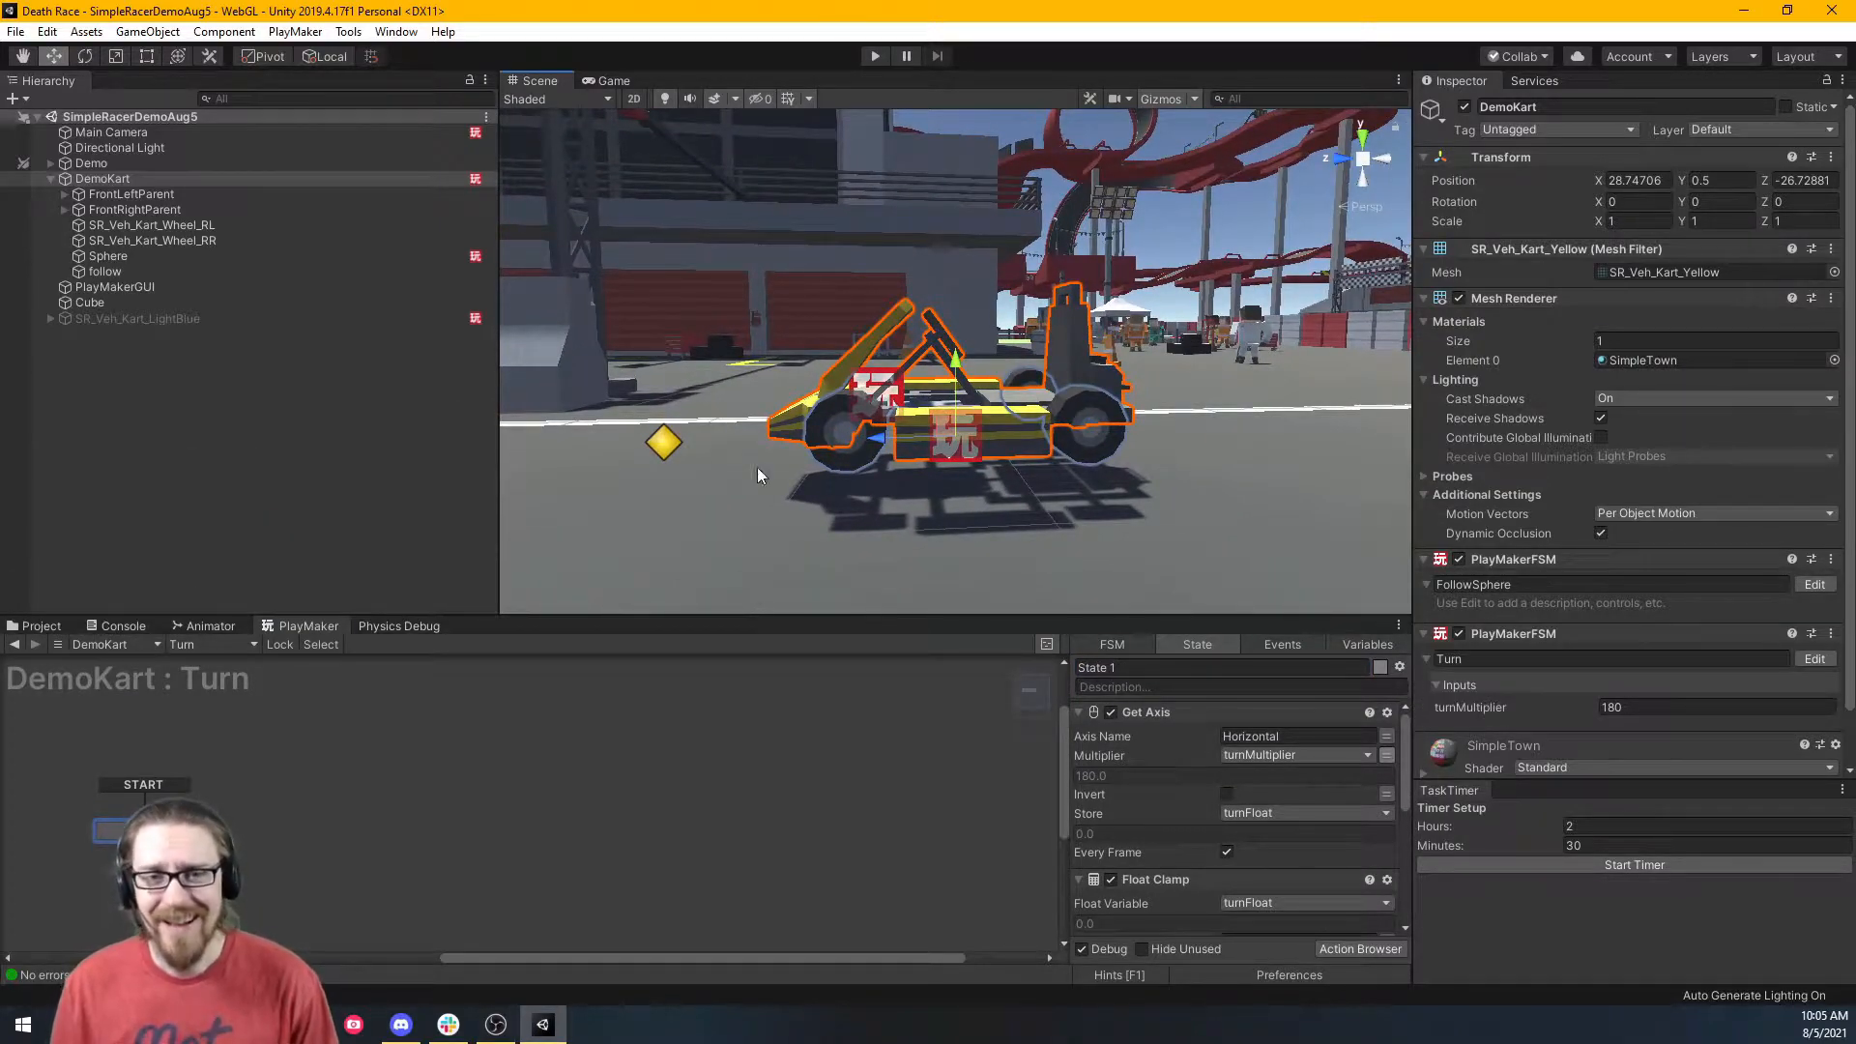
Test-drive the kart in play mode, steering left and right through the bends, then stop.
left_click(877, 56)
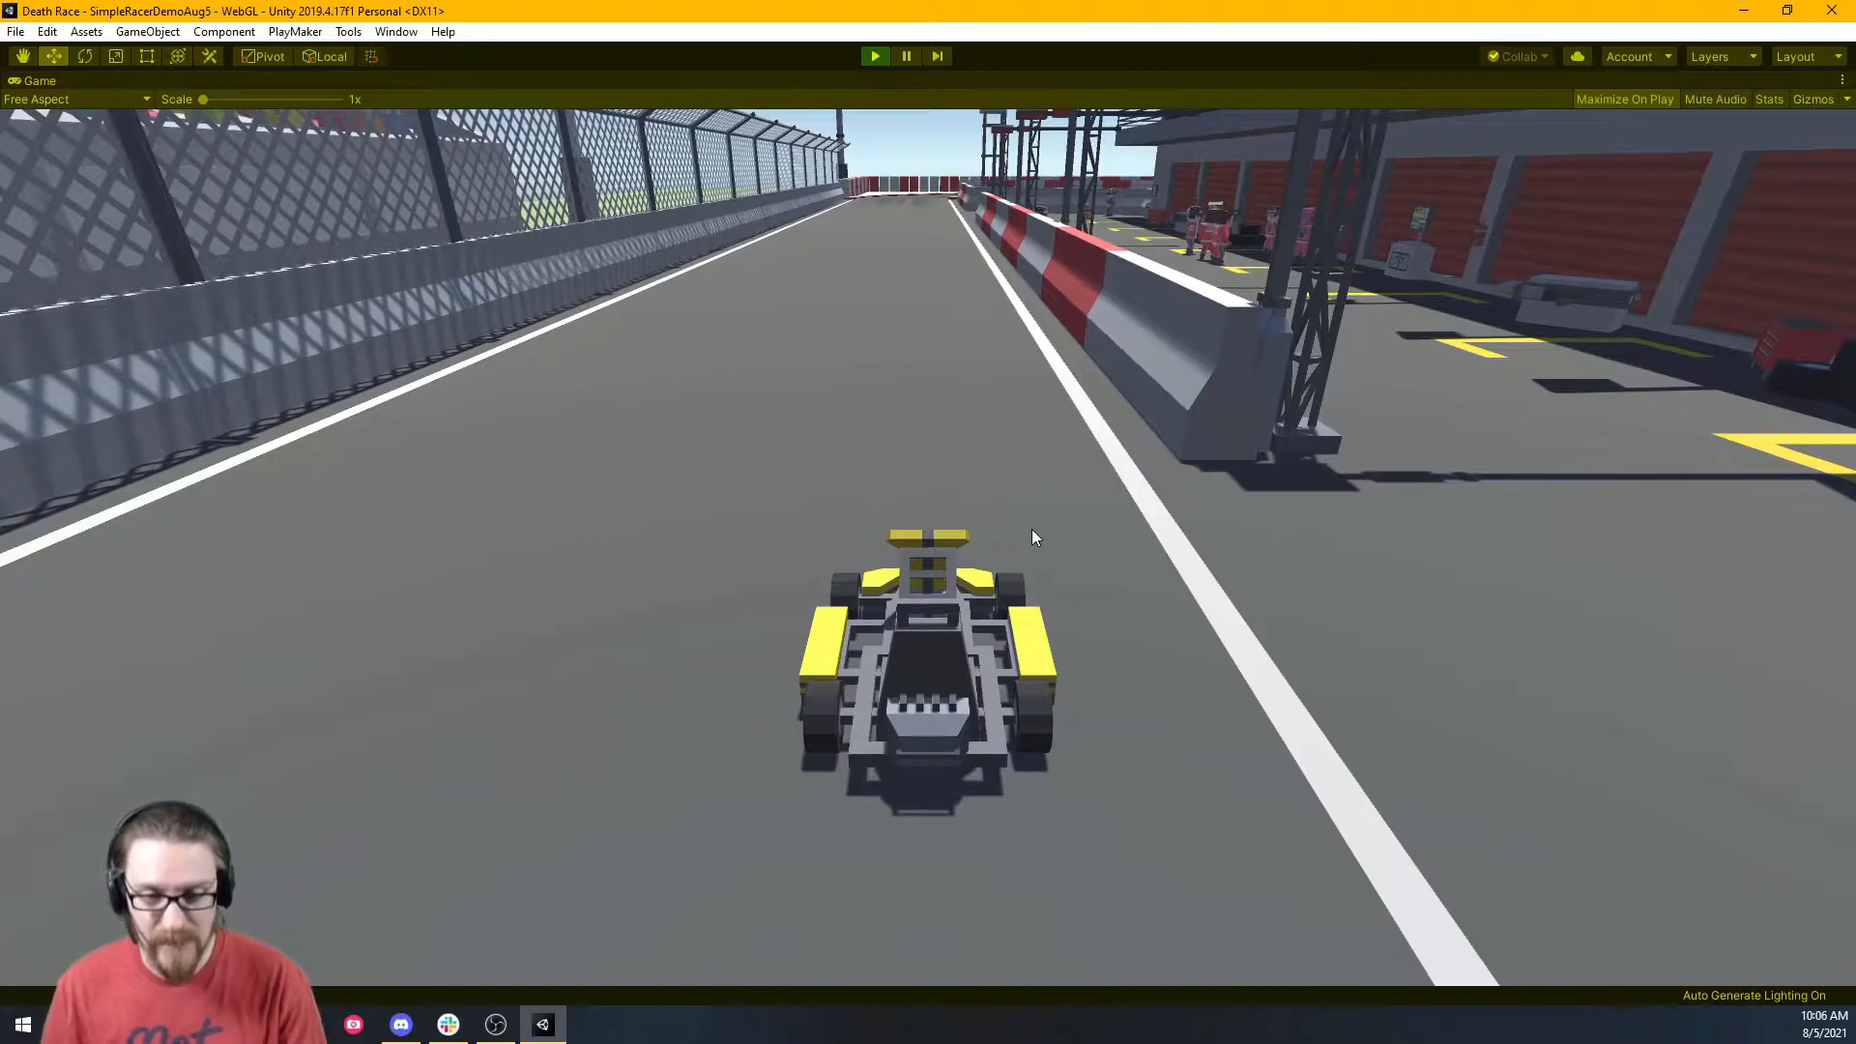
key("w")
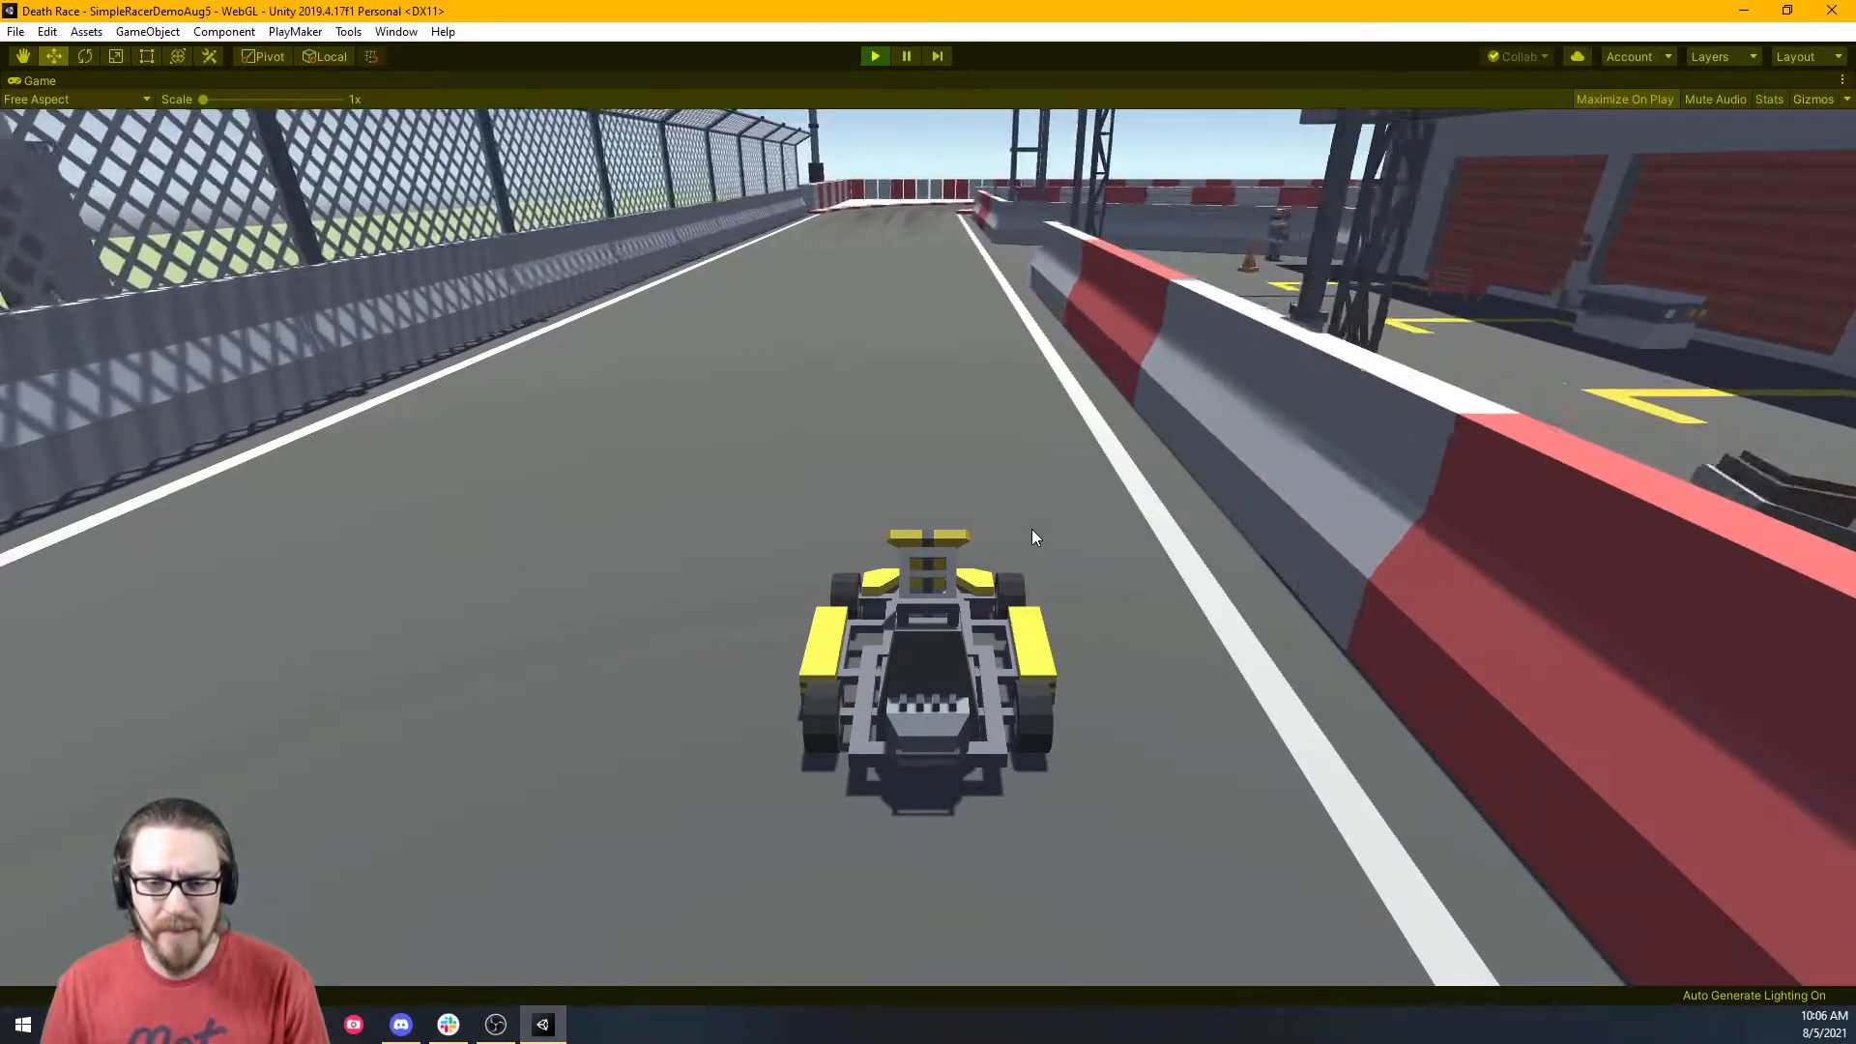
key("a")
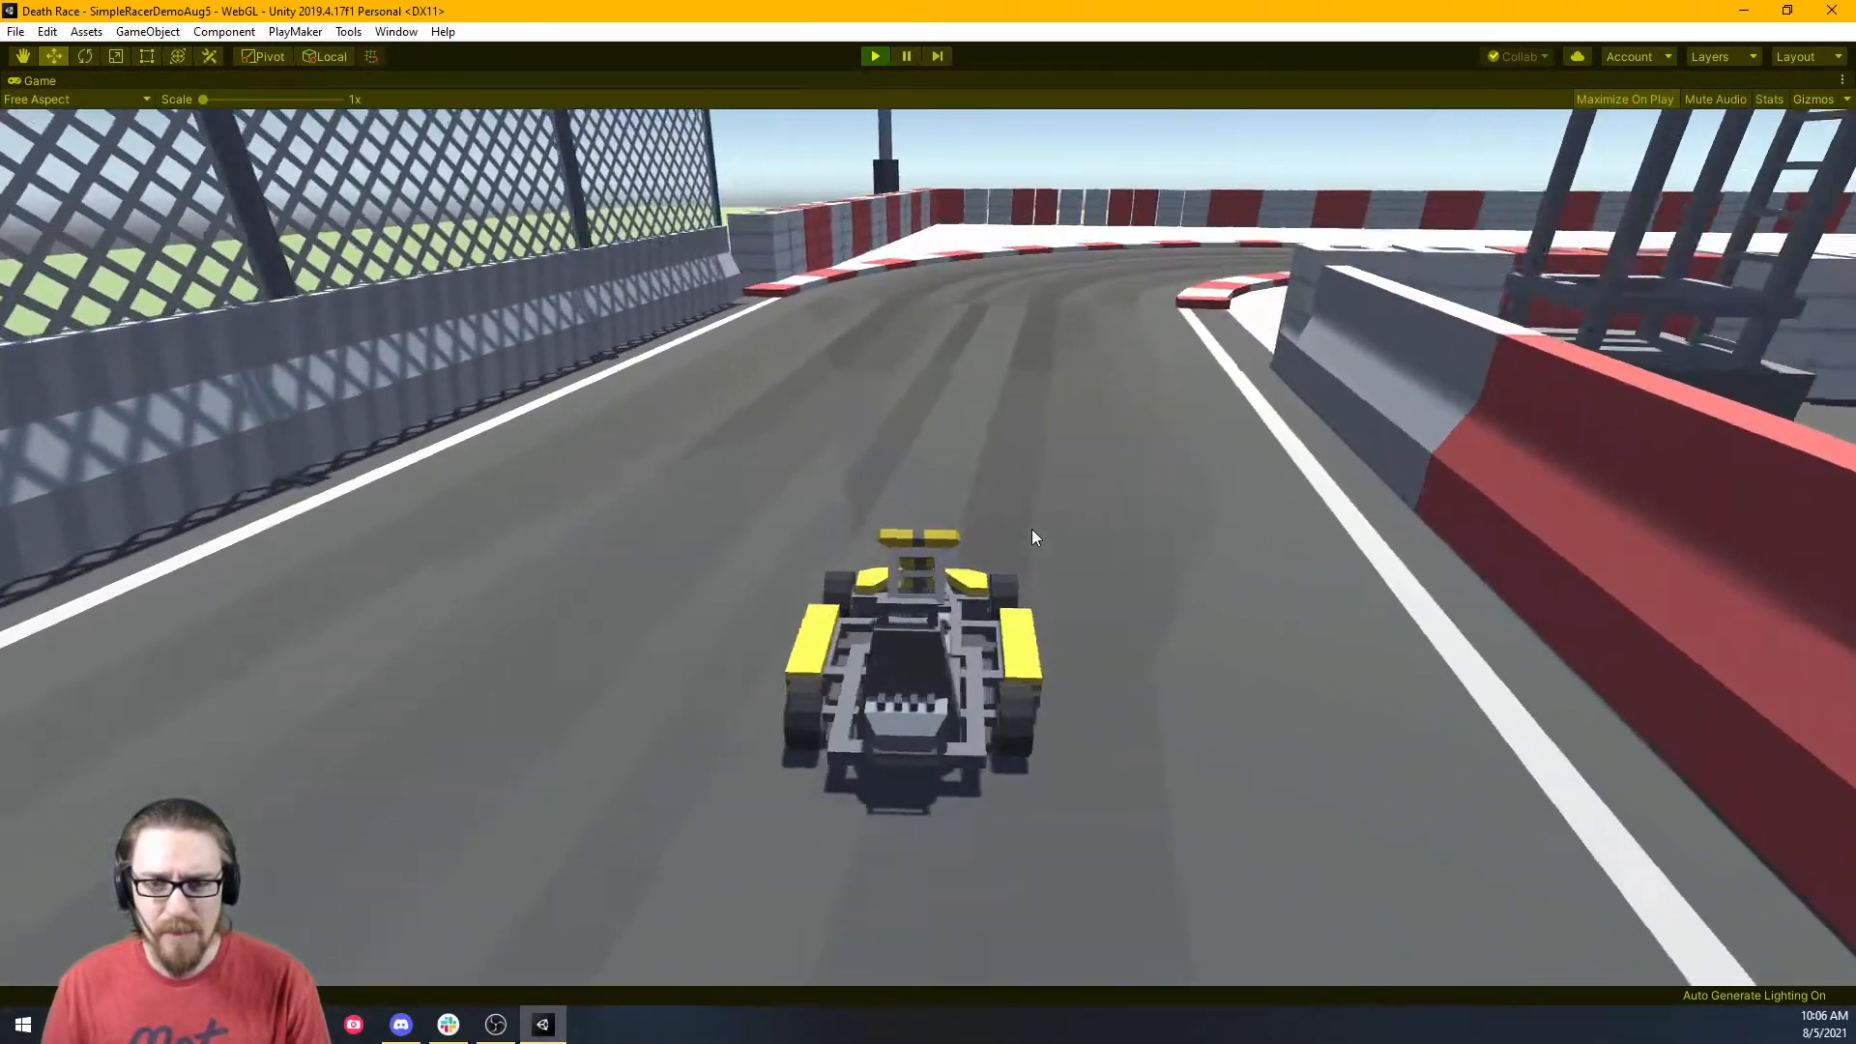
key("d")
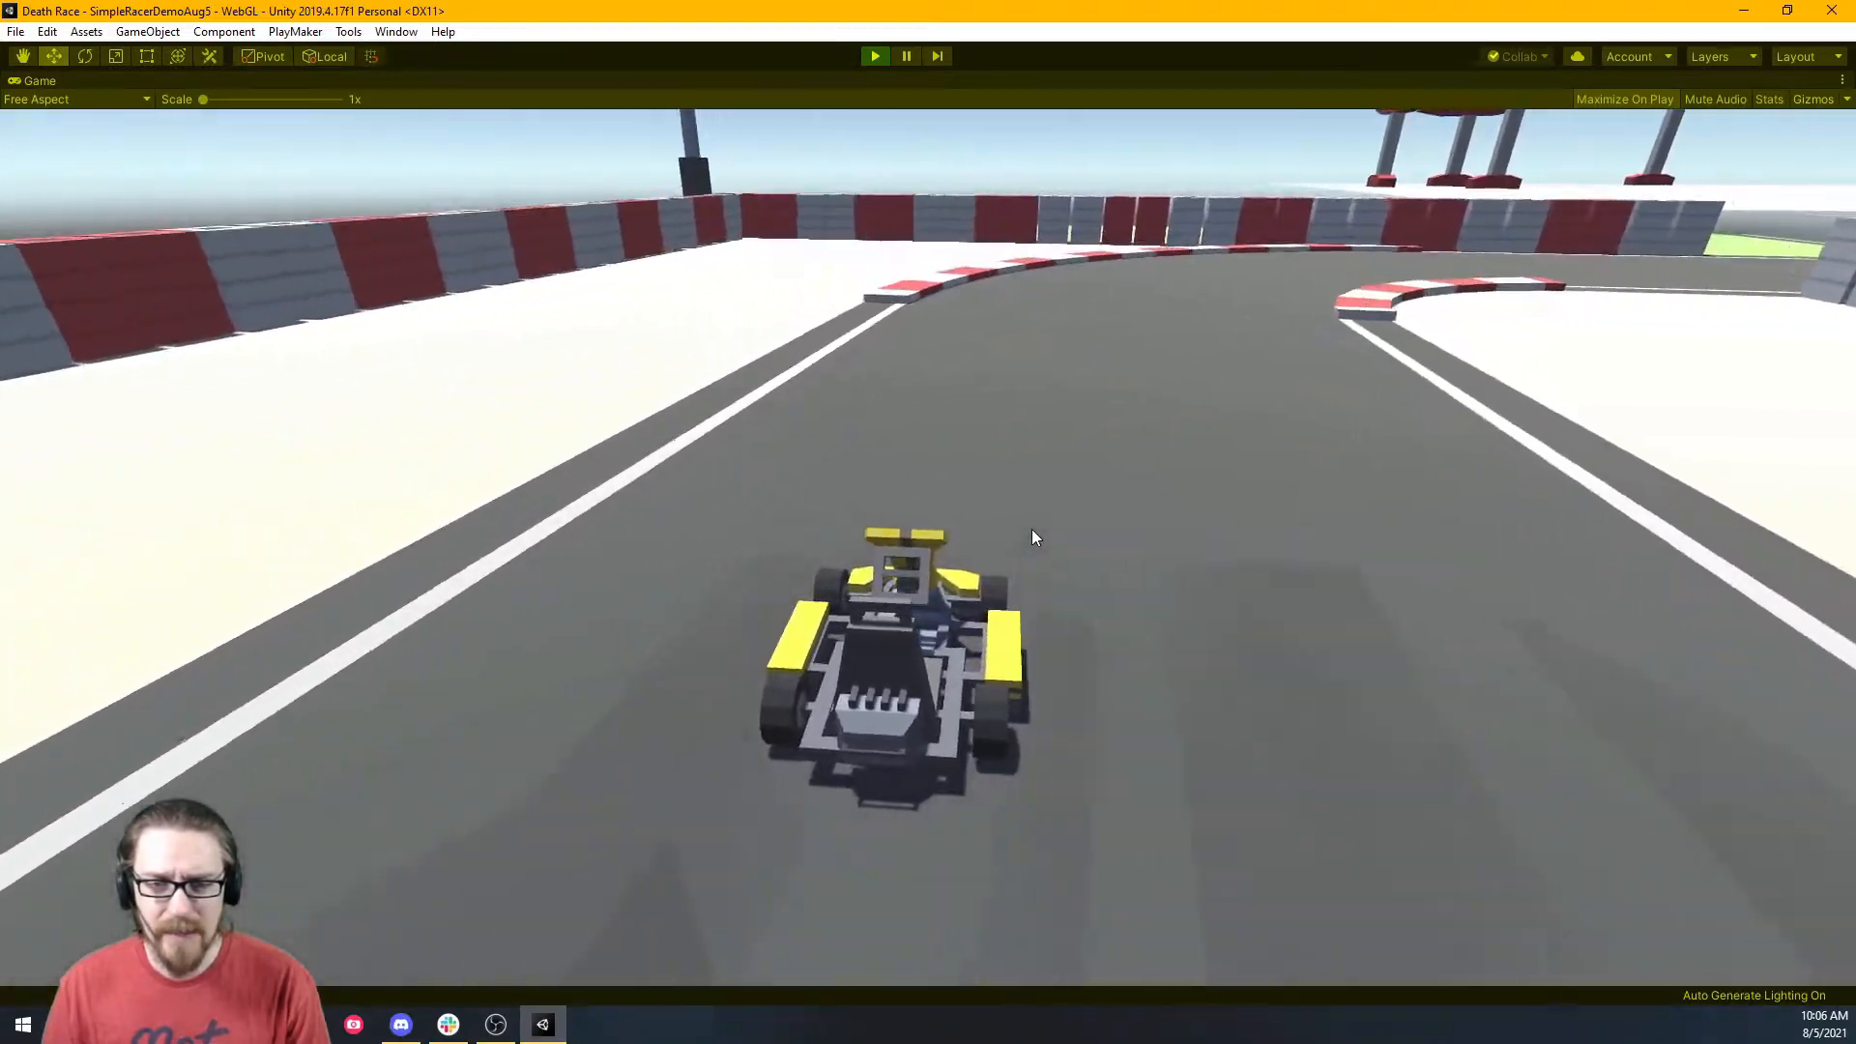
key("d")
key("d")
key("a")
key("d")
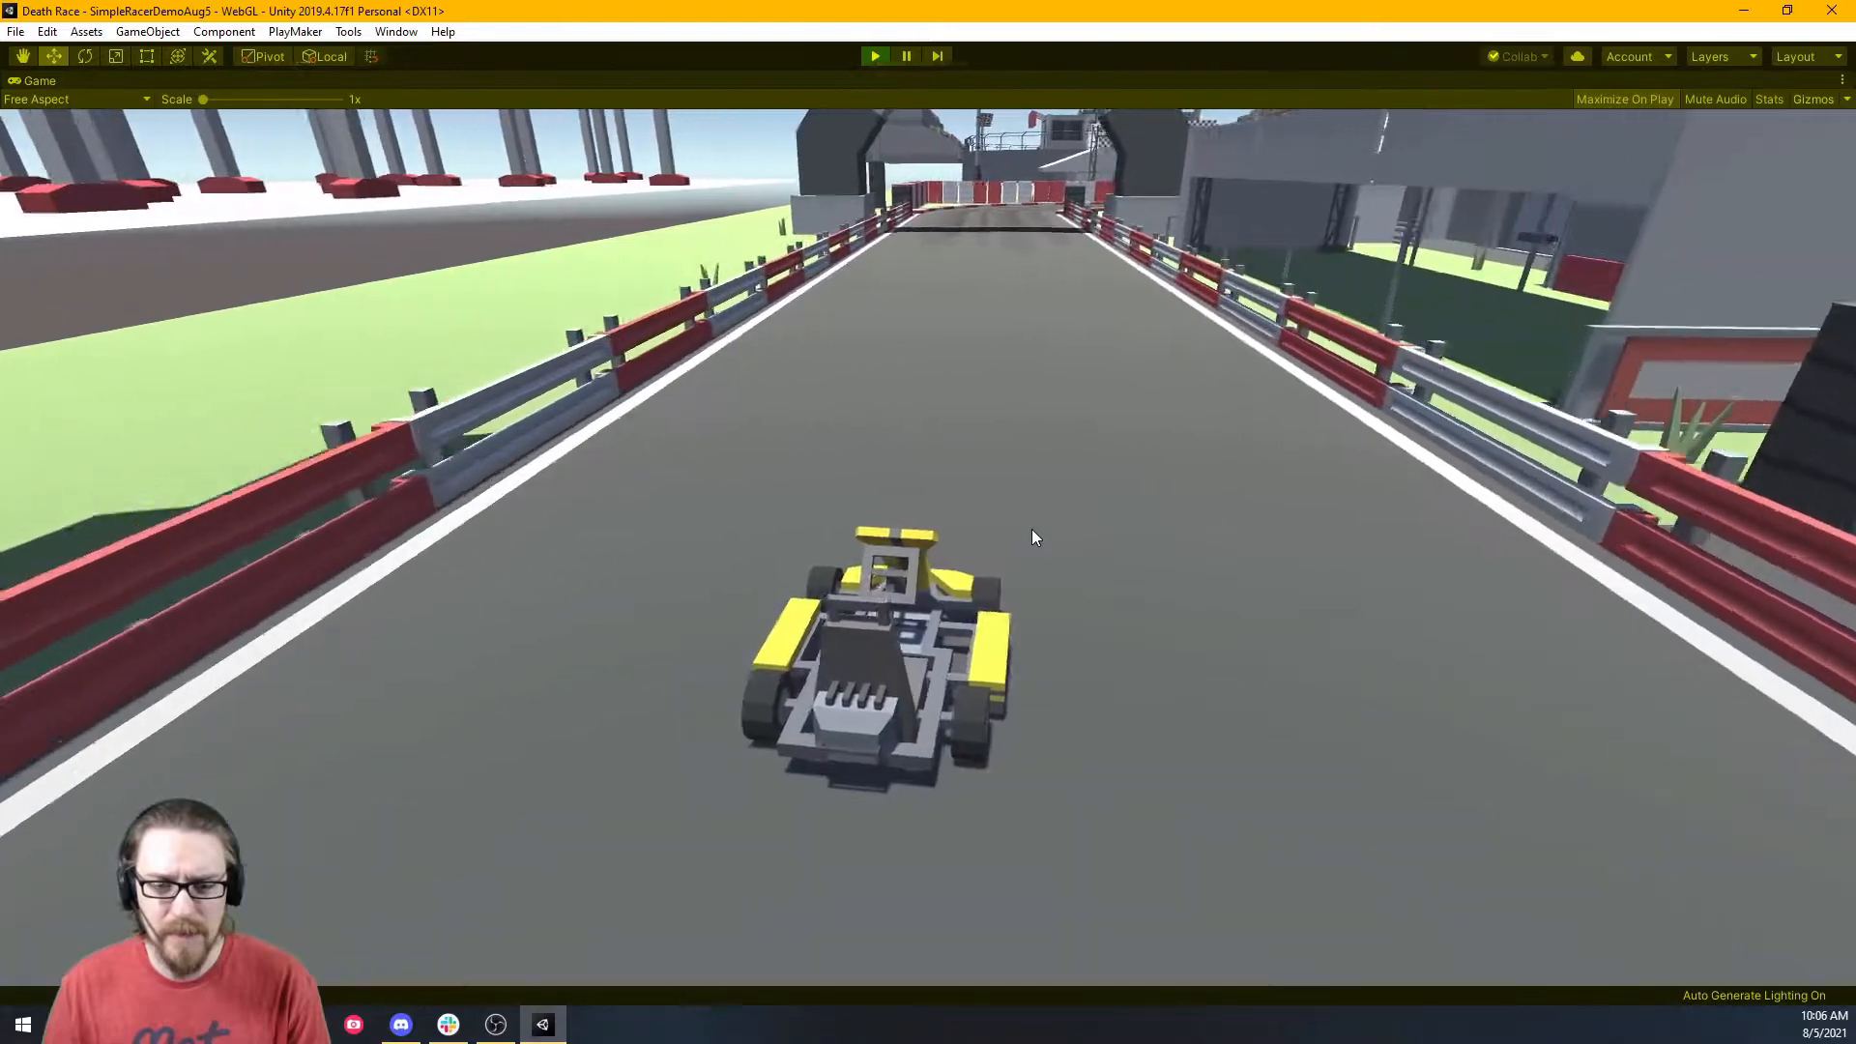
key("a")
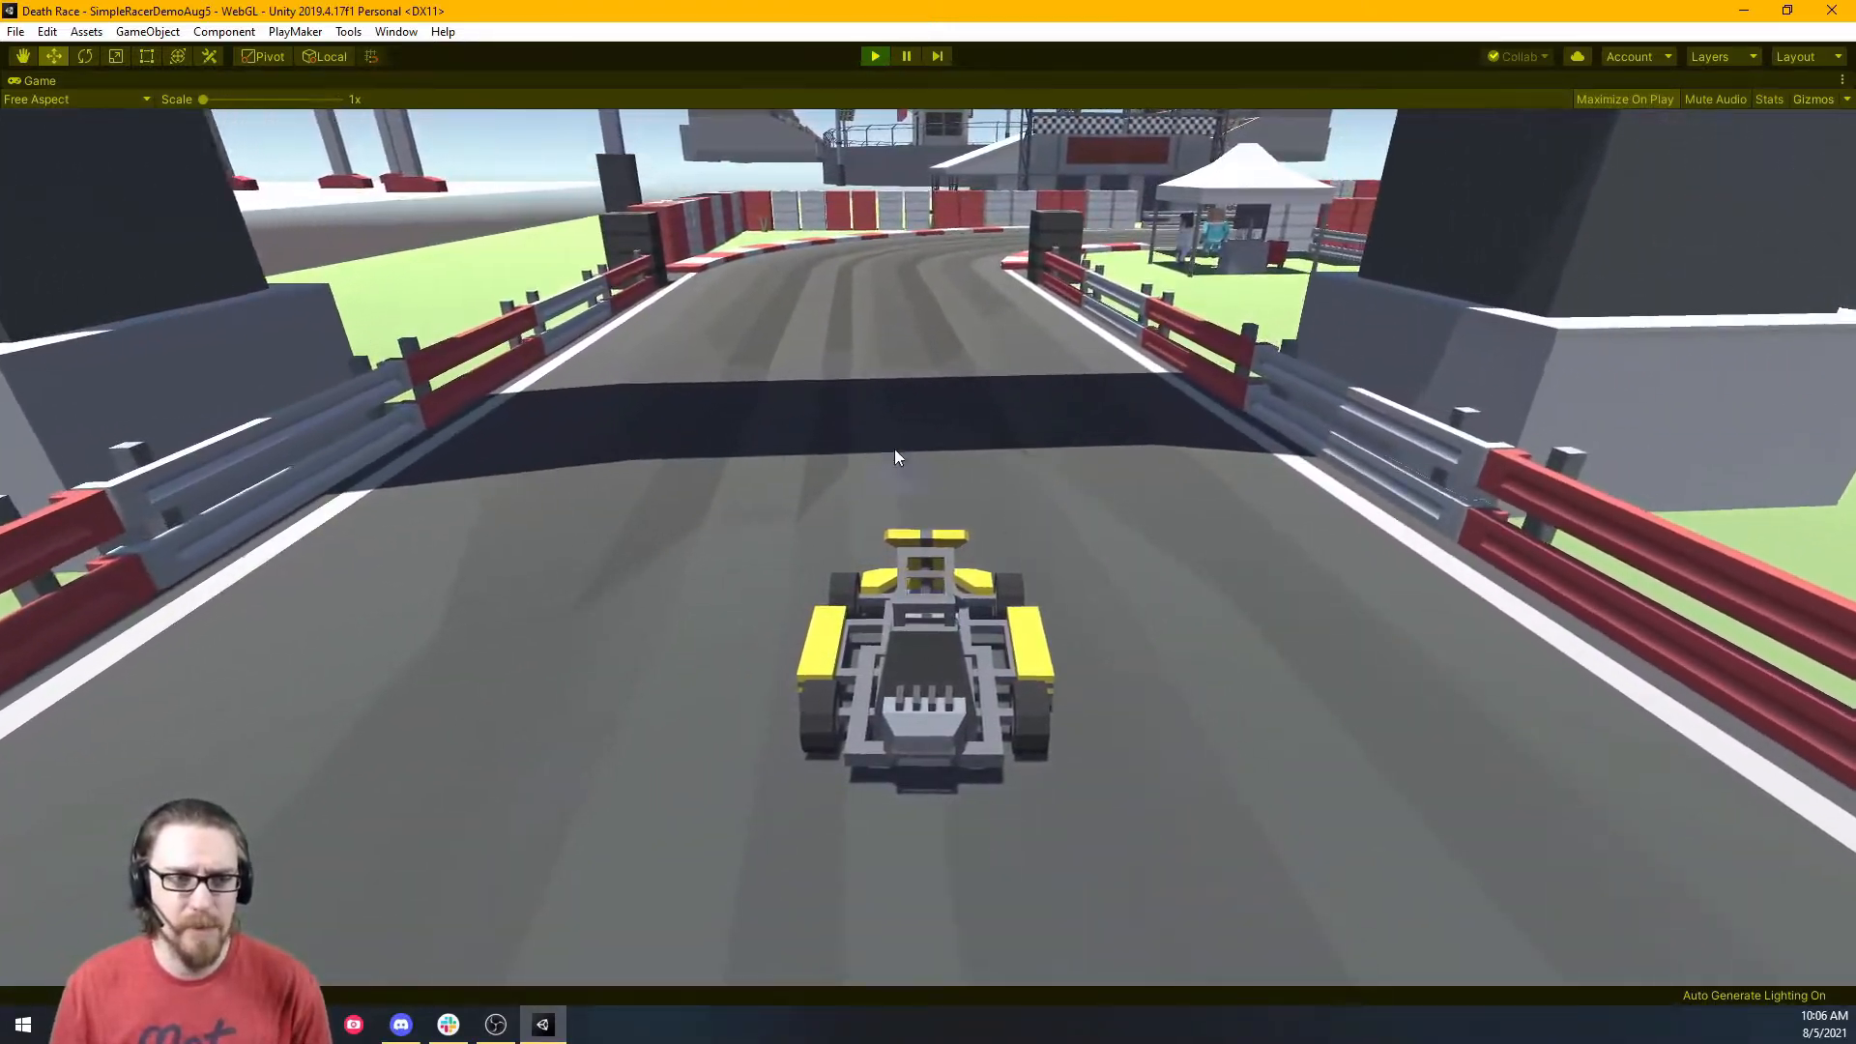
left_click(874, 56)
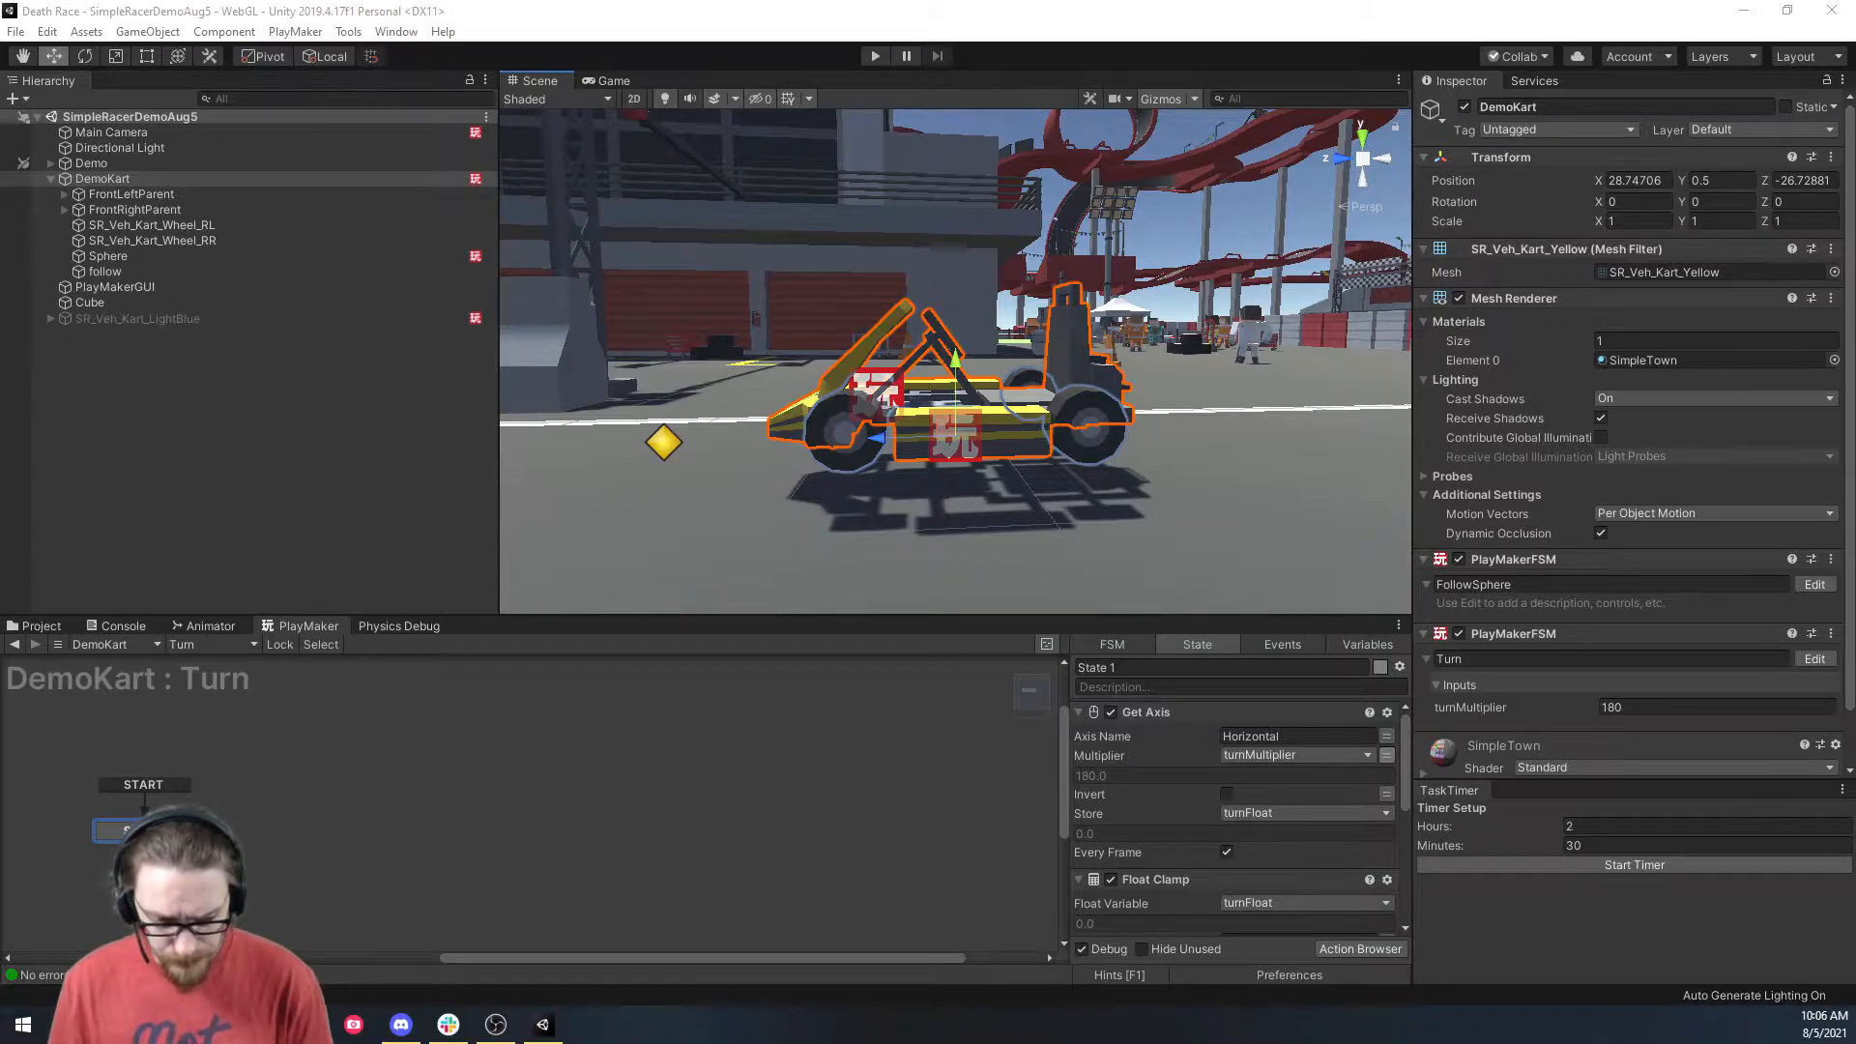
Add a new empty FSM to DemoKart and name it 'Front Wheel Turn'.
left_click(119, 181)
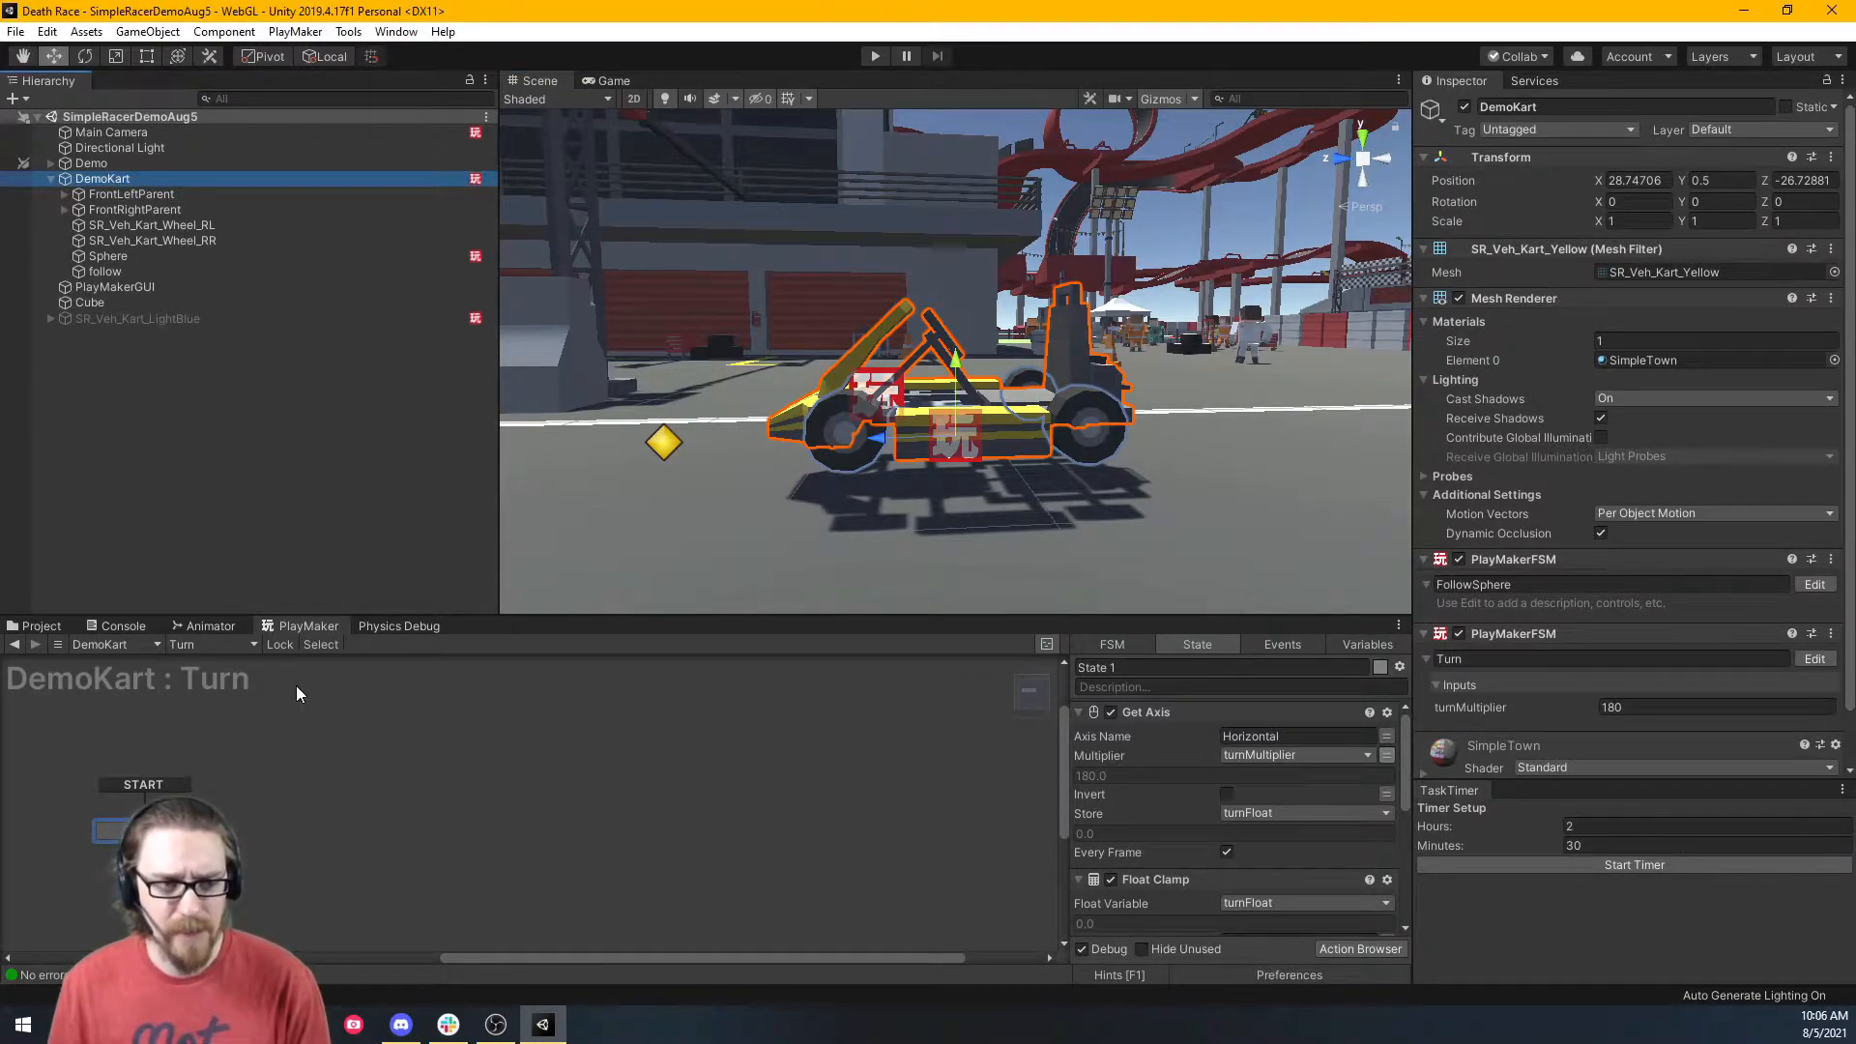
left_click(200, 645)
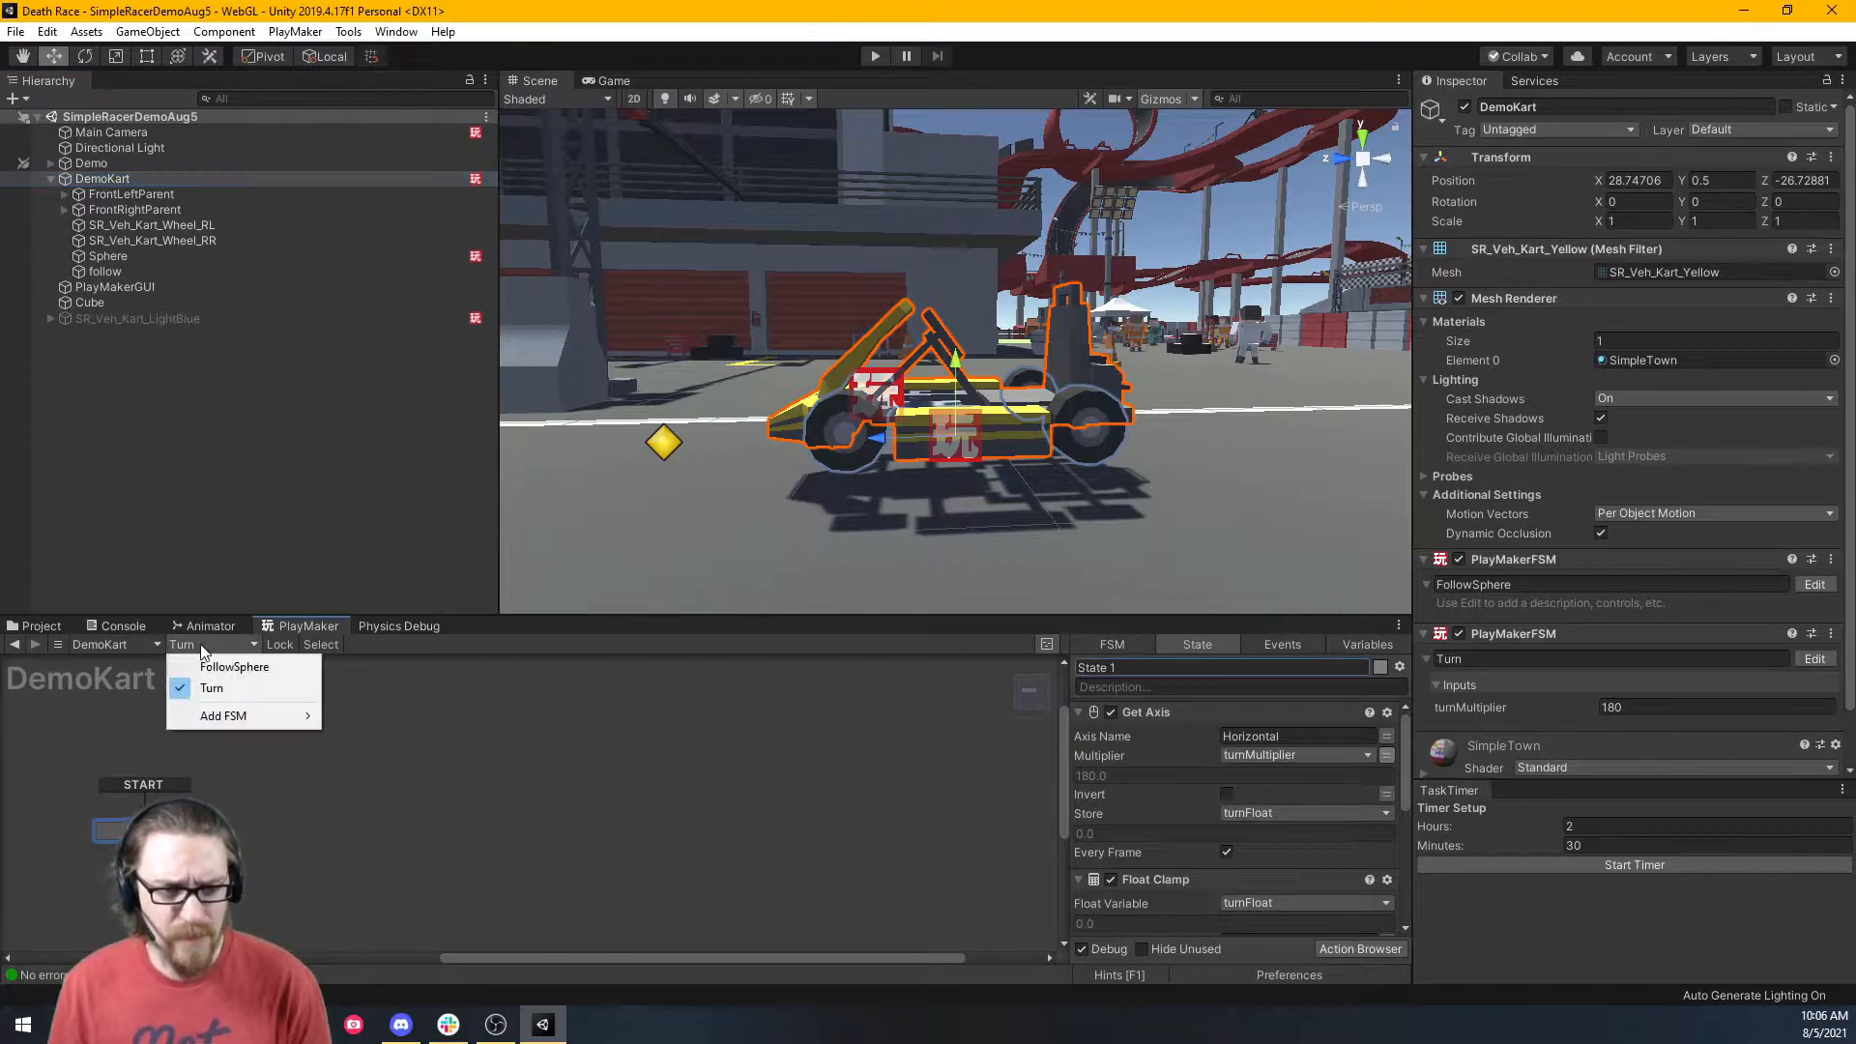
mouse_move(239, 715)
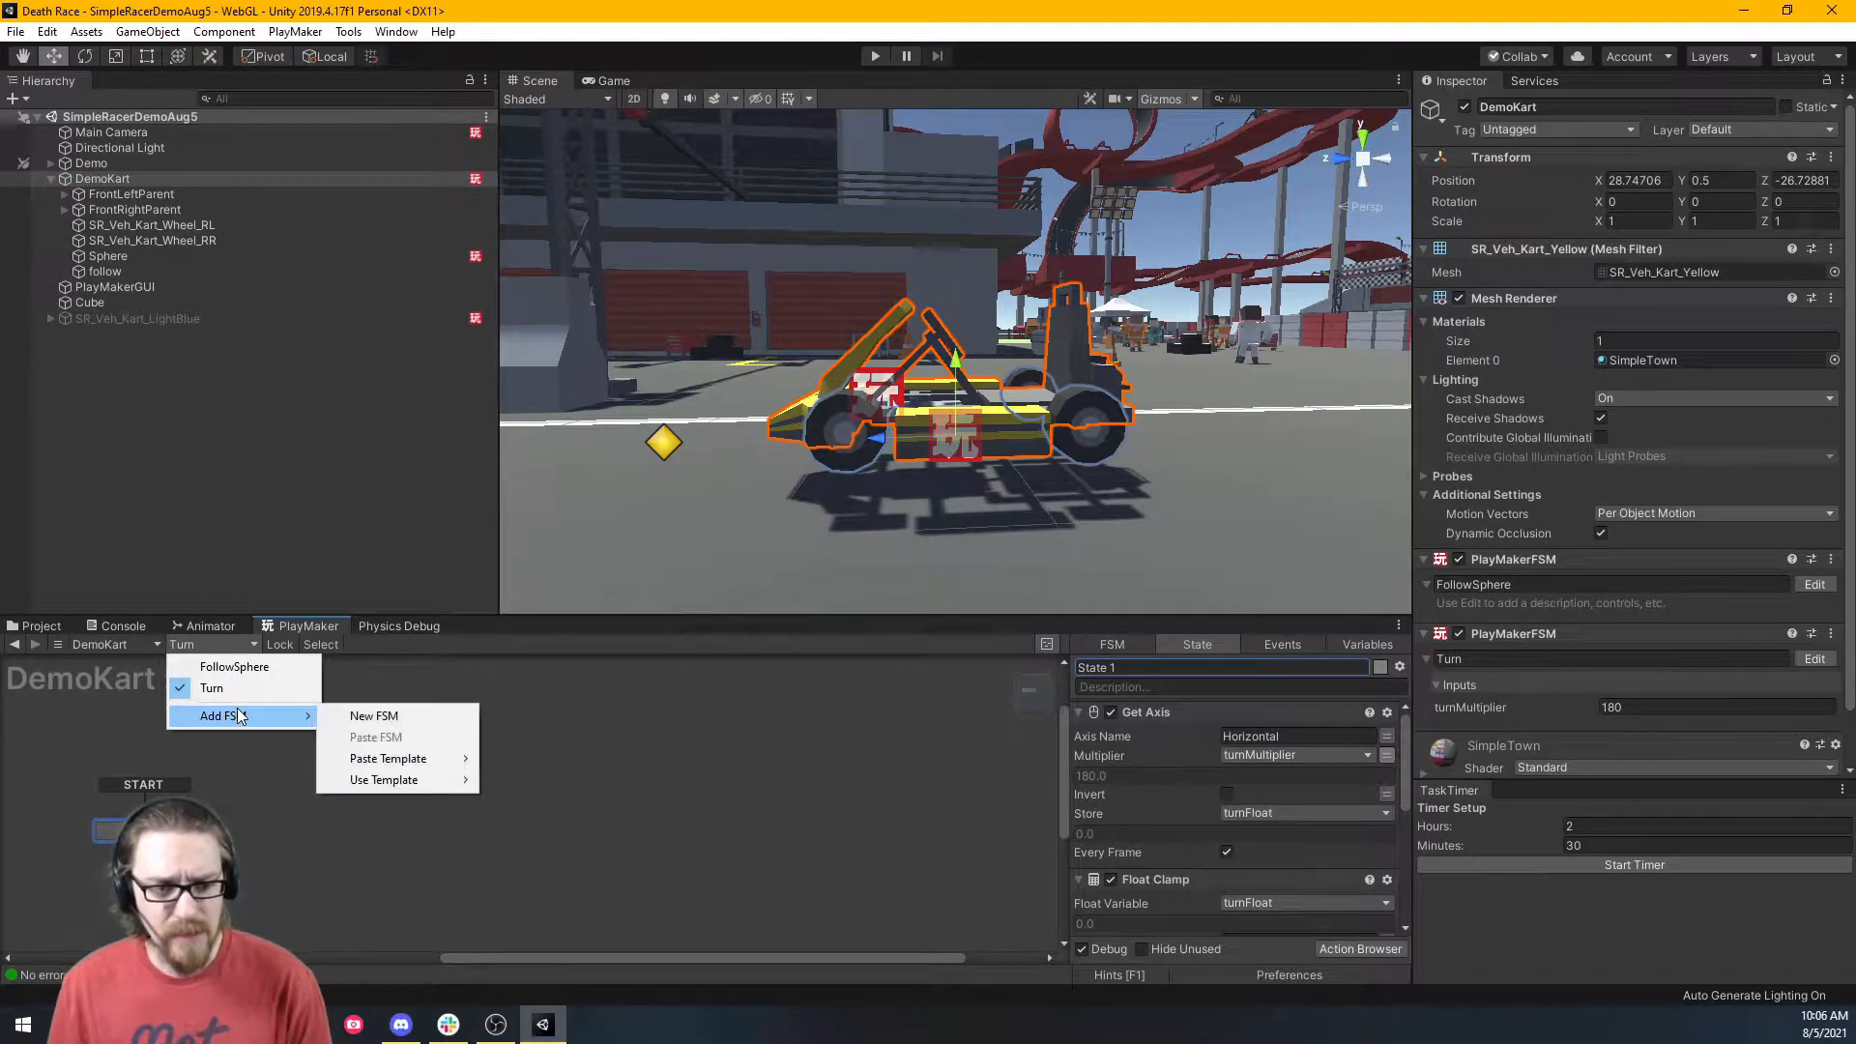
left_click(352, 717)
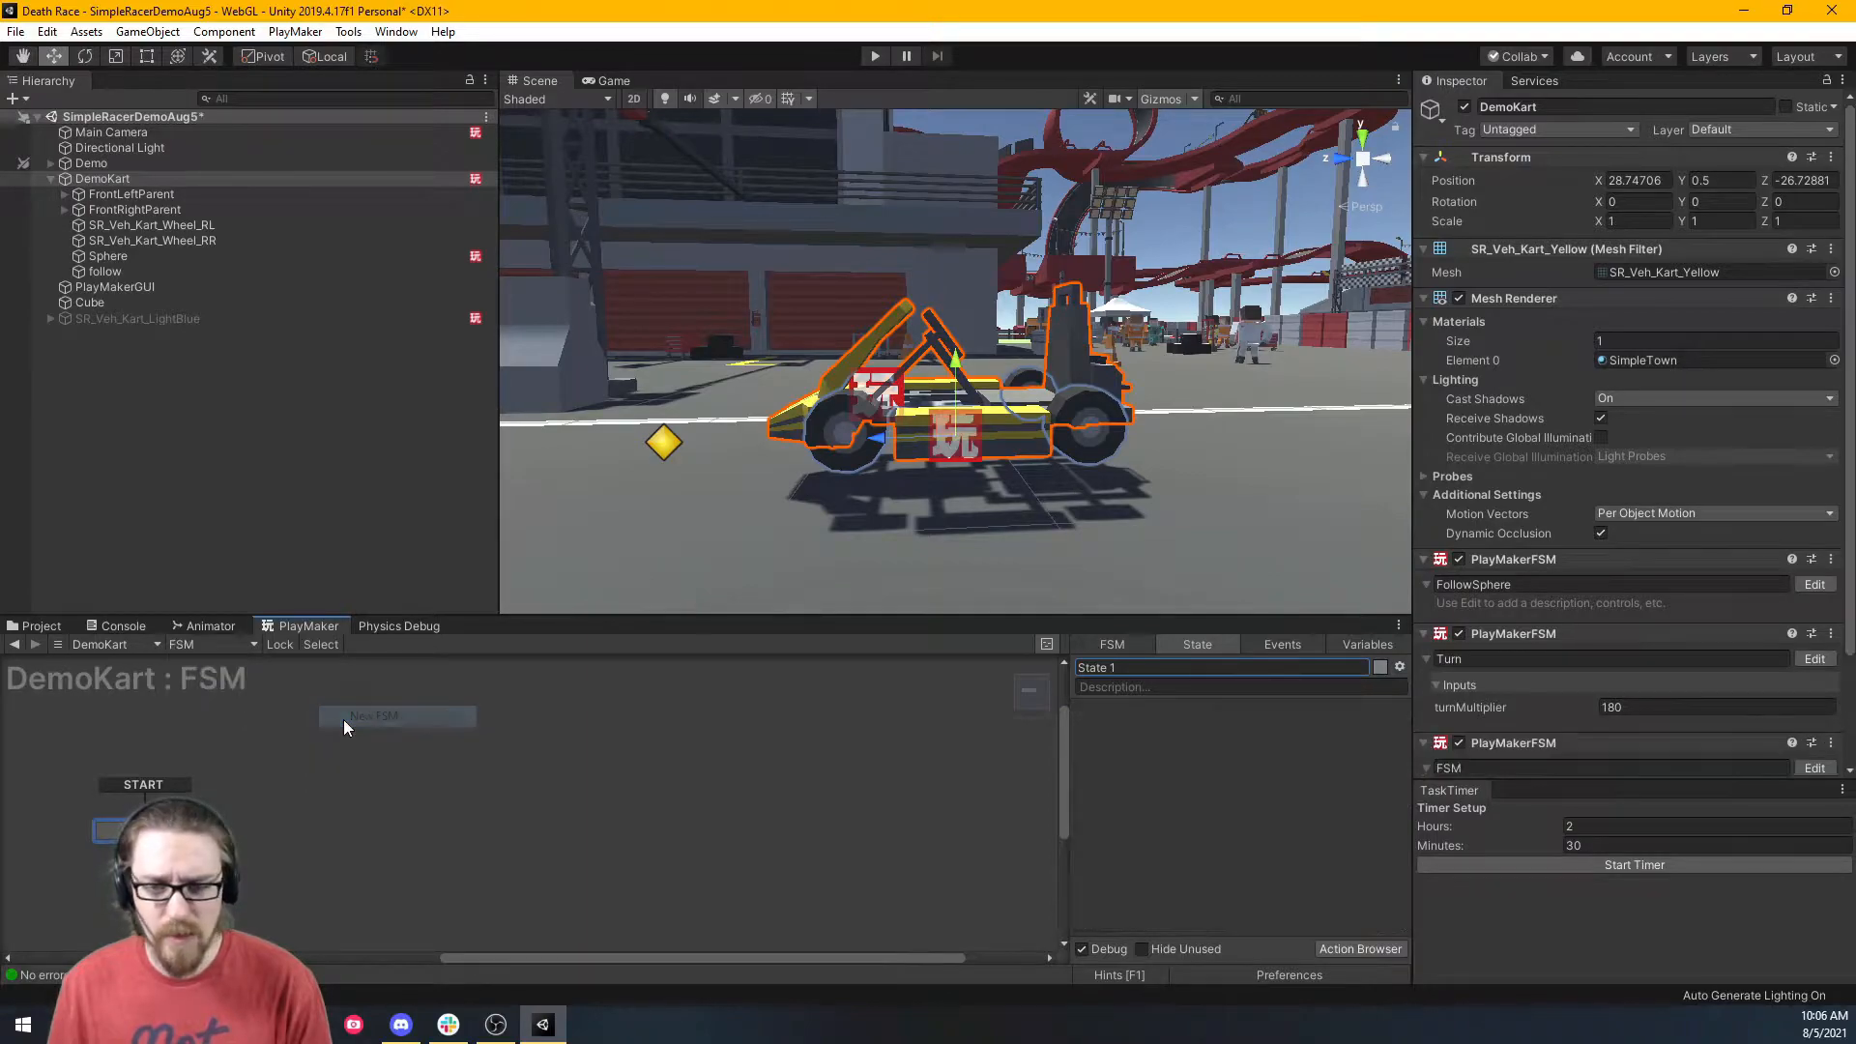
left_click(1117, 645)
left_click(1125, 666)
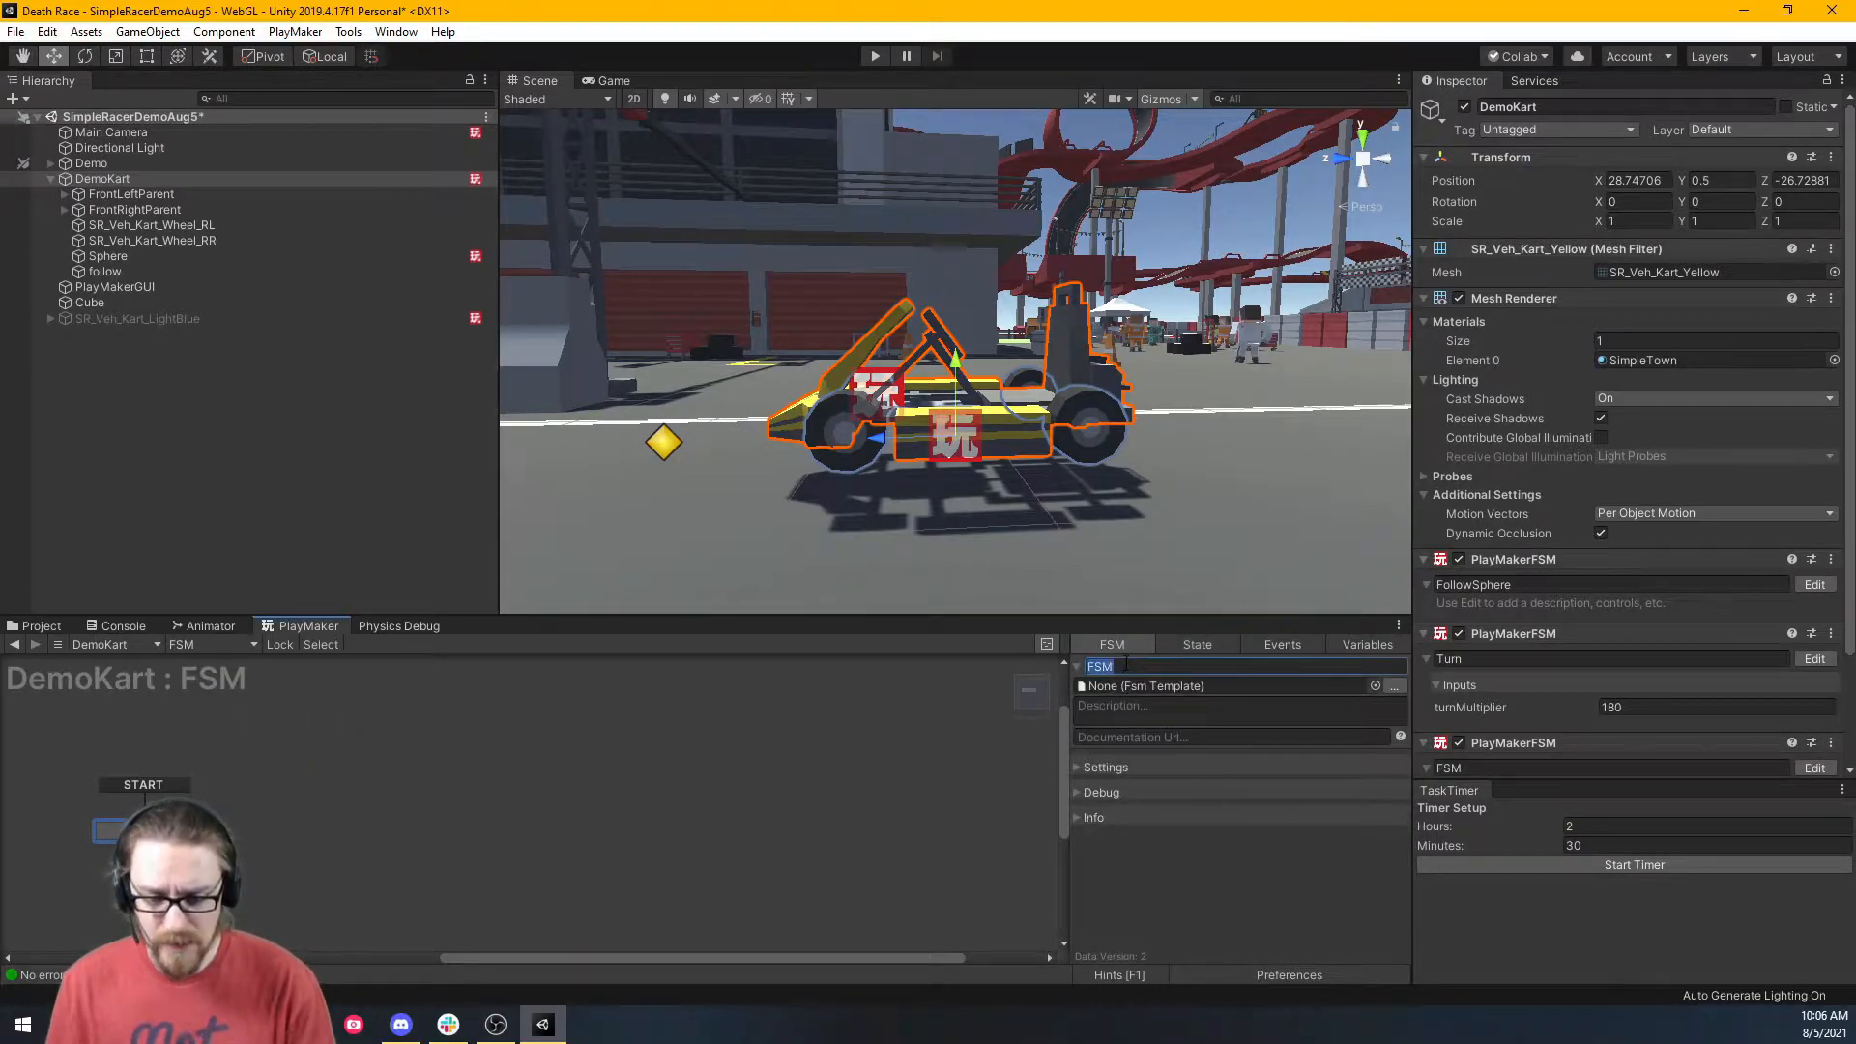
type("Front Whee")
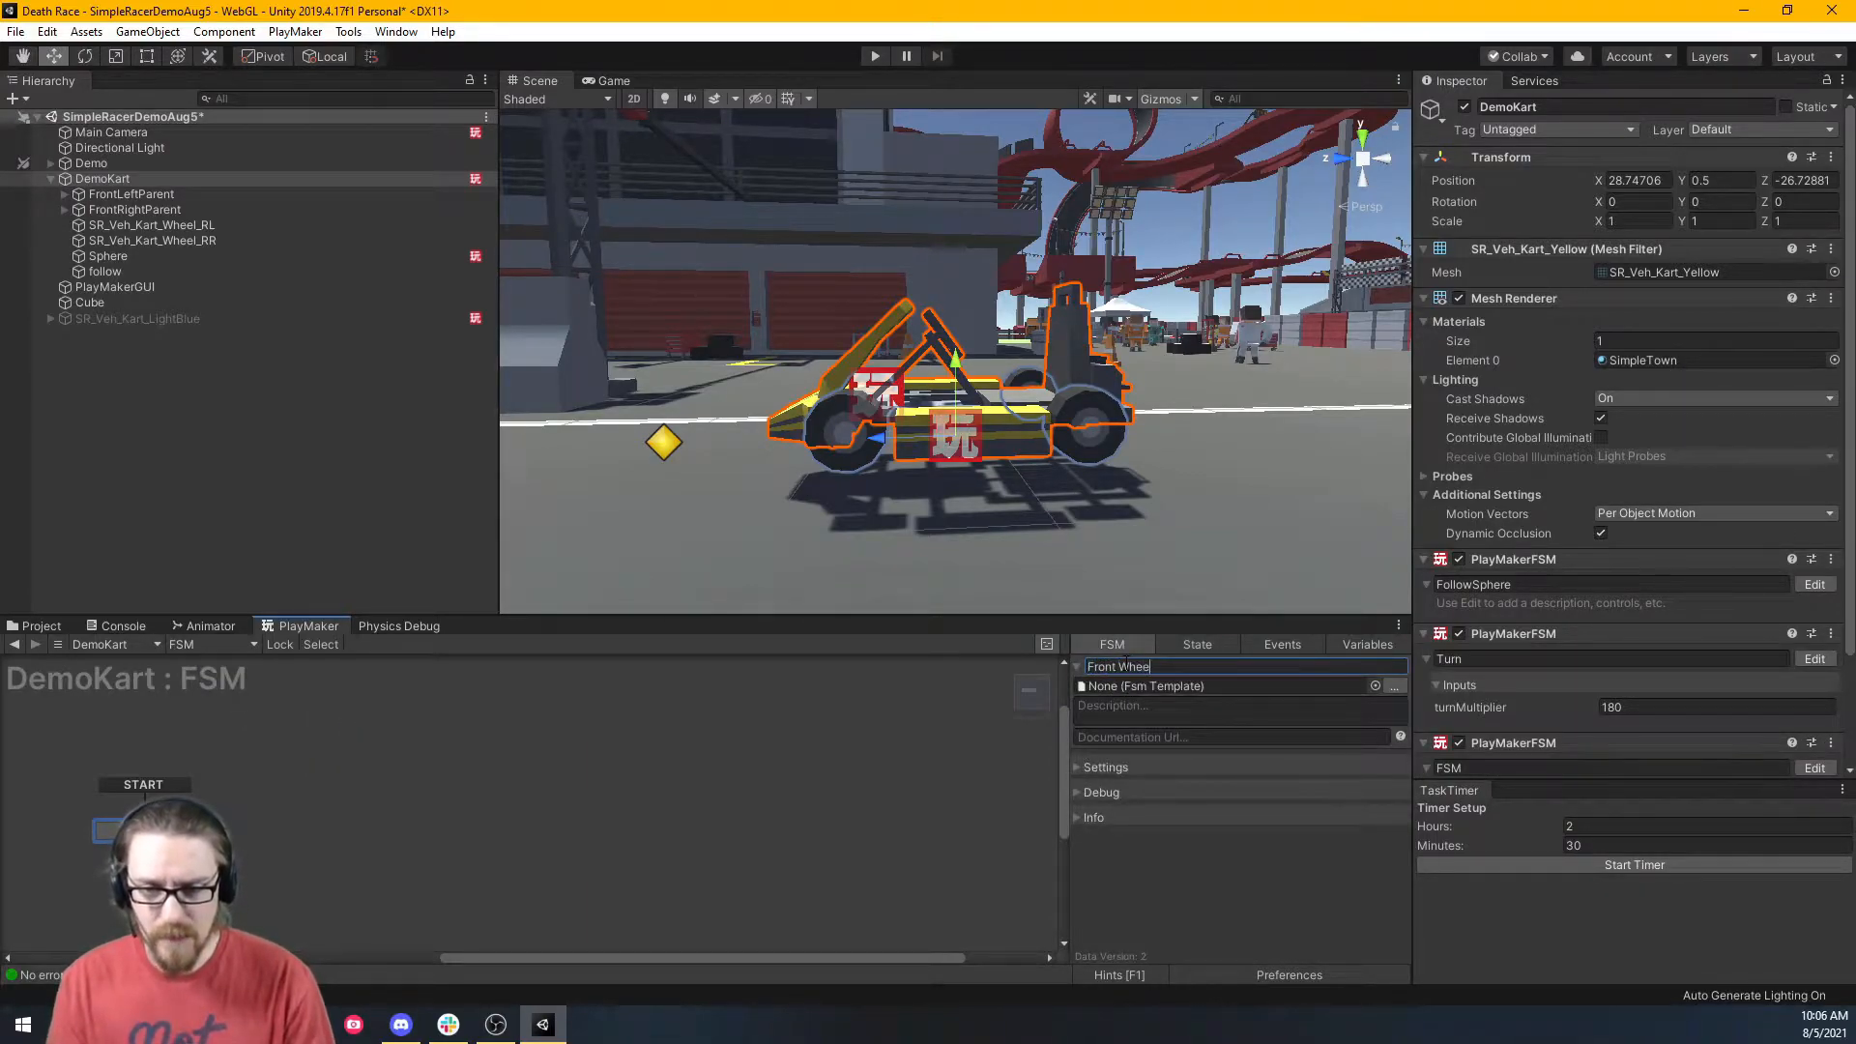
type("l Turn")
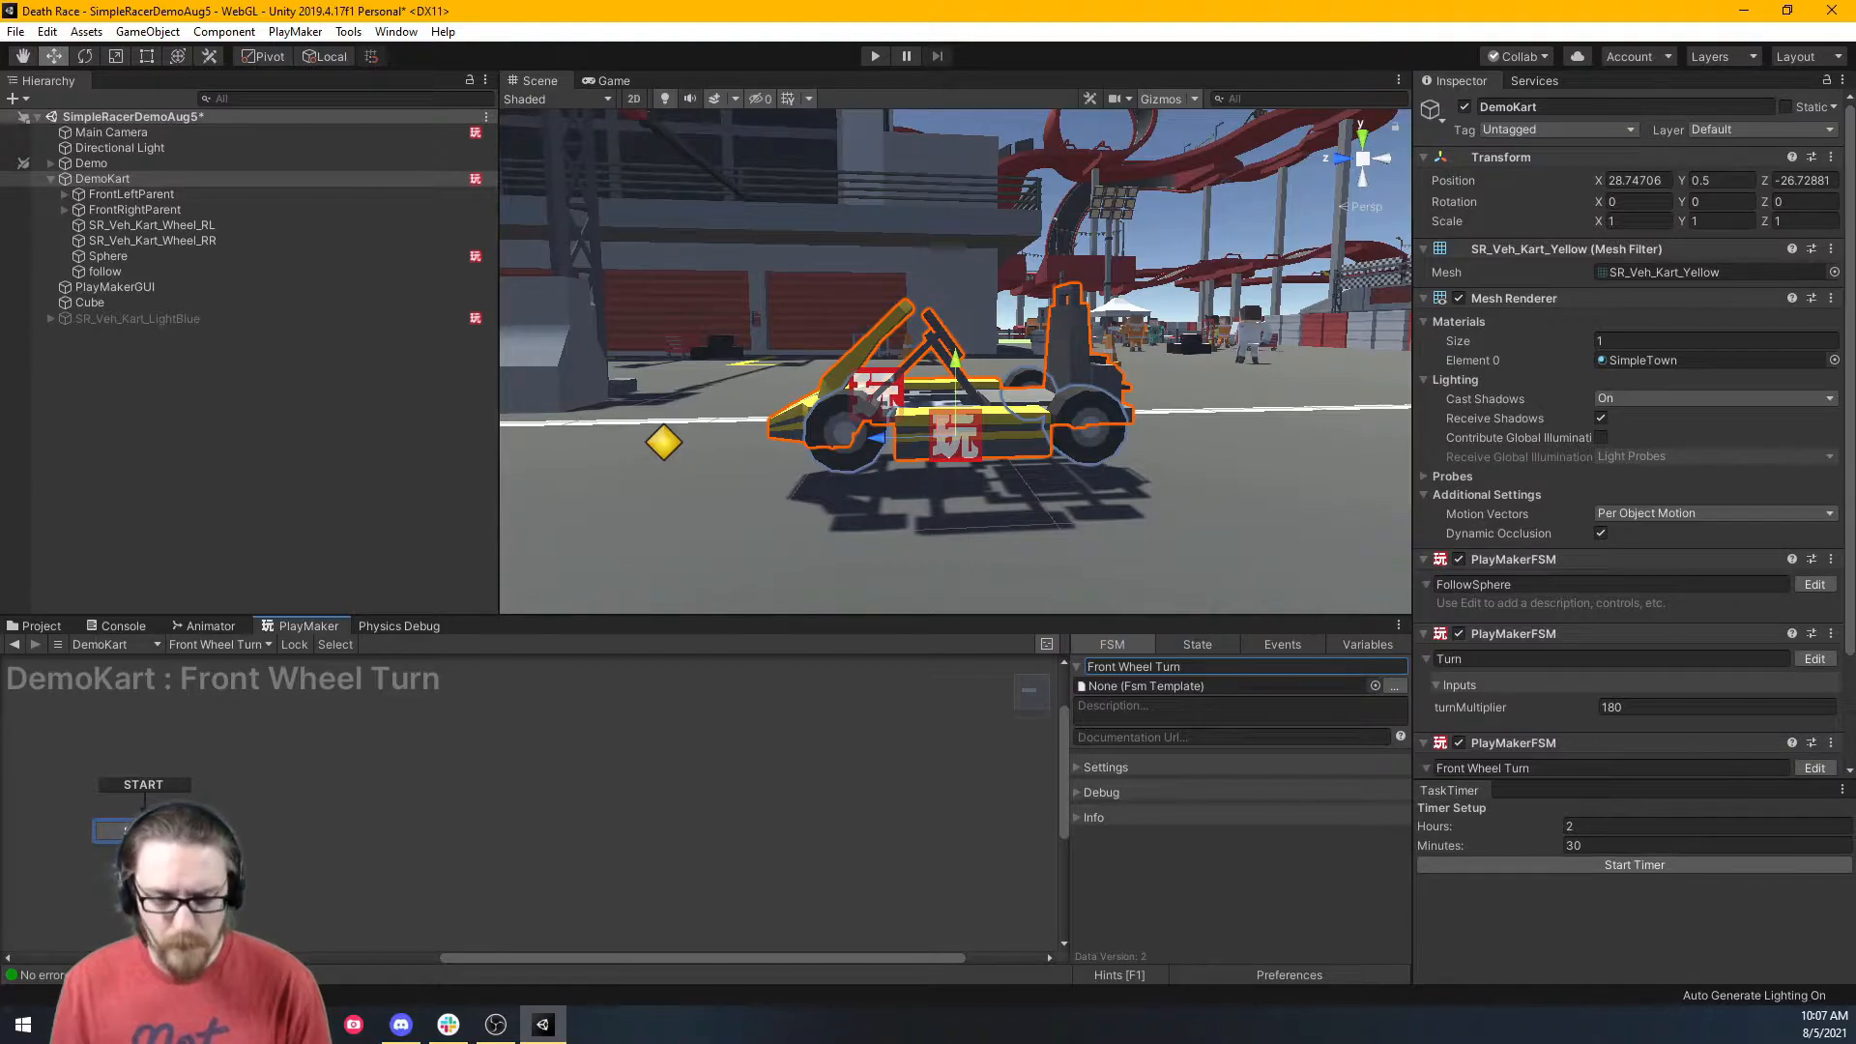
Add a Get Axis action to State 1 via the Action Browser, with Axis Name 'Horizontal'.
left_click(1197, 644)
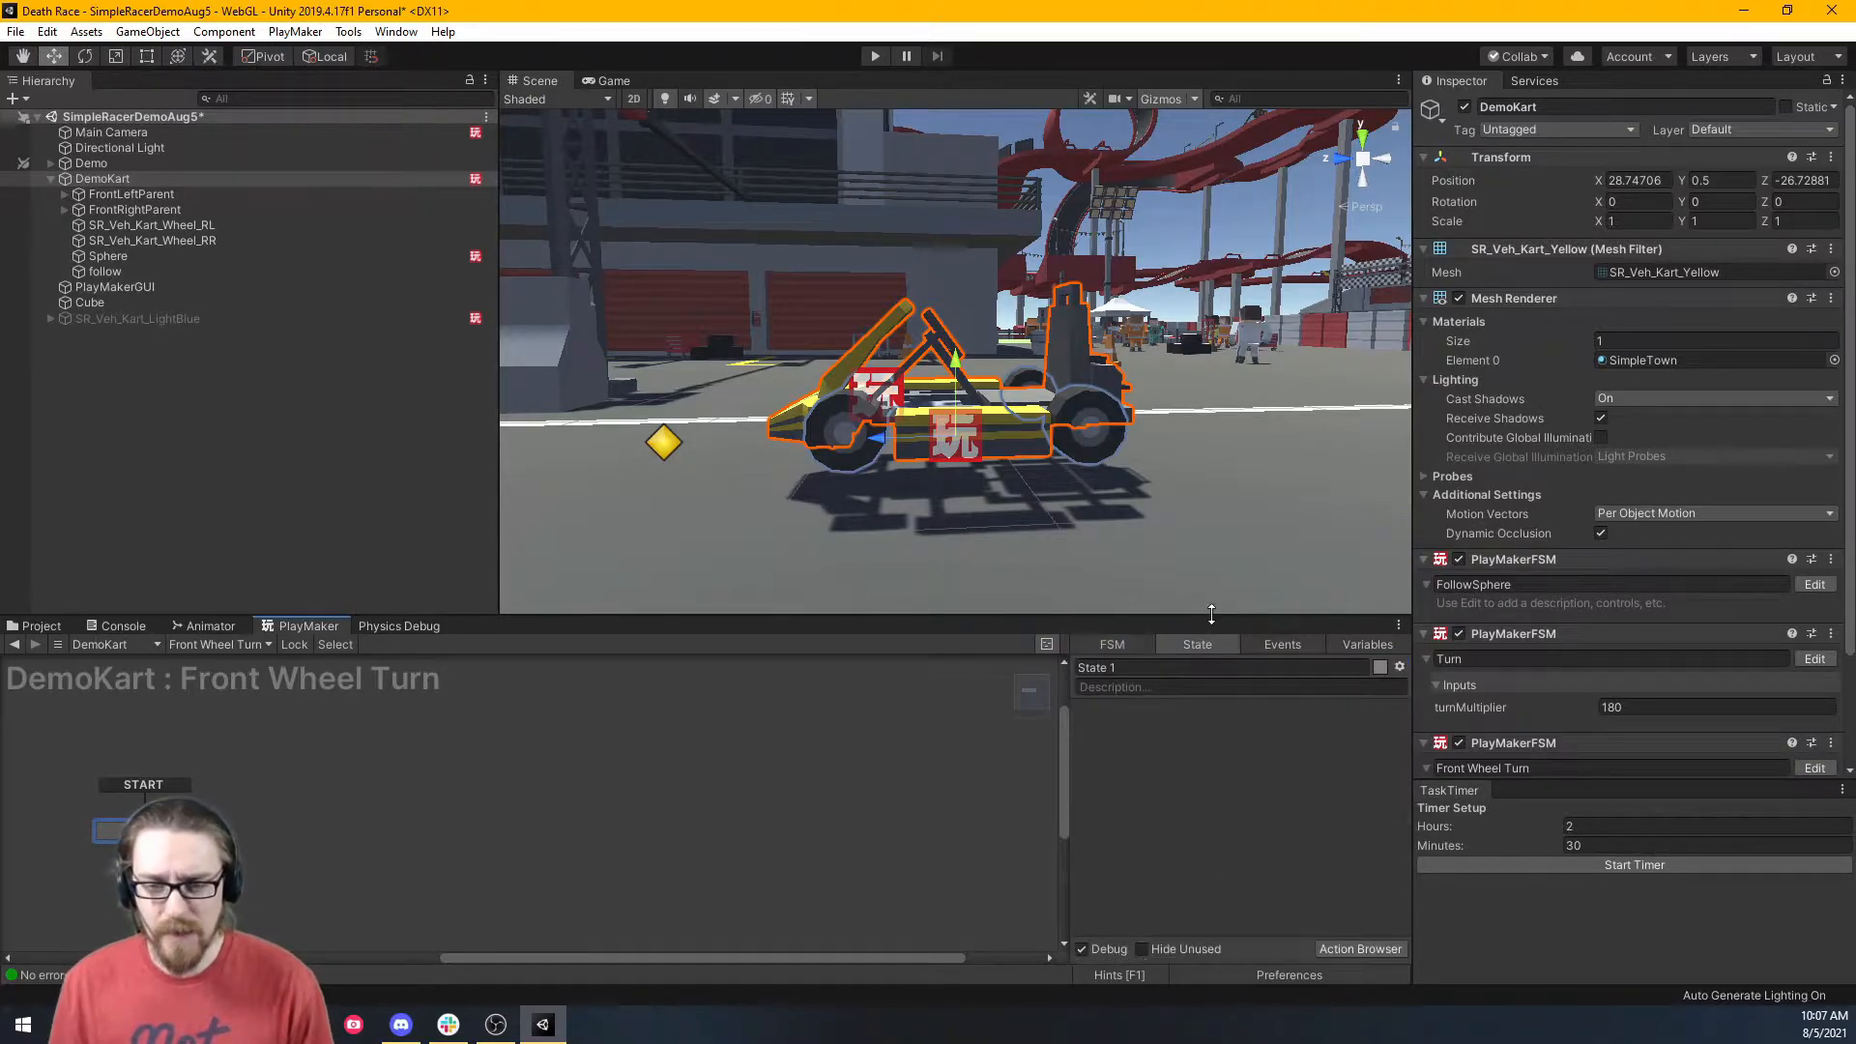
left_click_drag(1210, 614, 1209, 535)
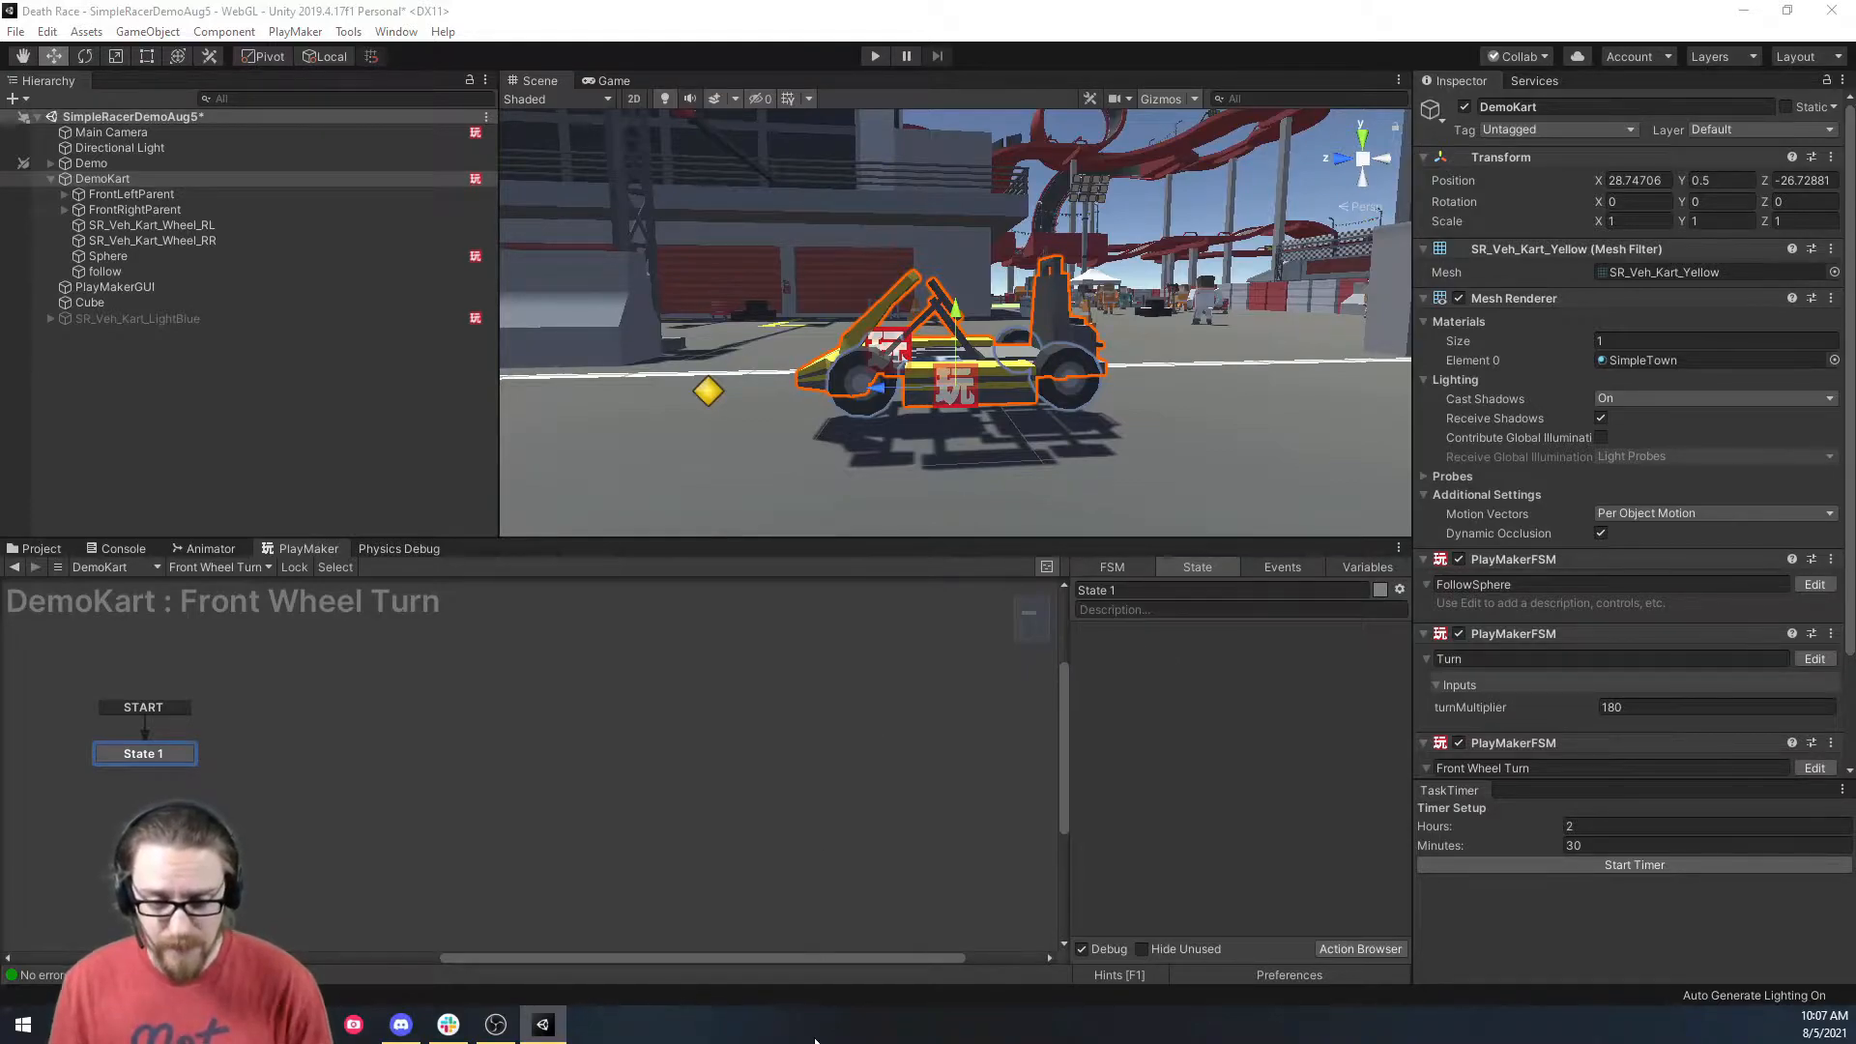
key("grave")
left_click_drag(746, 522, 732, 139)
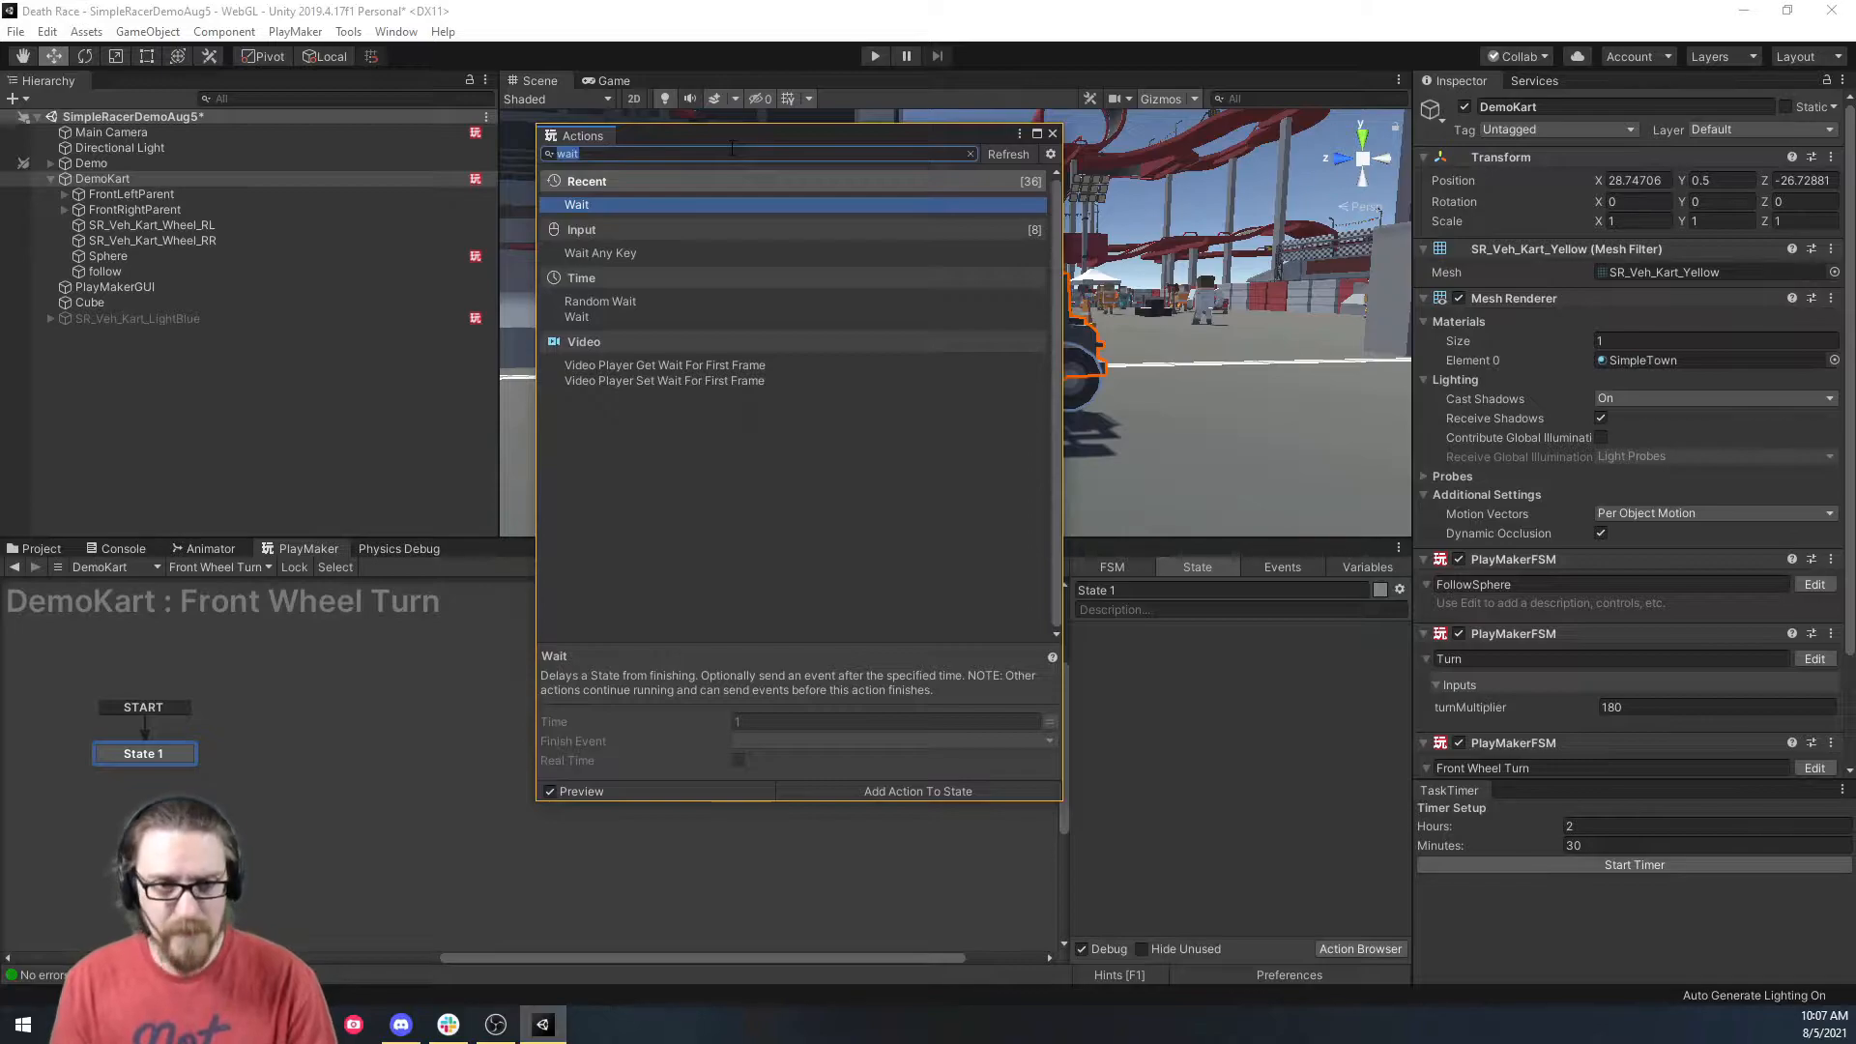
type("get axis")
key("Return")
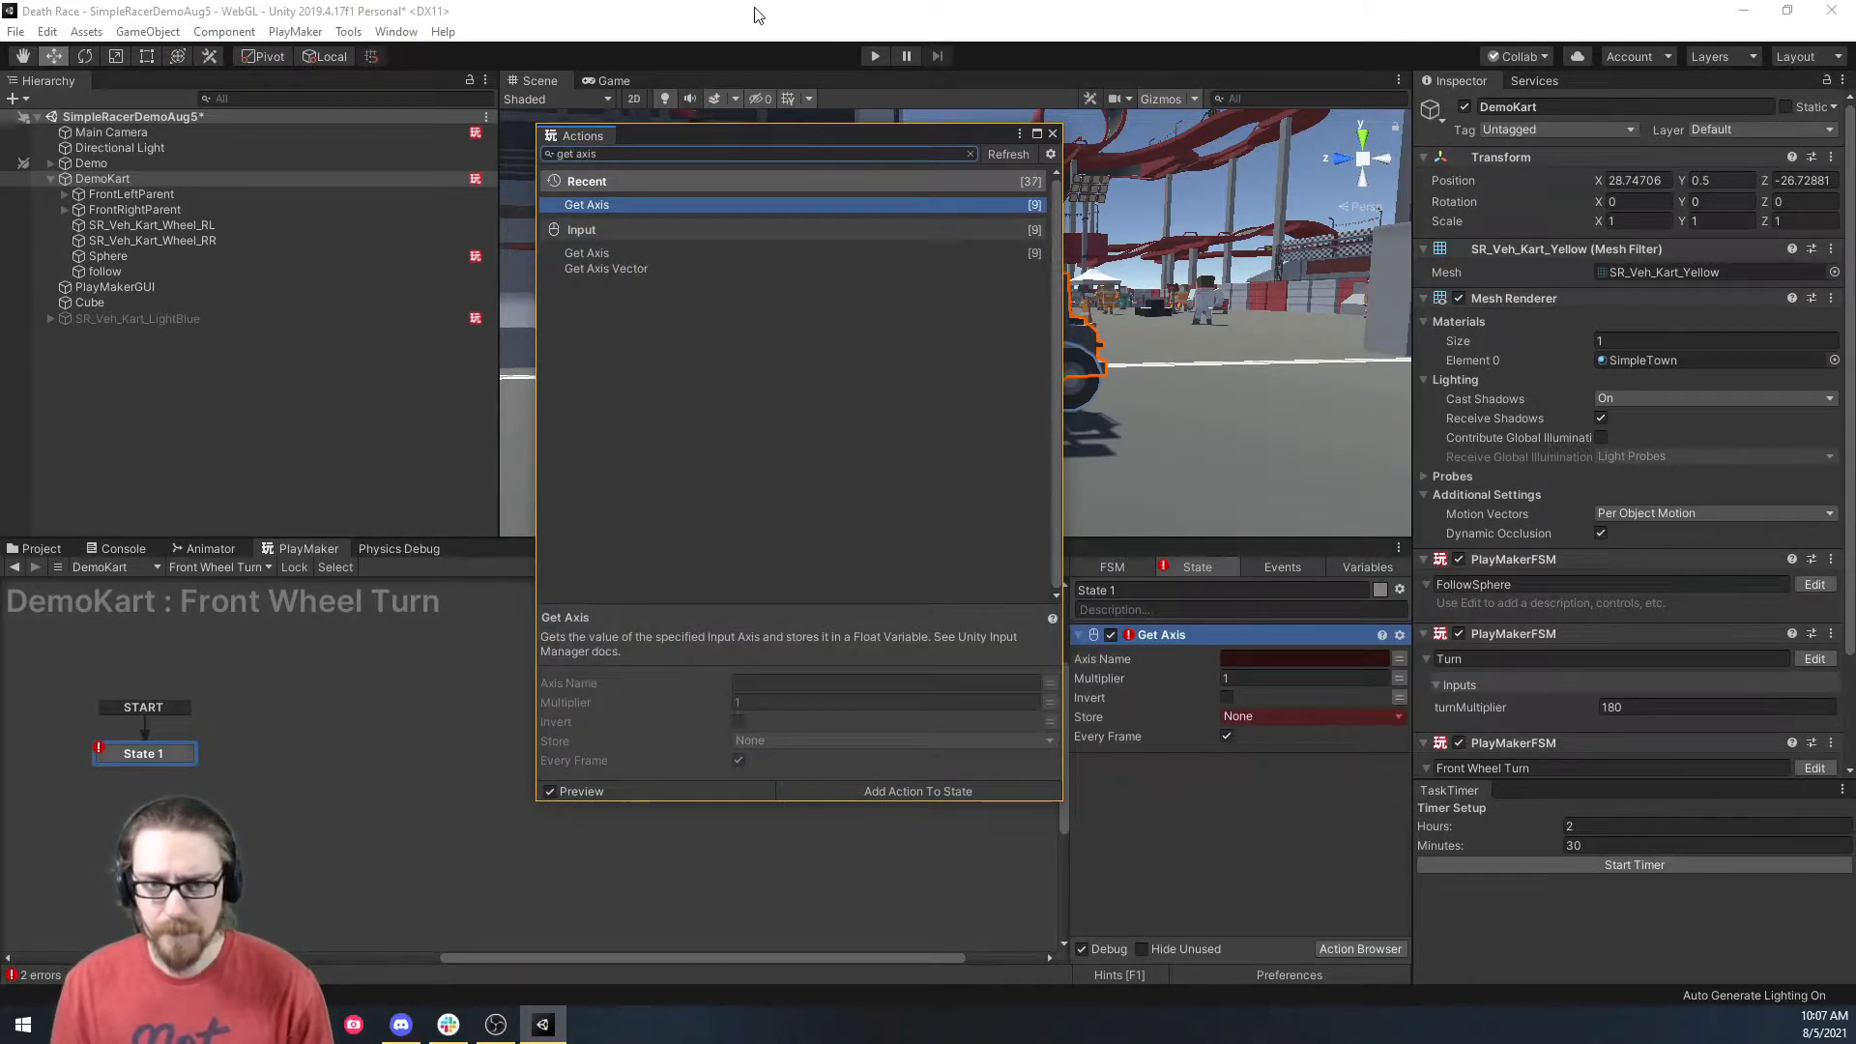
left_click(1051, 135)
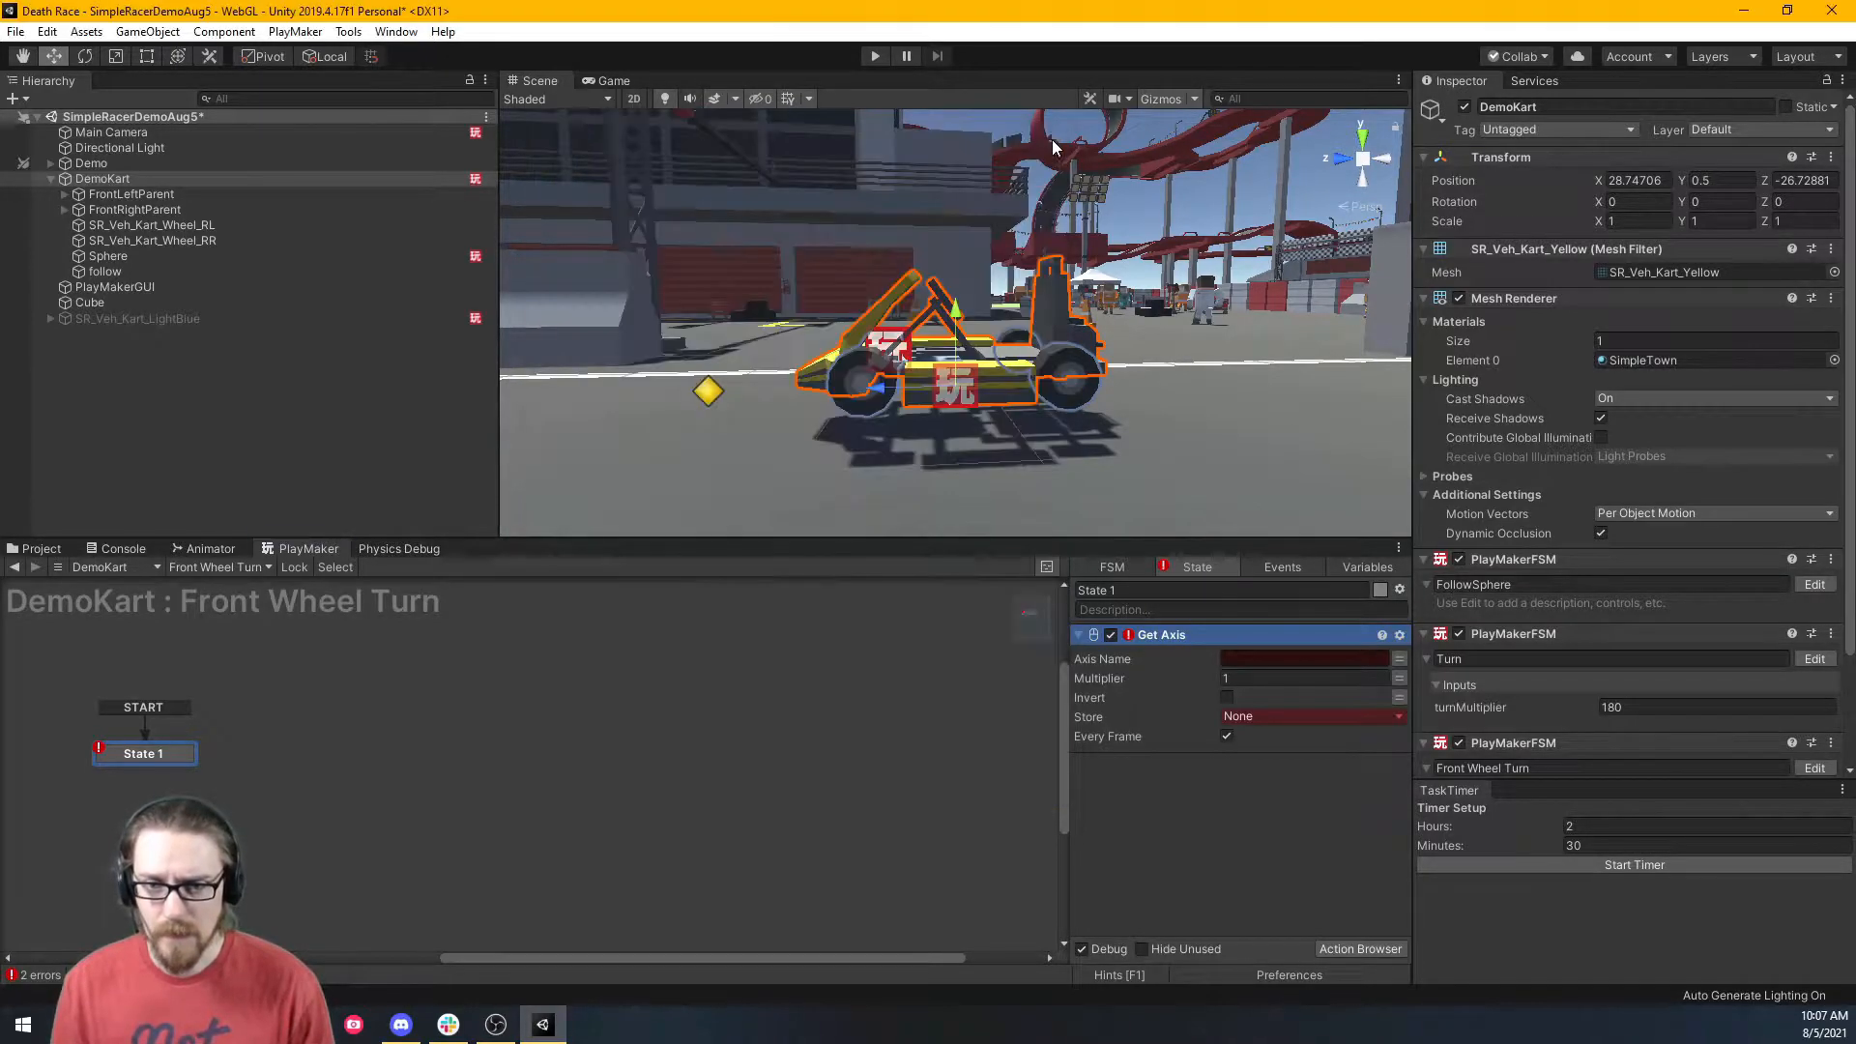
left_click(1267, 662)
type("Horizontal")
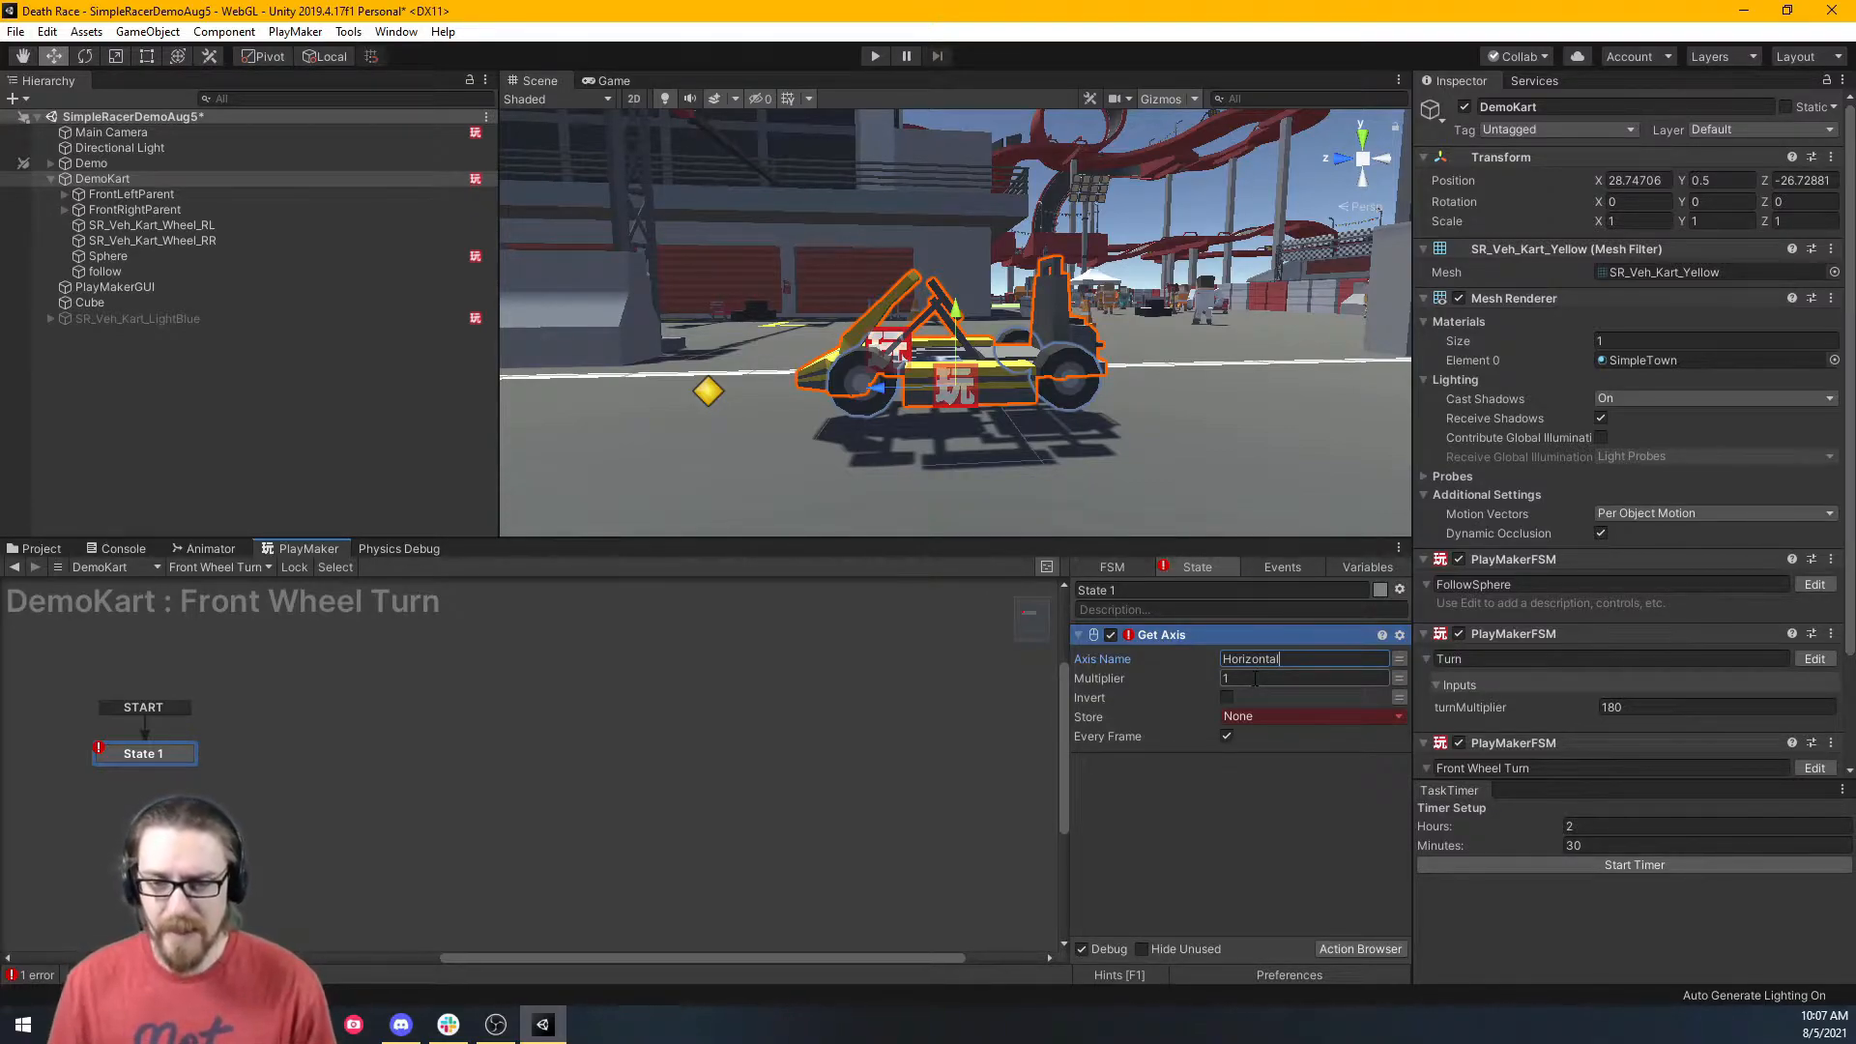
Drive the Get Axis Multiplier with a new variable named turnMultiplier.
left_click(1401, 680)
left_click(1347, 677)
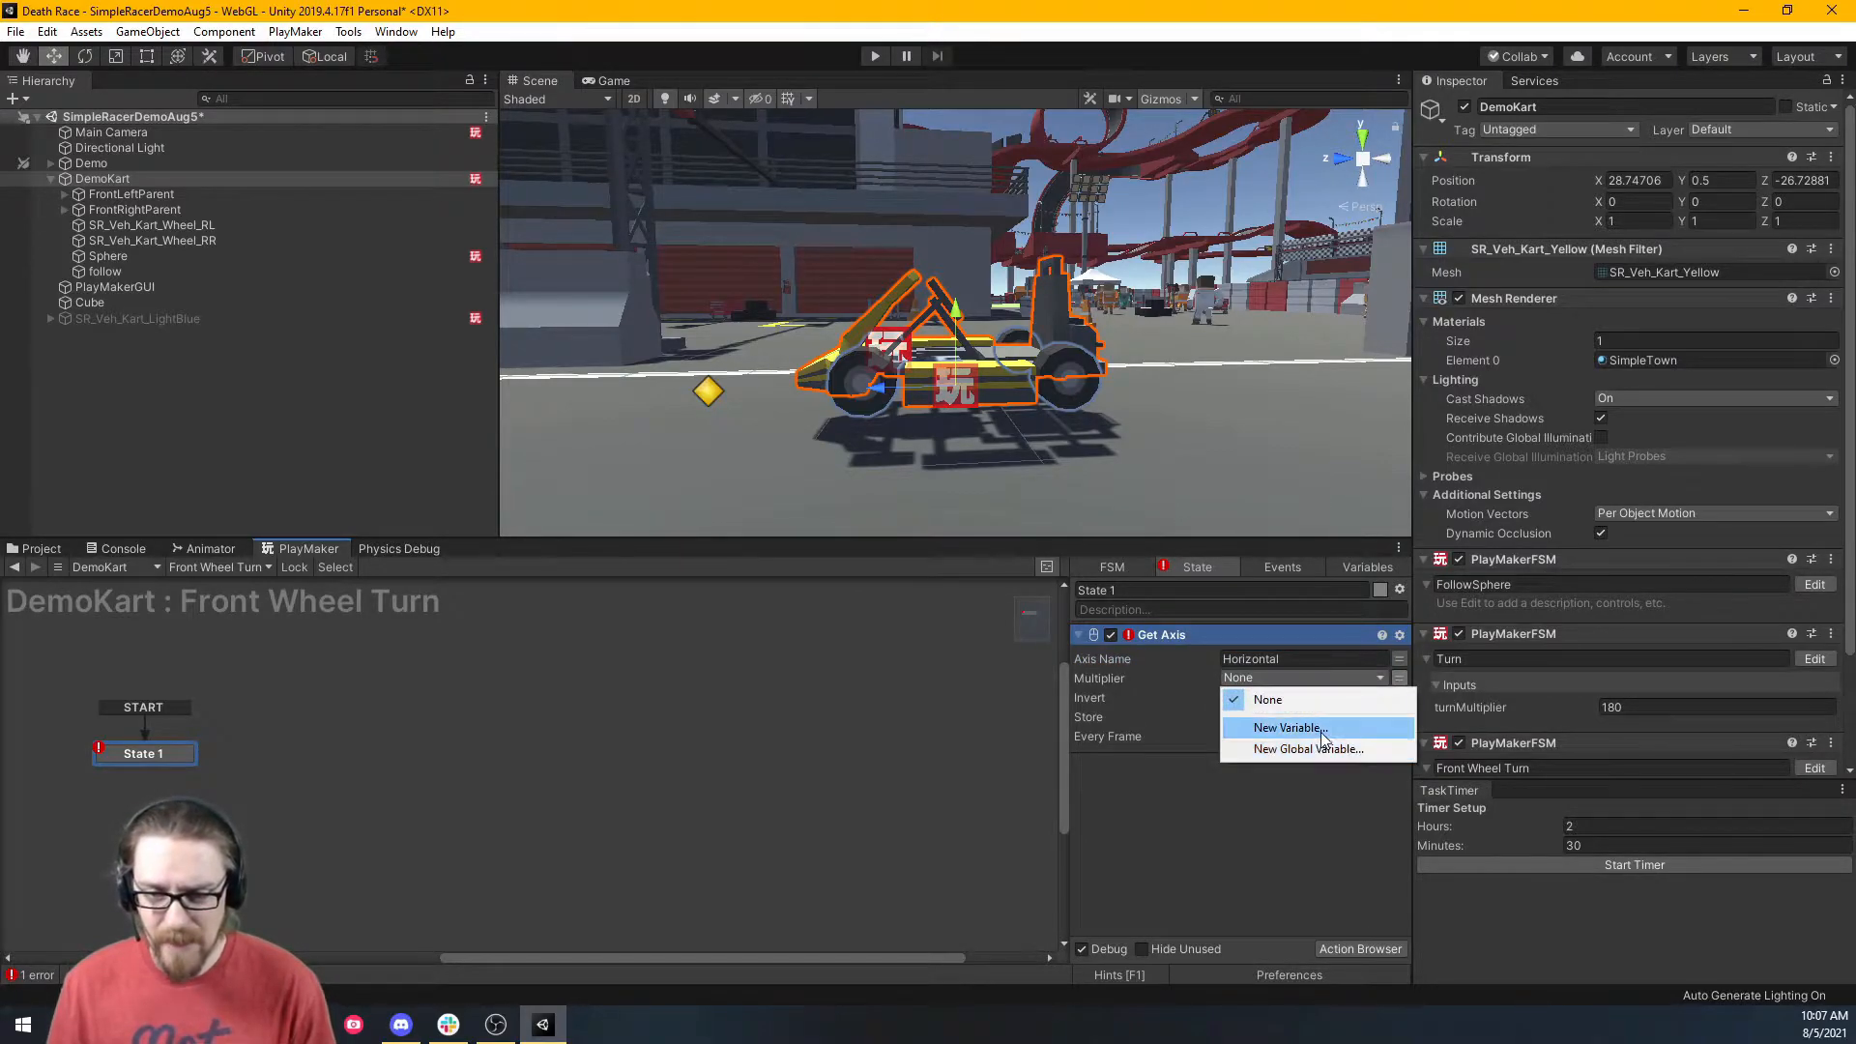
left_click(1319, 728)
type("turn")
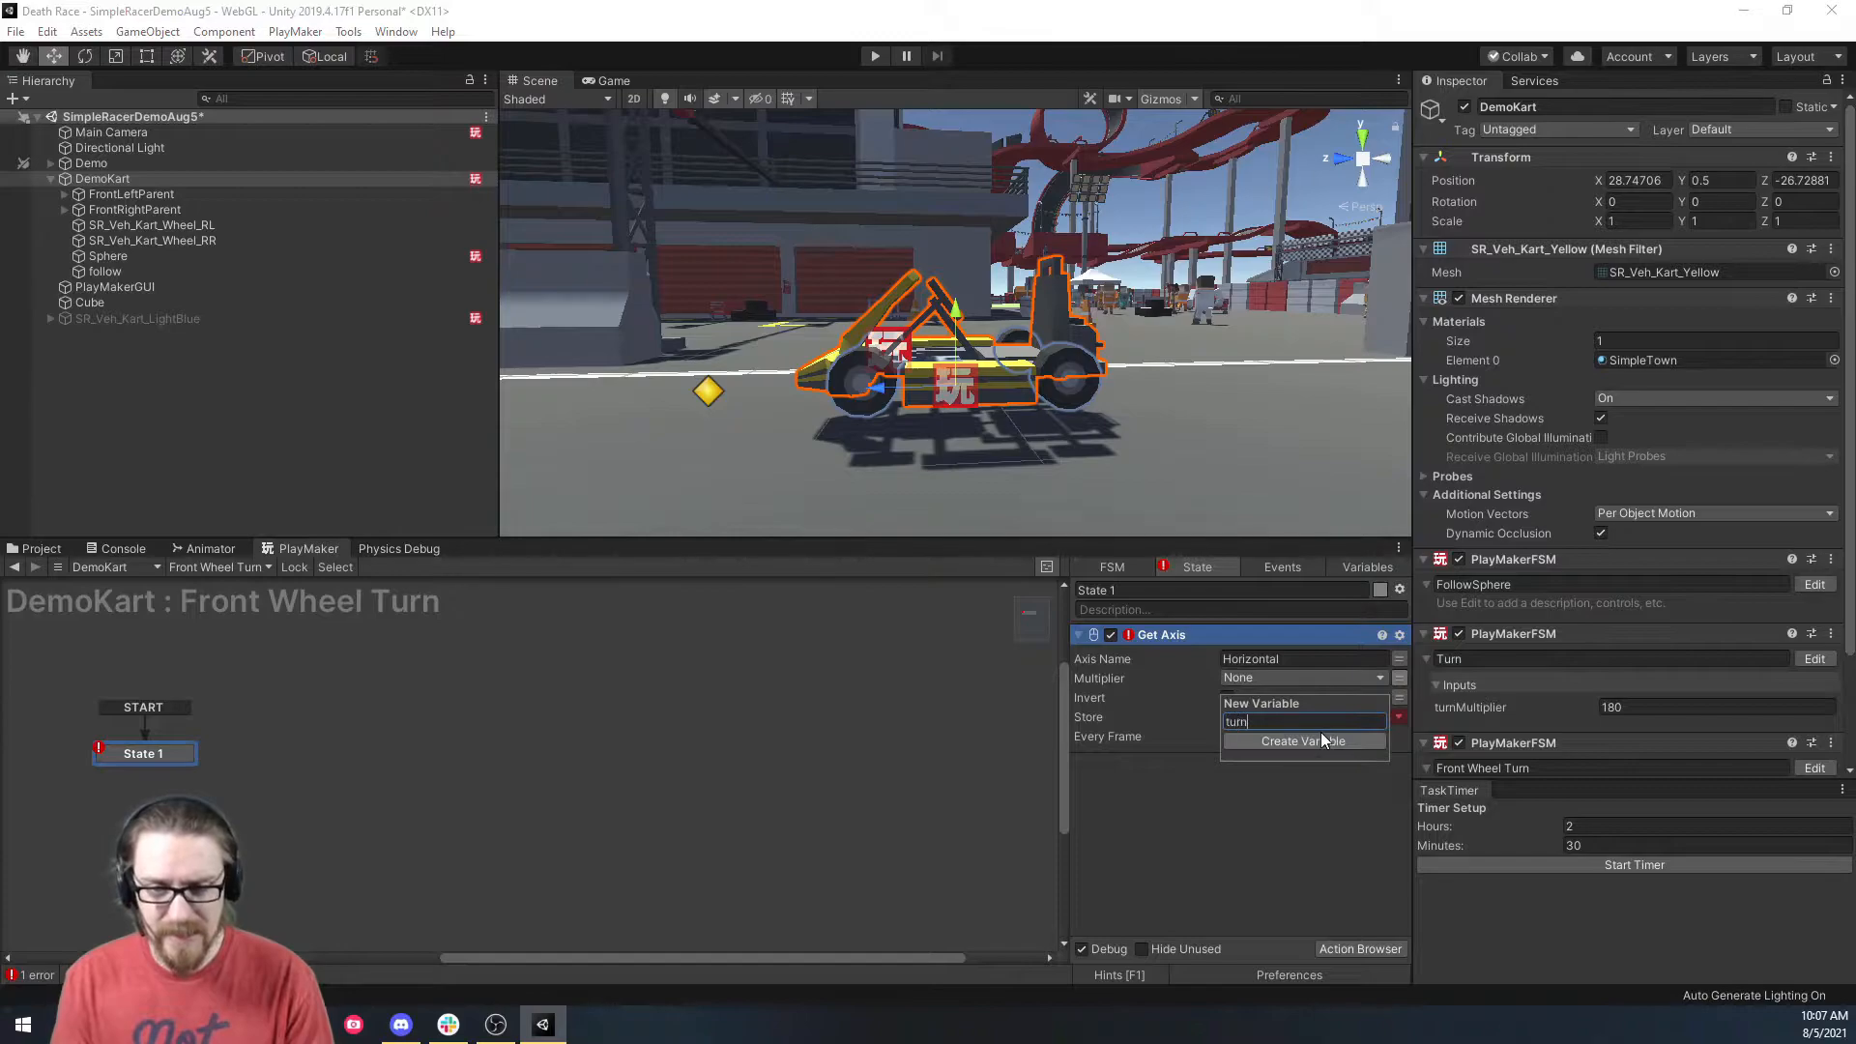
type("Multiplier")
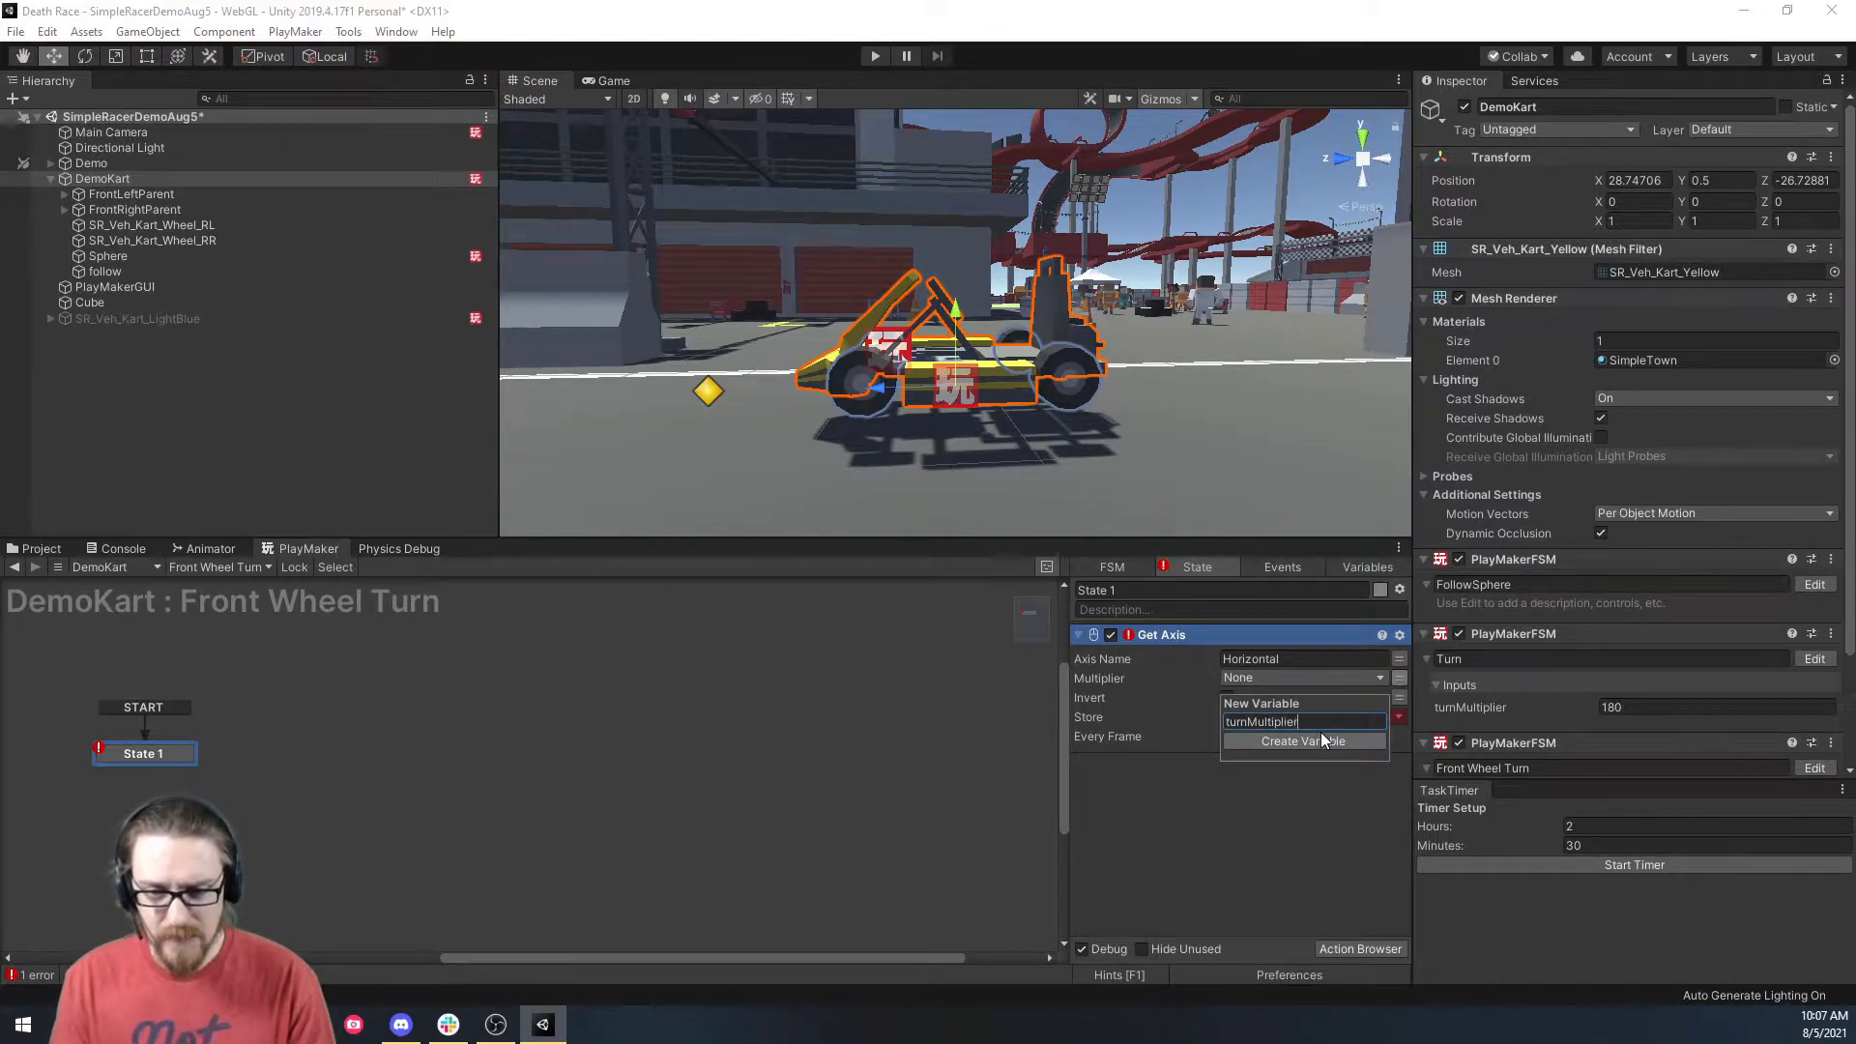
left_click(1322, 739)
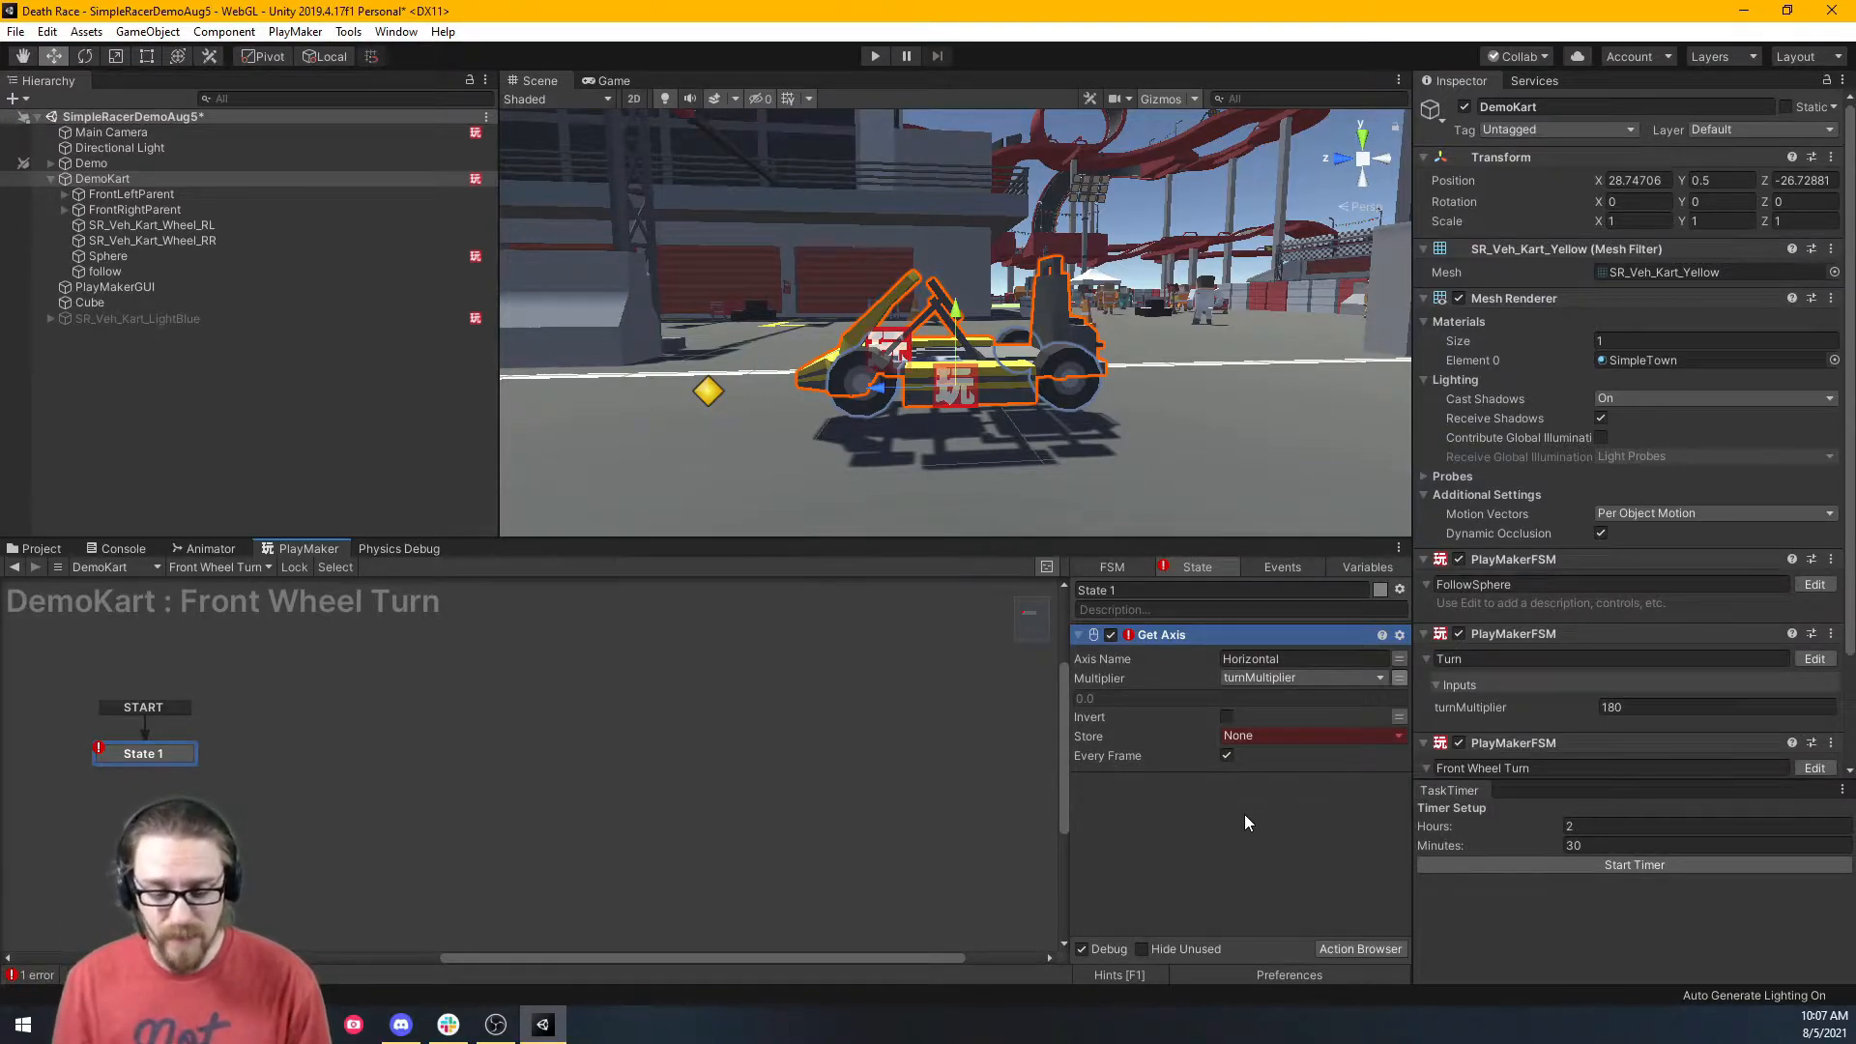
Store the Get Axis result in a new turnFloat variable.
left_click(1249, 735)
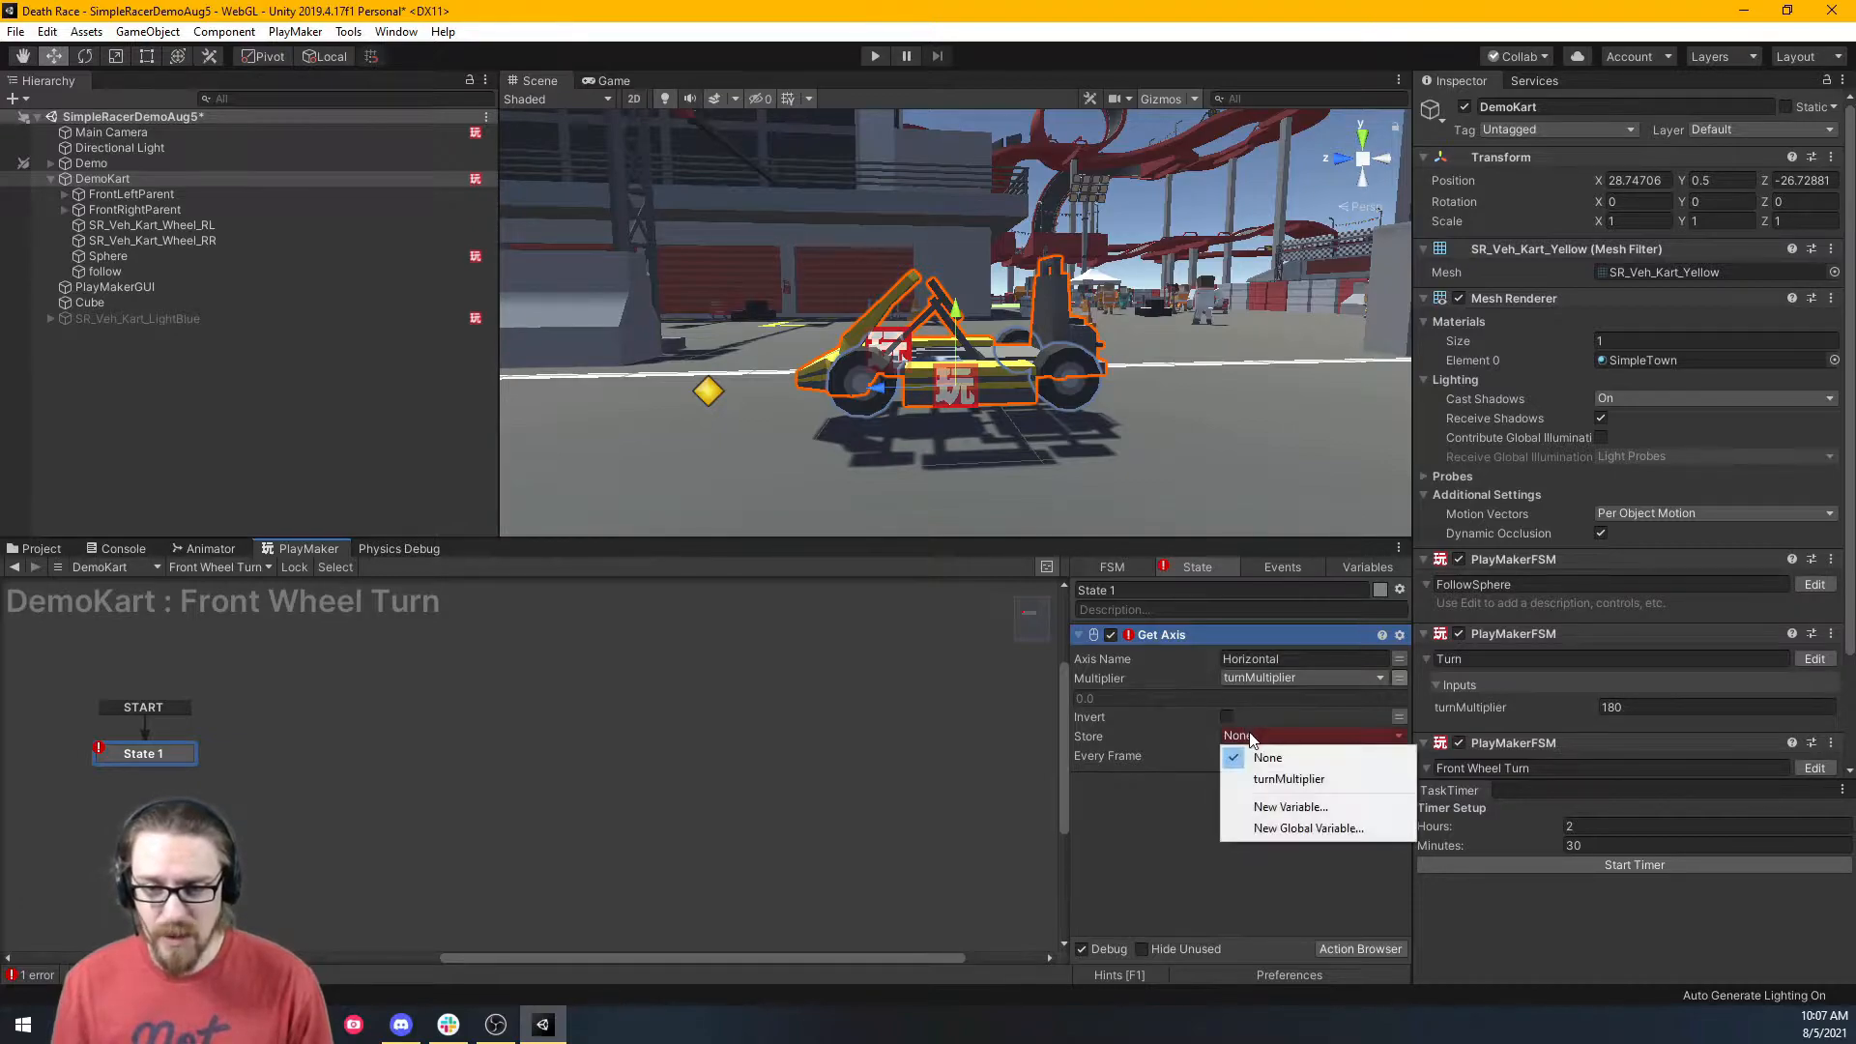
left_click(1264, 781)
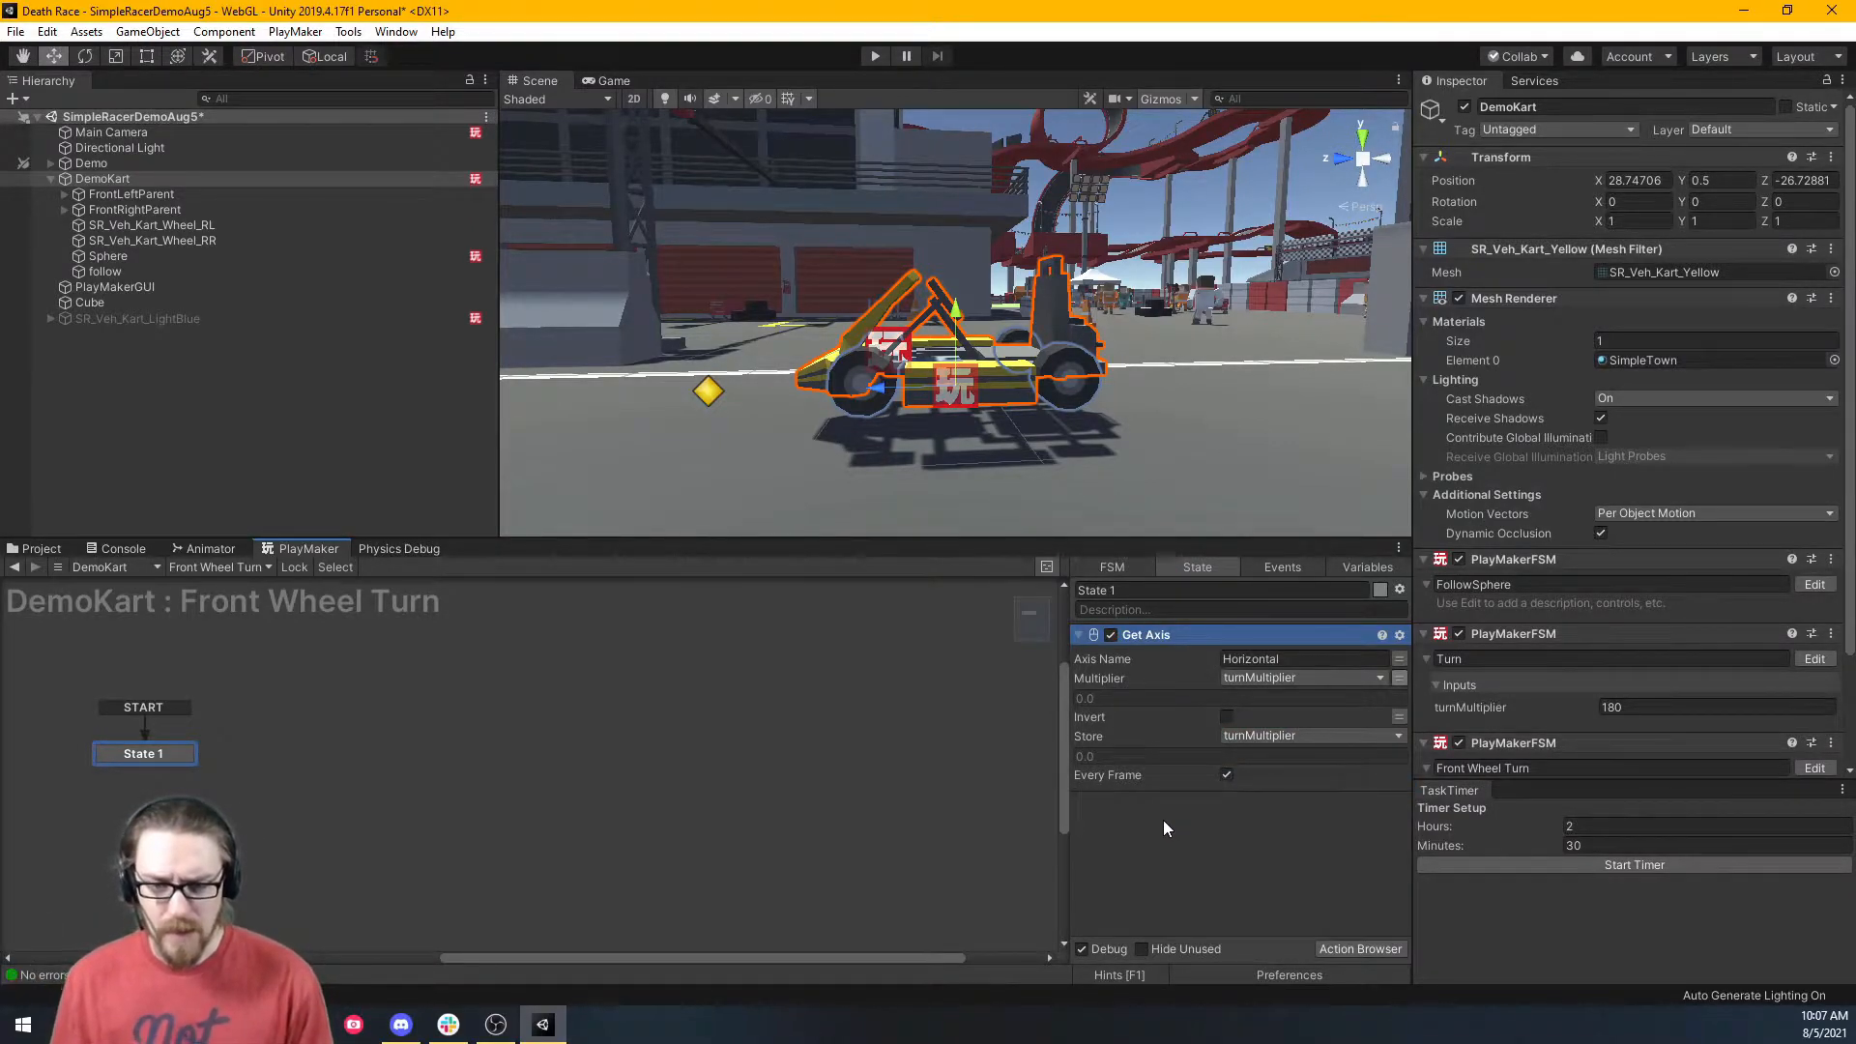
left_click(1266, 737)
left_click(1272, 805)
type("turnFloat")
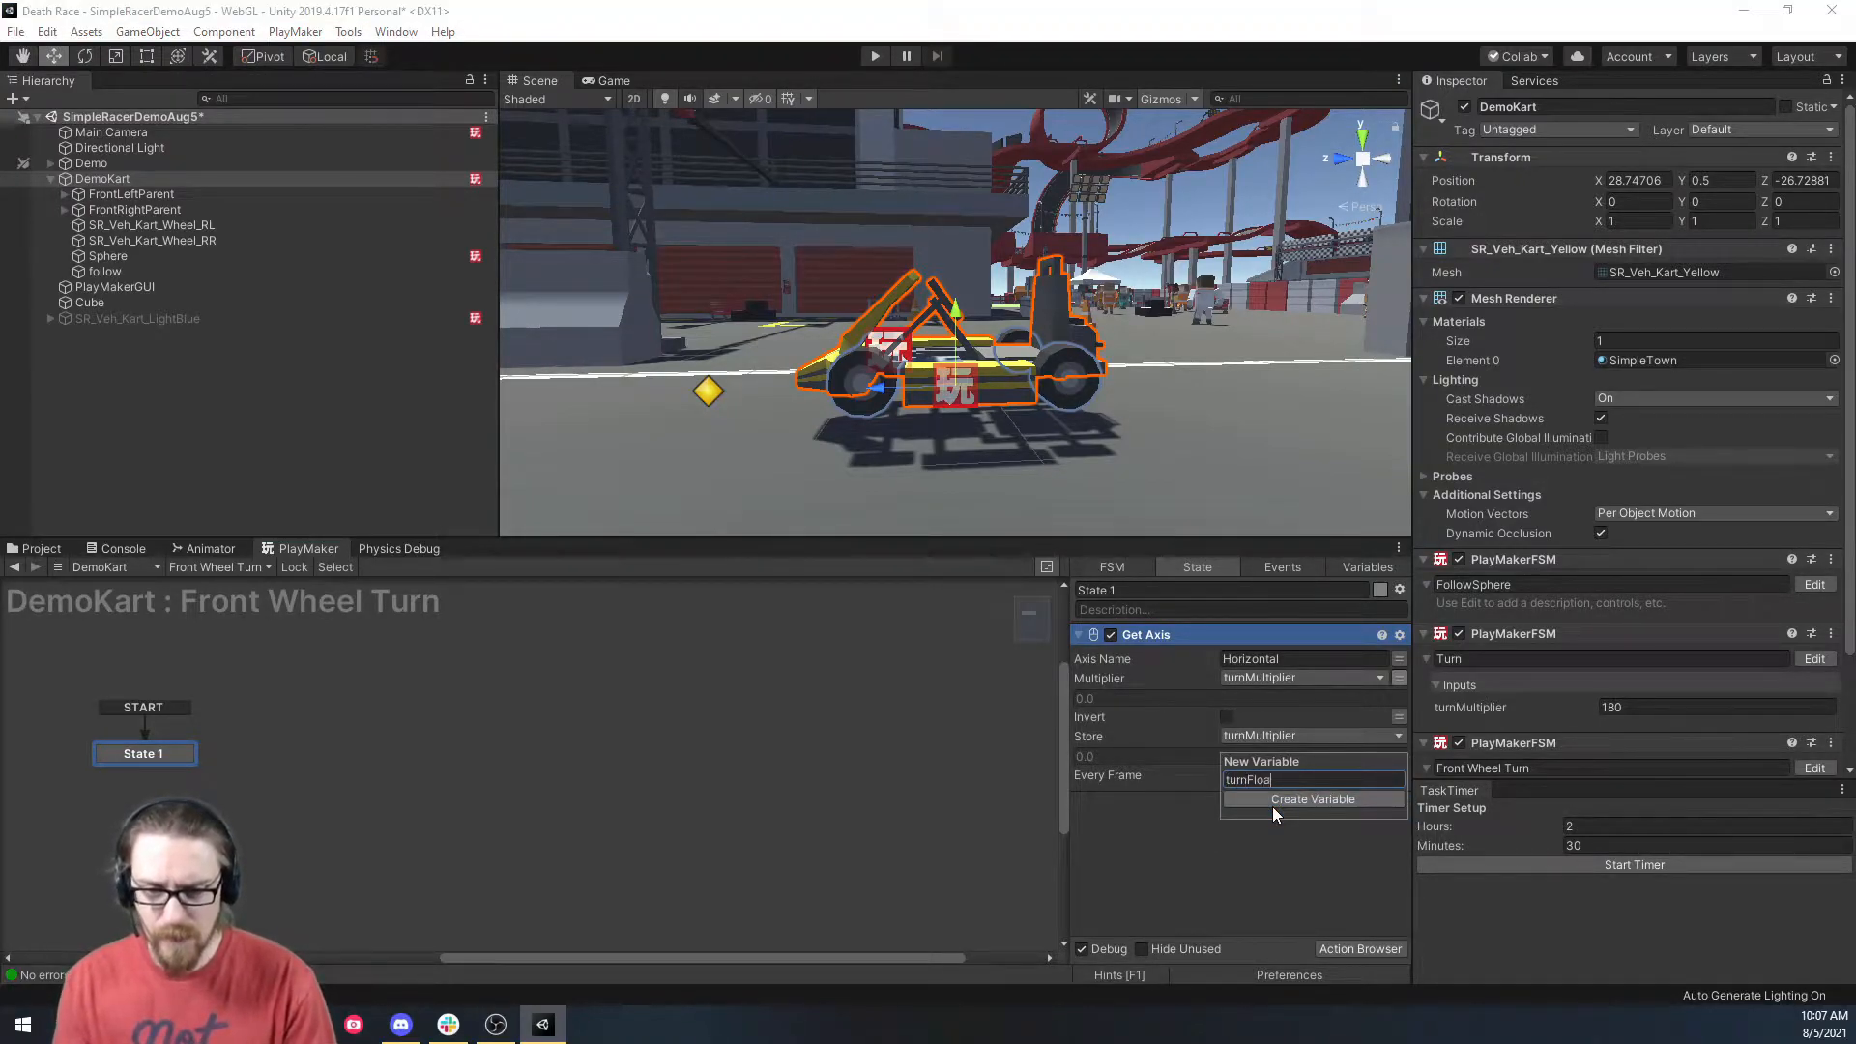
left_click(1272, 803)
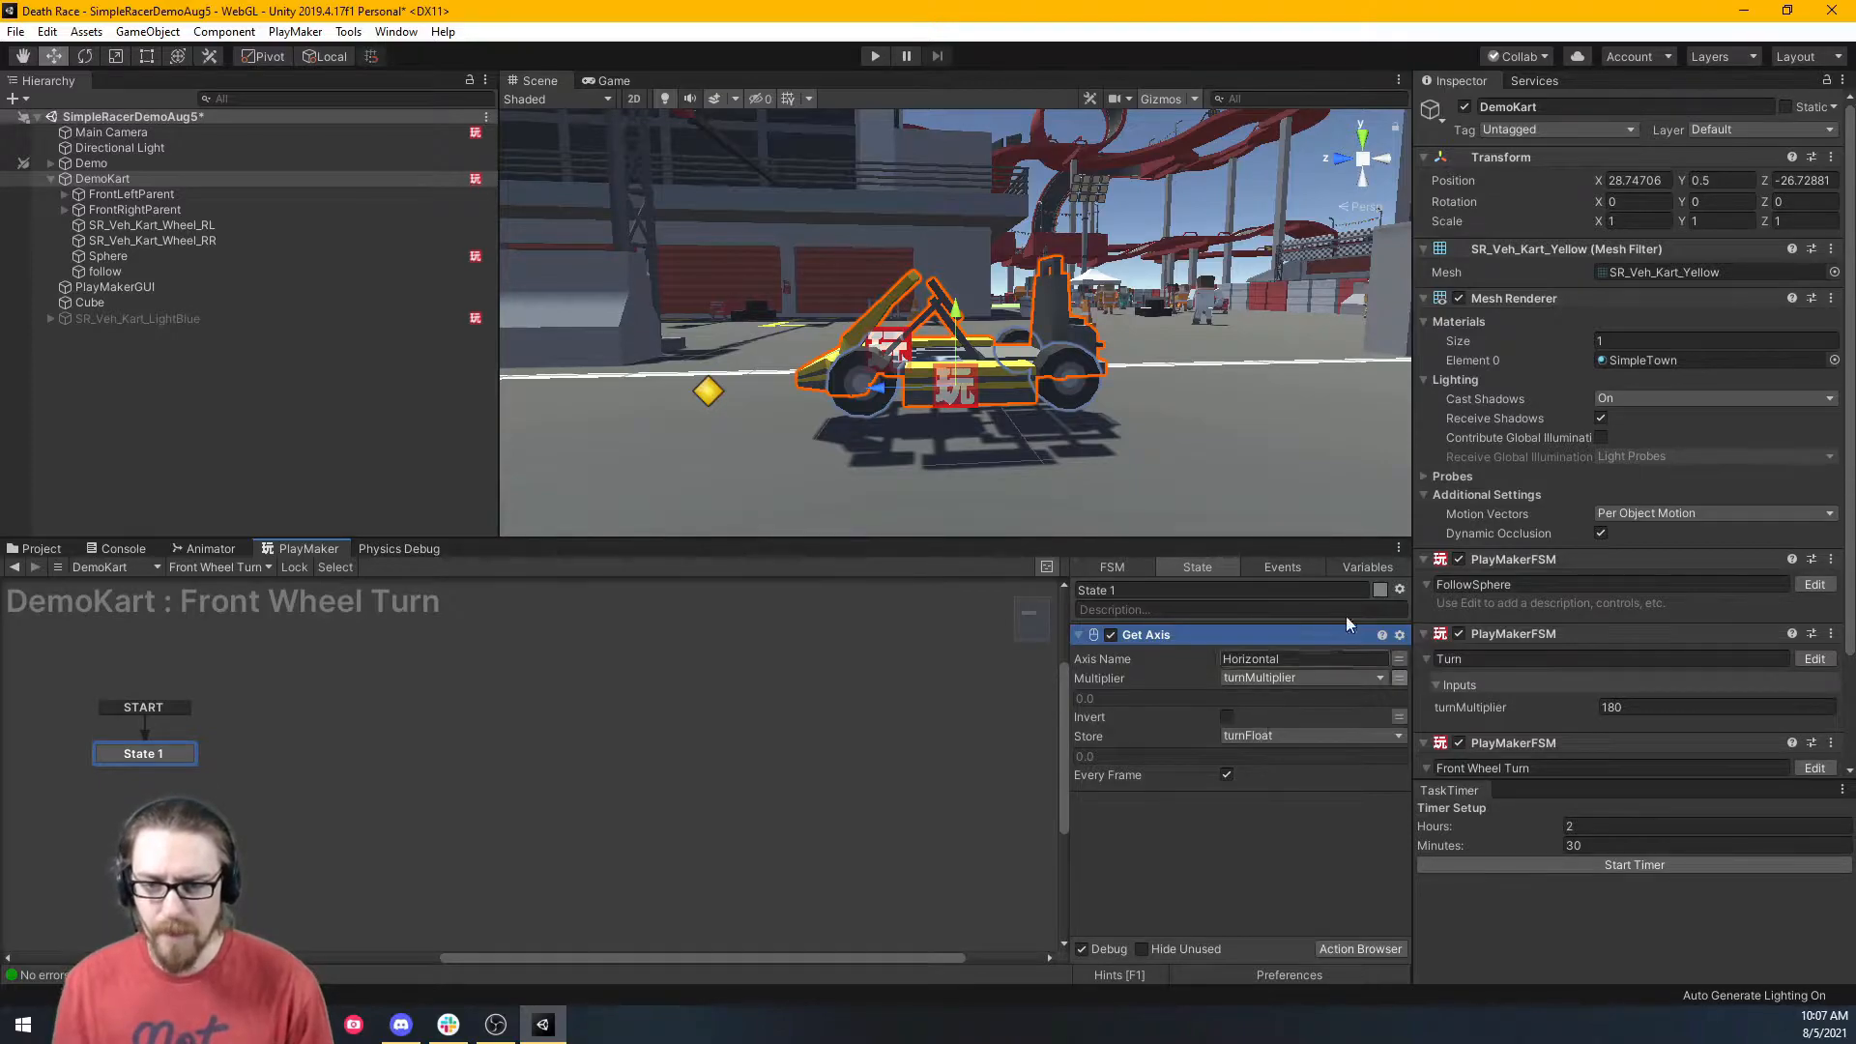
Expose turnMultiplier as an FSM input with a value of 180.
left_click(1367, 568)
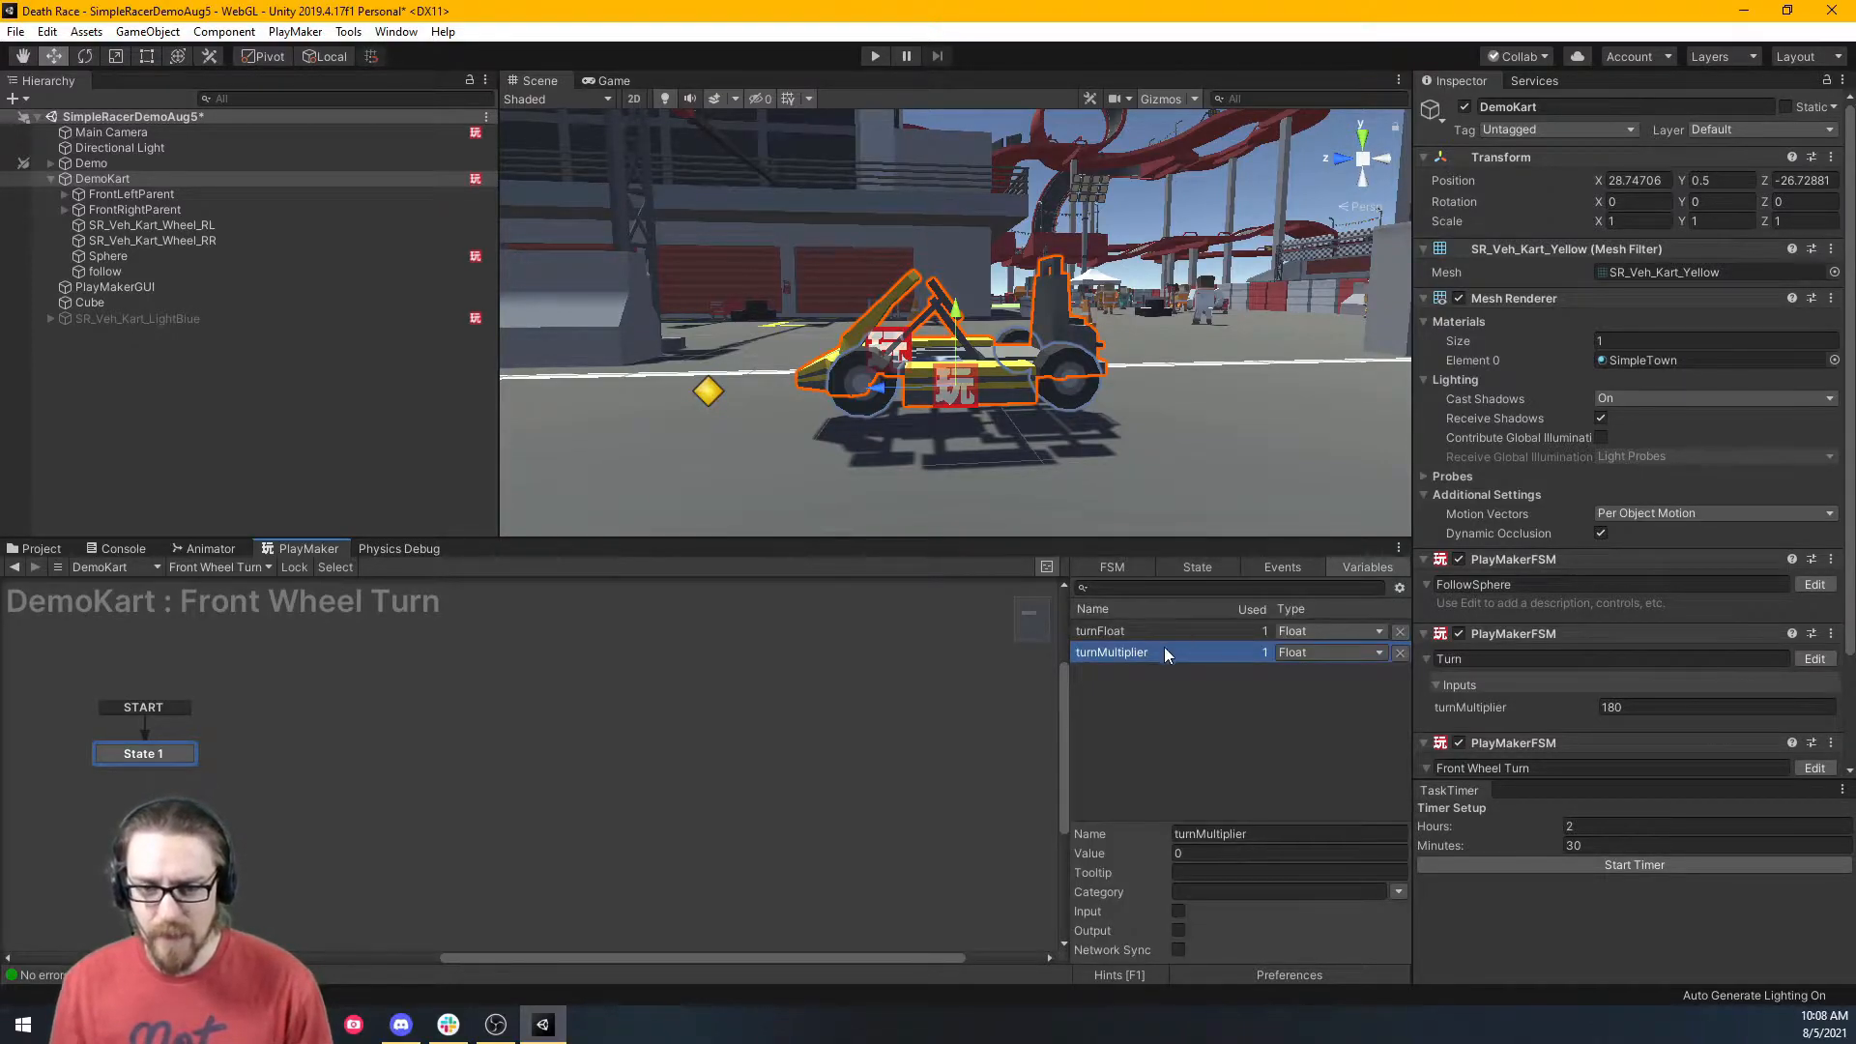
left_click(1179, 912)
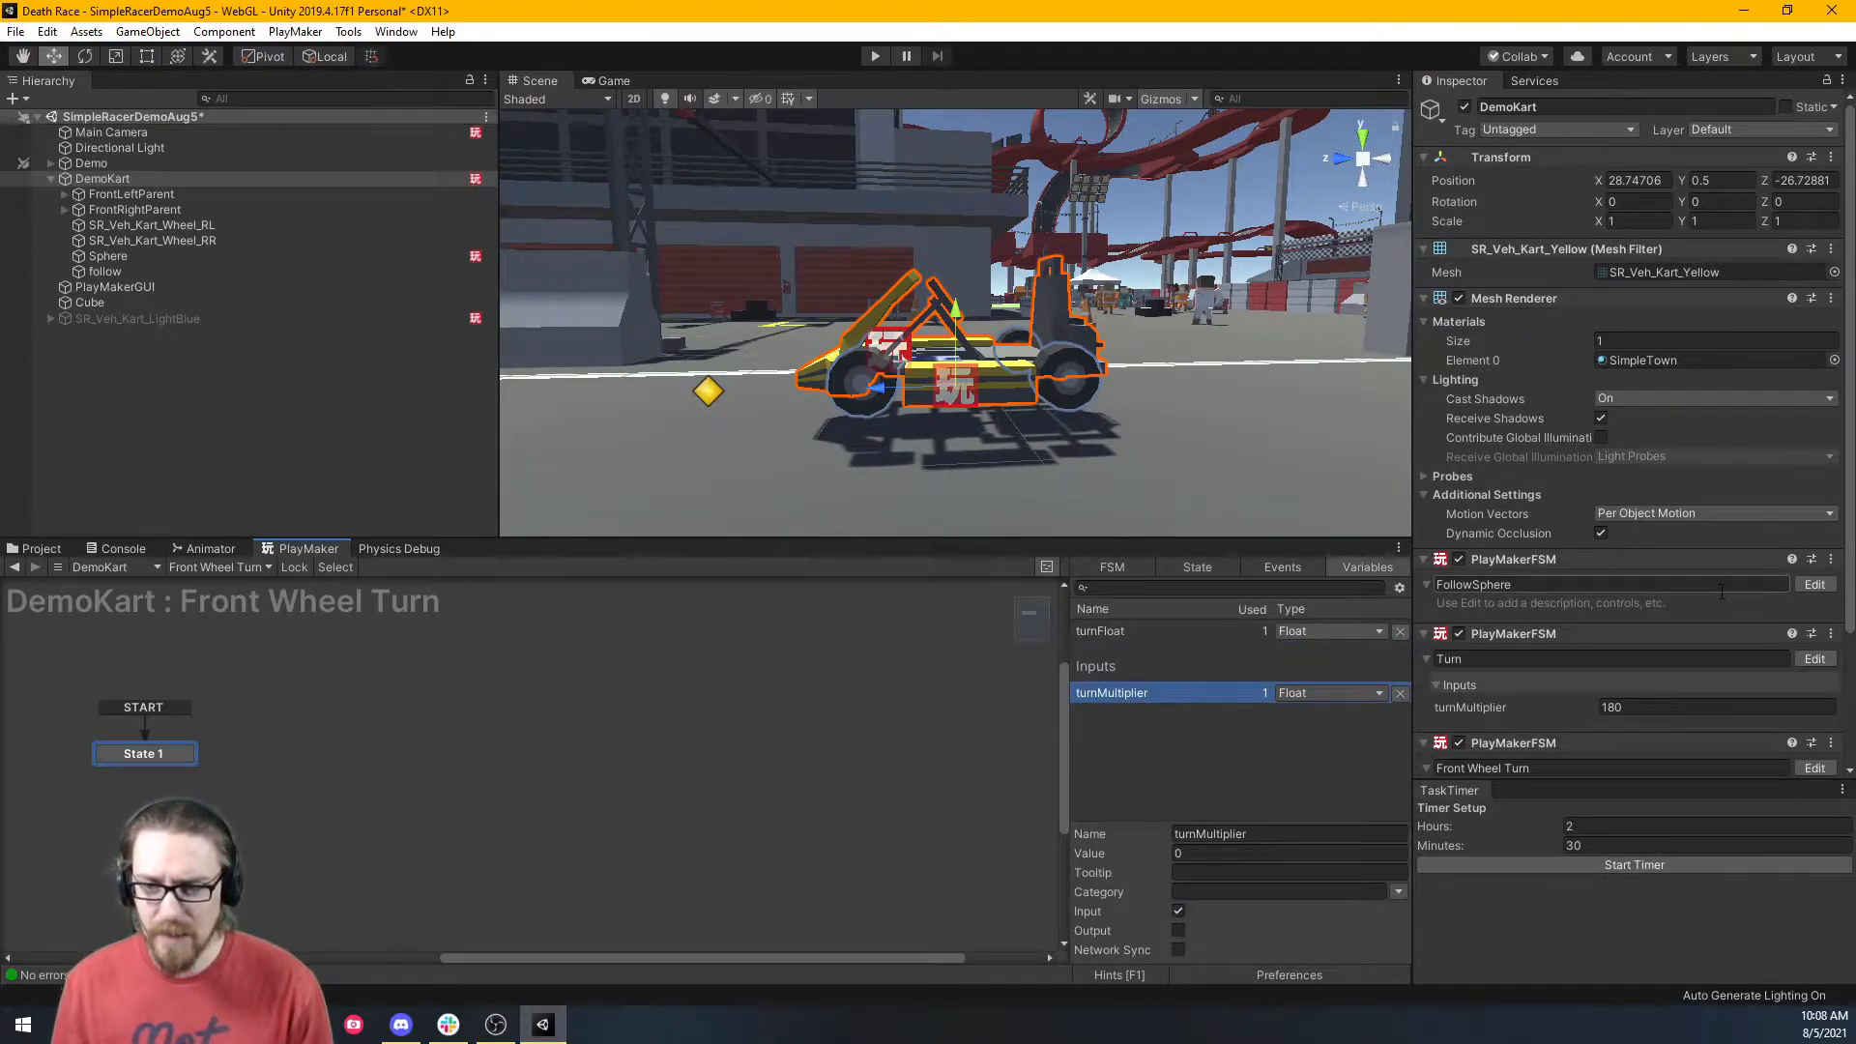
scroll(1720, 590, "down", 3)
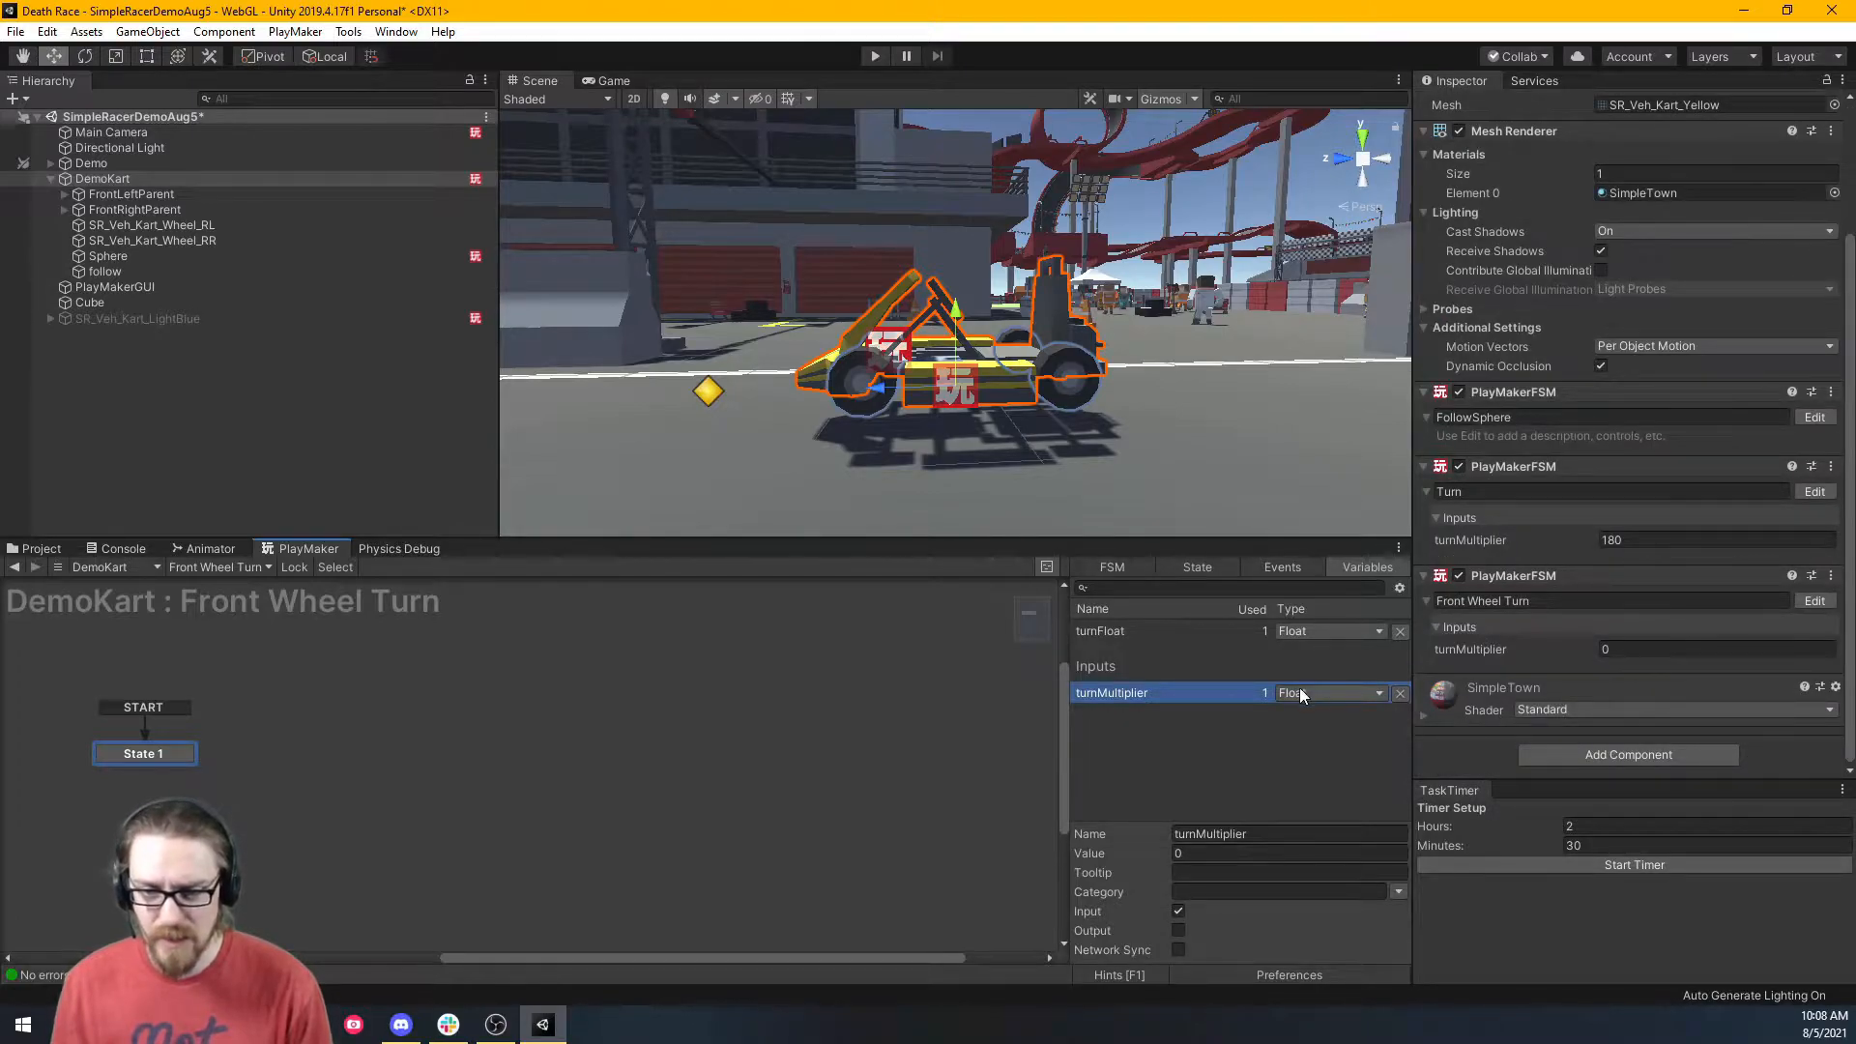
left_click(1183, 854)
type("180")
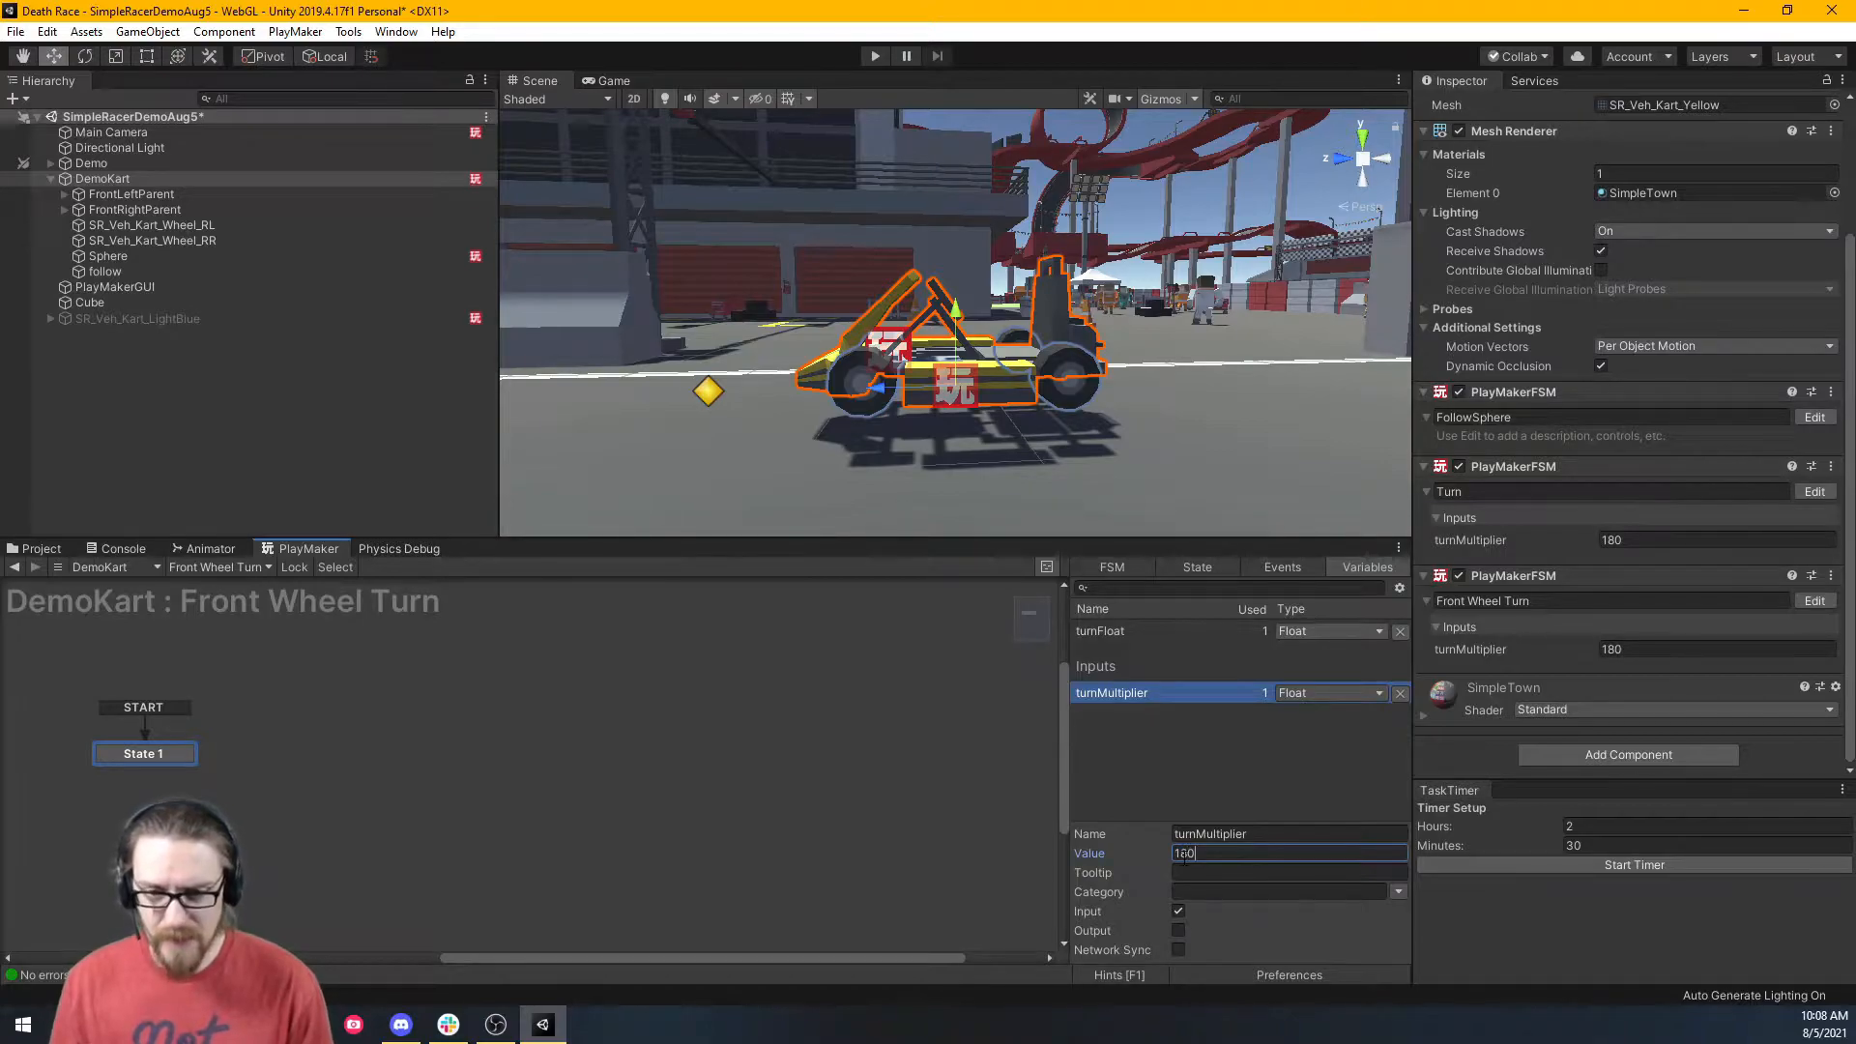
left_click(1189, 566)
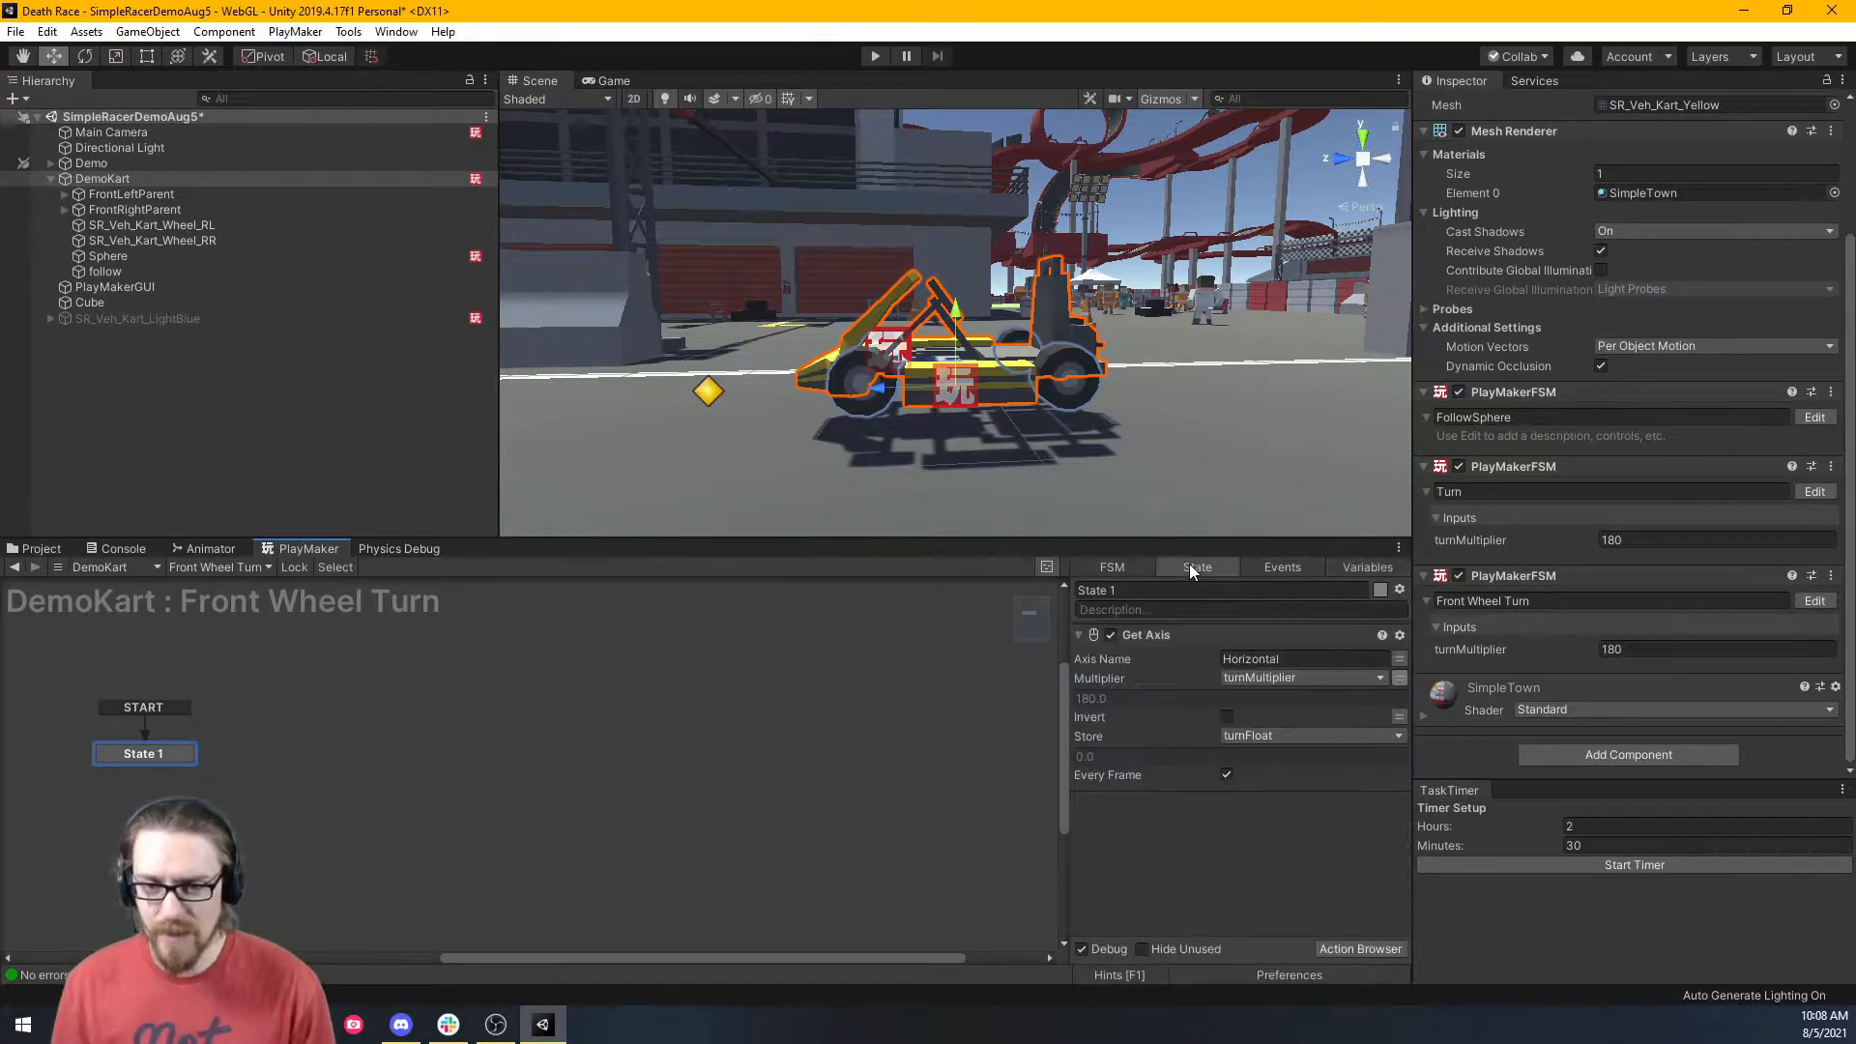
Add a Float Clamp action to State 1 after Get Axis.
double_click(1200, 896)
type("float")
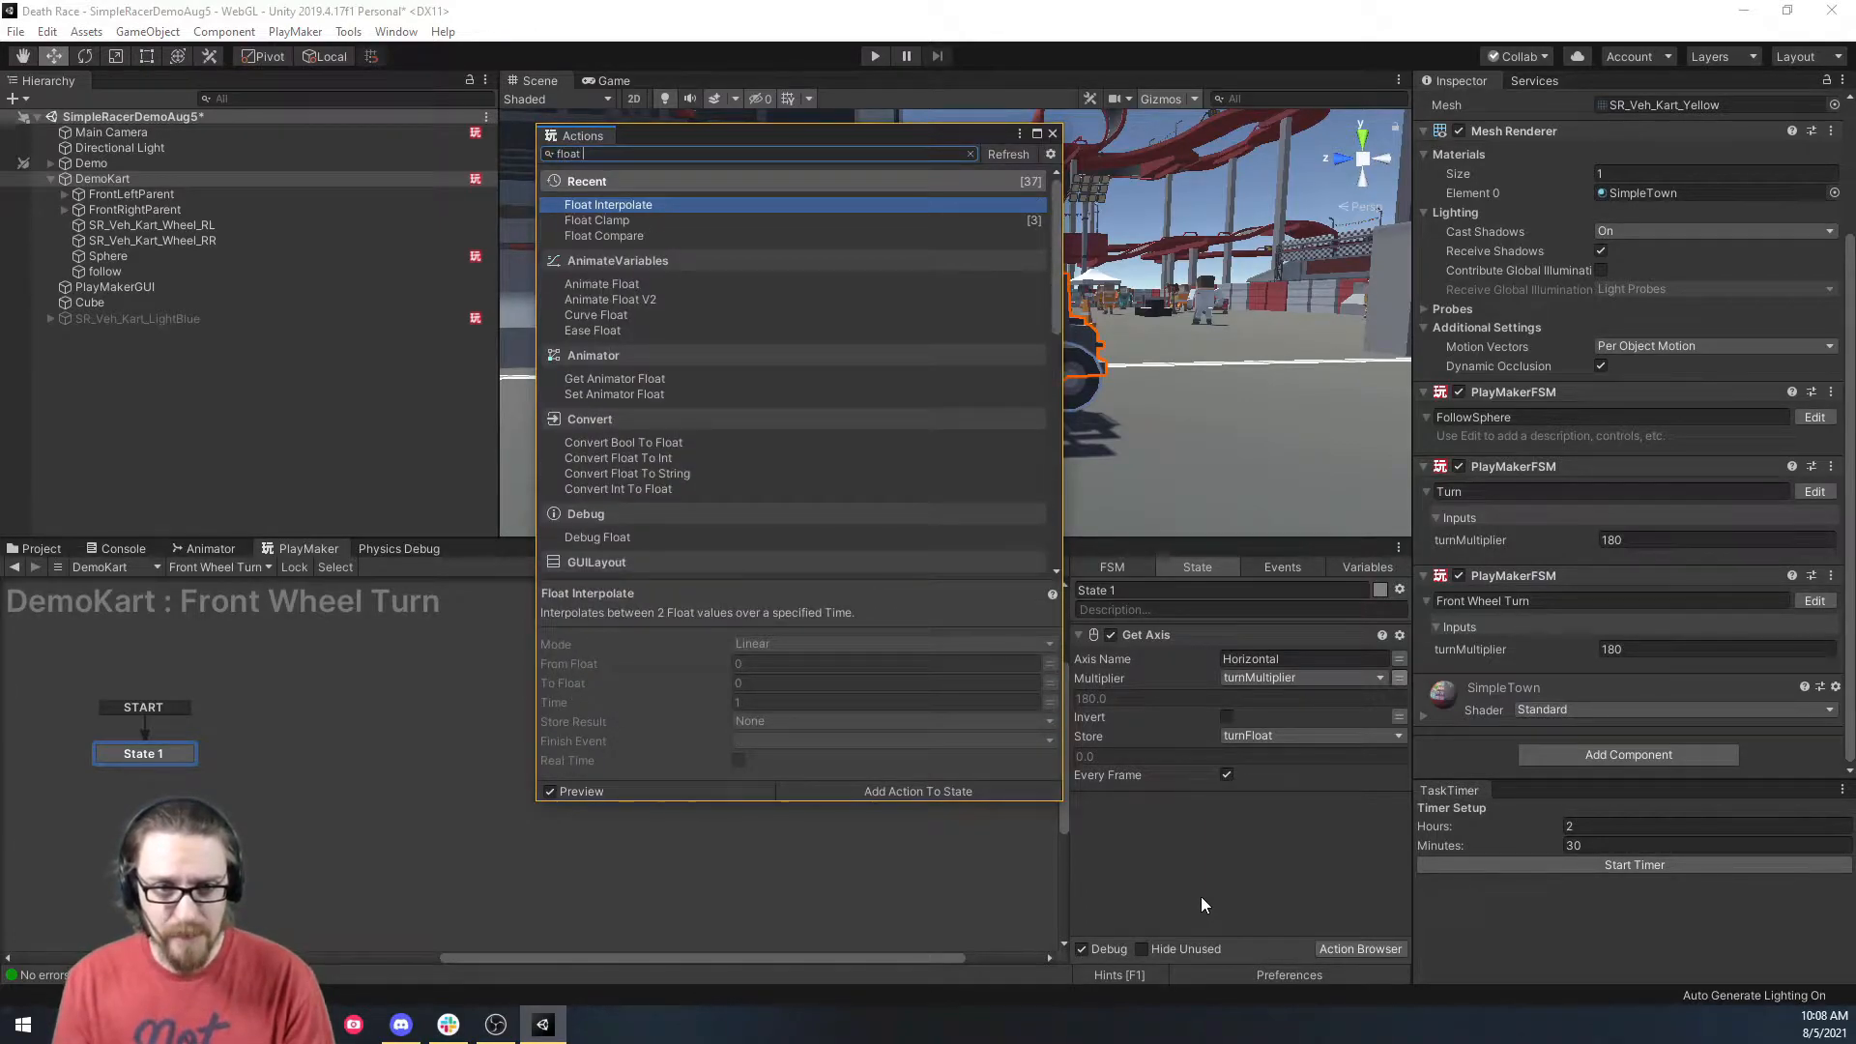
type(" cla")
key("Return")
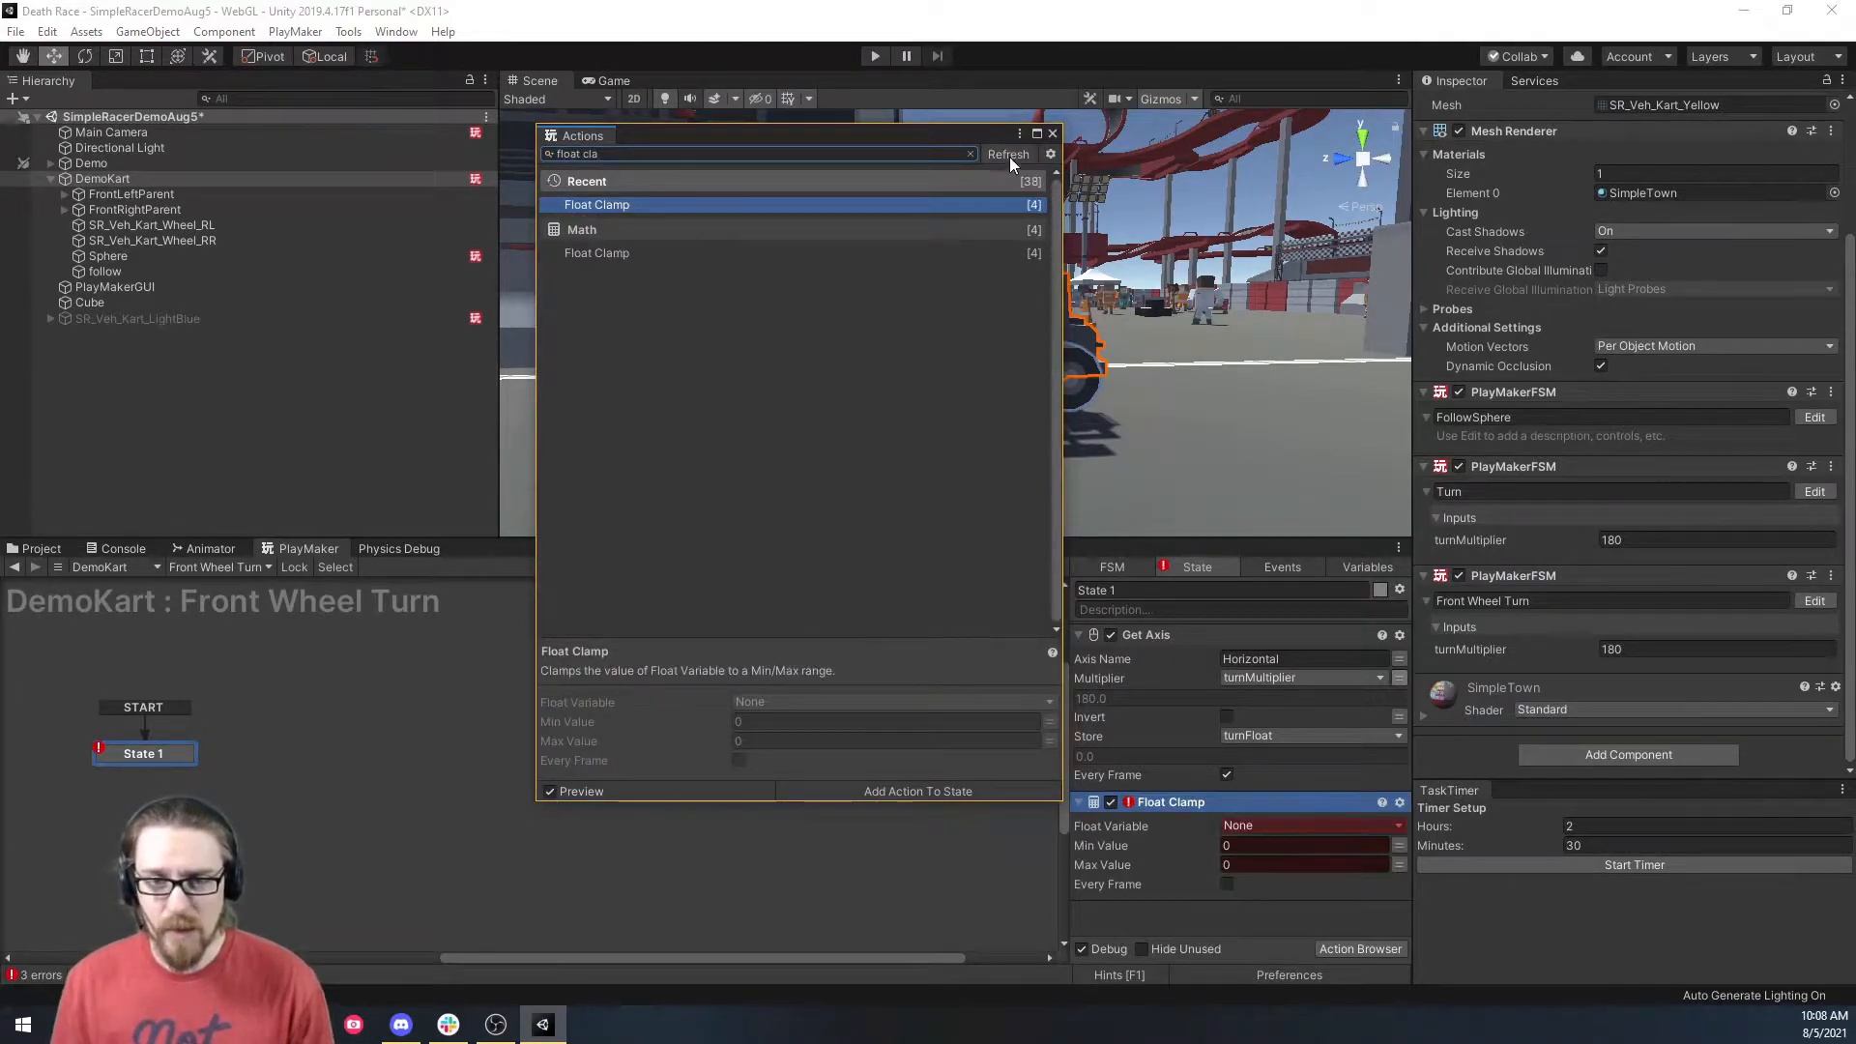
left_click(1052, 135)
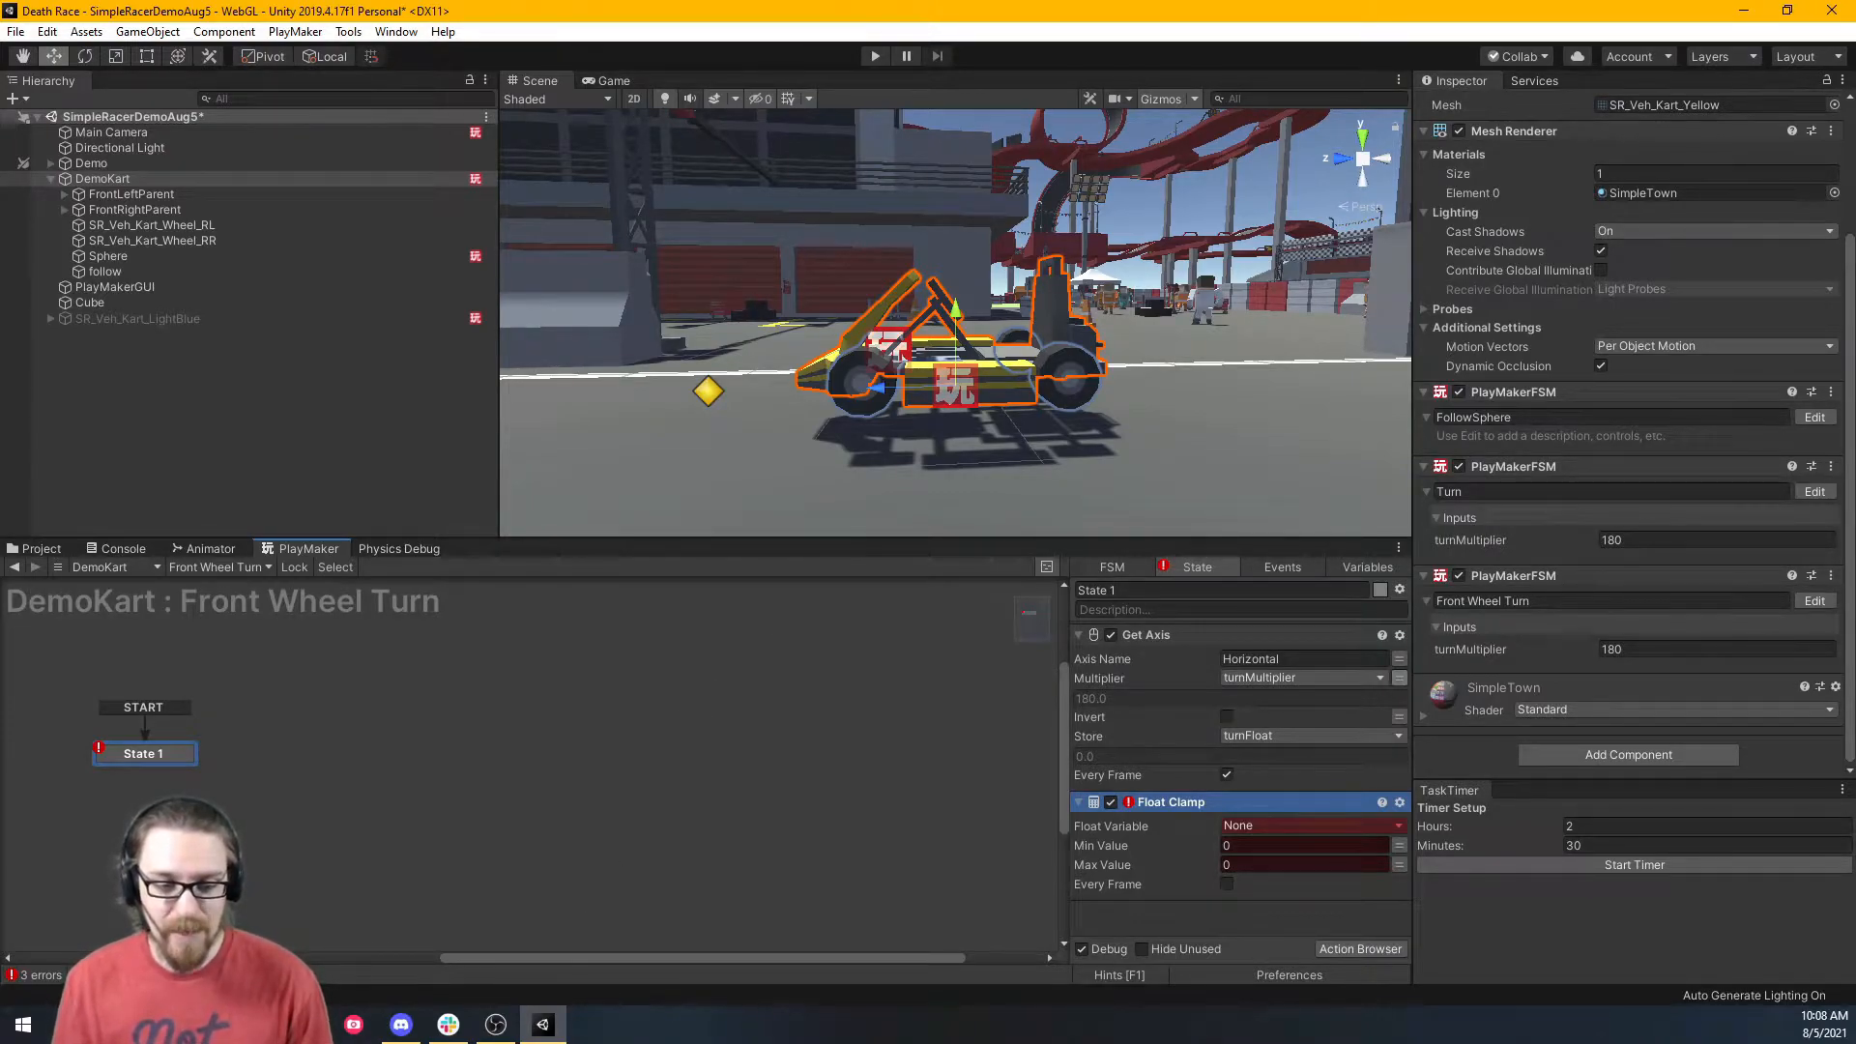
left_click(496, 1025)
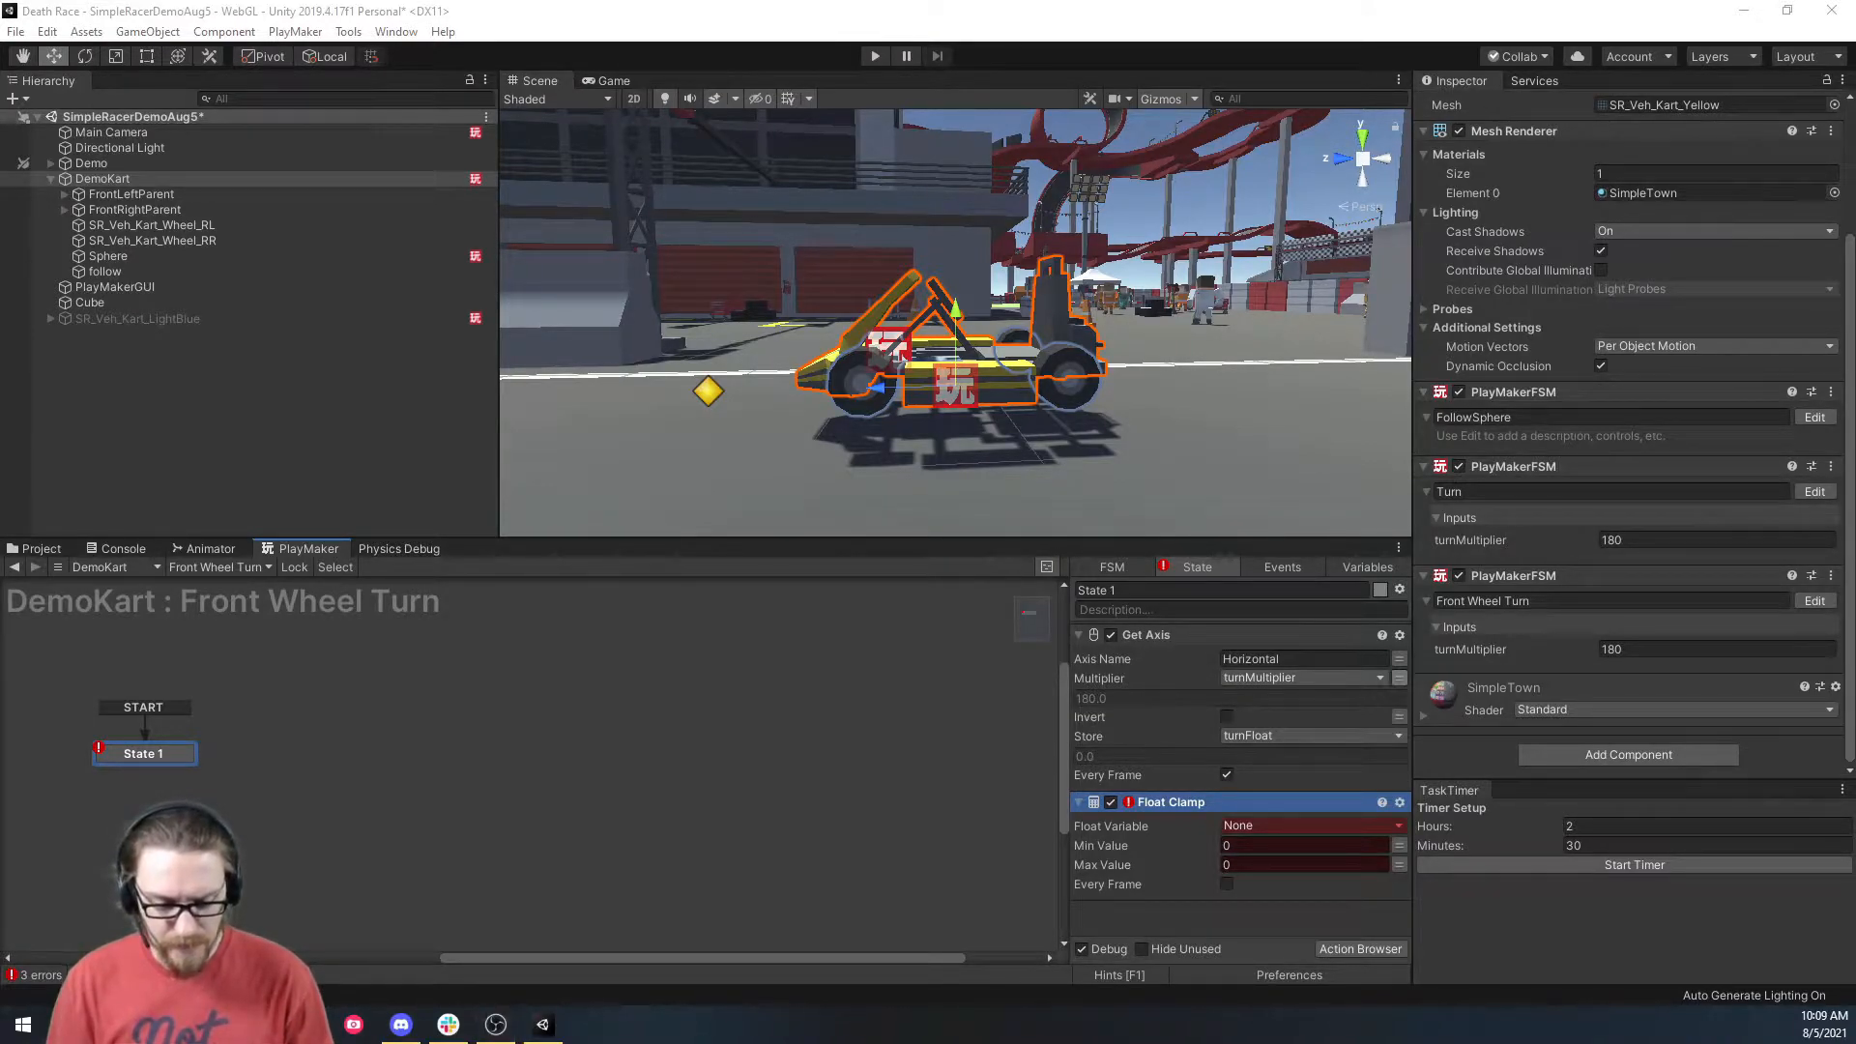
Set the Float Clamp's Float Variable to turnFloat.
left_click(1321, 822)
left_click(1299, 875)
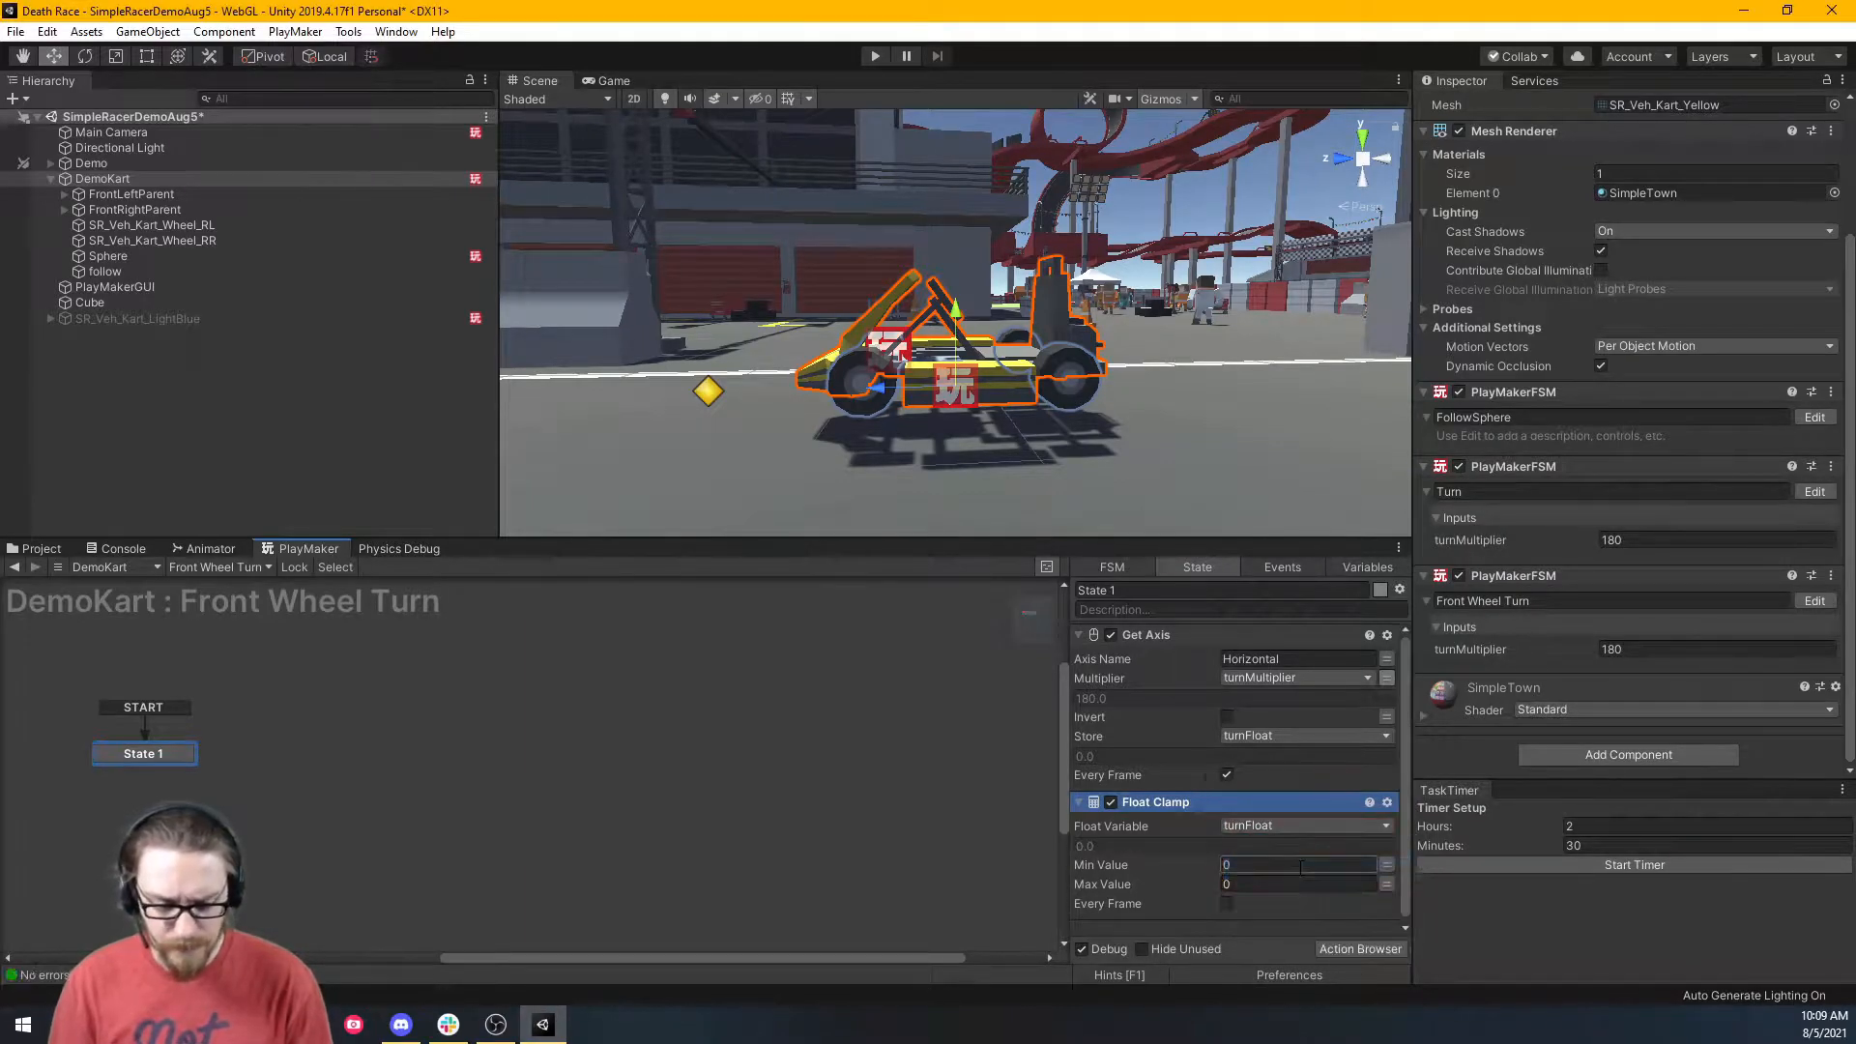
left_click(1293, 866)
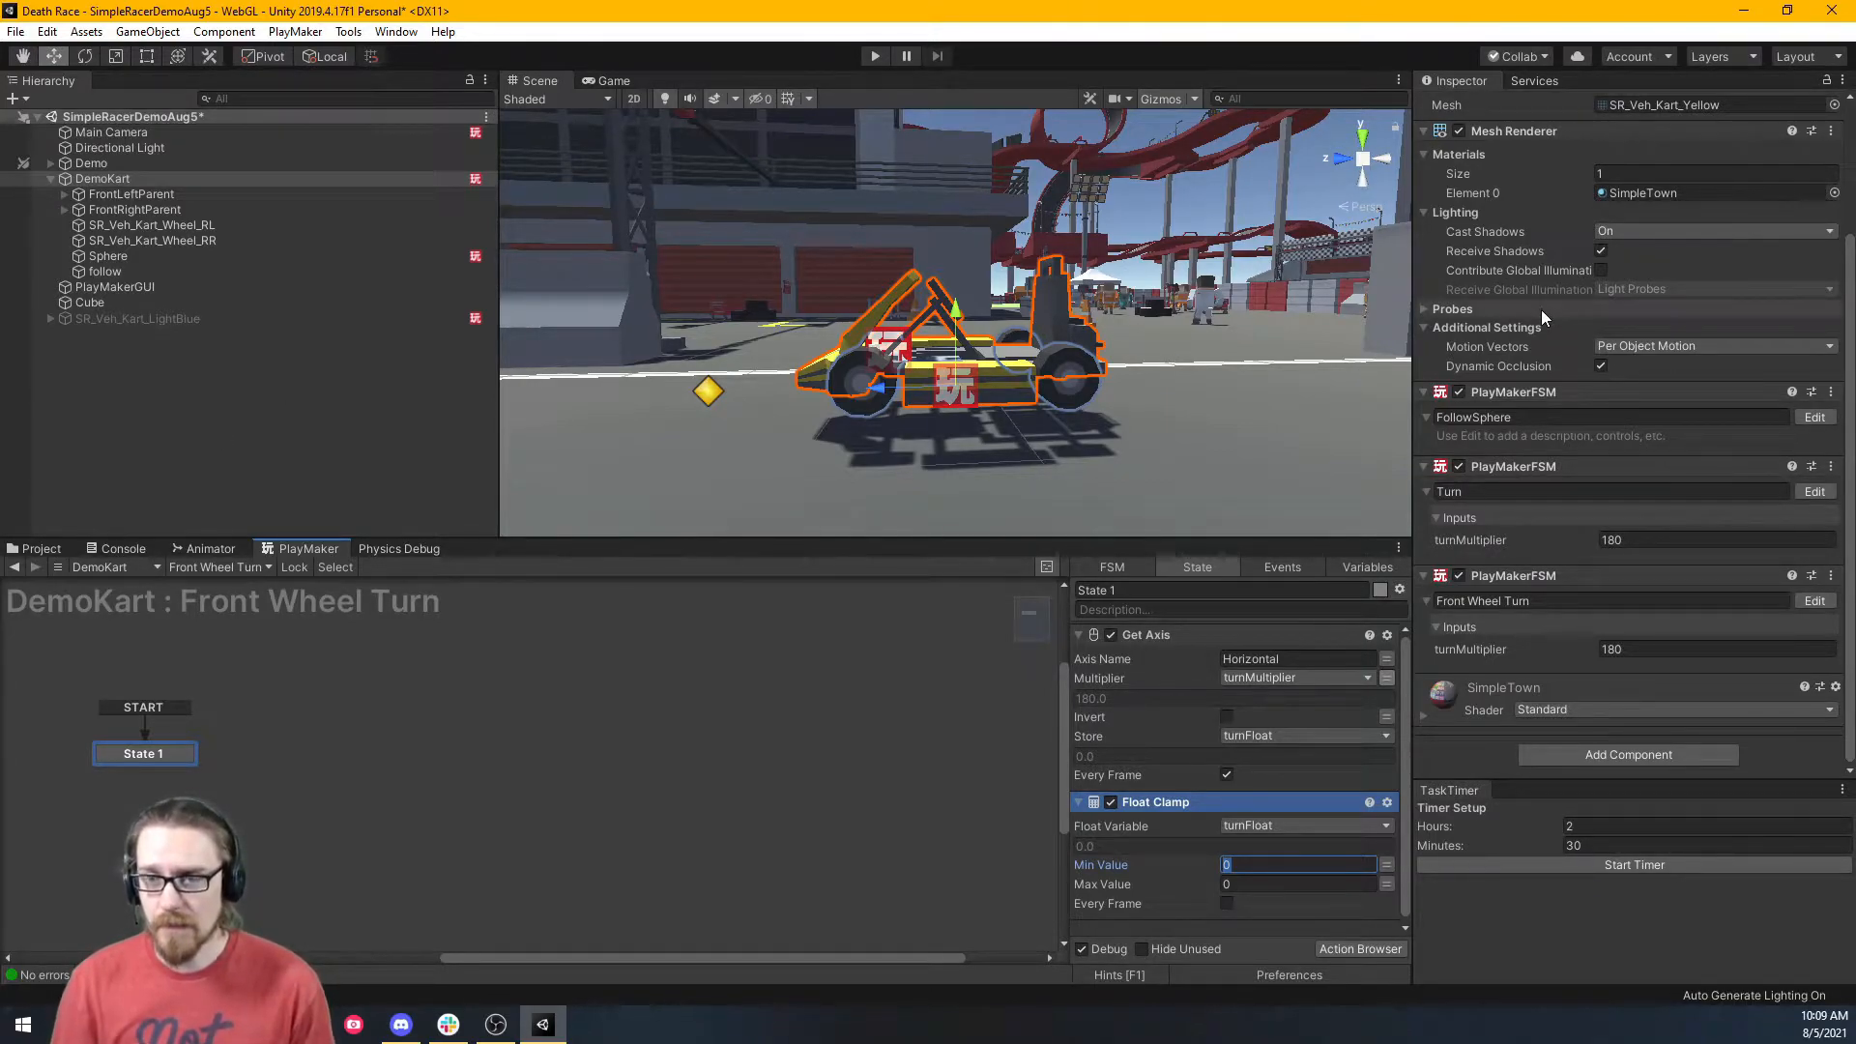
scroll(1541, 310, "up", 3)
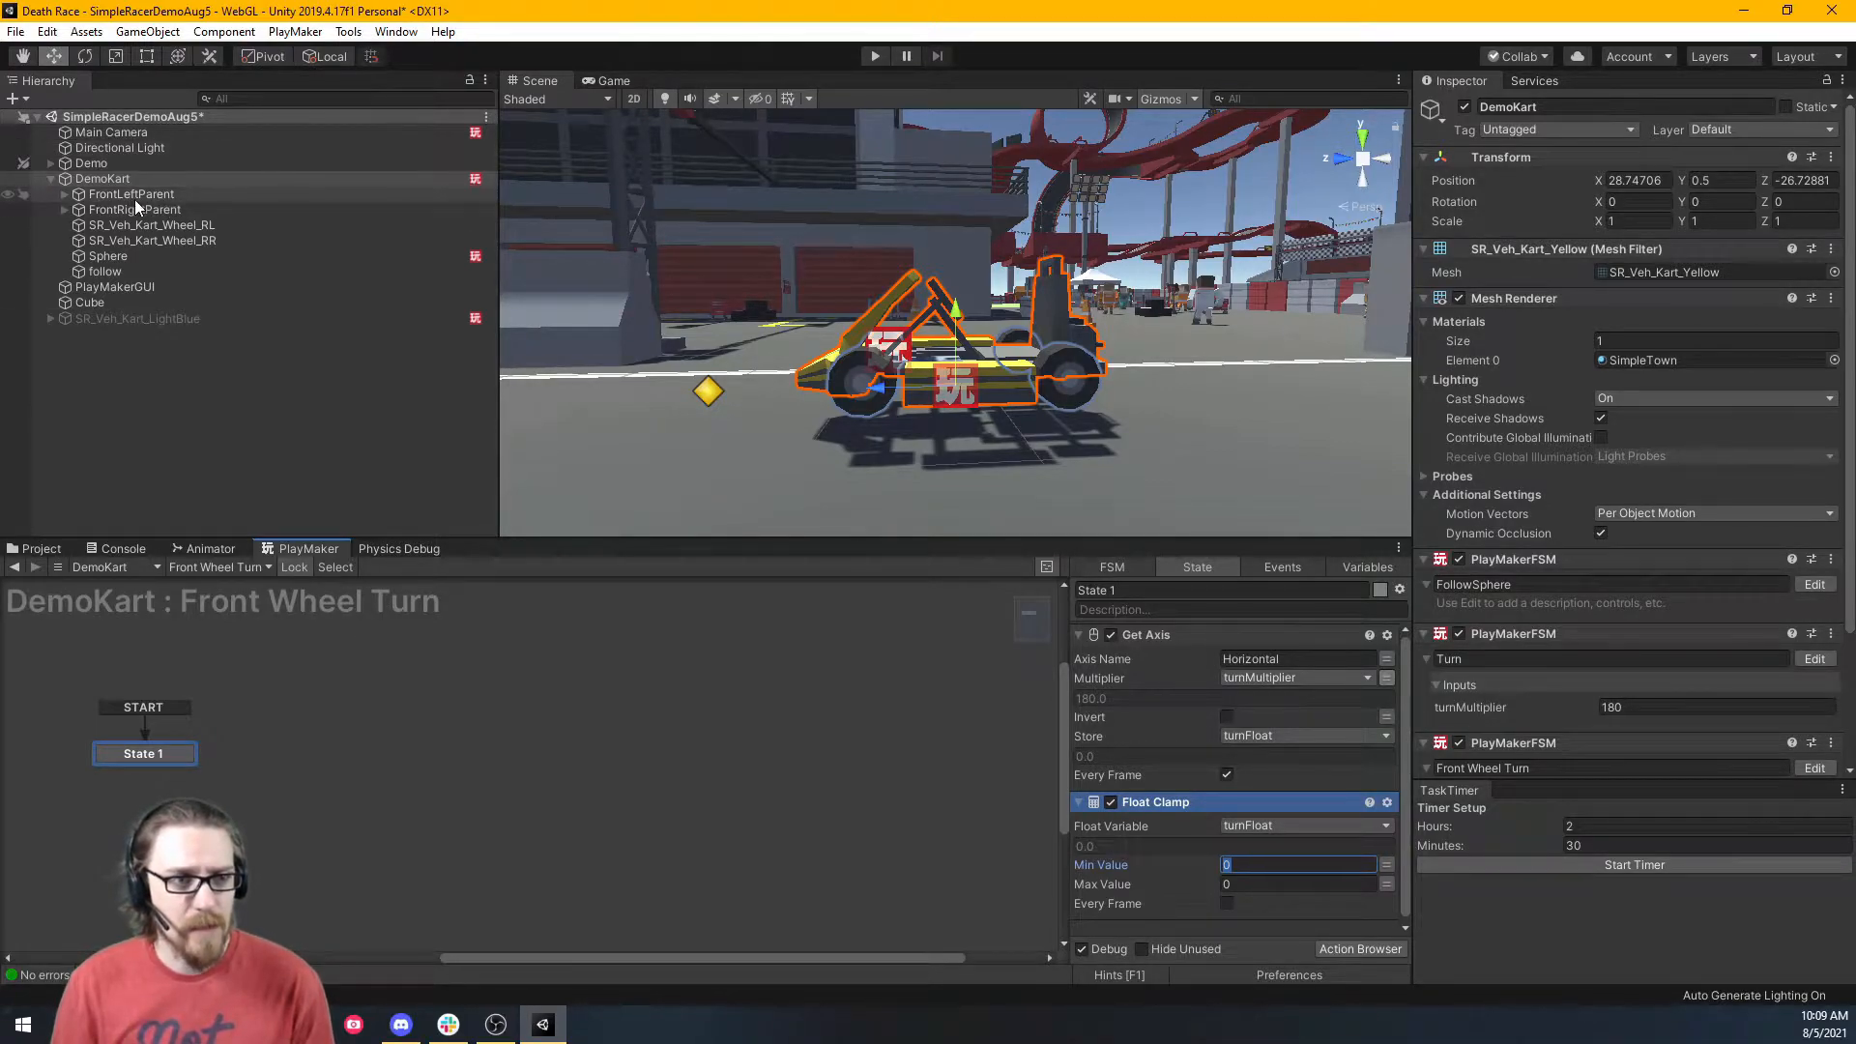
Expand FrontLeftParent and FrontRightParent, test-rotating the front-left wheel's Y and undoing it.
left_click(64, 194)
left_click(177, 209)
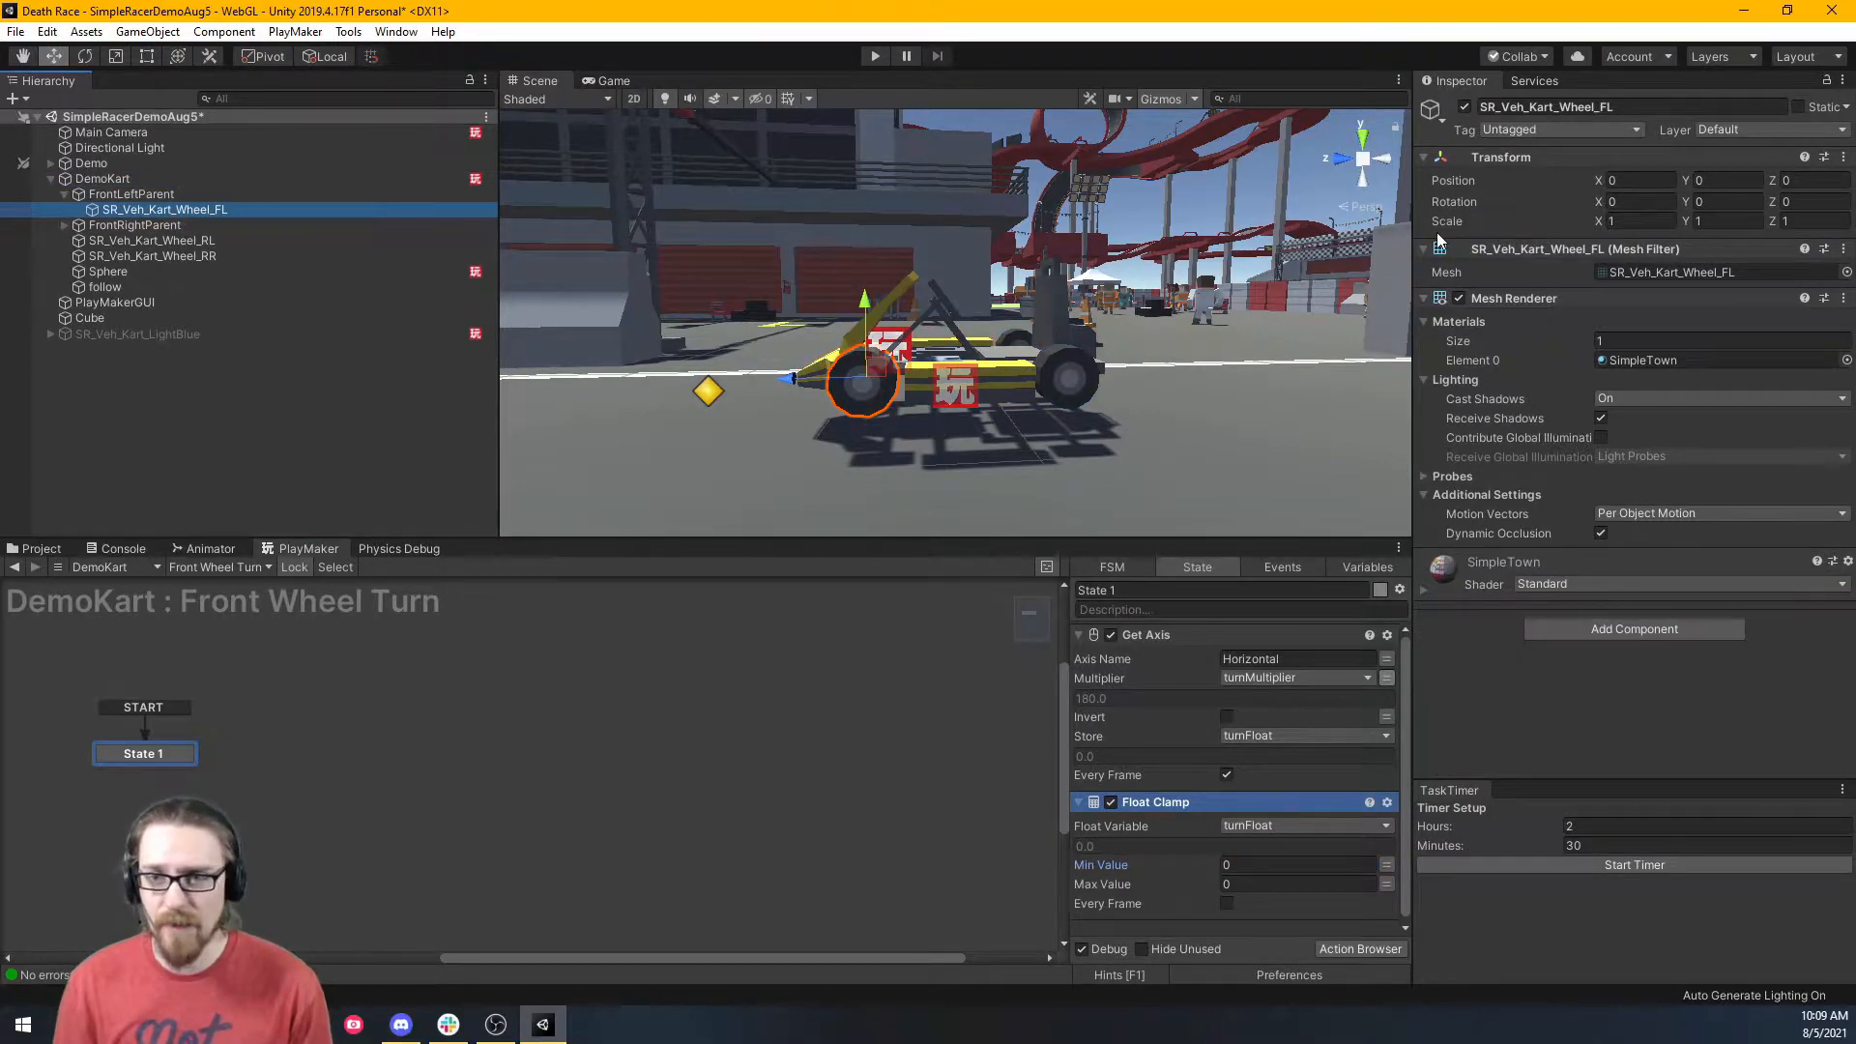
left_click(1687, 202)
left_click_drag(1687, 202, 1172, 295)
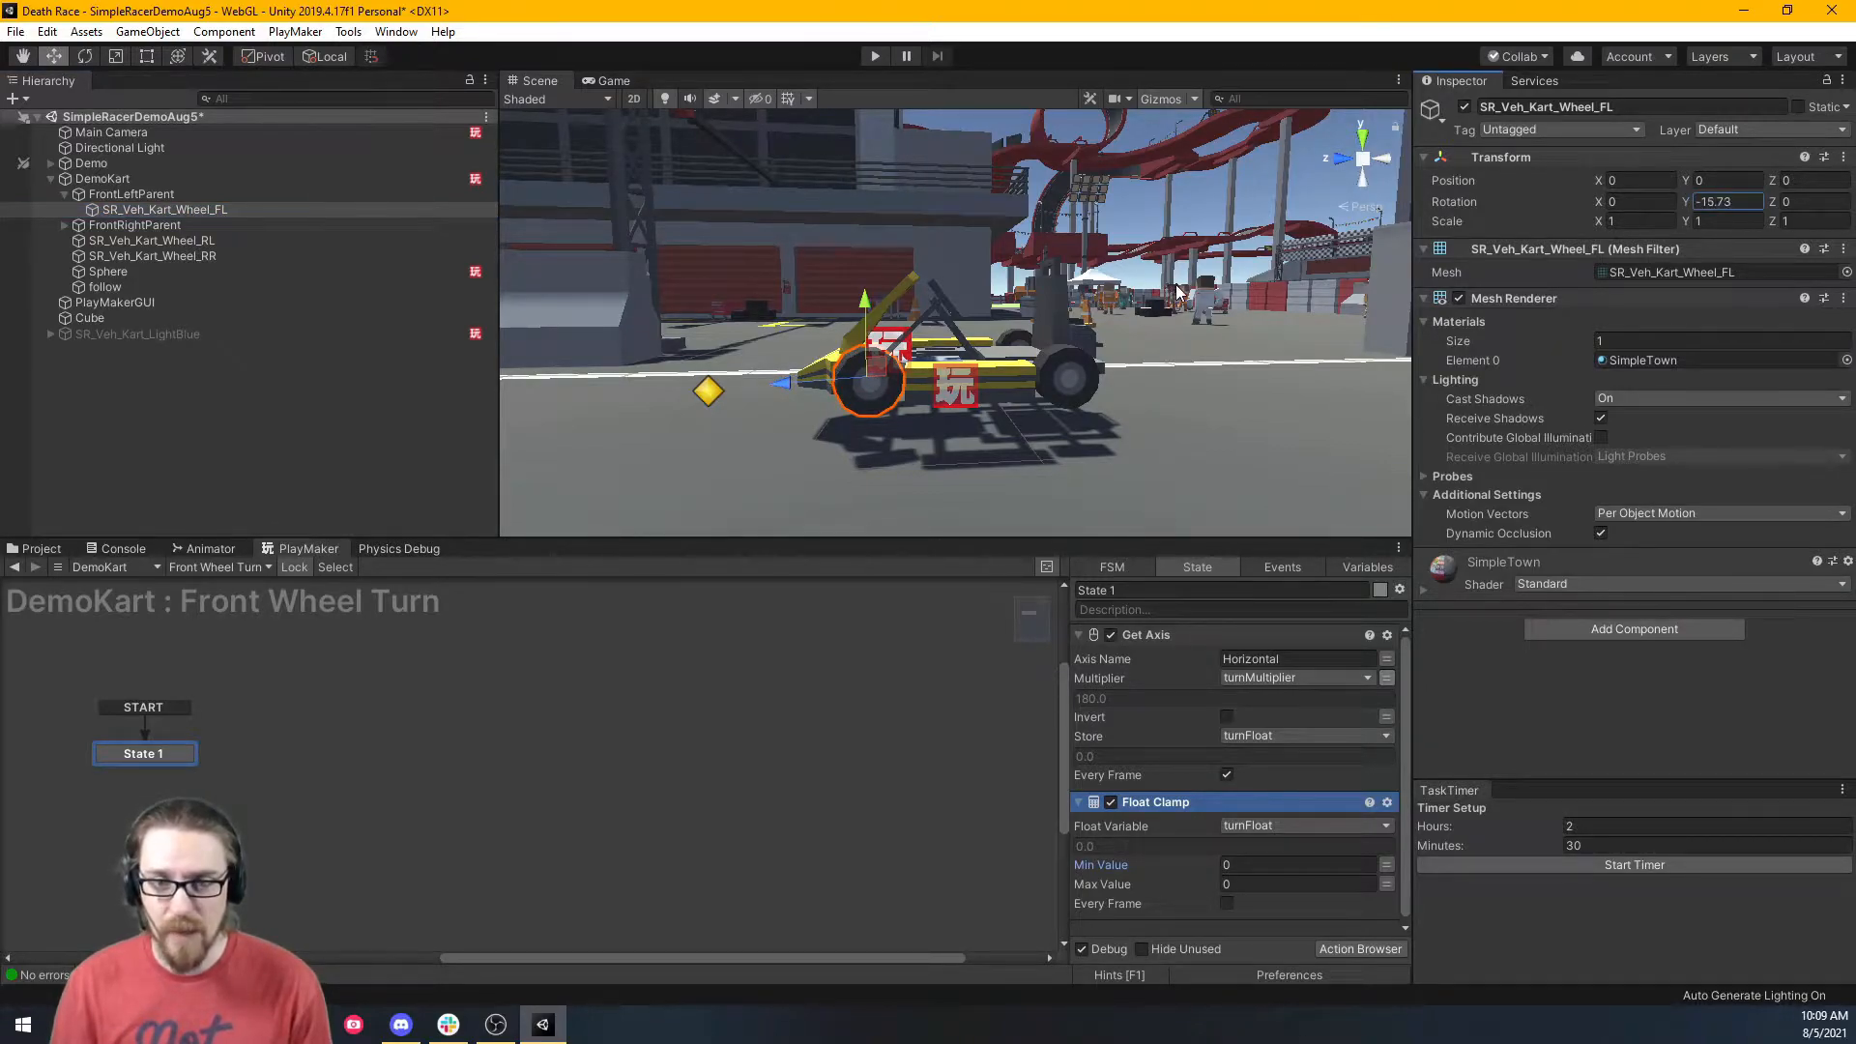
key("ctrl+z")
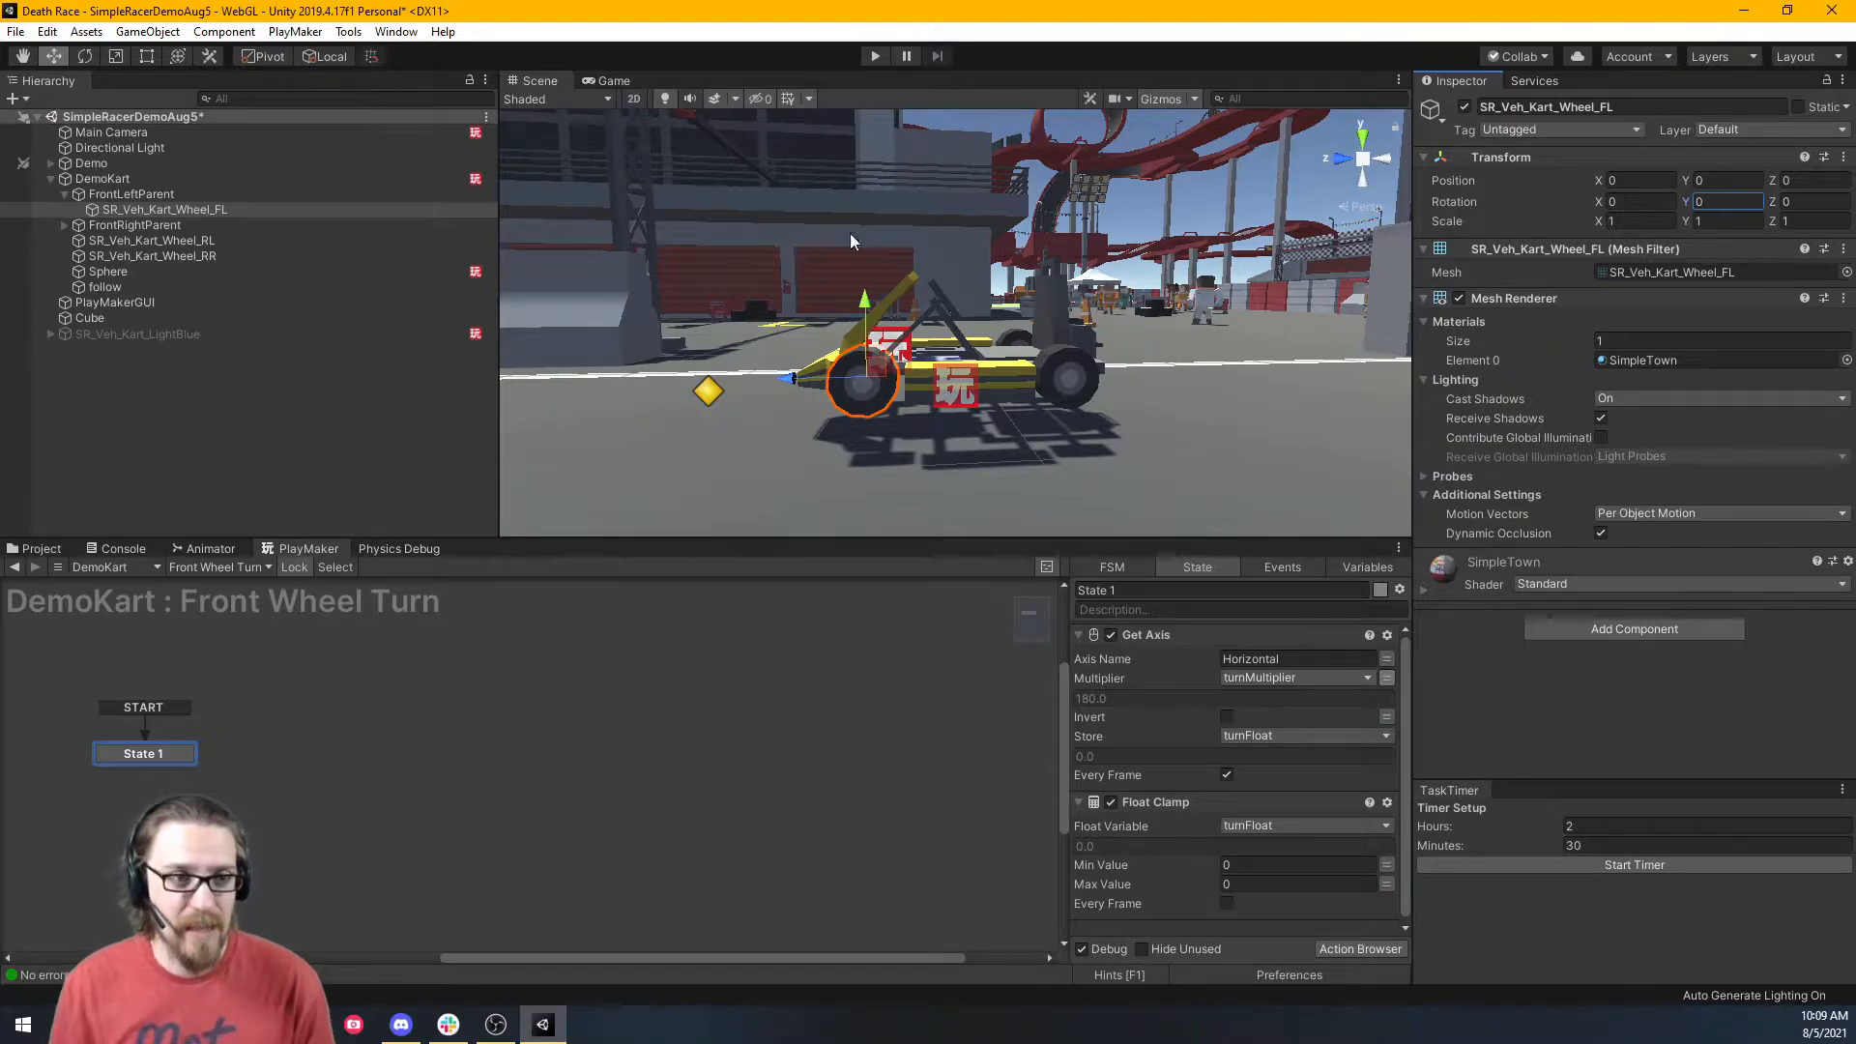
left_click(65, 225)
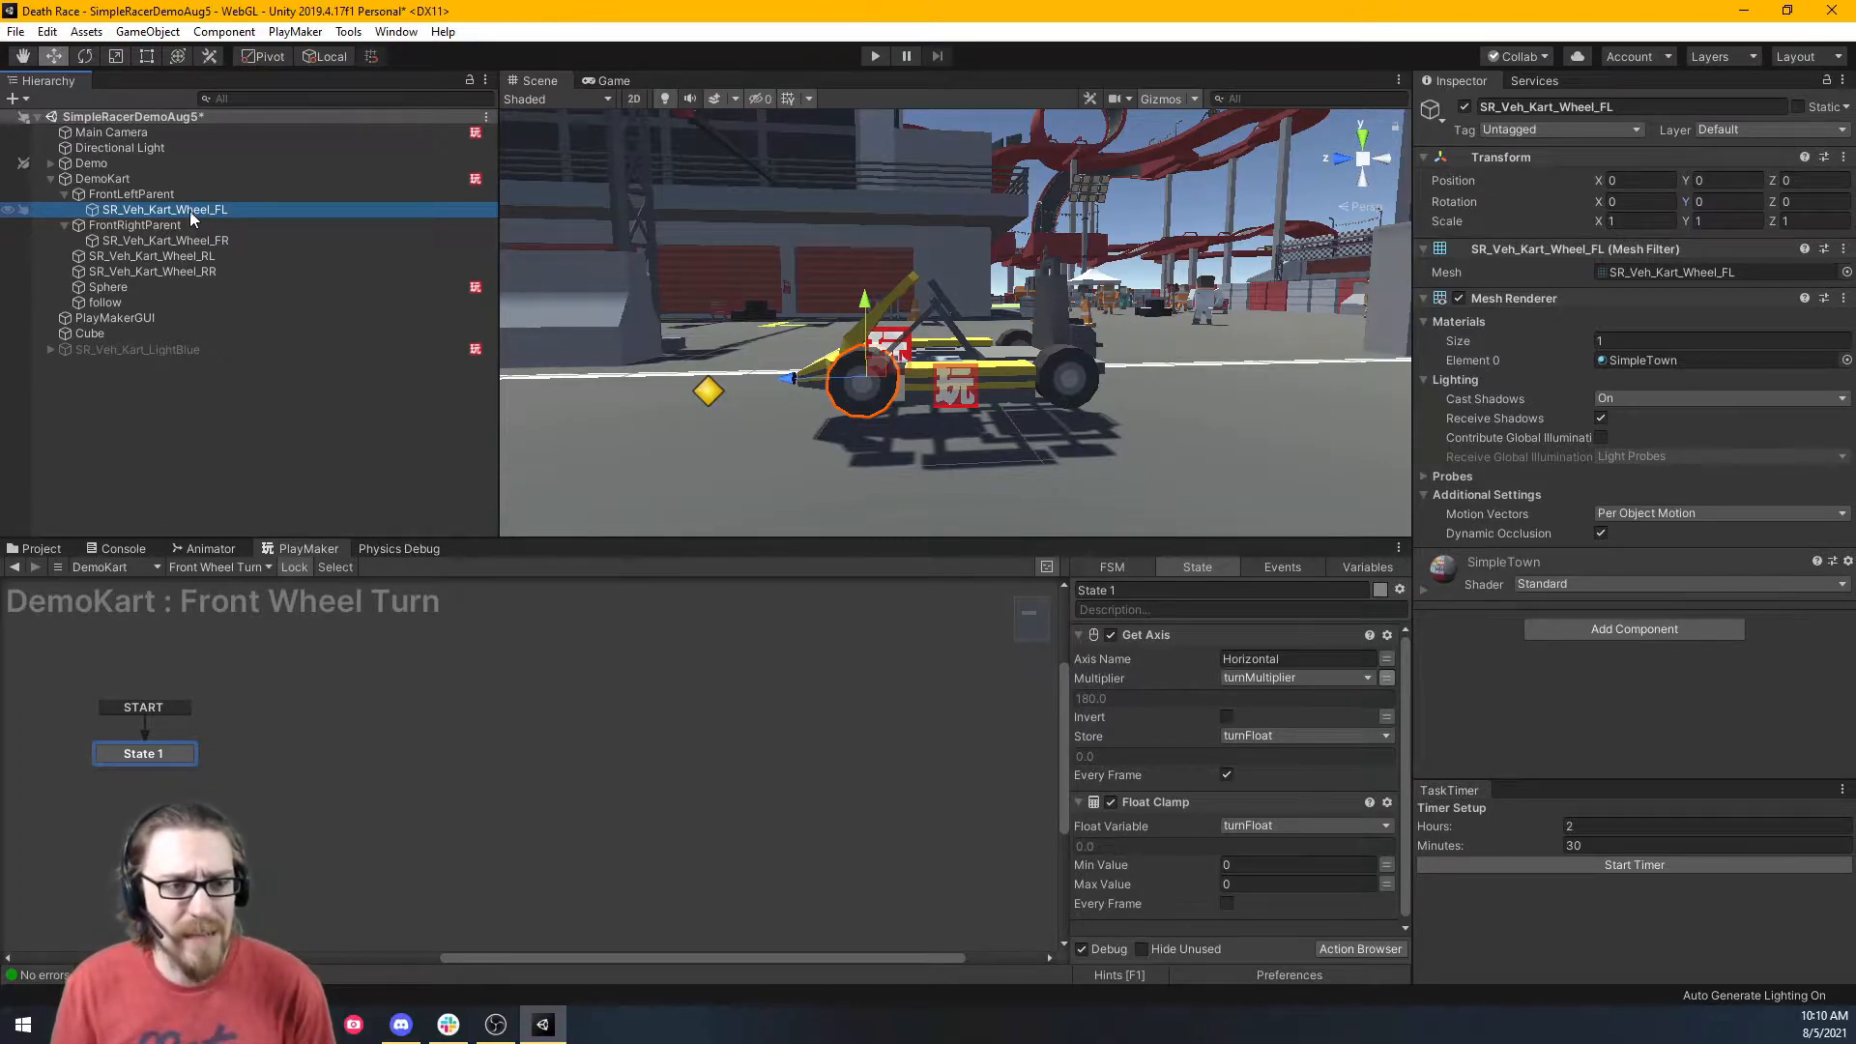
right_click(176, 213)
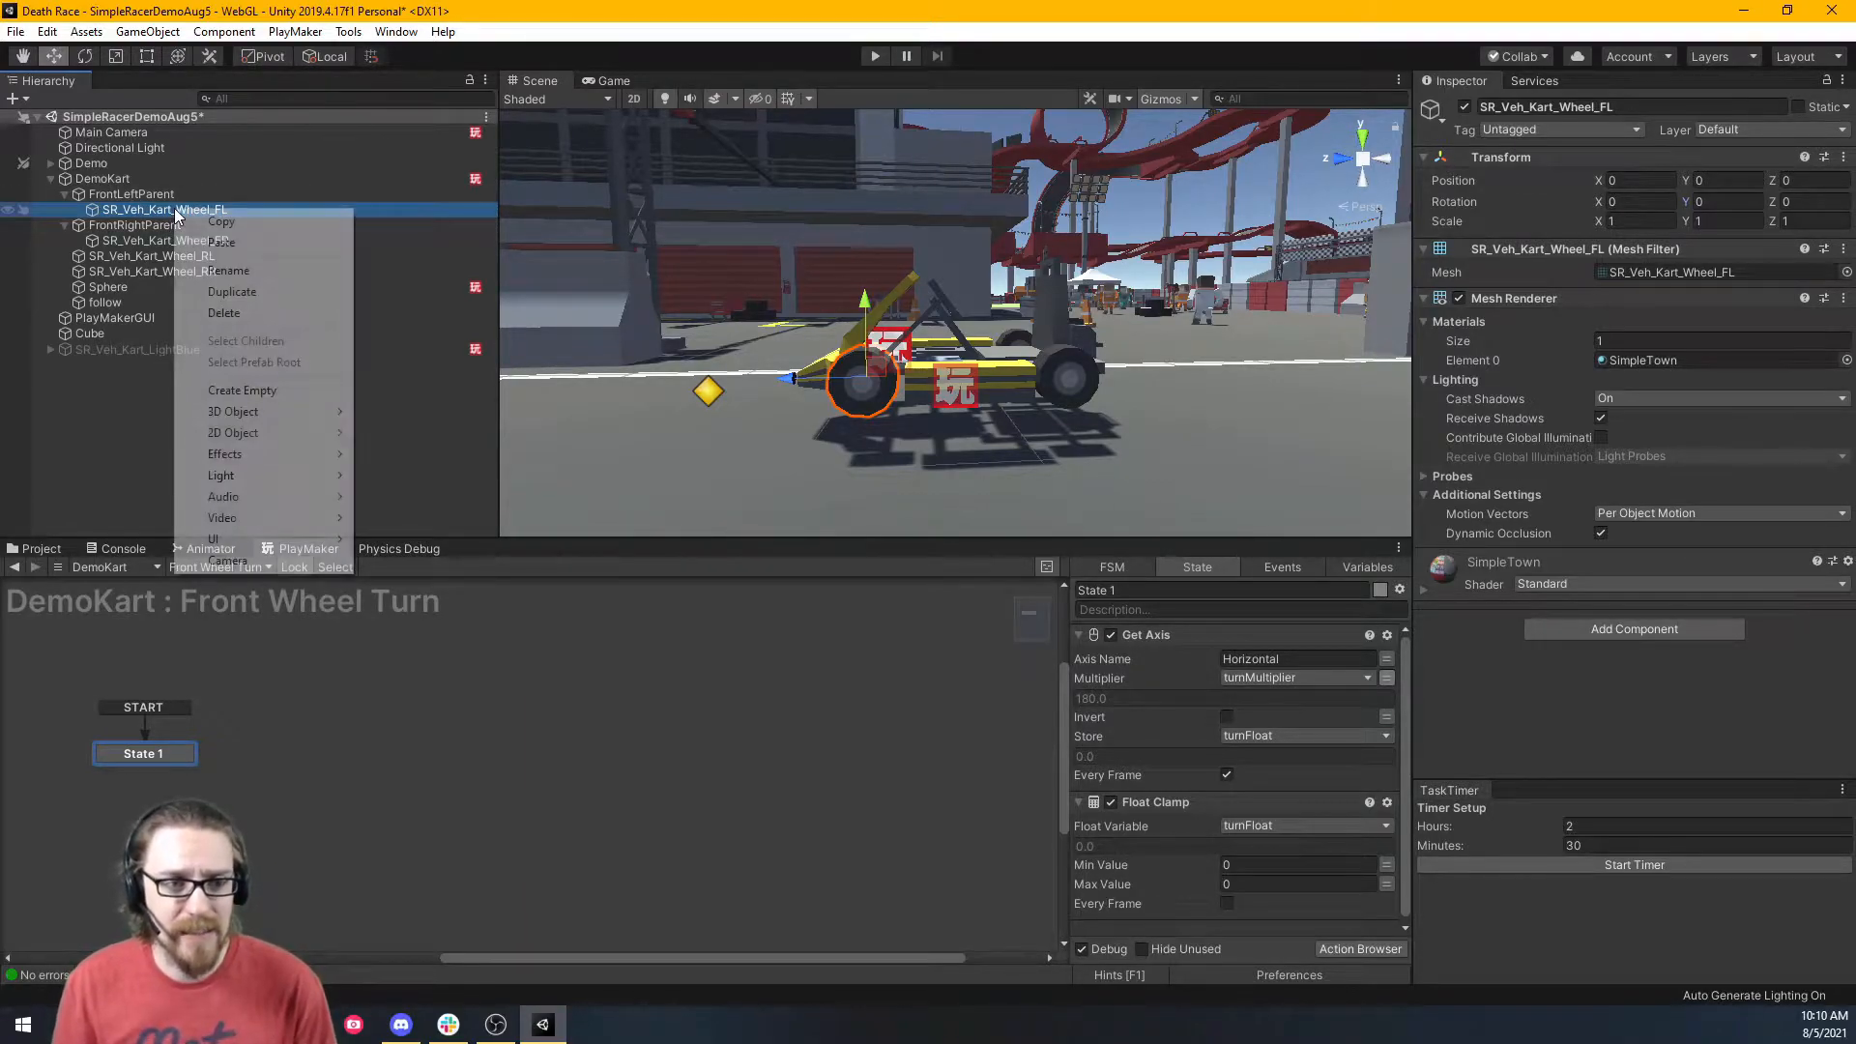
left_click(300, 392)
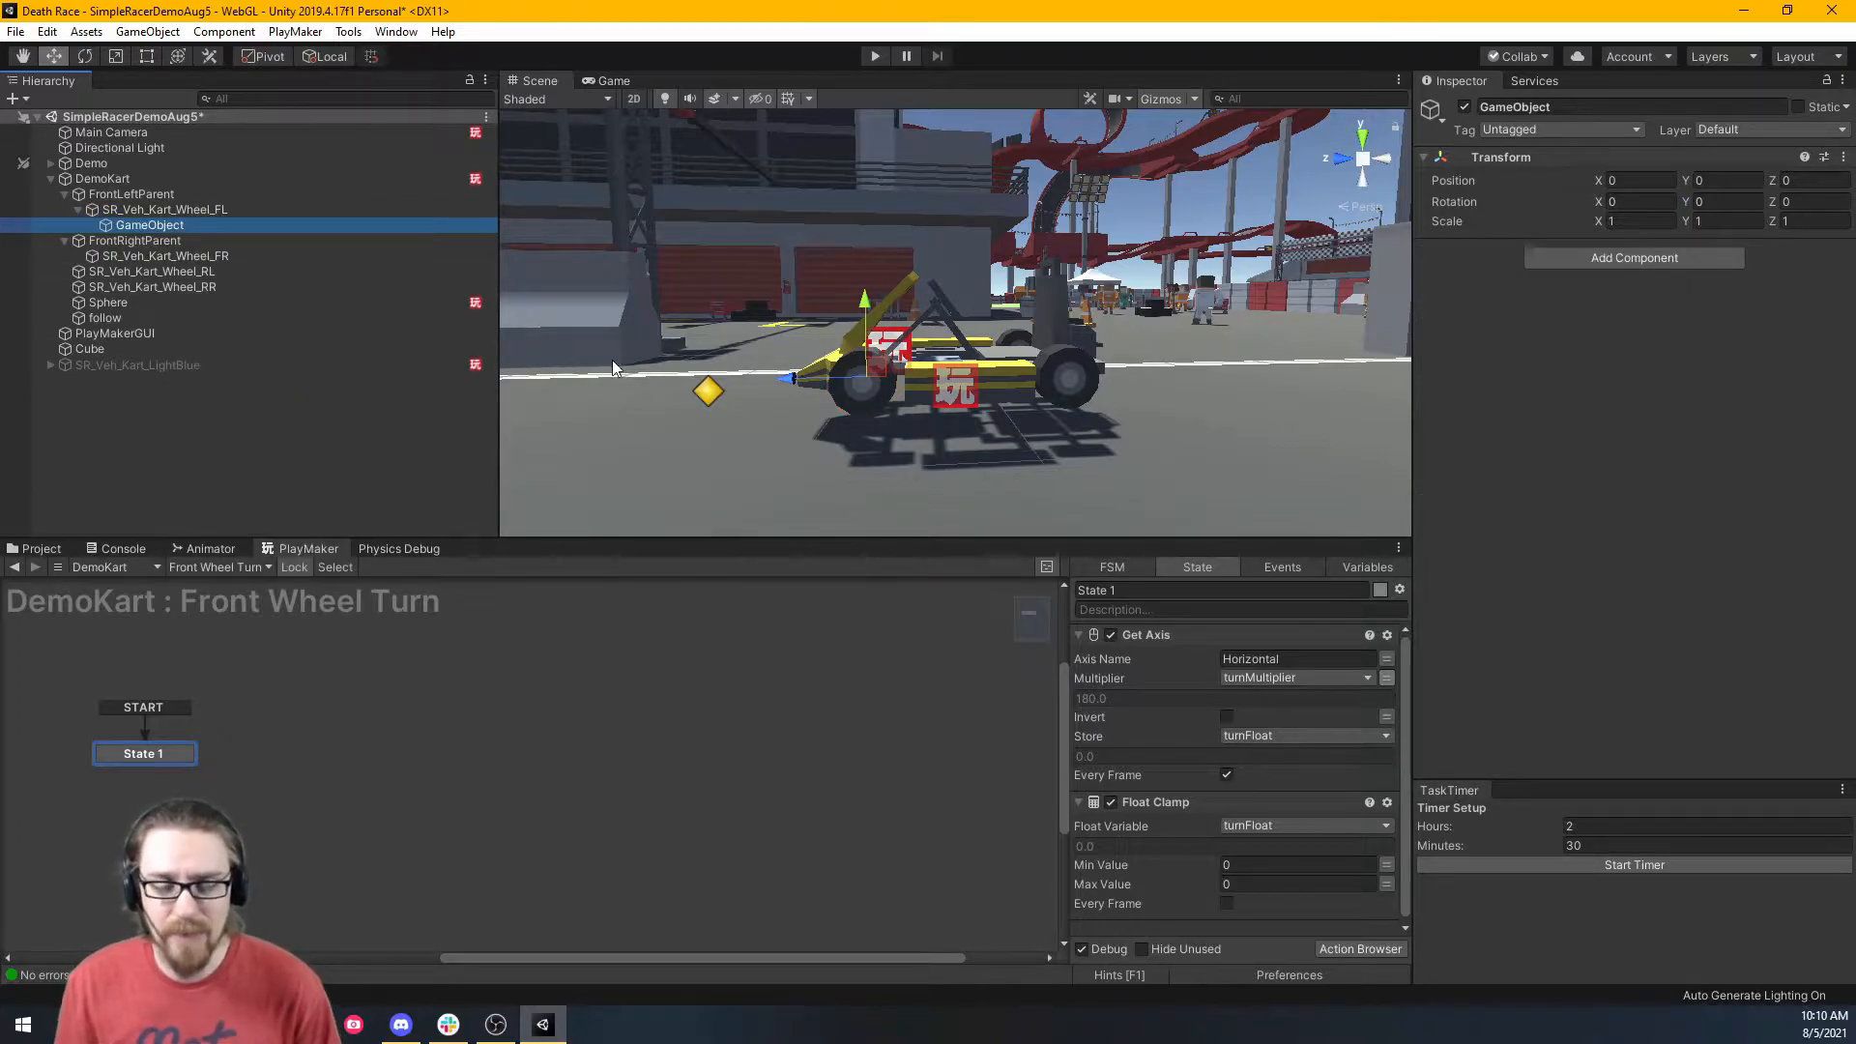
mouse_move(147, 224)
left_mouse_down()
mouse_move(144, 193)
mouse_move(155, 224)
mouse_move(150, 210)
left_mouse_up()
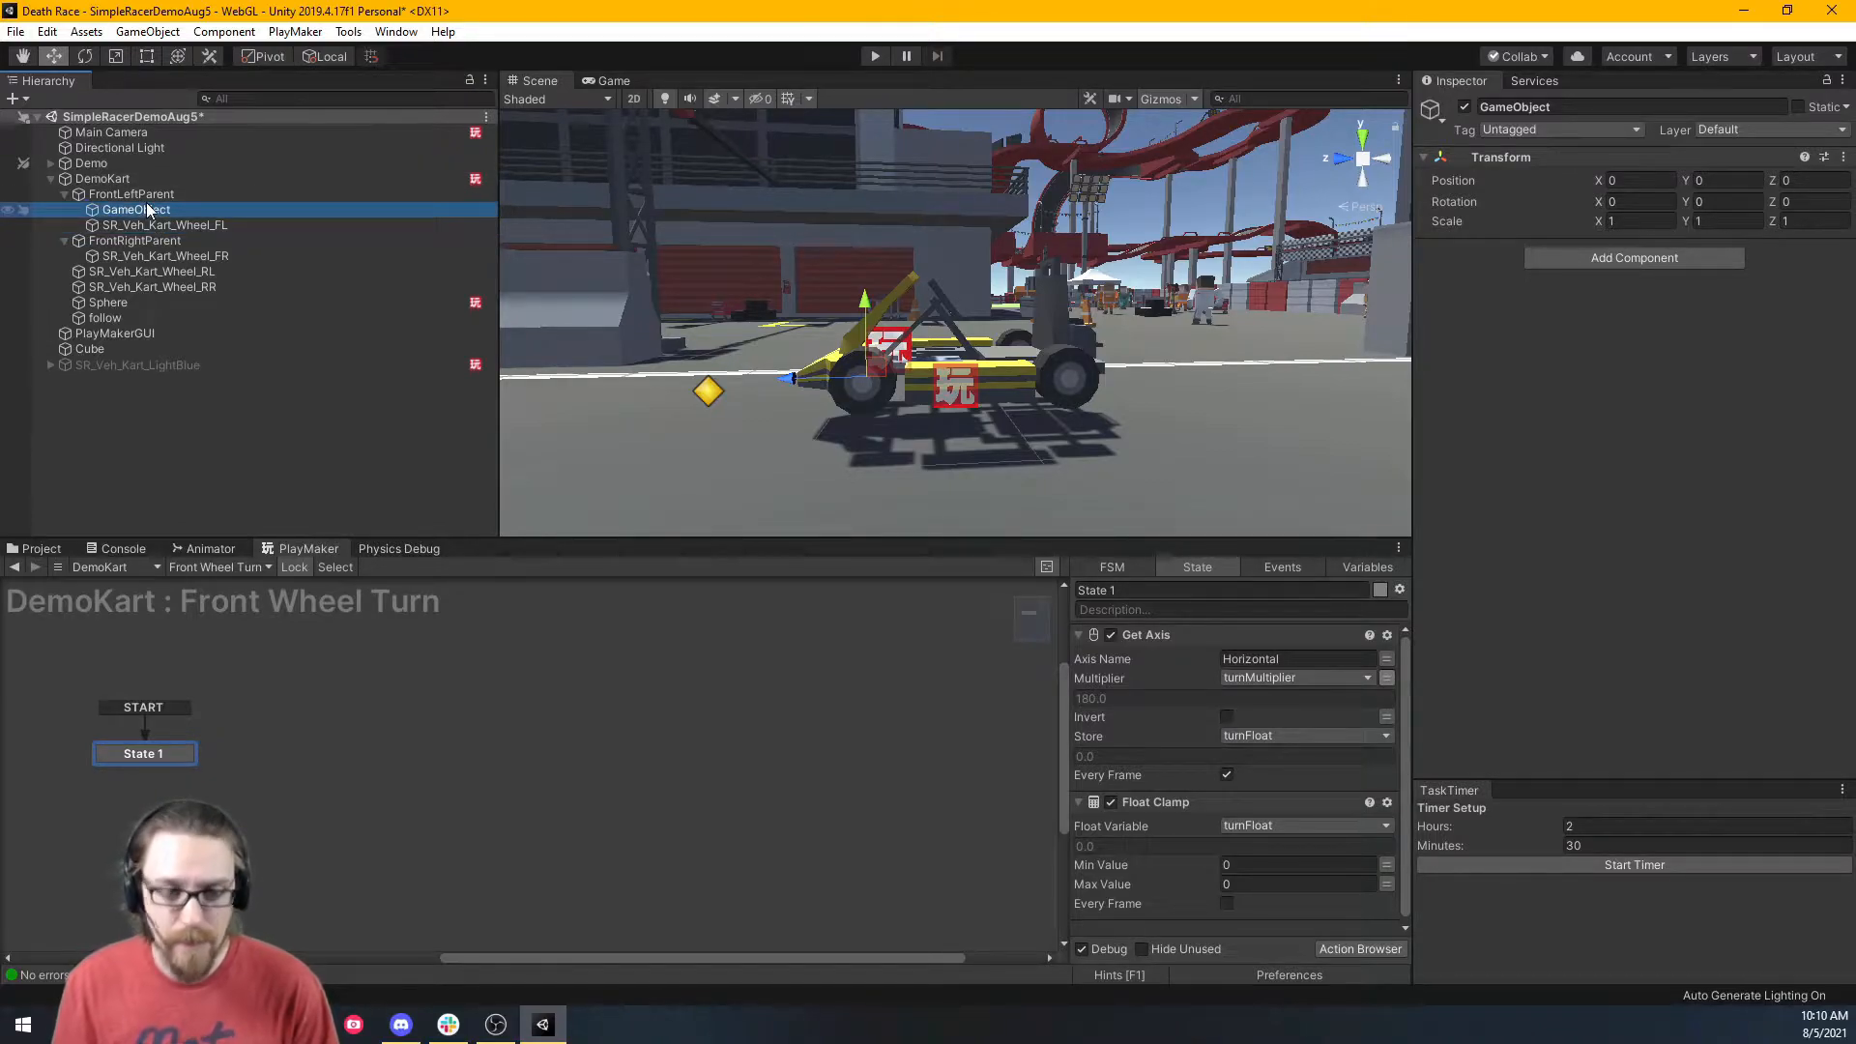
key("F2")
key("BackSpace")
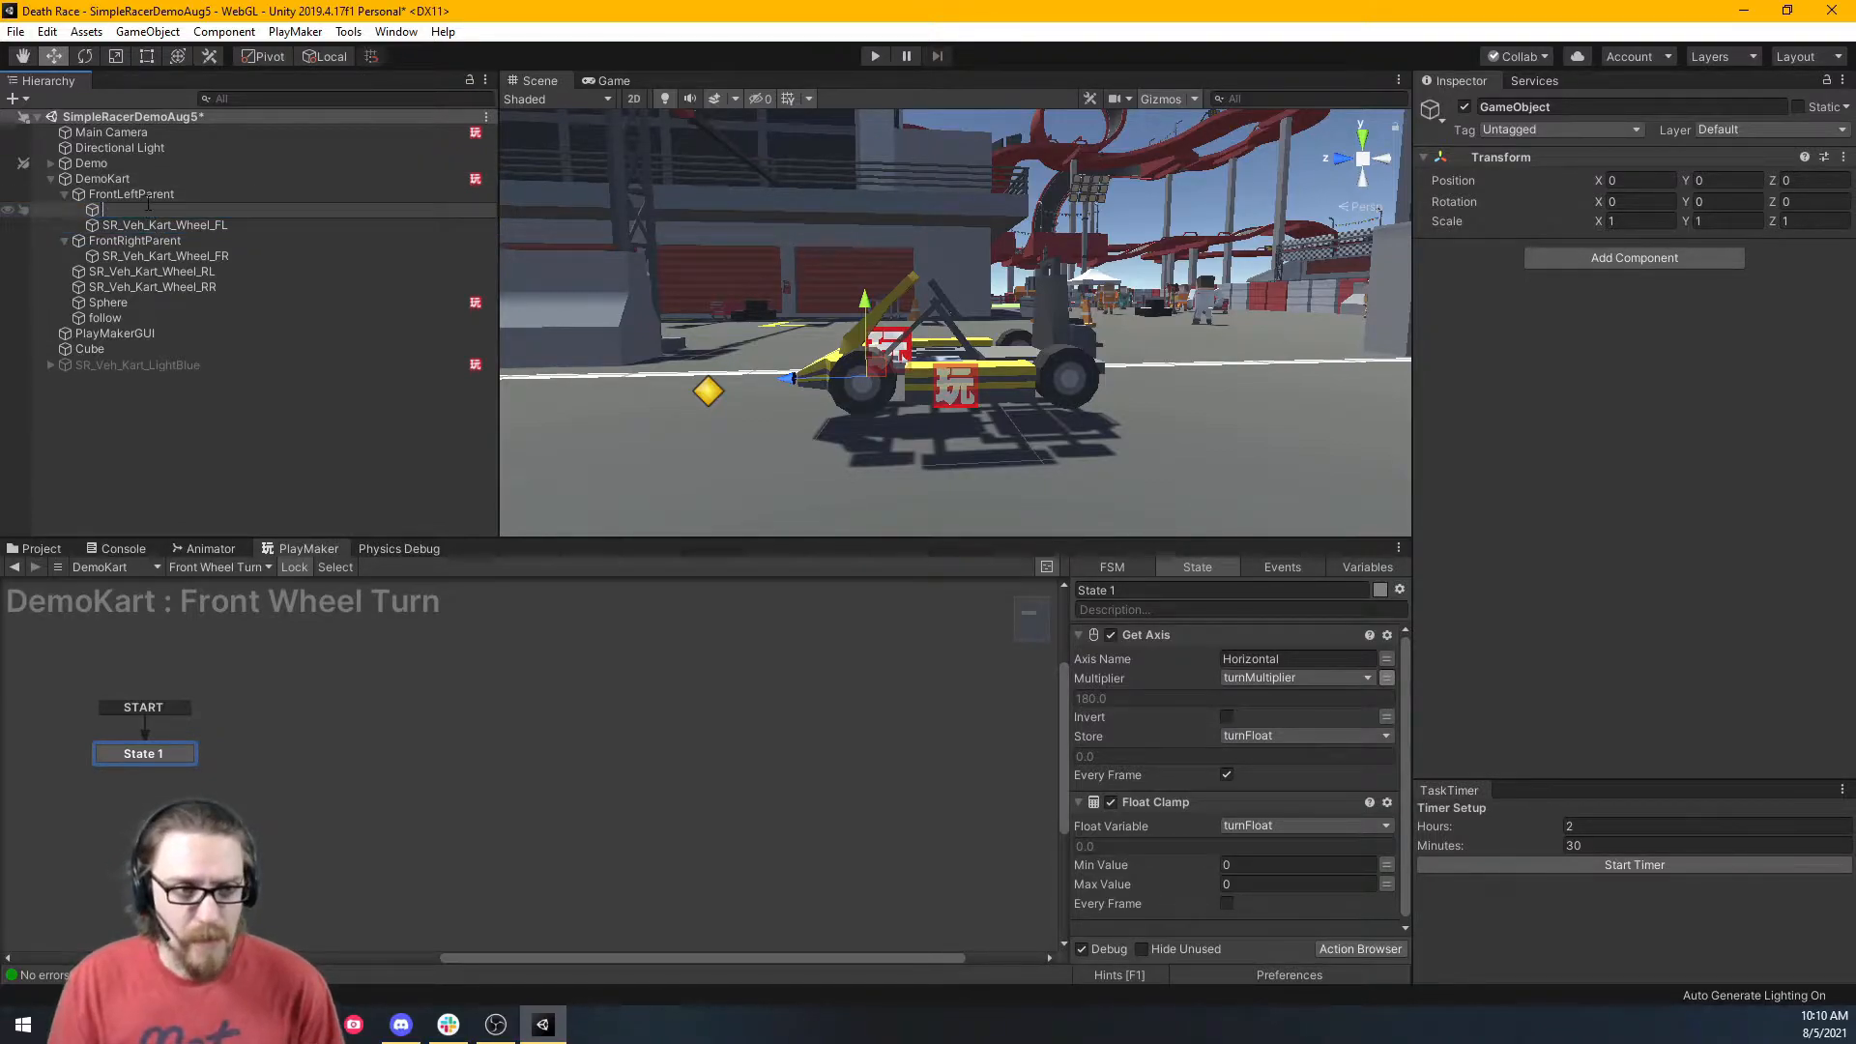
left_click(94, 209)
key("Delete")
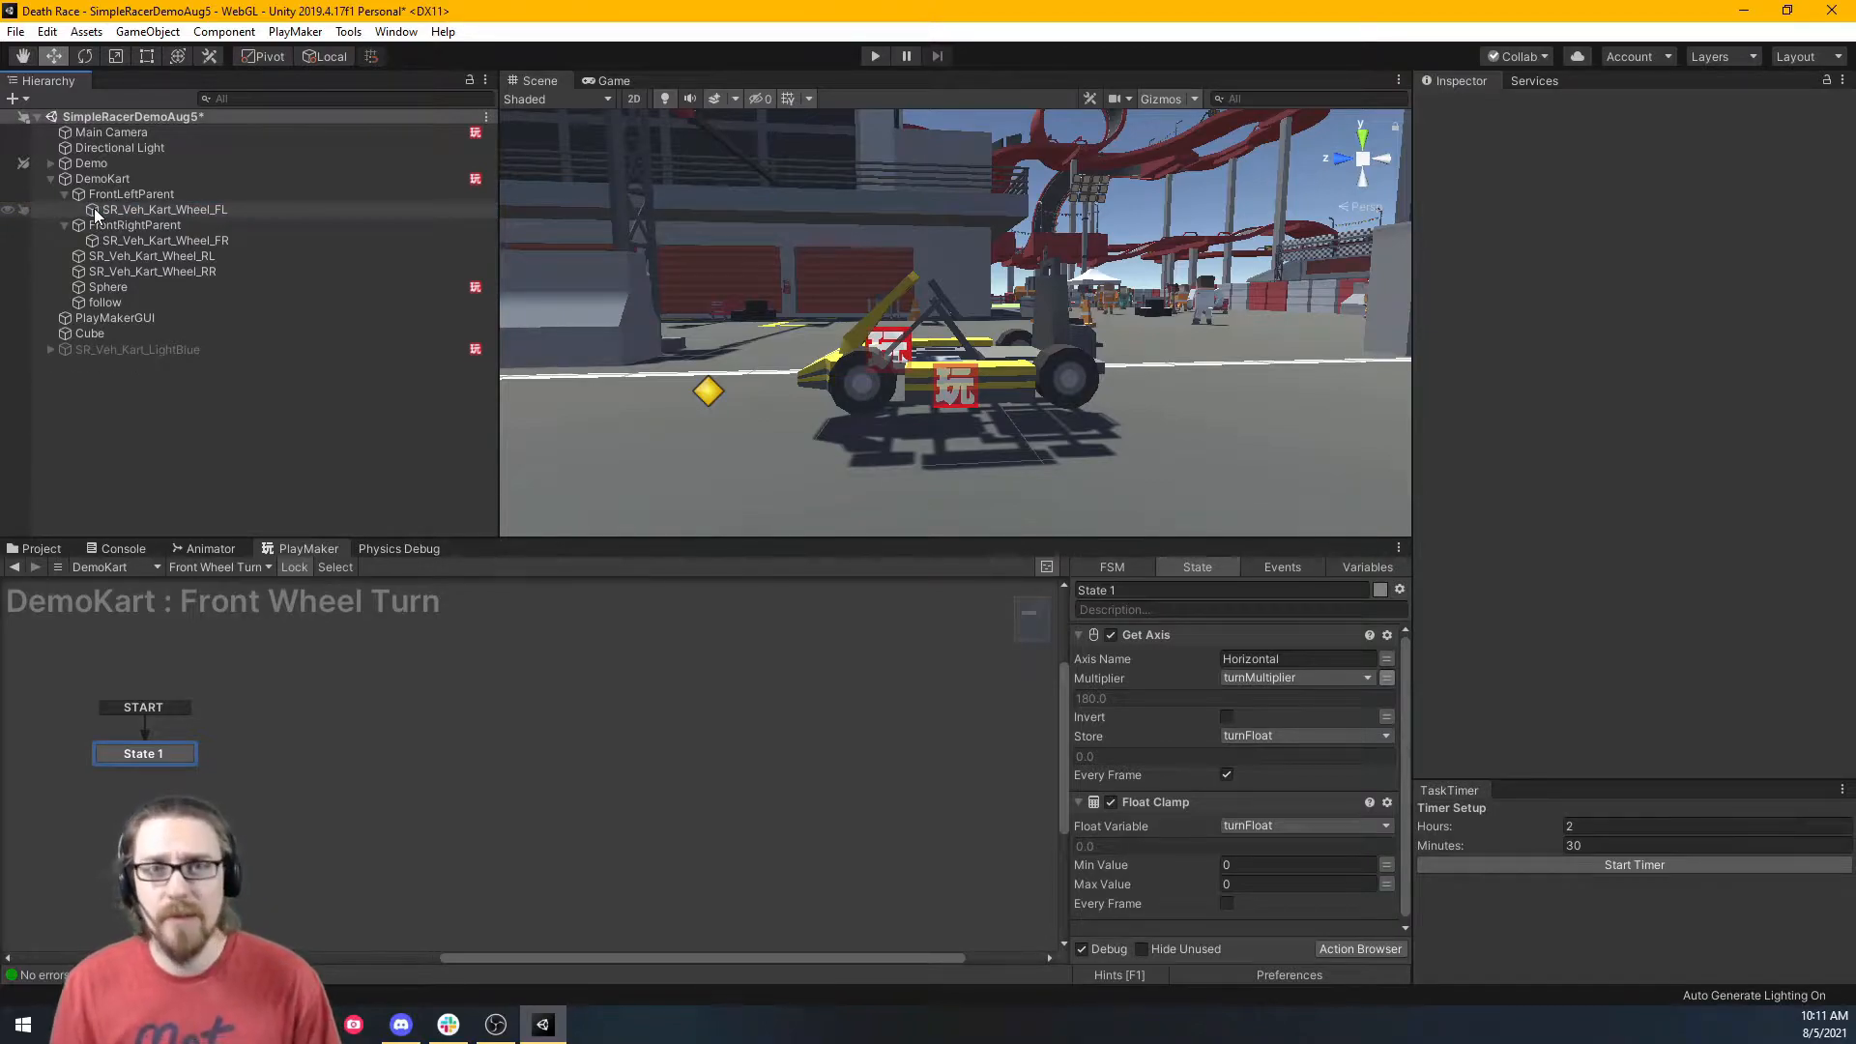
Set the Float Clamp's Min Value to -35, Max Value to 35, with Every Frame ticked.
left_click(154, 183)
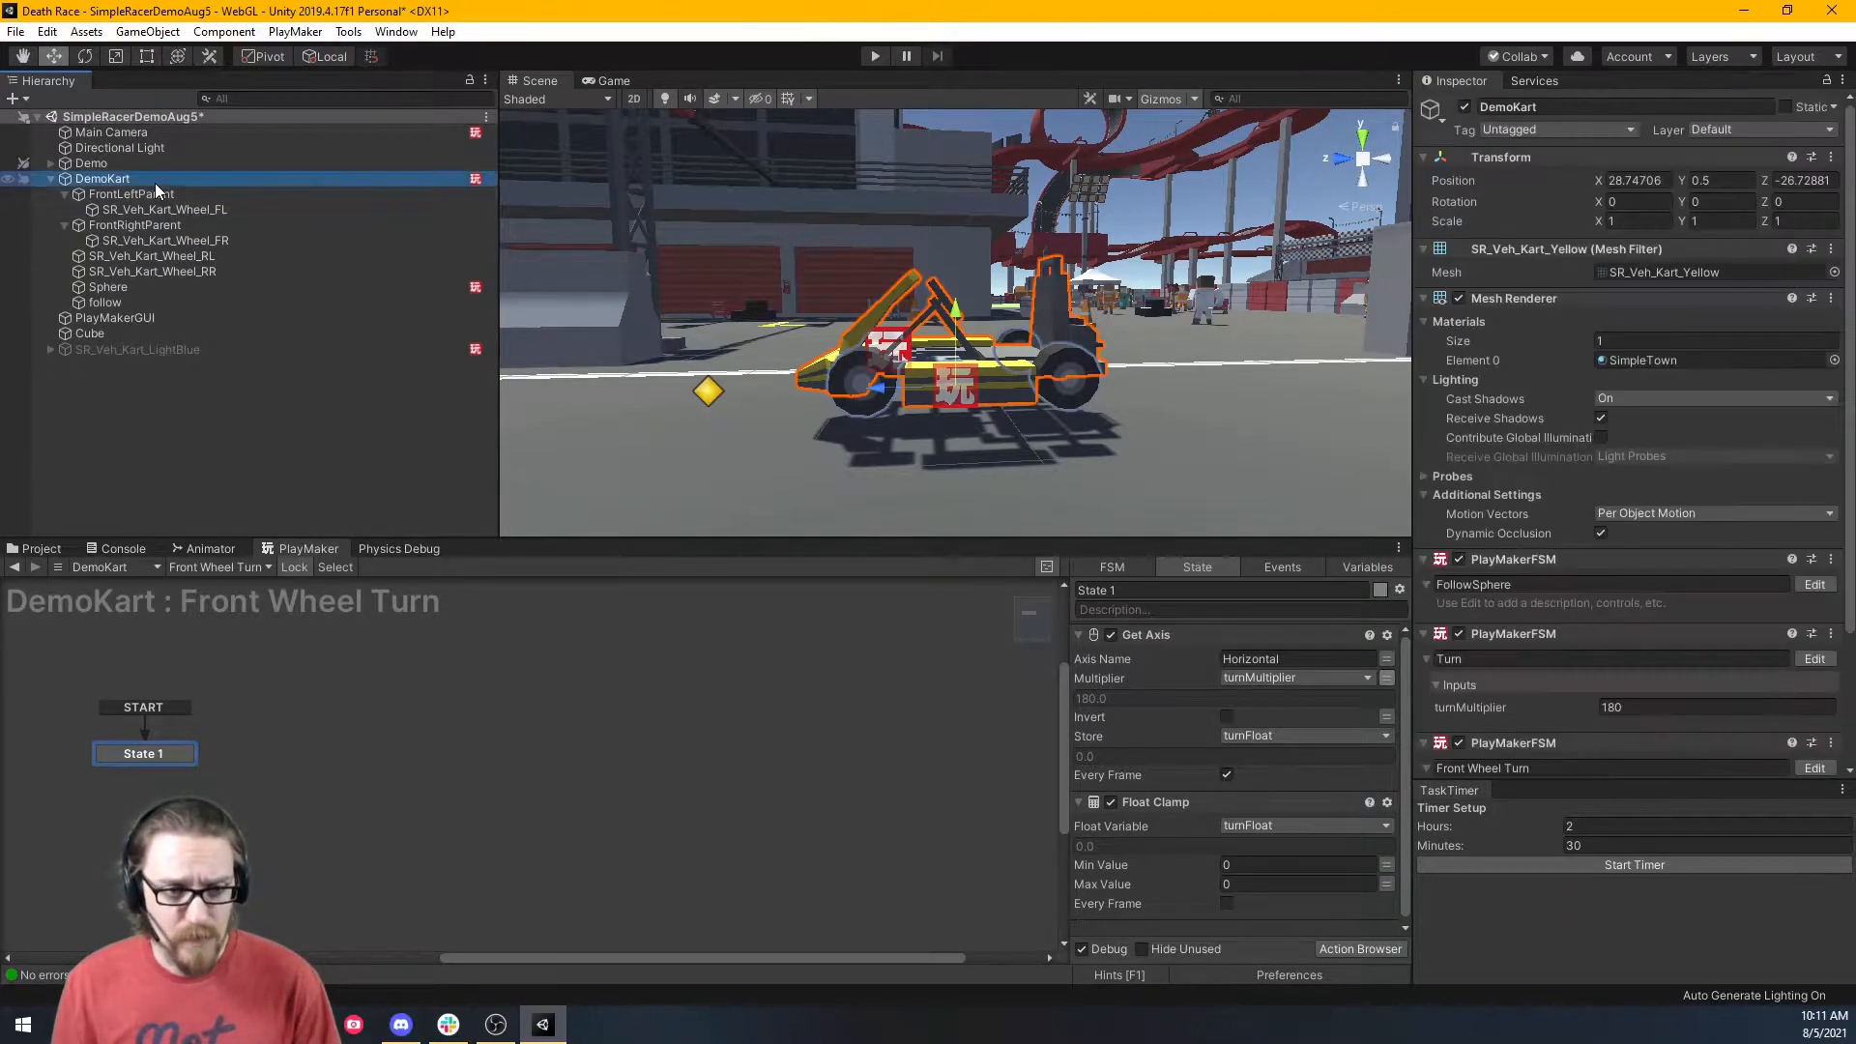
left_click_drag(1112, 543, 1122, 223)
left_click(1257, 610)
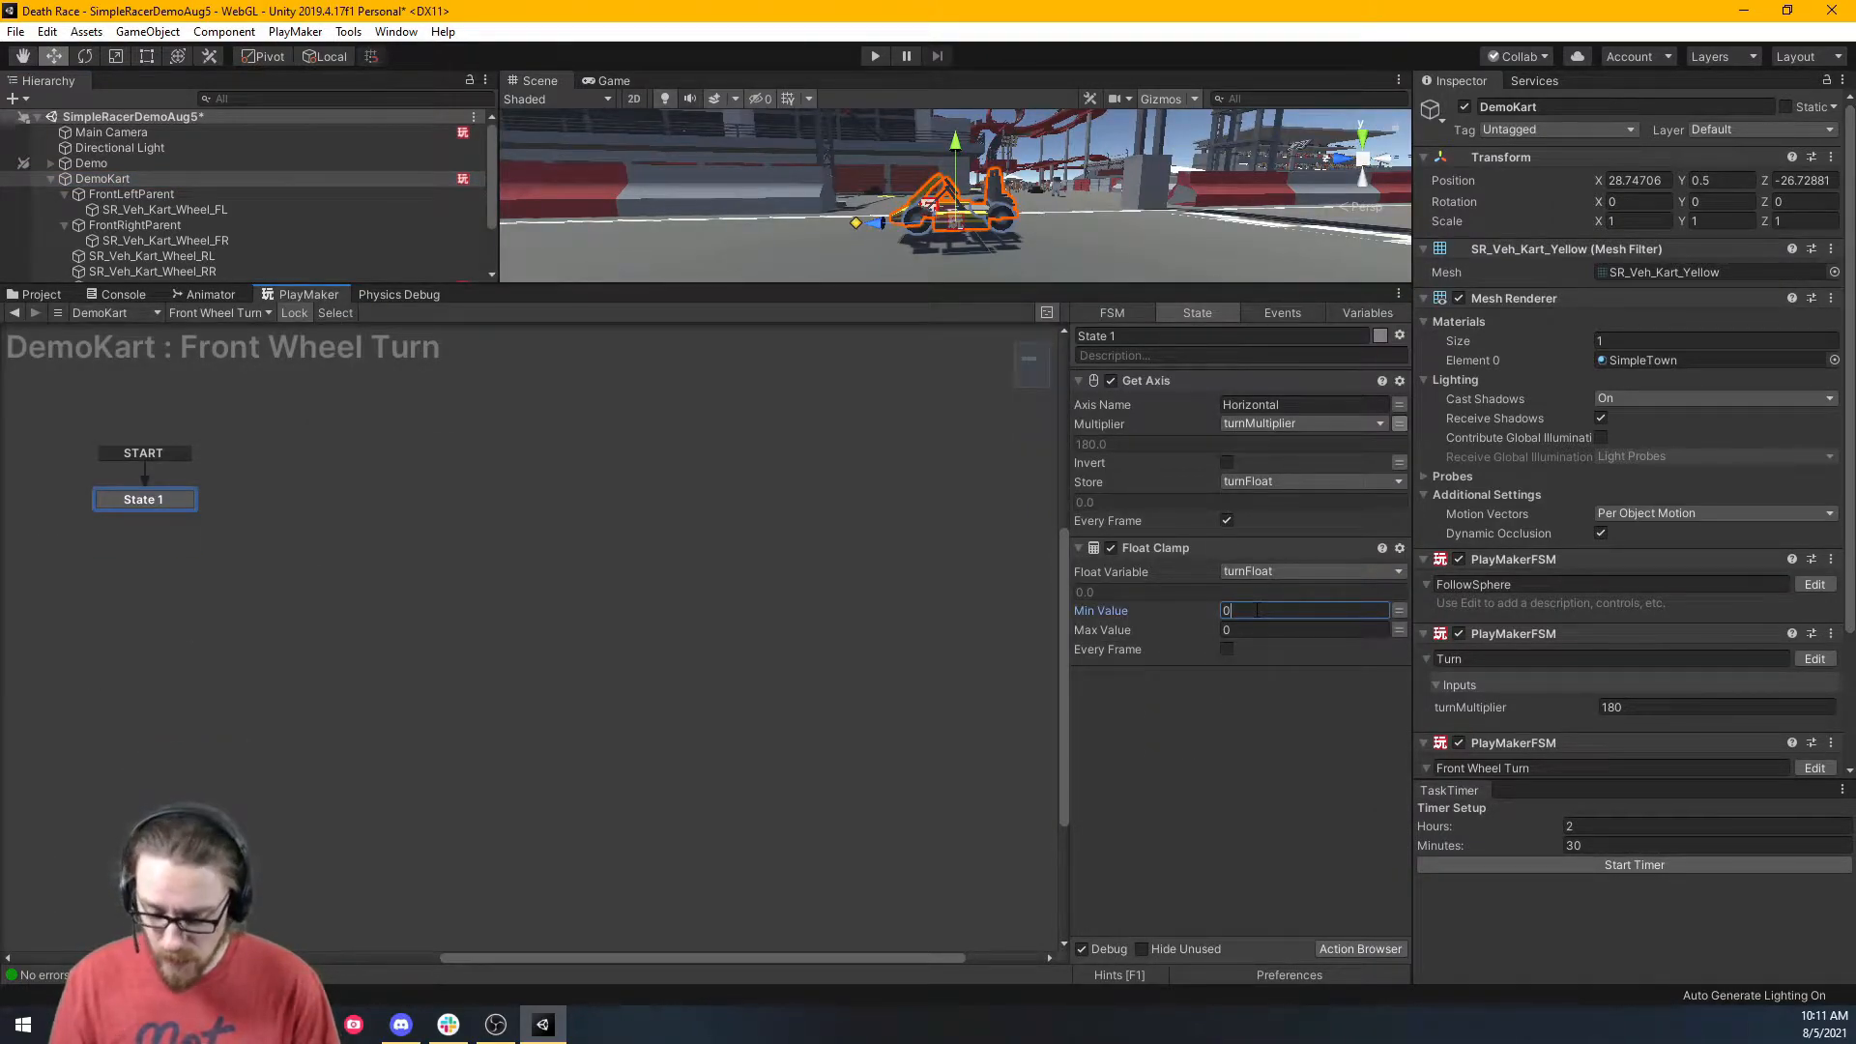
type("-.5")
key("BackSpace")
key("BackSpace")
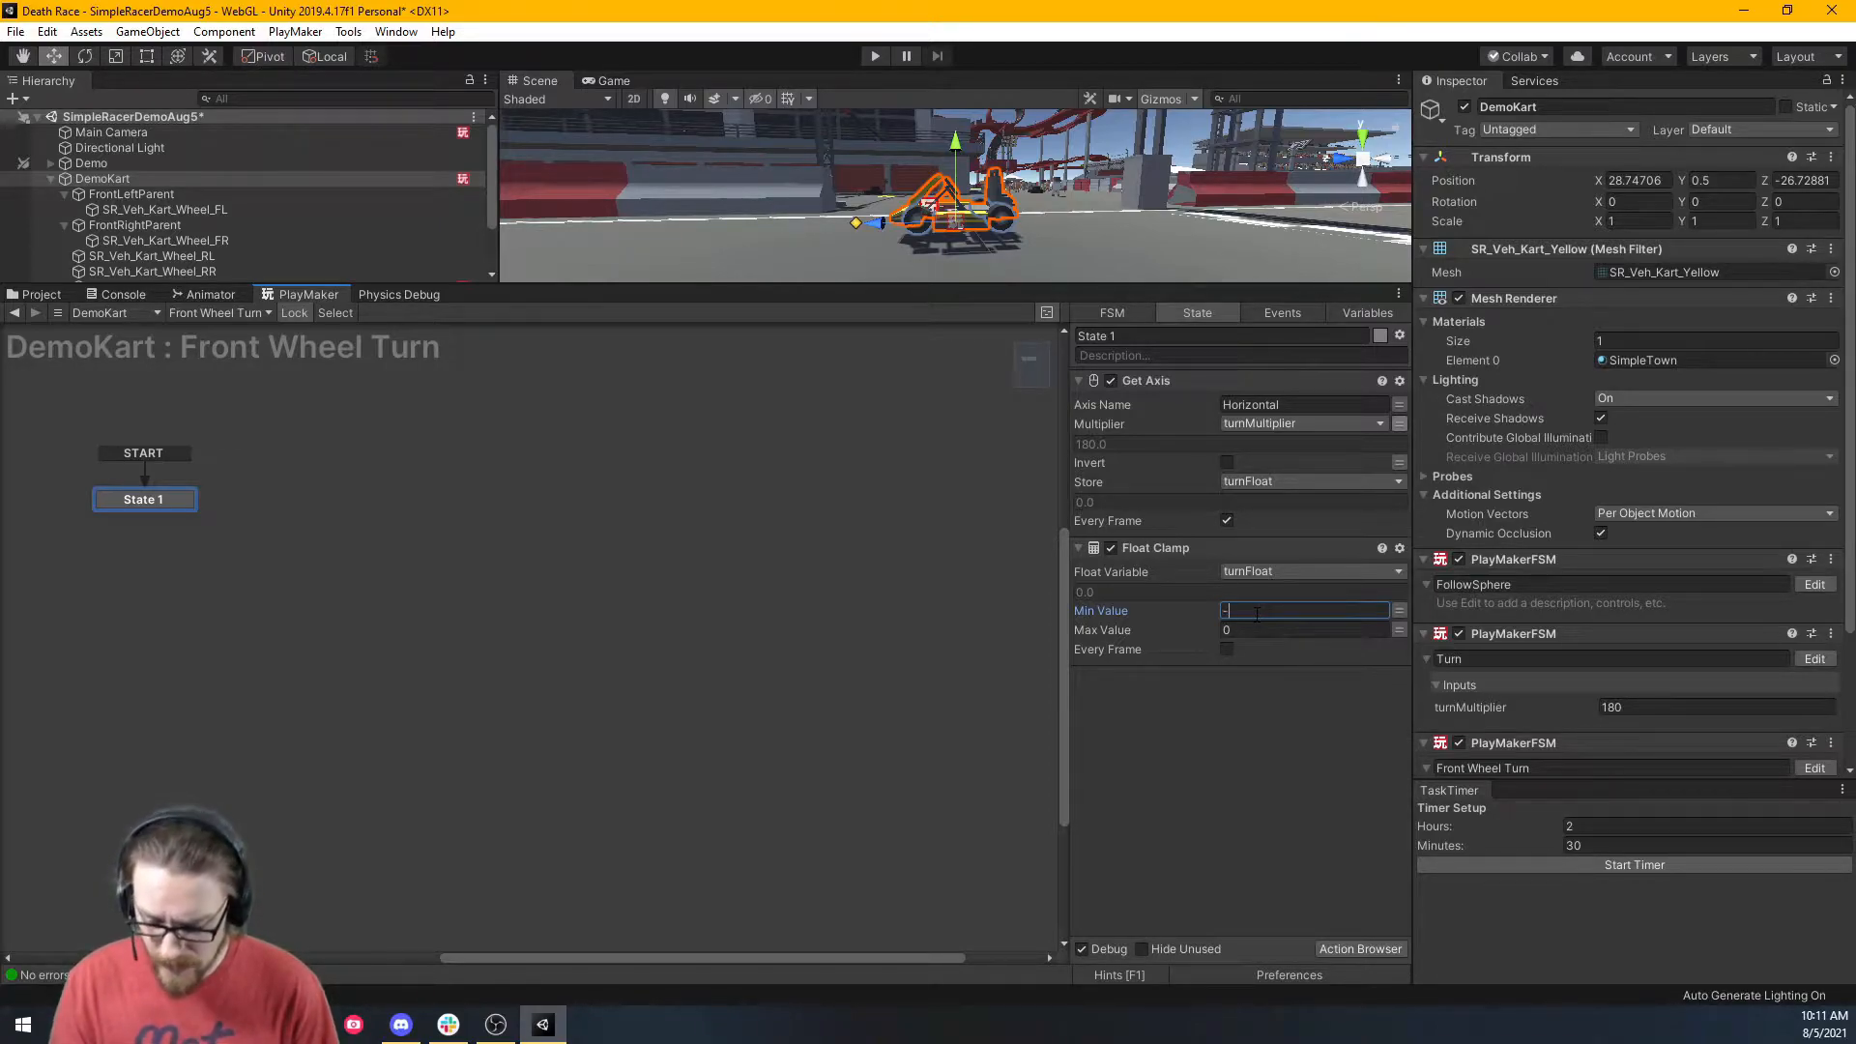
type("35")
left_click(1255, 630)
type("35")
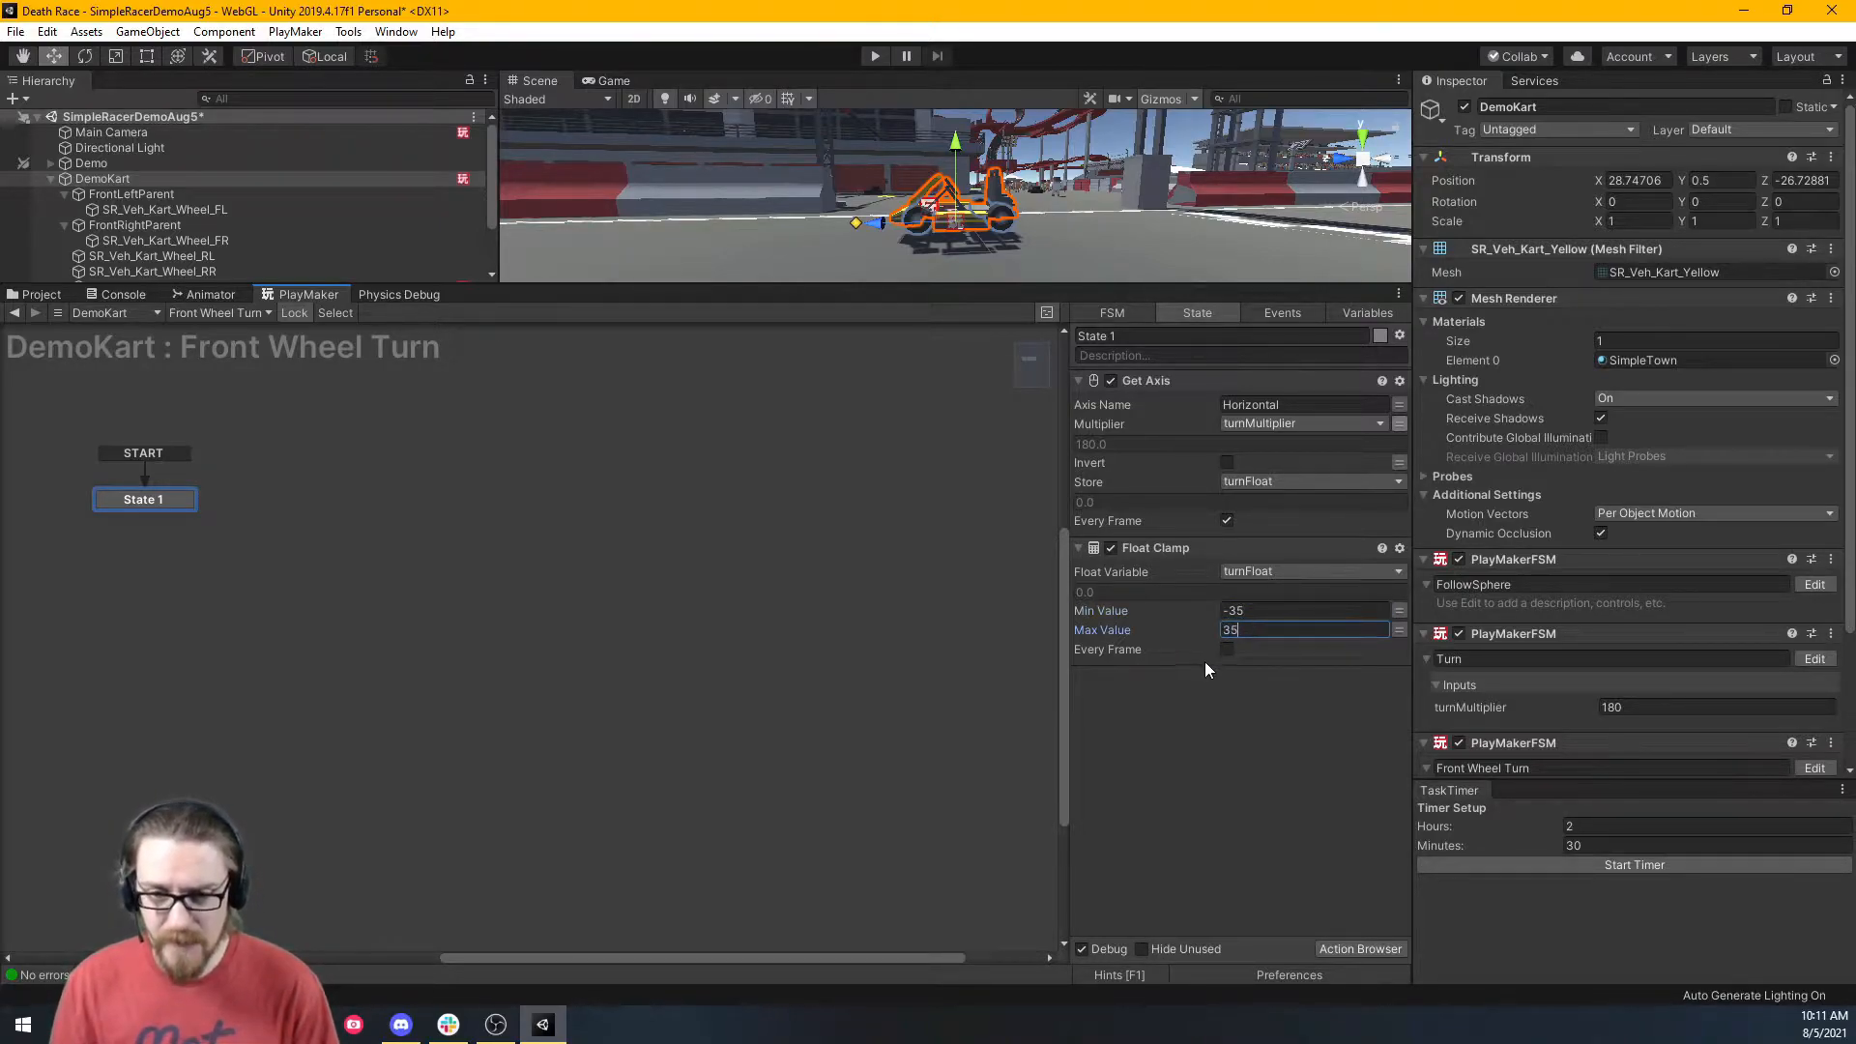
left_click(1226, 648)
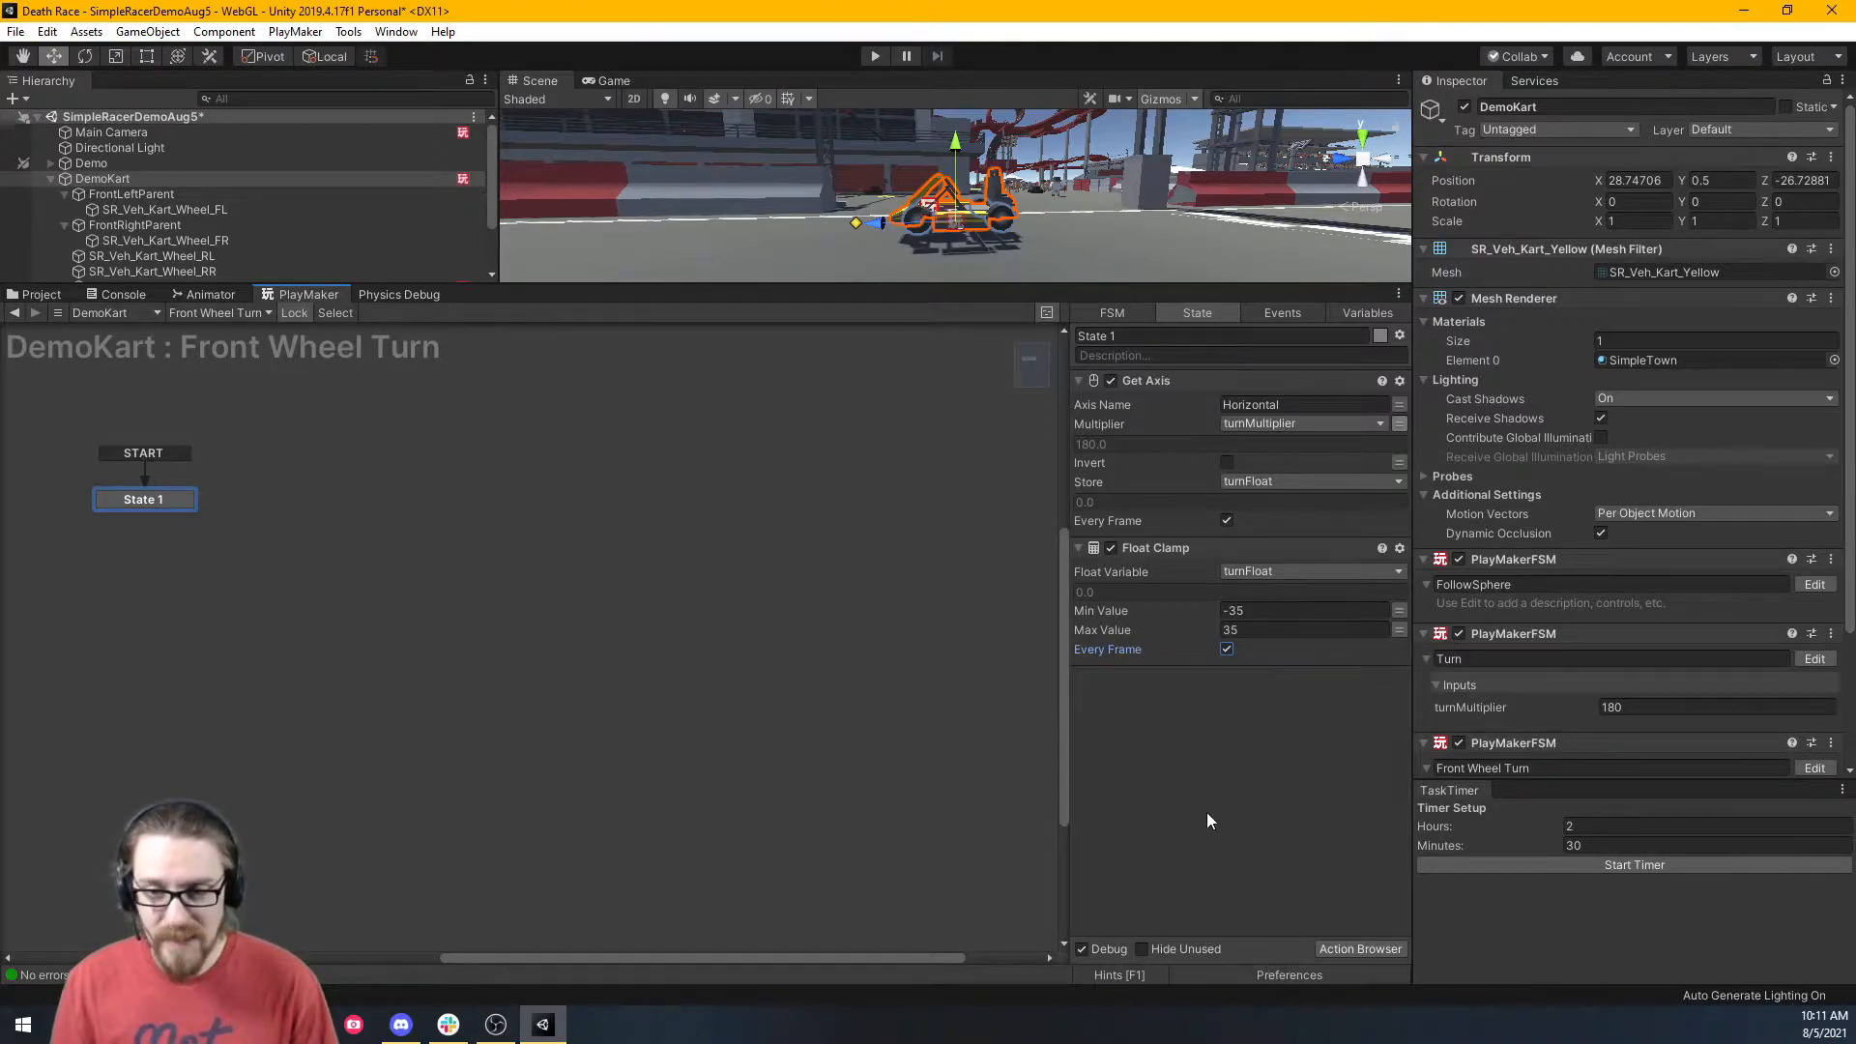
Add a Set Rotation action rotating FrontLeftParent's Y Angle by turnFloat in Self space.
key("grave")
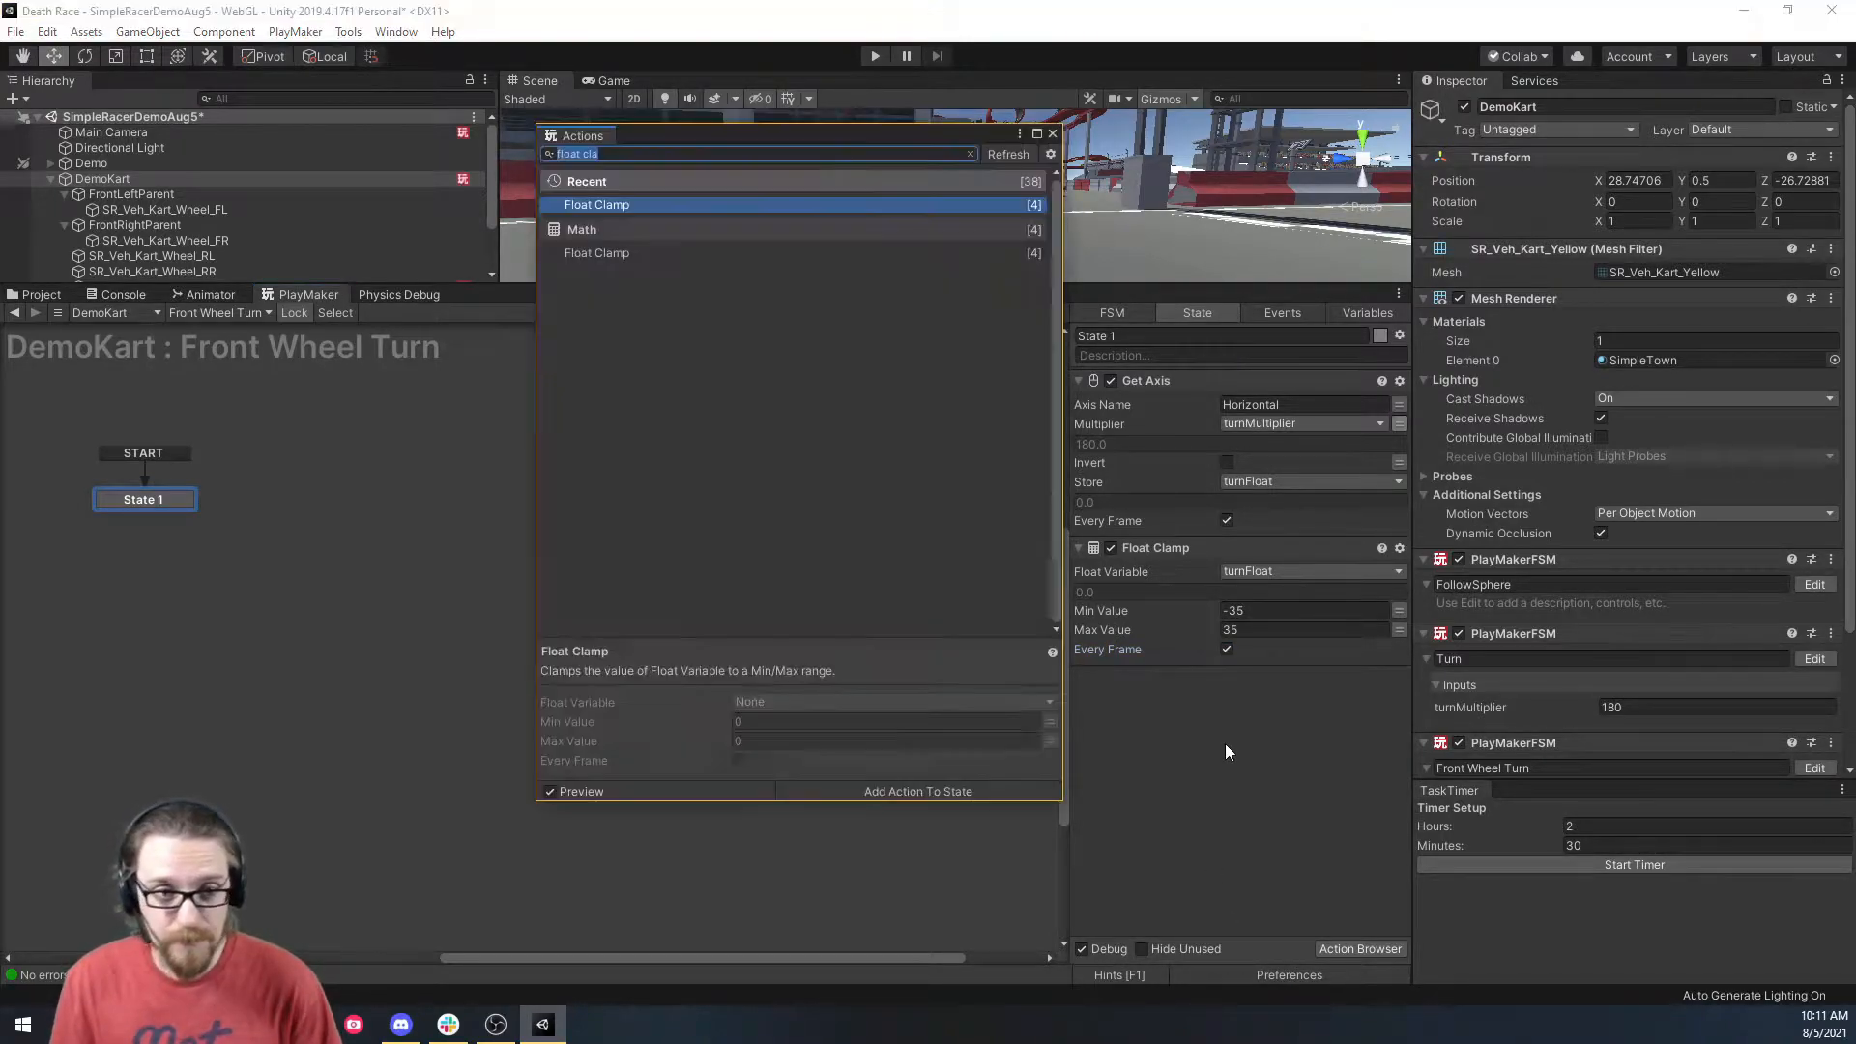
type("set rotat")
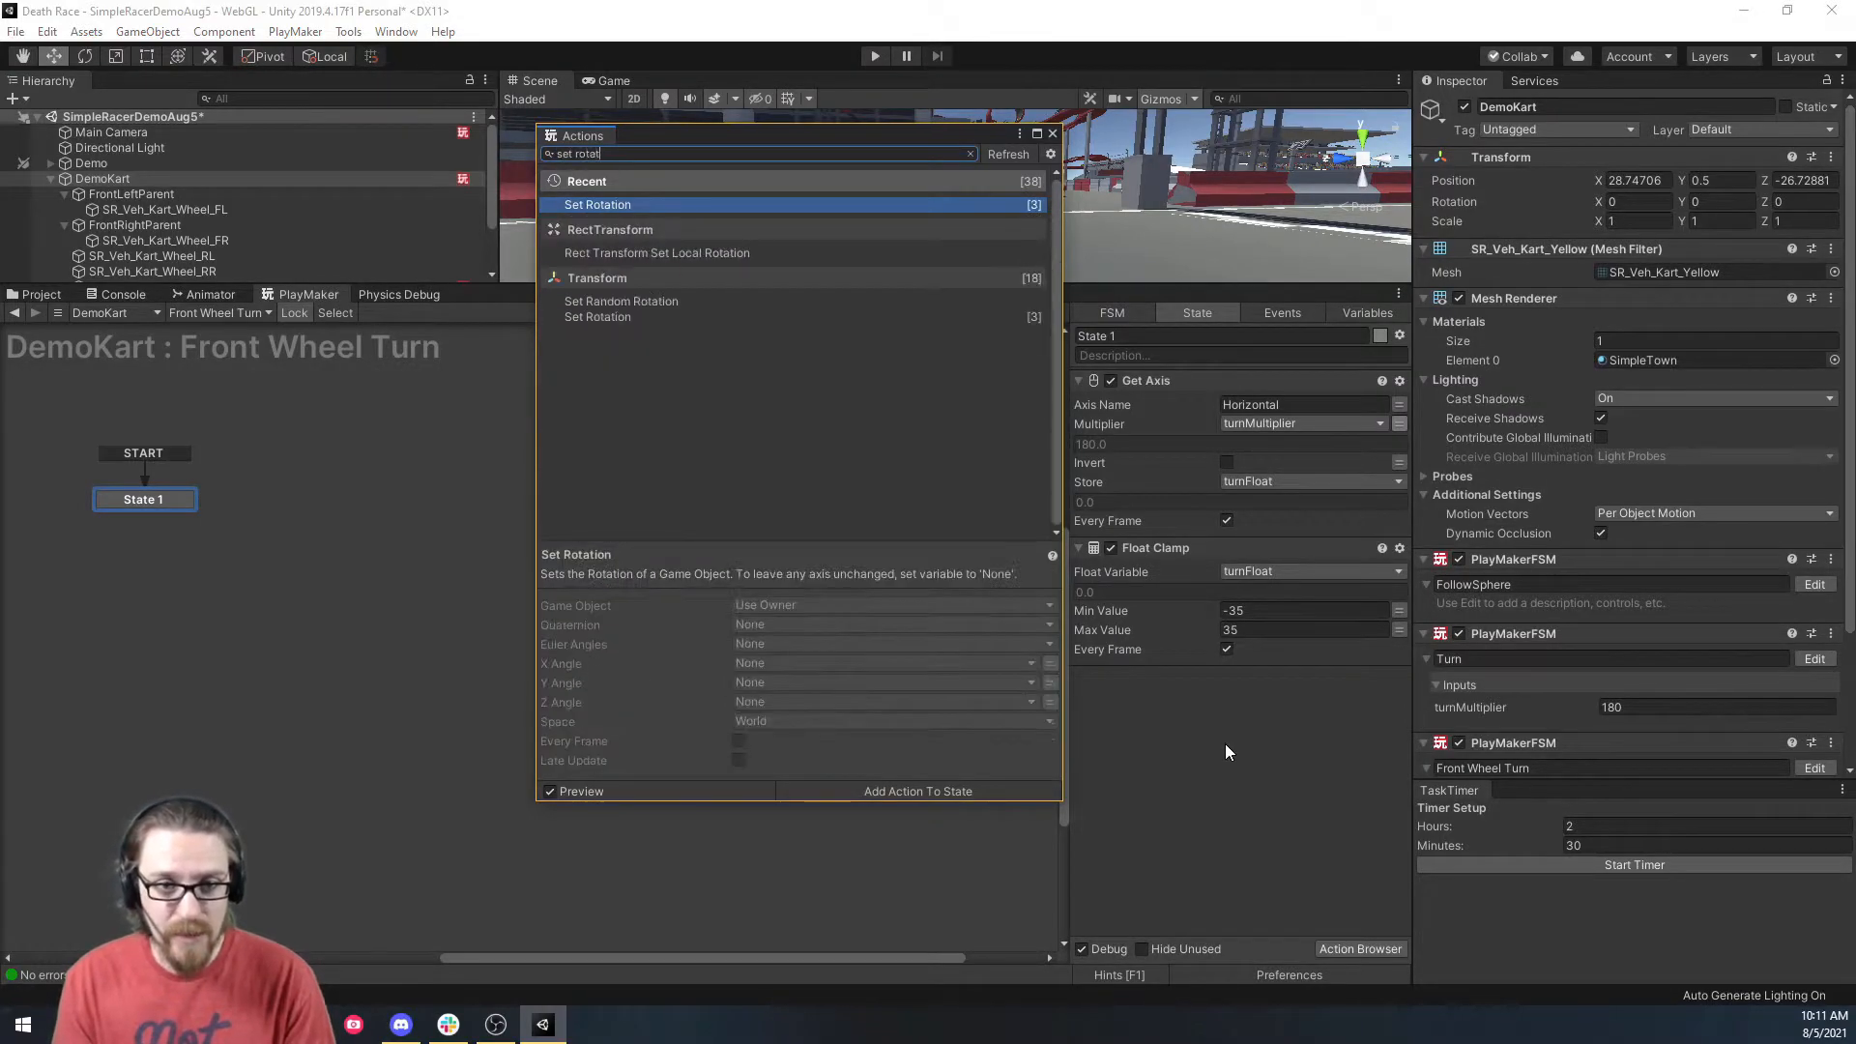
key("Return")
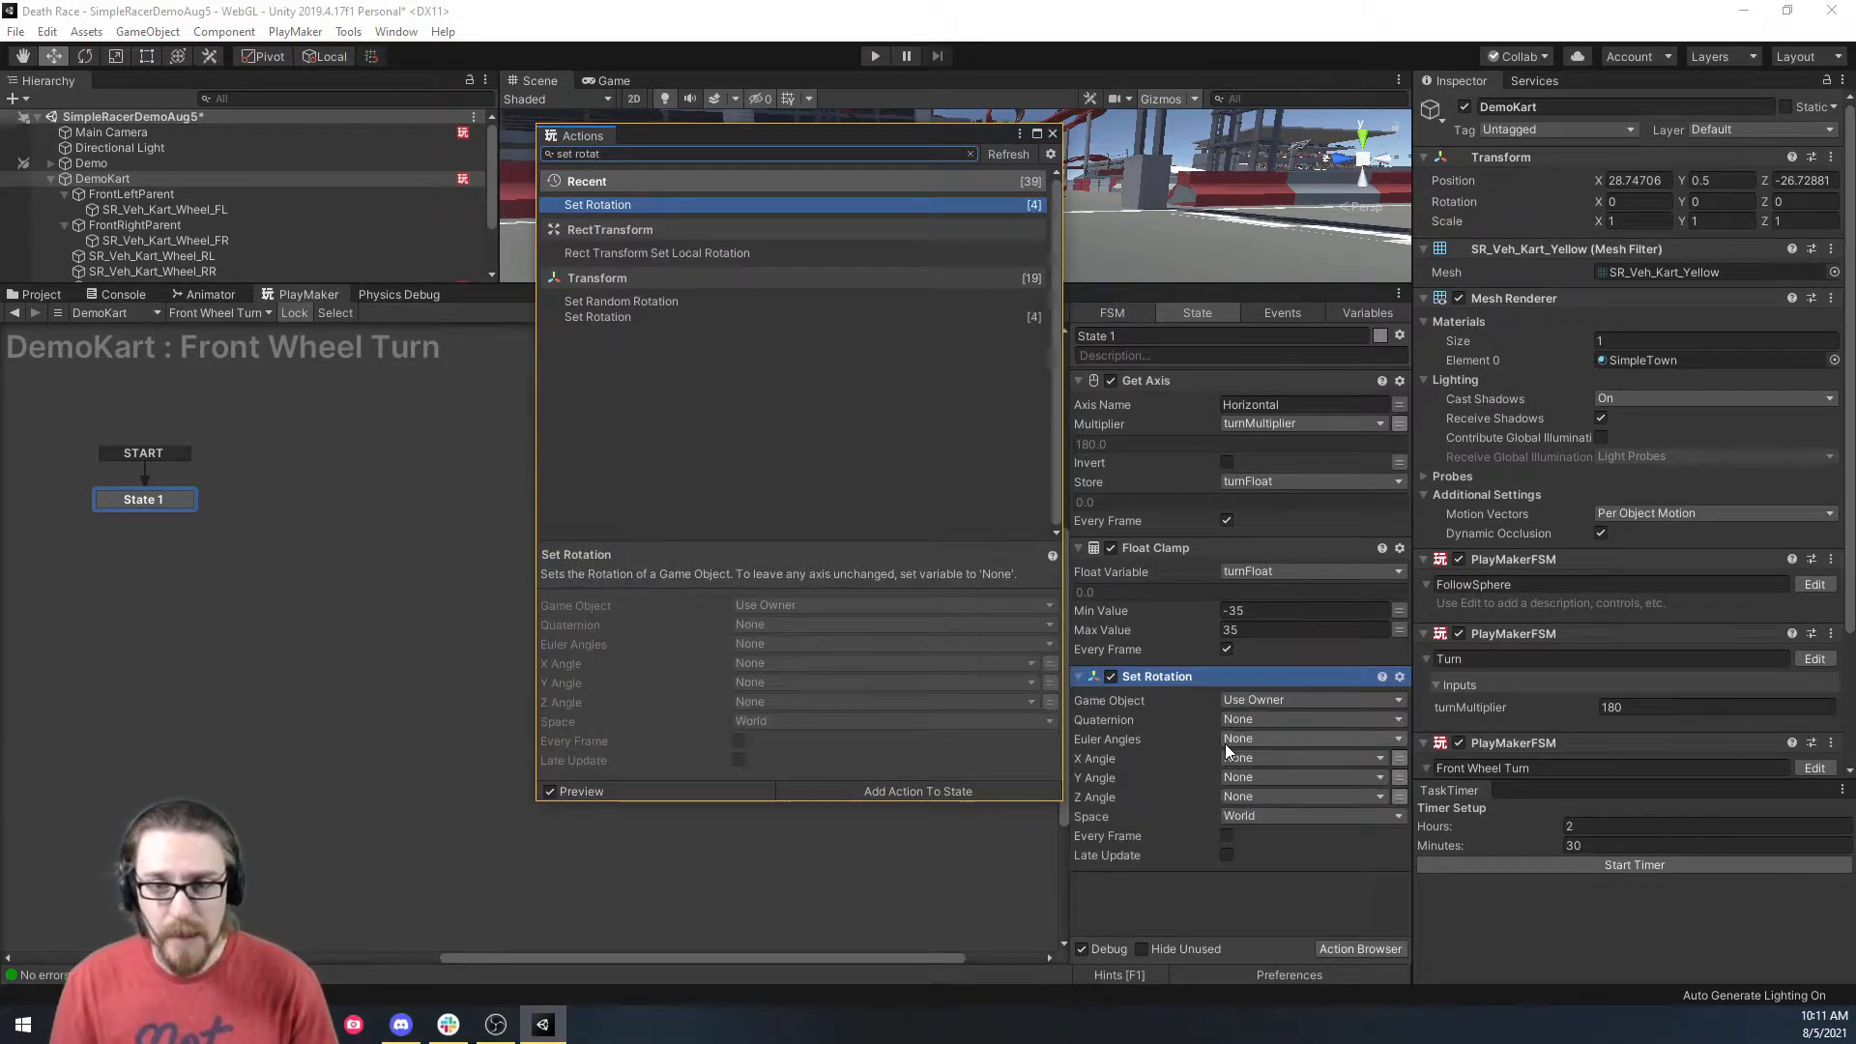
left_click(1052, 133)
left_click(1270, 700)
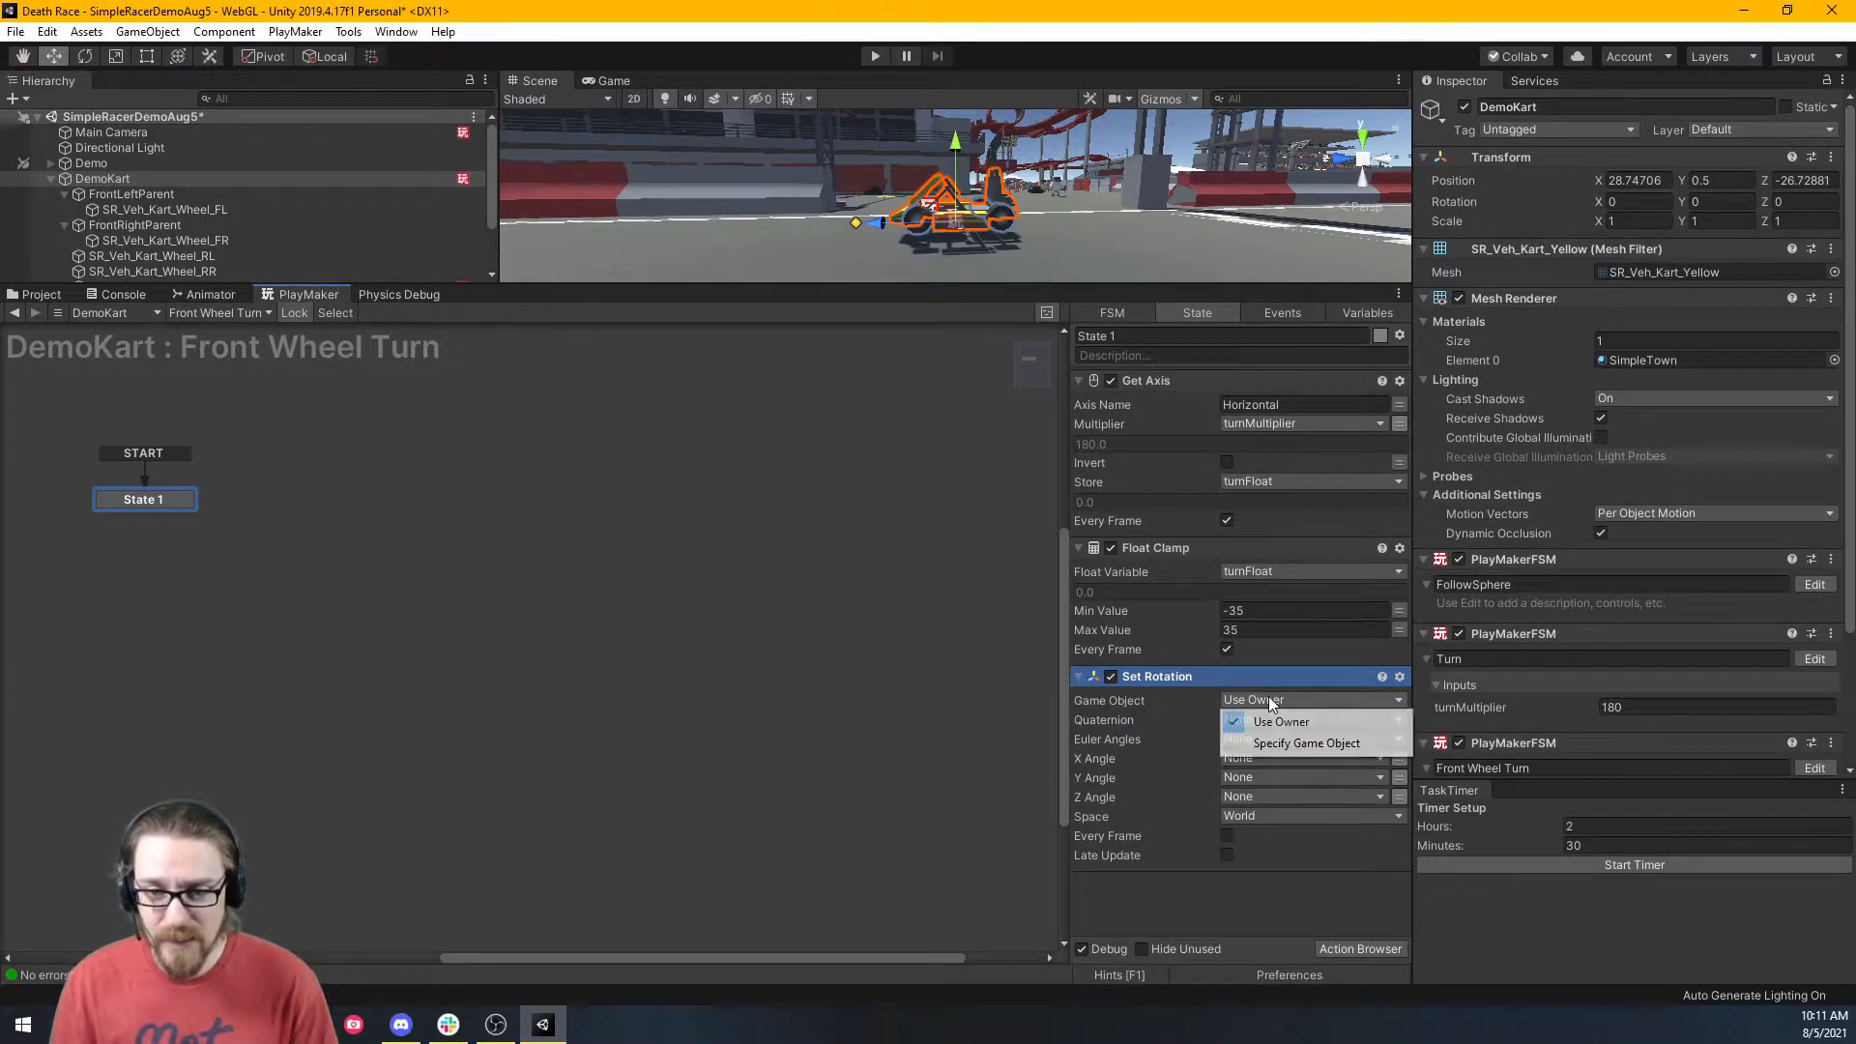
left_click(1296, 742)
left_click_drag(140, 195, 1305, 723)
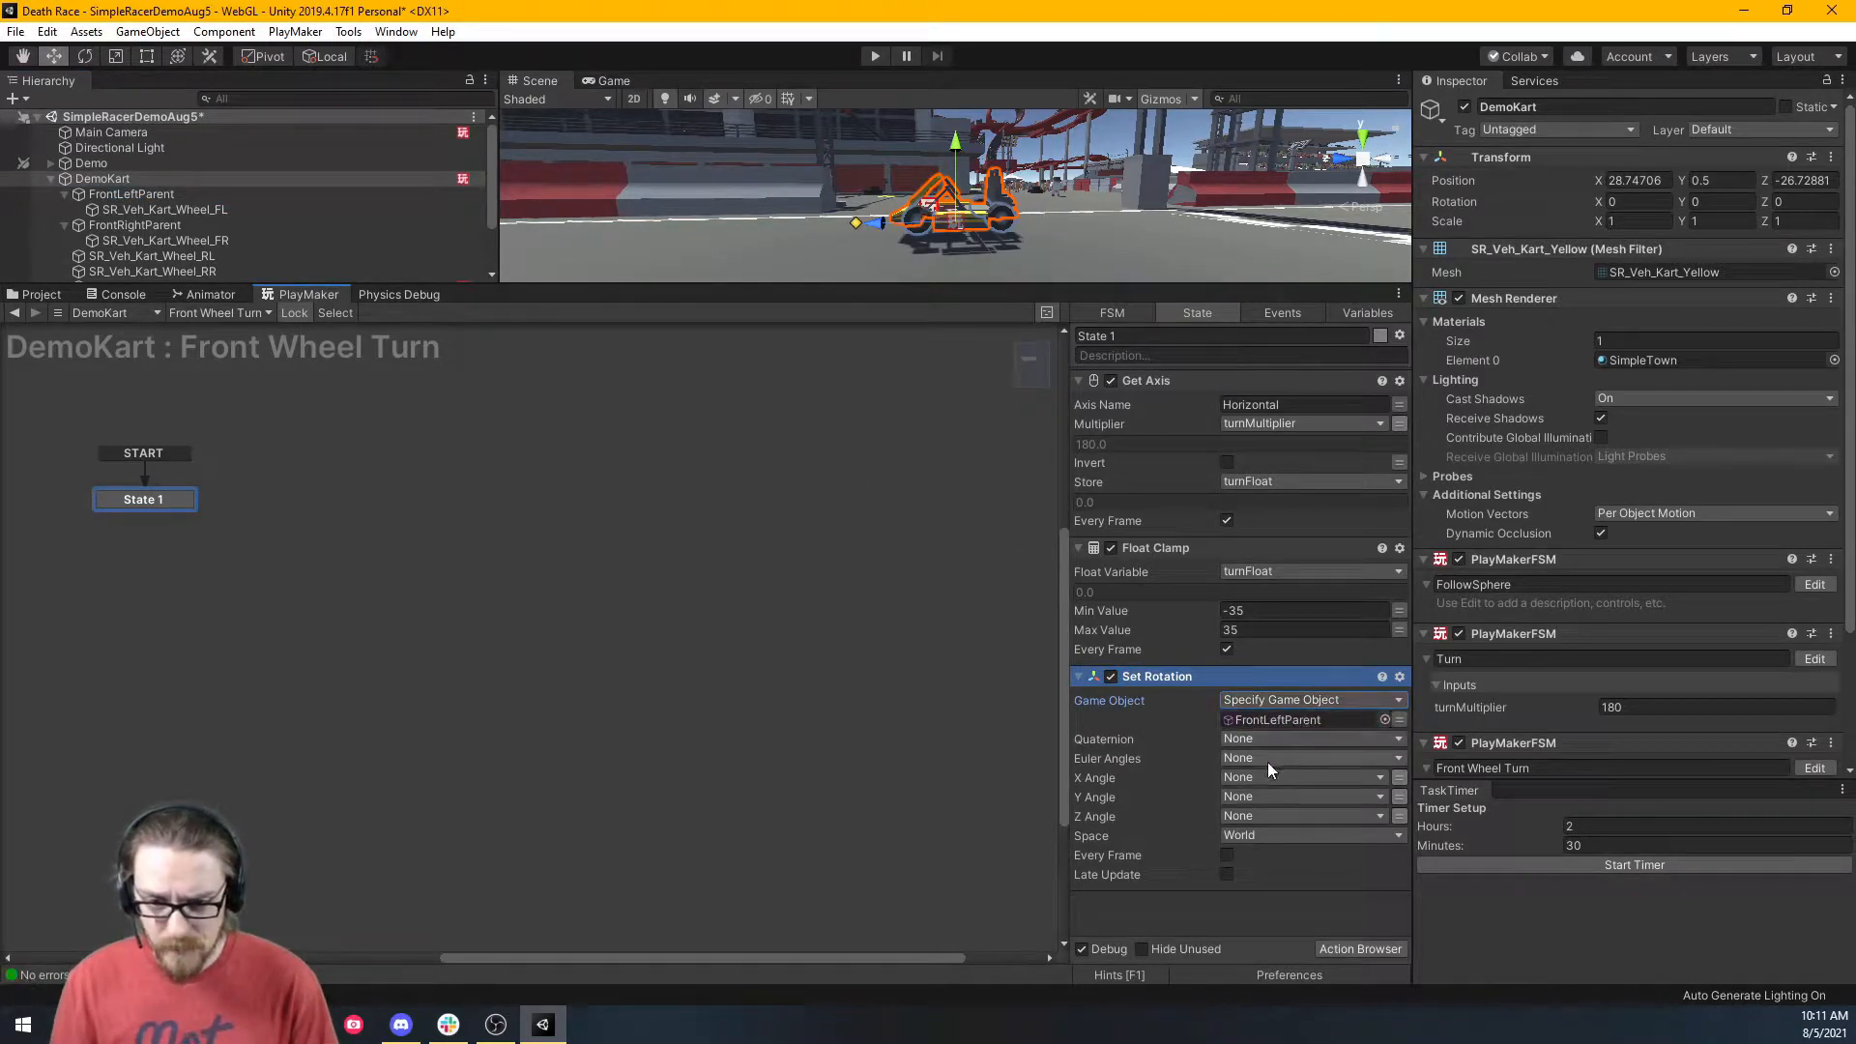
left_click(1266, 797)
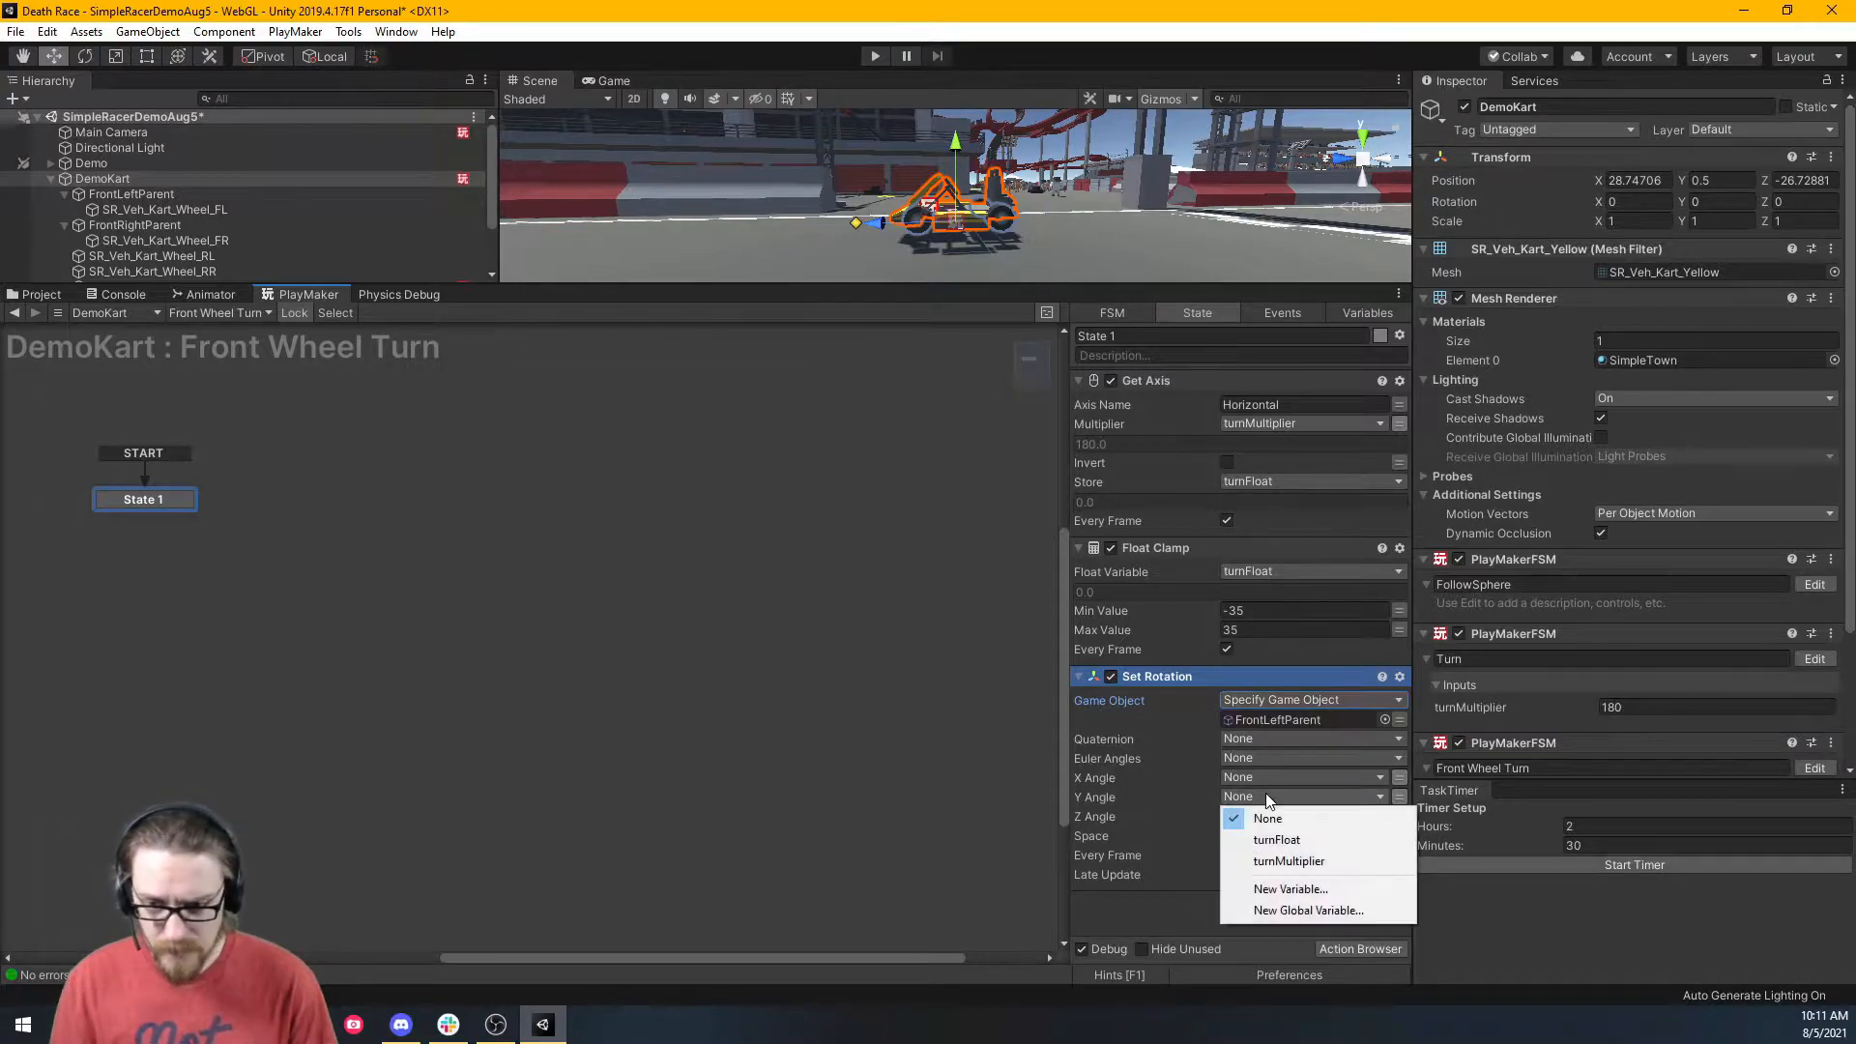
left_click(1285, 839)
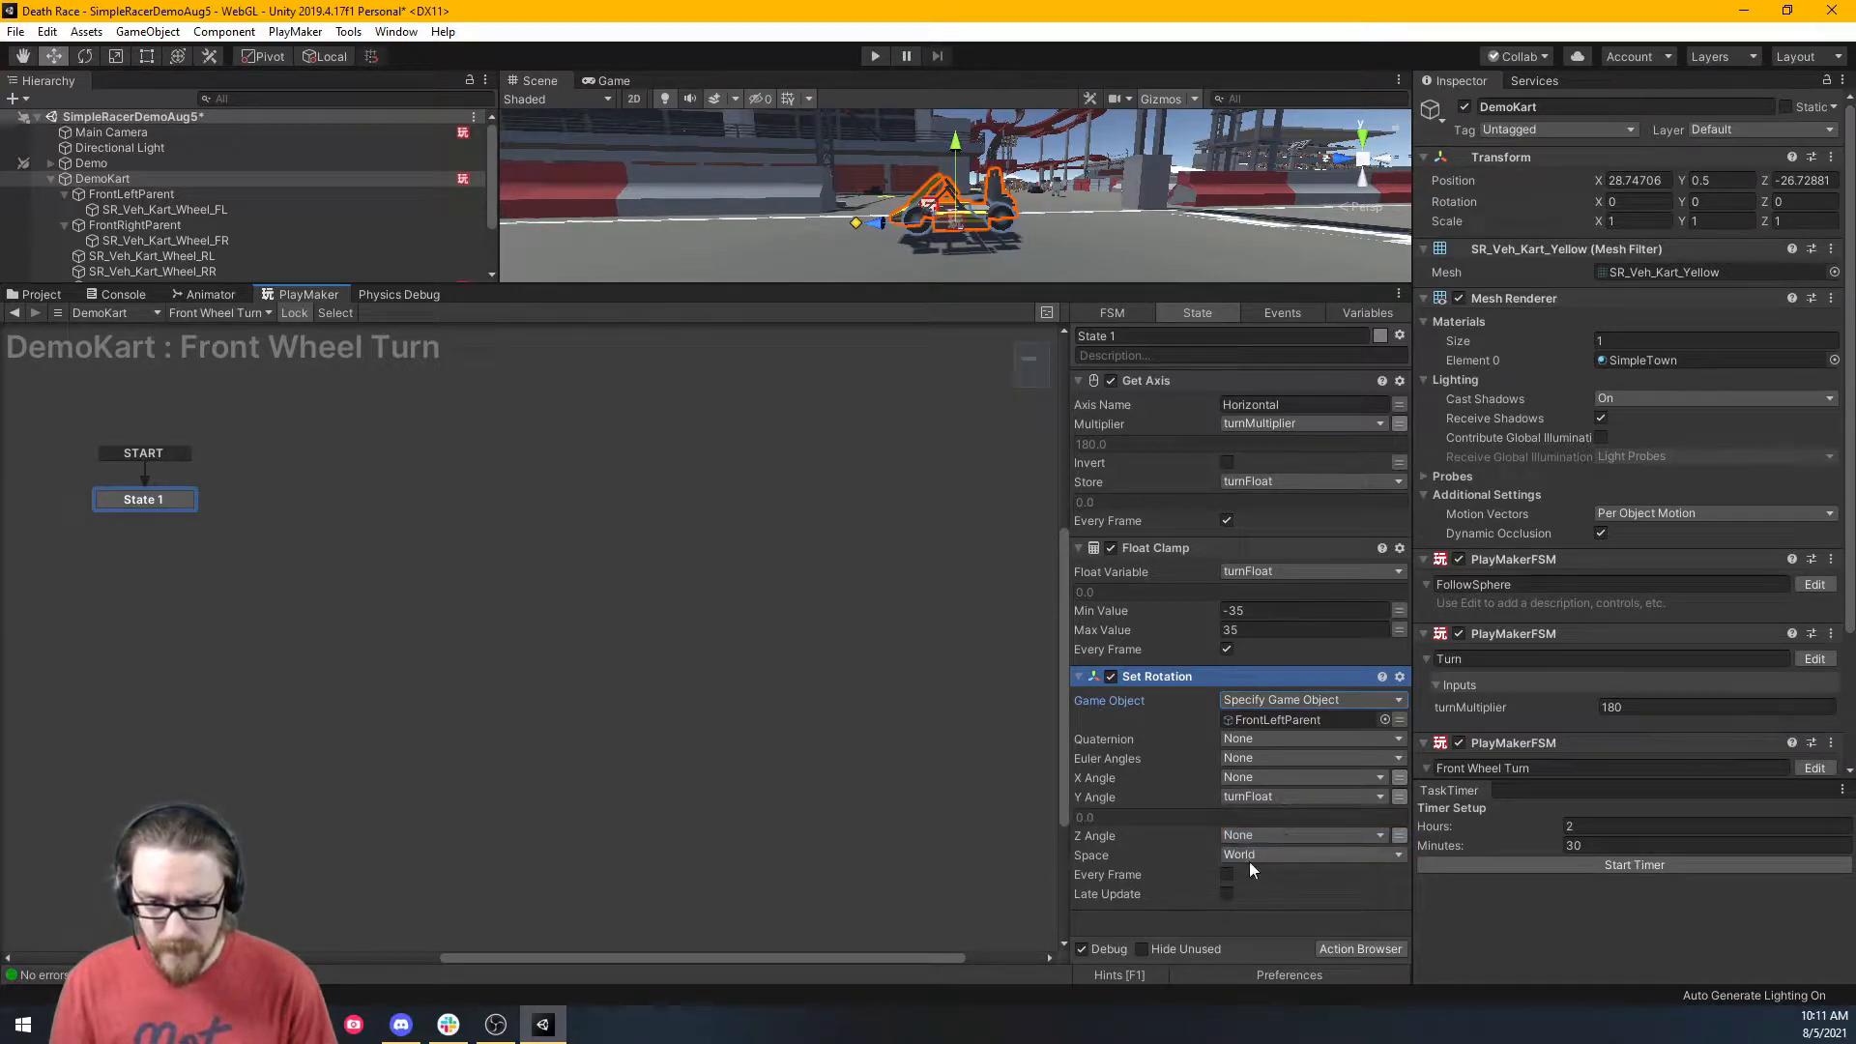
left_click(1256, 855)
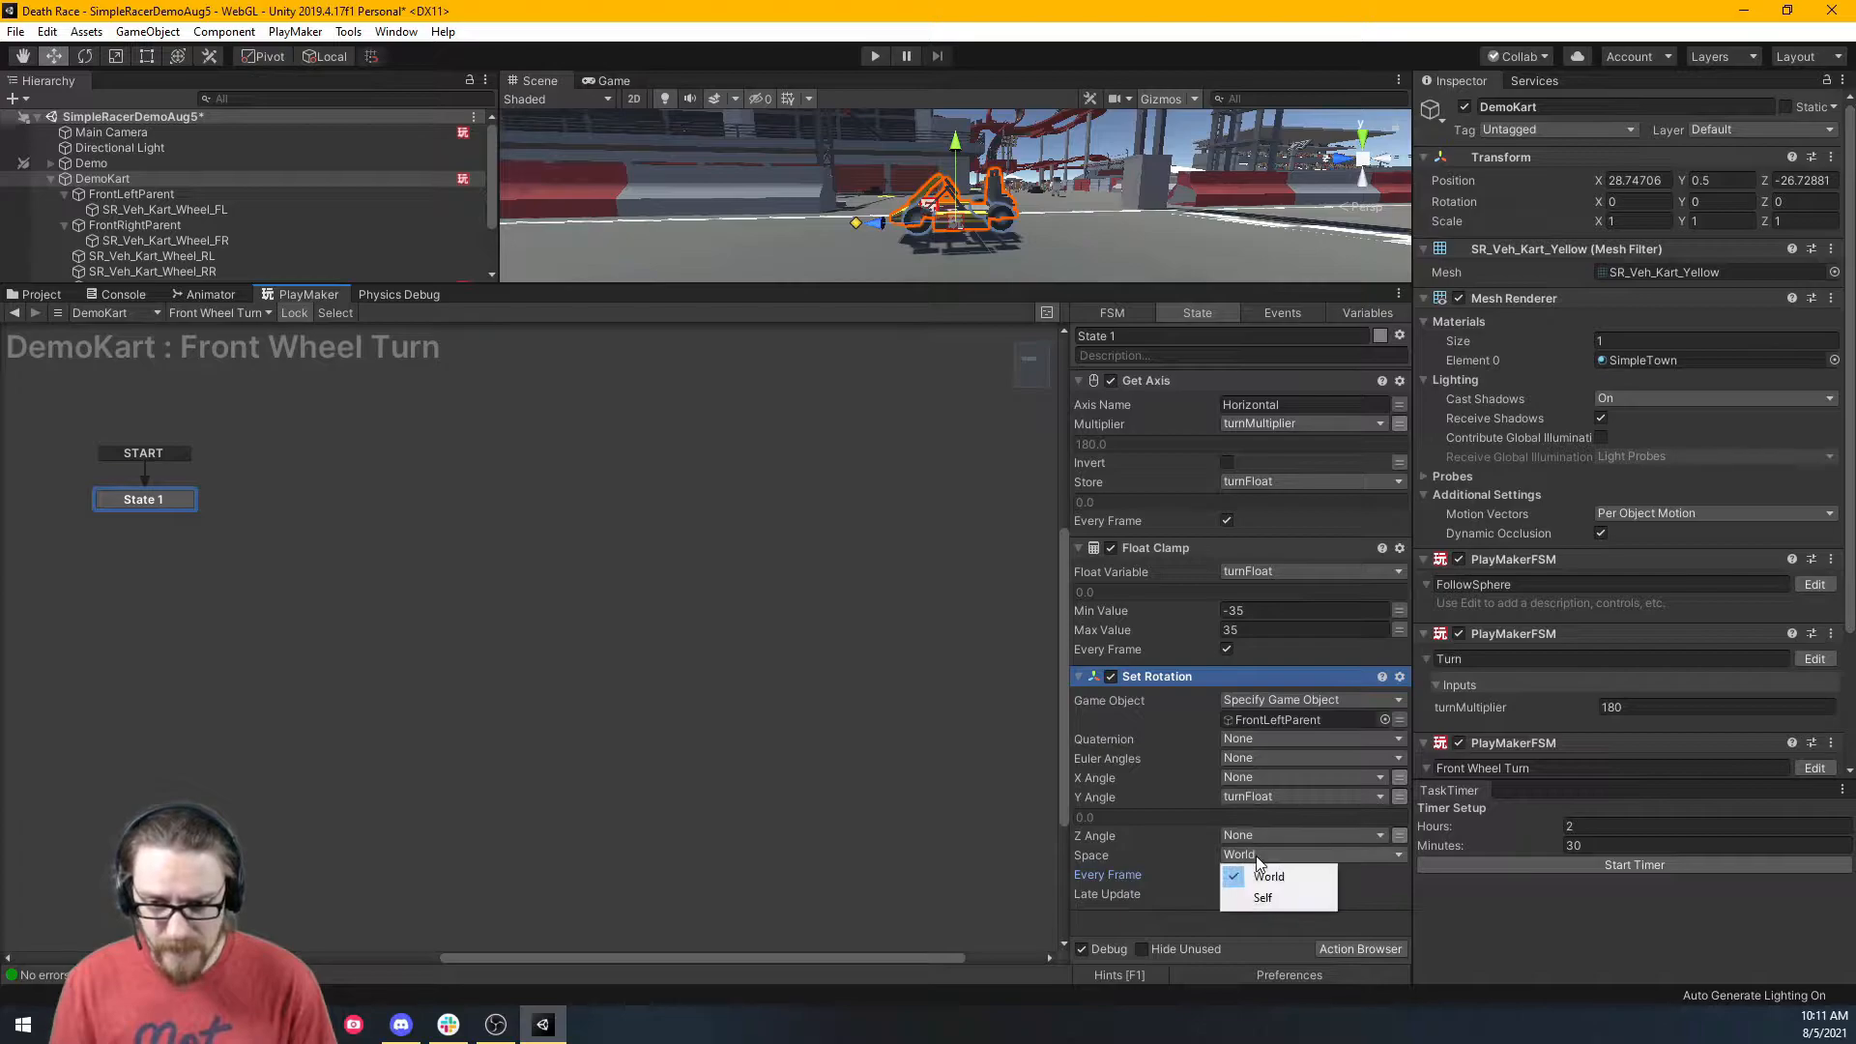
left_click(1262, 899)
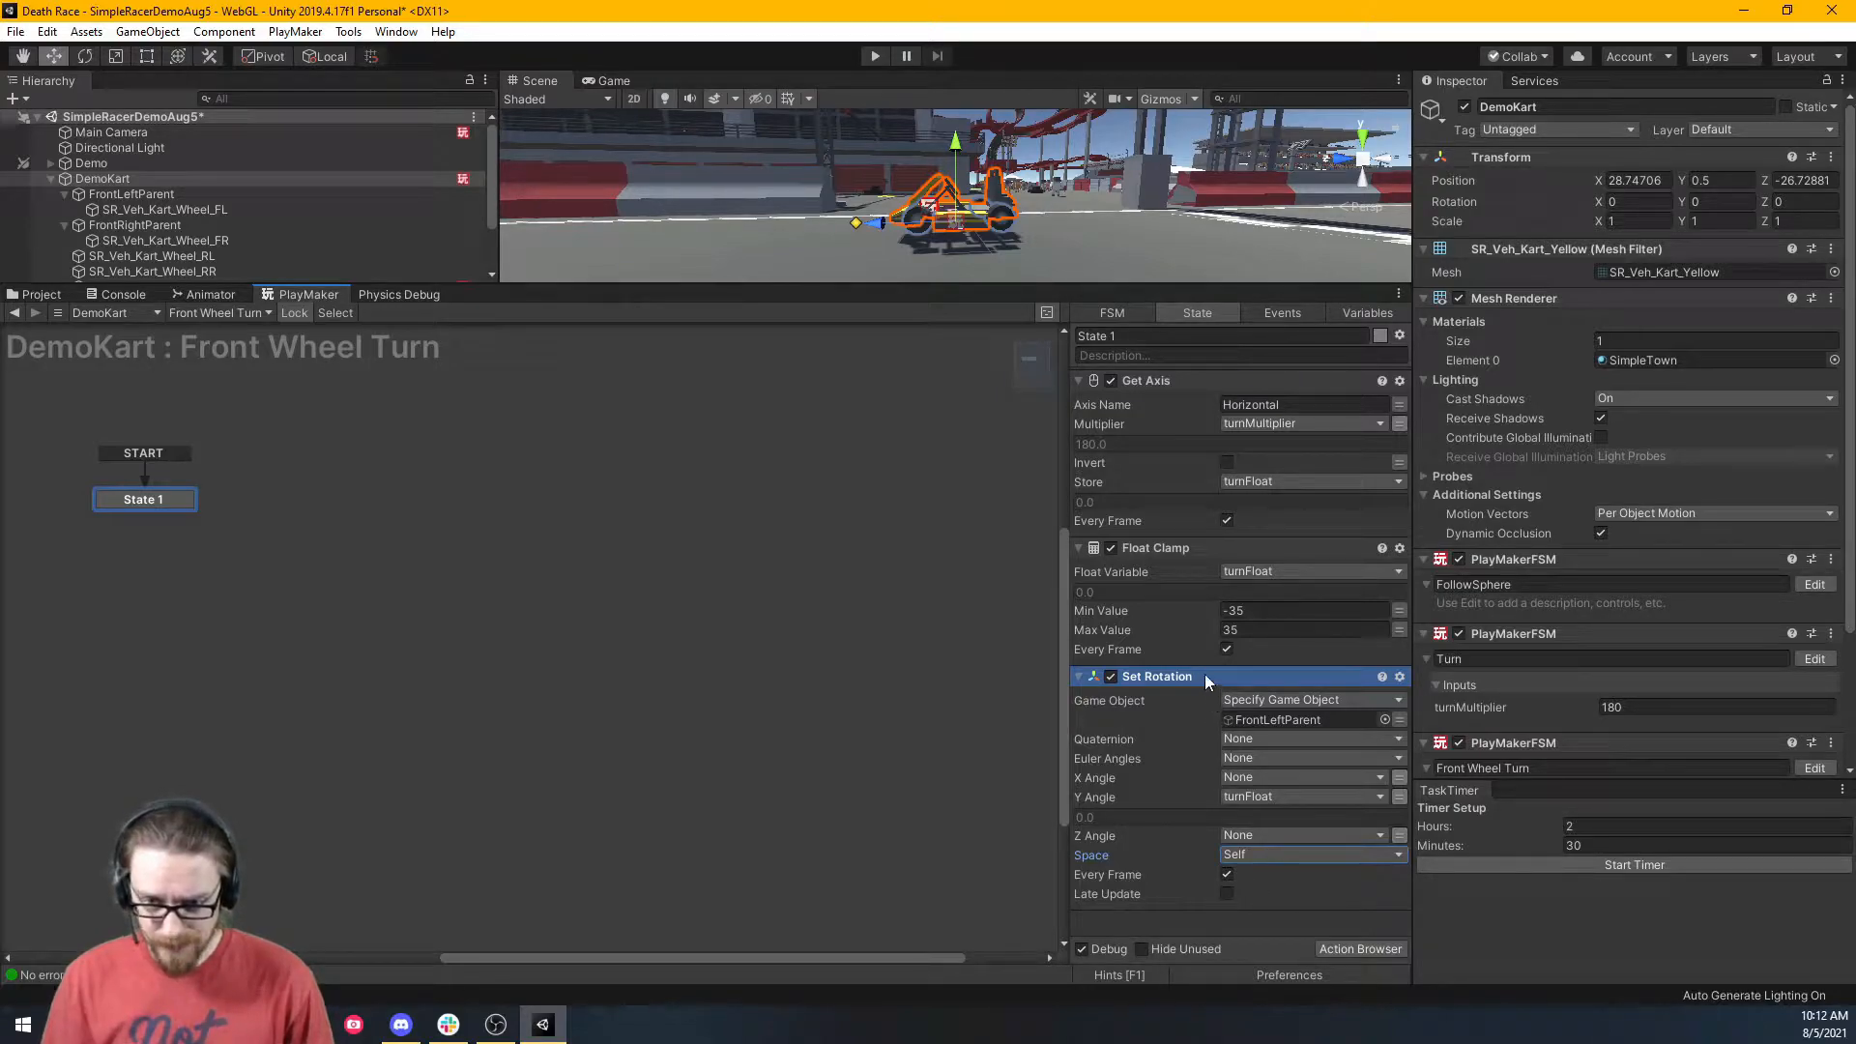
Duplicate the Set Rotation action and target FrontRightParent with it.
key("ctrl+v")
scroll(1204, 675, "down", 3)
left_click(216, 225)
left_click_drag(216, 224, 1334, 792)
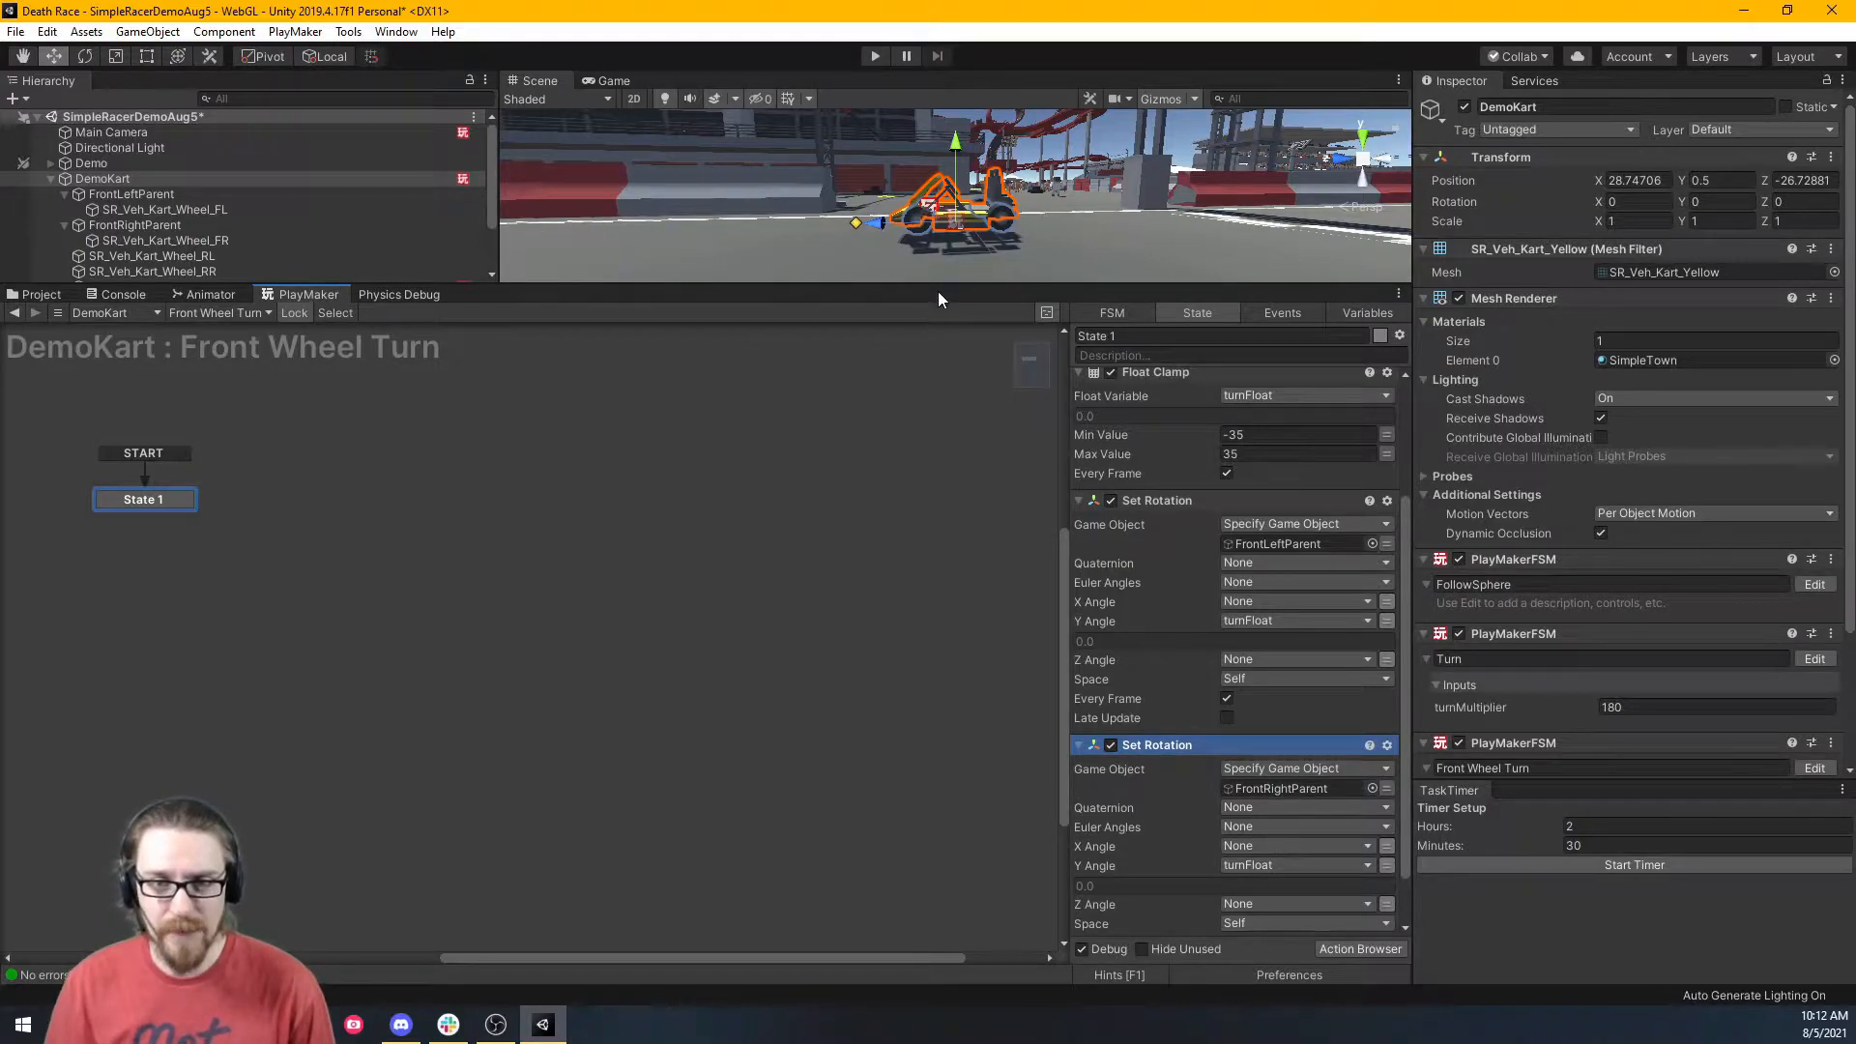
left_click_drag(937, 290, 944, 758)
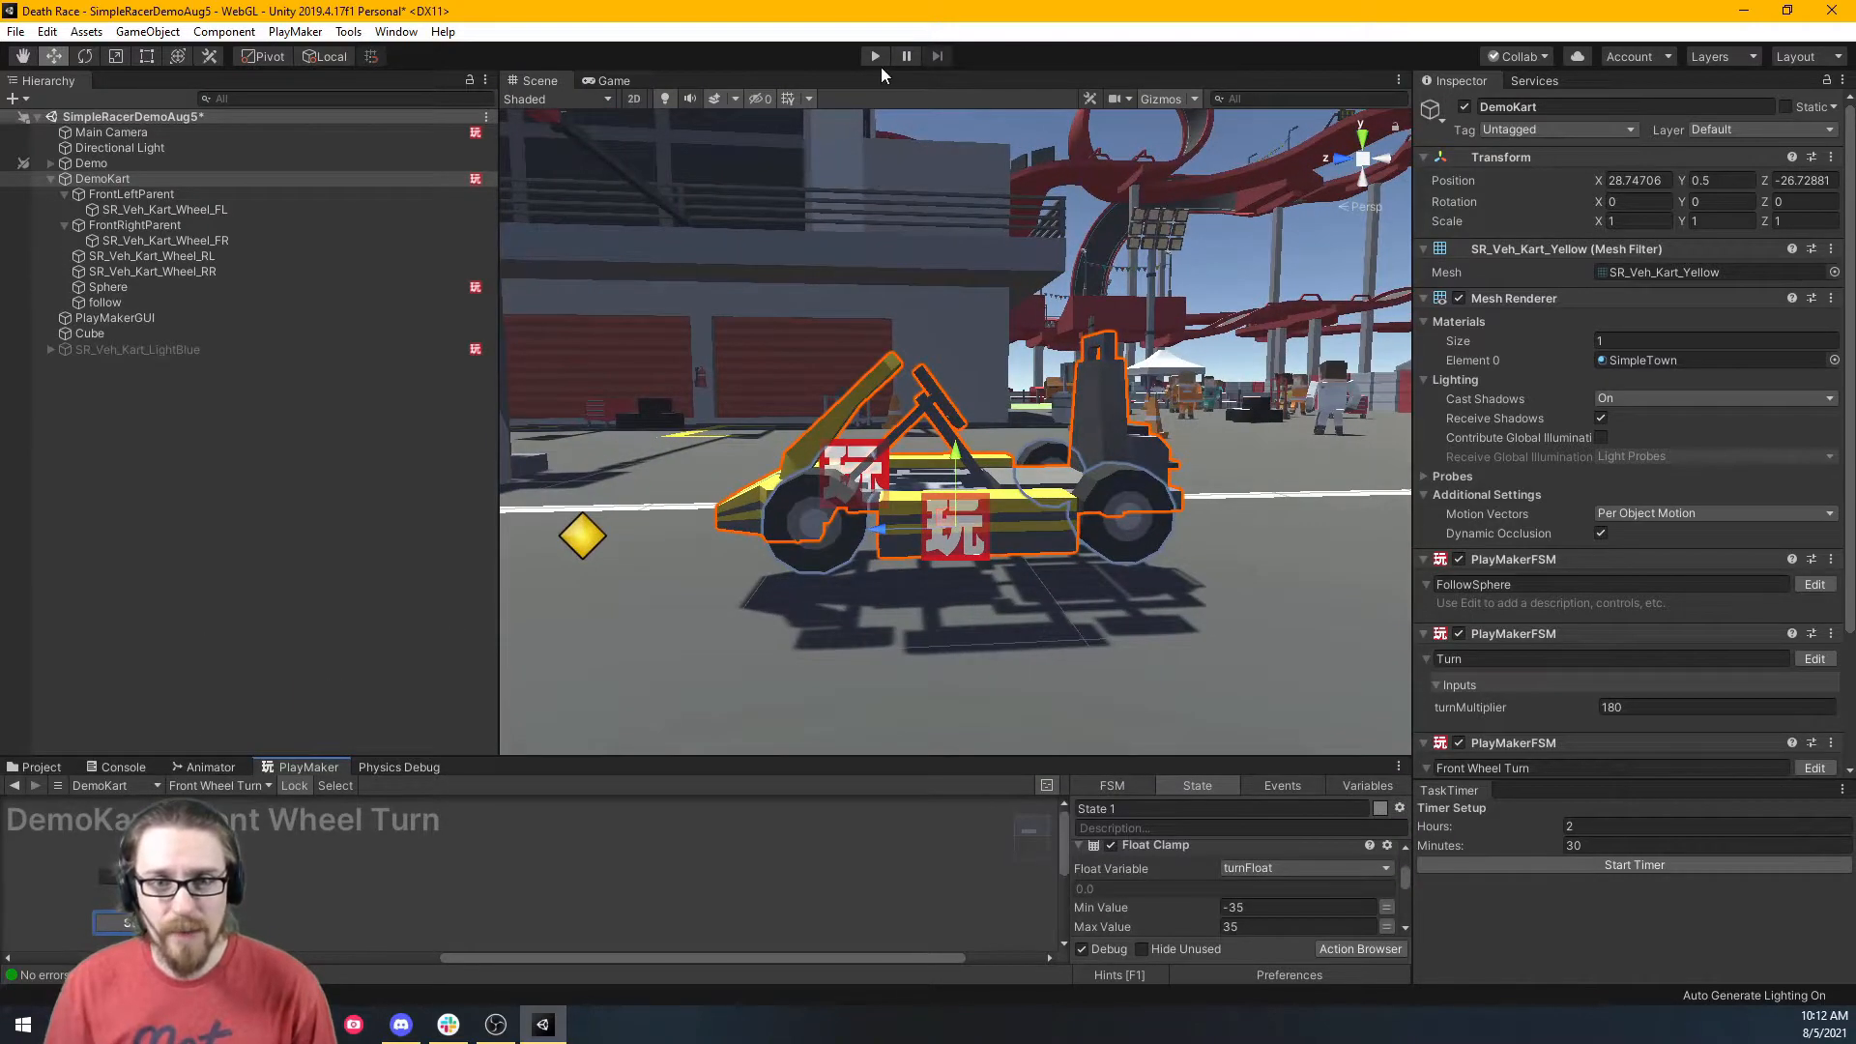
Play the game and drive the kart through the bends, steering left and right.
left_click(876, 56)
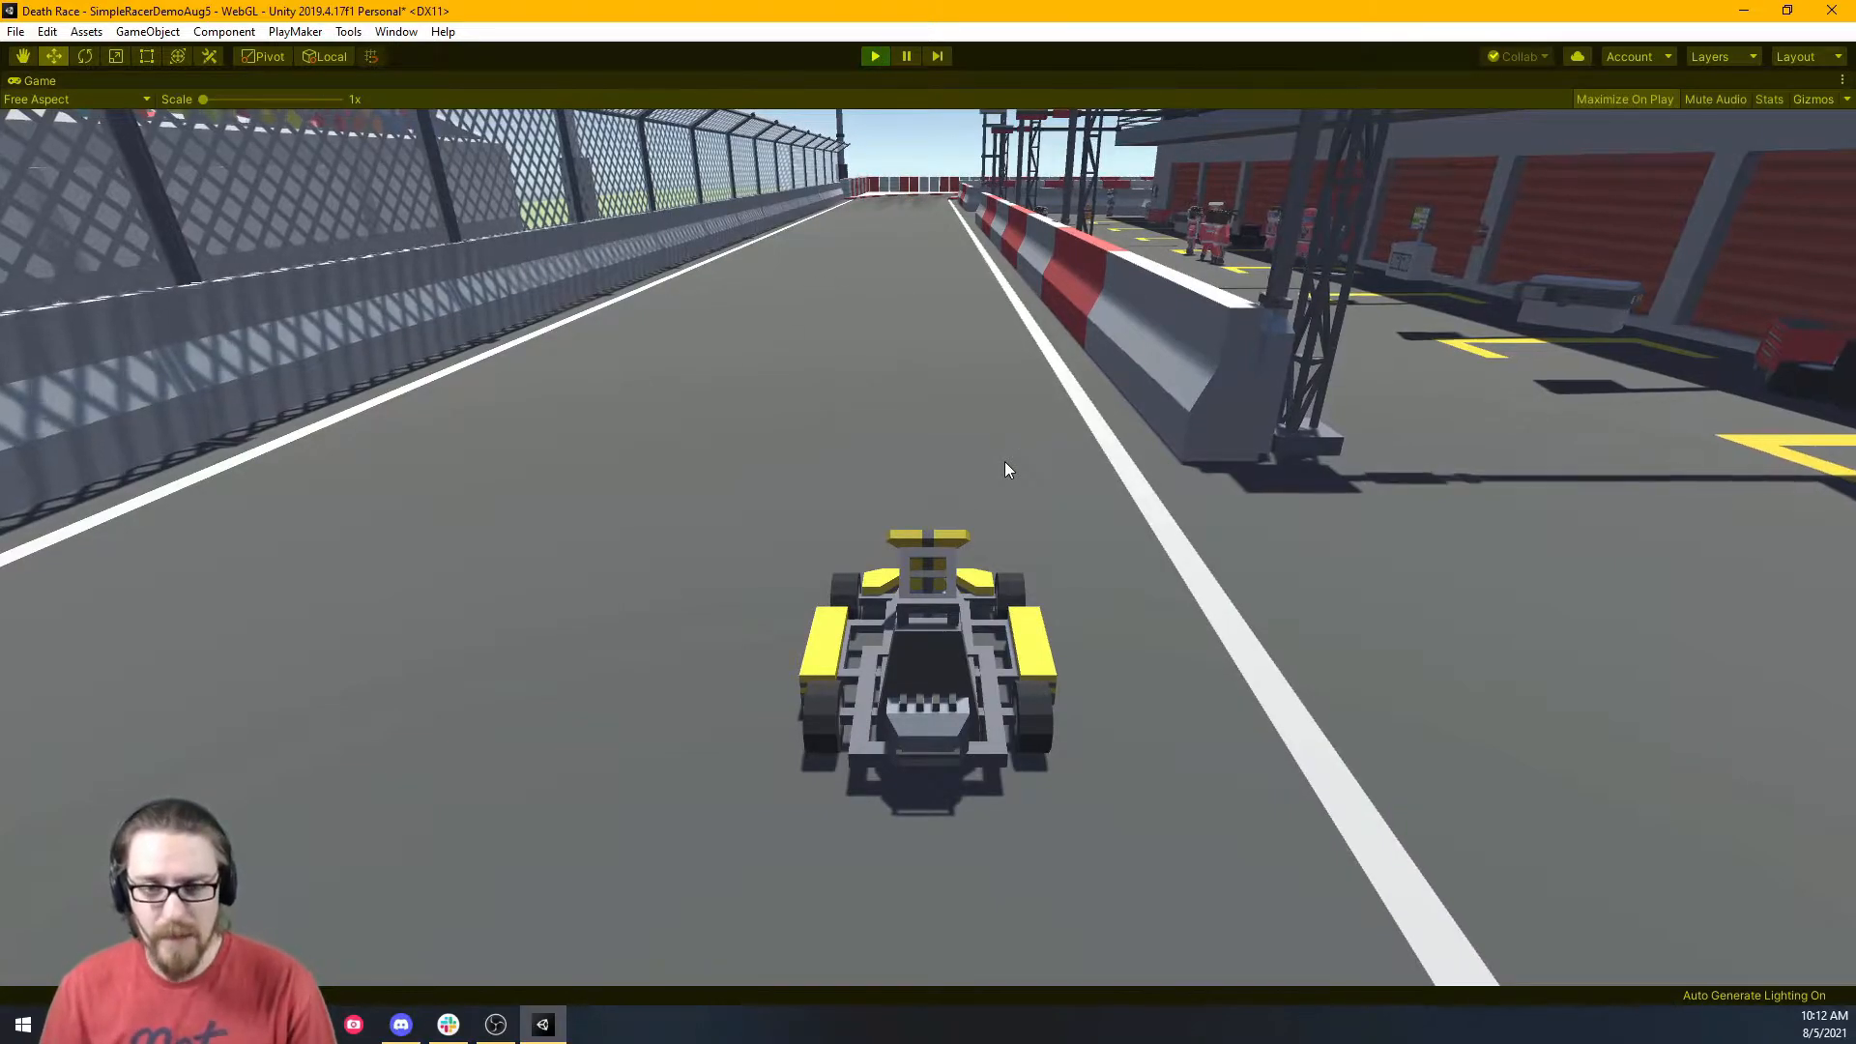
key("w")
key("a")
key("d")
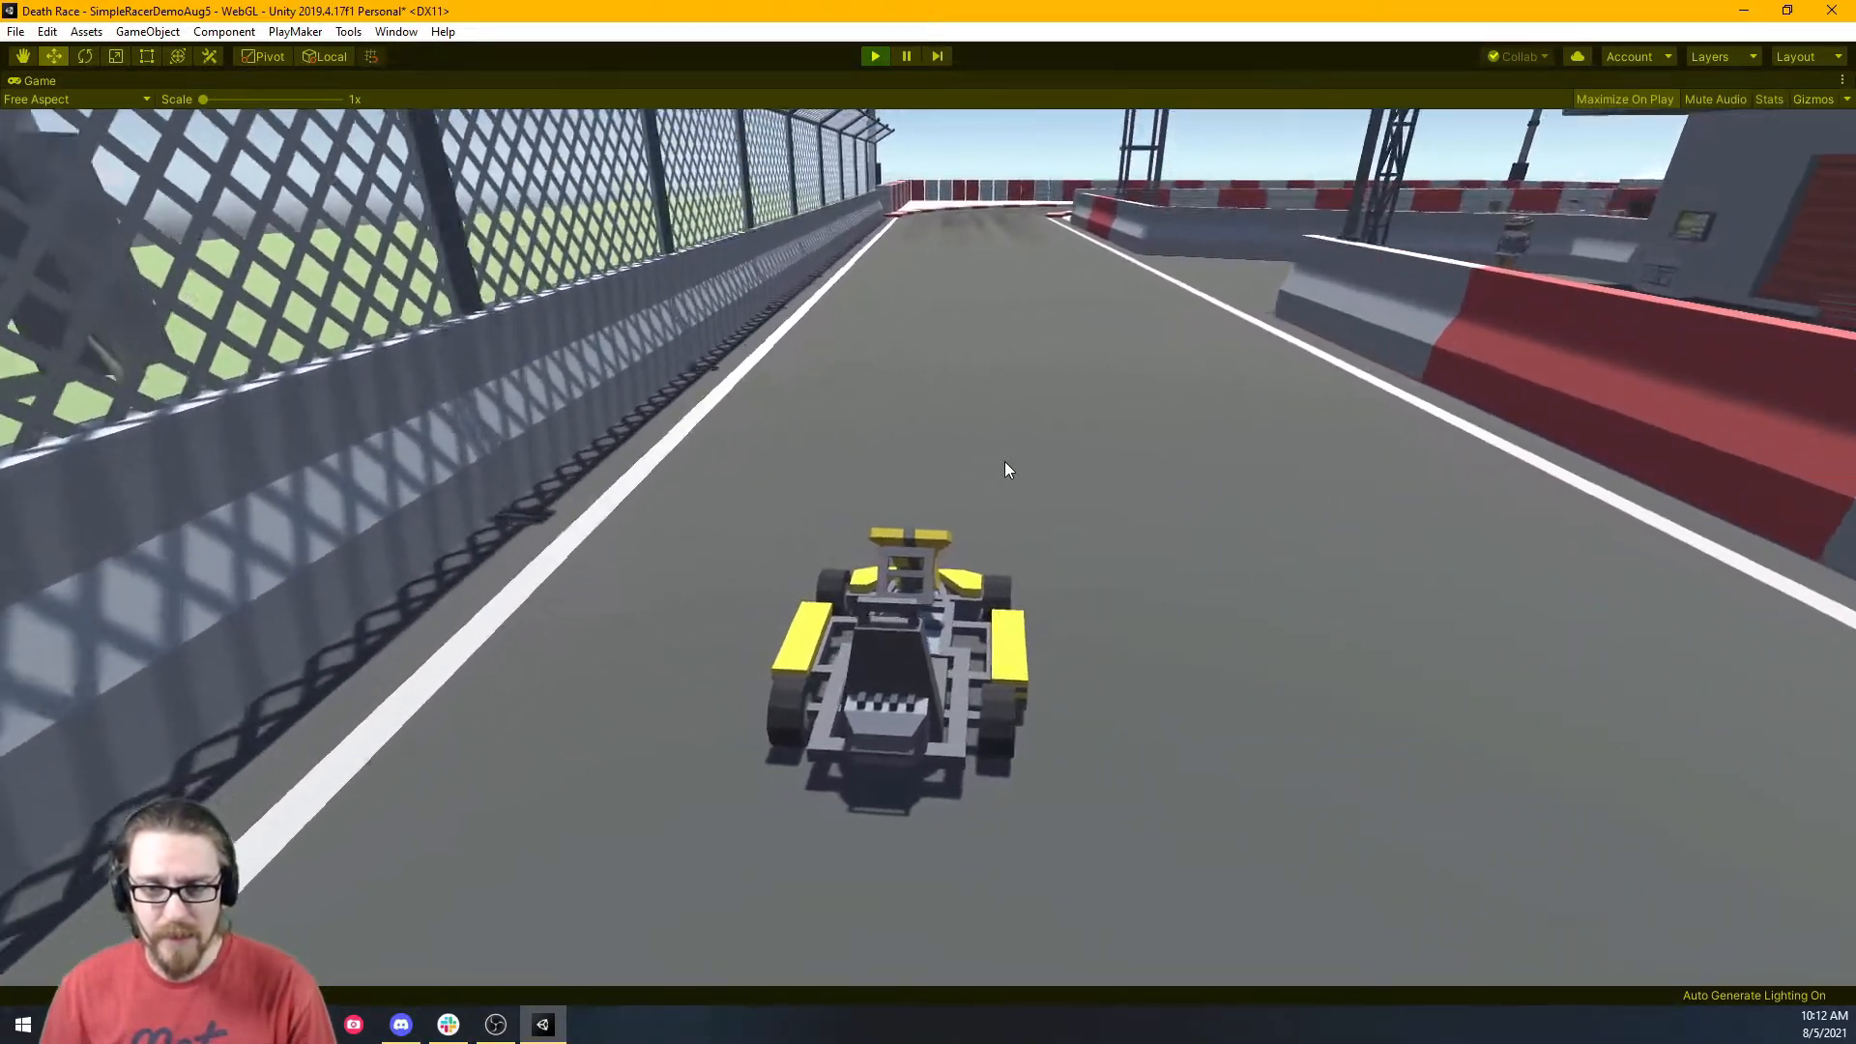
key("d")
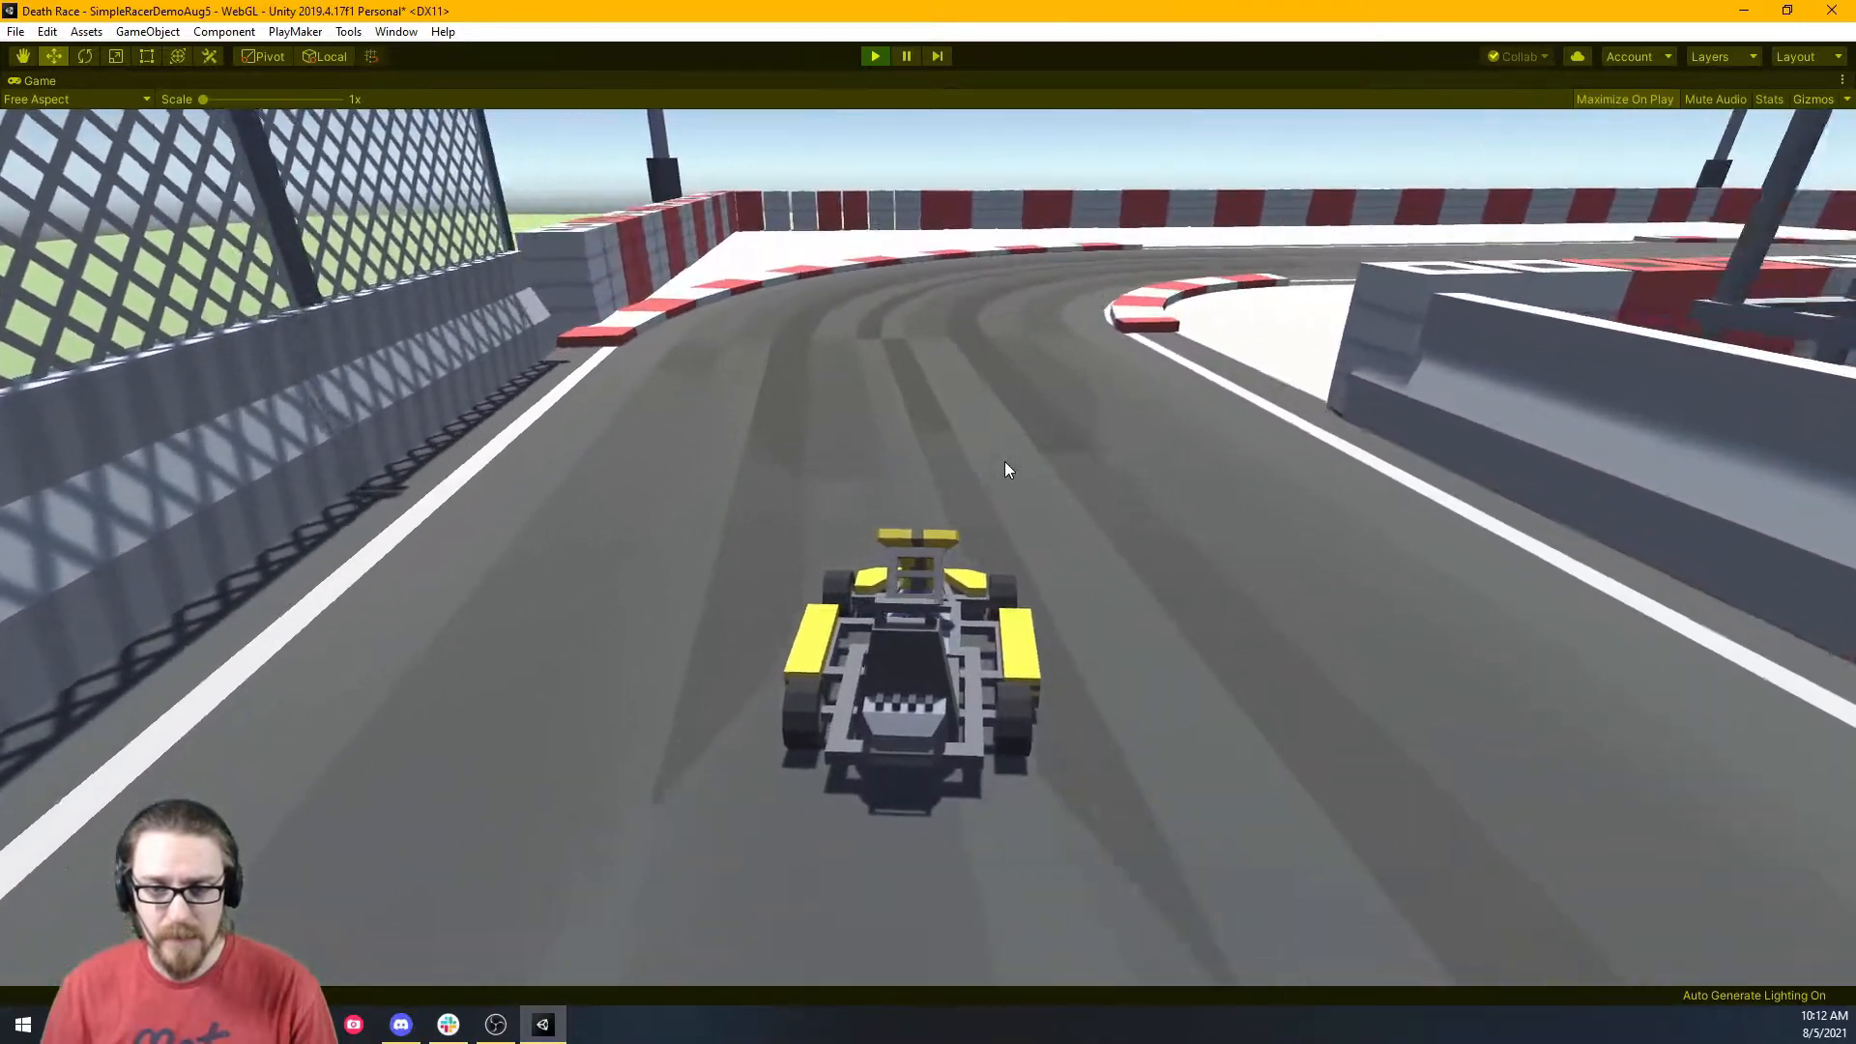
key("a")
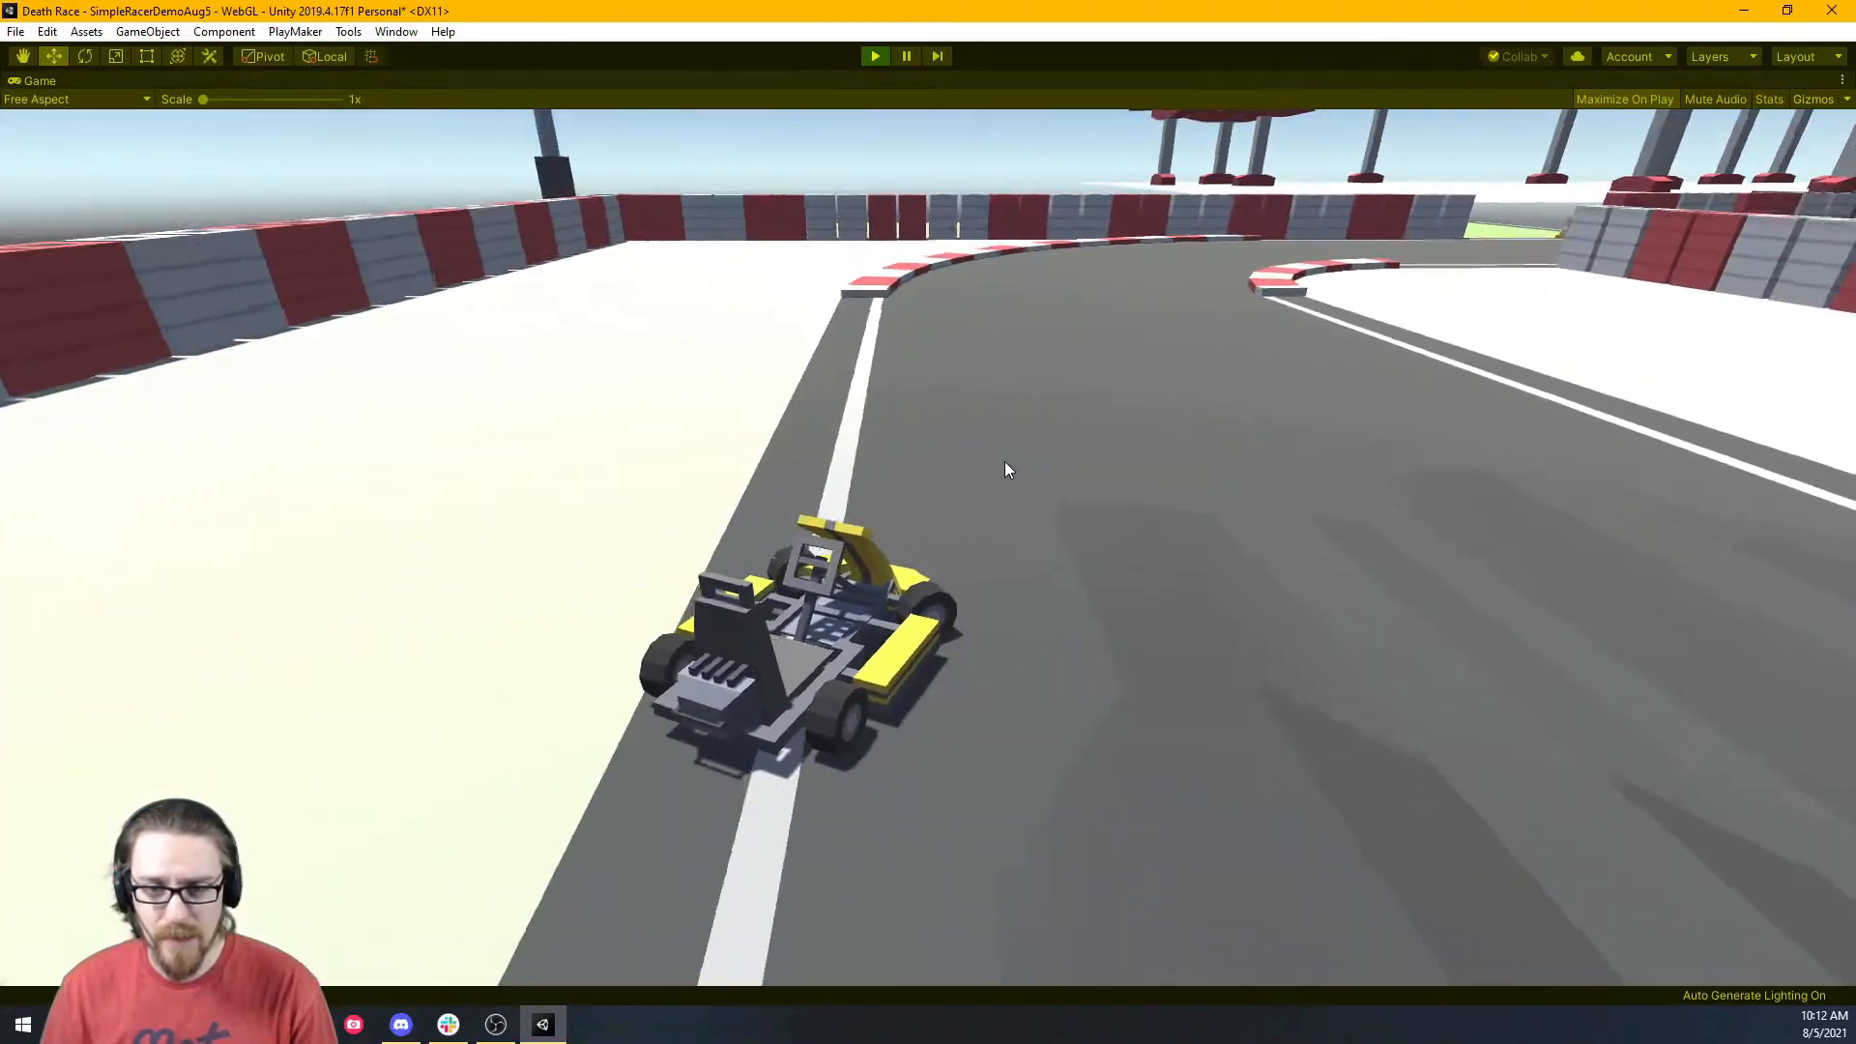
key("a")
key("d")
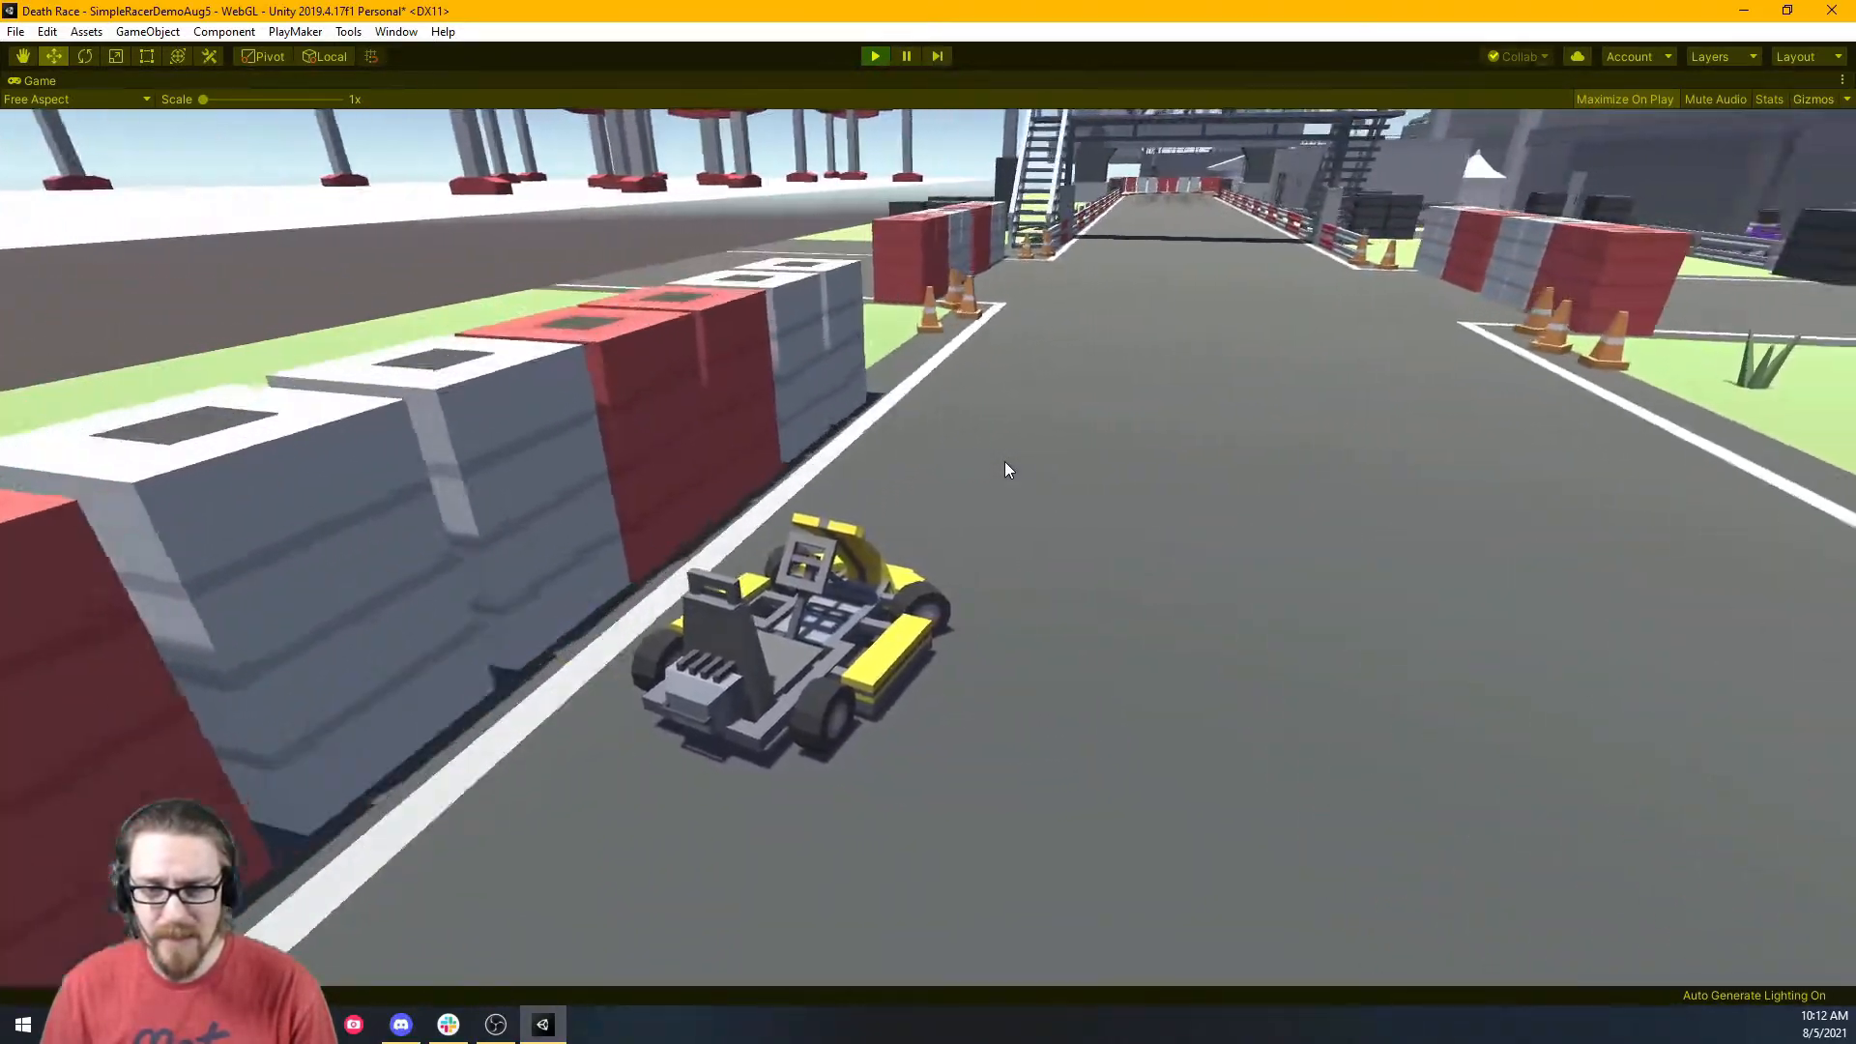
key("a")
key("d")
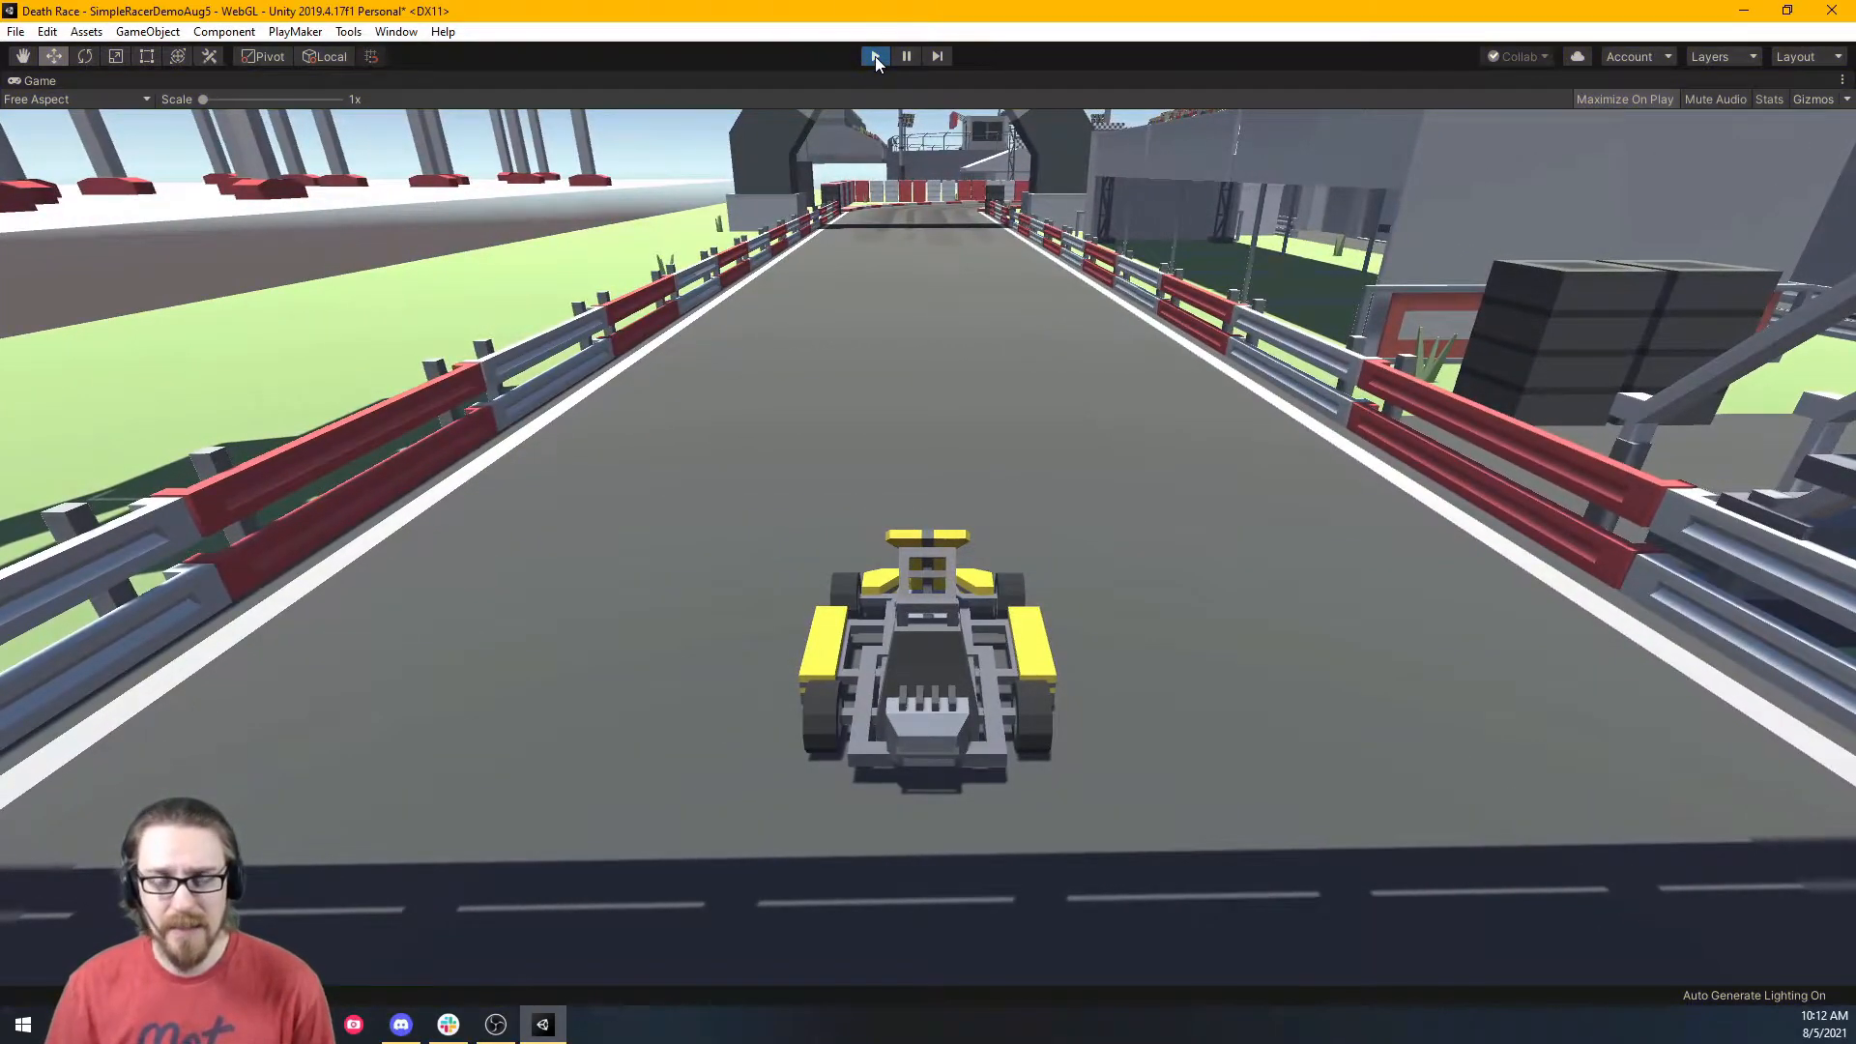
Stop play mode, change Front Wheel Turn's turnMultiplier from 180 to 90, and play again.
left_click(875, 56)
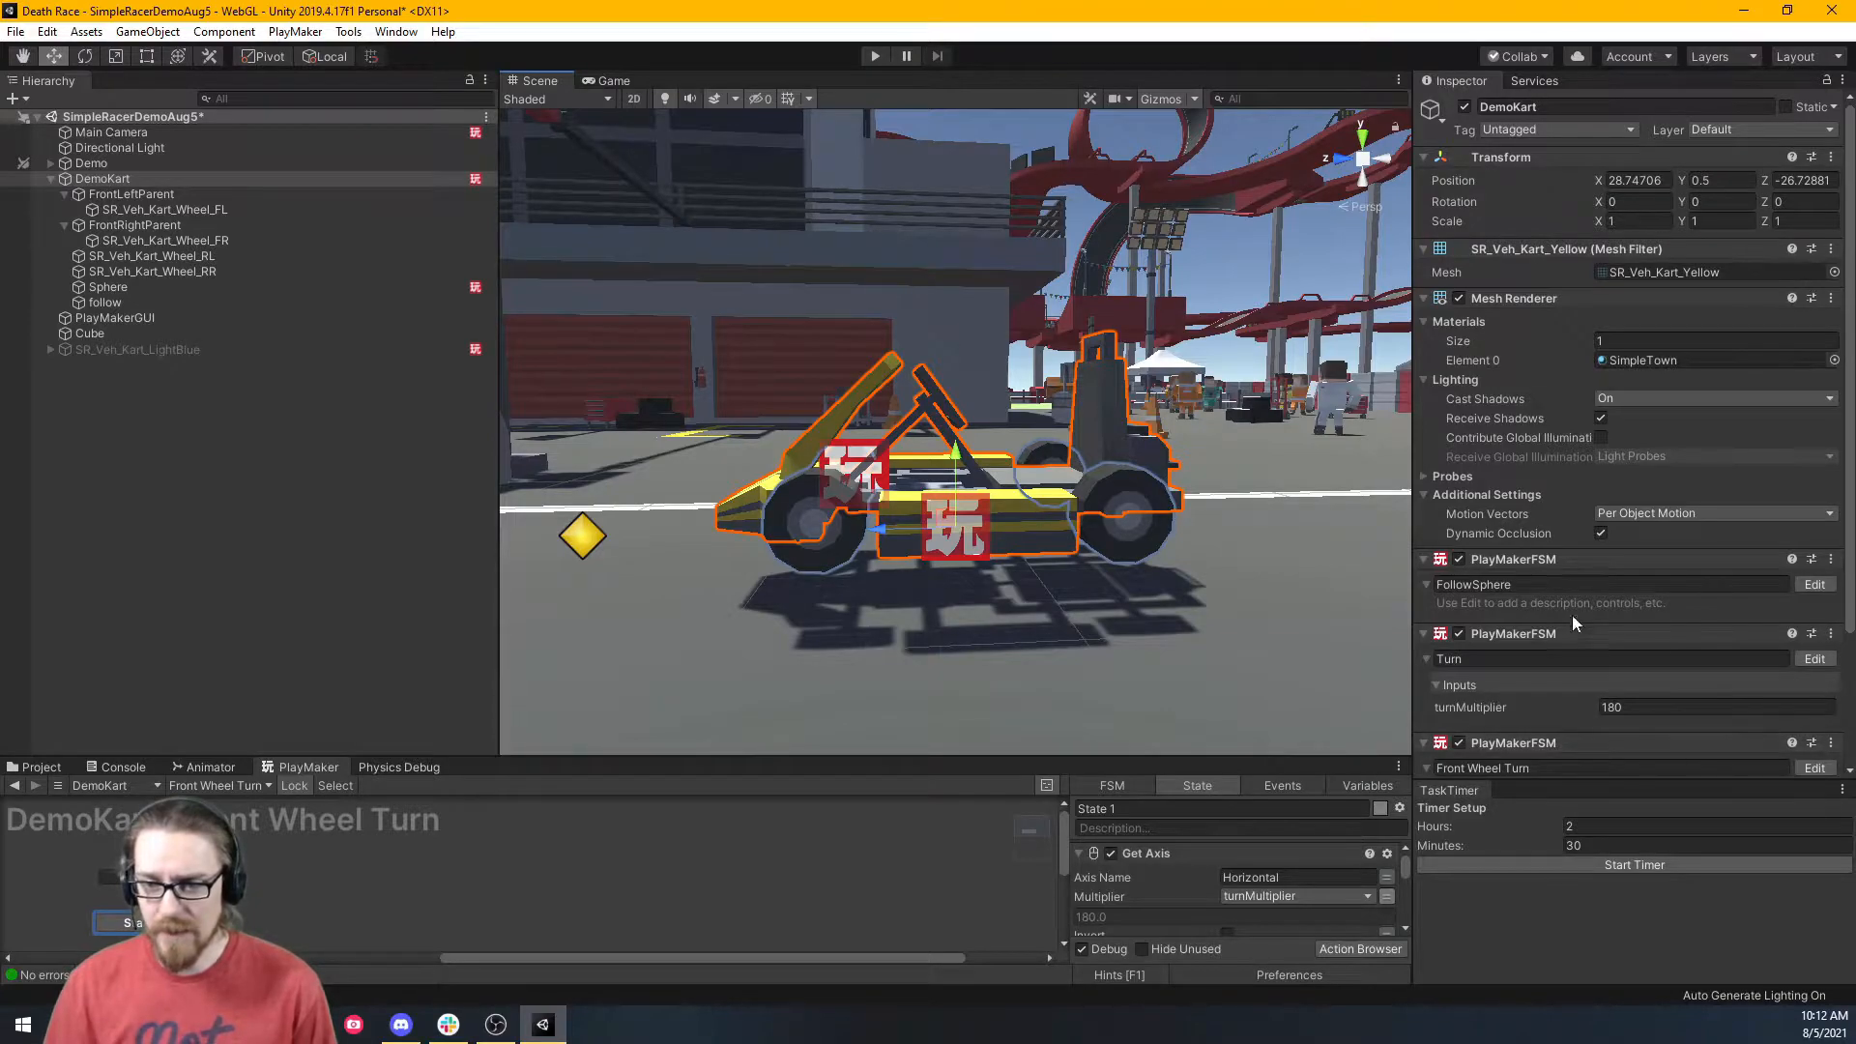
scroll(1532, 660, "down", 3)
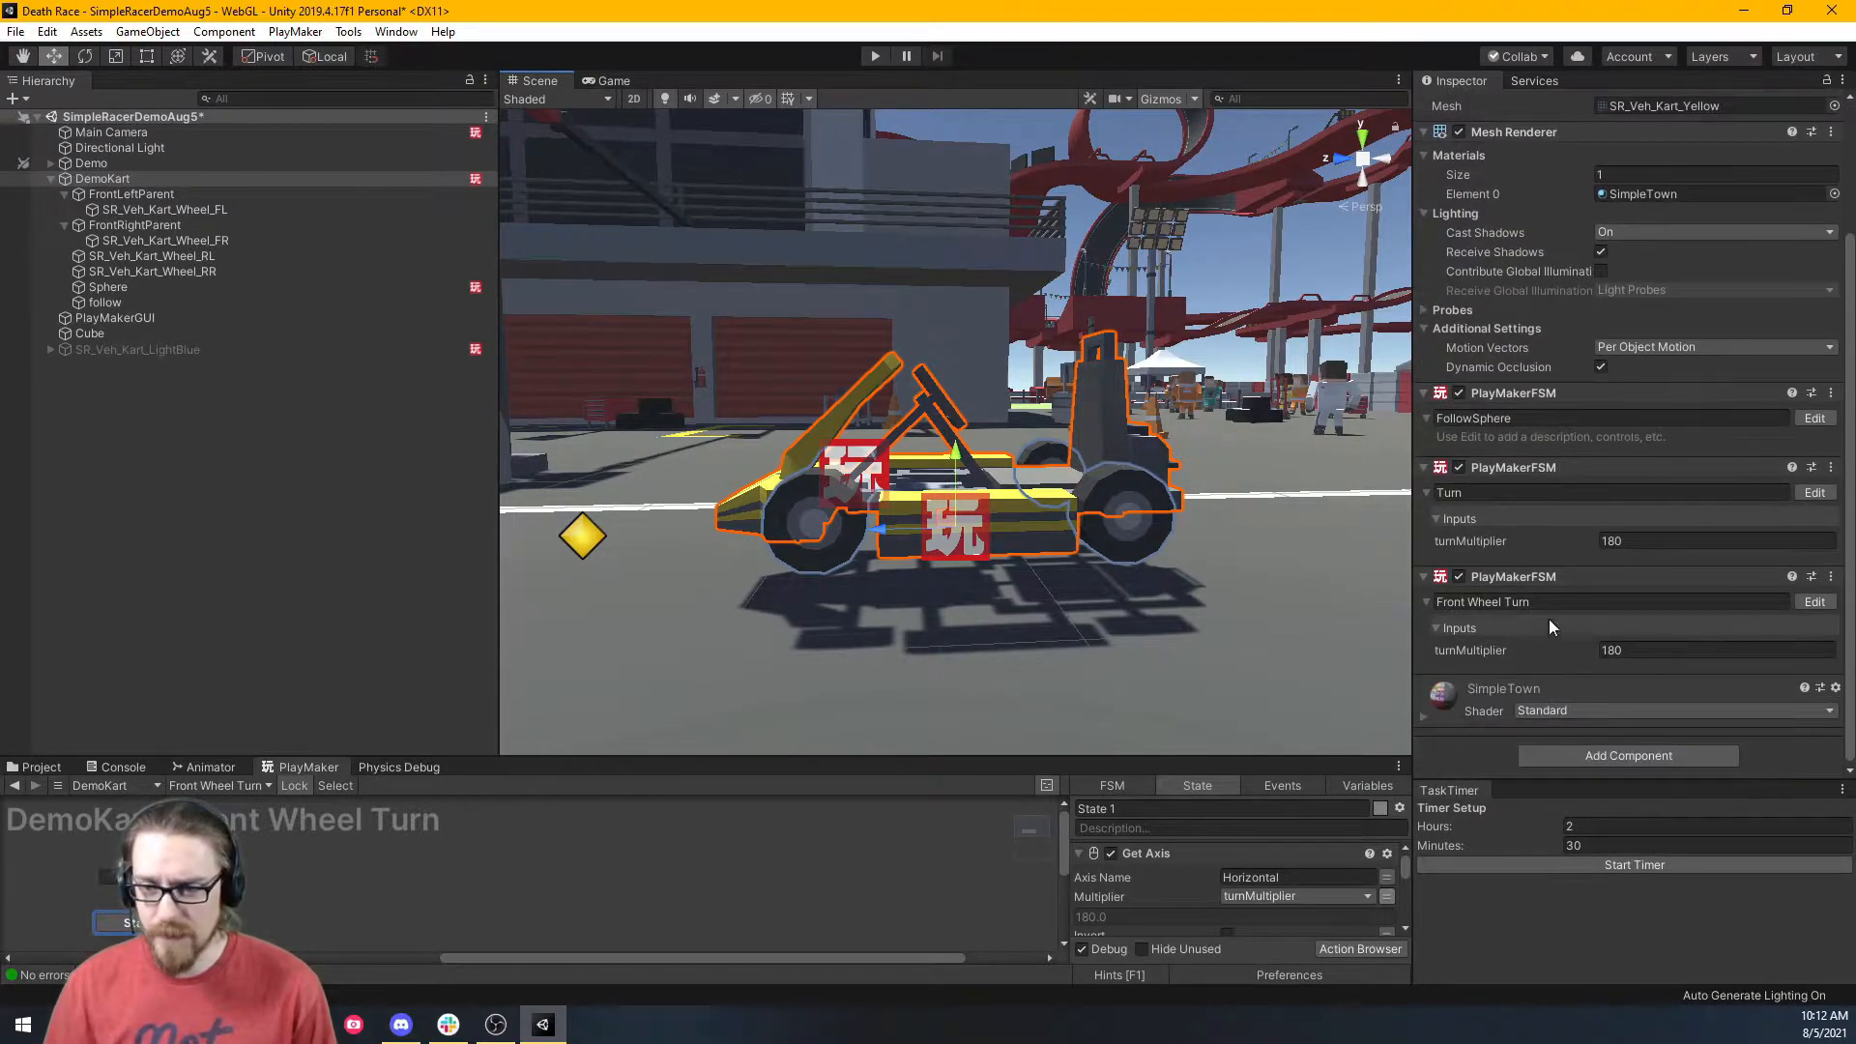
left_click(1639, 650)
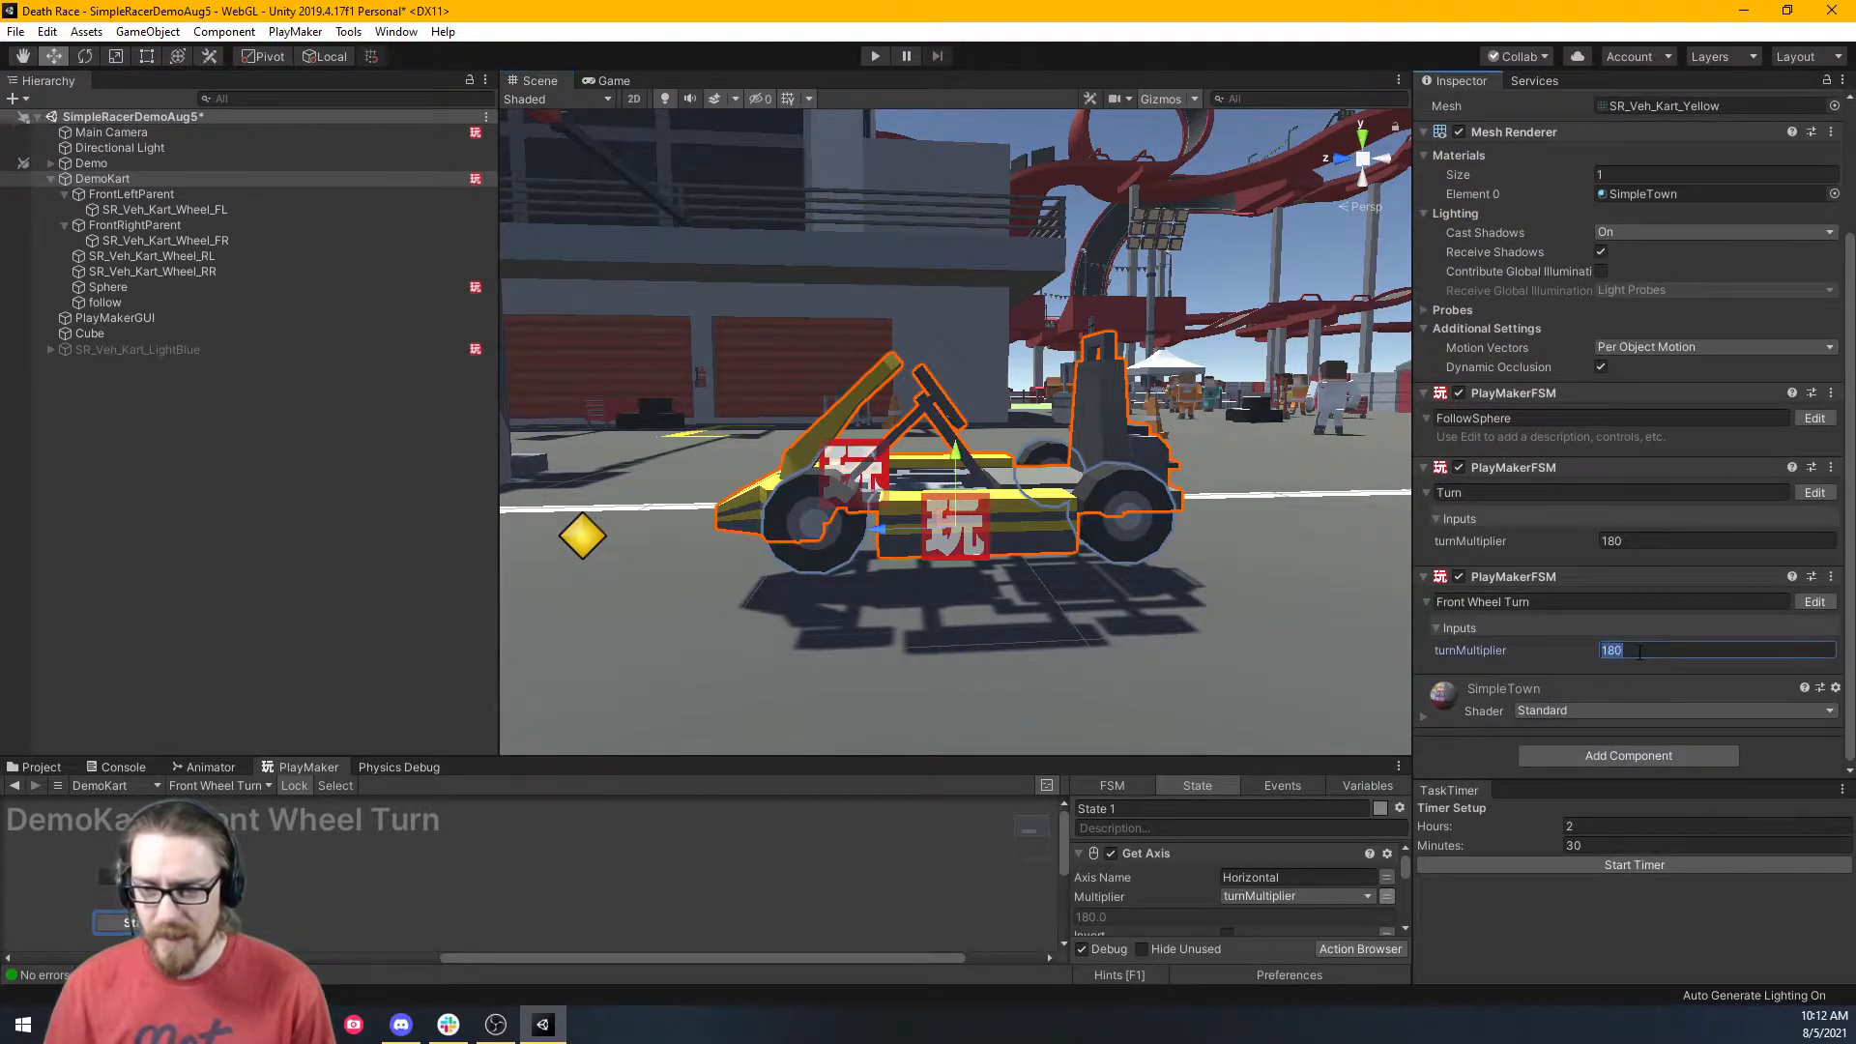
type("9")
key("Return")
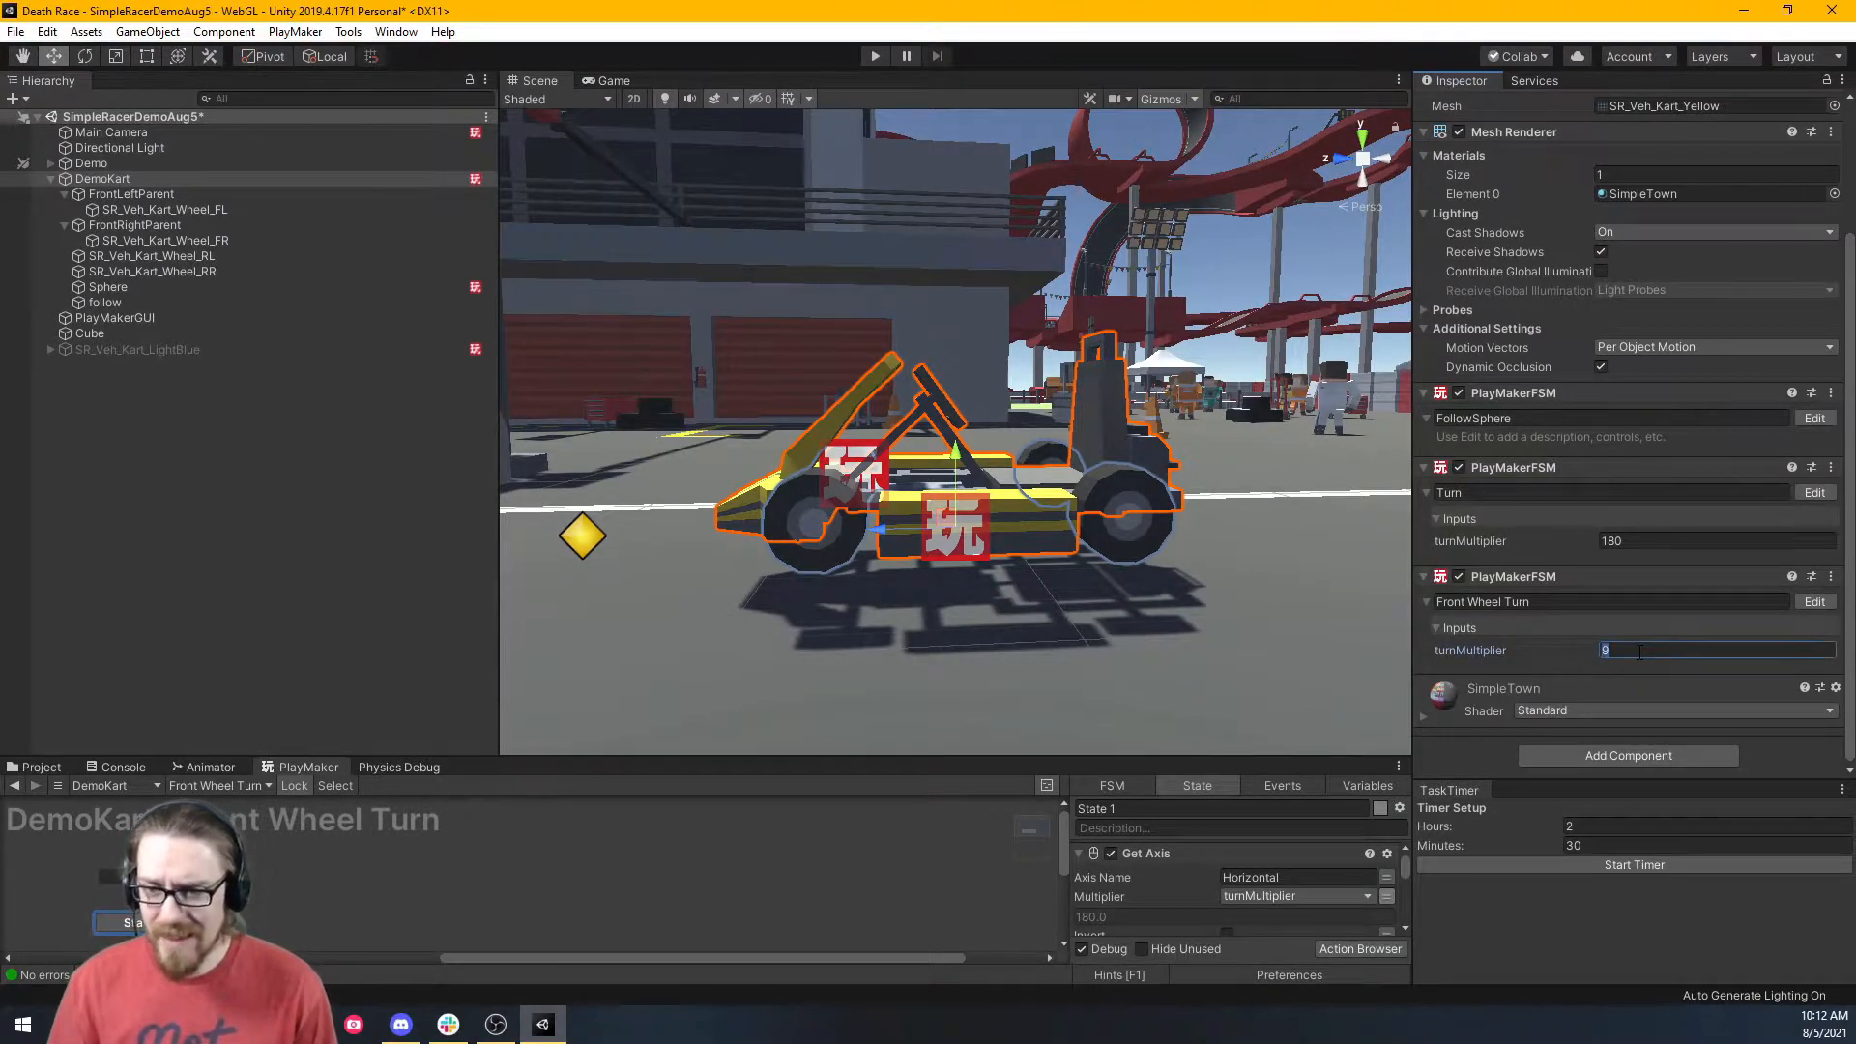
type("90")
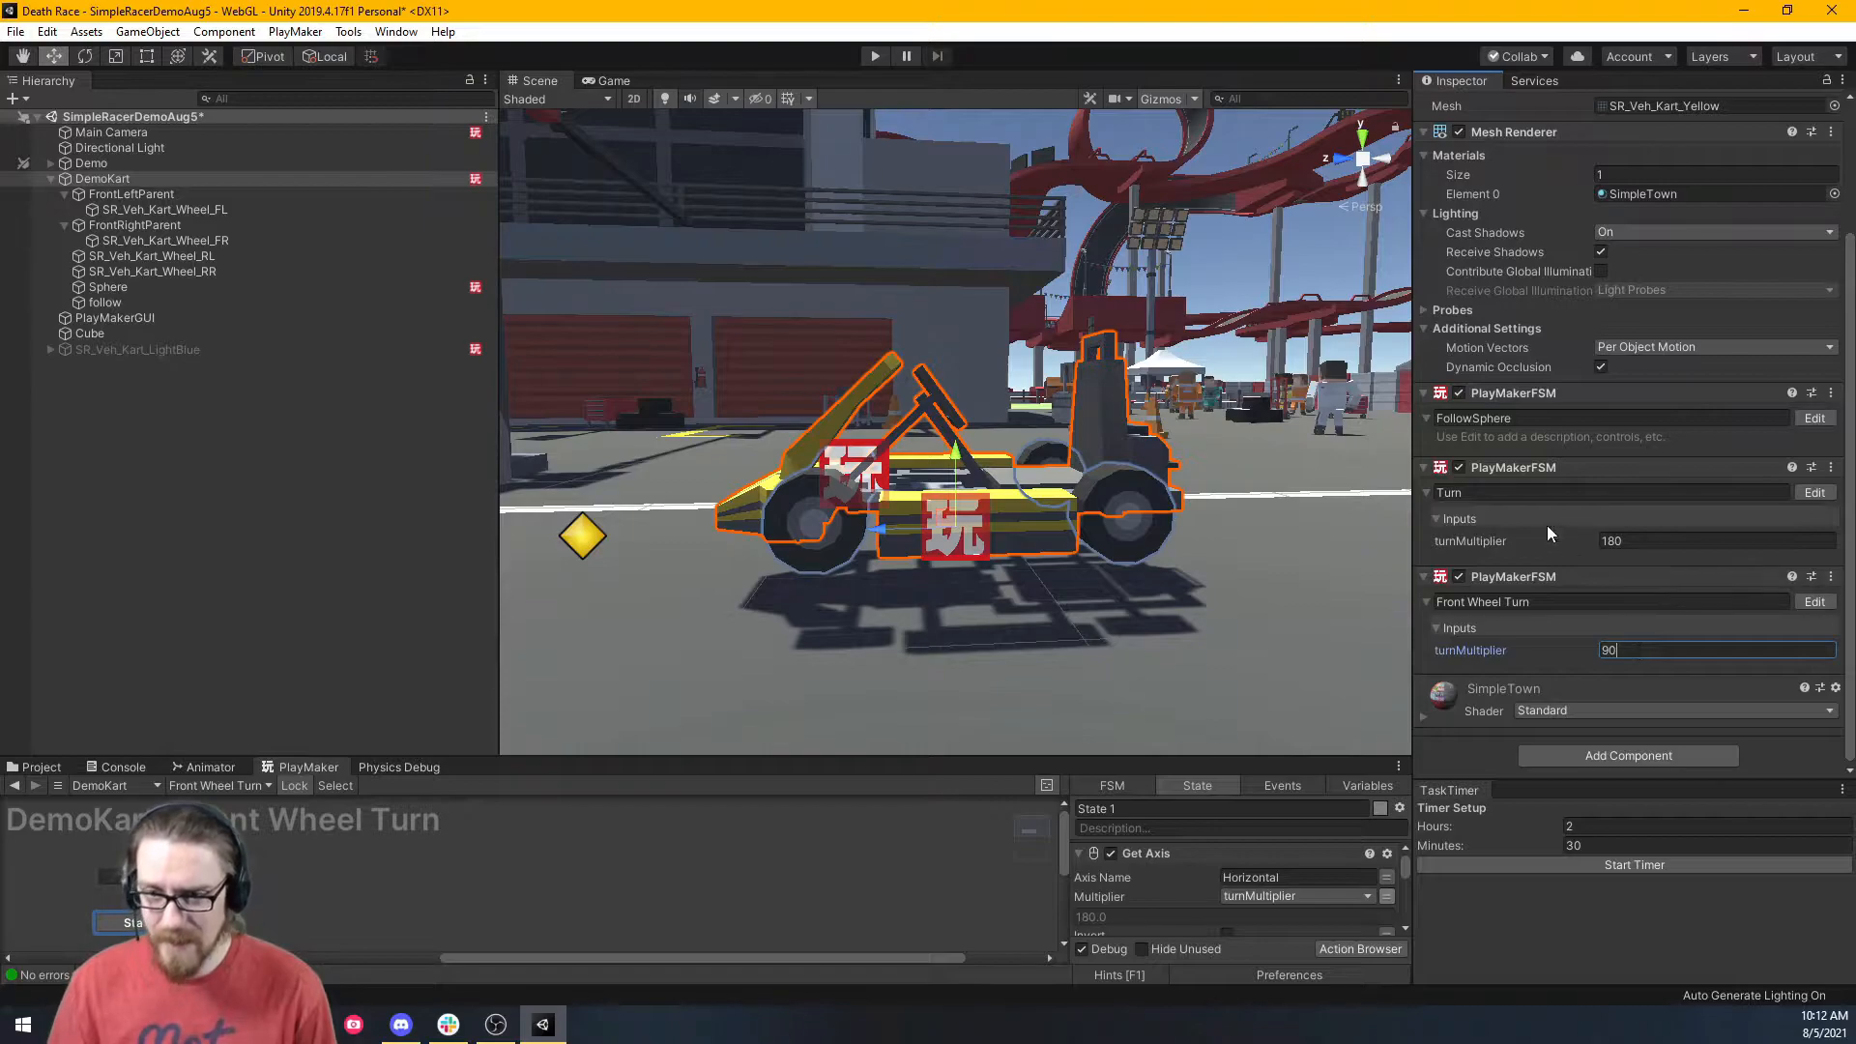
left_click(1632, 540)
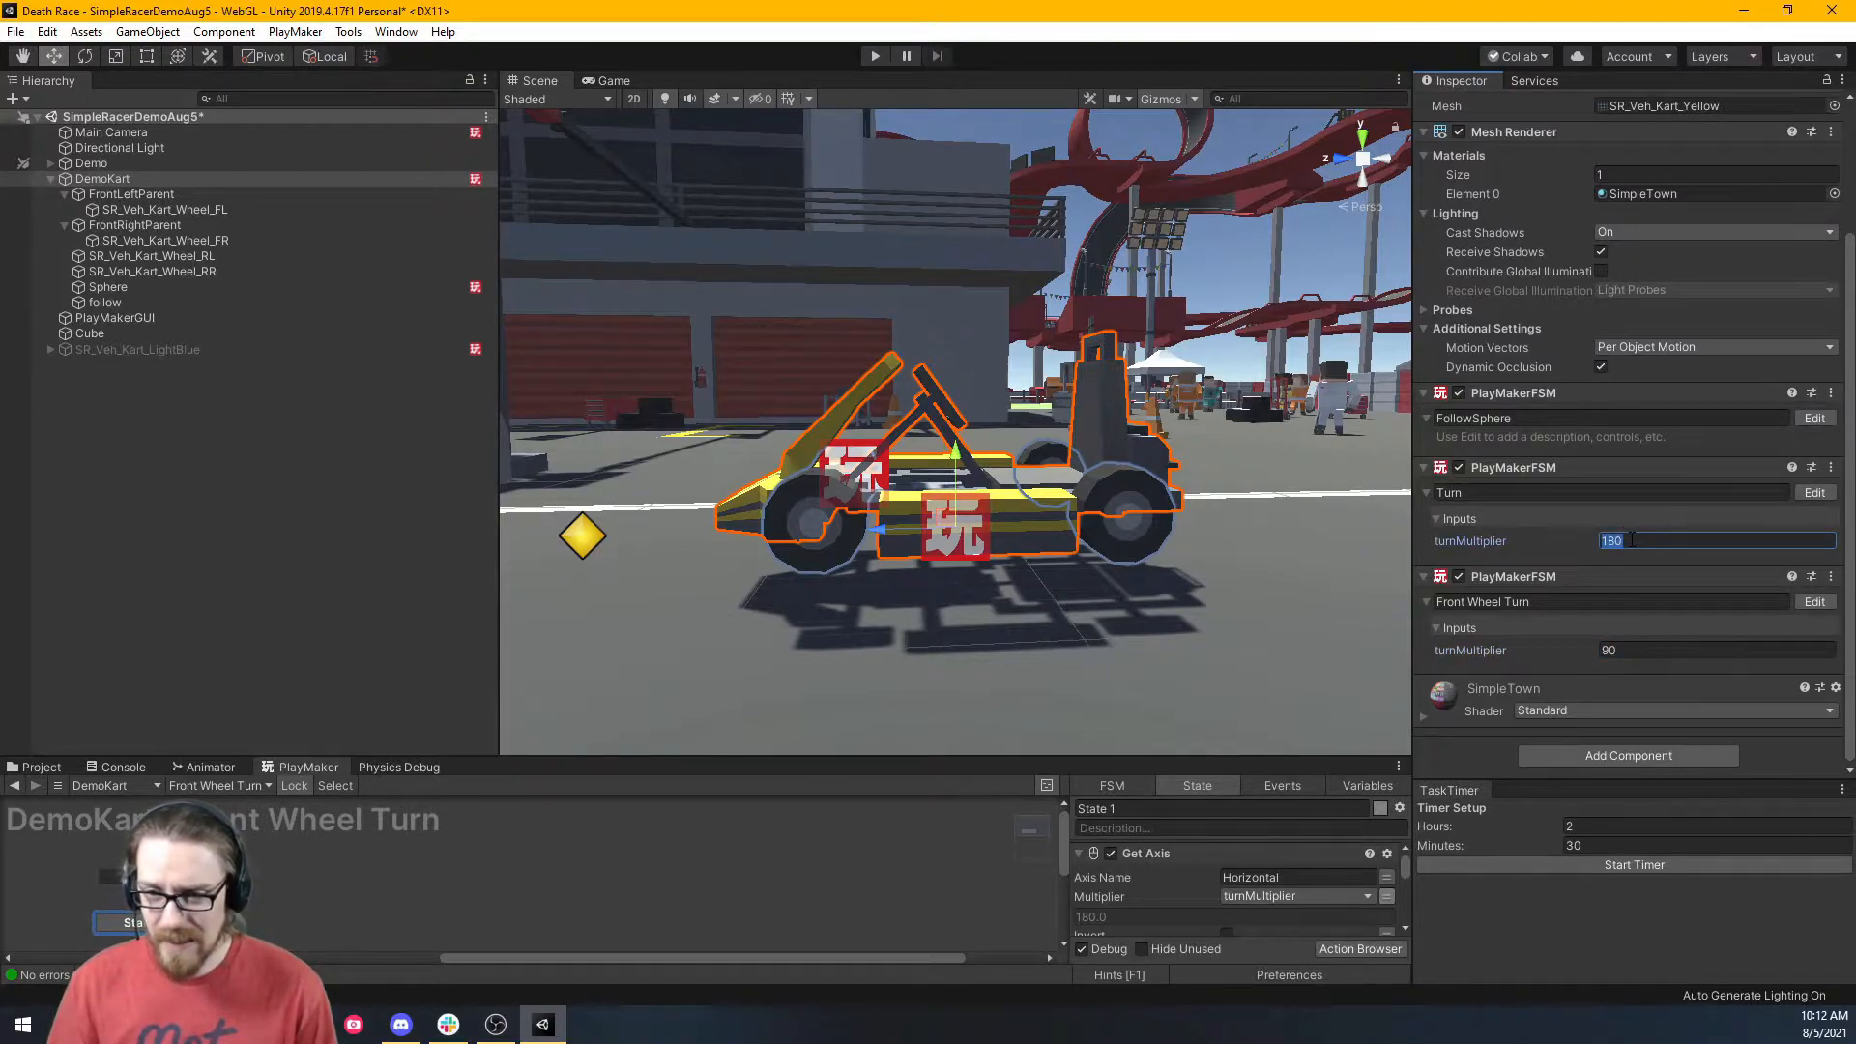
left_click(877, 52)
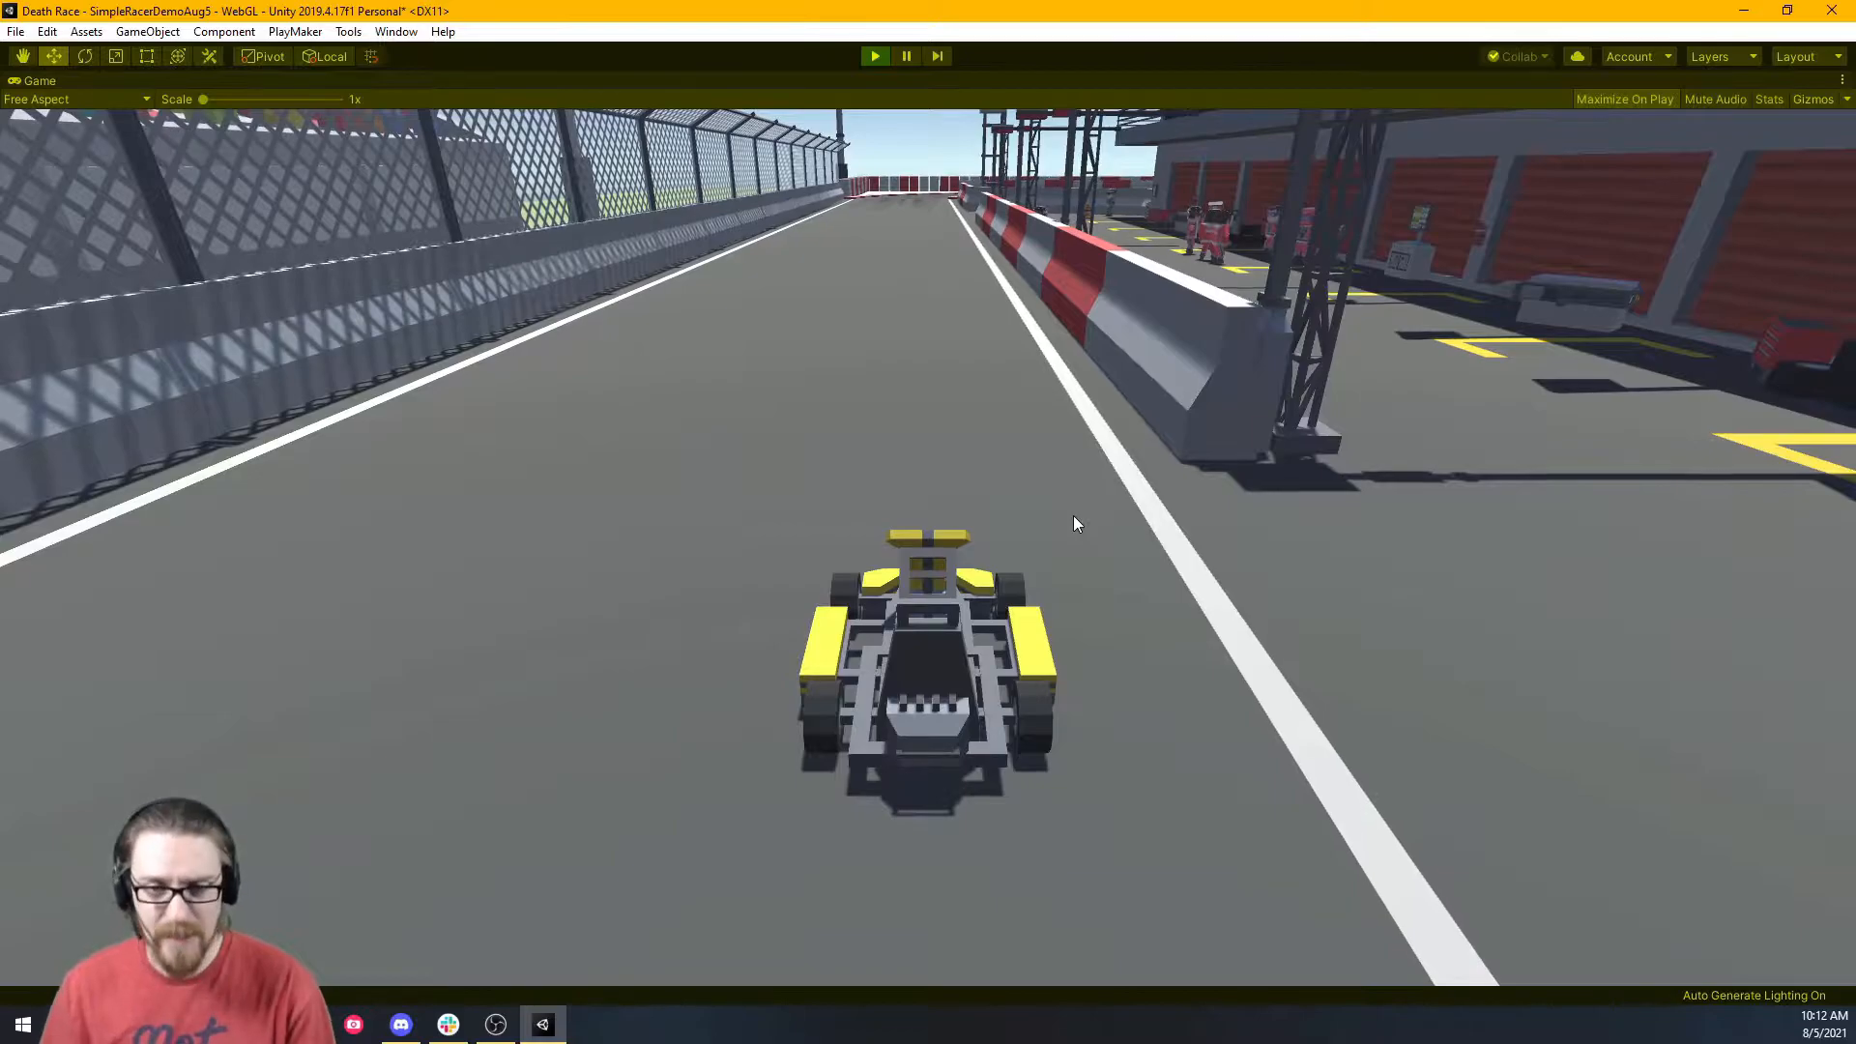
Drive the kart down the track, weaving left and right into a hard right bend.
key("w")
key("a")
key("d")
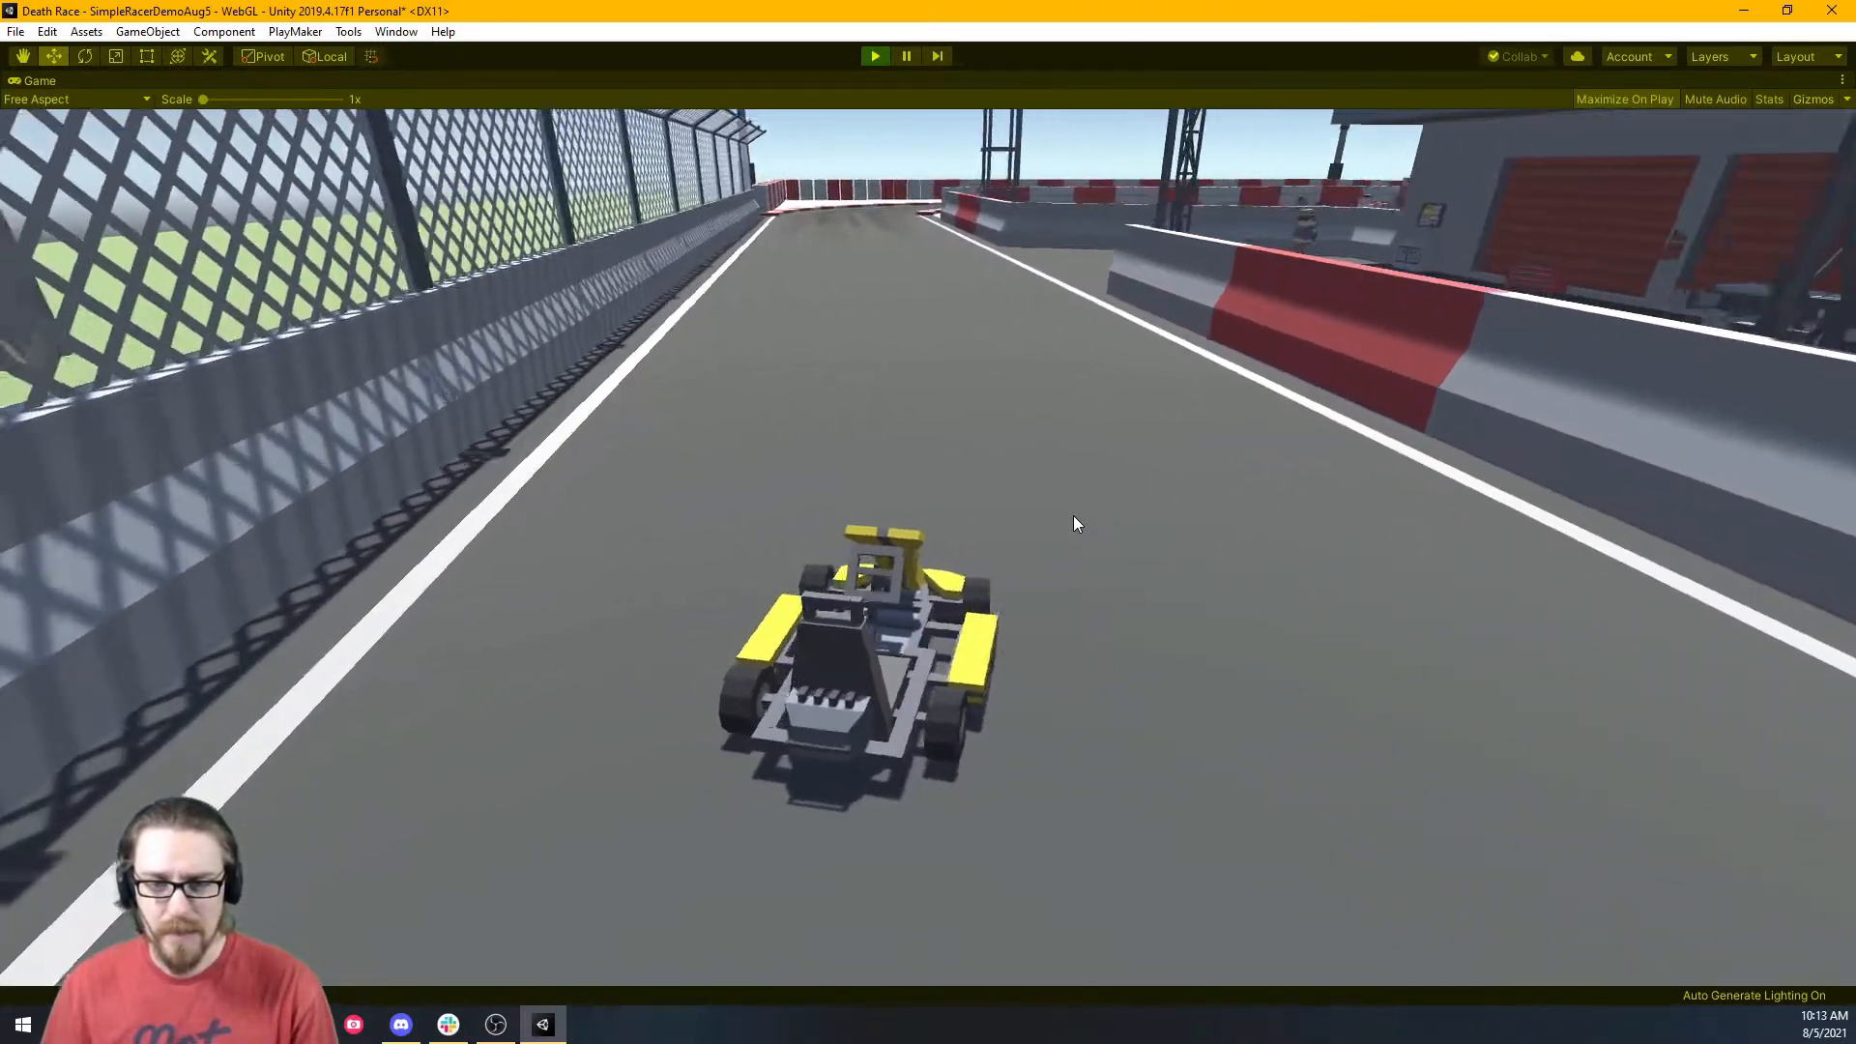
key("a")
key("d")
key("a")
key("d")
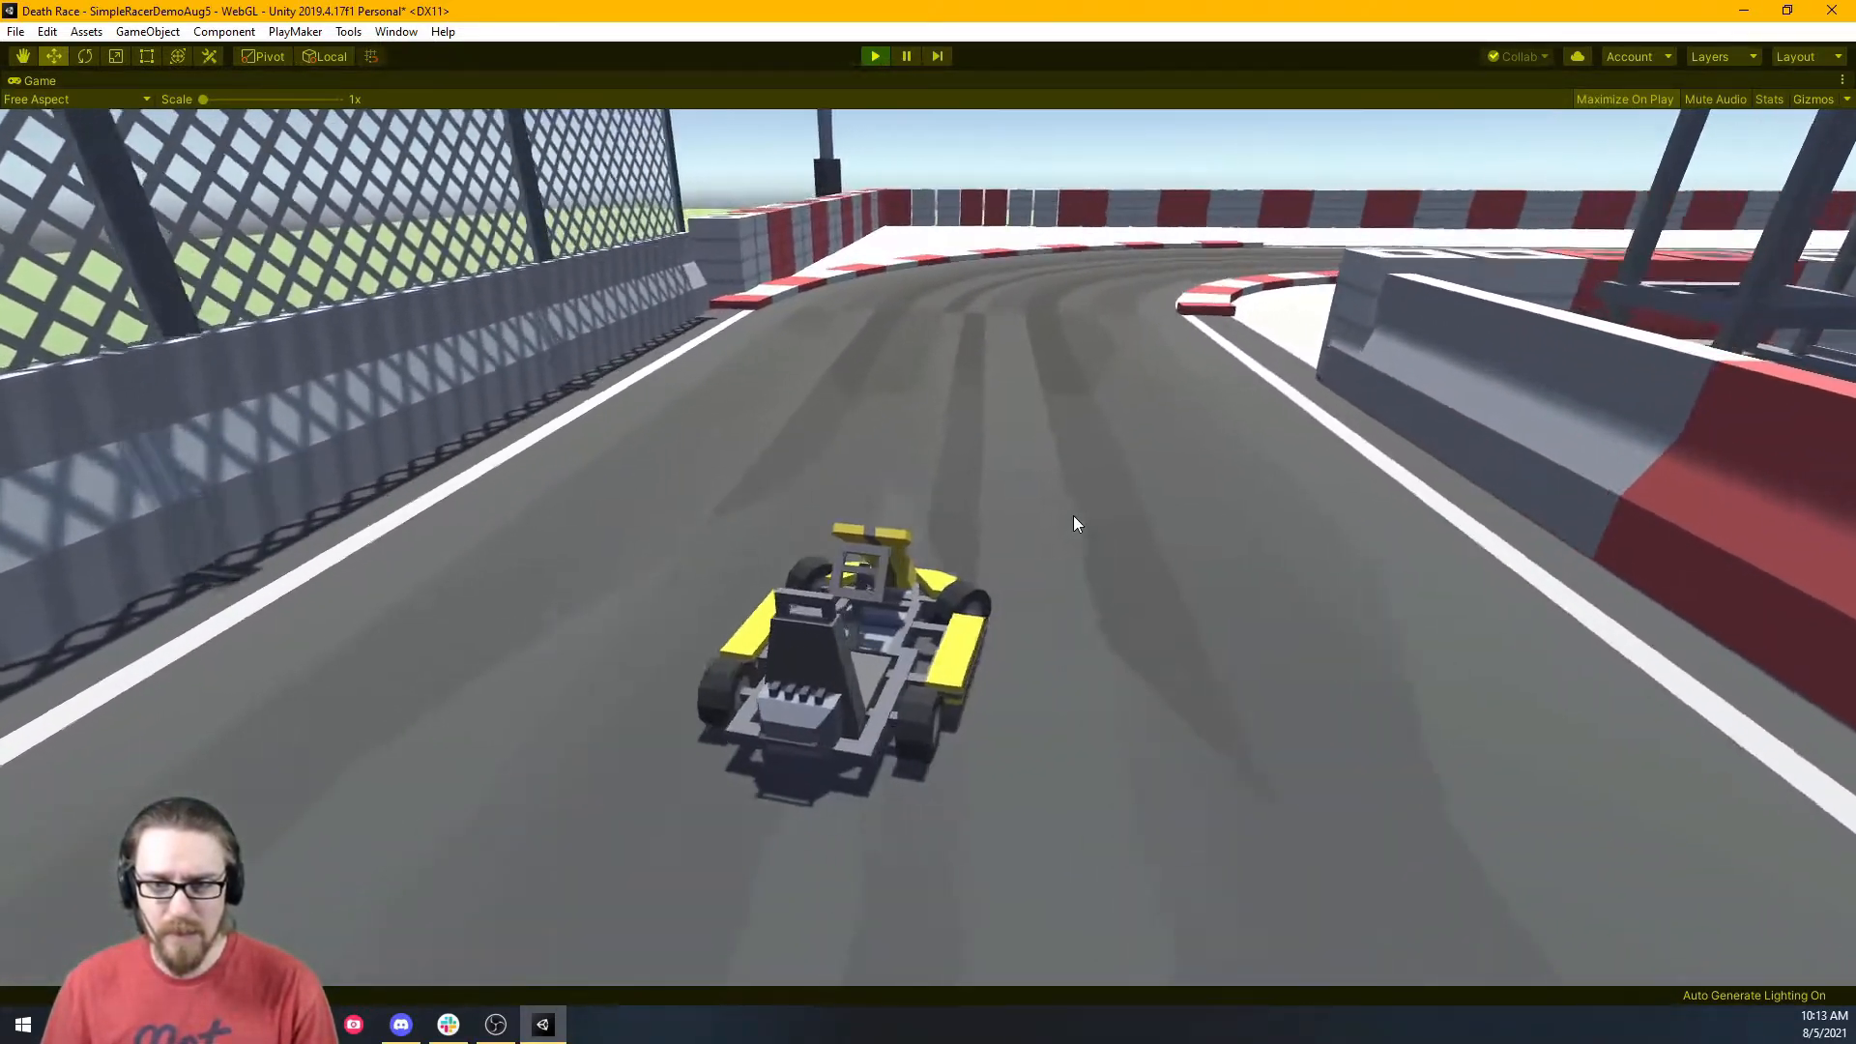
key("d")
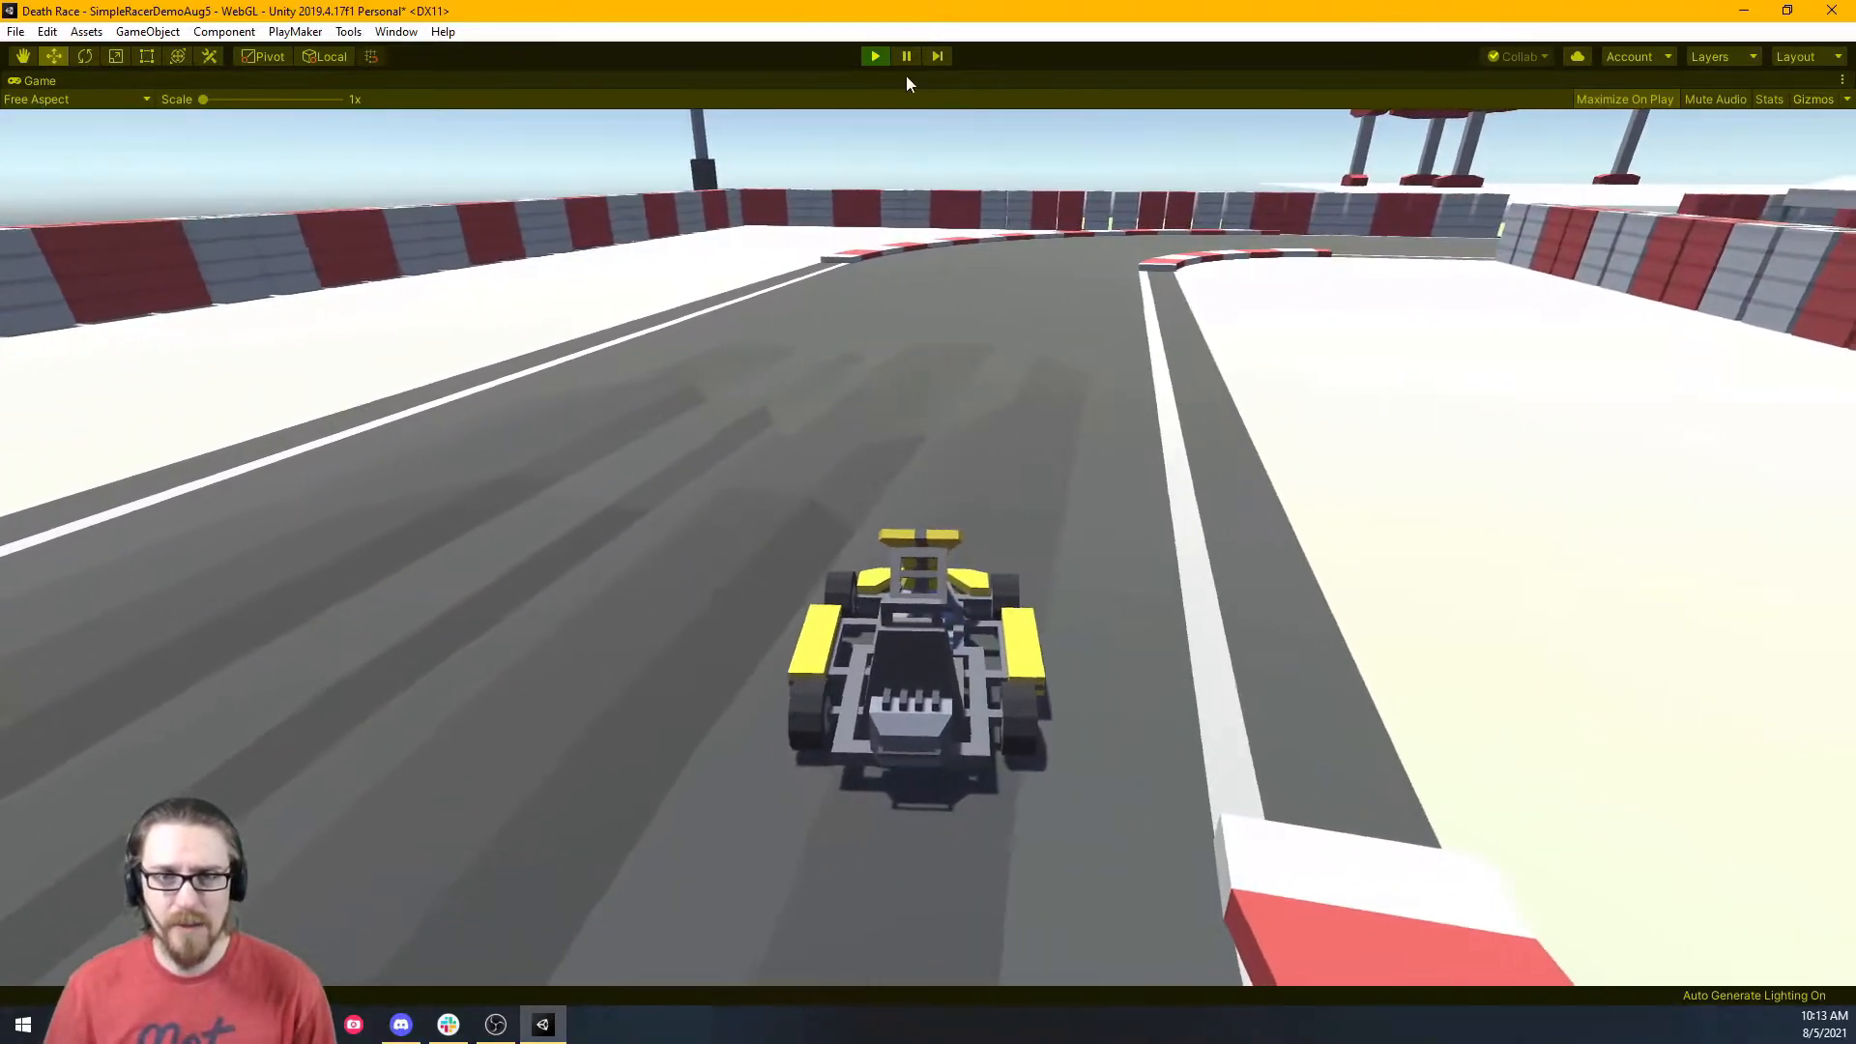
Stop the game, adjust the turnMultiplier value, and restart play mode.
left_click(874, 56)
left_click(1643, 611)
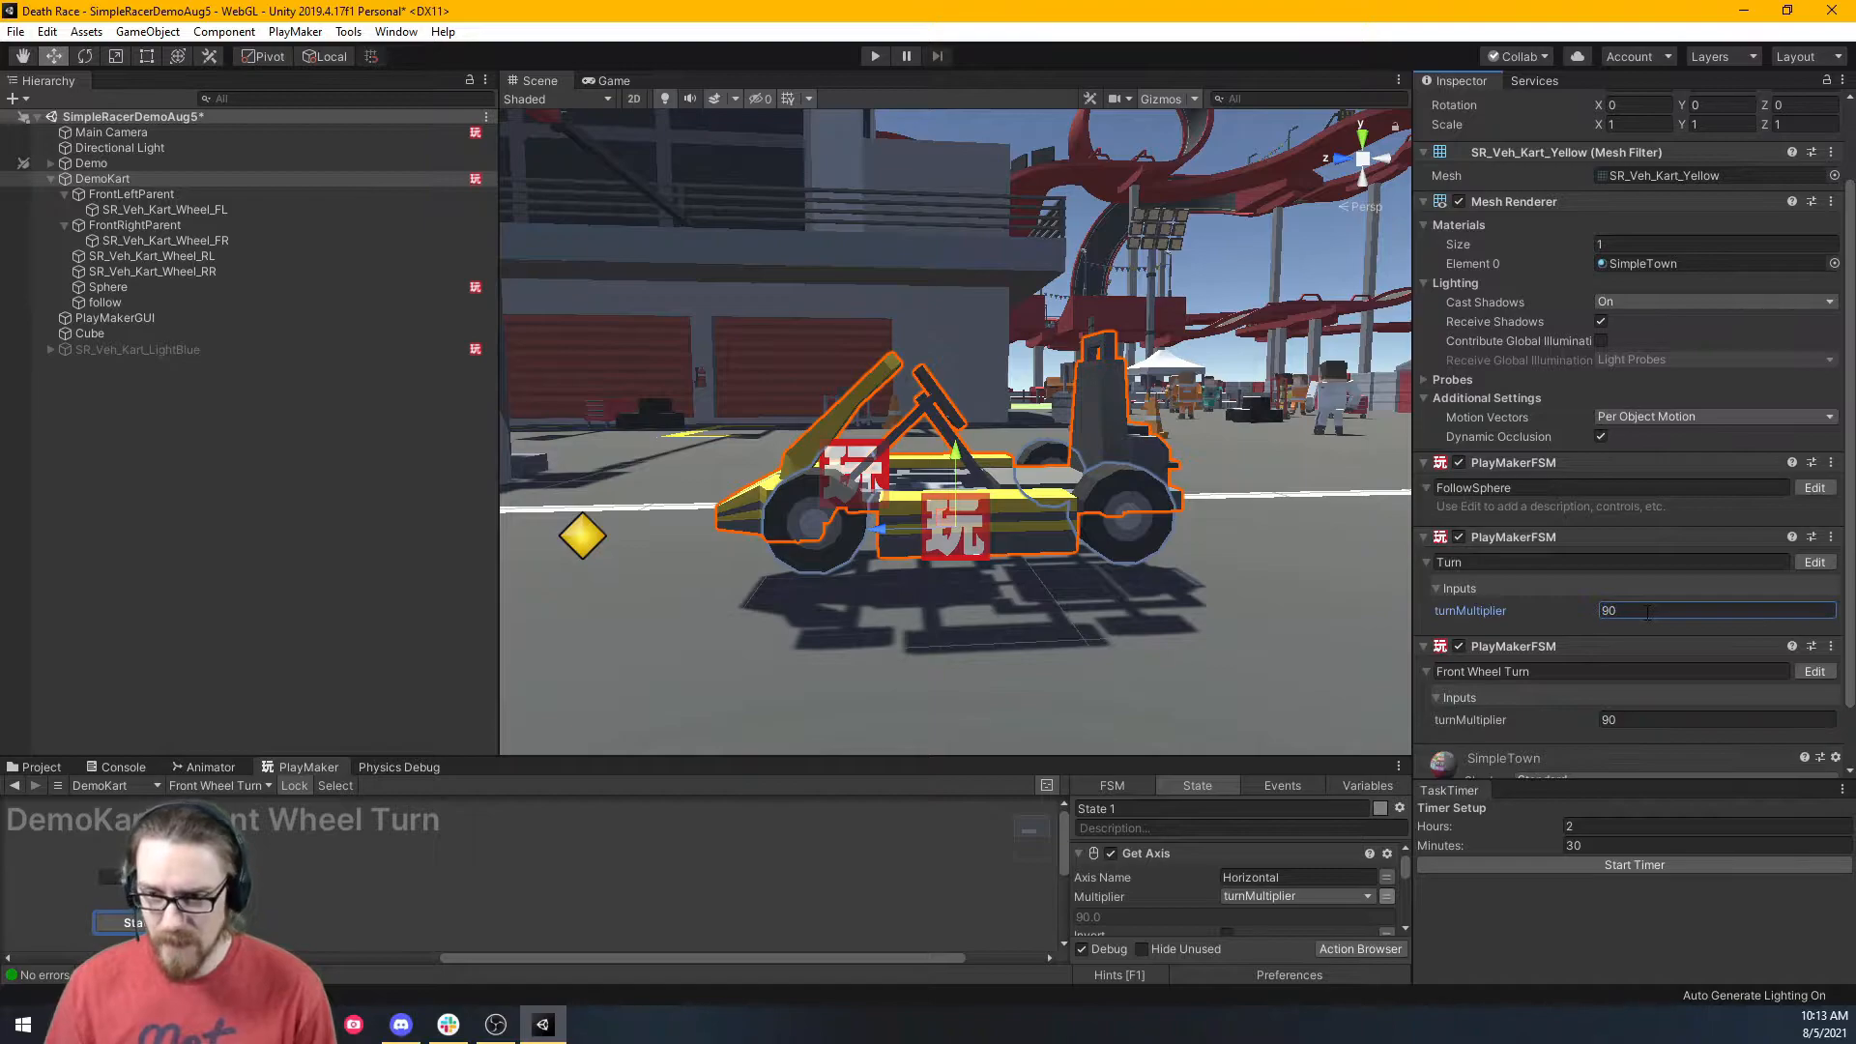
left_click(871, 58)
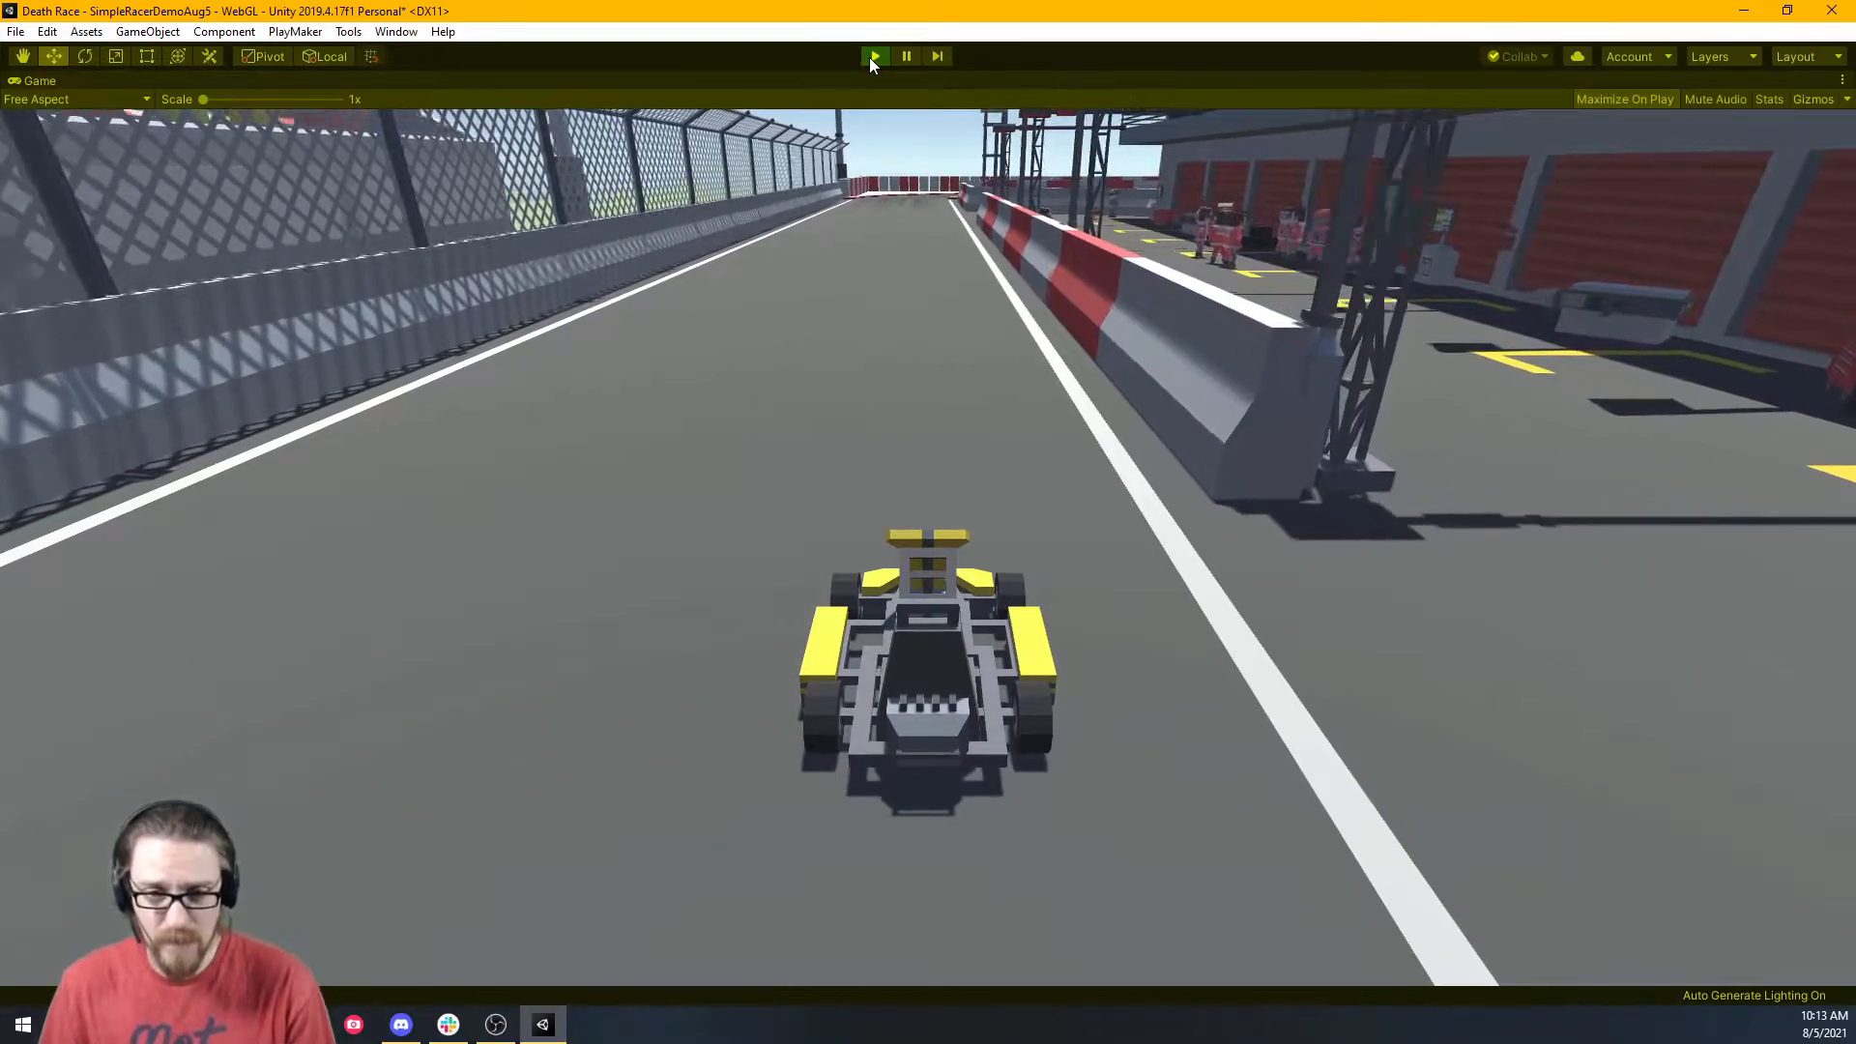
Drive the kart through the curves, under the bridge and past the cones.
key("w")
key("a")
key("a")
key("d")
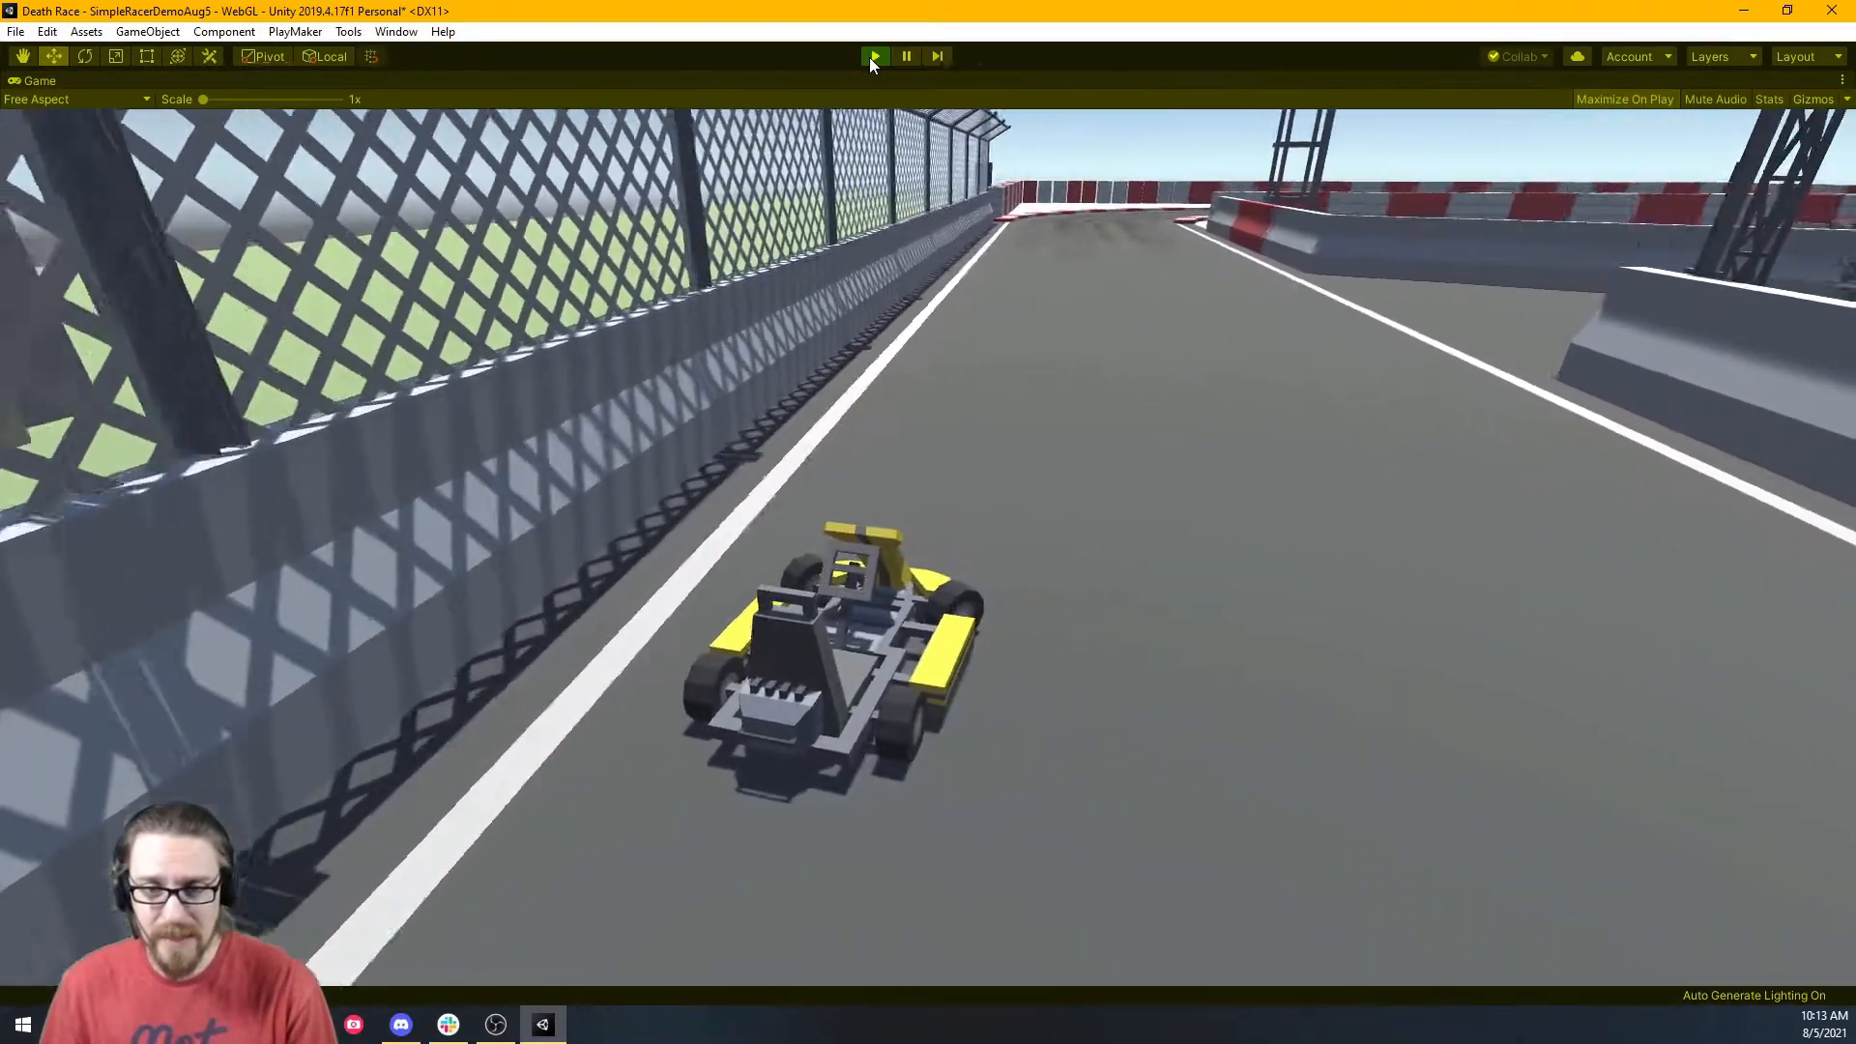
key("a")
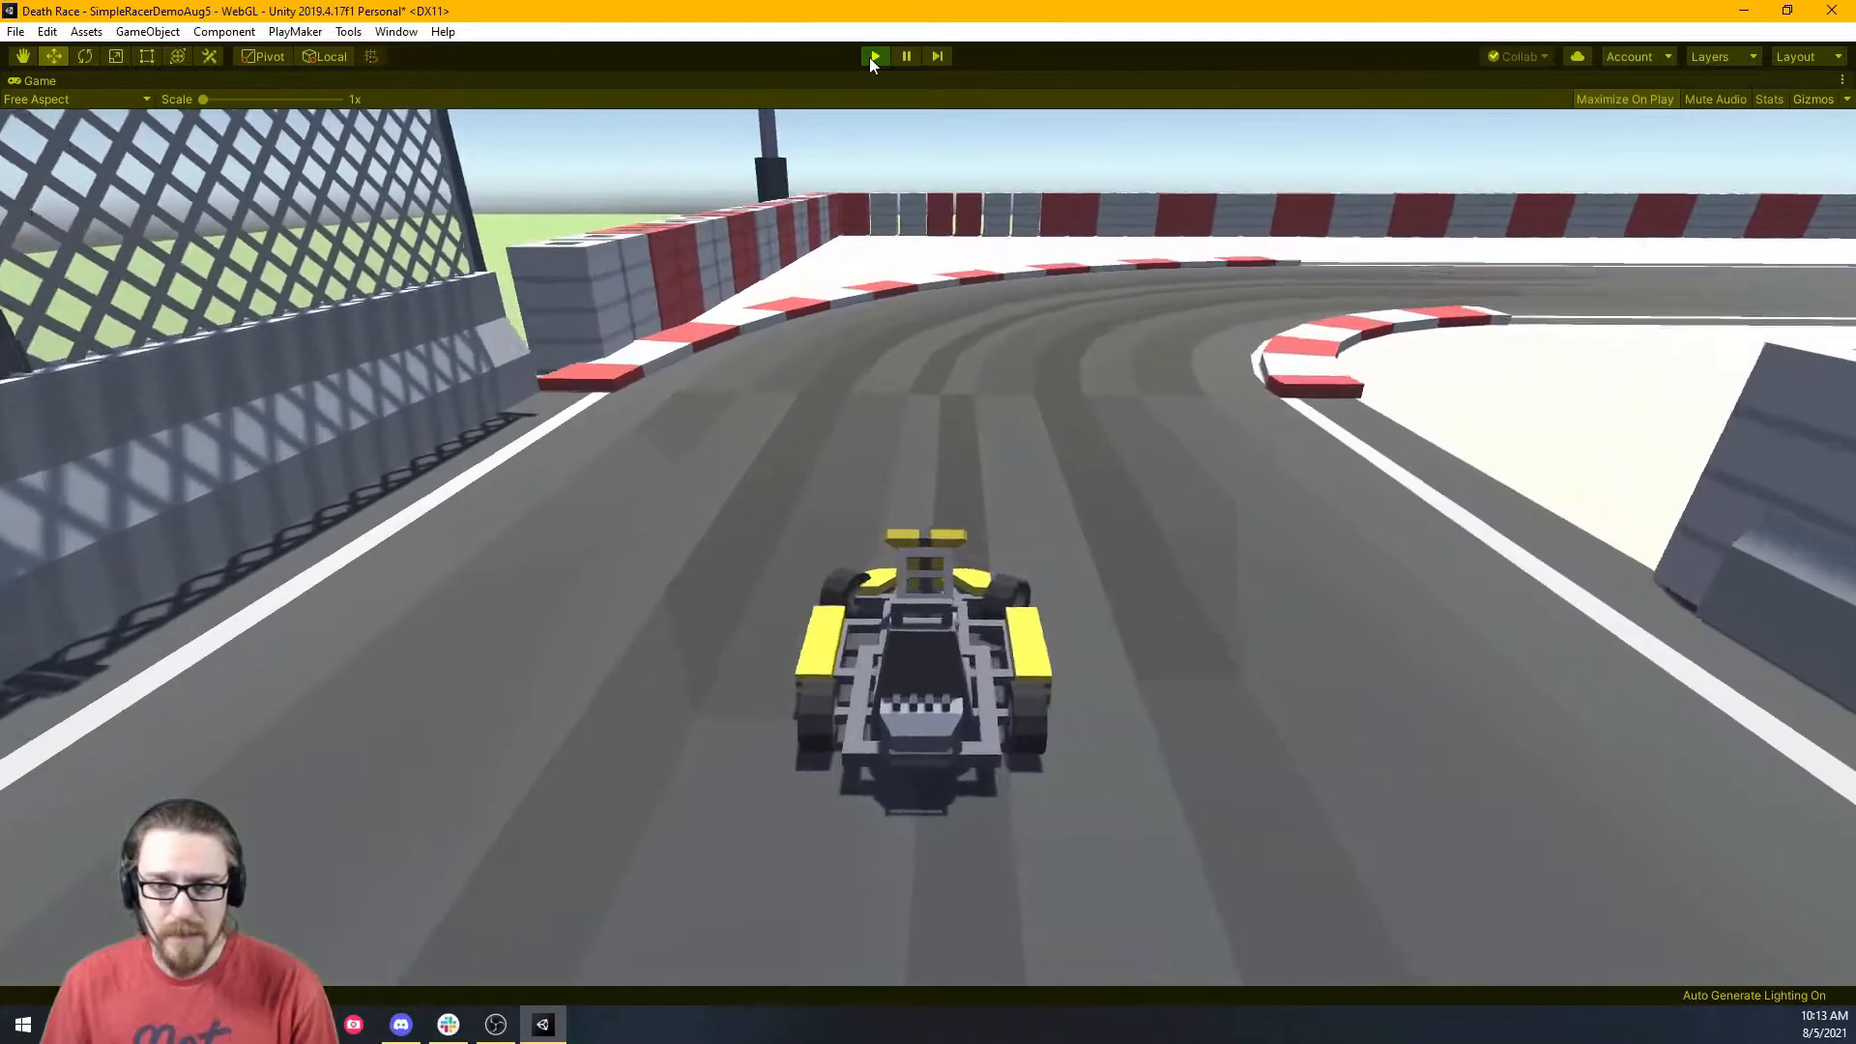
key("d")
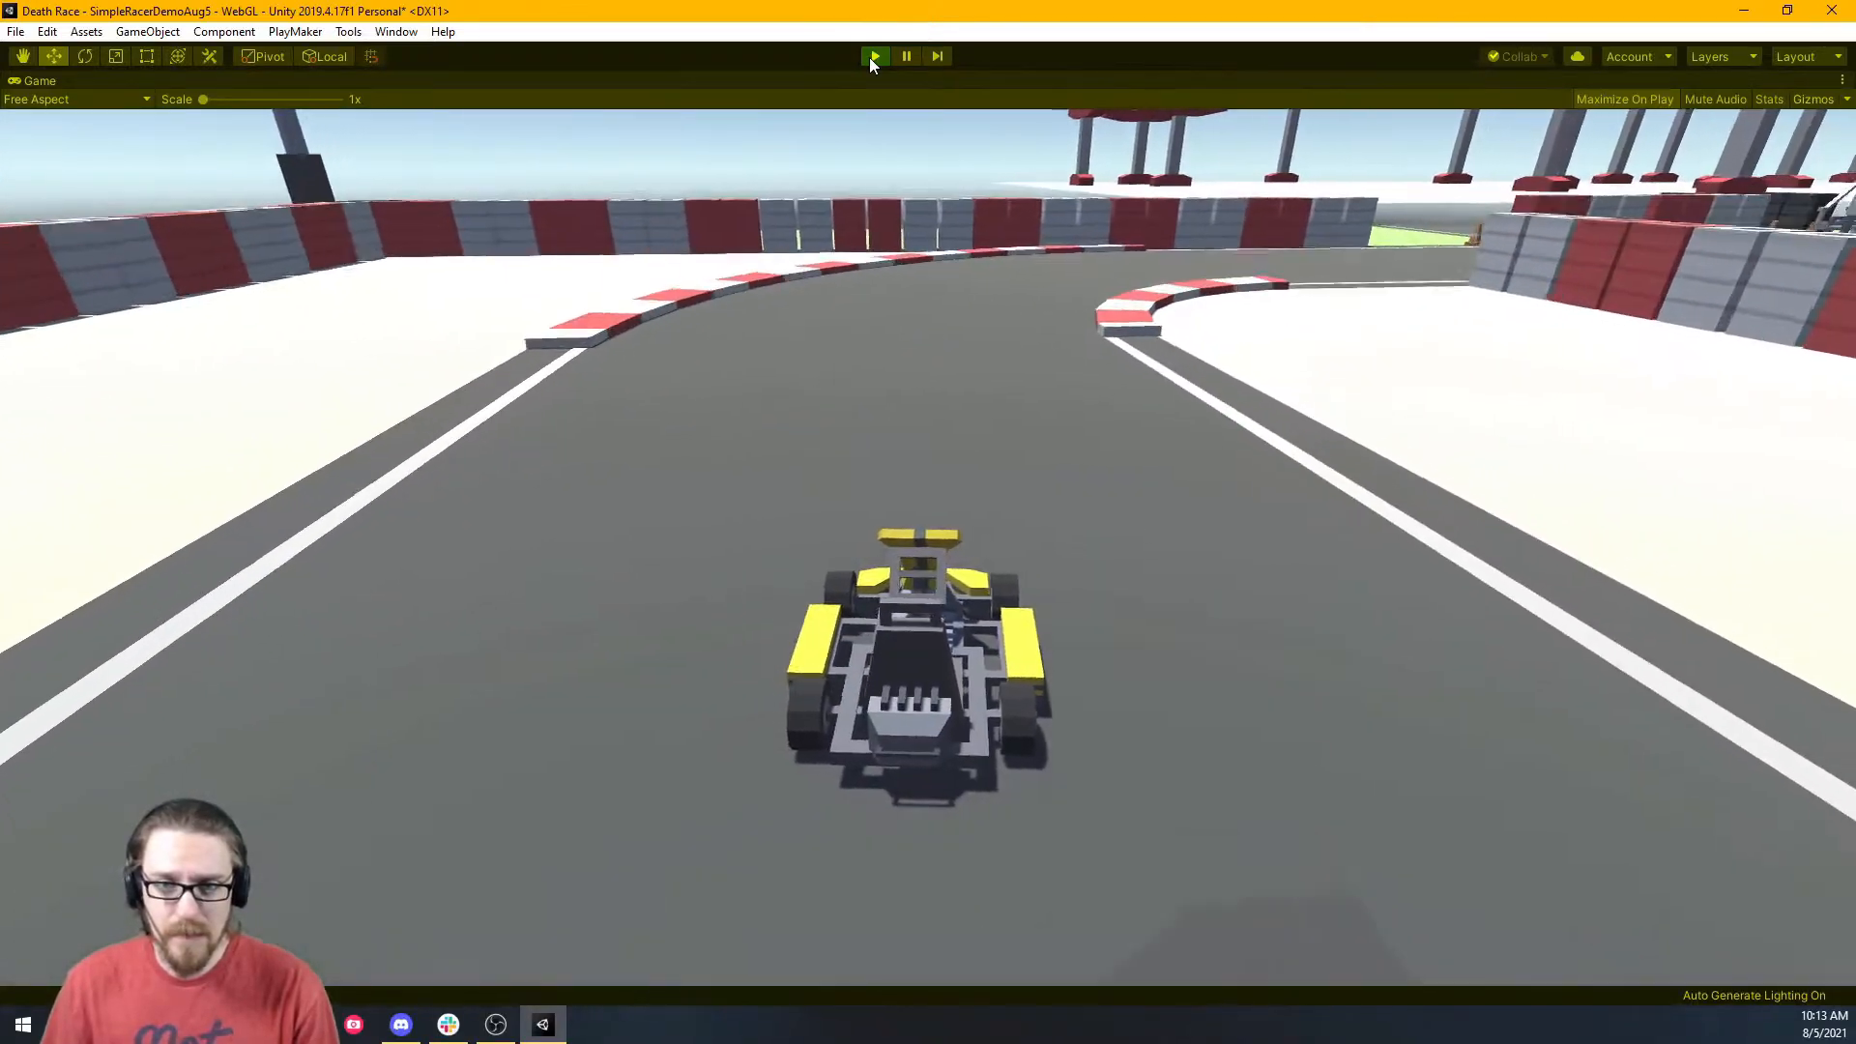
key("d")
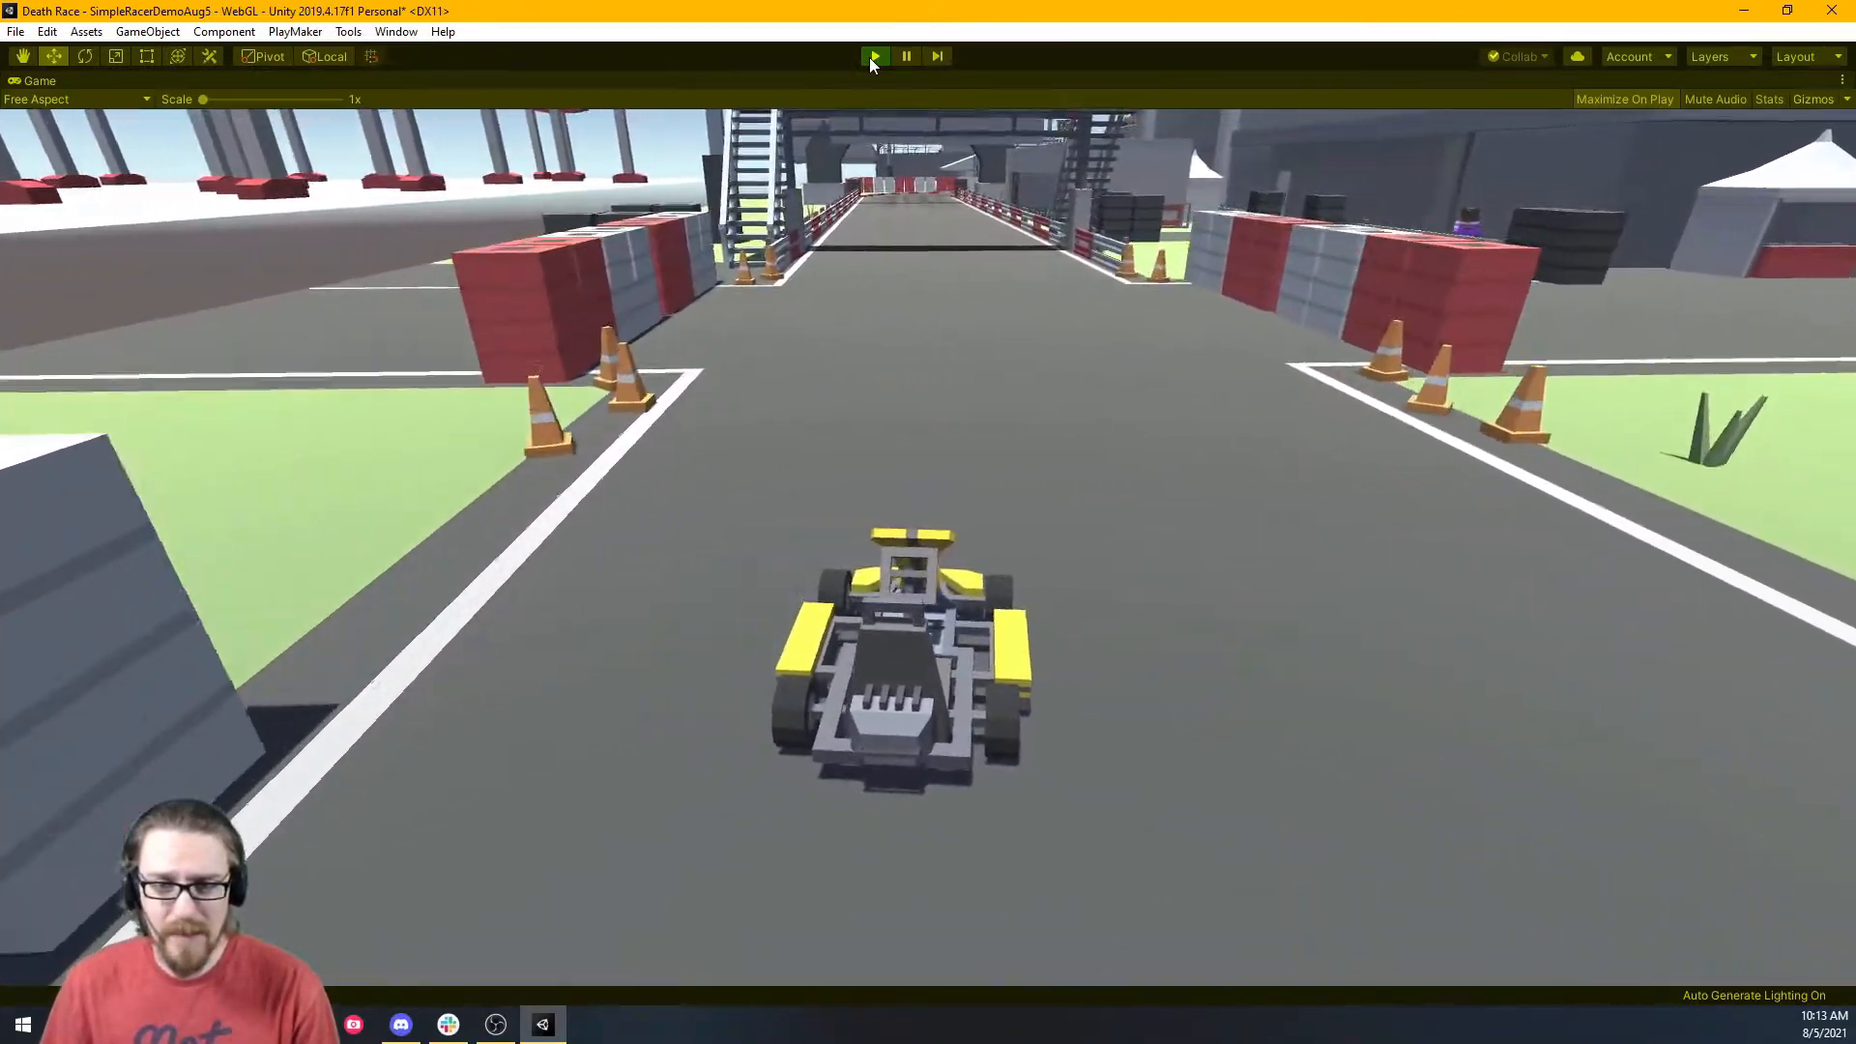
key("a")
key("d")
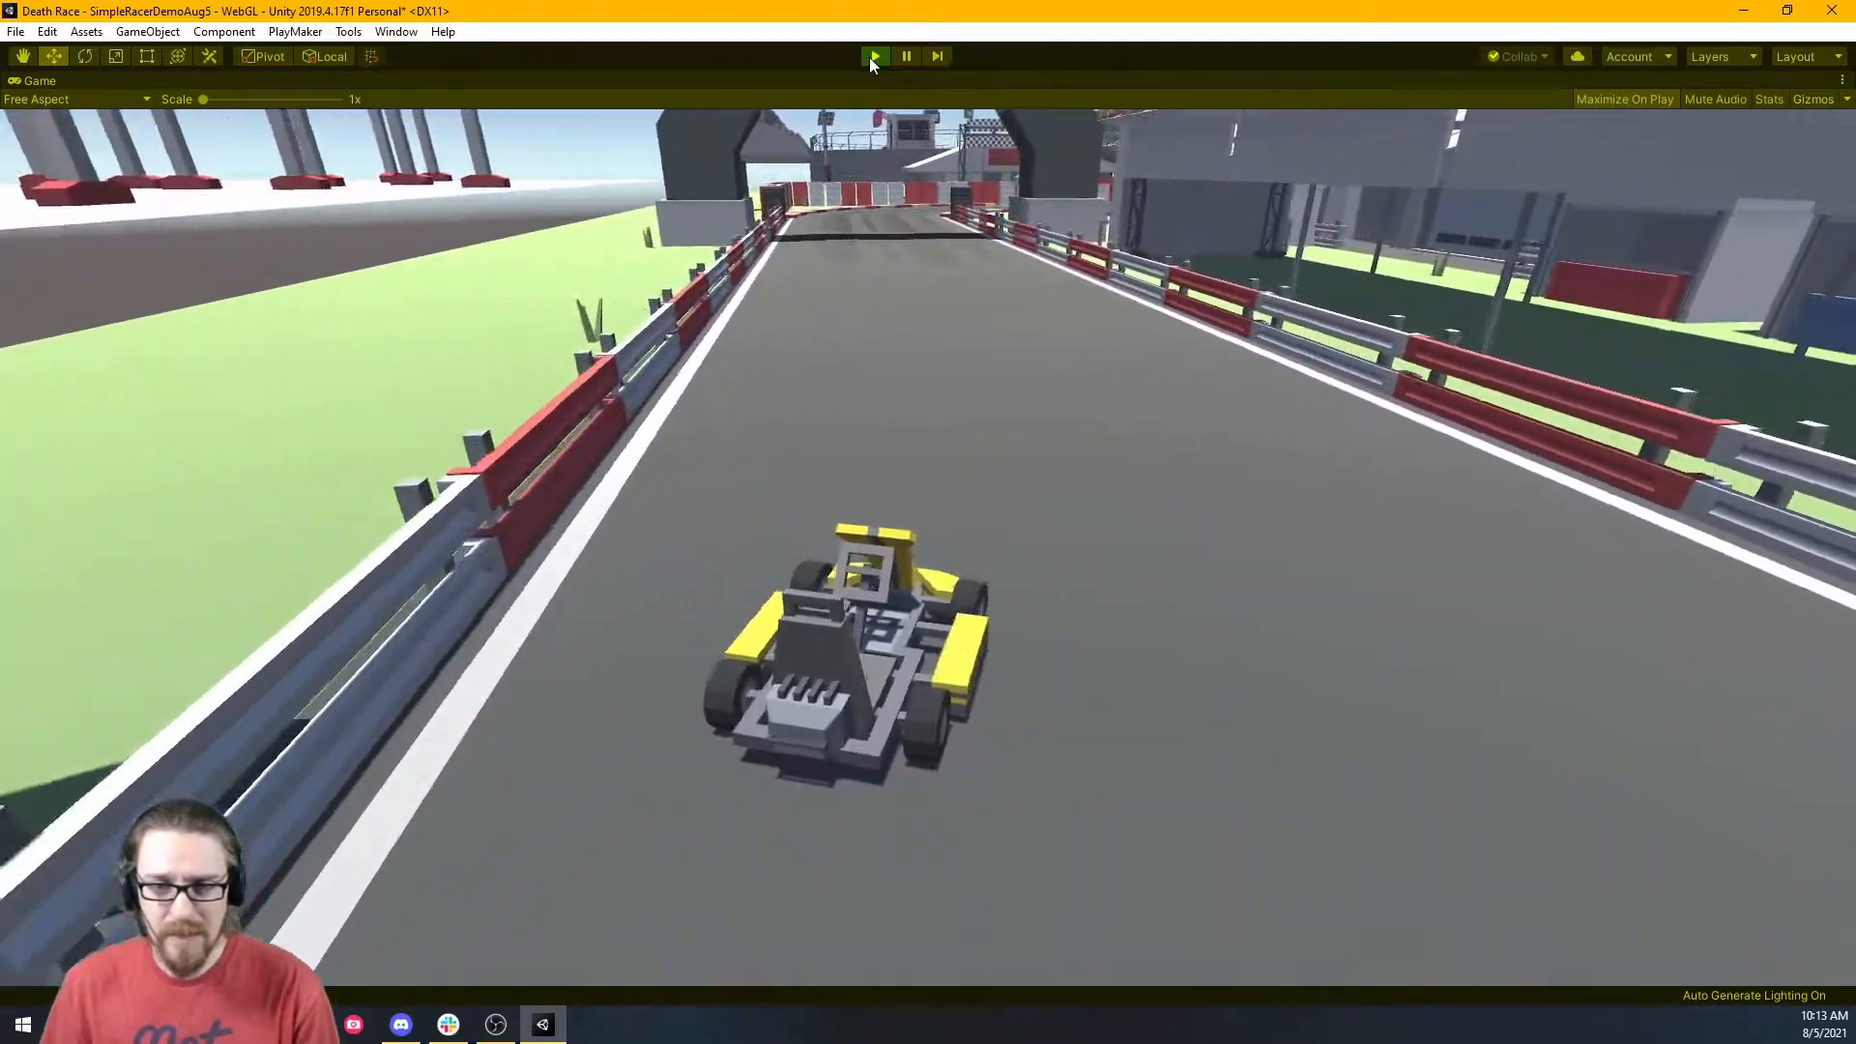
key("a")
key("d")
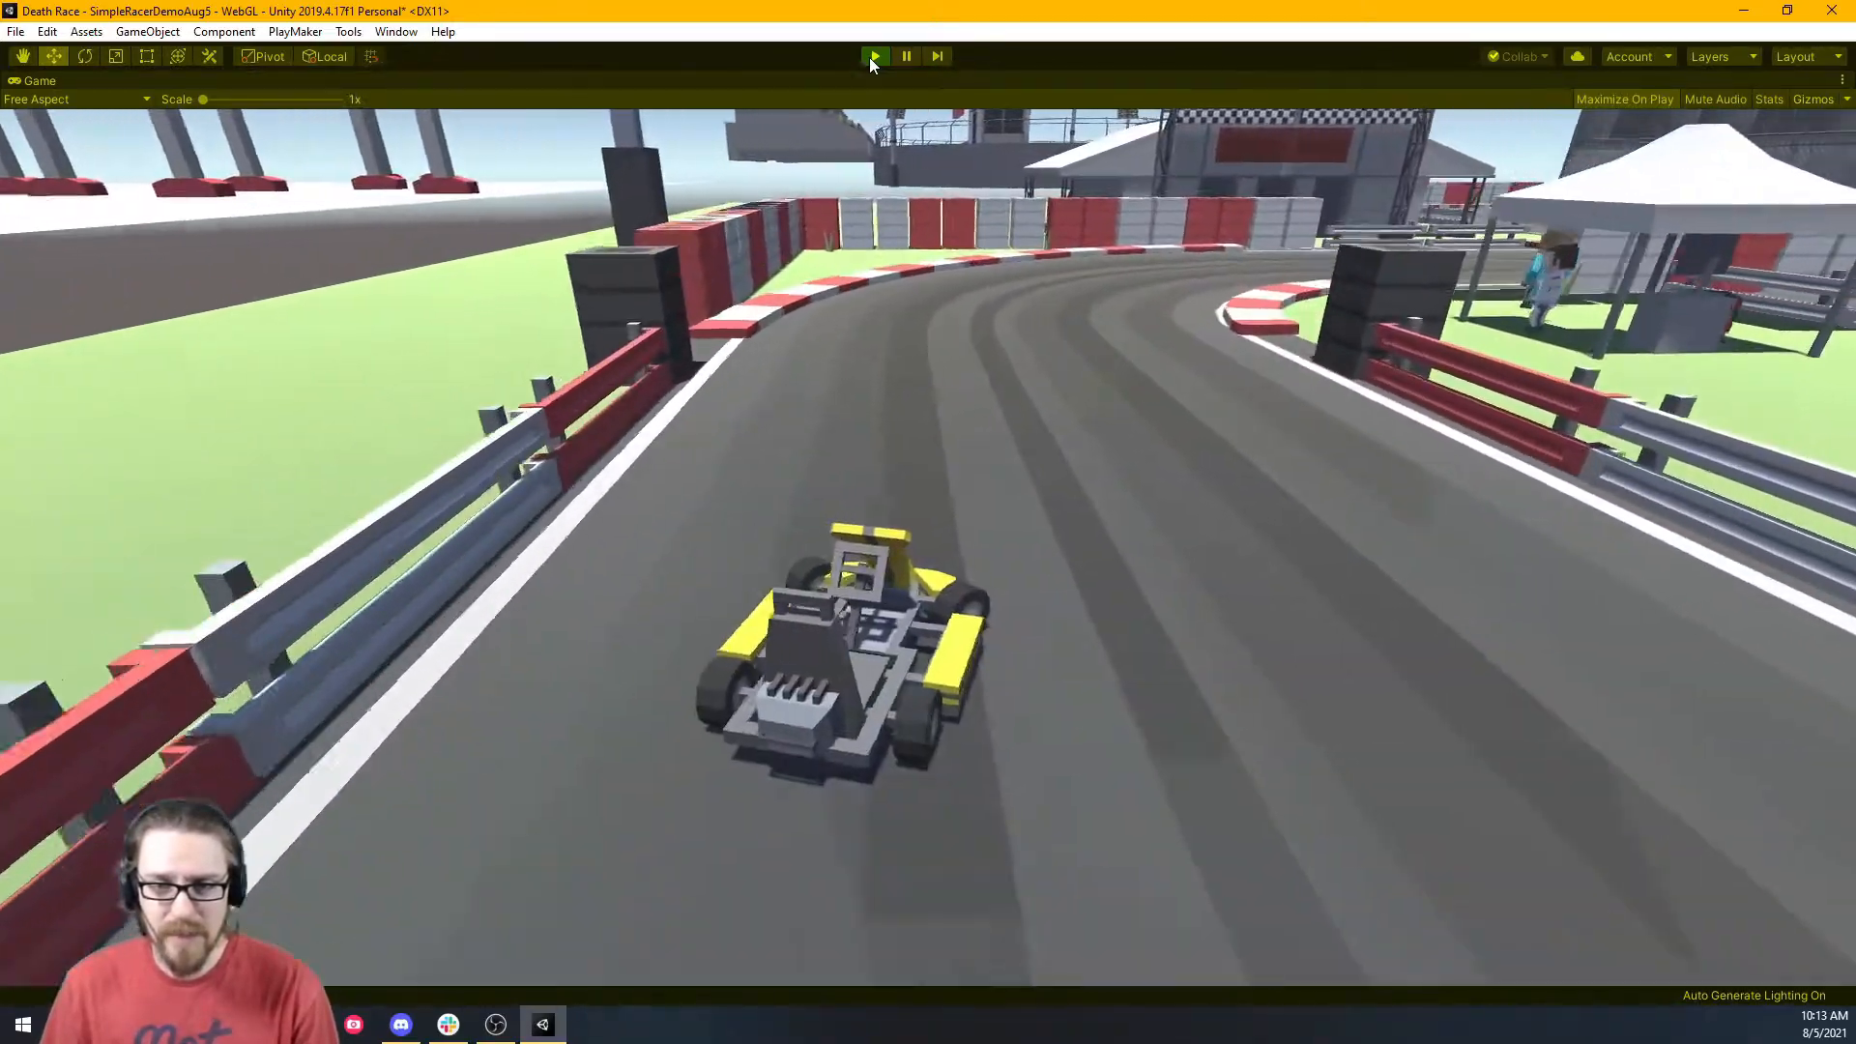
key("d")
key("a")
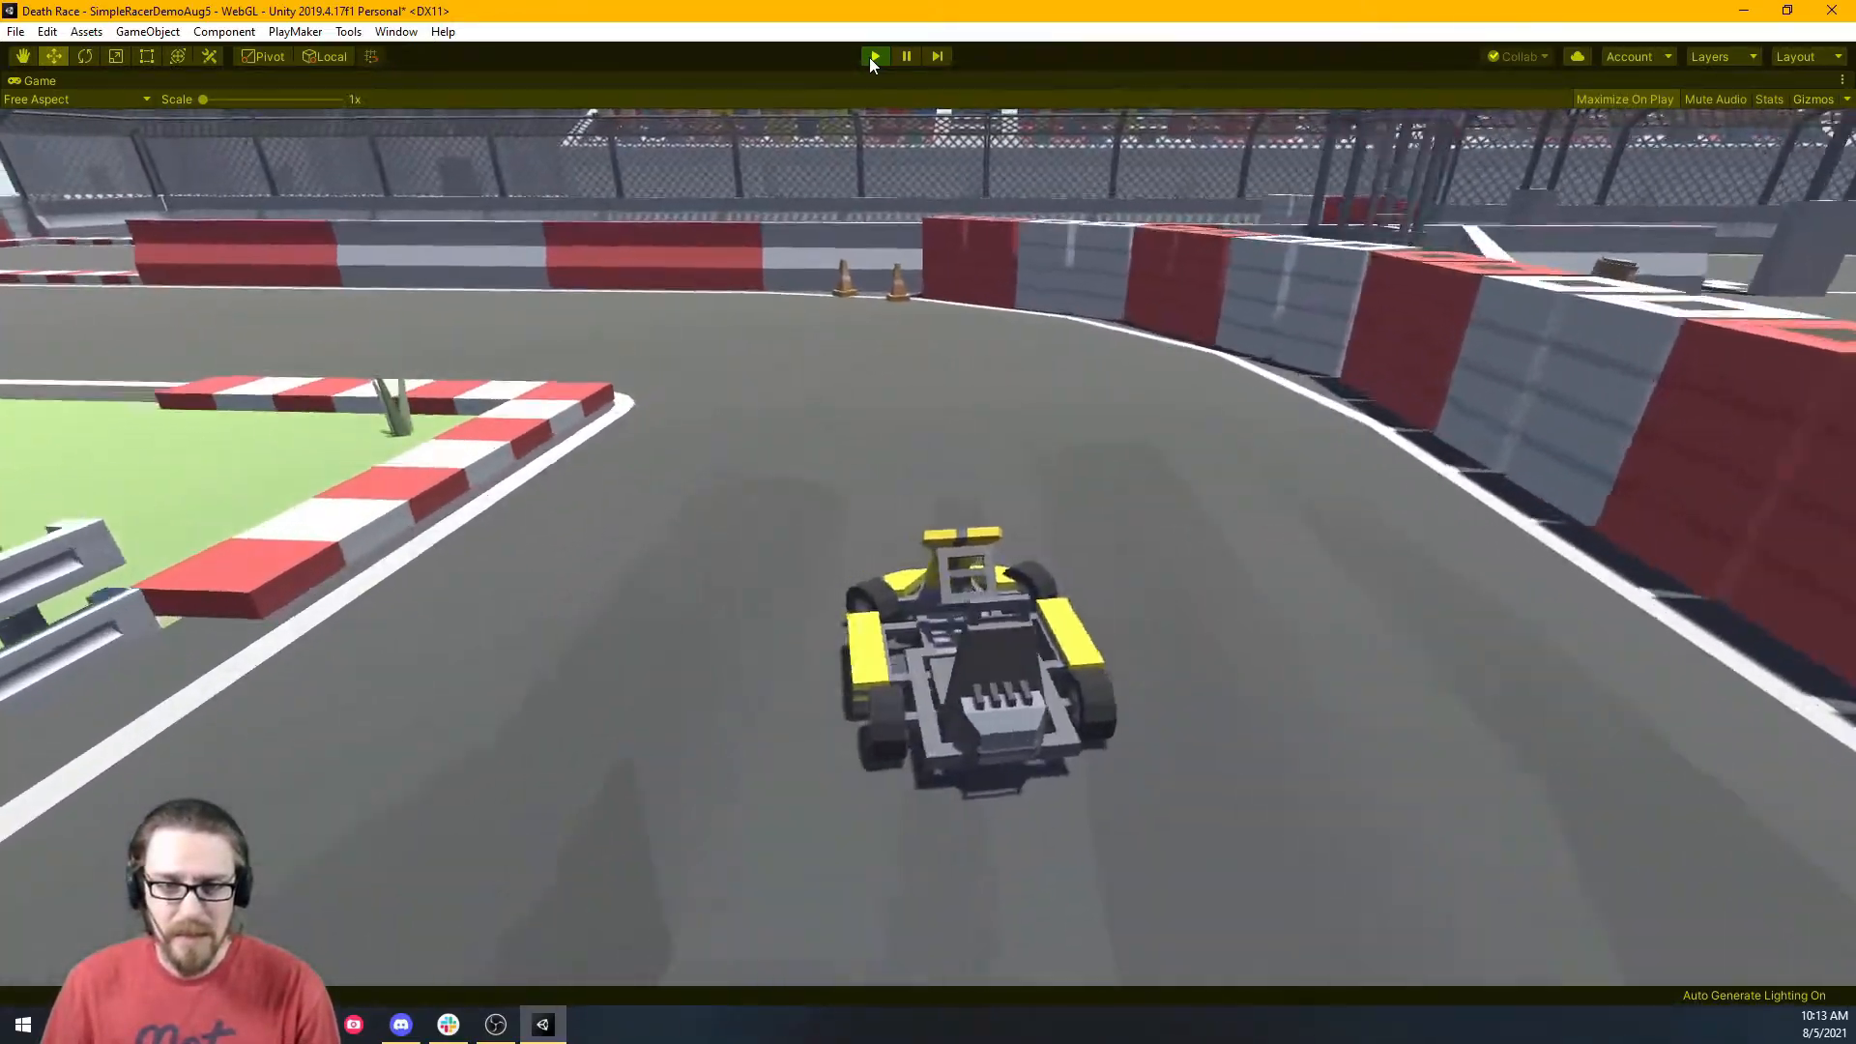
key("d")
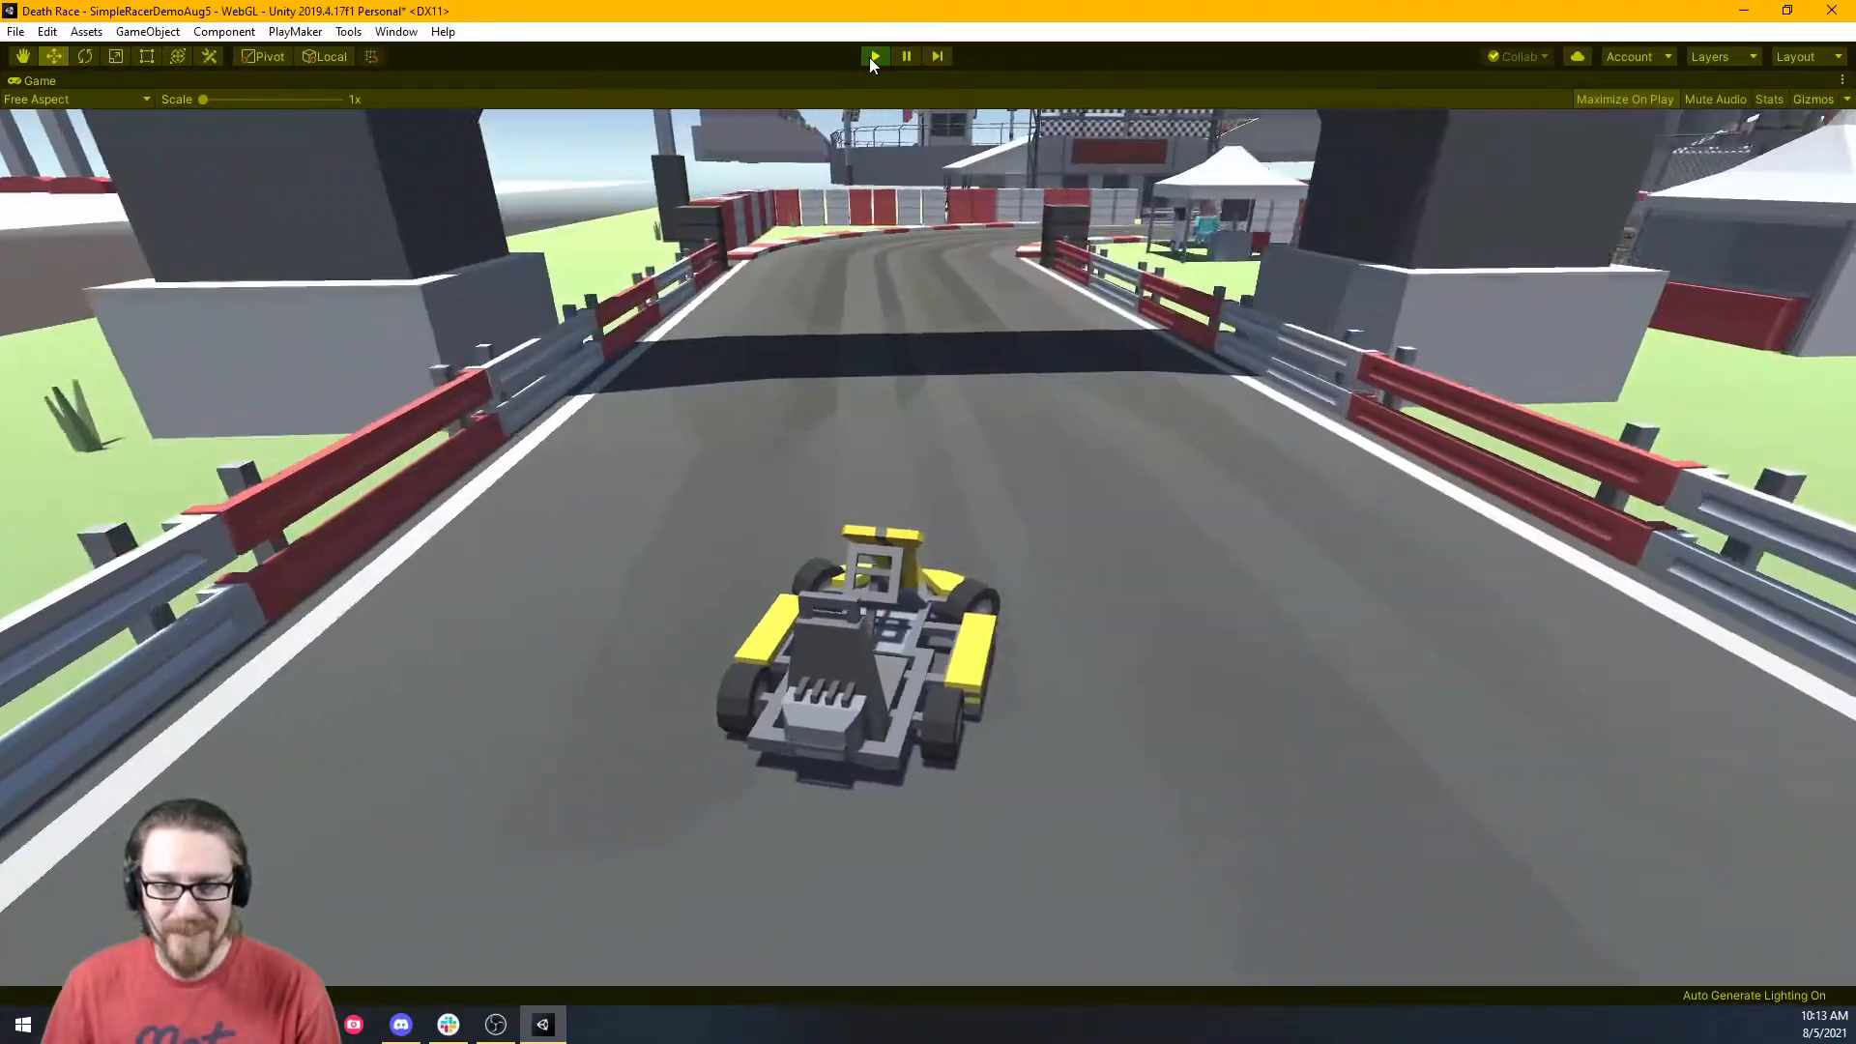
key("a")
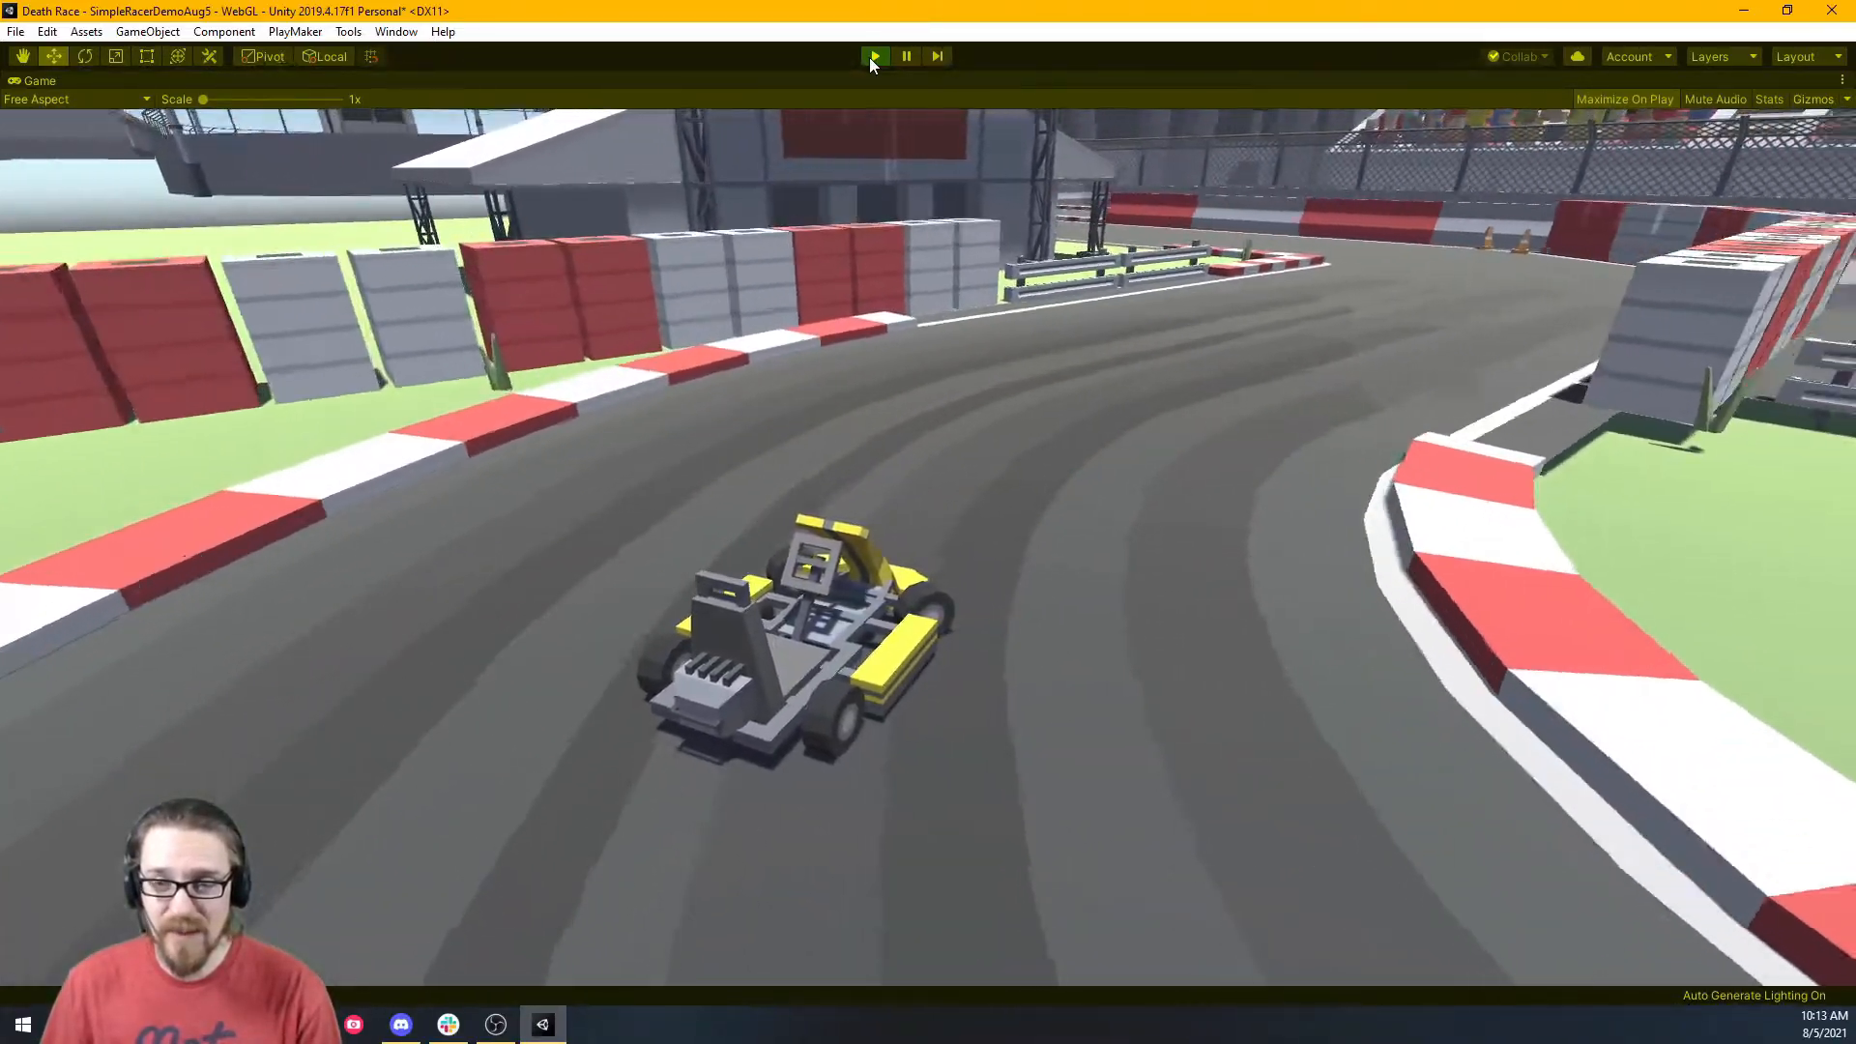
key("a")
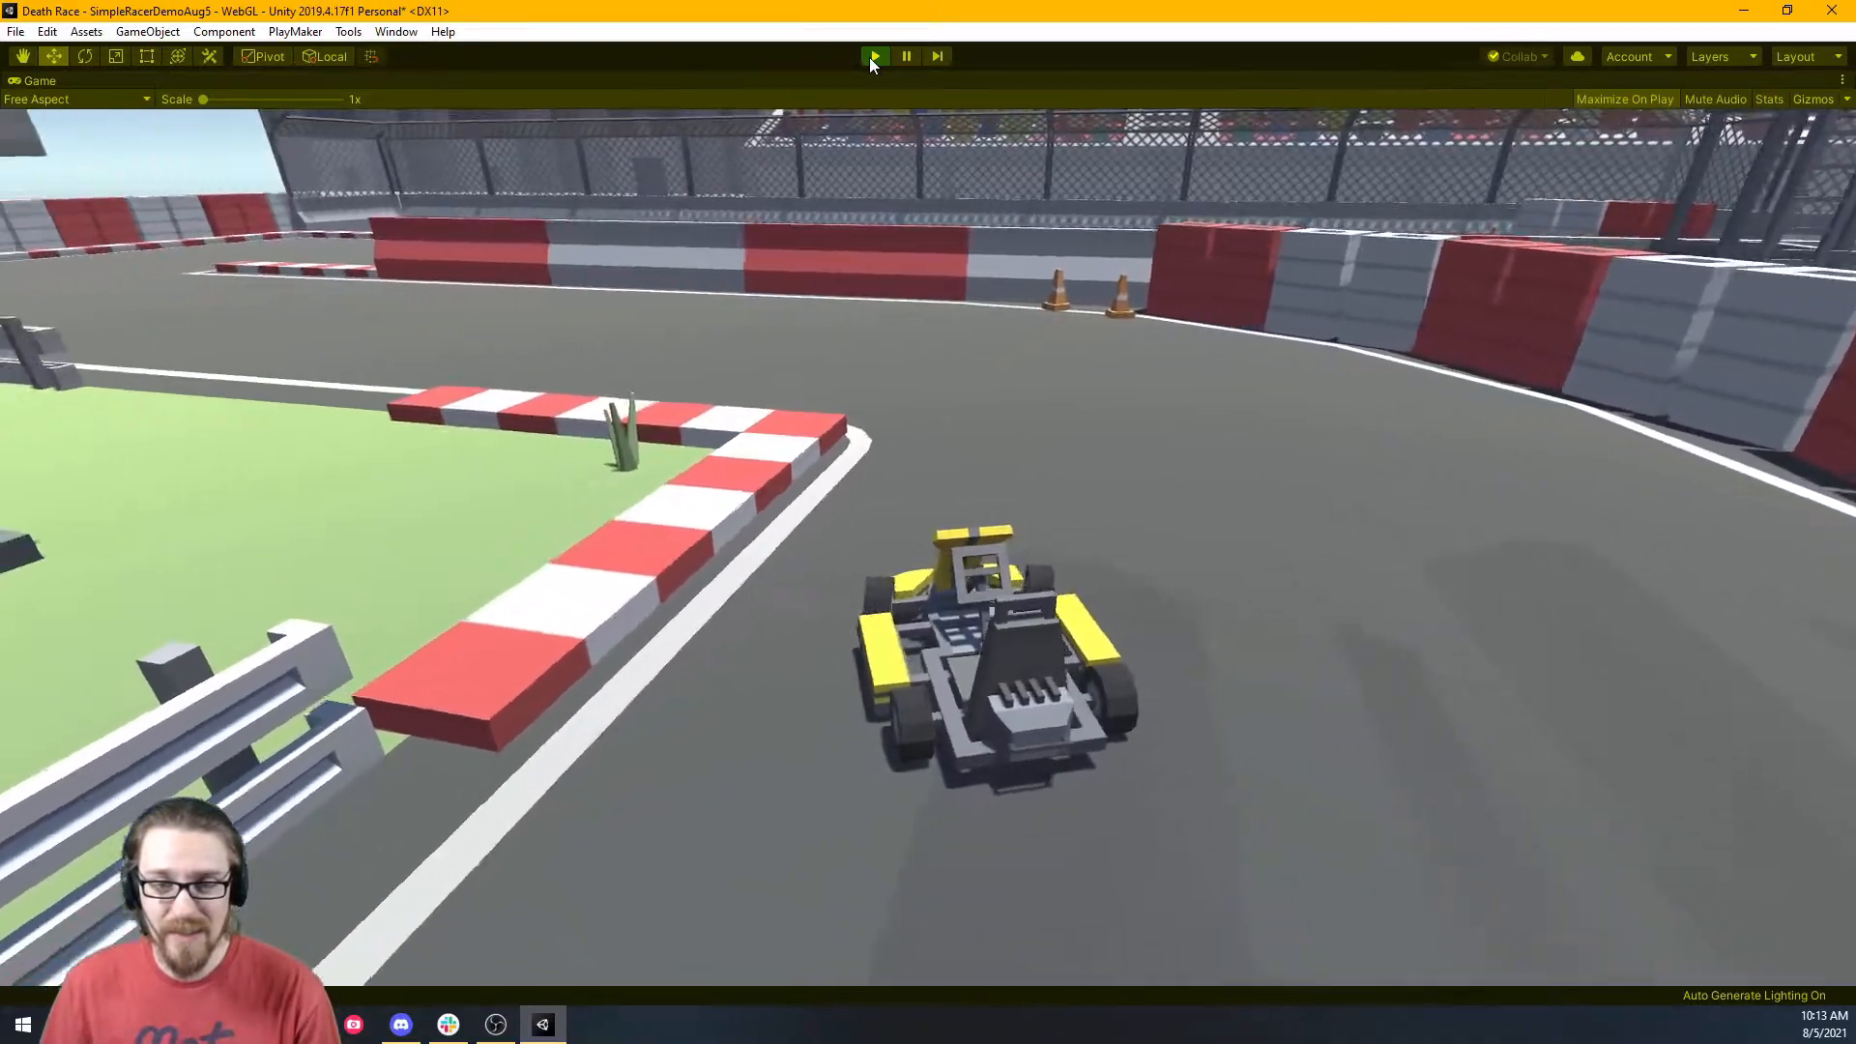
Stop play, nudge the Sphere slightly left beside the kart, then run and stop another test drive.
left_click(873, 56)
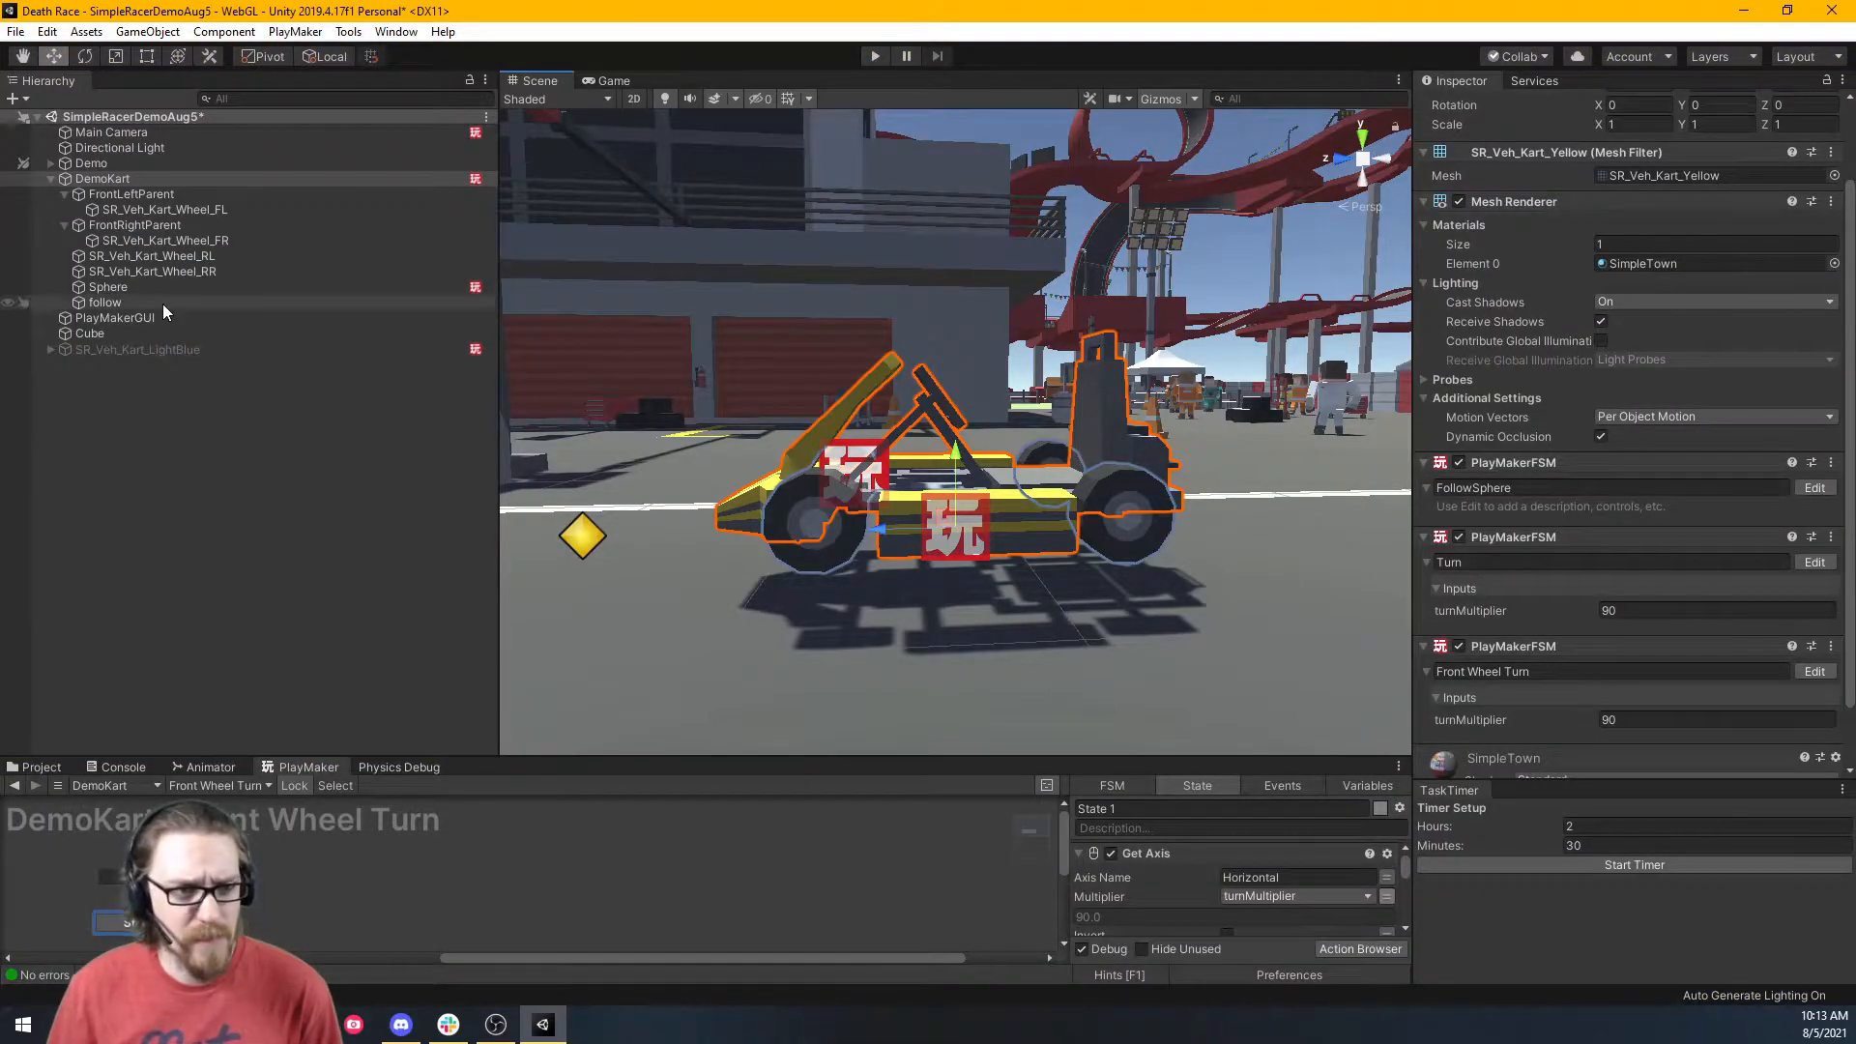
left_click(143, 283)
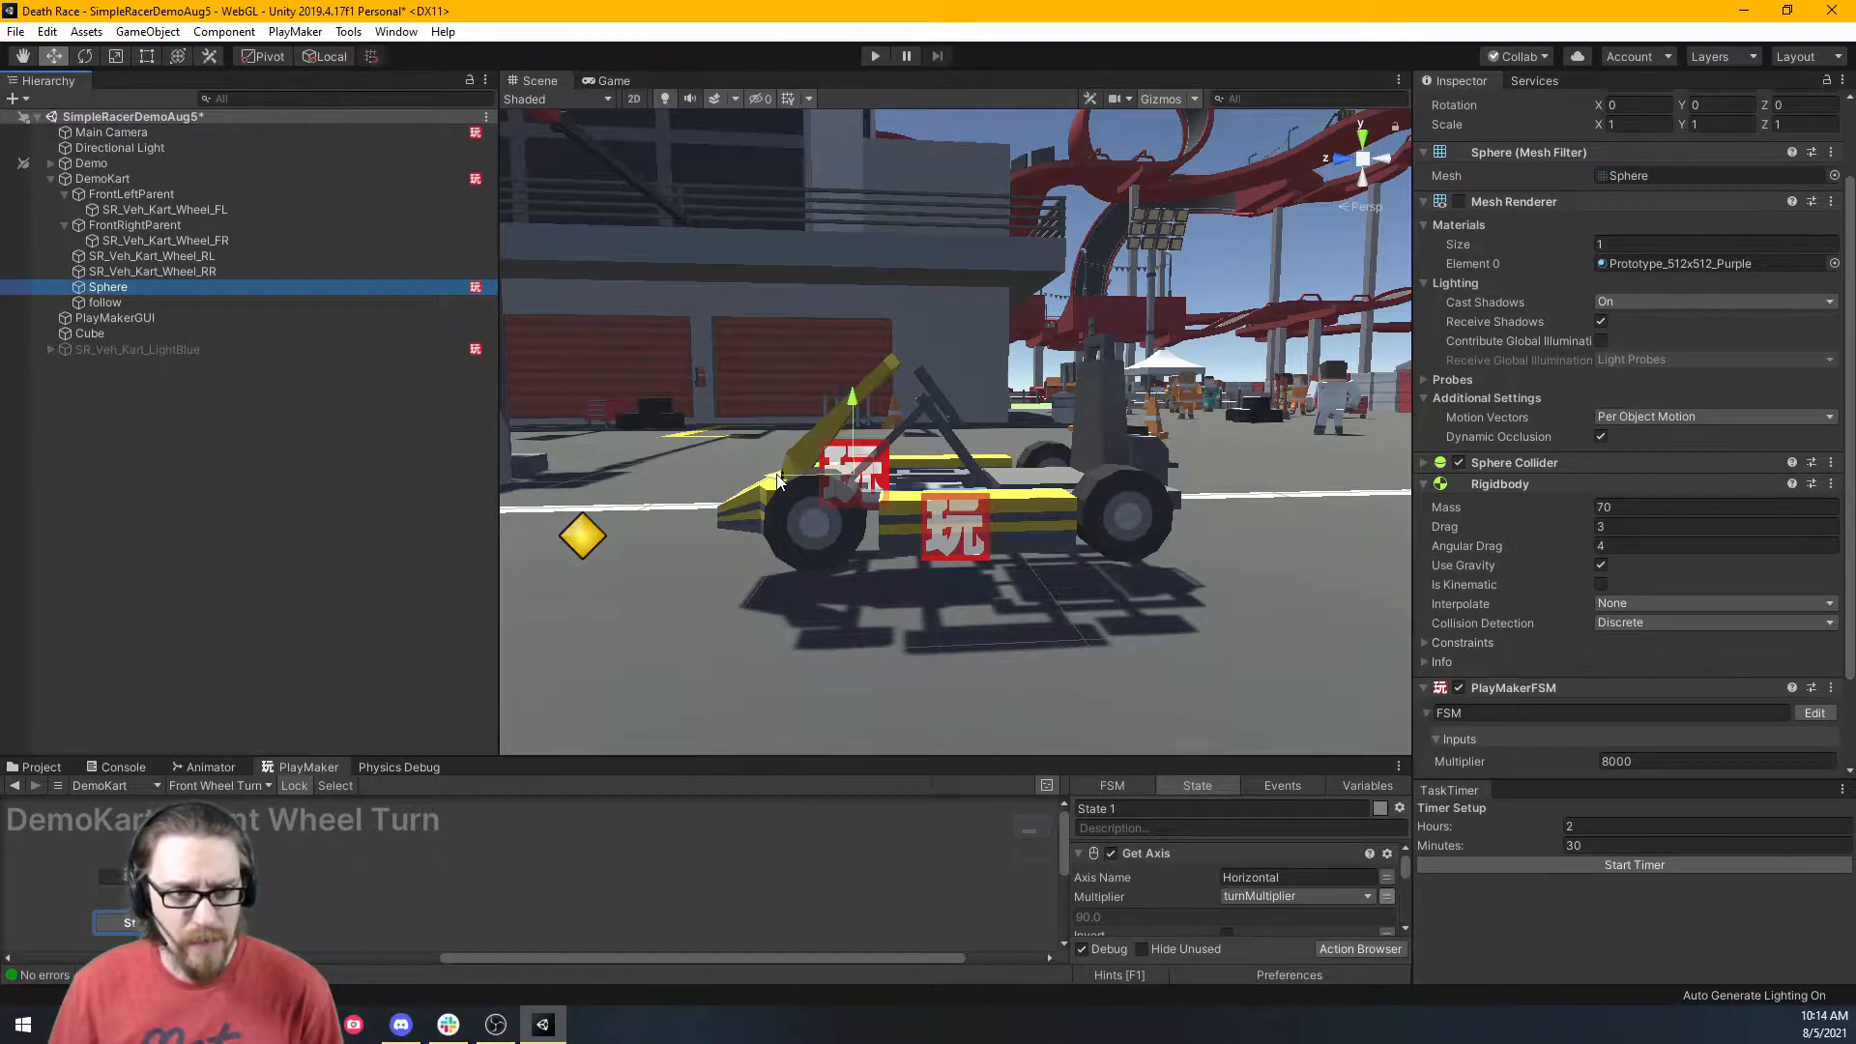
left_click_drag(779, 480, 742, 477)
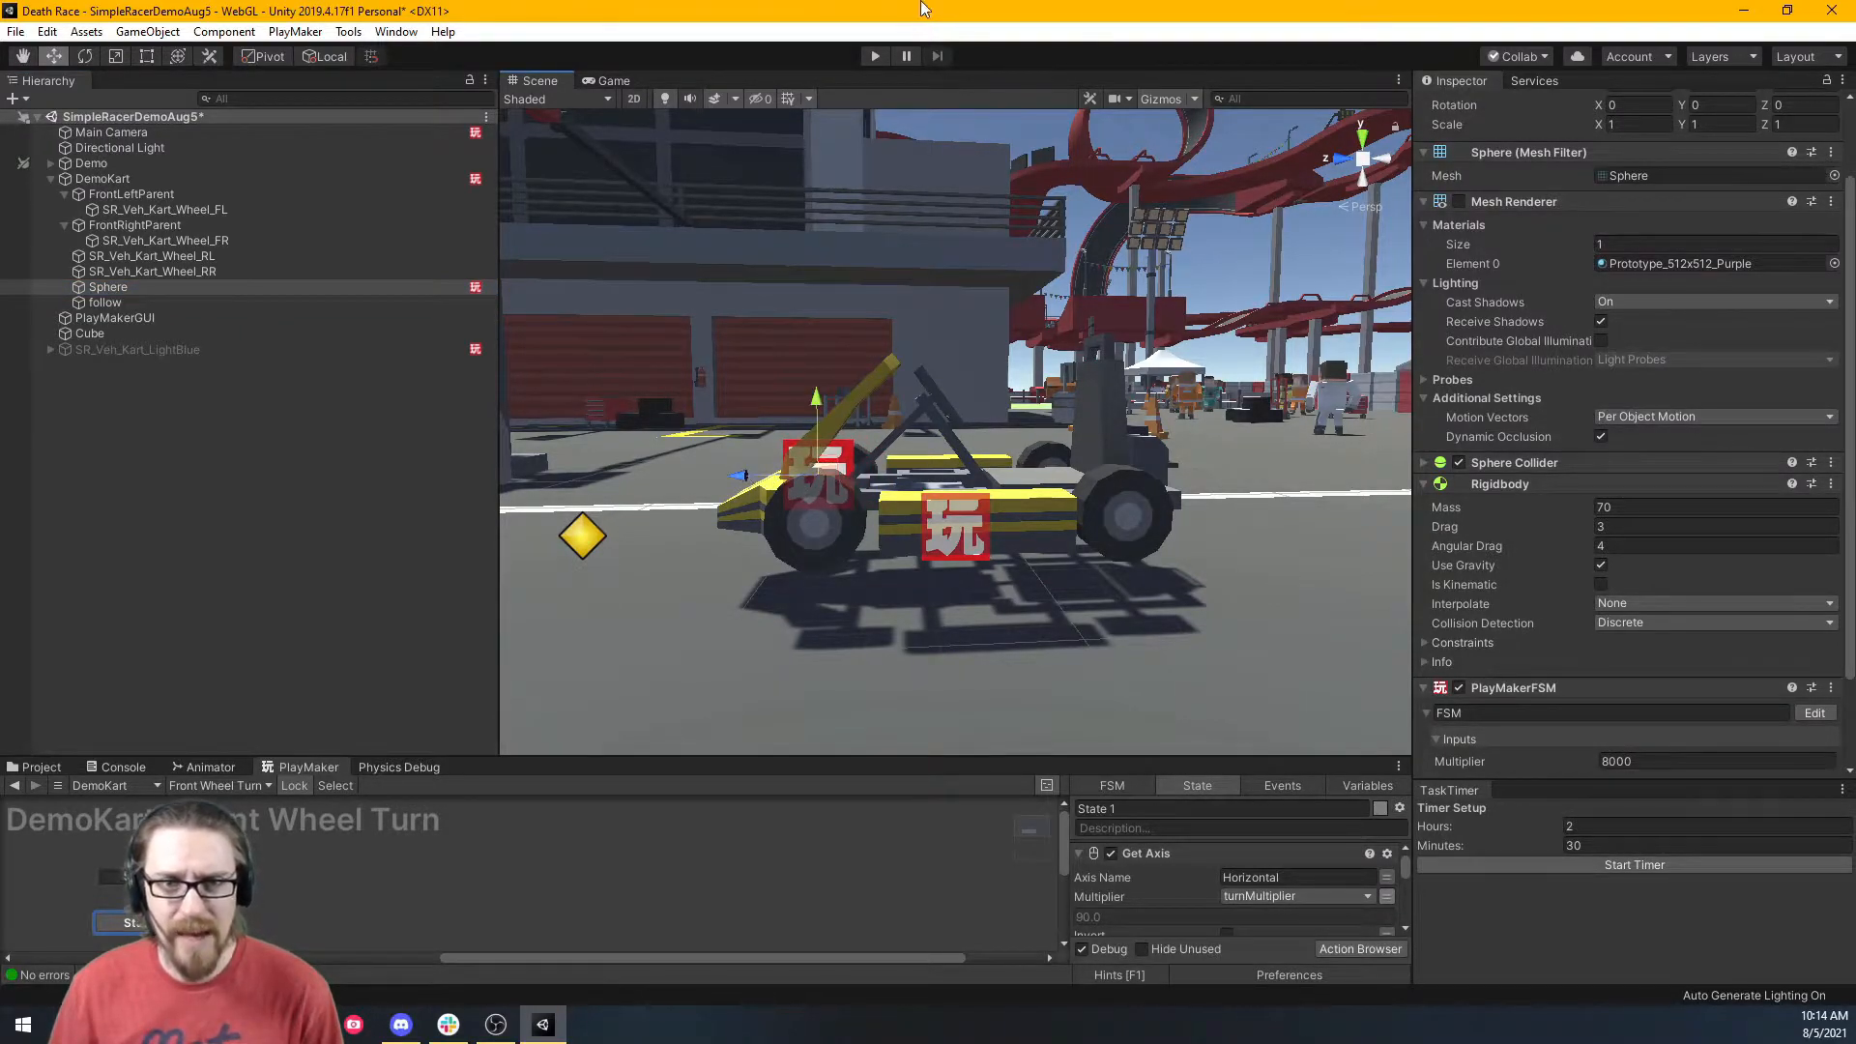
left_click(873, 58)
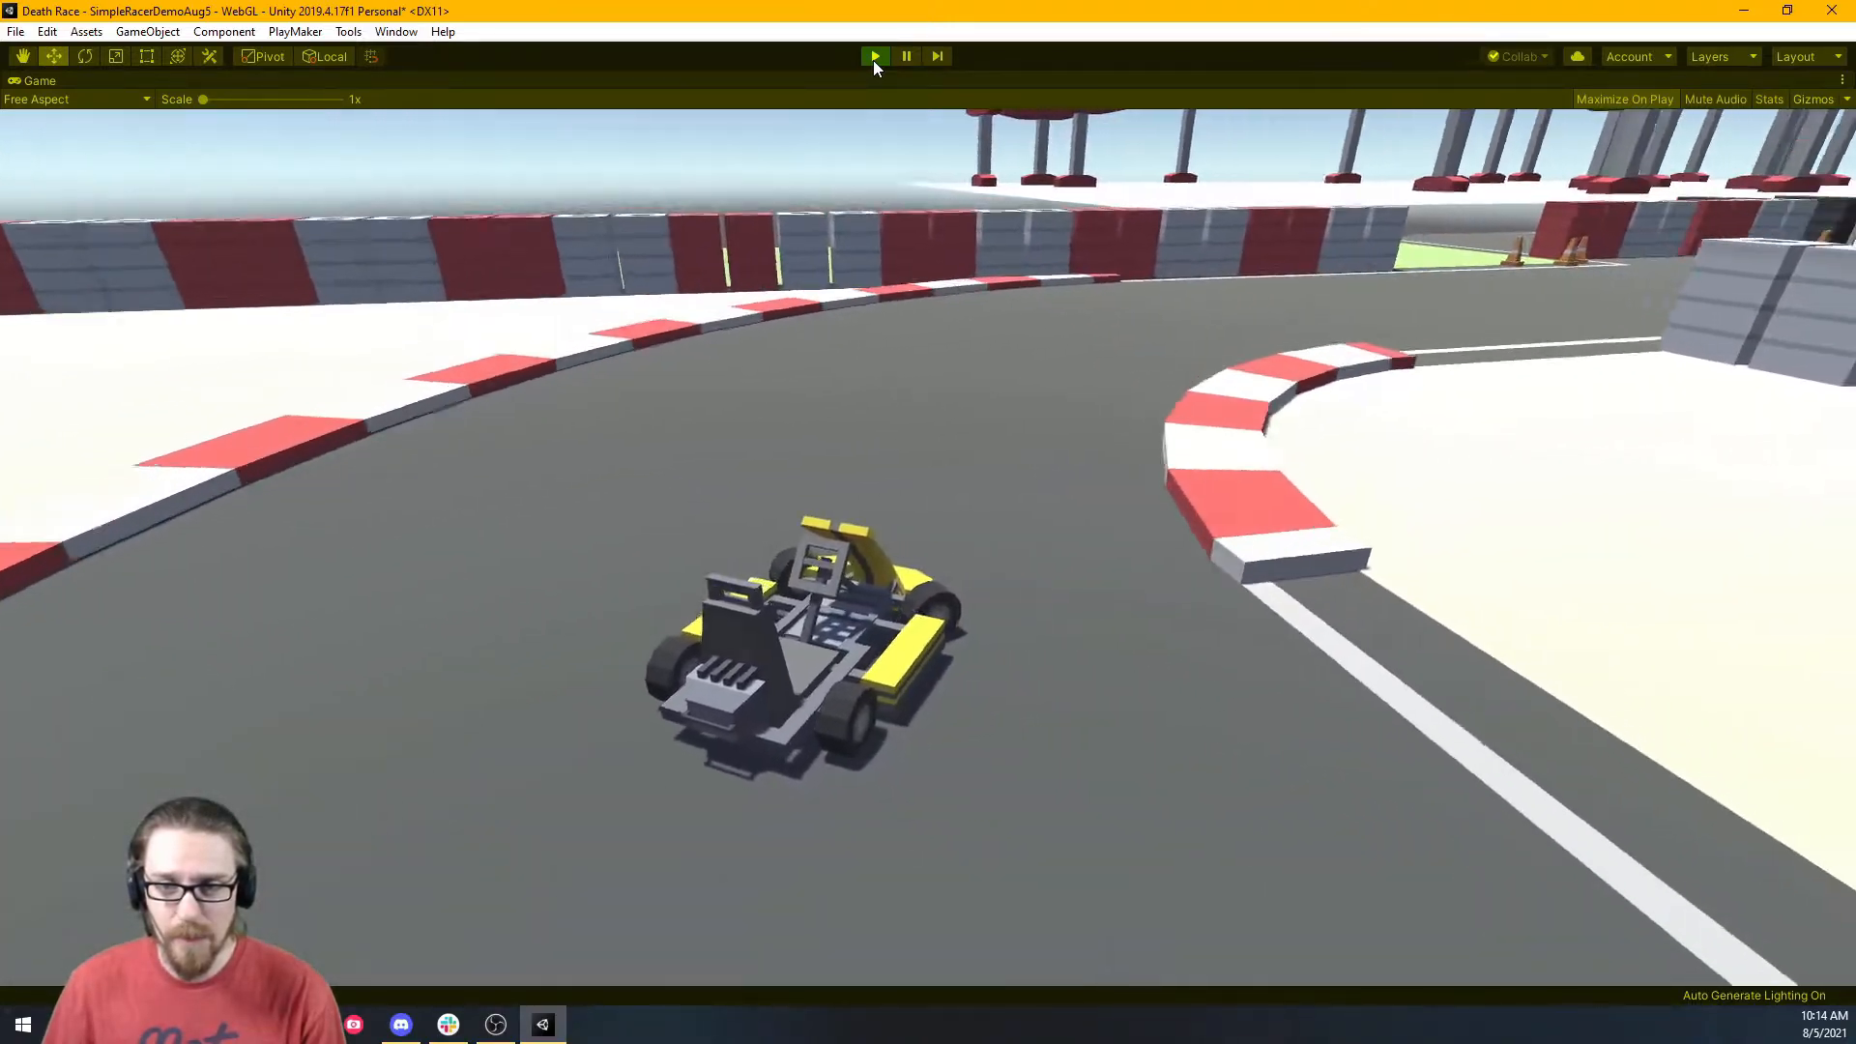
left_click(873, 56)
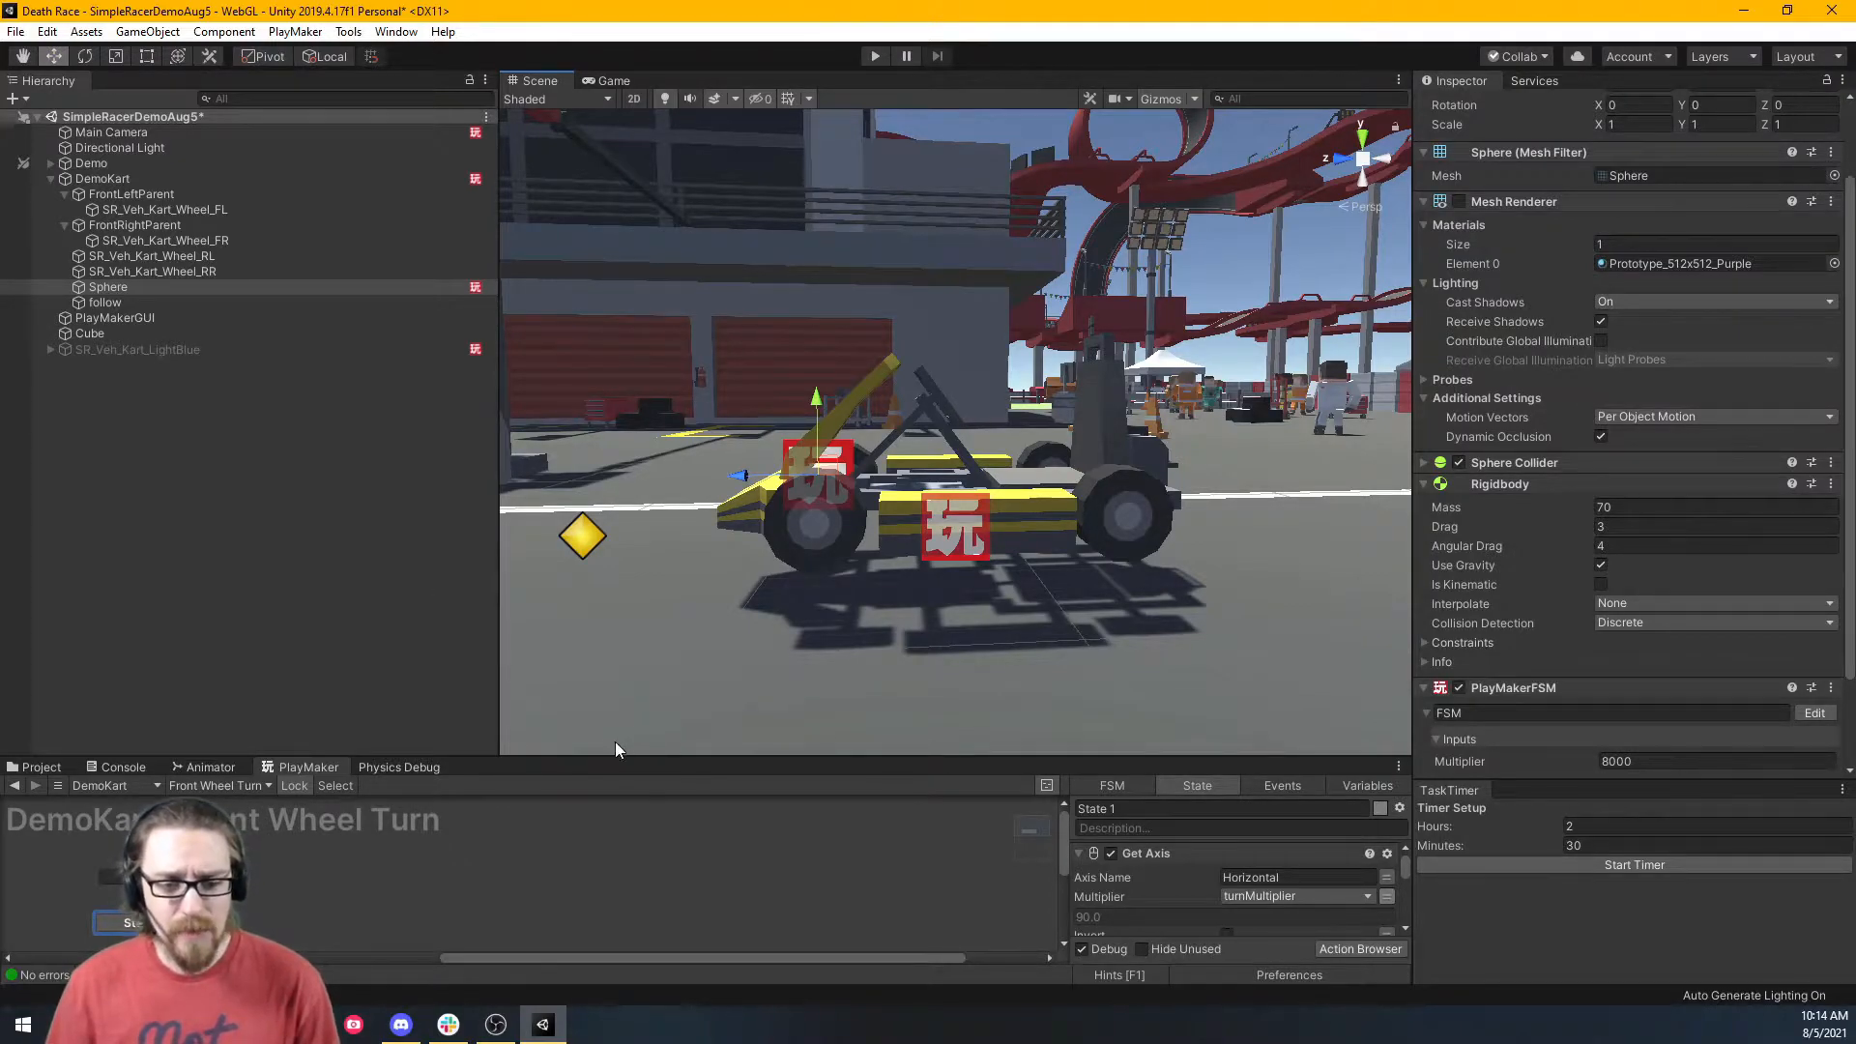
Add a new PlayMaker FSM to the Sphere and rename it 'Wheel Spin'.
left_click_drag(624, 756, 642, 411)
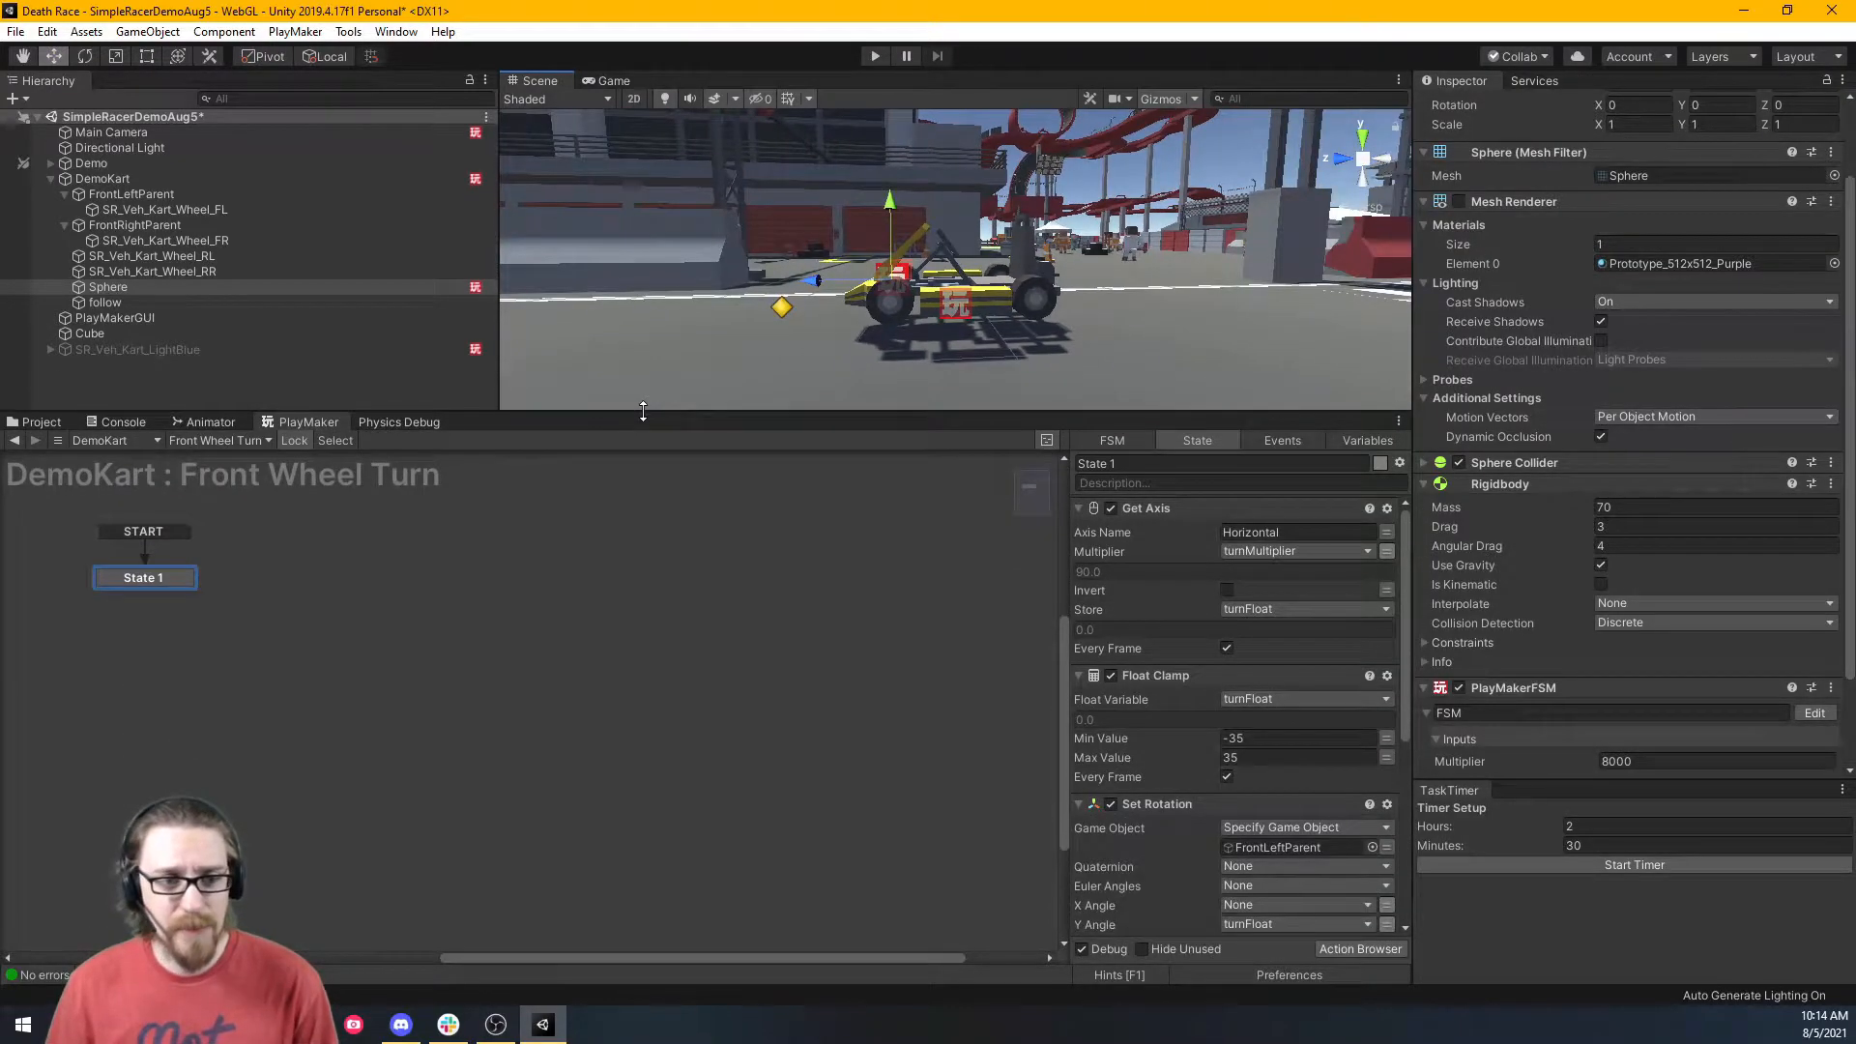
left_click(230, 440)
mouse_move(290, 533)
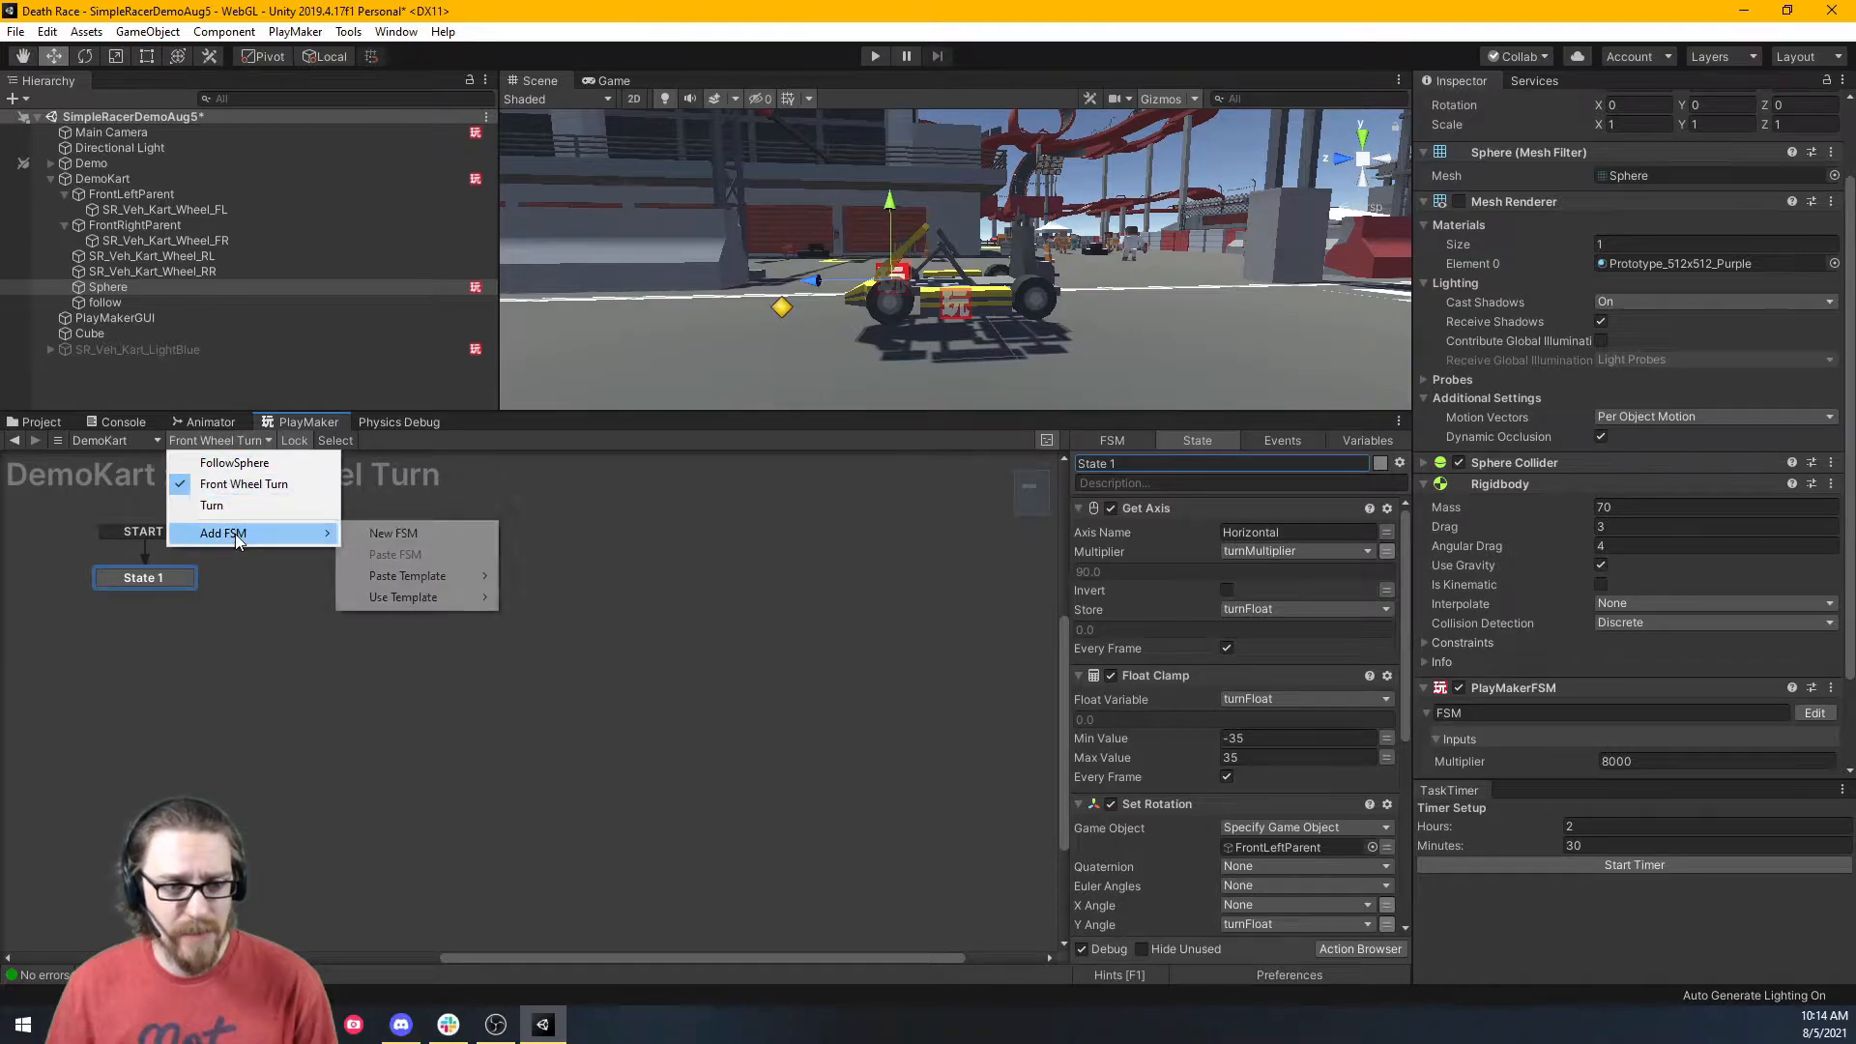
left_click(356, 534)
left_click(1099, 444)
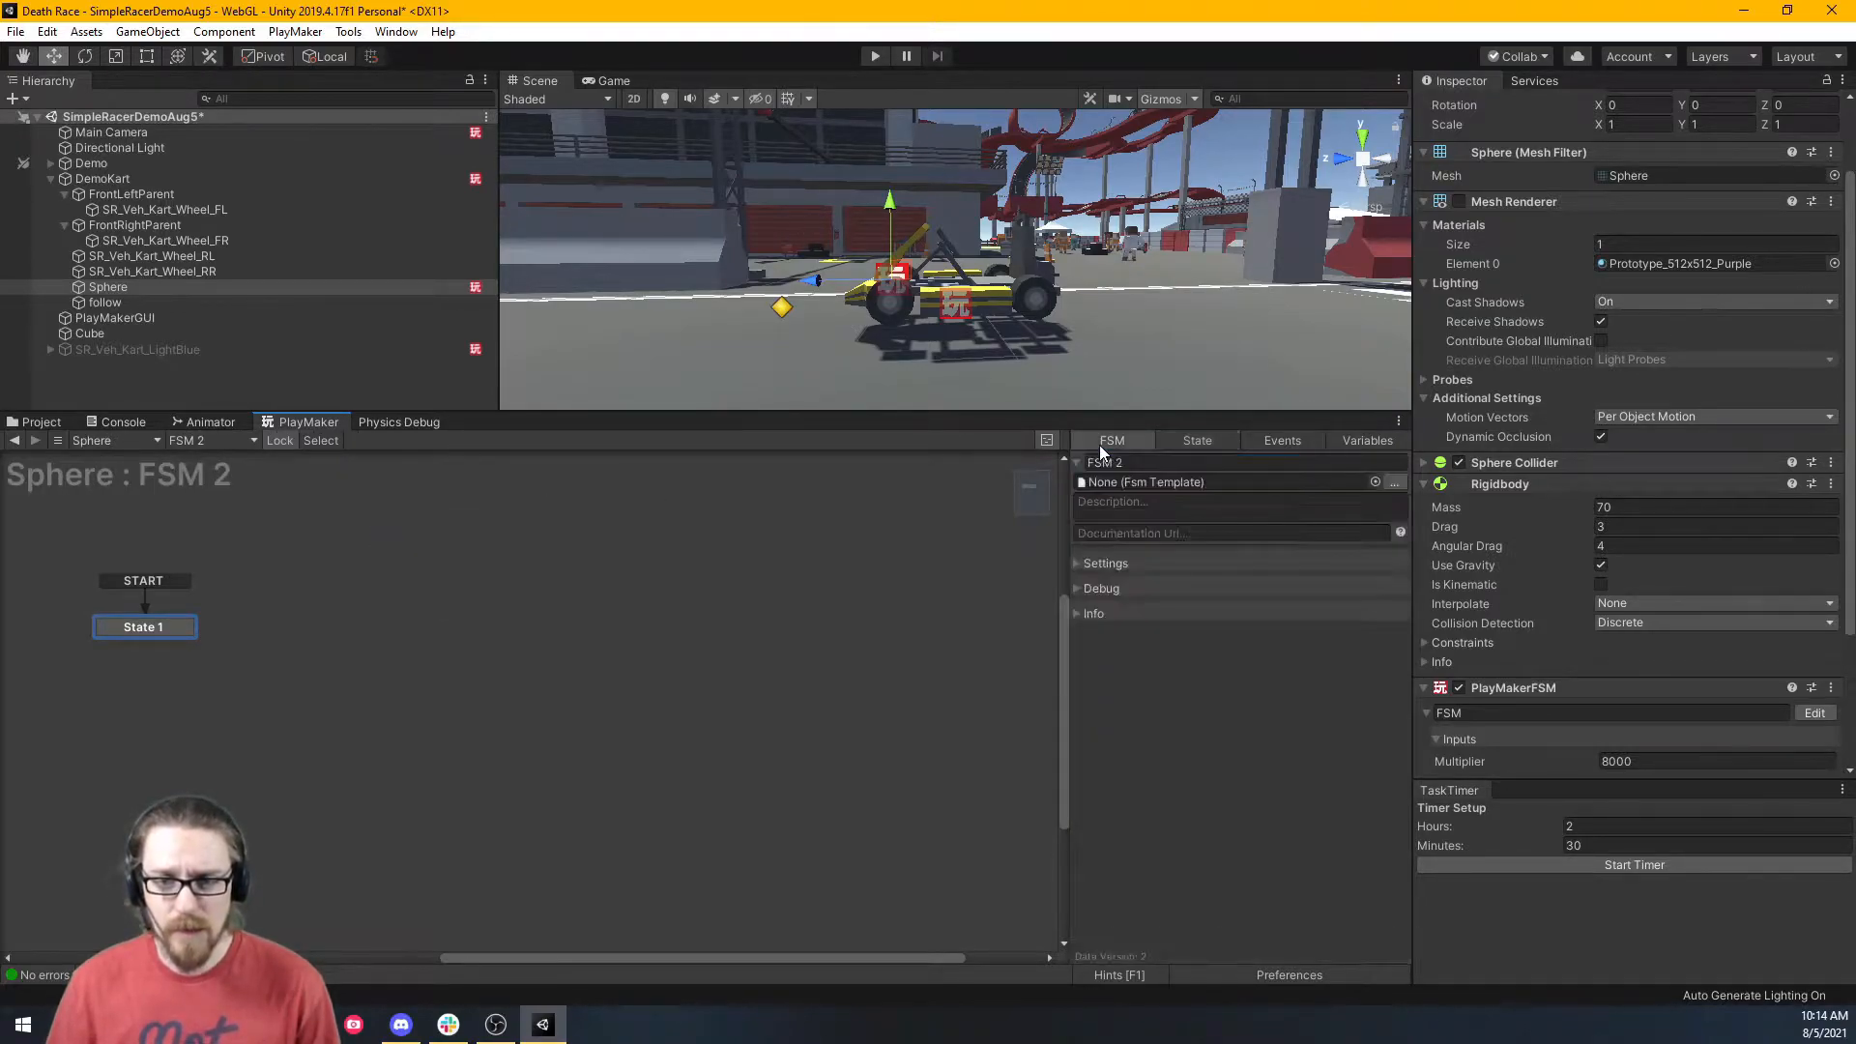
left_click(1121, 463)
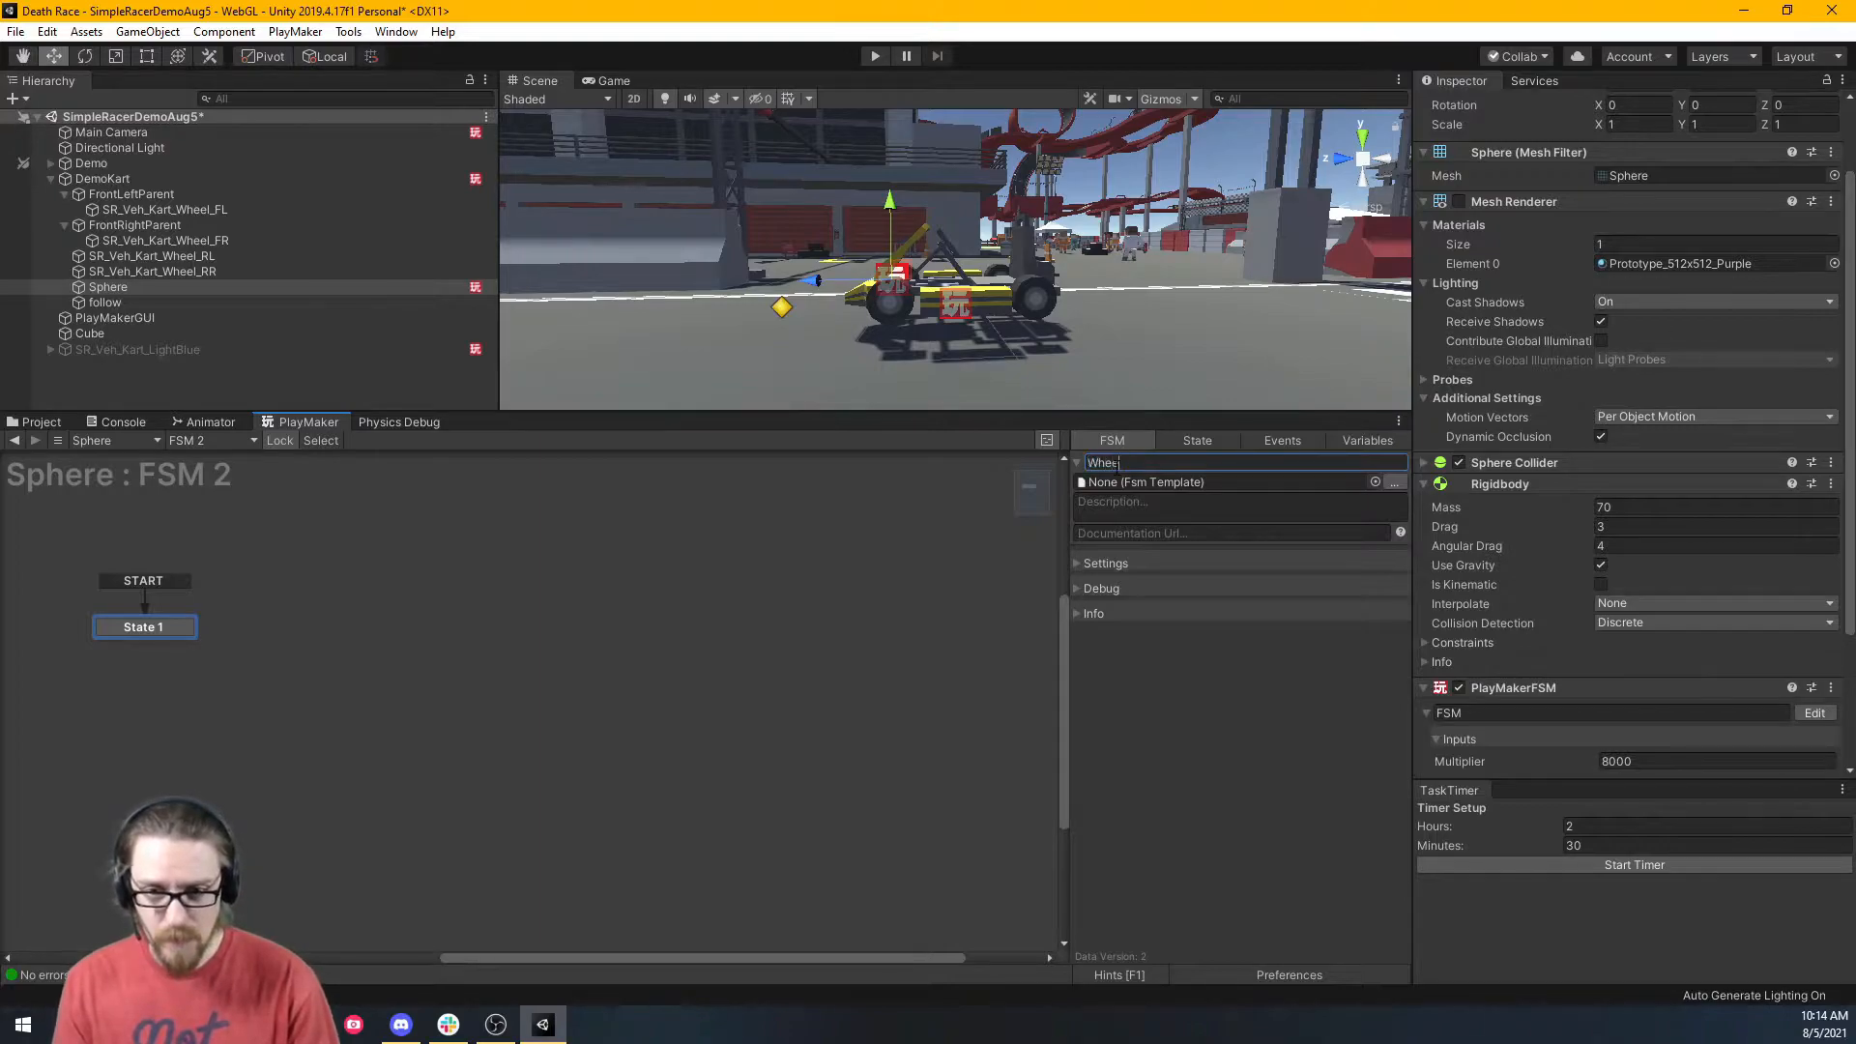
type("Wheel Spin")
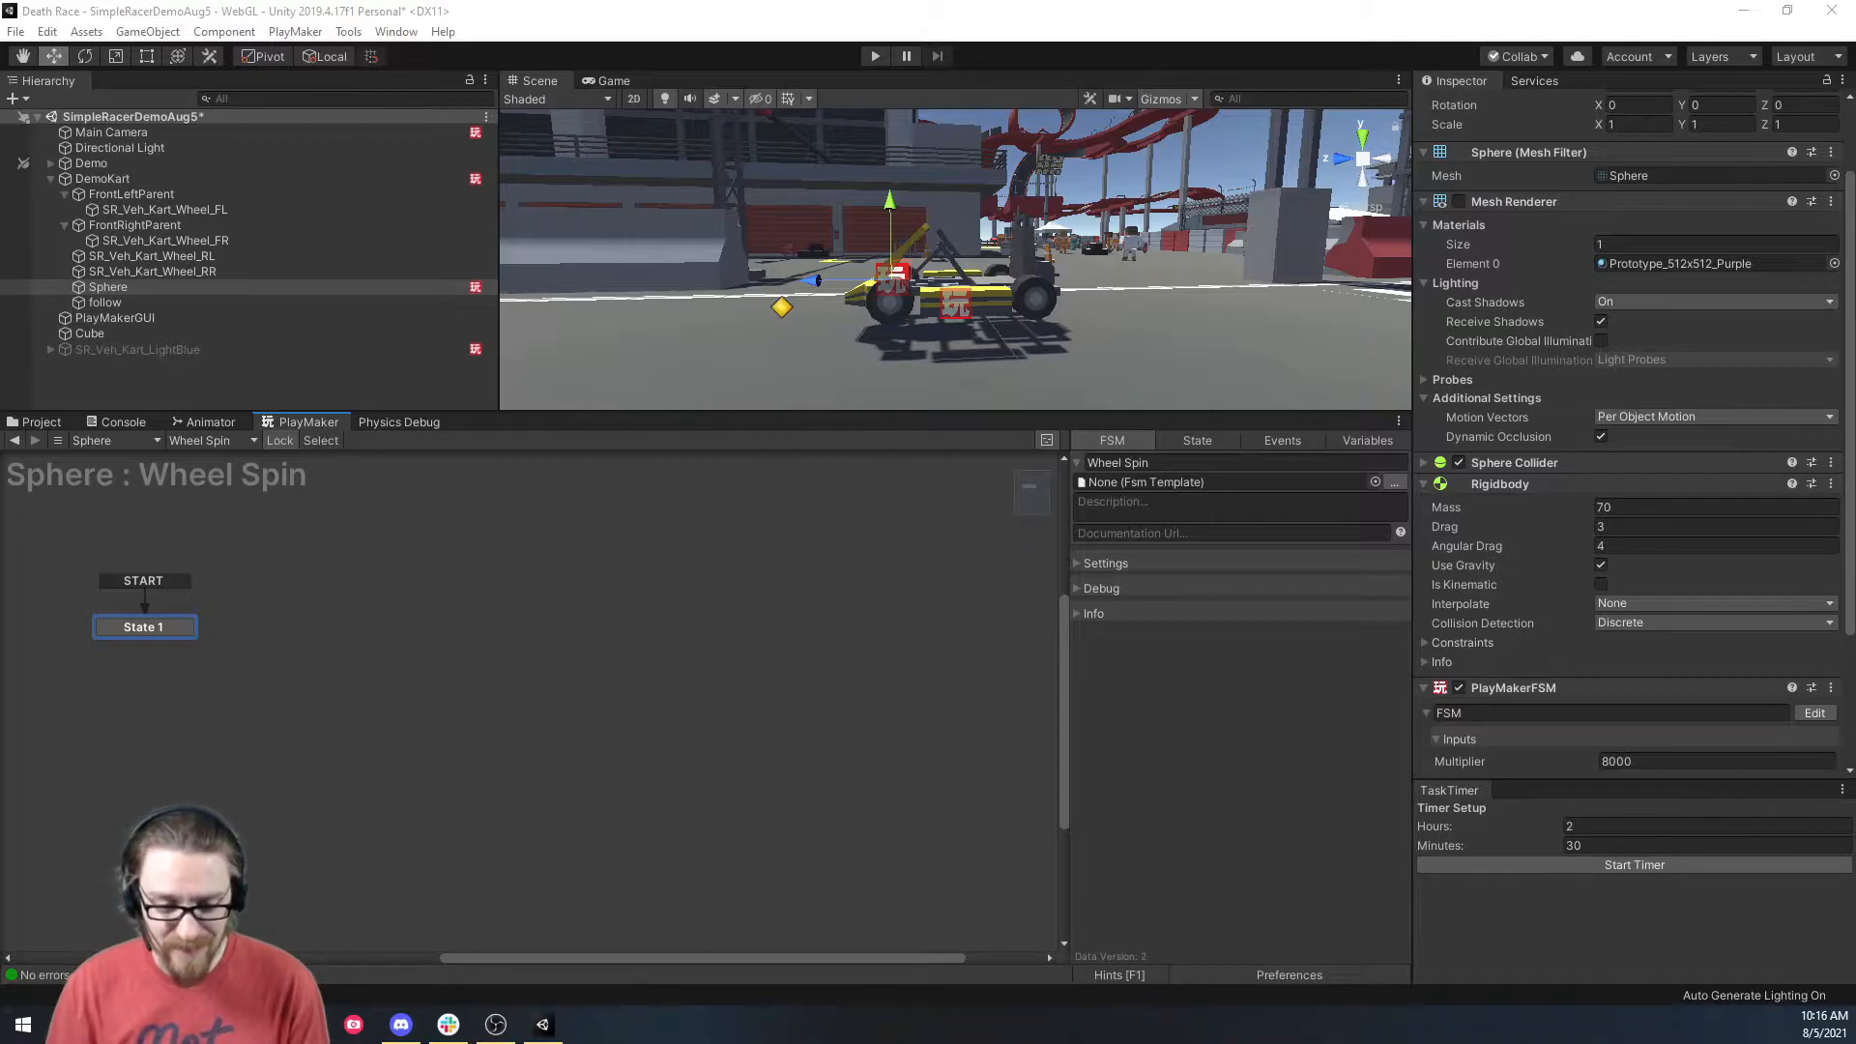
Add a Get Axis action to Wheel Spin's State 1.
left_click(1192, 443)
key("grave")
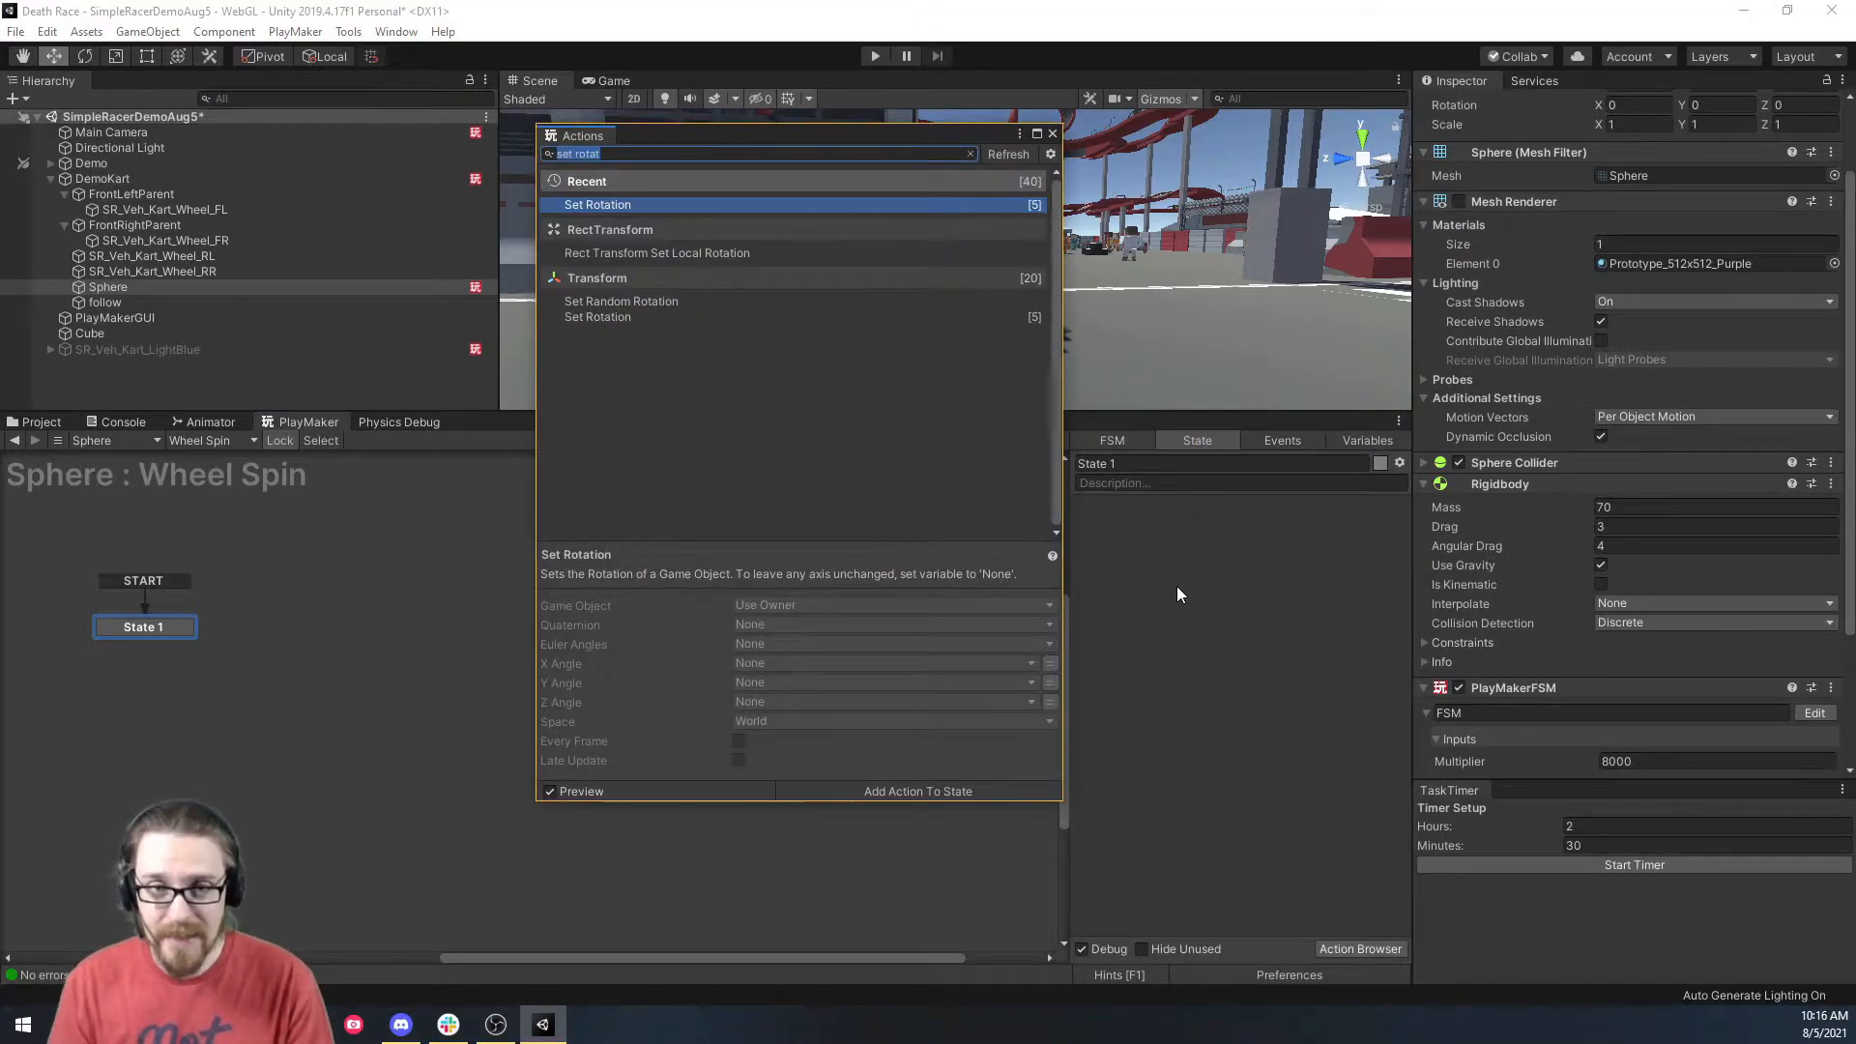
type("get axis")
key("Return")
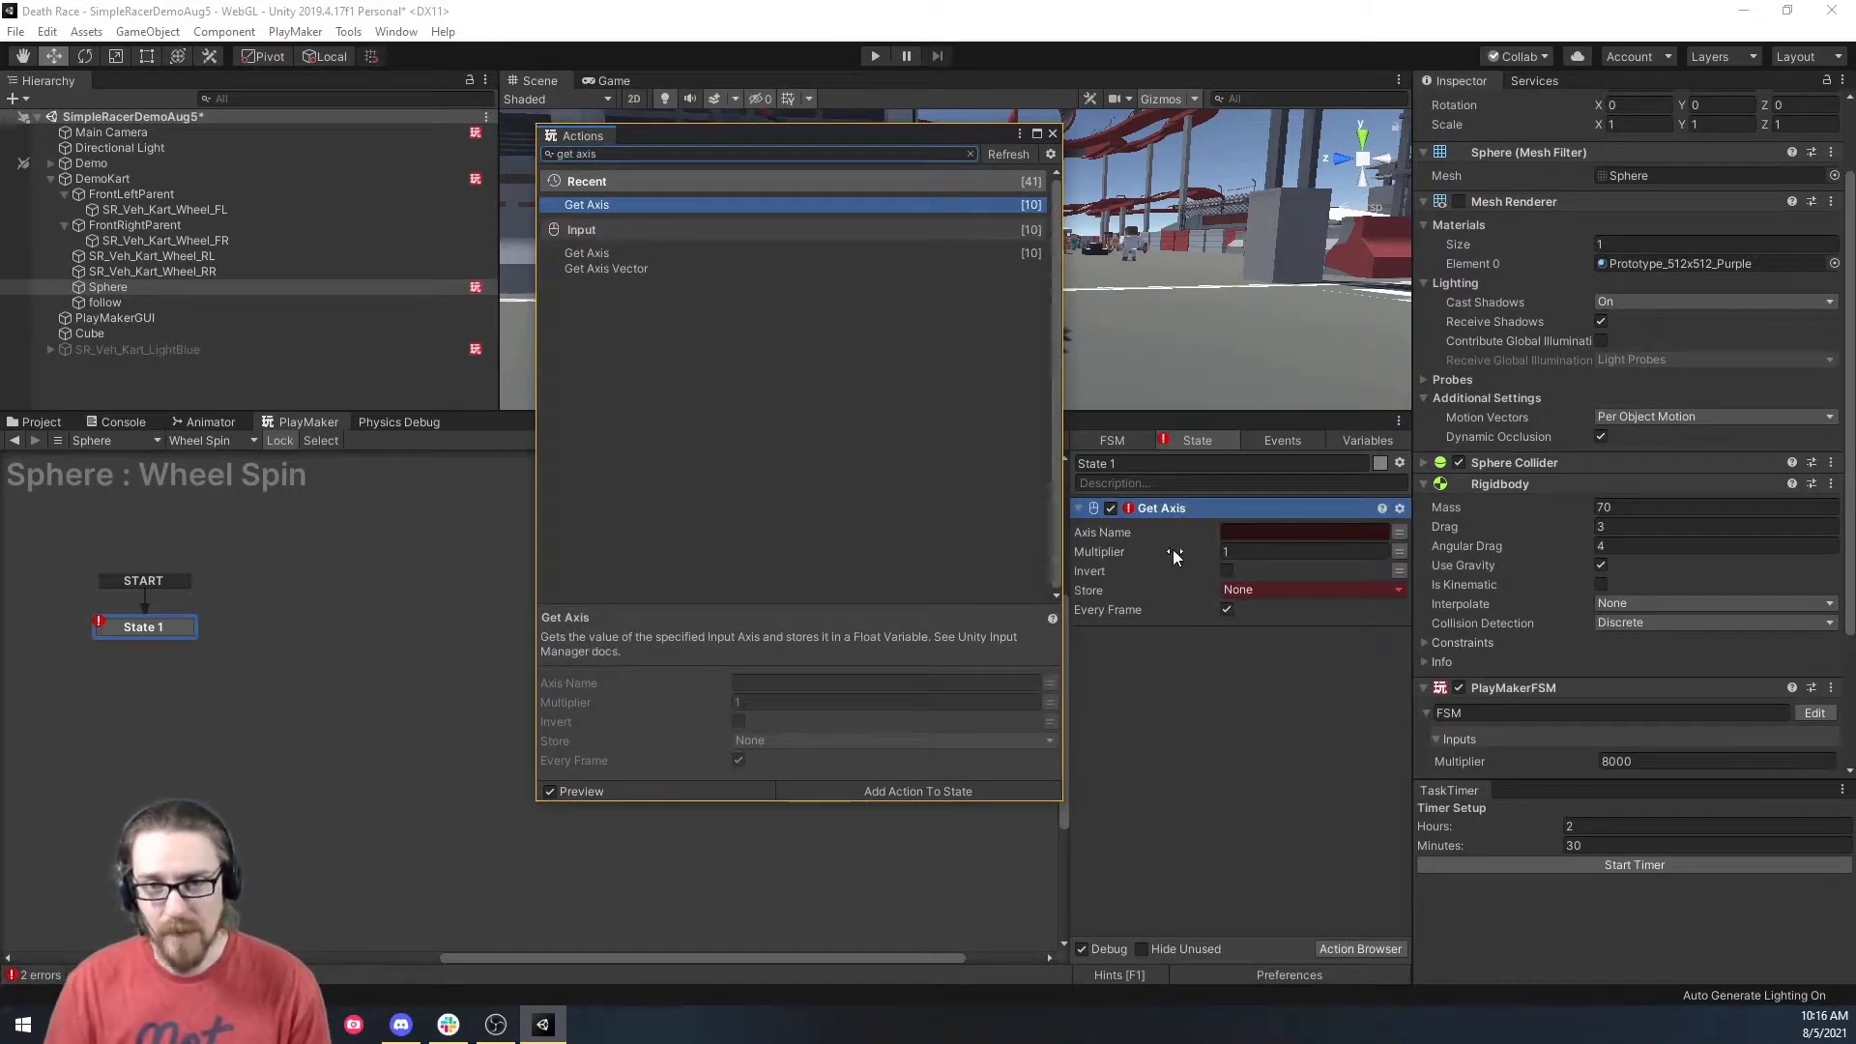
left_click(1049, 133)
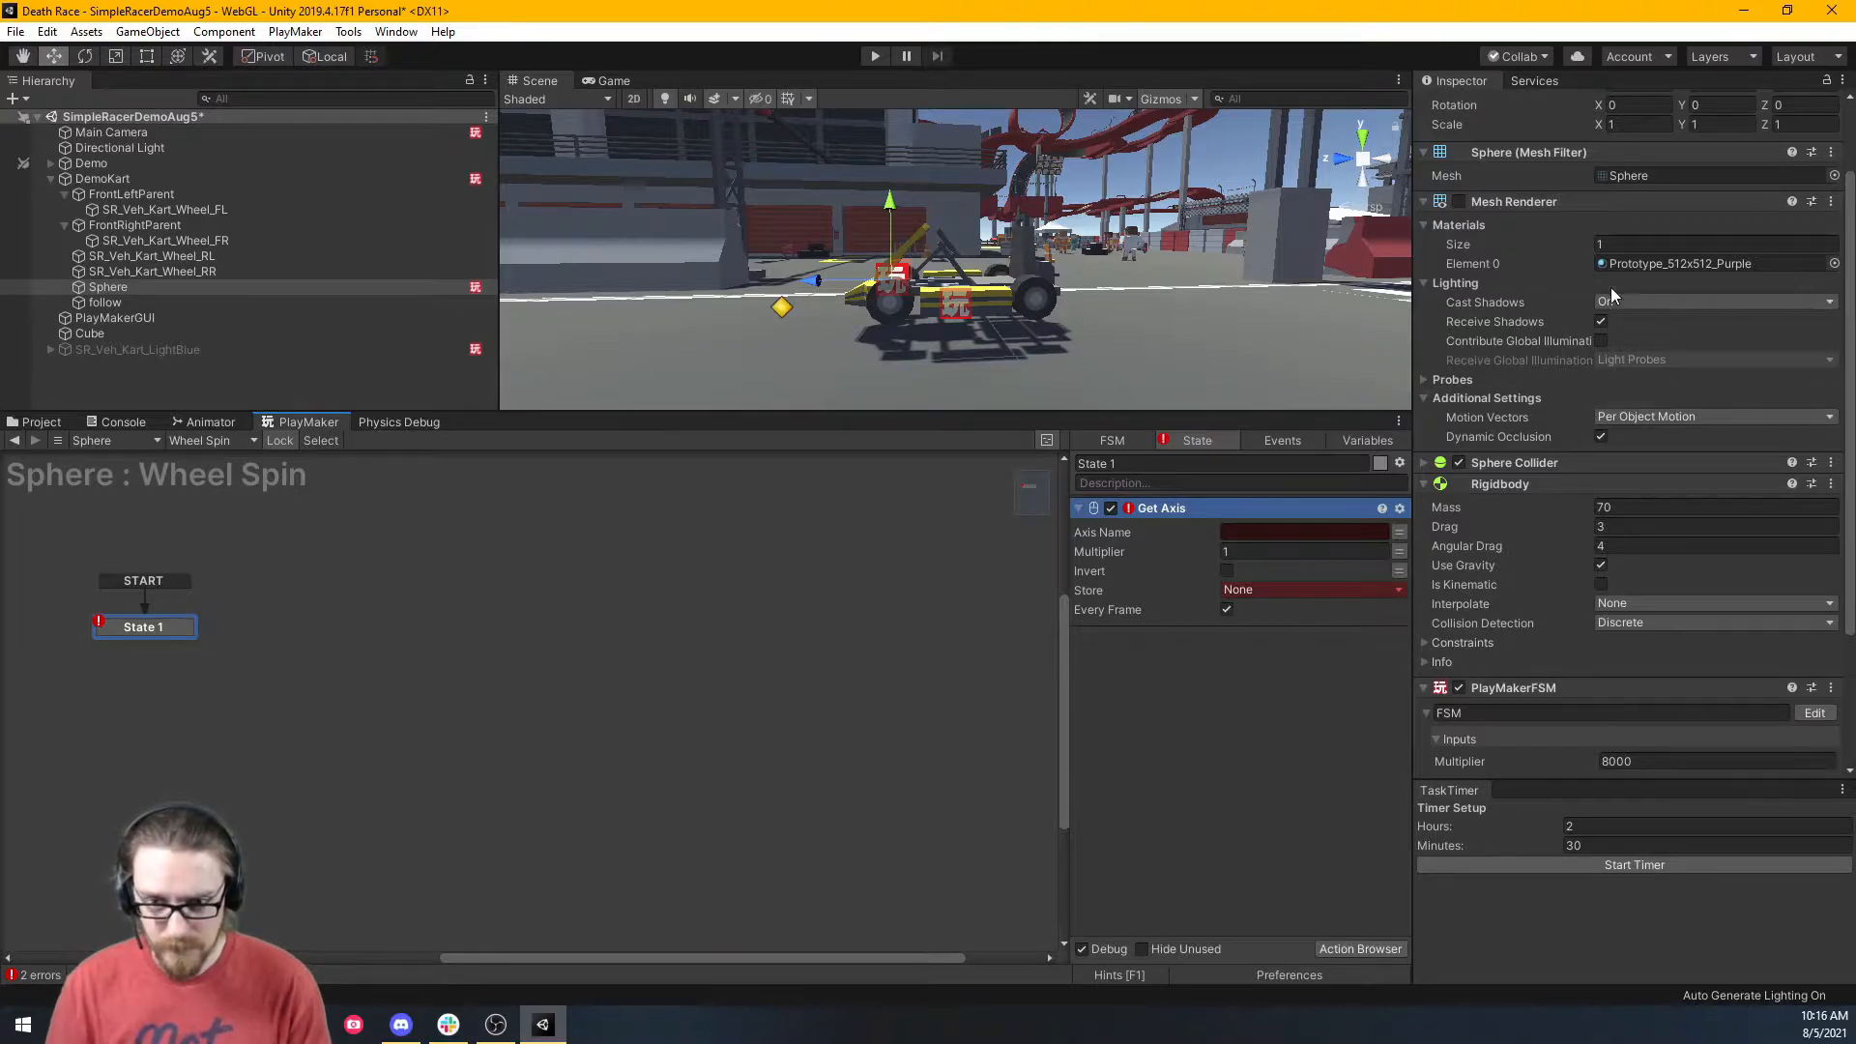
Set Get Axis to the Vertical axis, using a new 'multiplier' variable as its multiplier.
left_click(1335, 531)
type("Vertical")
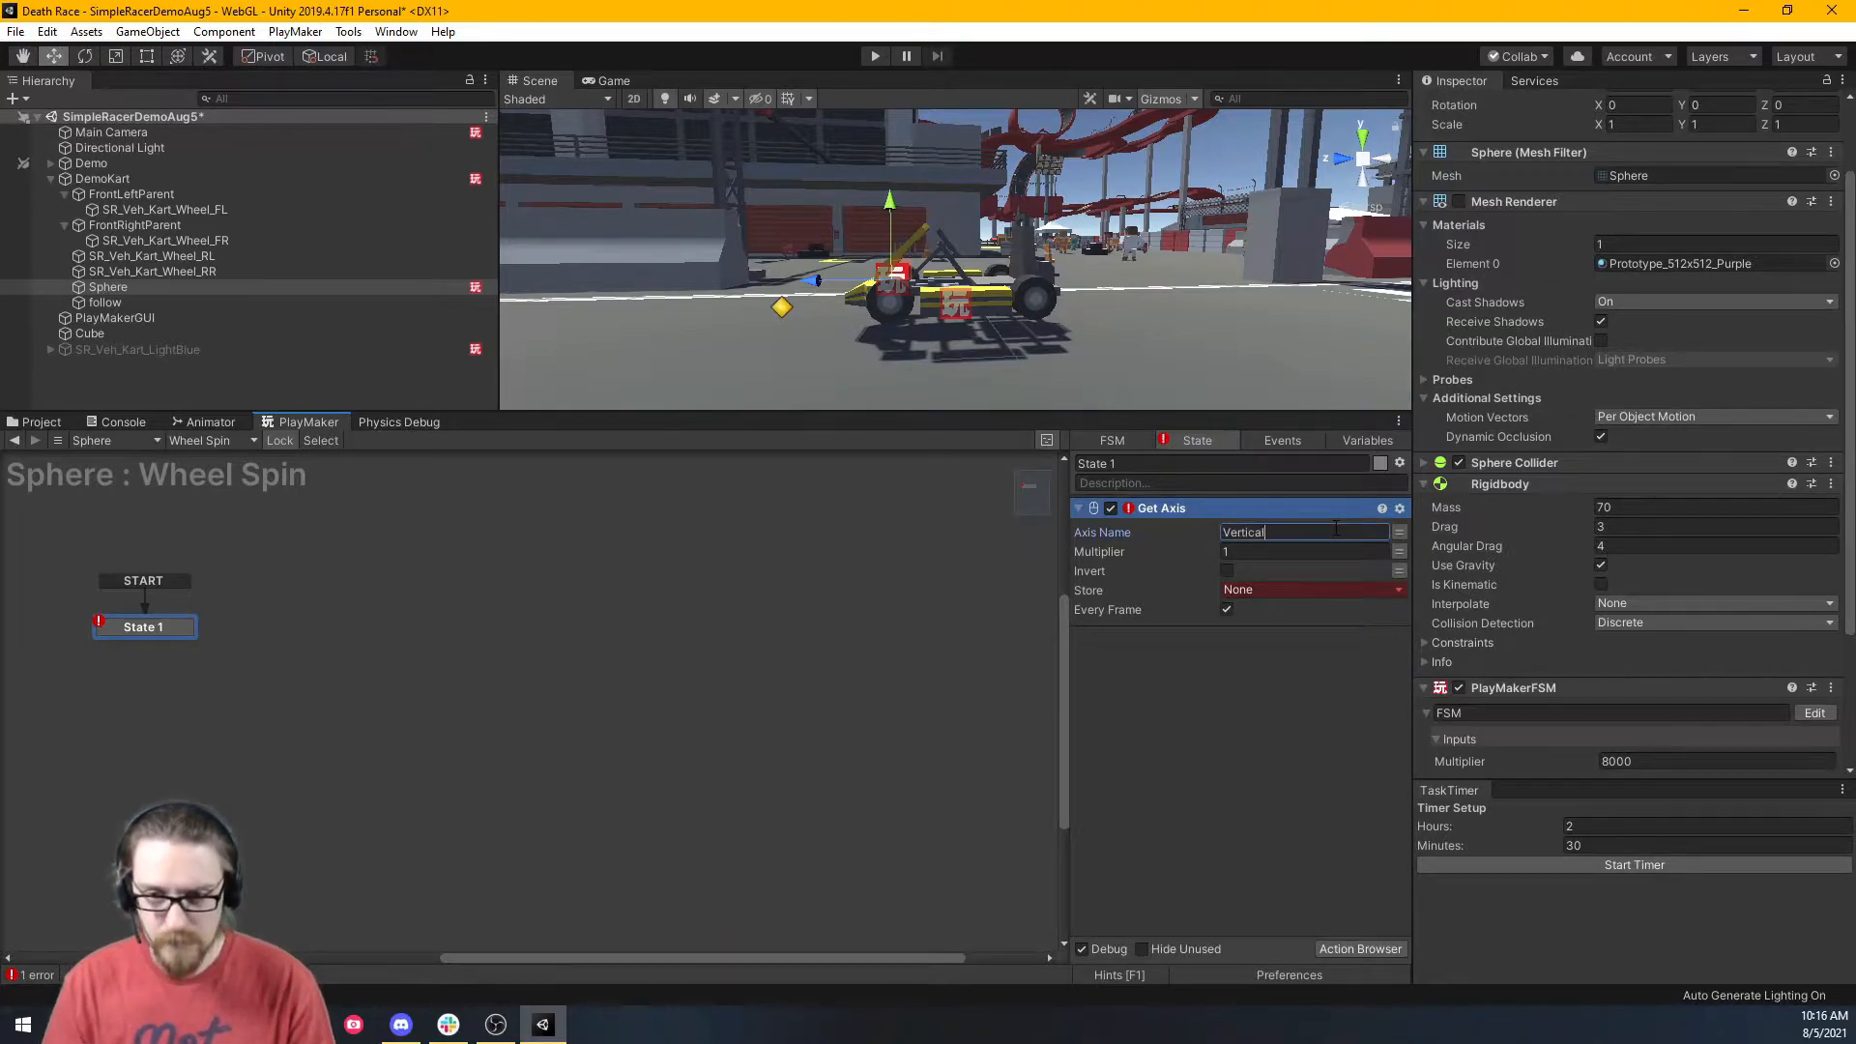
left_click(1399, 551)
left_click(1334, 551)
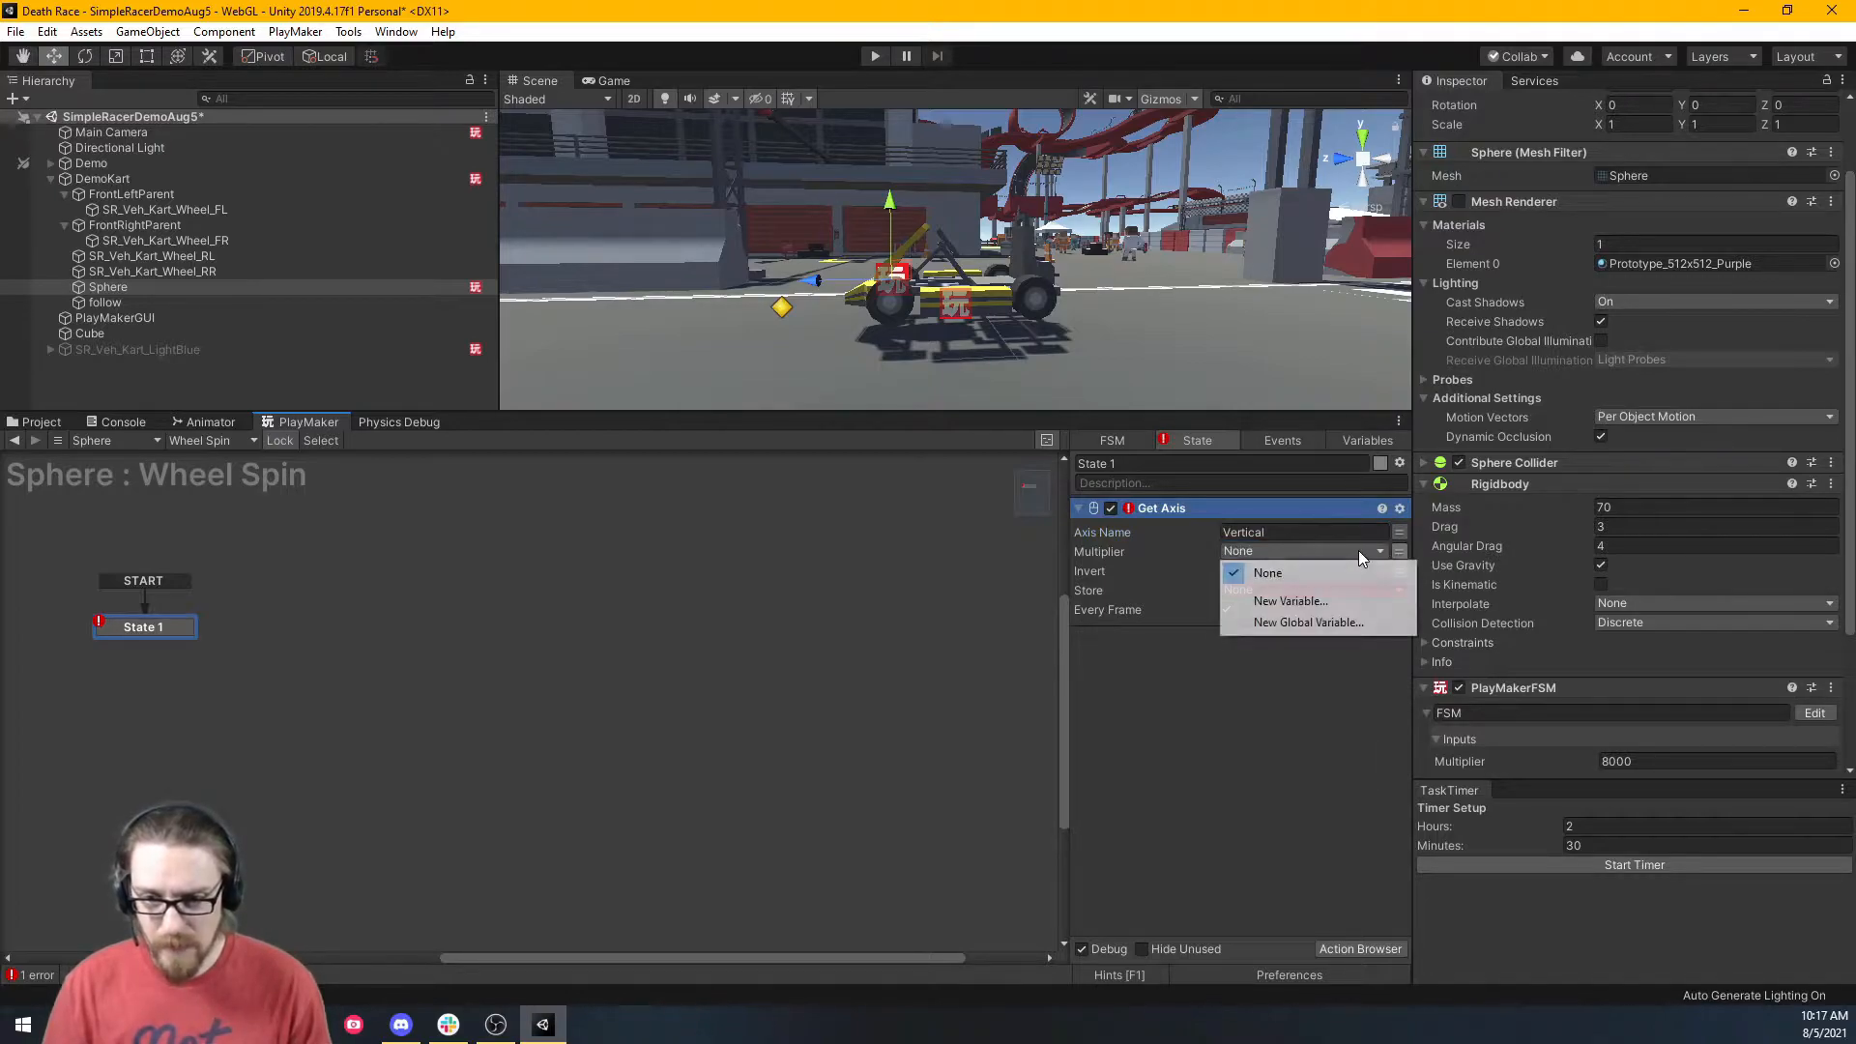
left_click(1322, 598)
type("multipl")
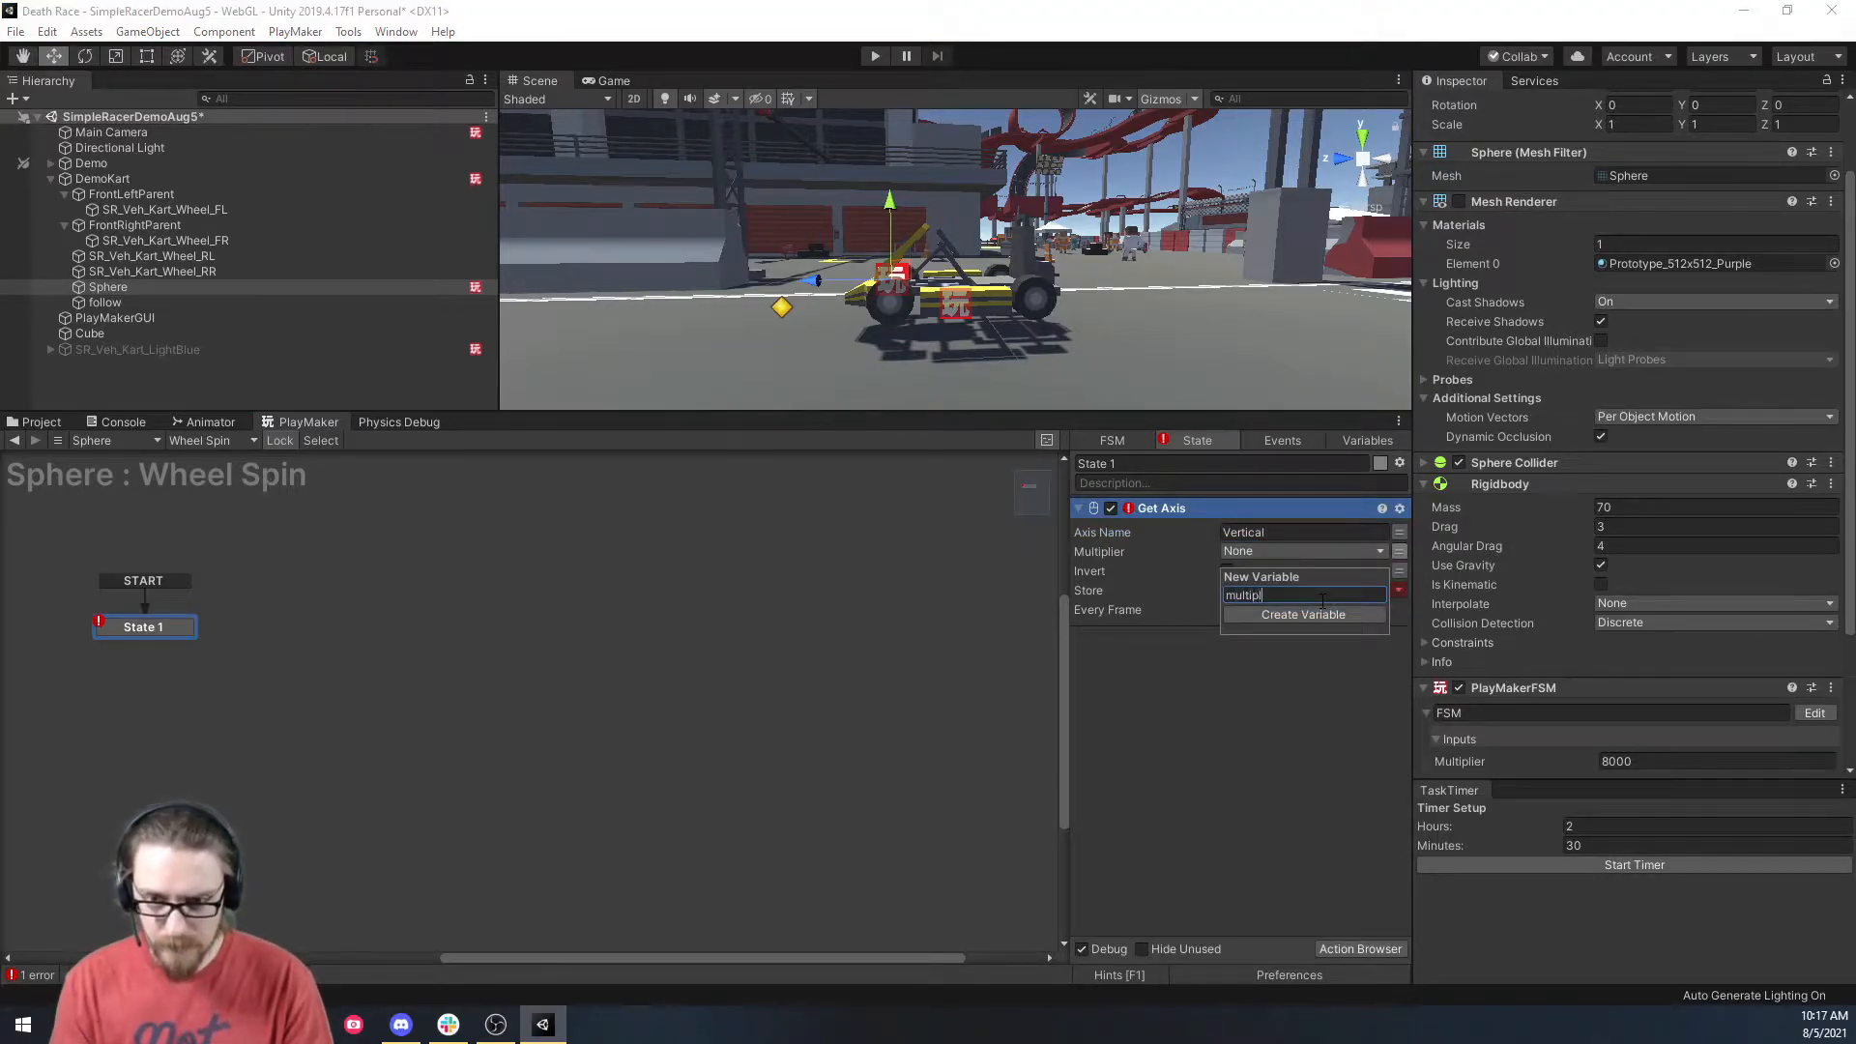
type("ier")
key("Return")
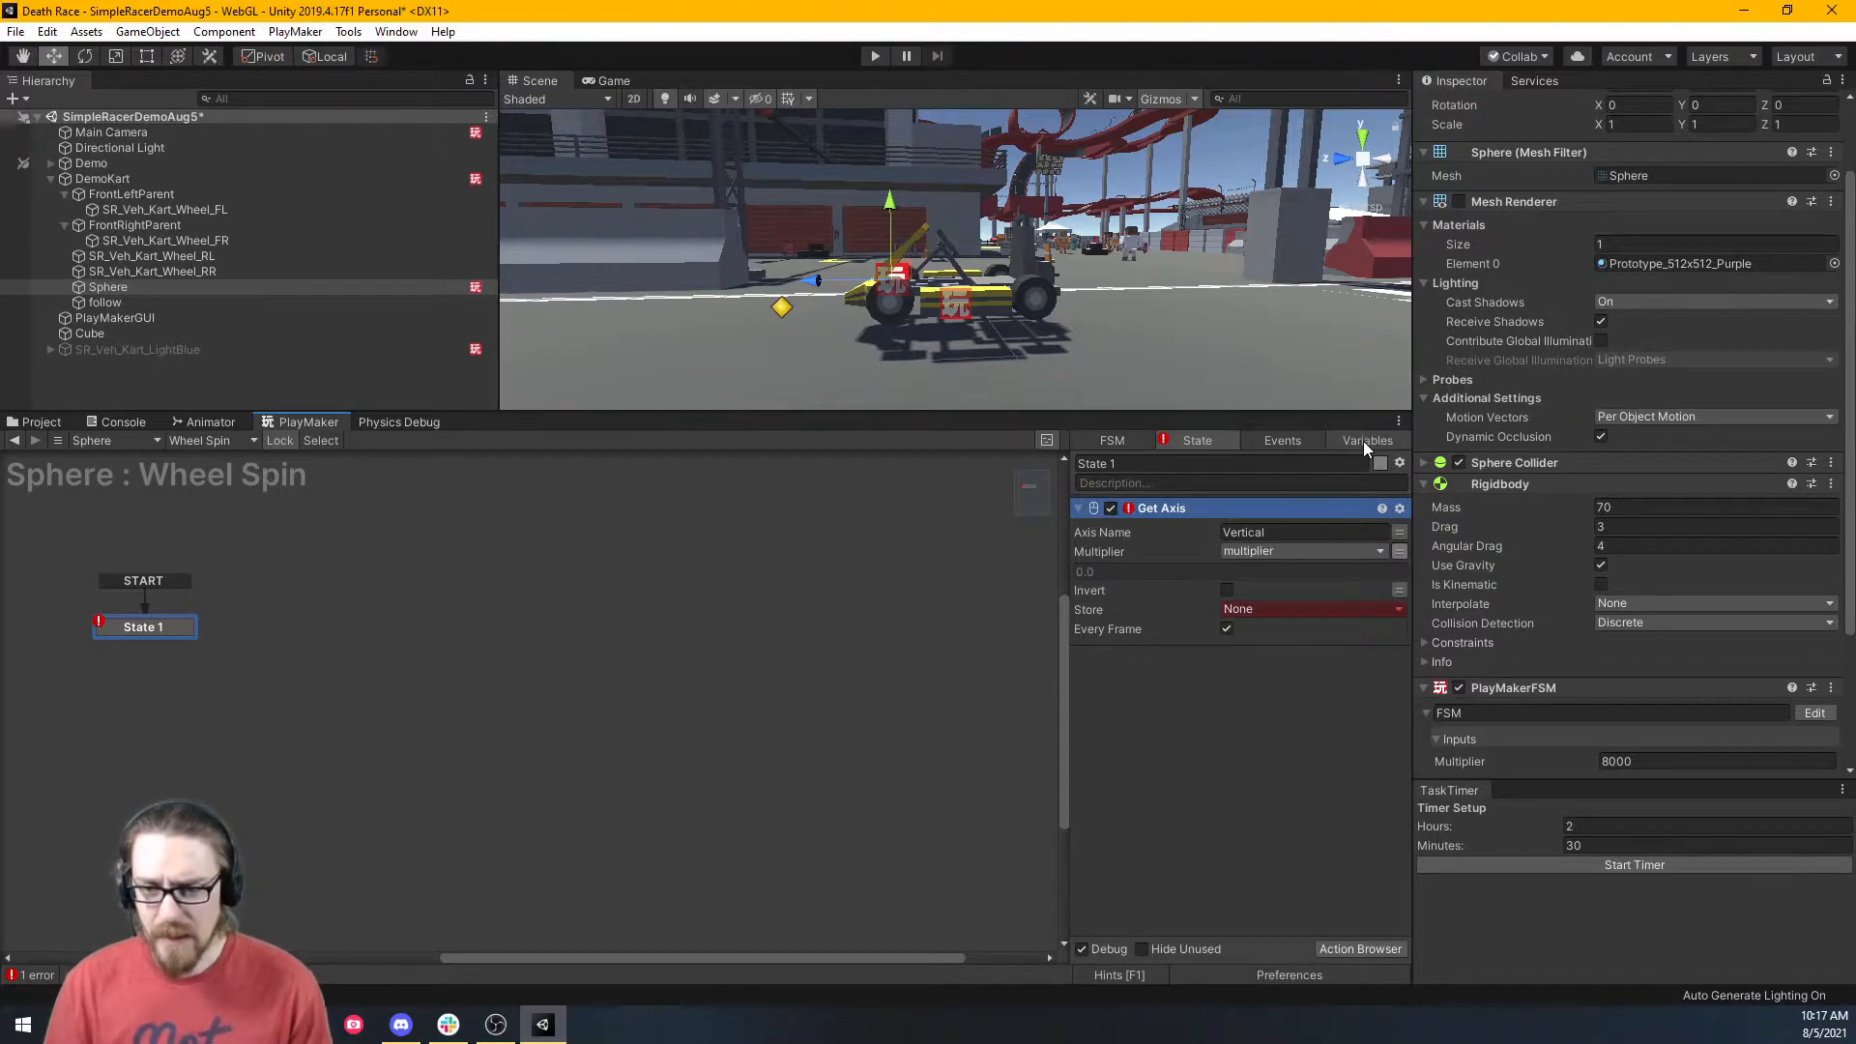
Give the multiplier variable a value of 180 and expose it as an FSM input.
left_click(1363, 440)
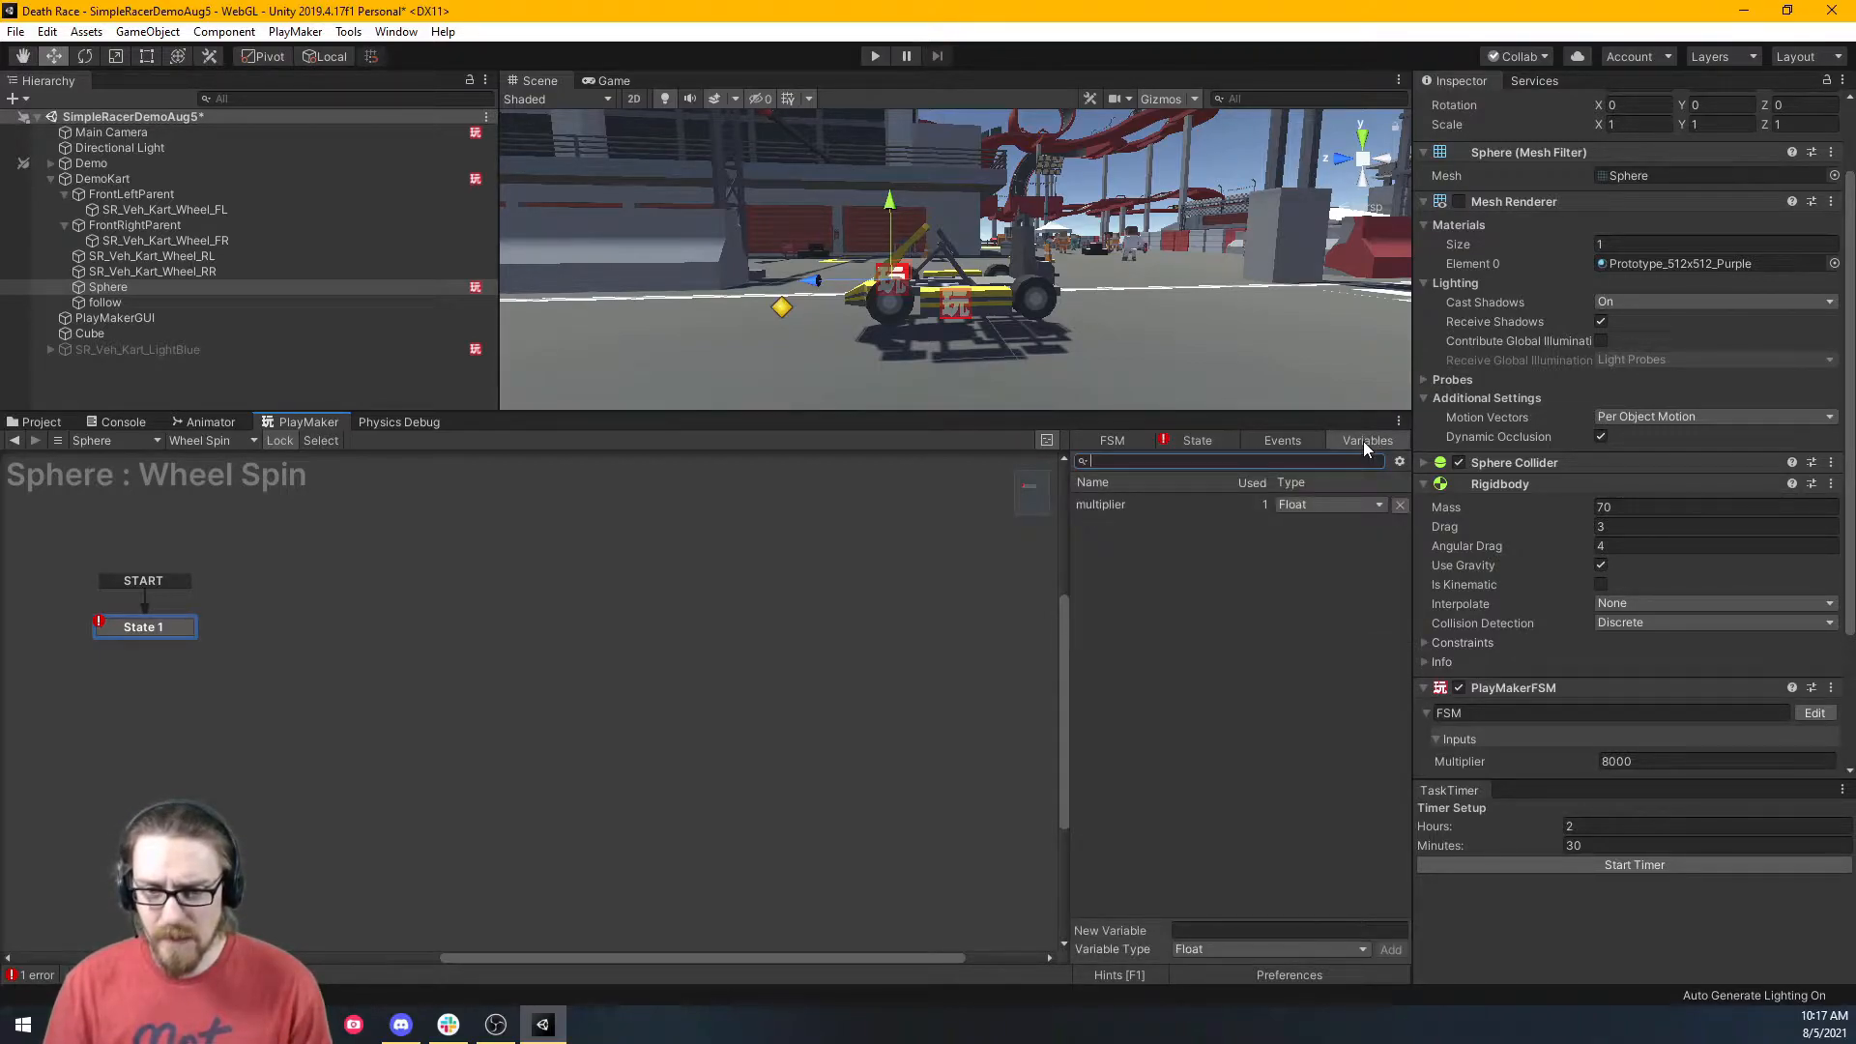
left_click(1169, 504)
left_click(1189, 853)
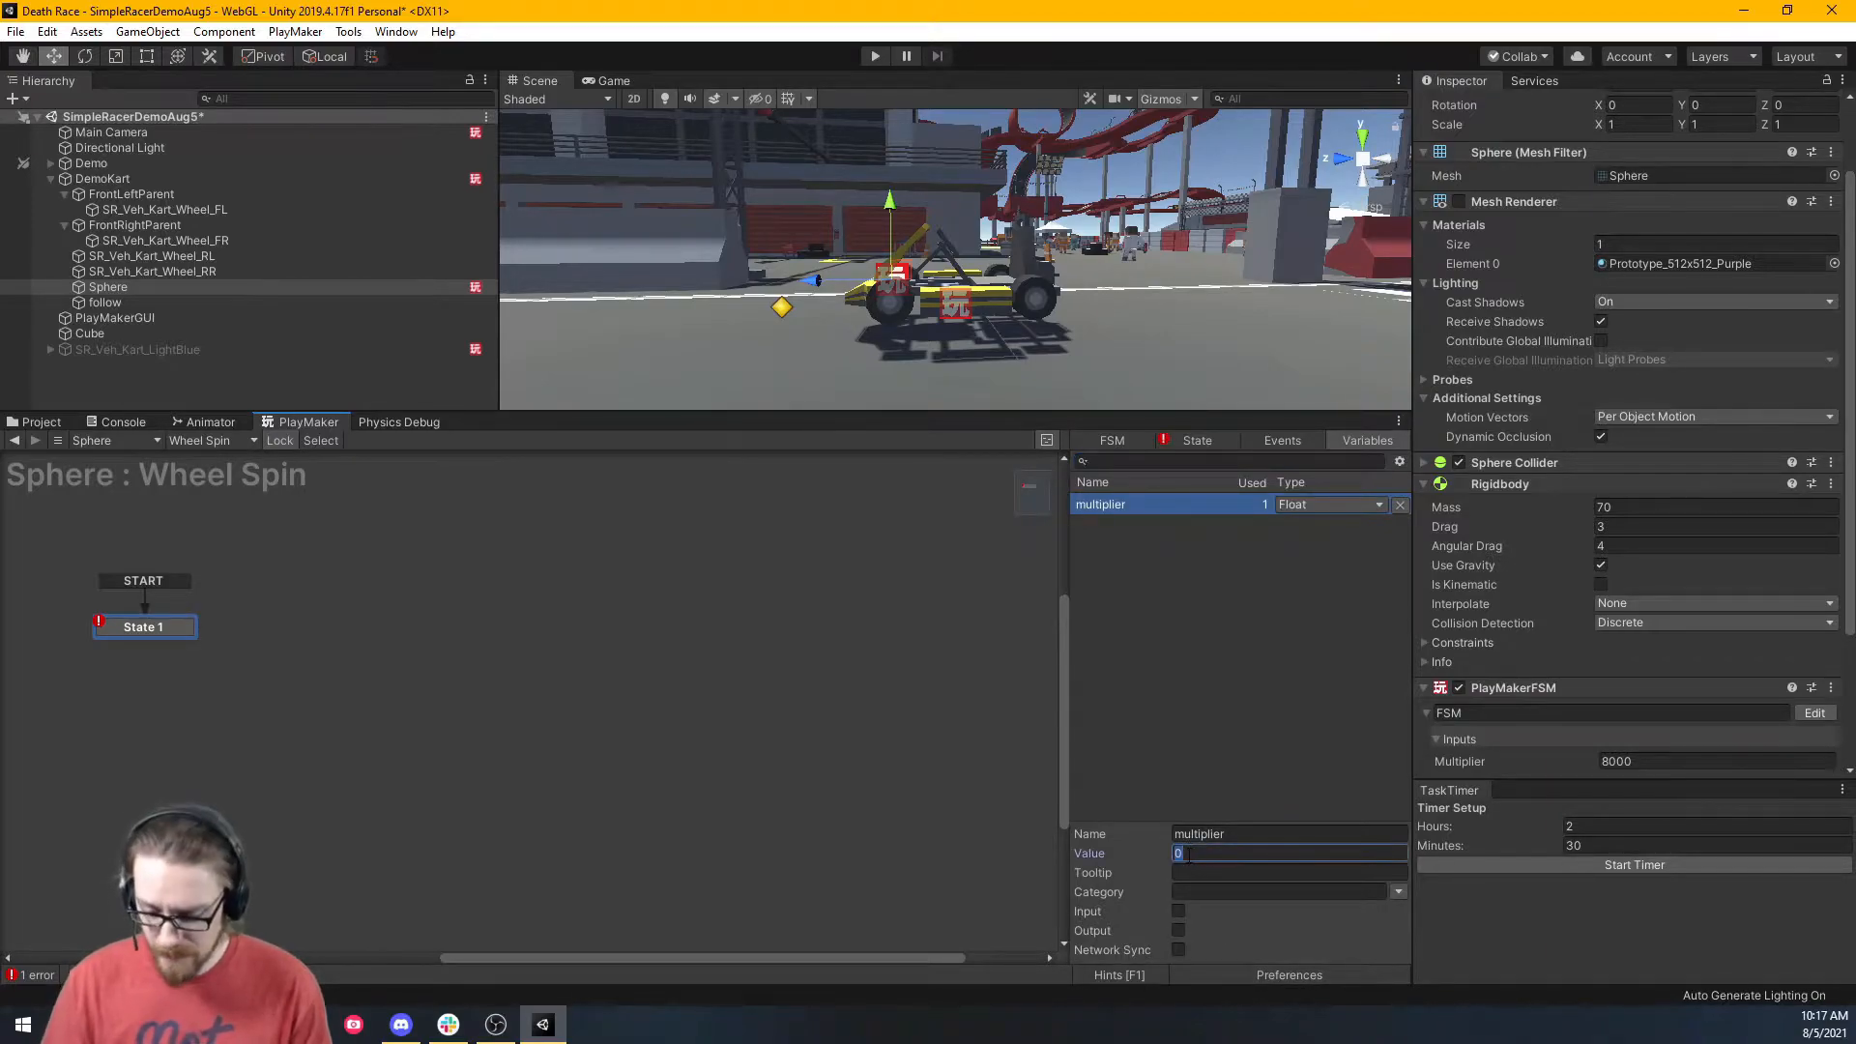
left_click(1177, 911)
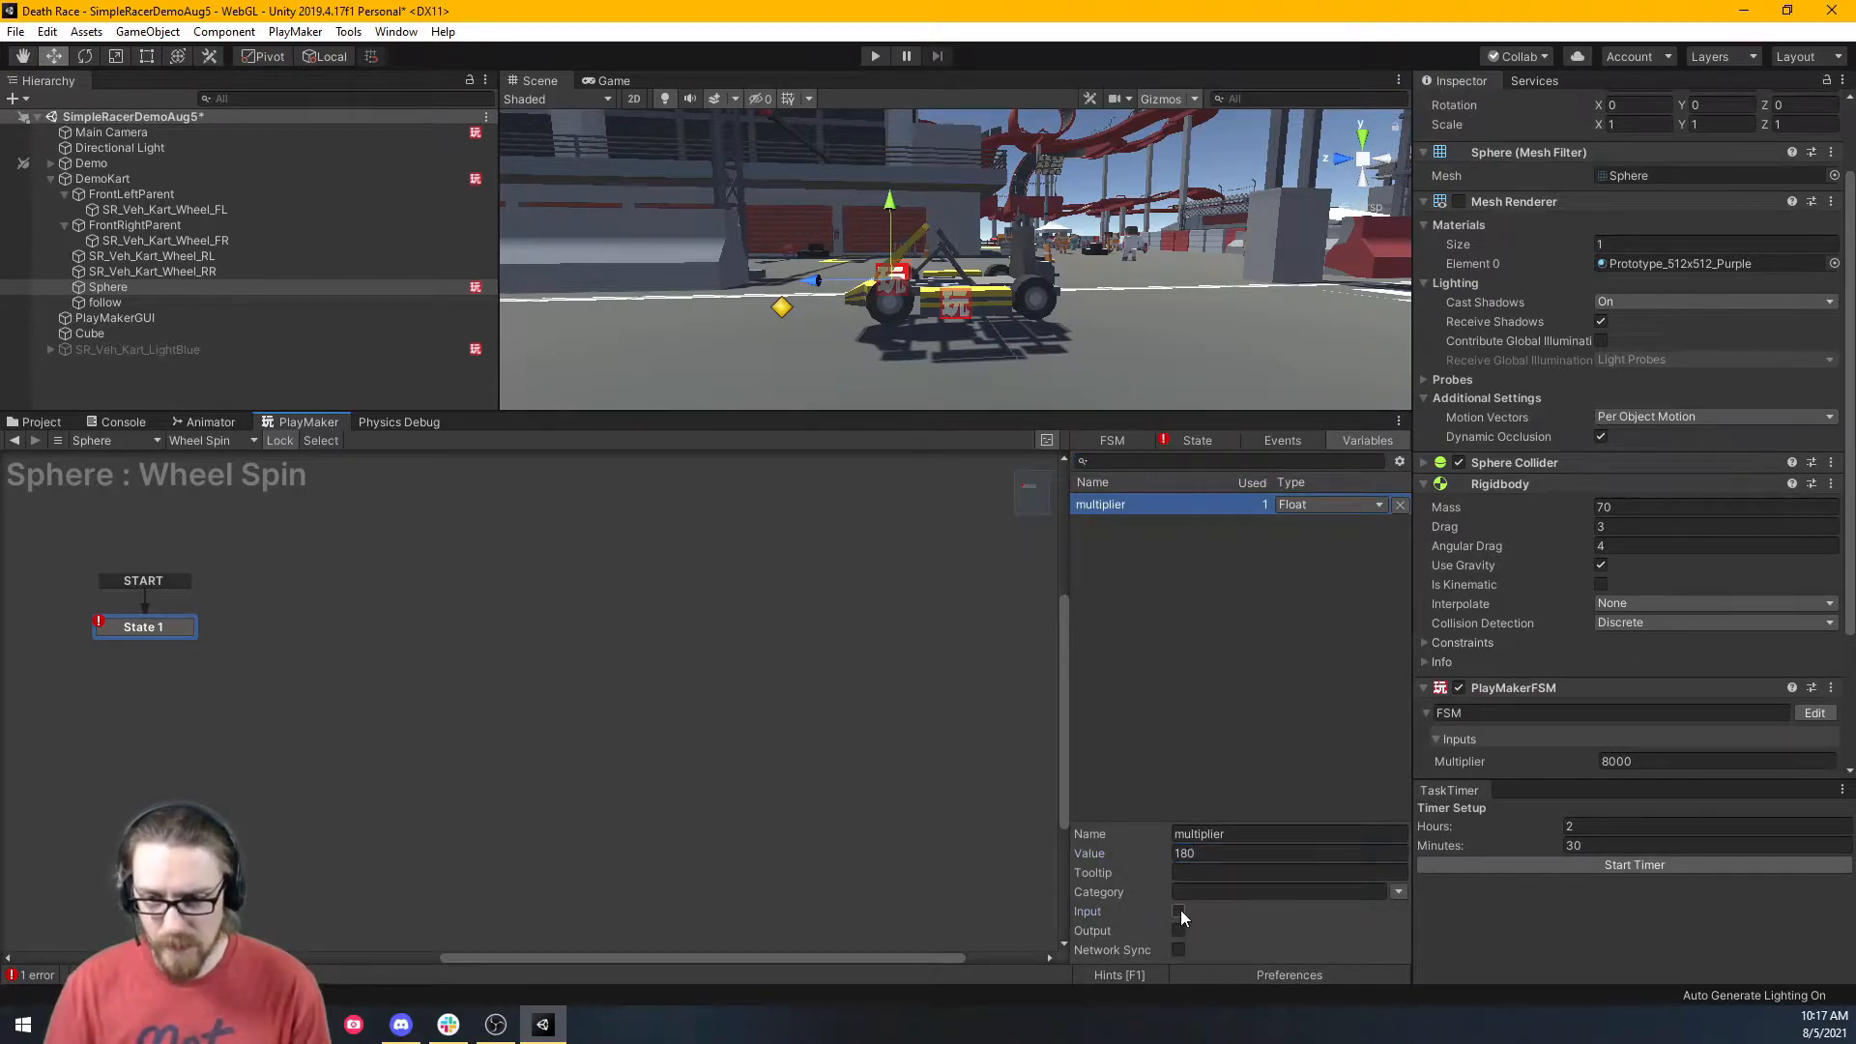
scroll(1570, 669, "down", 3)
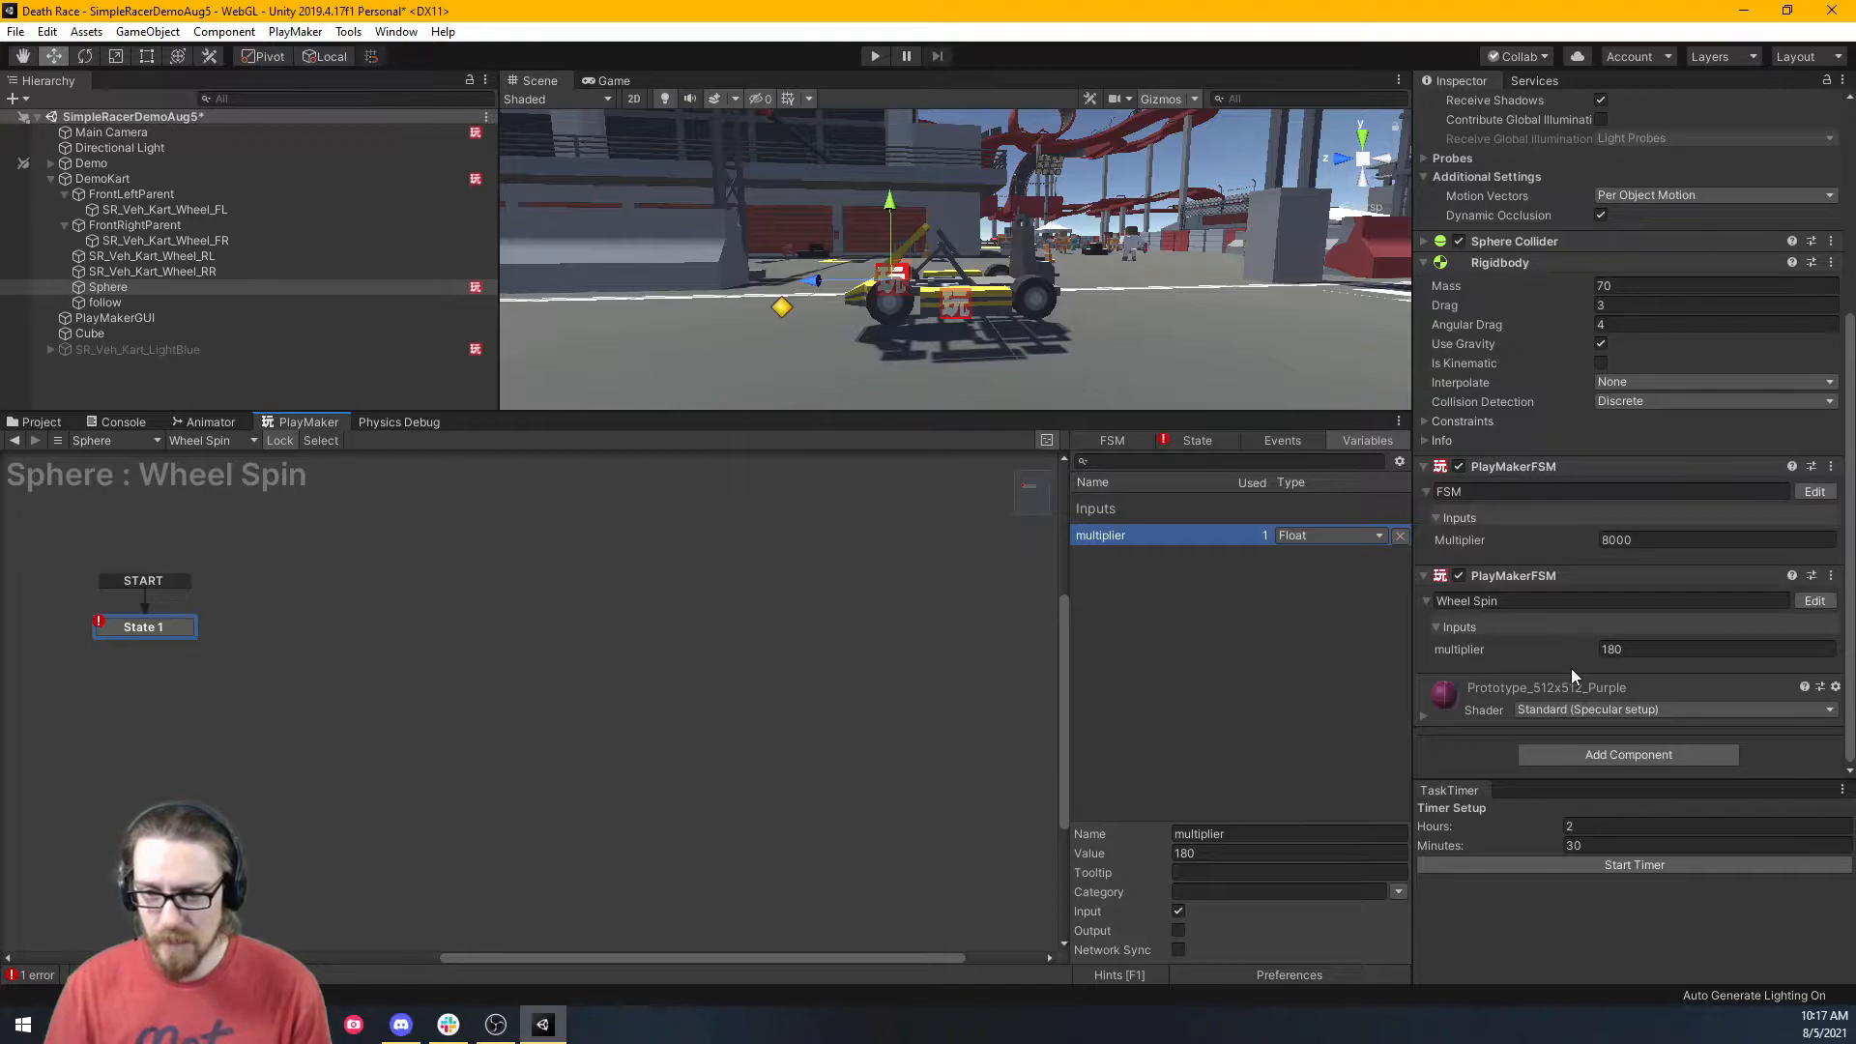
left_click(1187, 443)
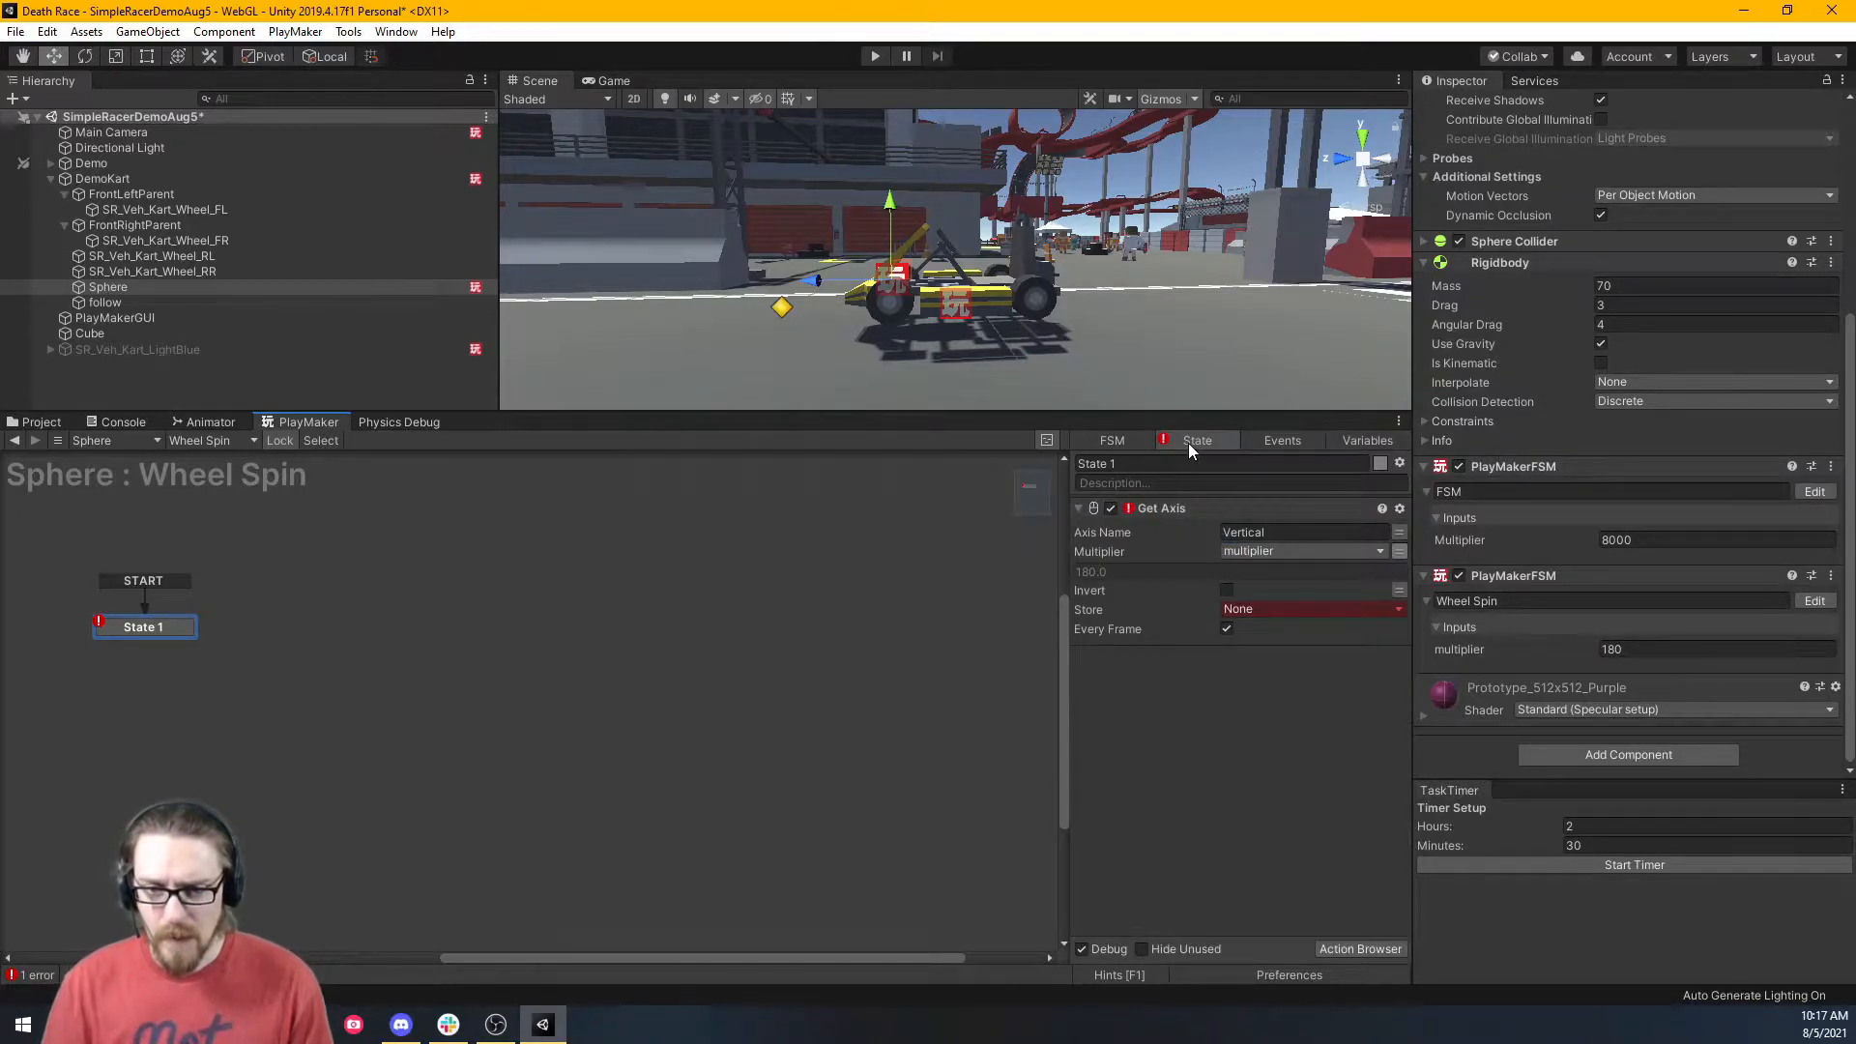
Store the Get Axis result in a new float variable named vertFloat.
left_click(1266, 611)
left_click(1267, 673)
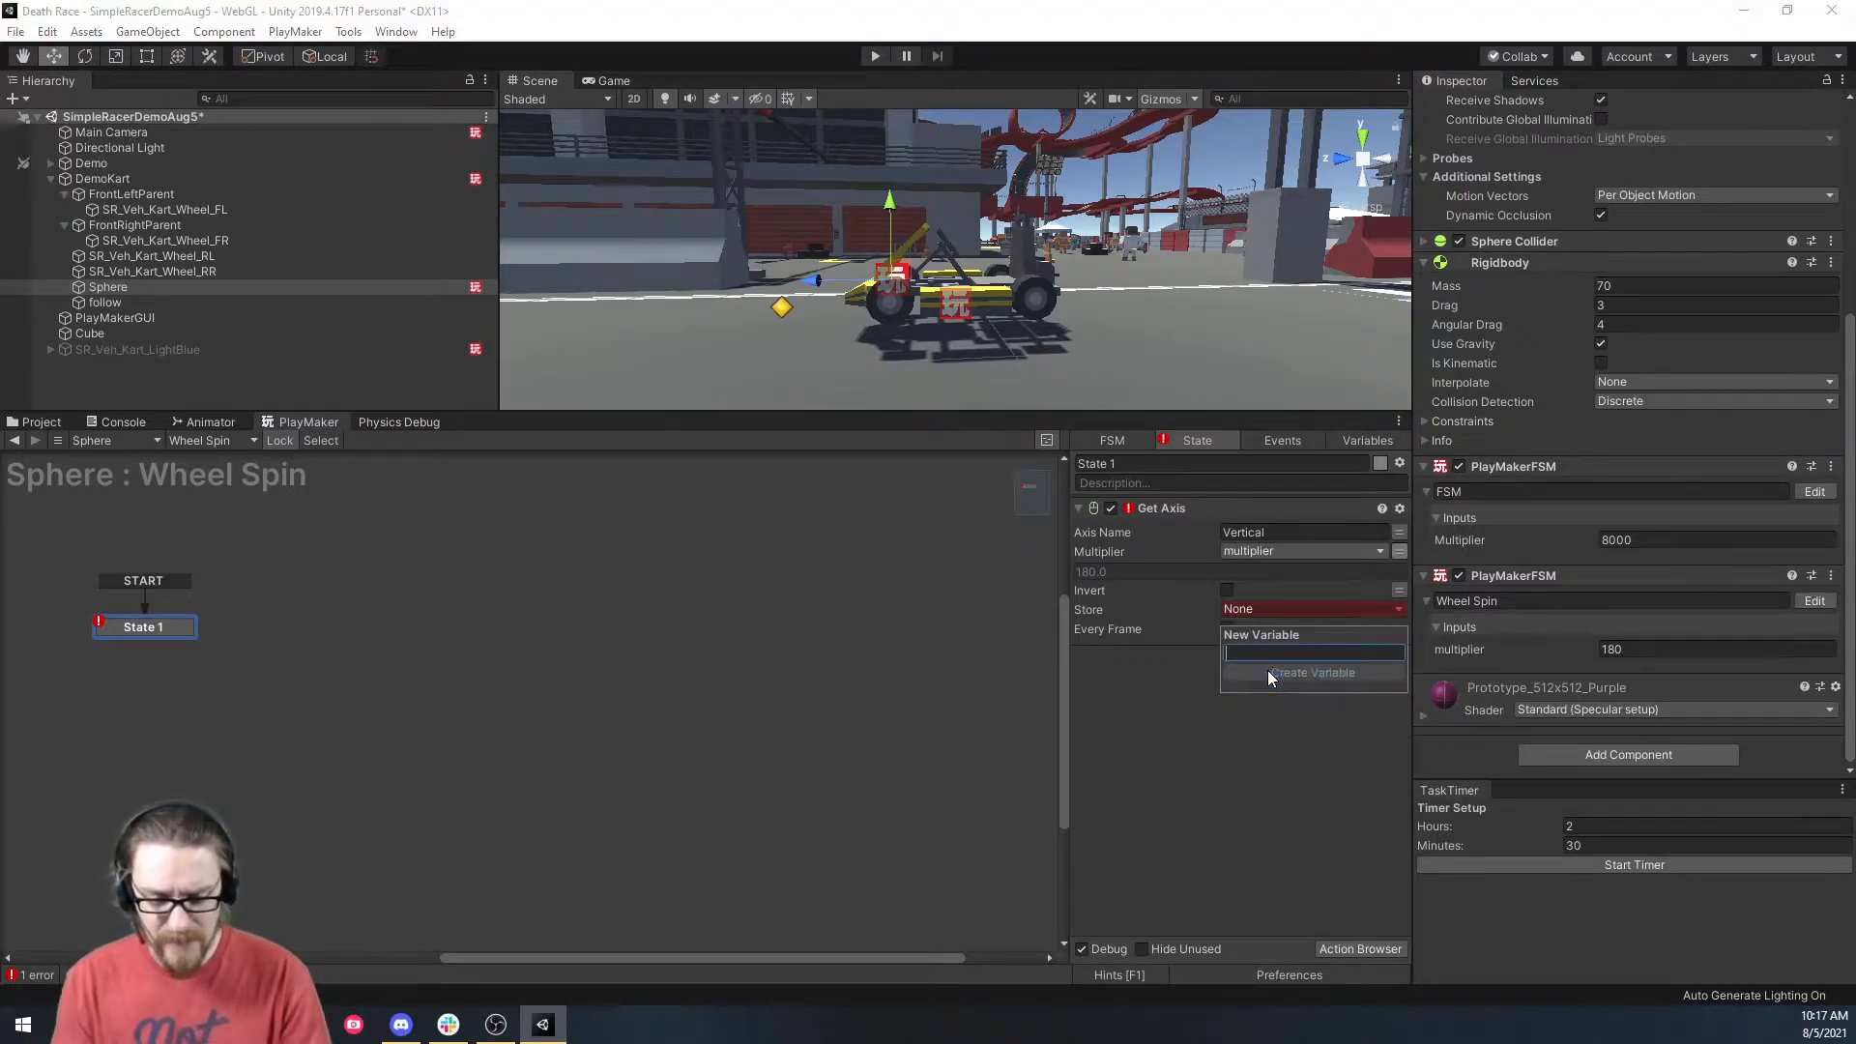
type("vertFl")
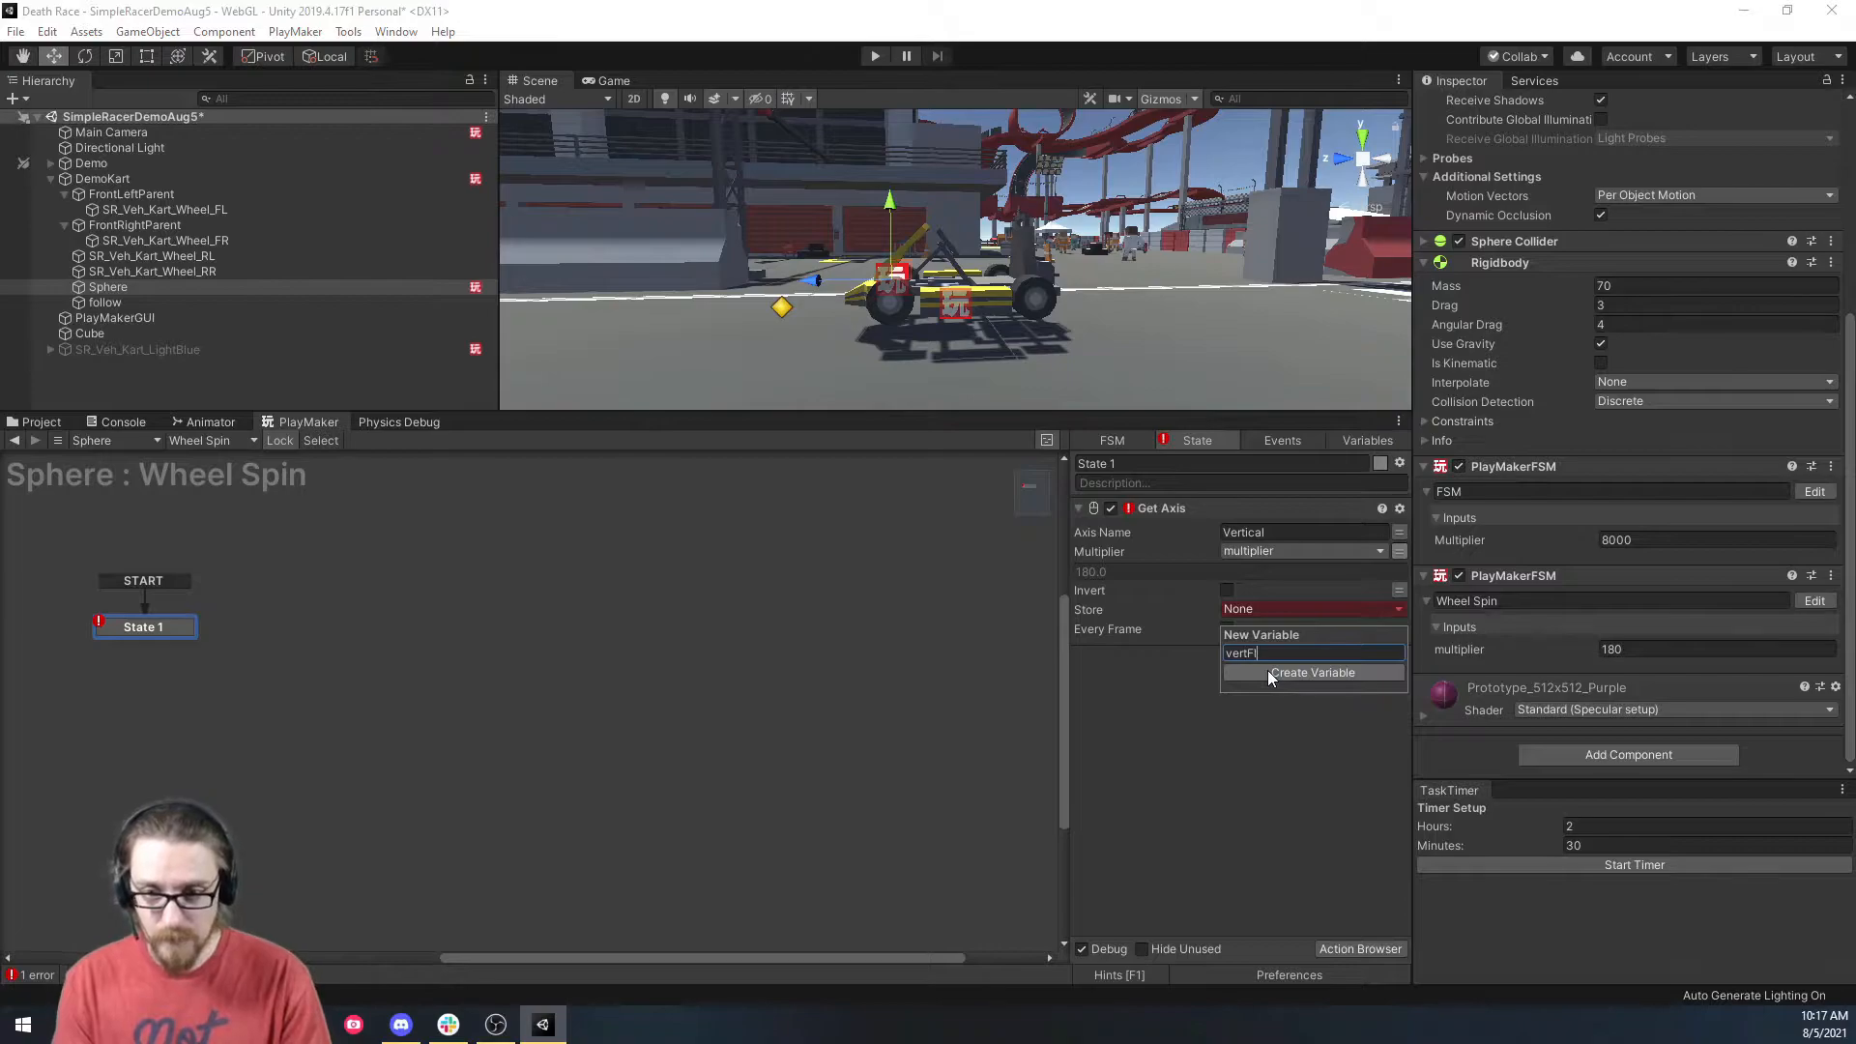
type("oat")
left_click(1267, 672)
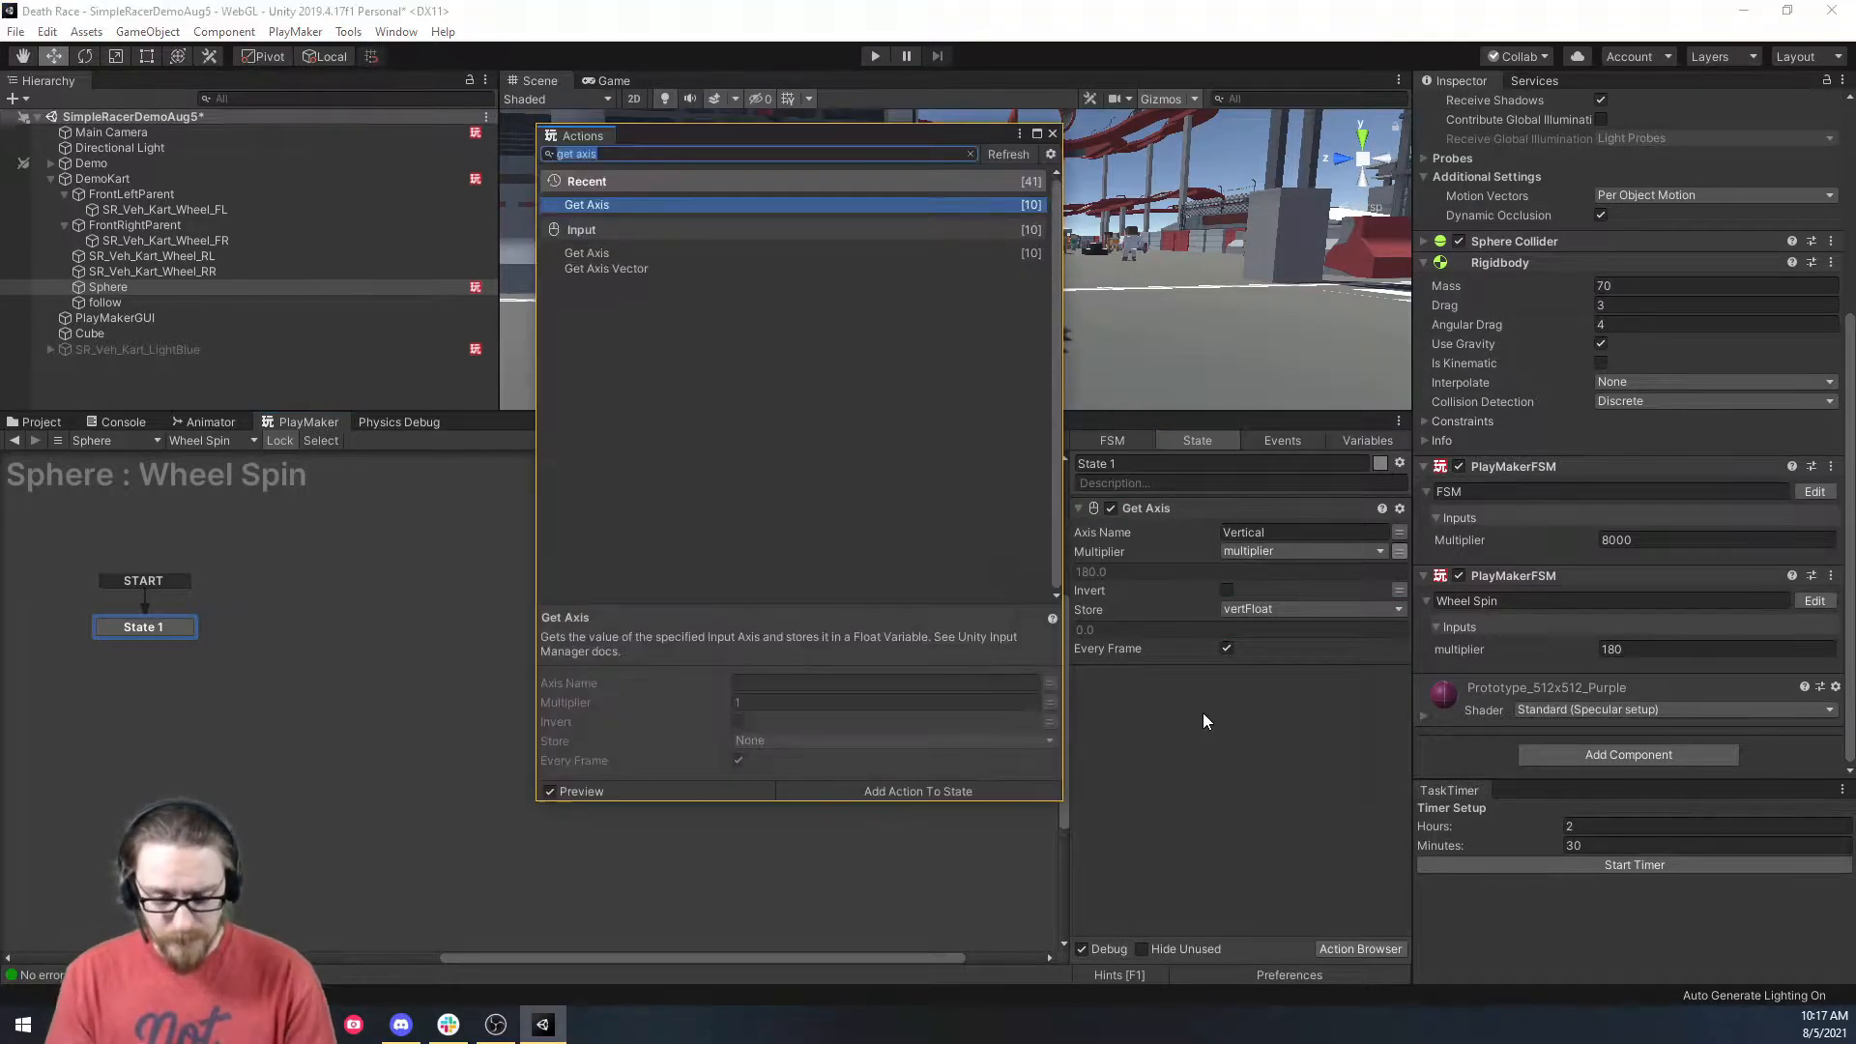
Add a Rotate action spinning SR_Veh_Kart_Wheel_FL's X angle by vertFloat per second.
type("rotate")
key("Return")
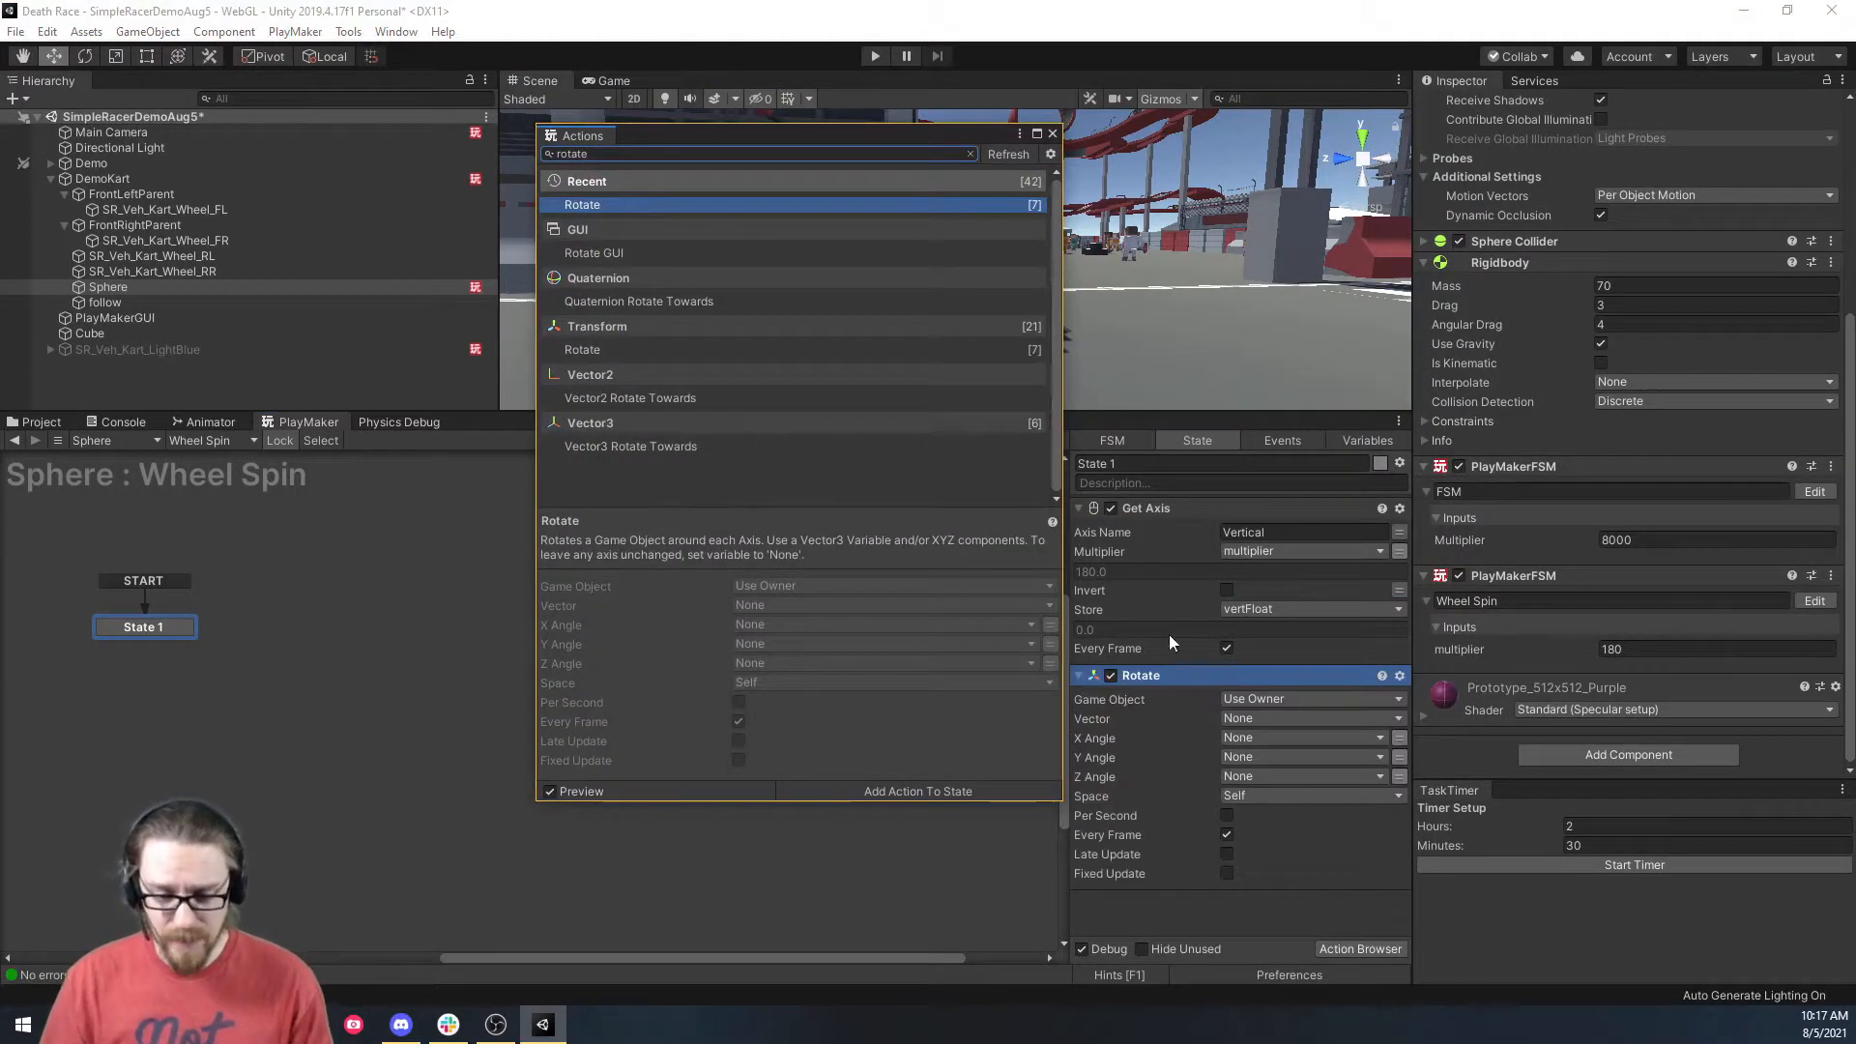
left_click(1054, 132)
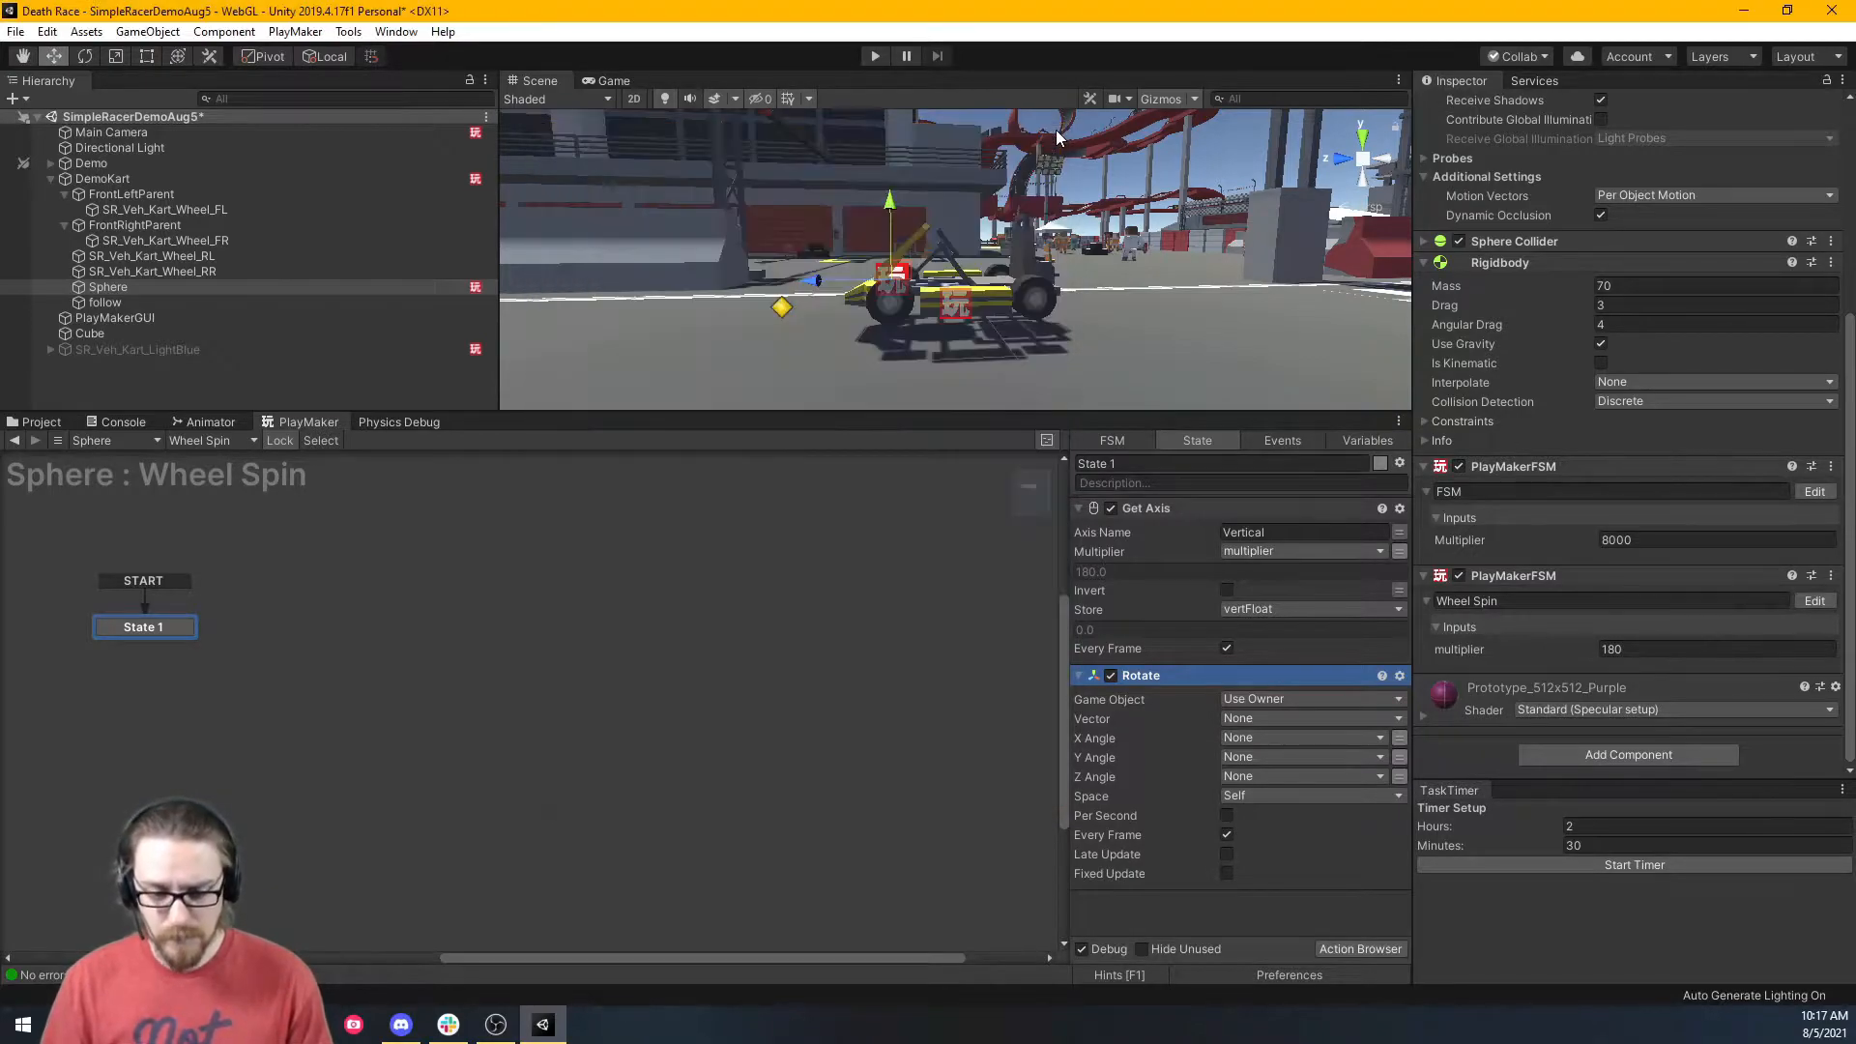
left_click(1290, 696)
left_click(1274, 744)
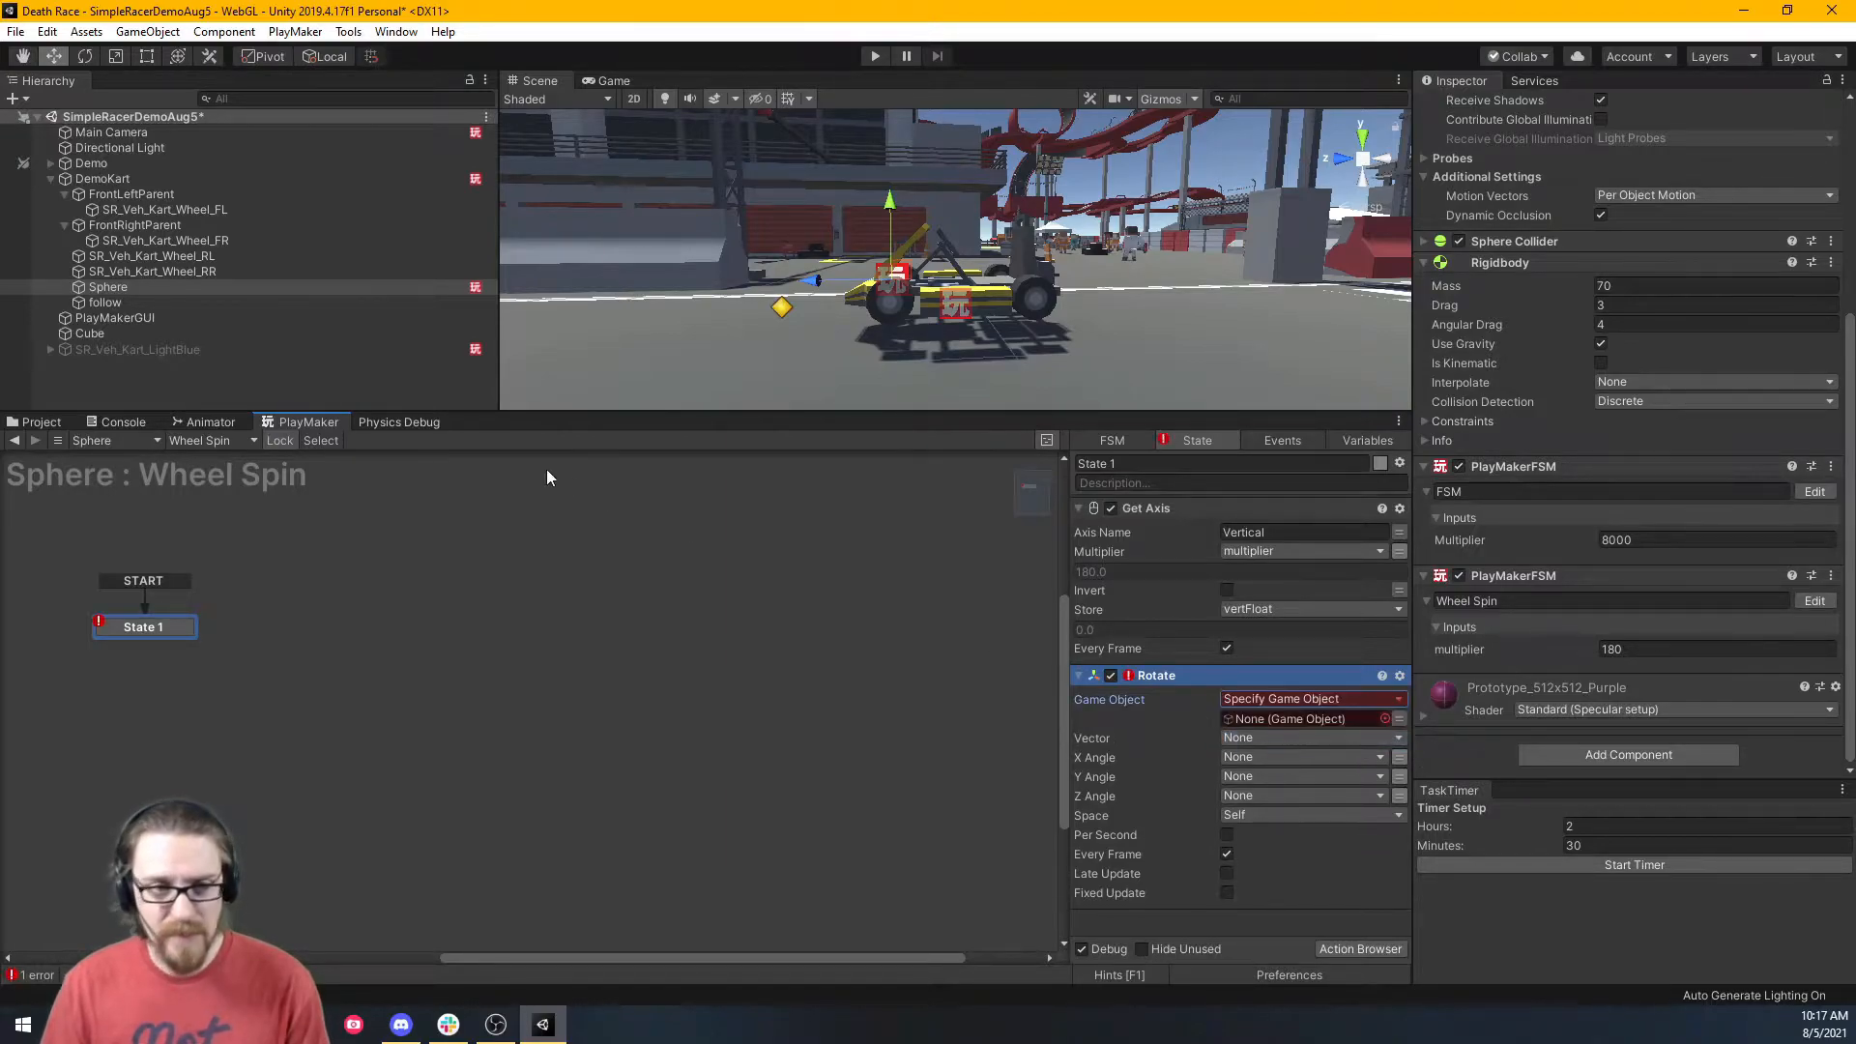
left_click(175, 211)
left_click_drag(175, 211, 1274, 716)
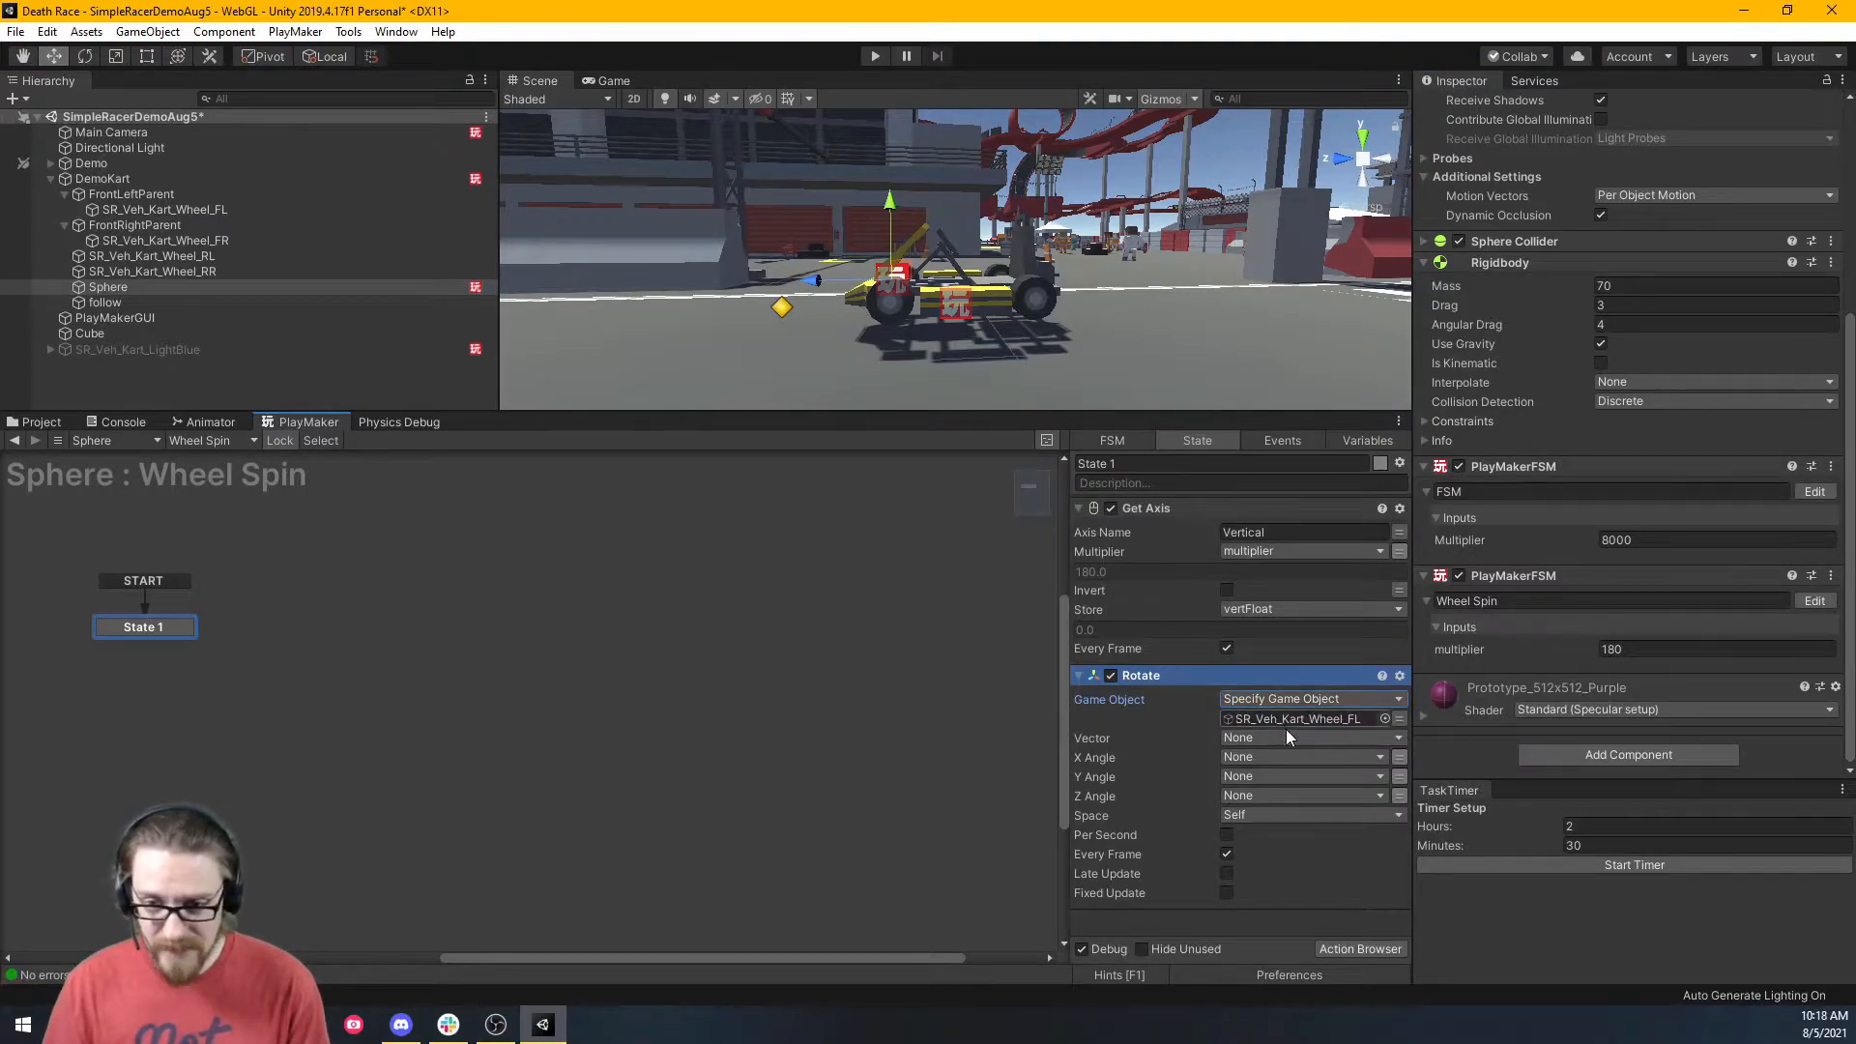
left_click(1273, 756)
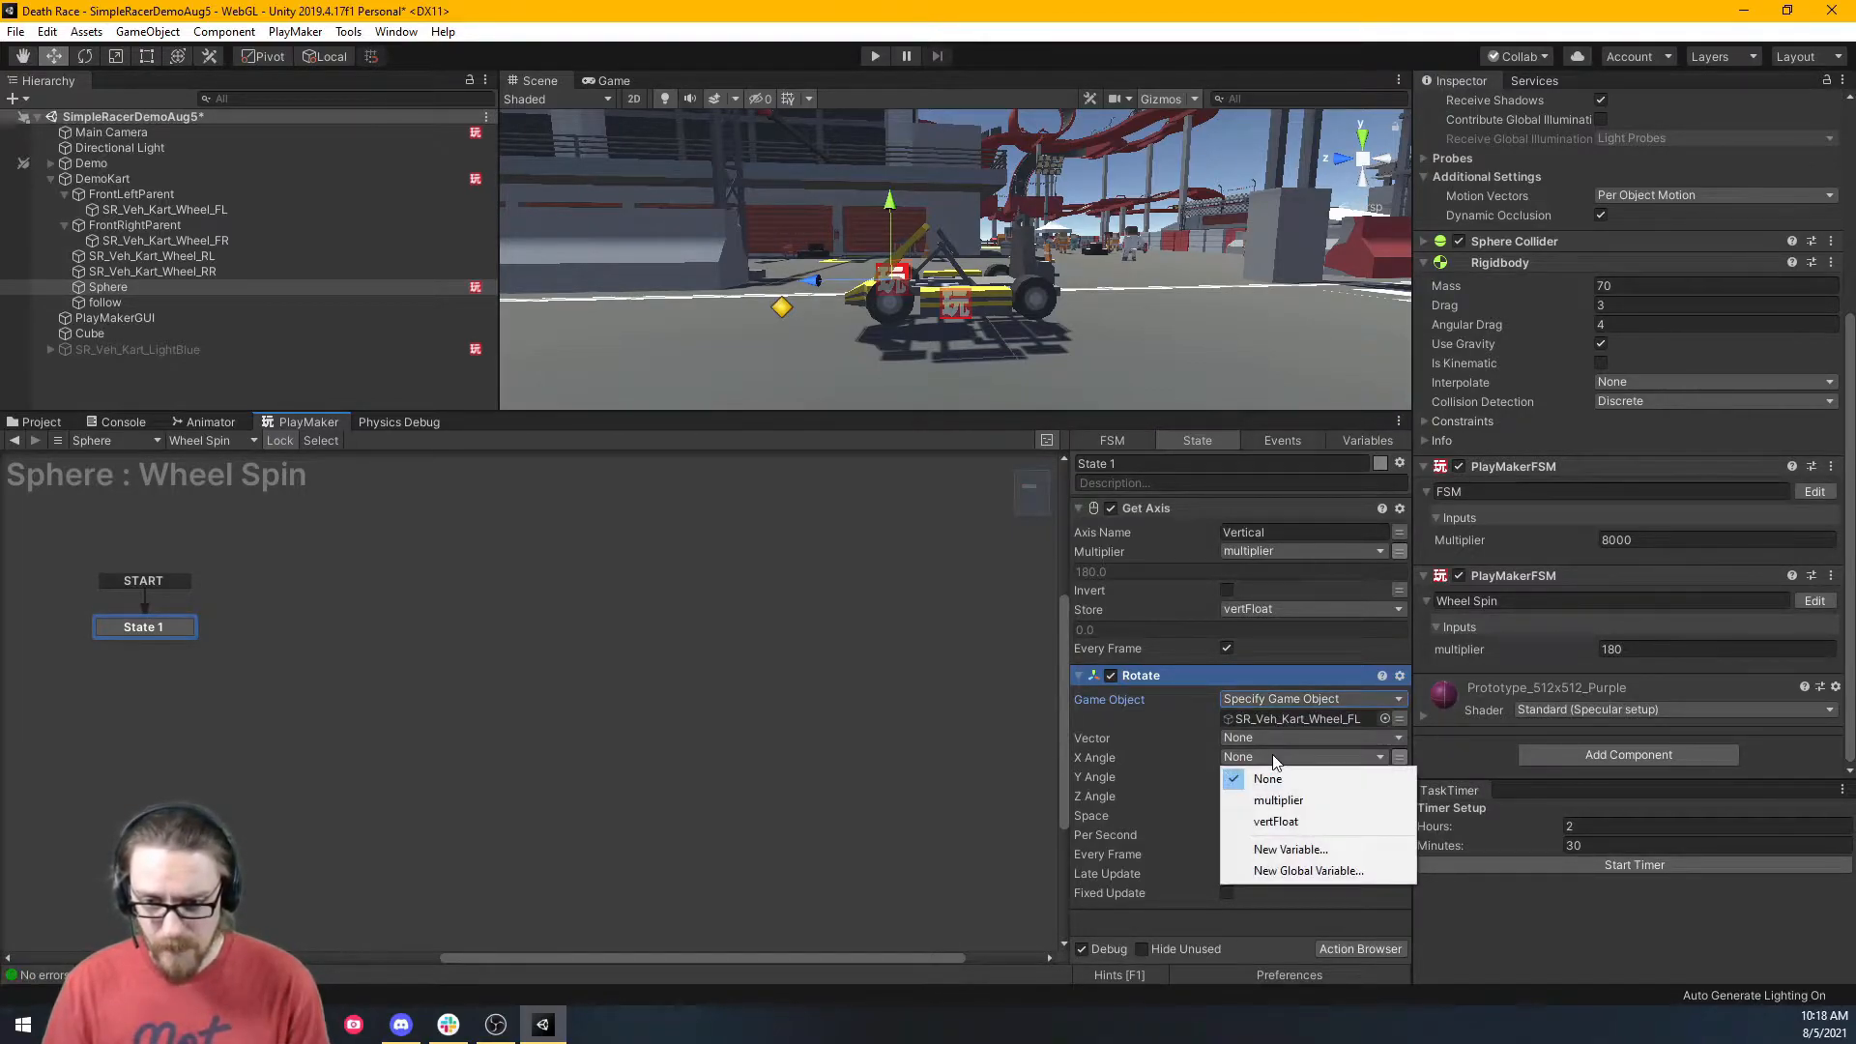
left_click(1272, 824)
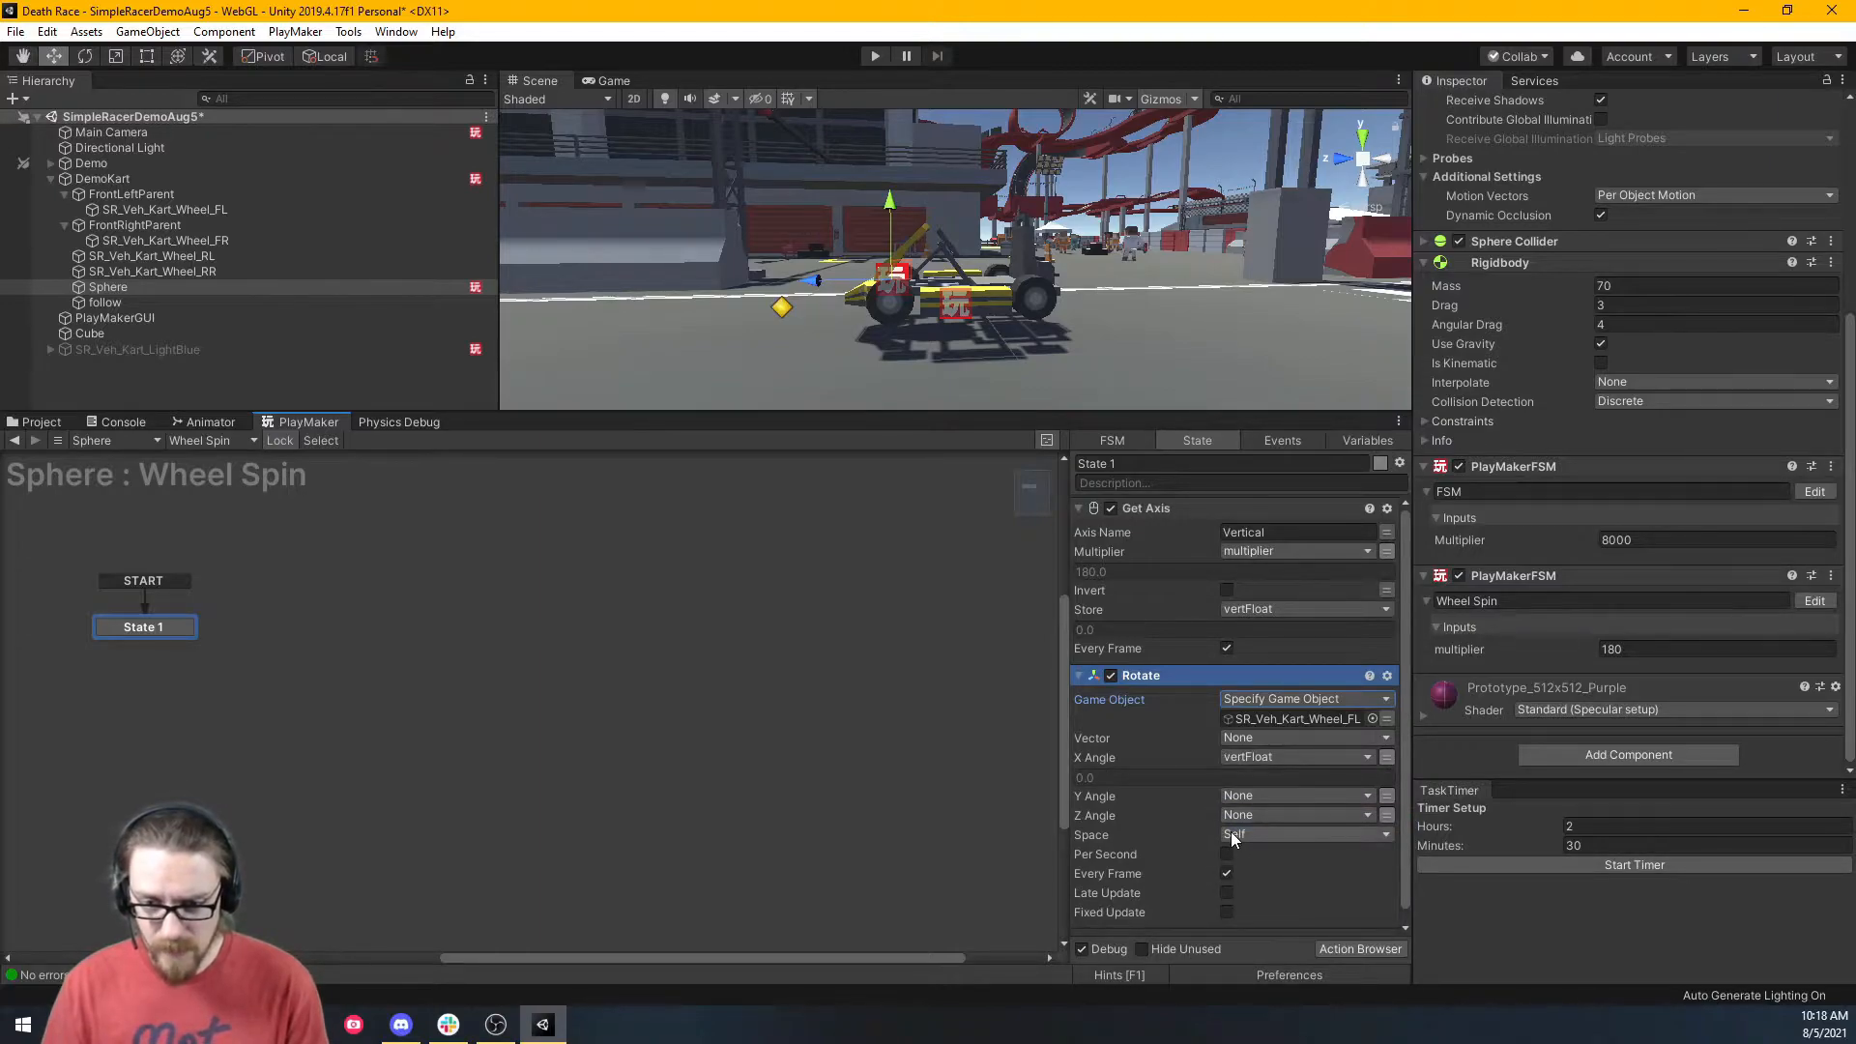
left_click(1226, 855)
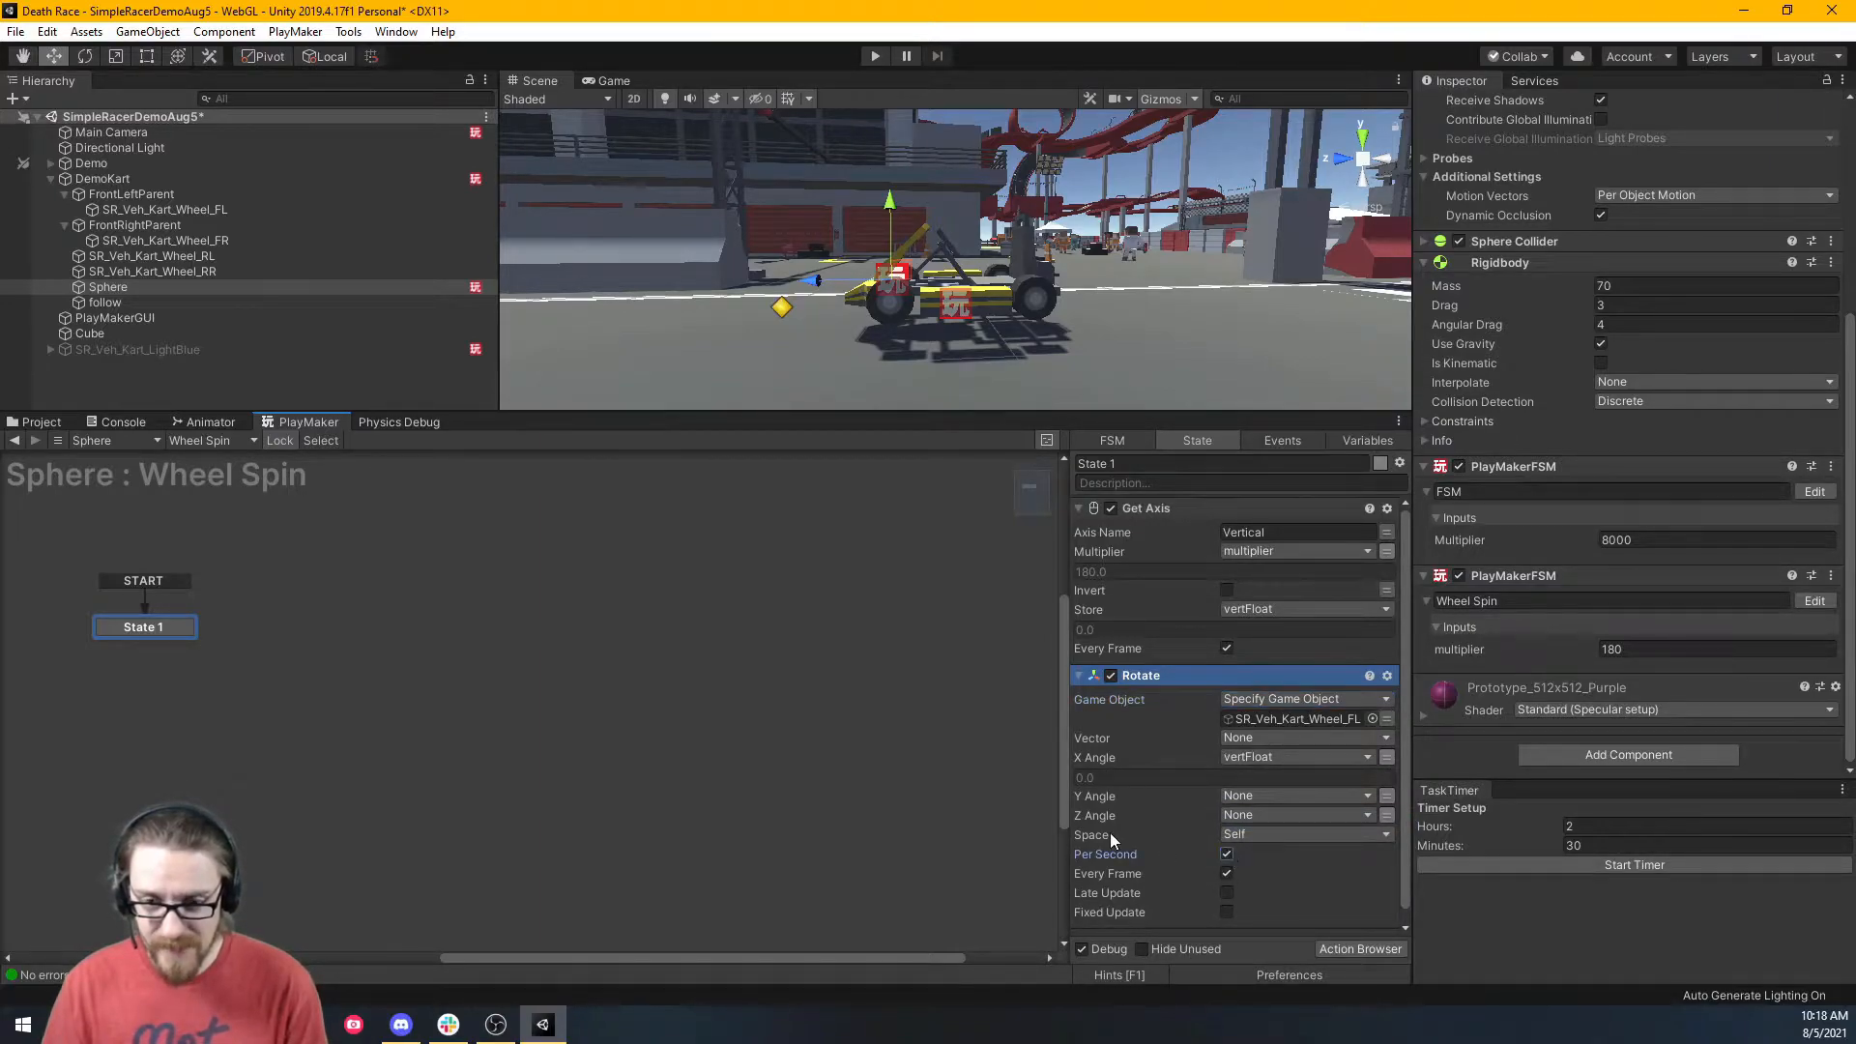
scroll(1202, 851, "down", 1)
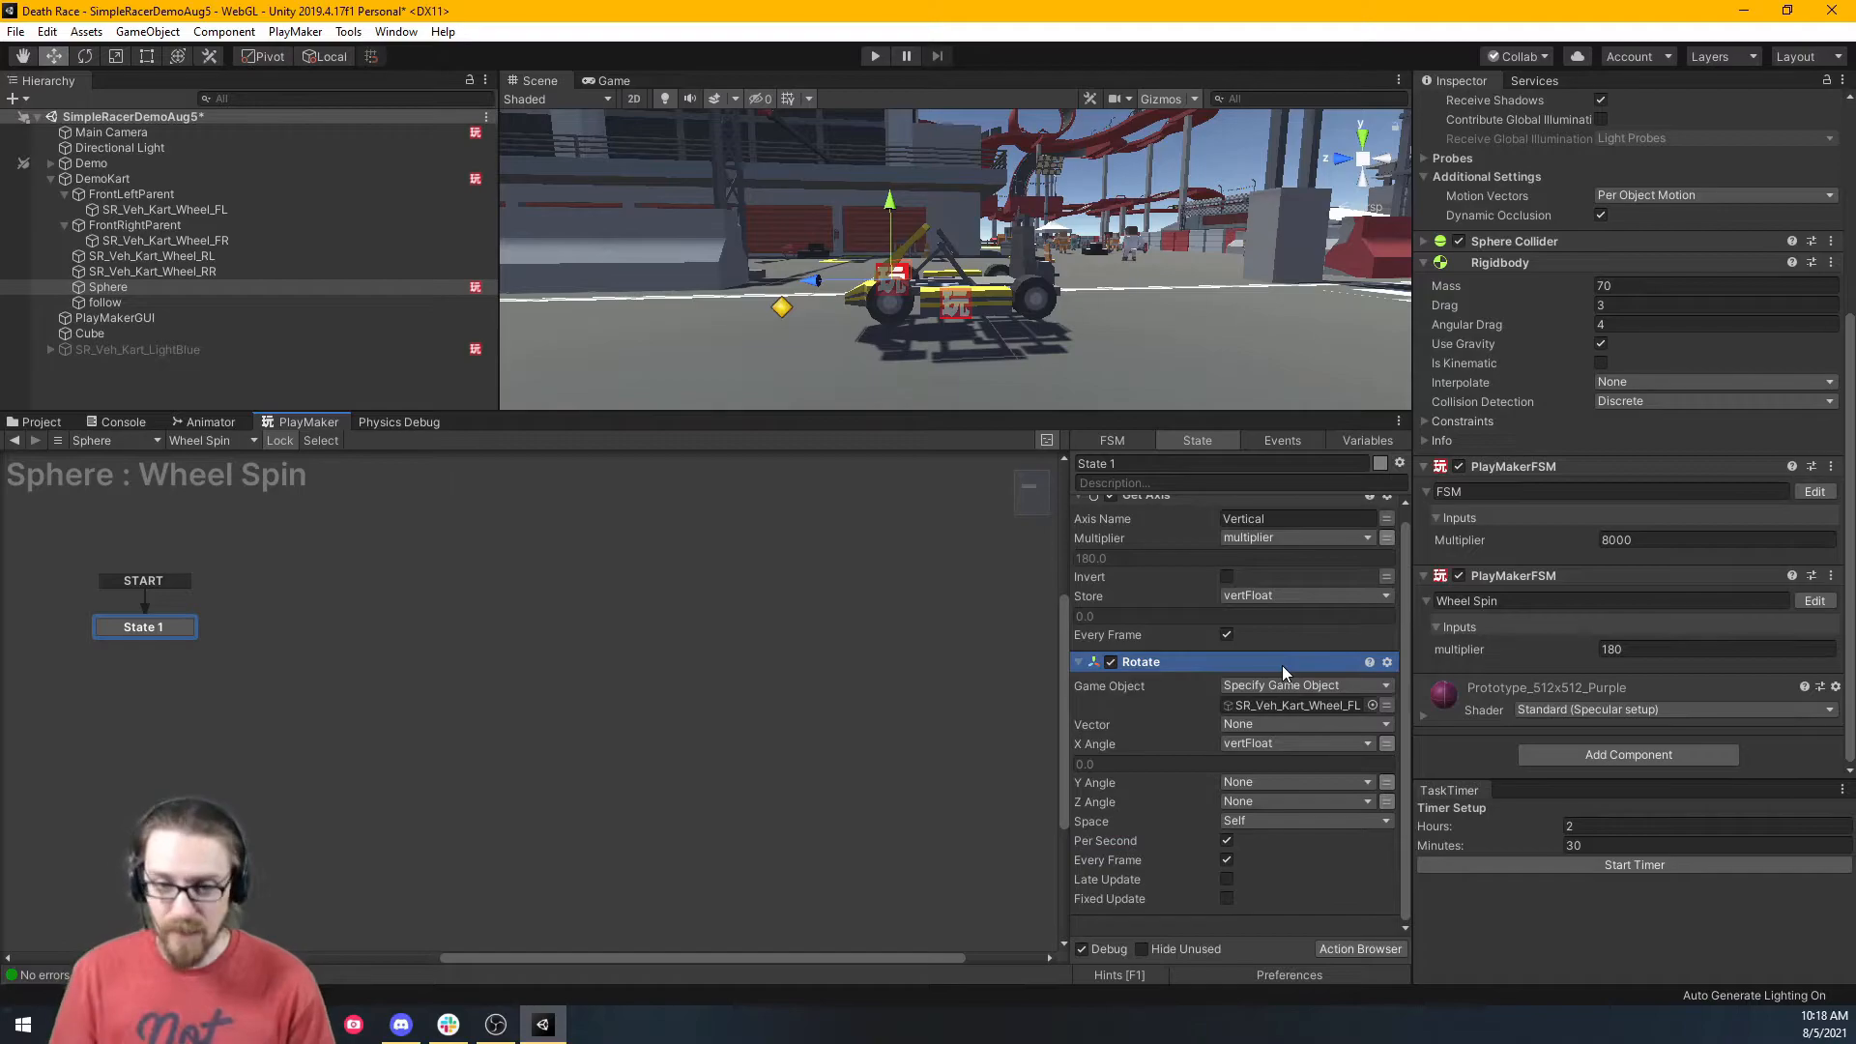
Paste Rotate copies targeting the front-right, rear-left and rear-right wheels, then run the game.
key("ctrl+v")
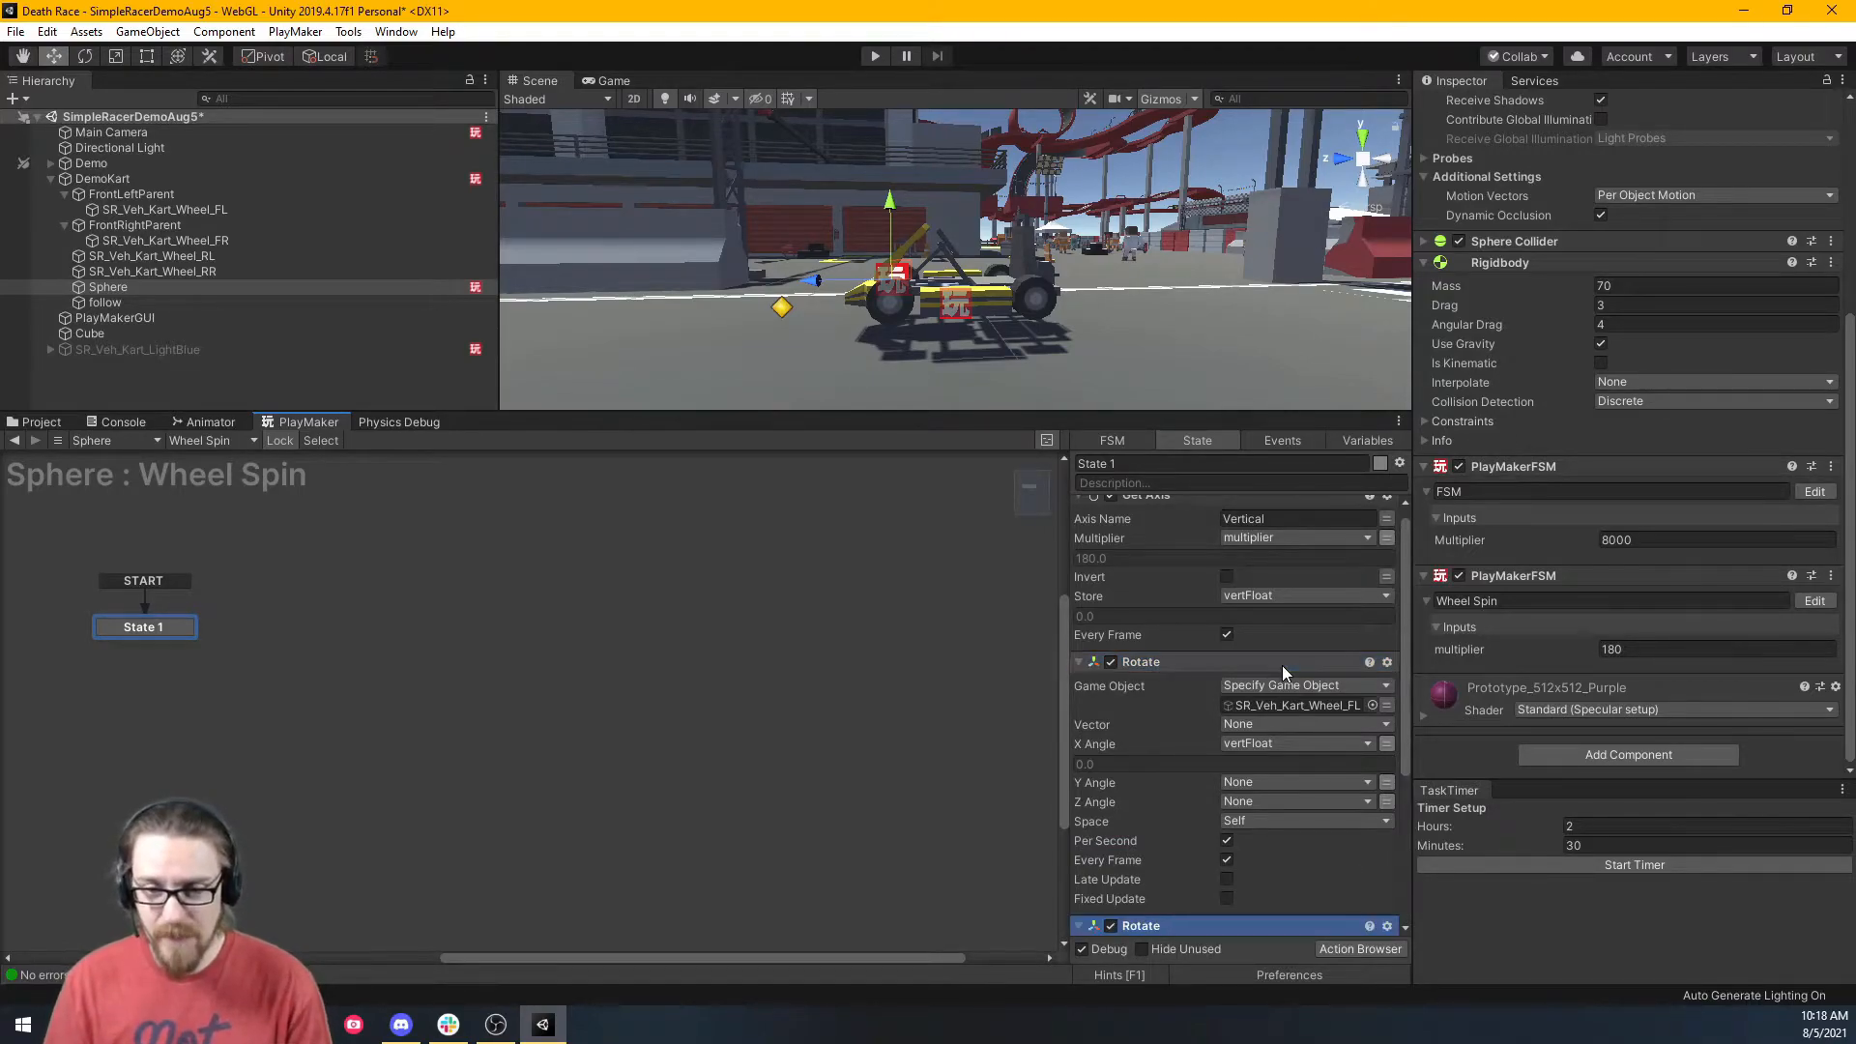
scroll(1281, 665, "down", 4)
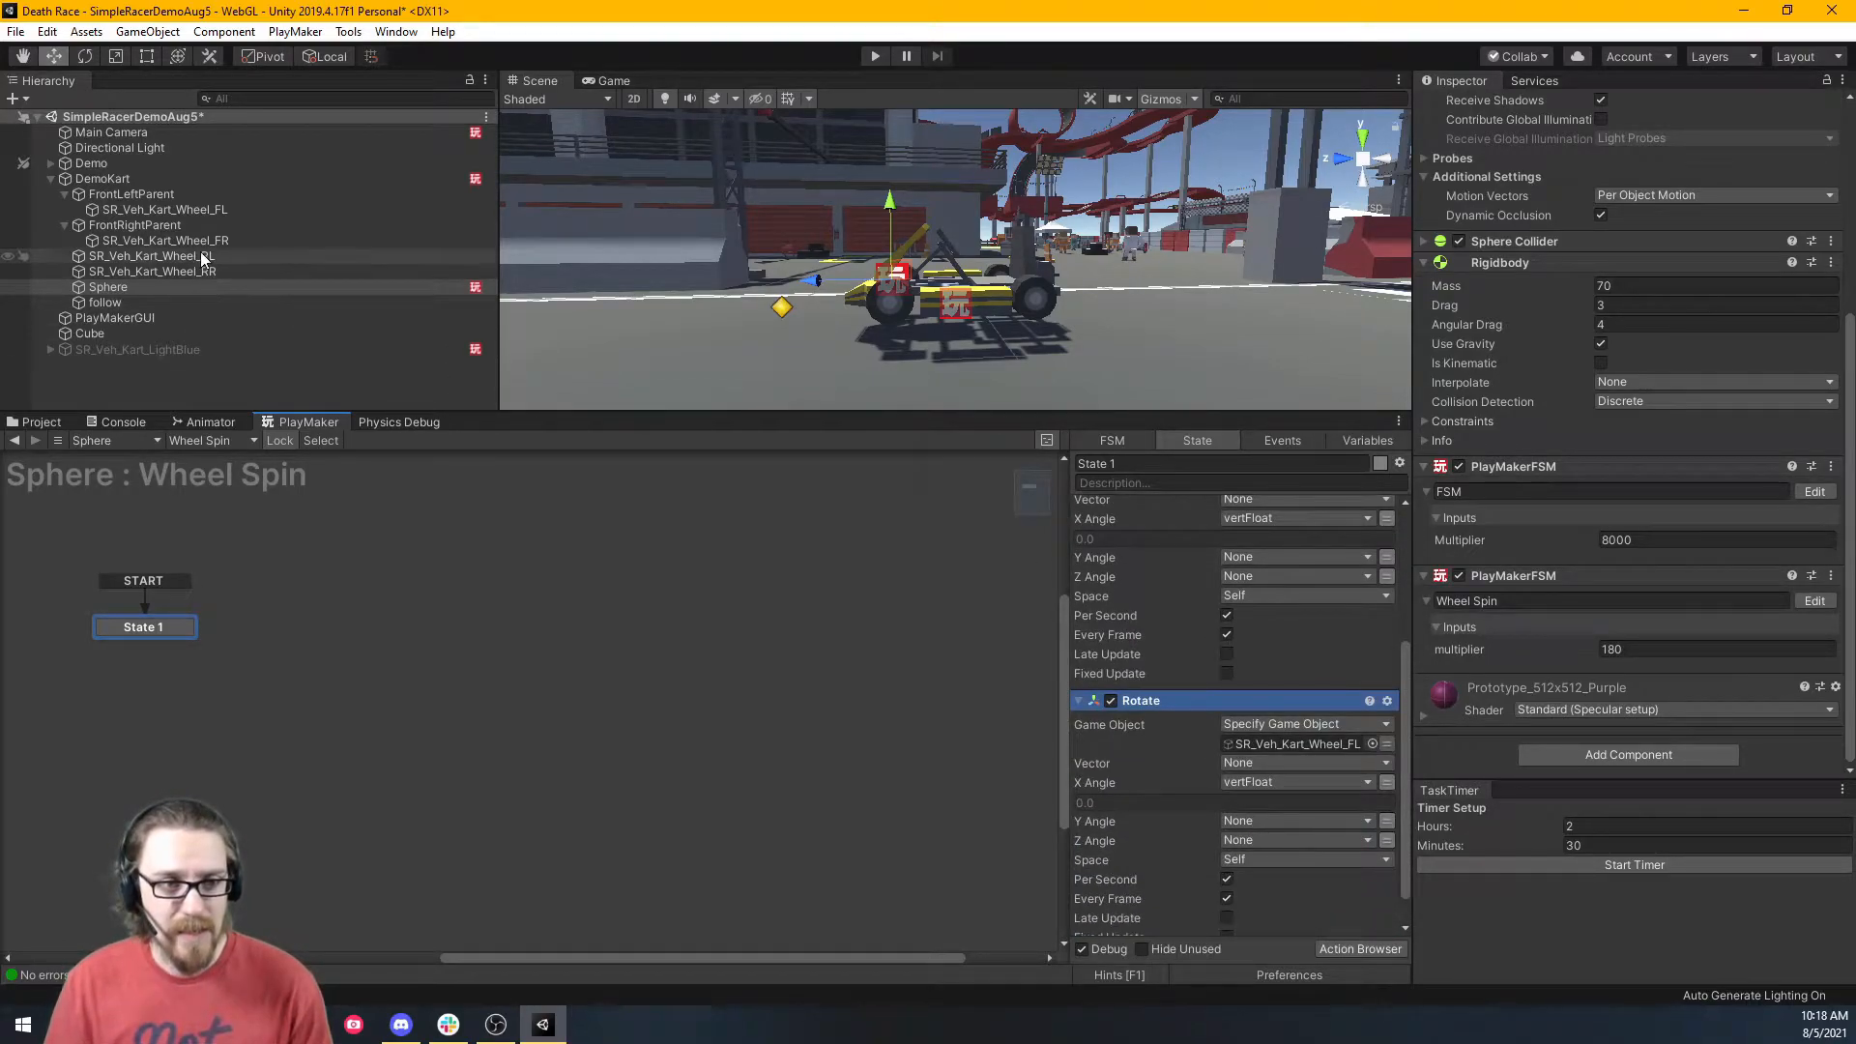
left_click_drag(207, 242, 1266, 748)
scroll(1210, 705, "up", 2)
left_click_drag(193, 257, 1246, 806)
left_click(1194, 755)
key("ctrl+c")
key("ctrl+v")
left_click_drag(193, 272, 1285, 747)
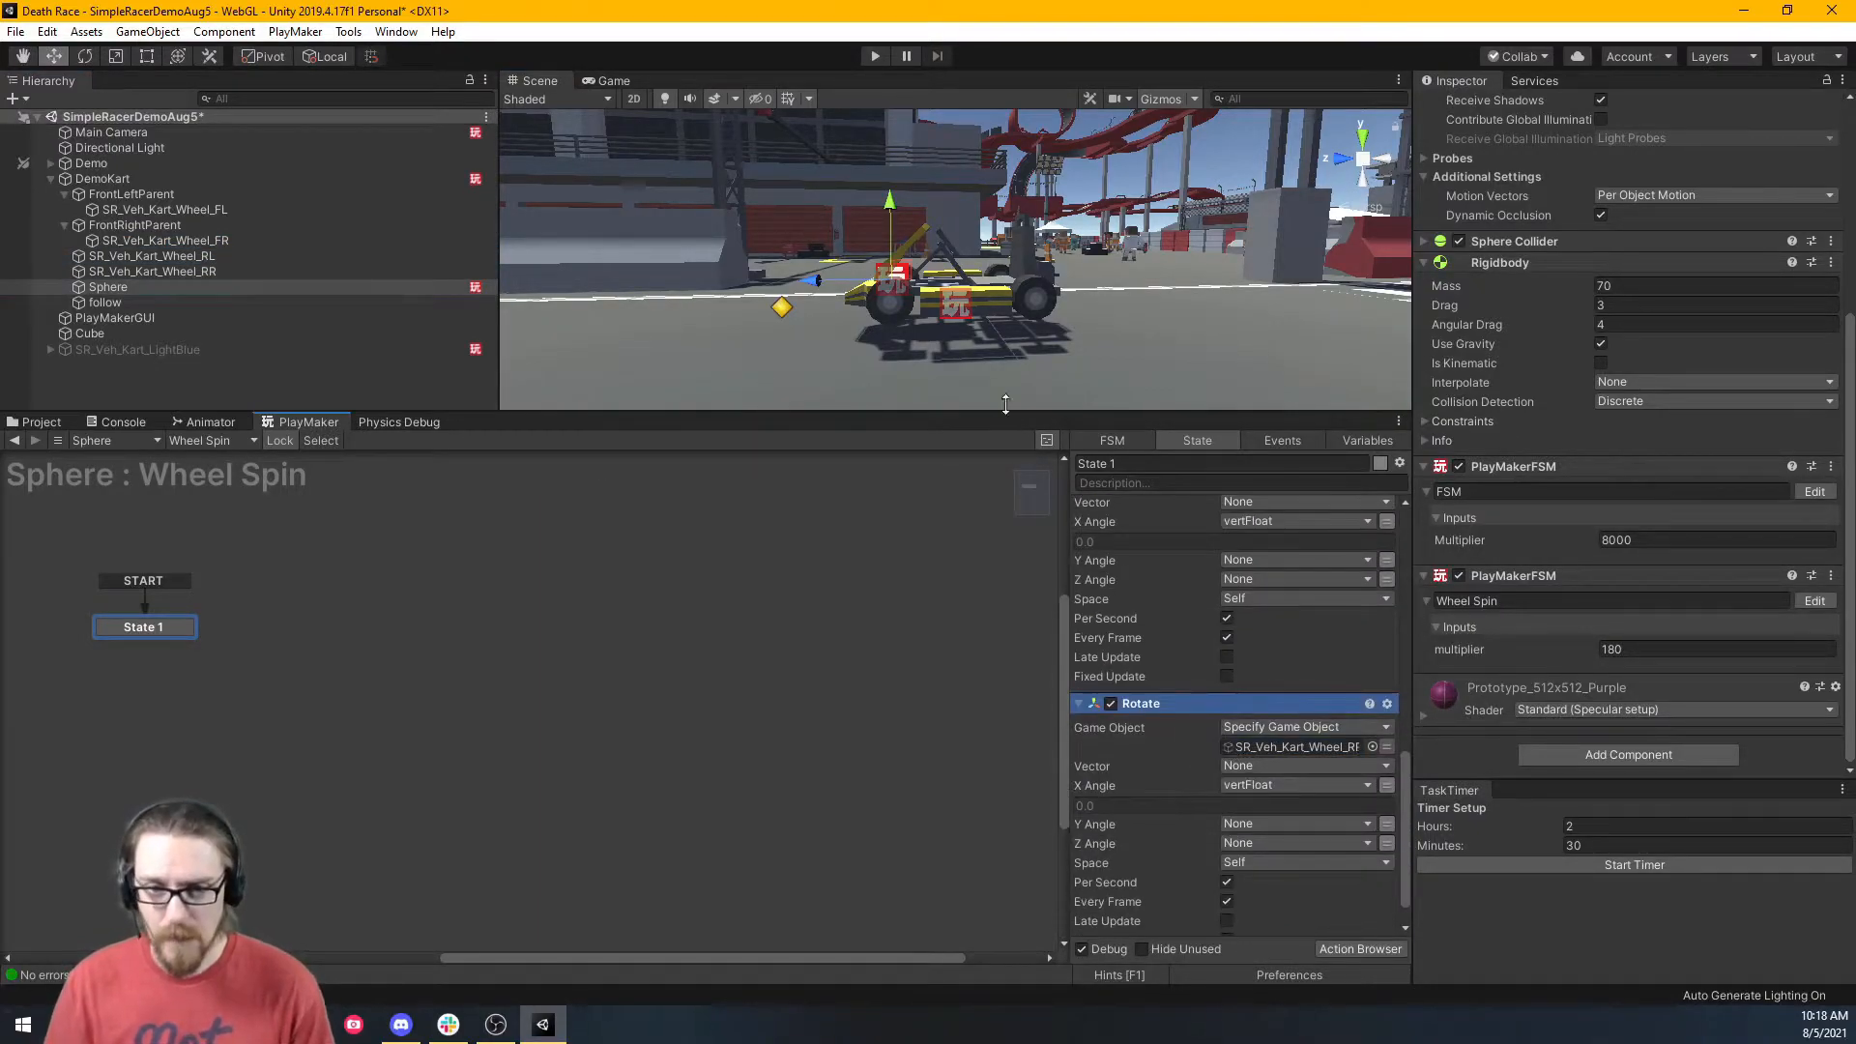
left_click_drag(1001, 407, 1002, 611)
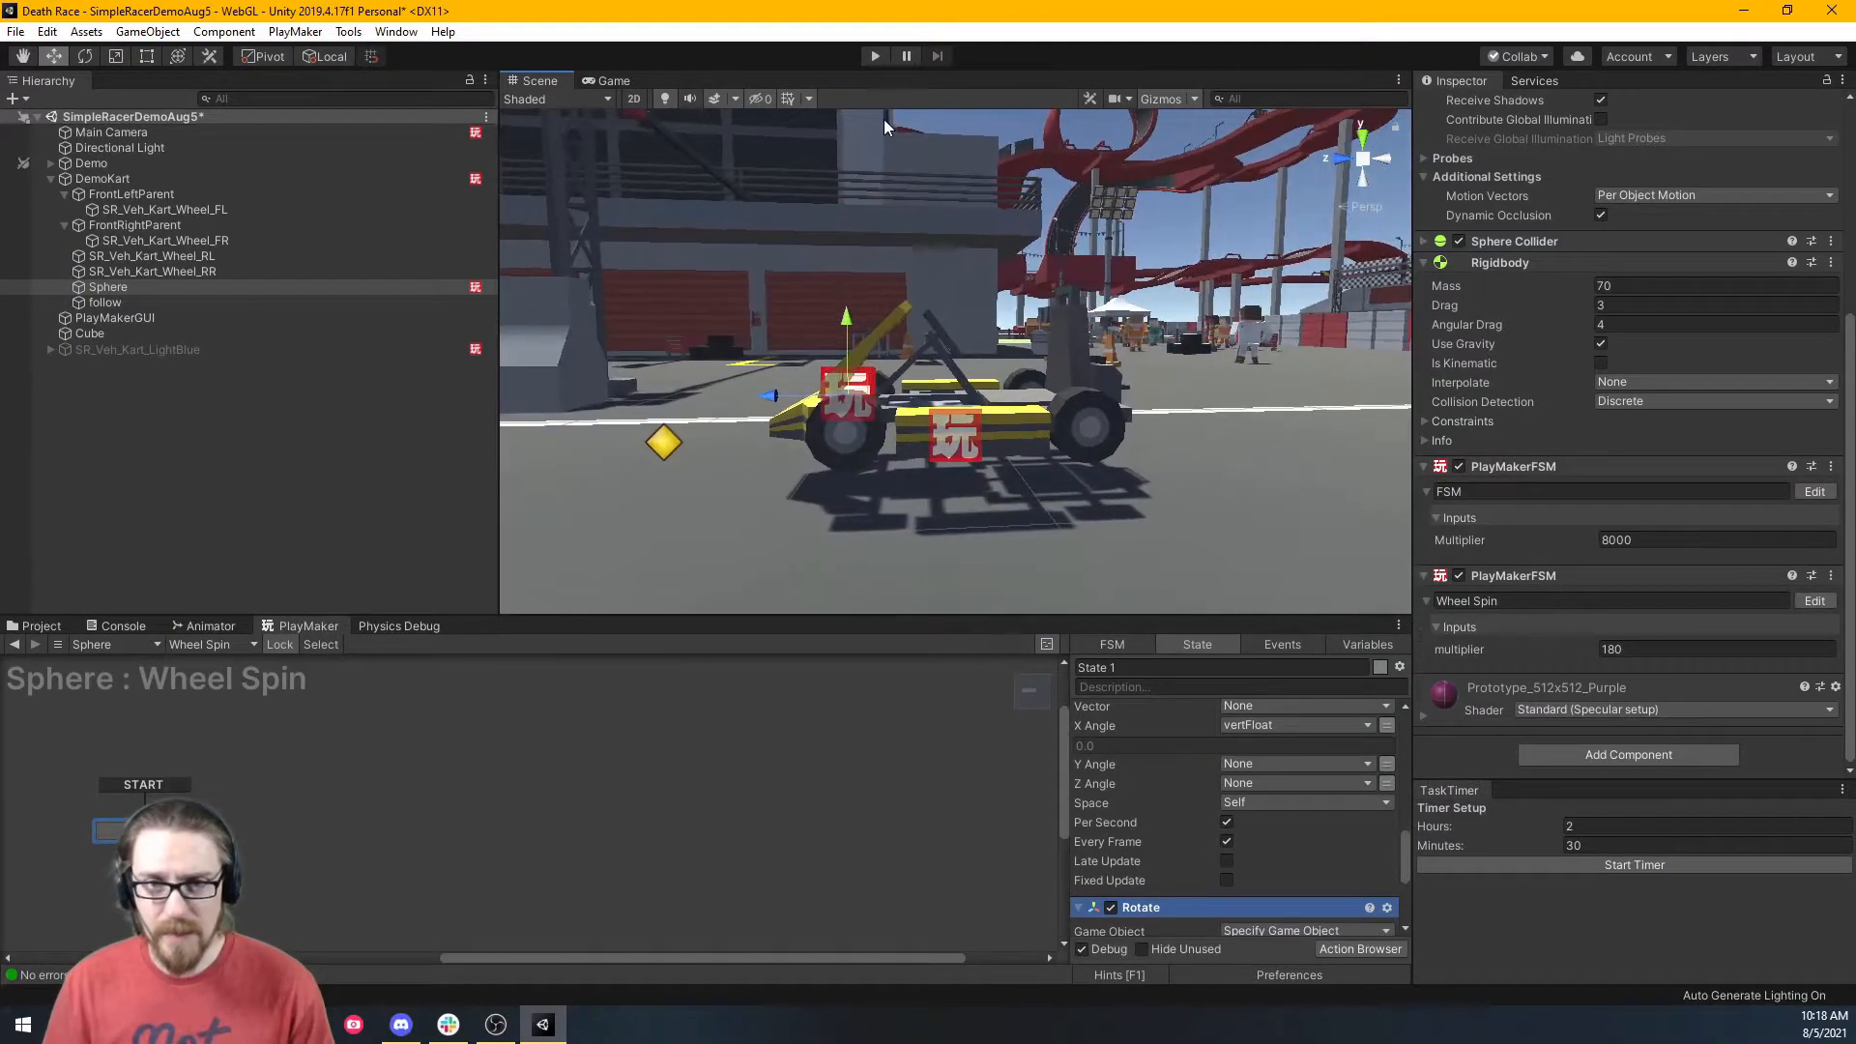
left_click(876, 58)
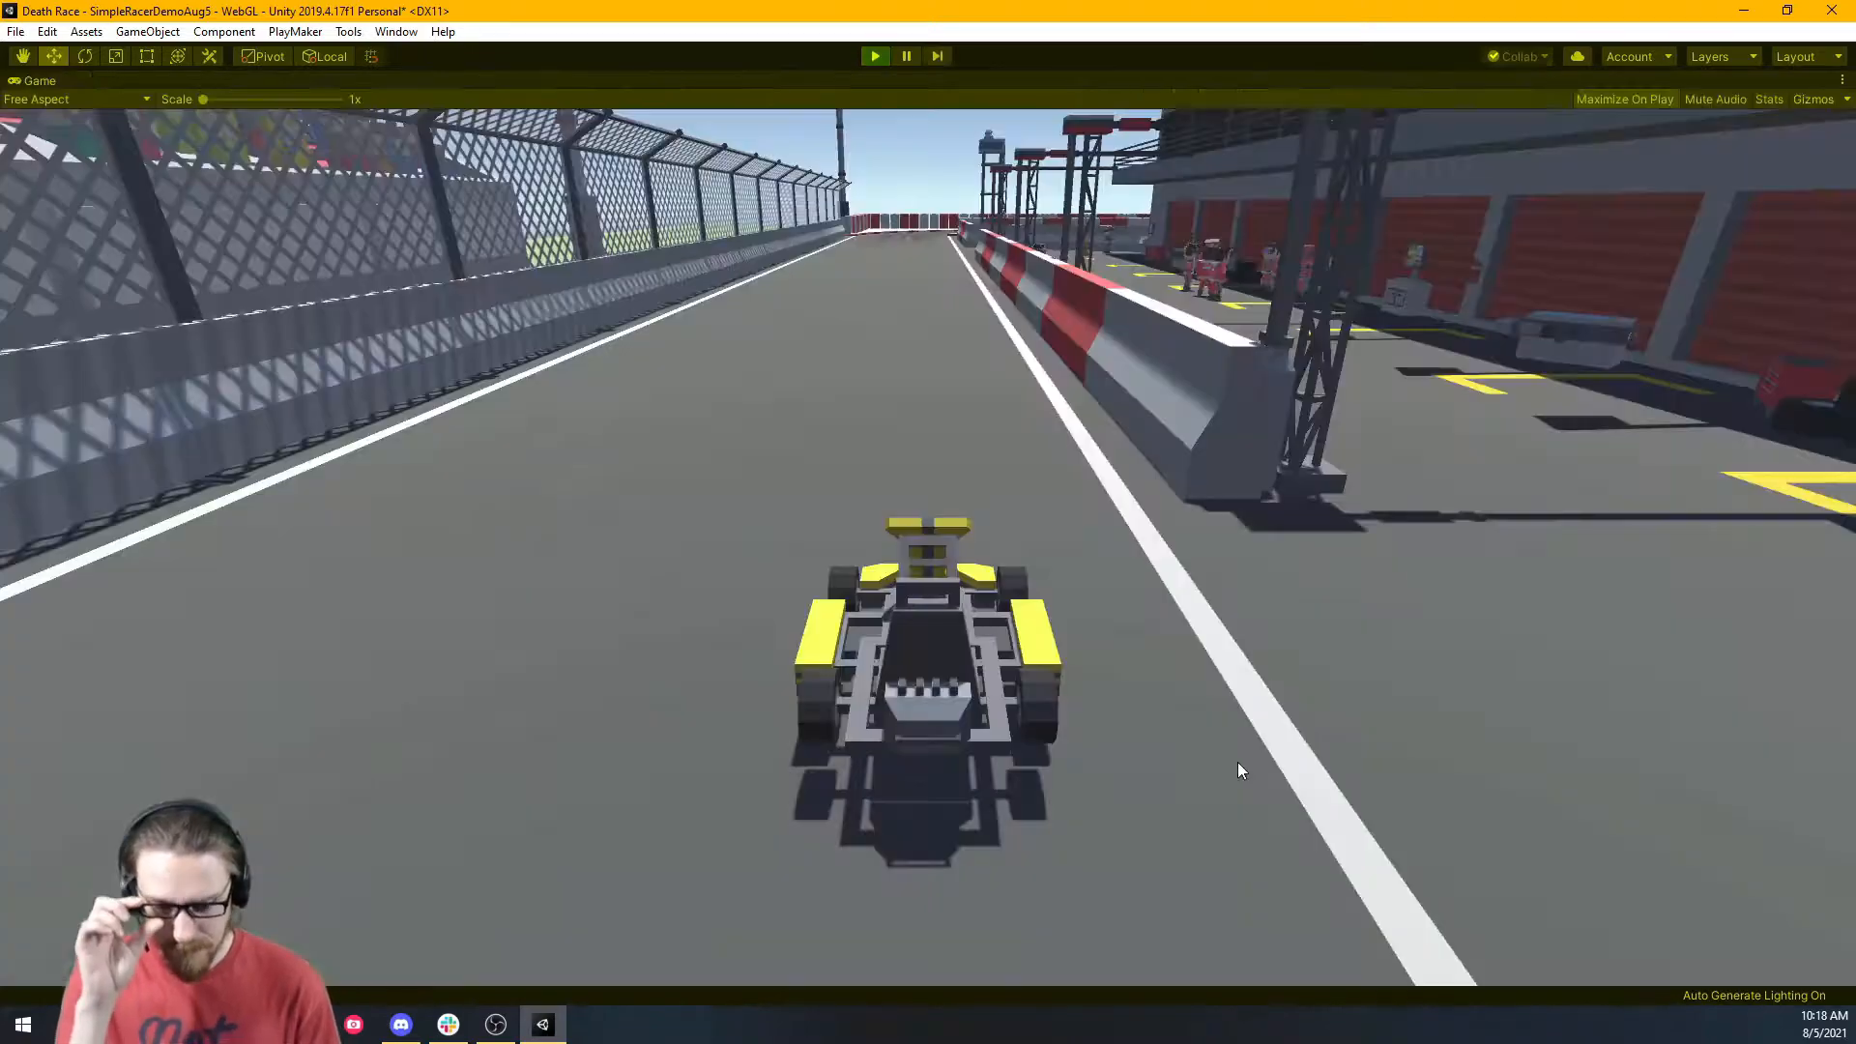
Drive the kart around the track with W, A and D, then open the Game view's options.
key("w")
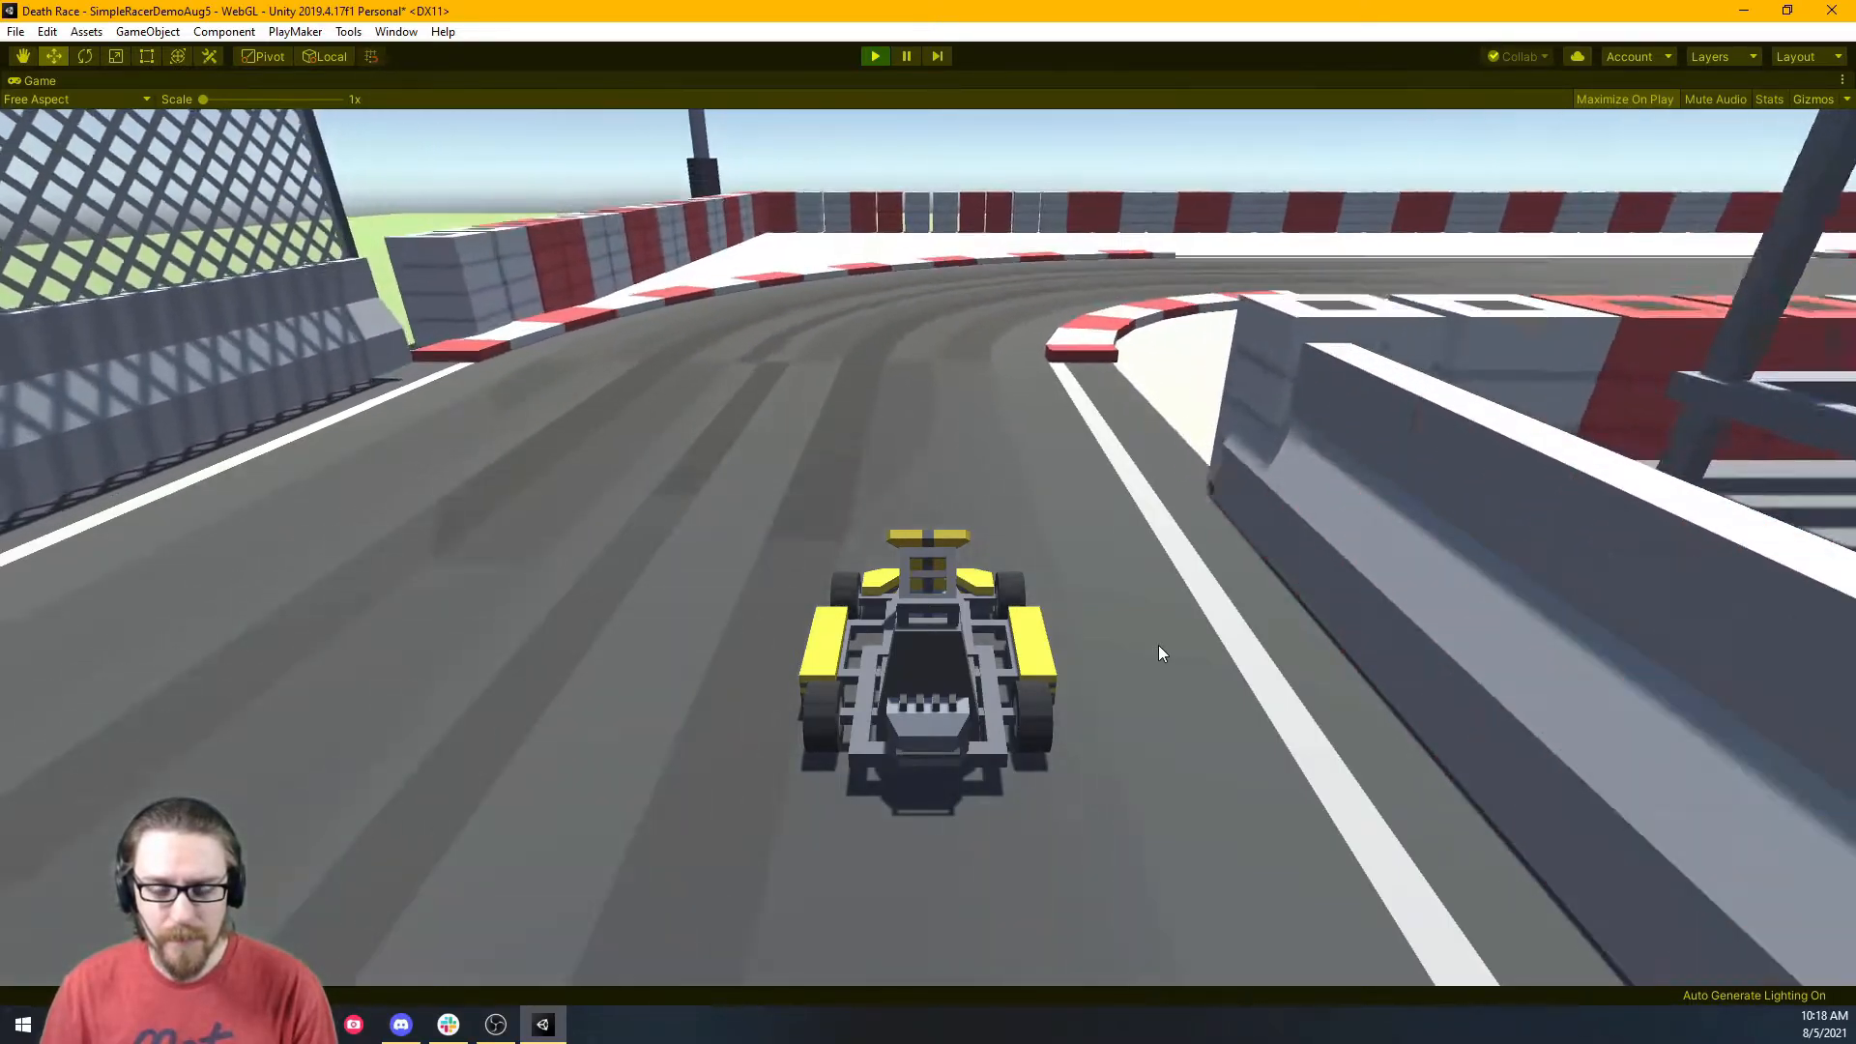
key("d")
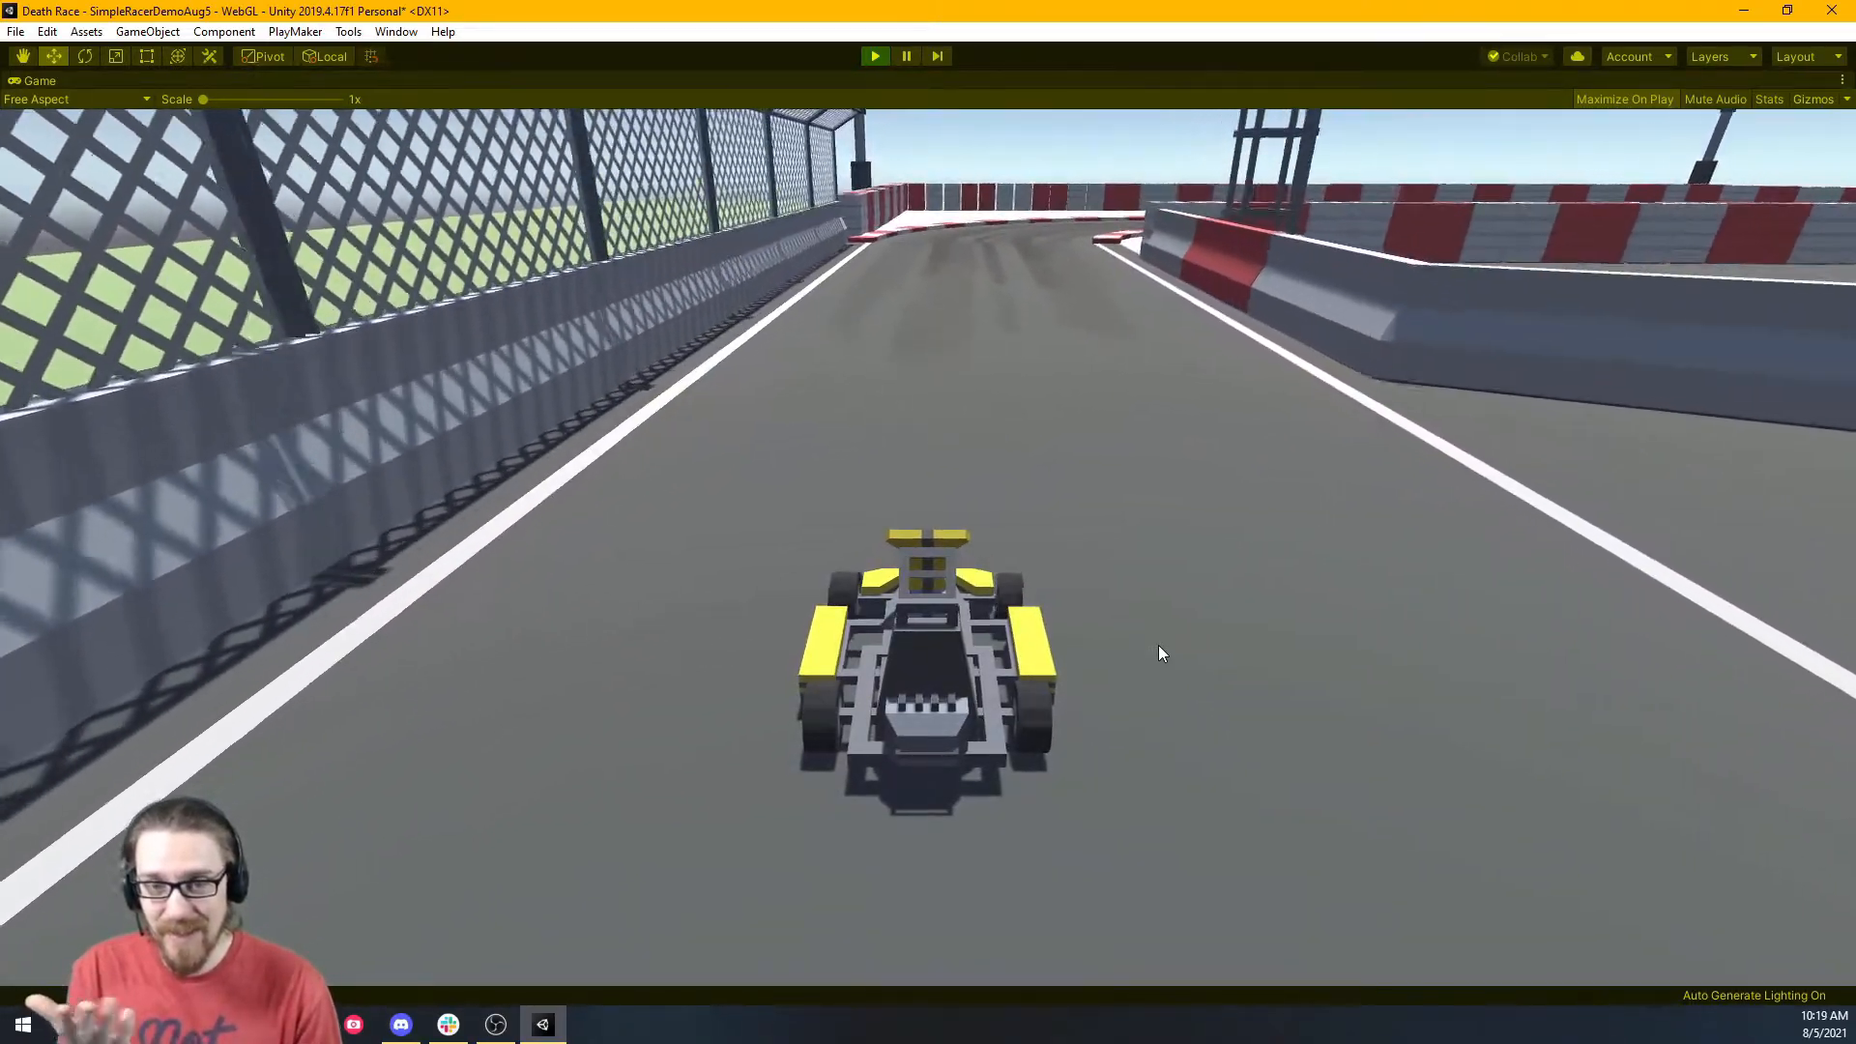
key("a")
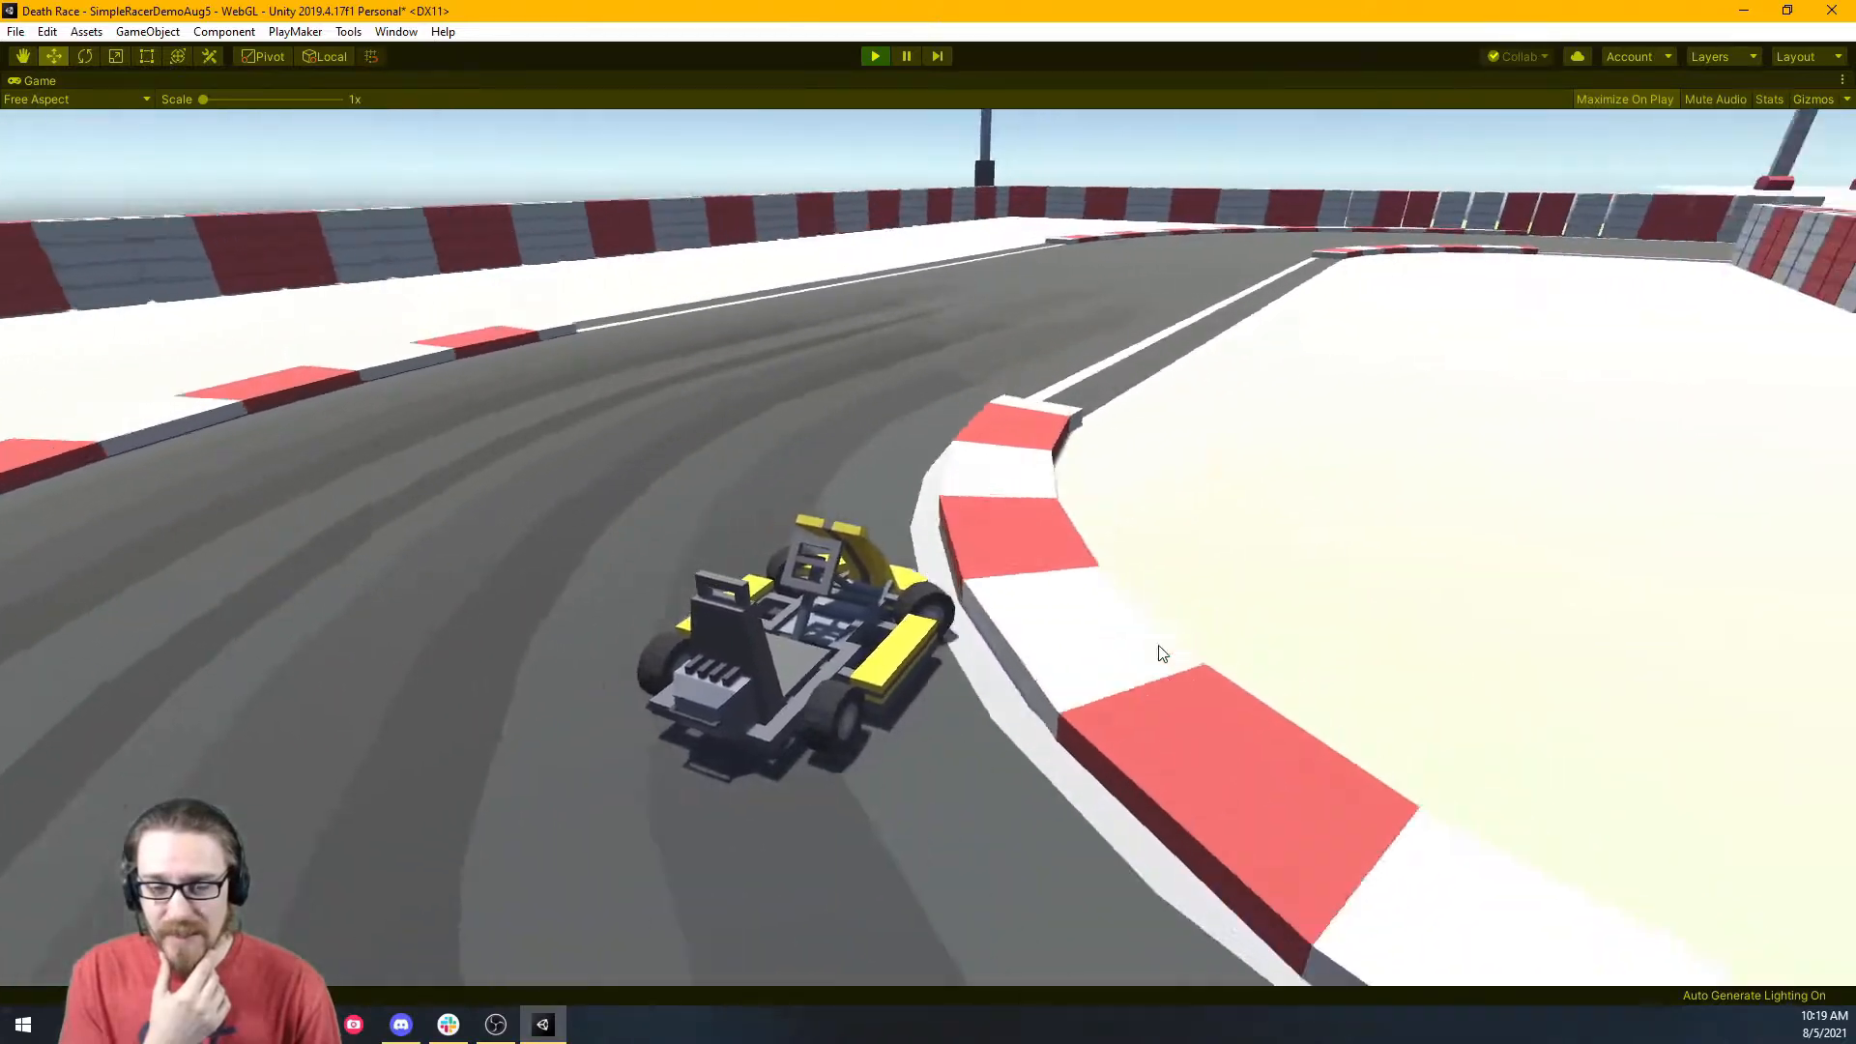
key("d")
key("d")
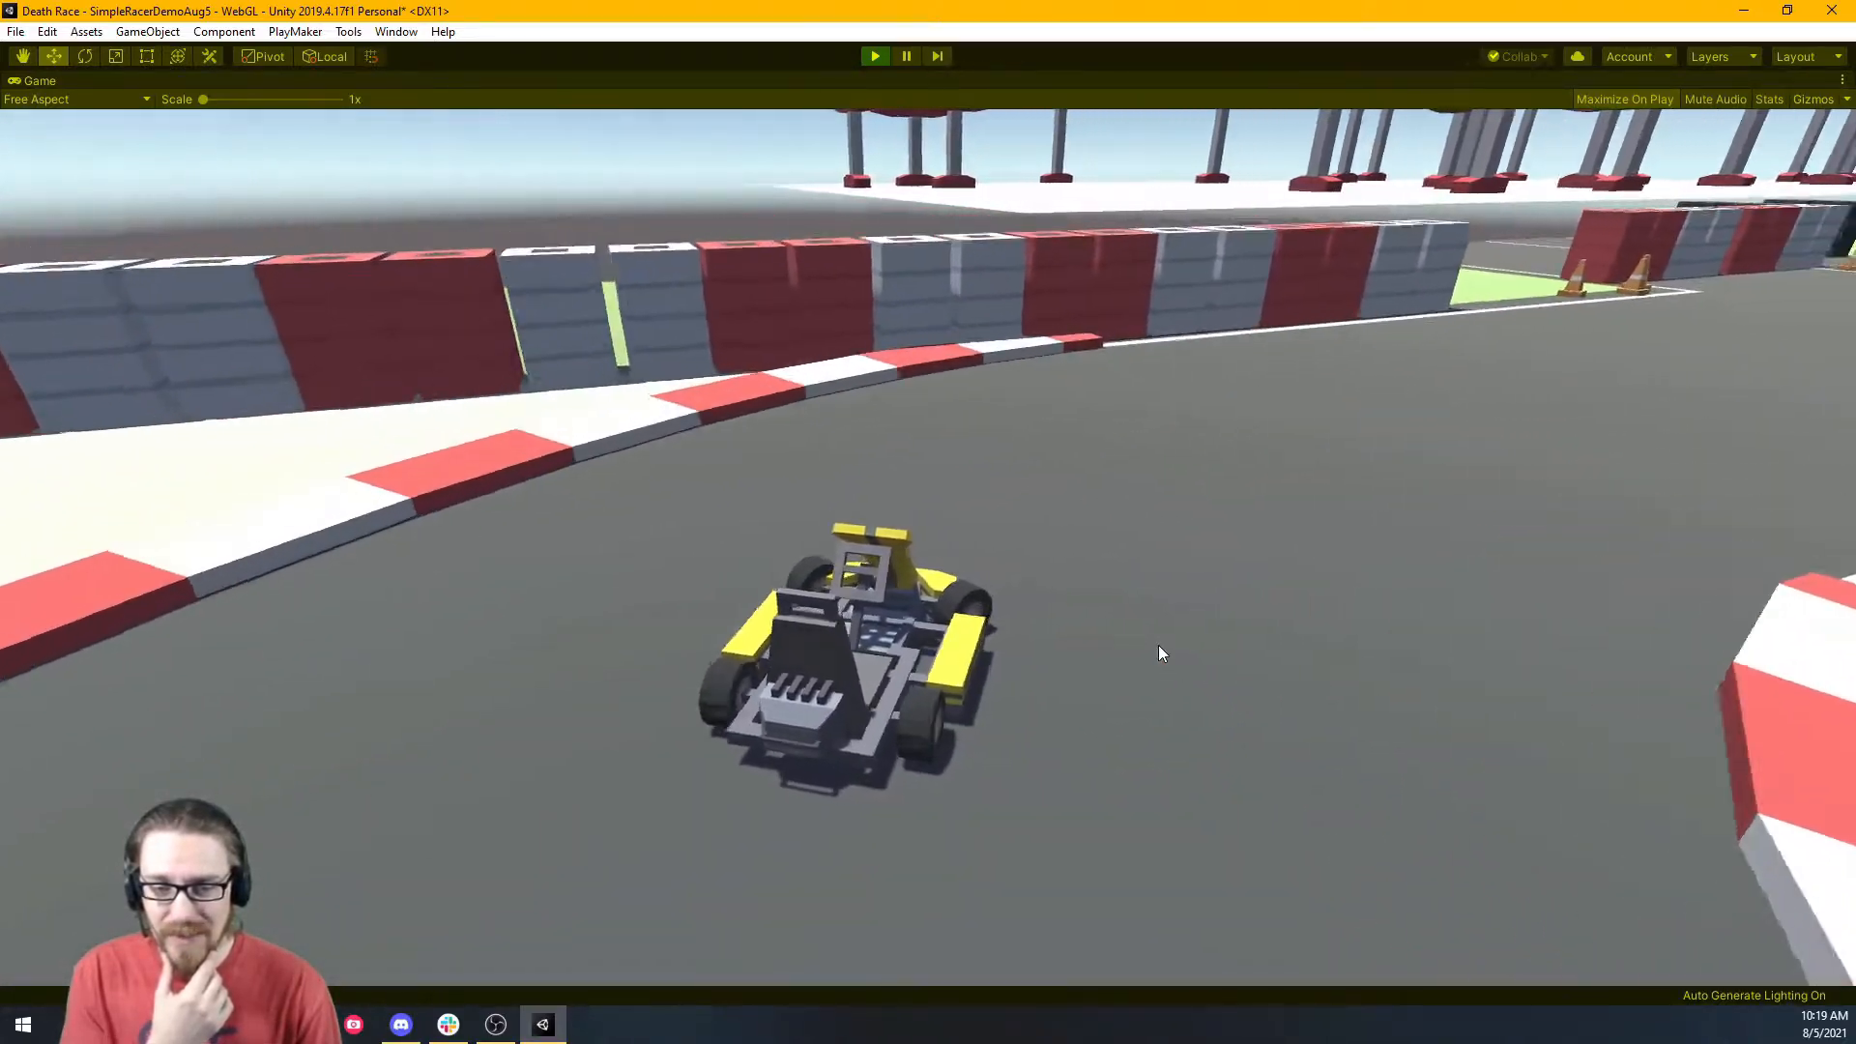
key("a")
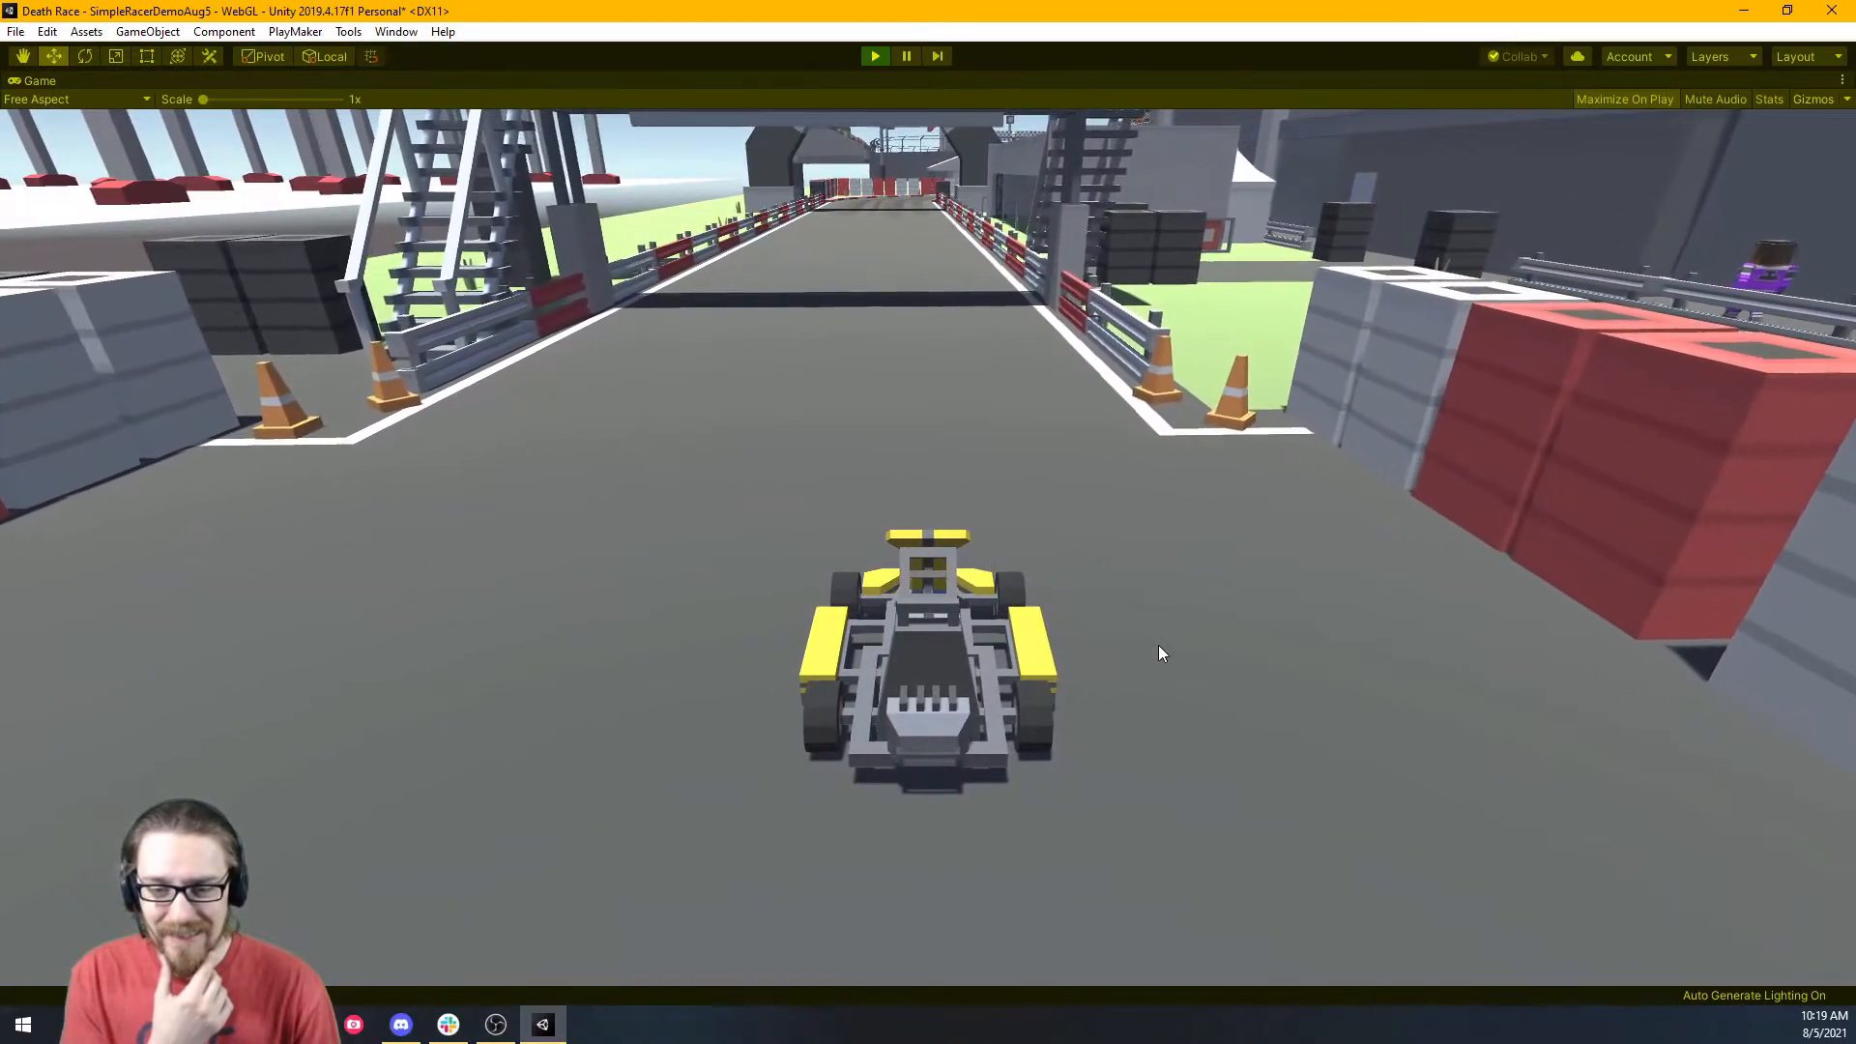
key("w")
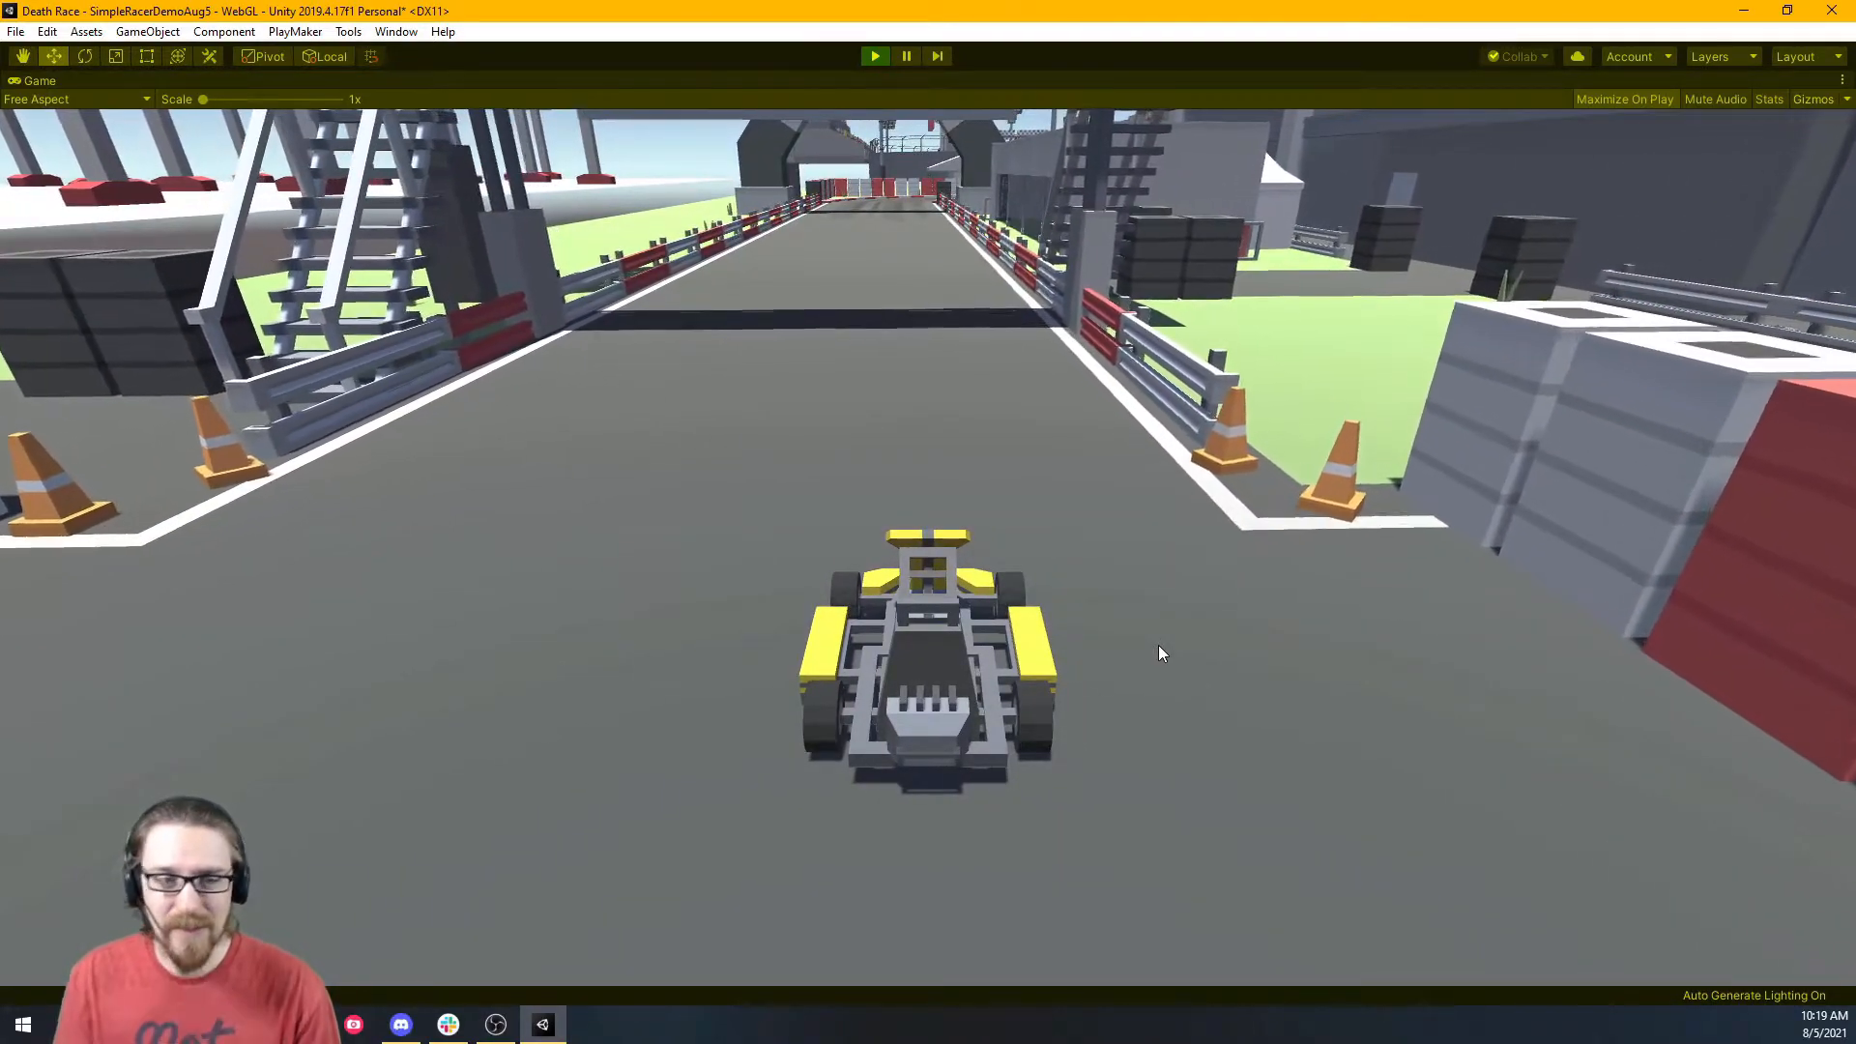
right_click(45, 81)
Restore the editor layout, stop the game, and review DemoKart's components in the Inspector.
left_click(101, 142)
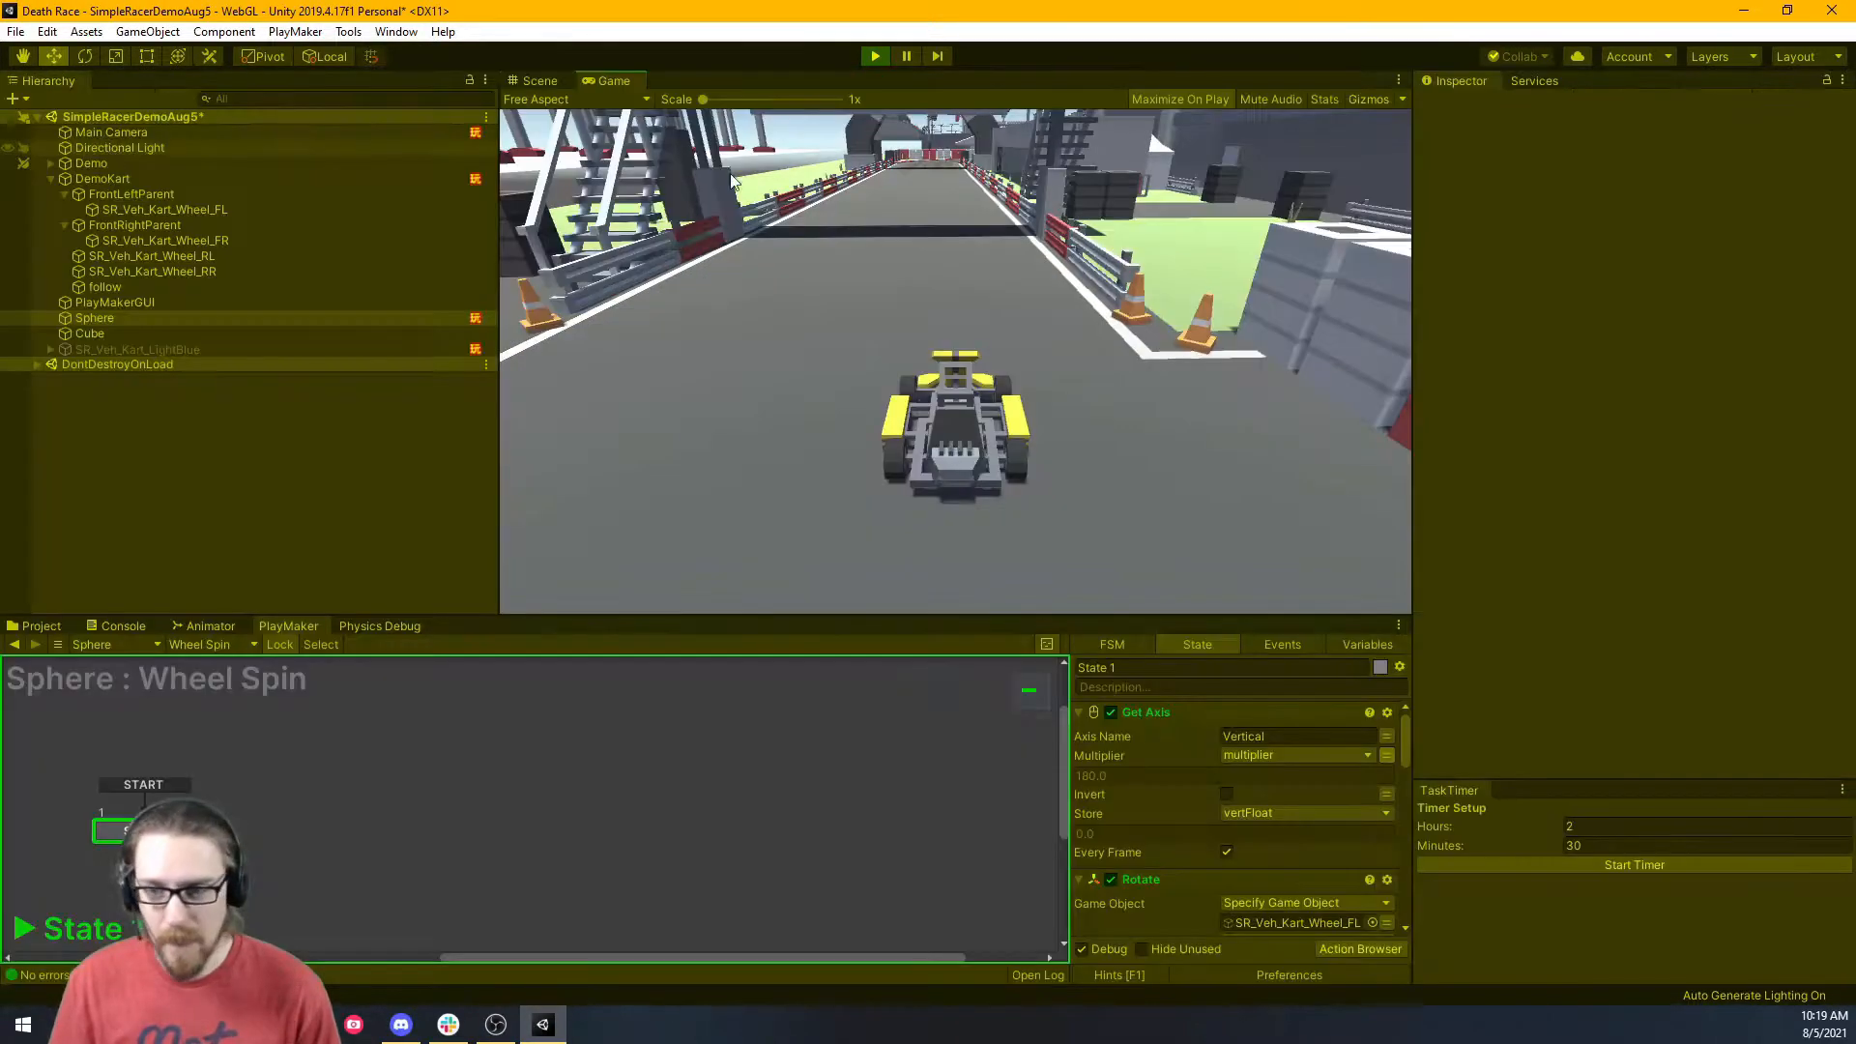
left_click(875, 55)
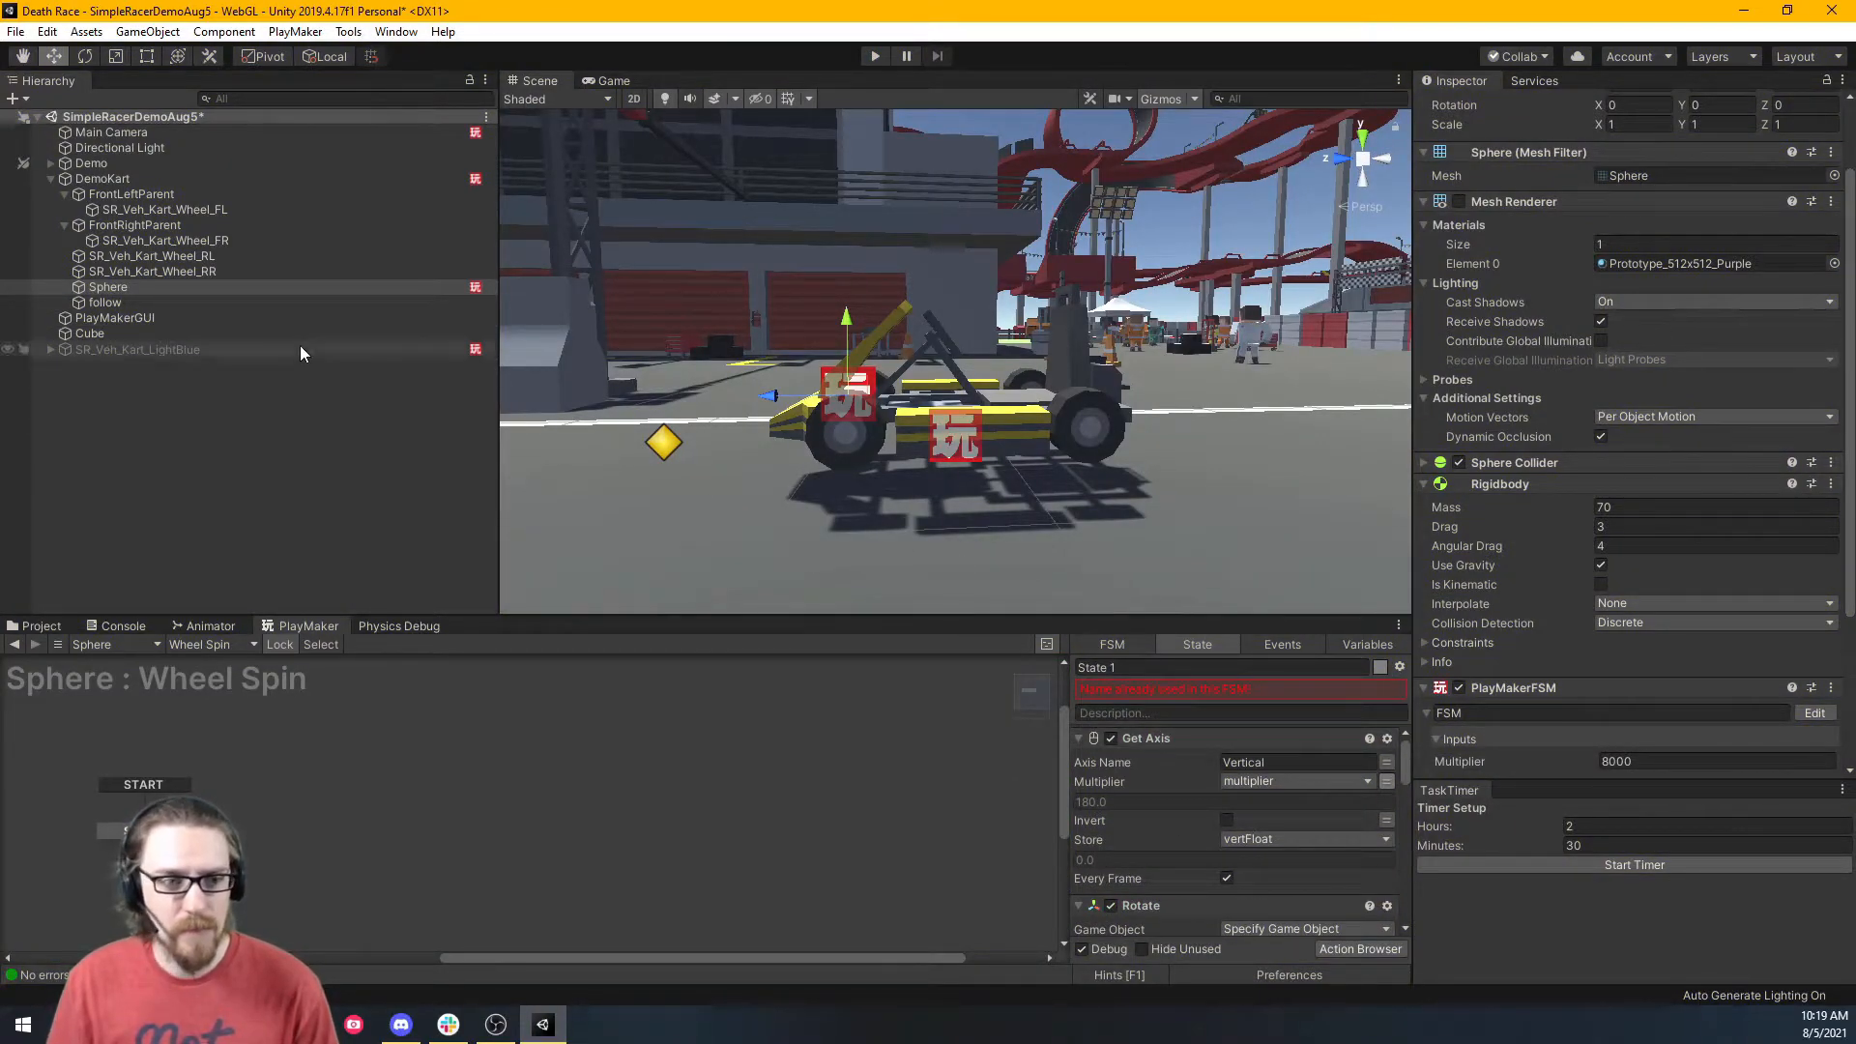
left_click(136, 178)
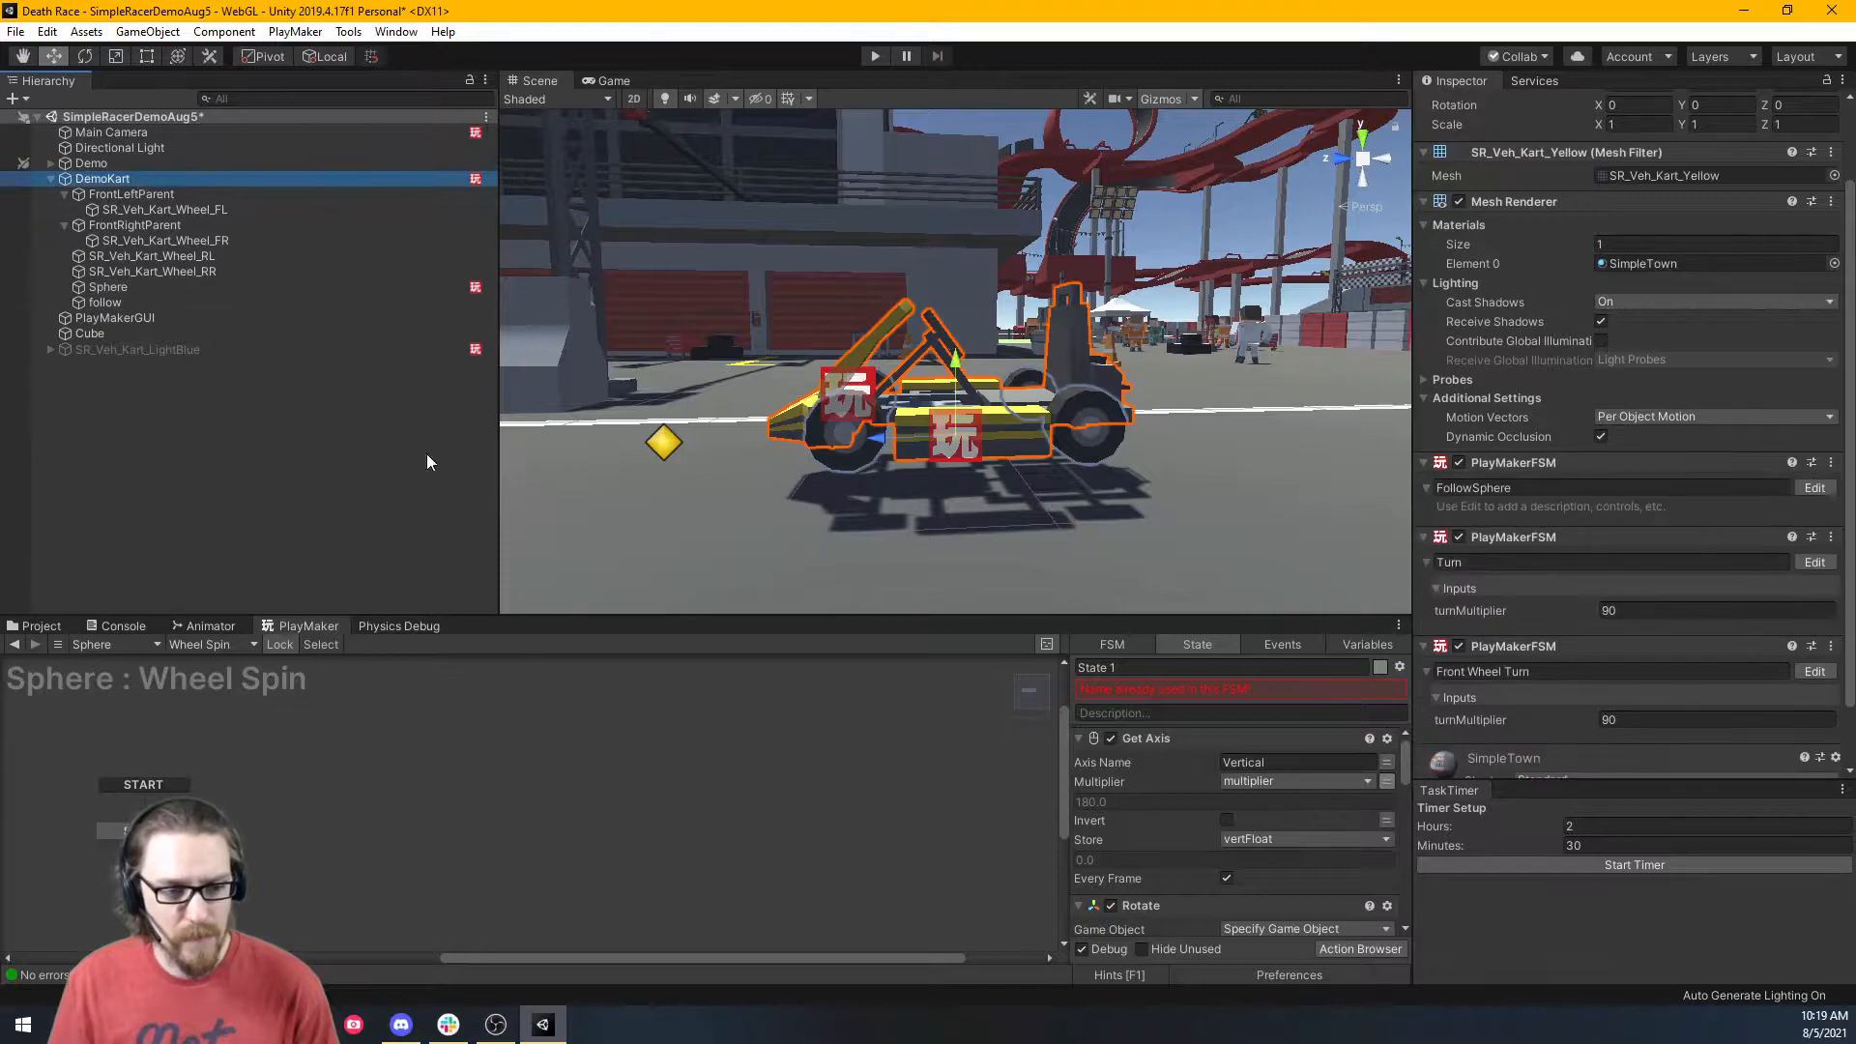
scroll(1531, 653, "down", 3)
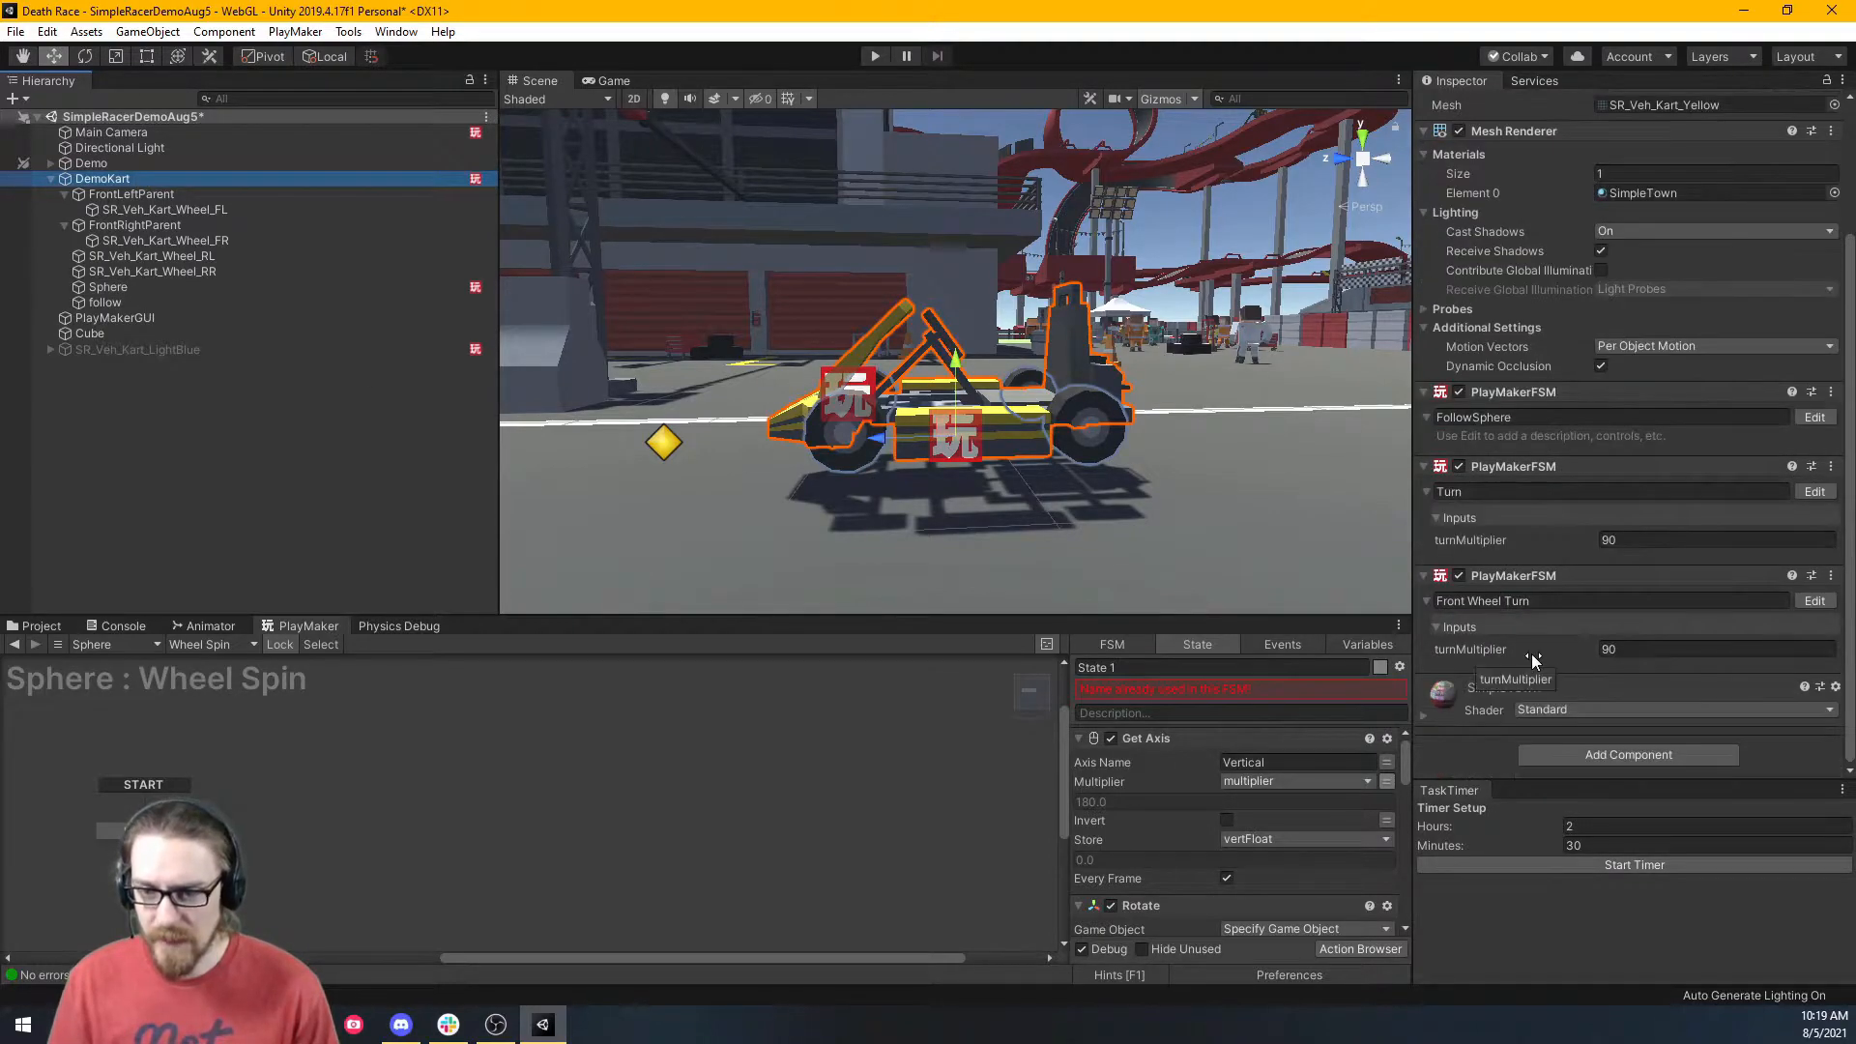
left_click_drag(1242, 613, 1180, 280)
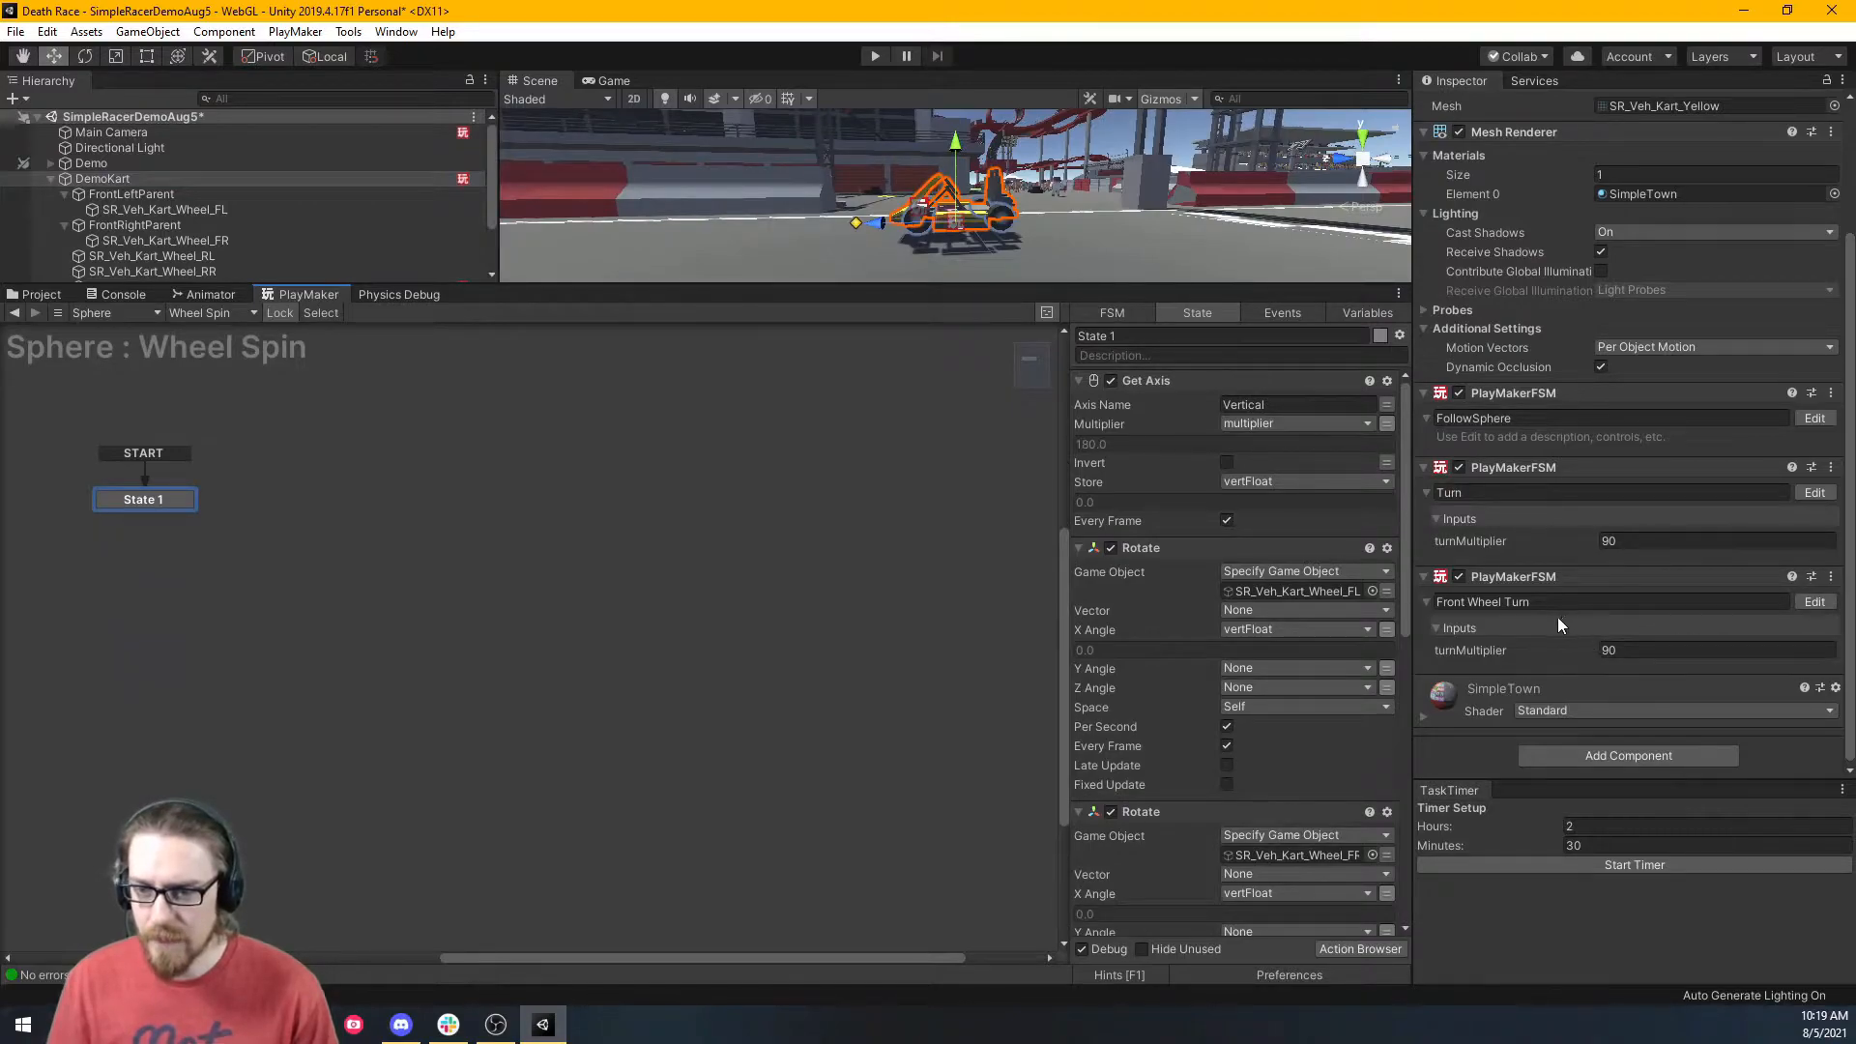
scroll(1539, 584, "up", 5)
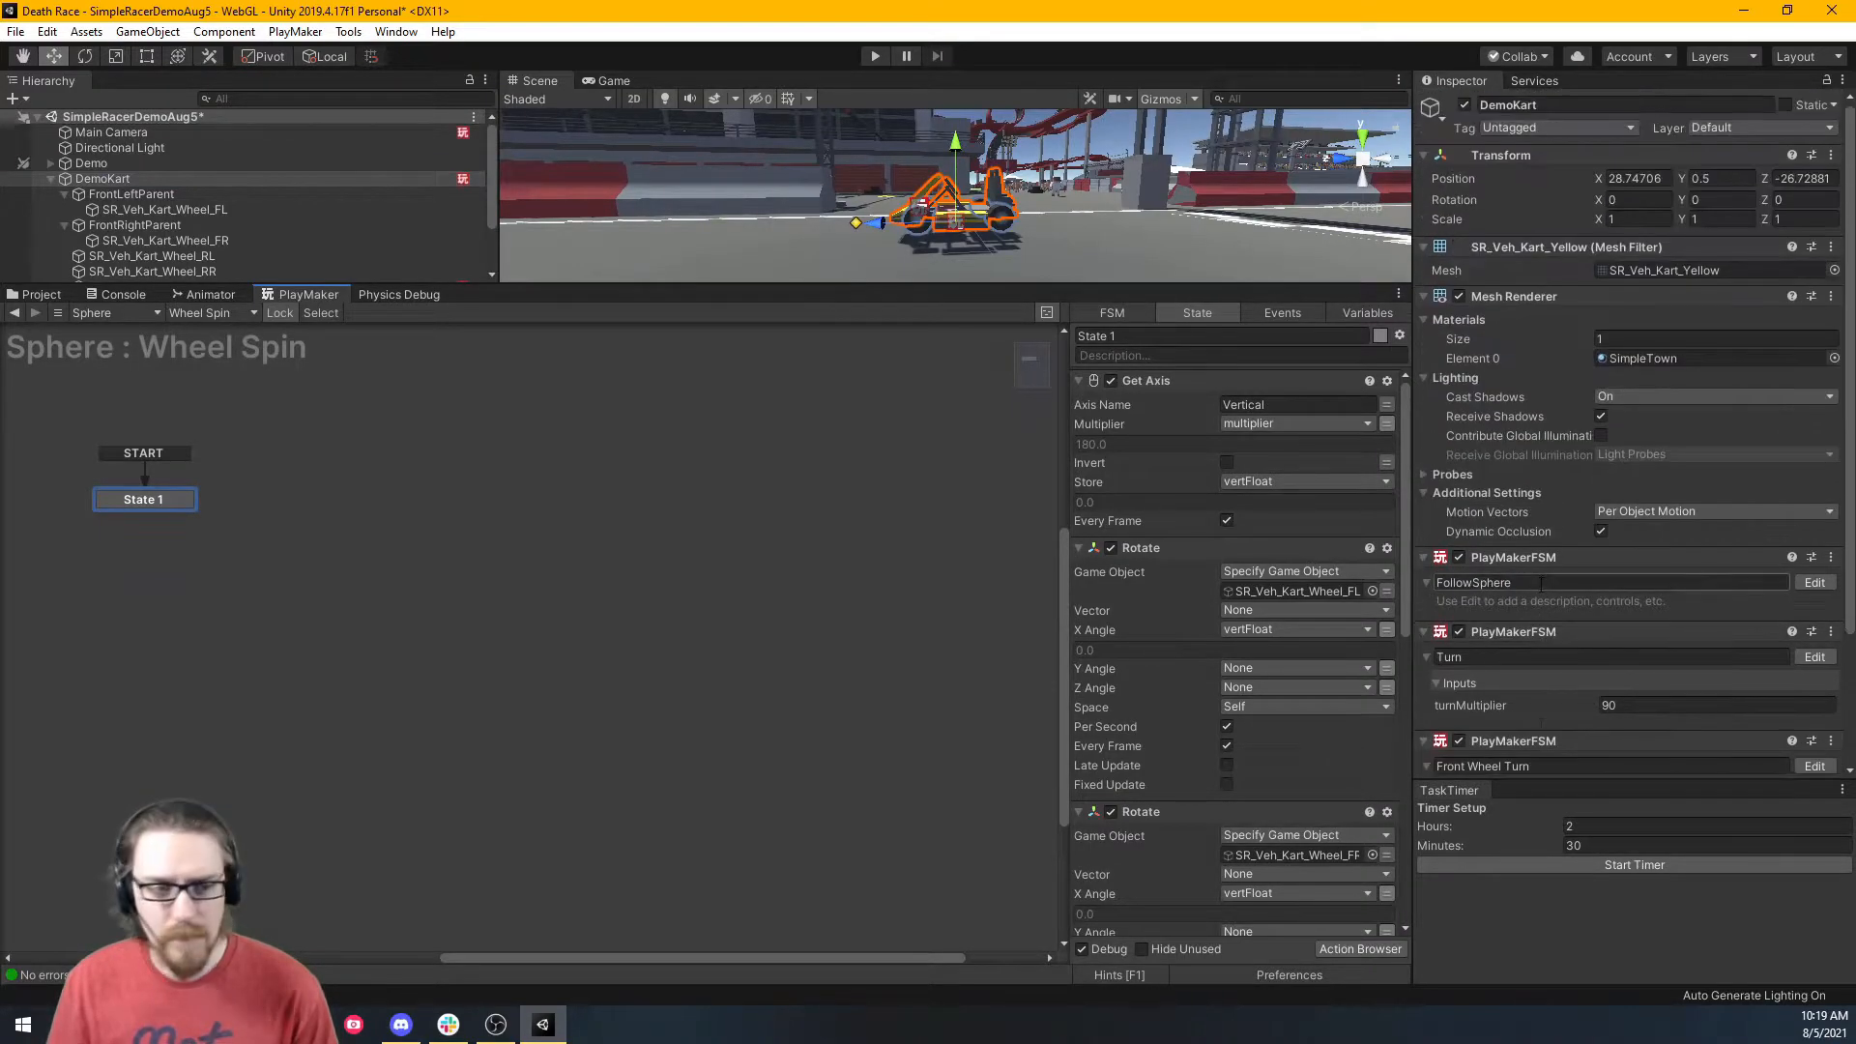
scroll(1539, 584, "down", 5)
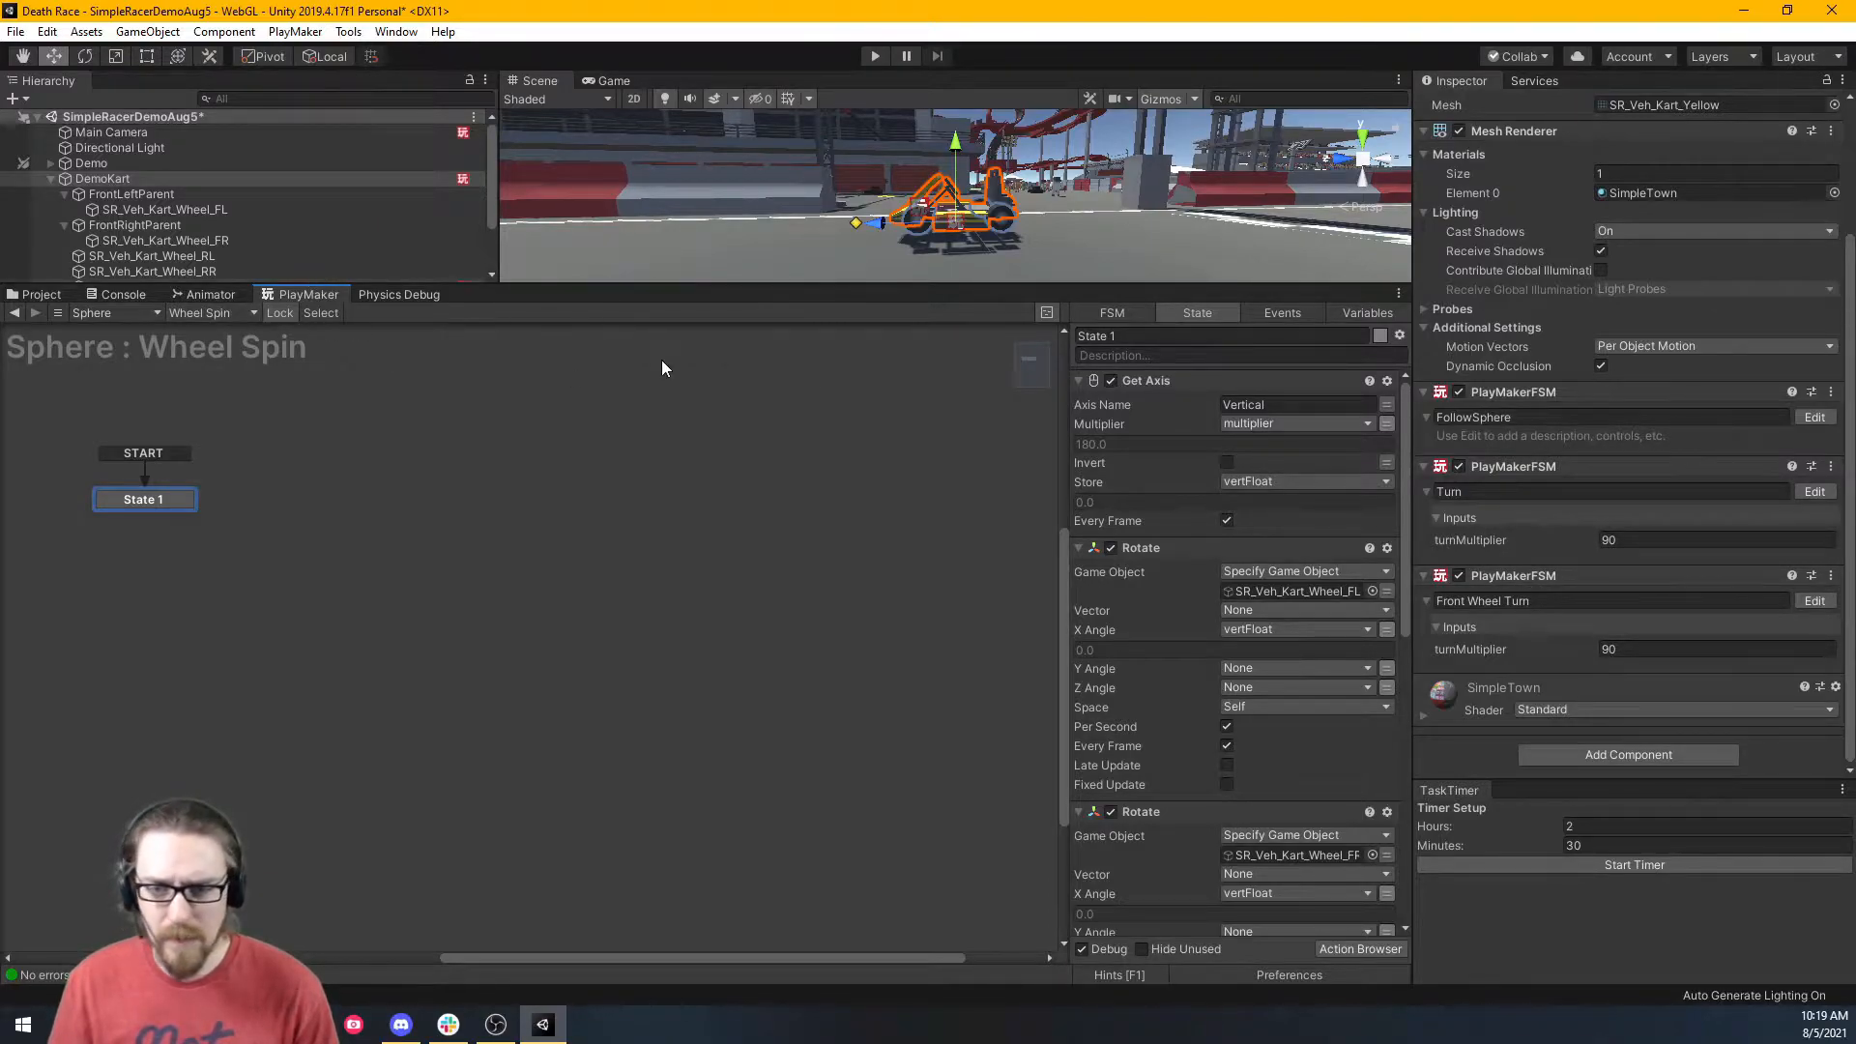
scroll(1622, 593, "up", 6)
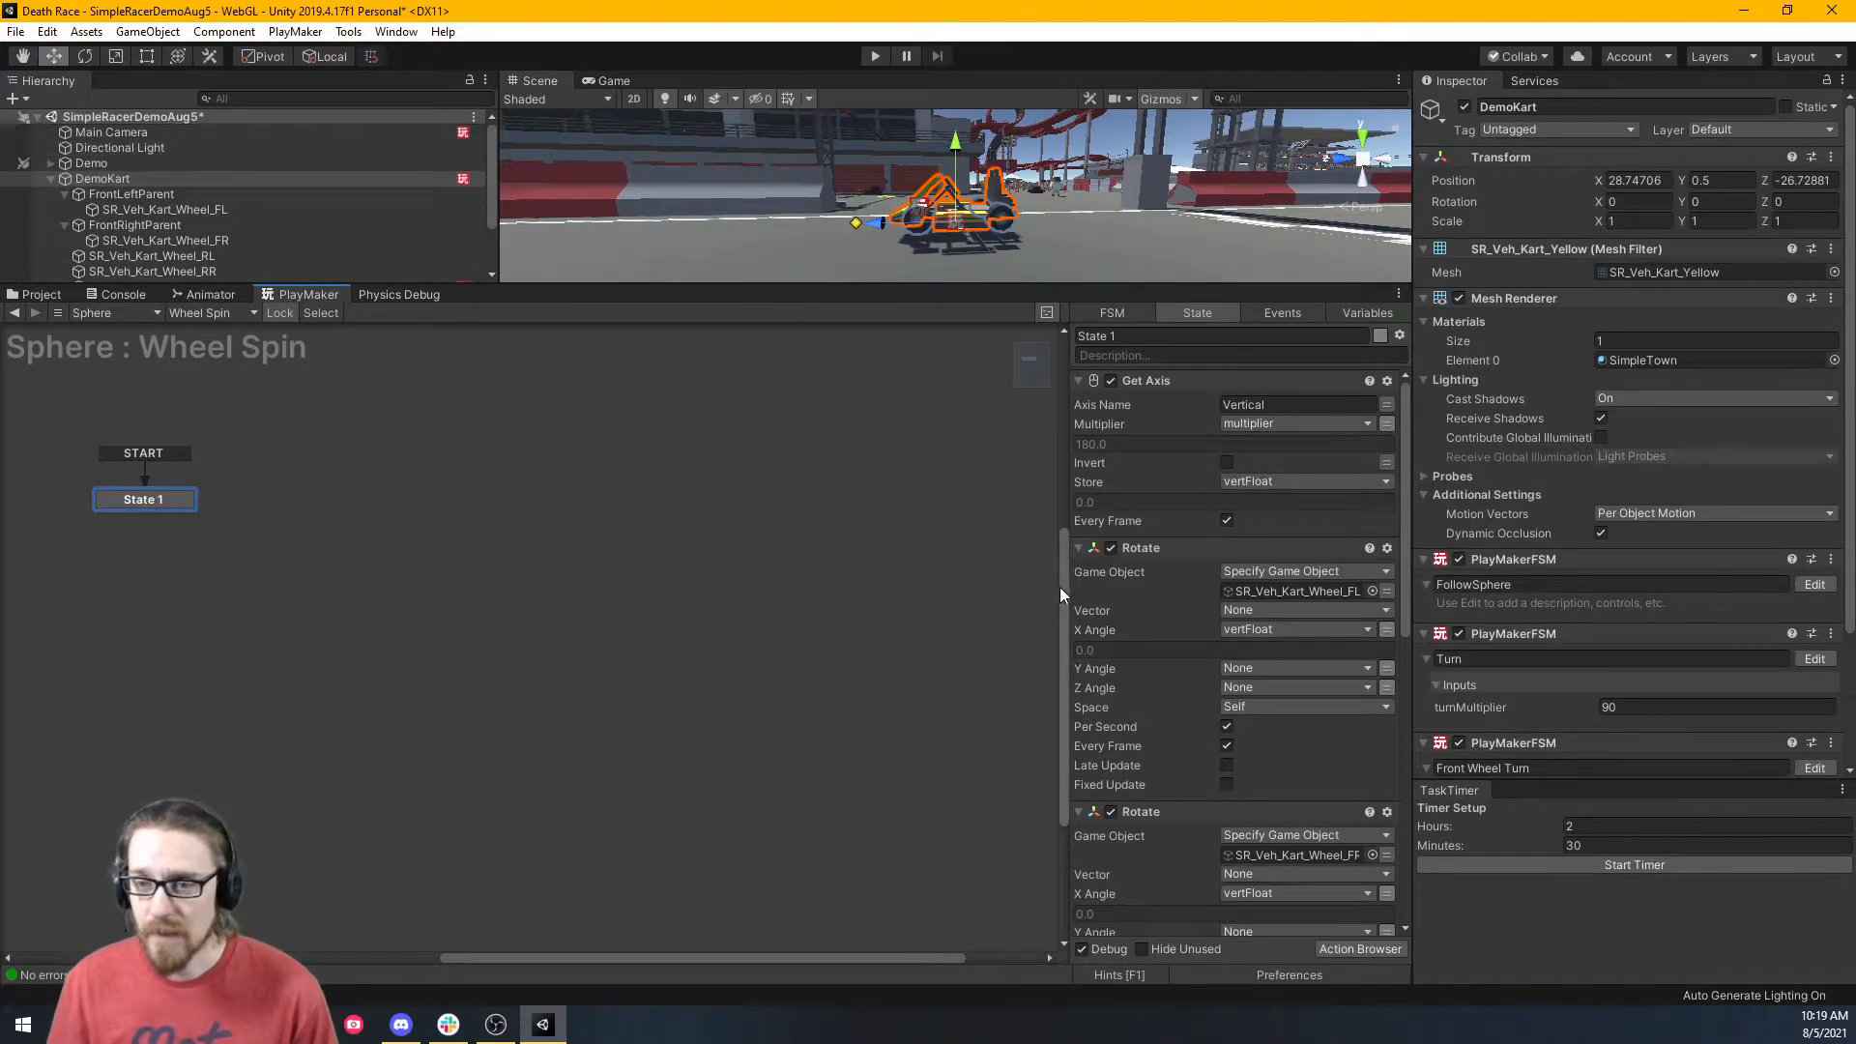
Check the Sphere's FSM list, enlarge the Scene and Hierarchy, and select the Sphere.
left_click(203, 313)
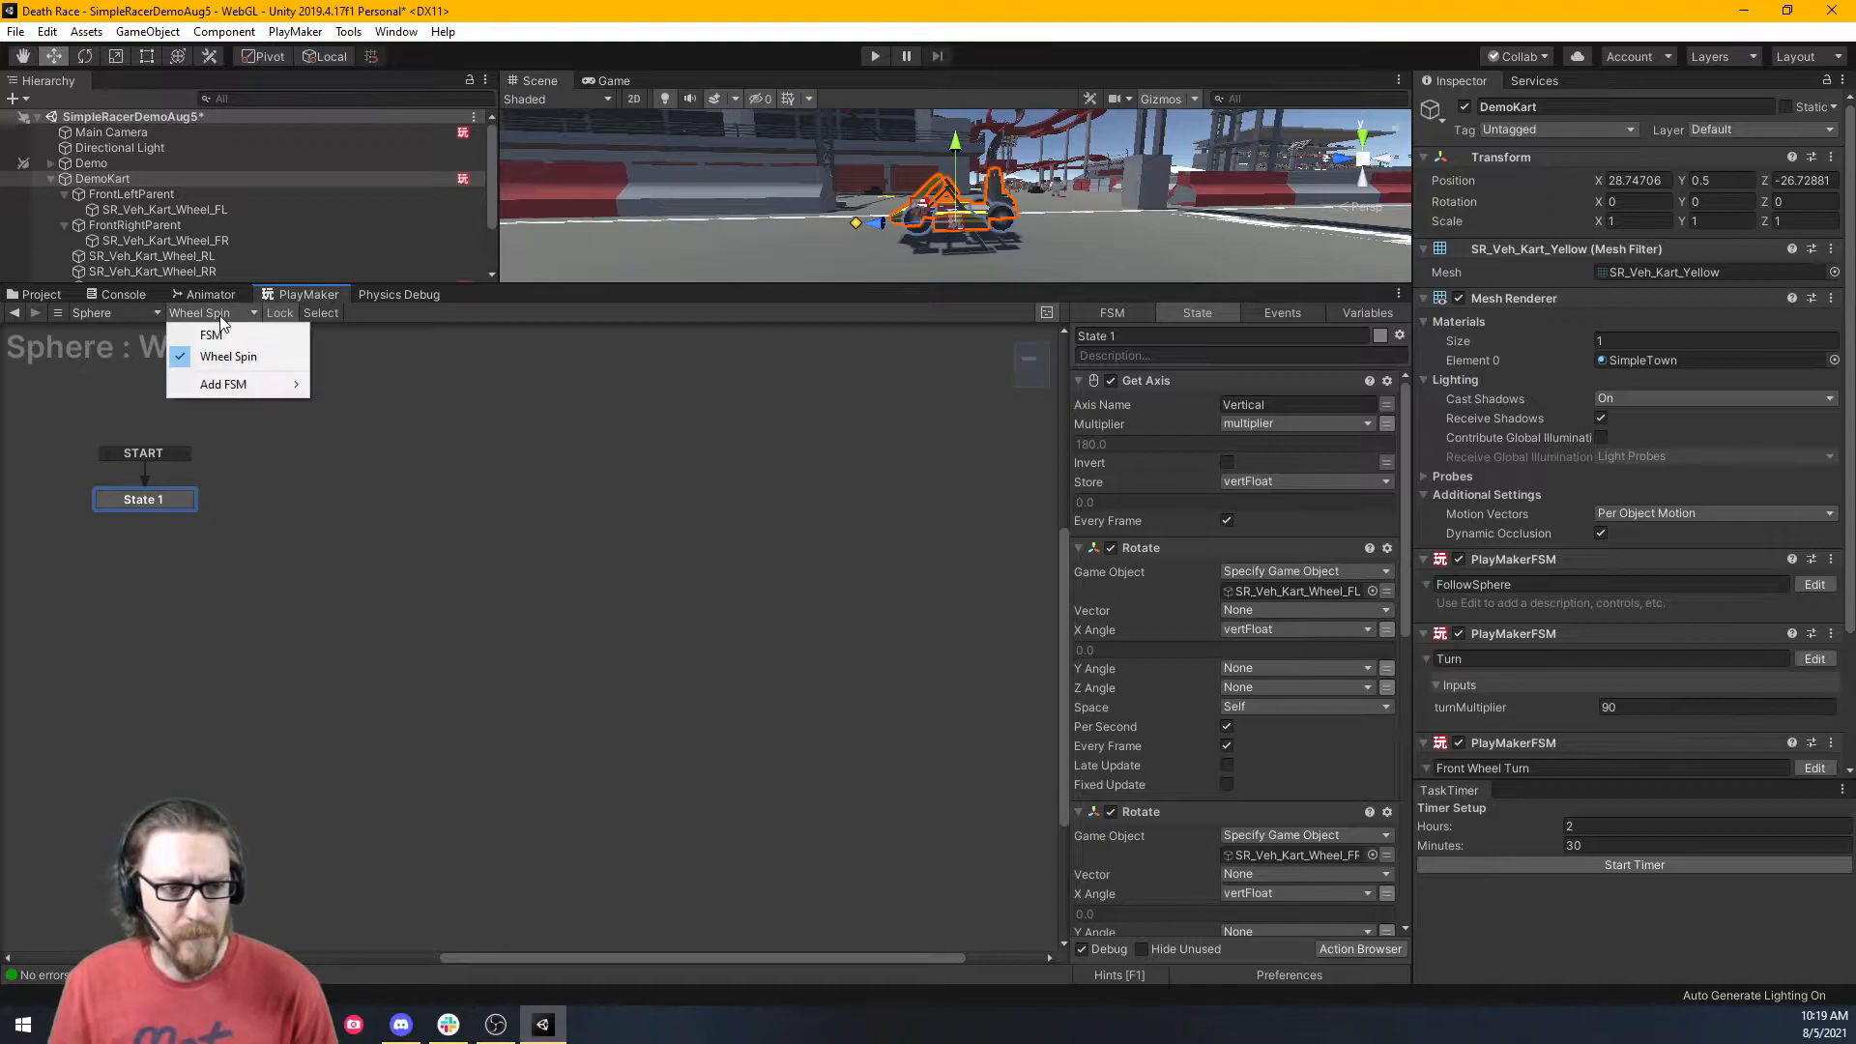
left_click(506, 461)
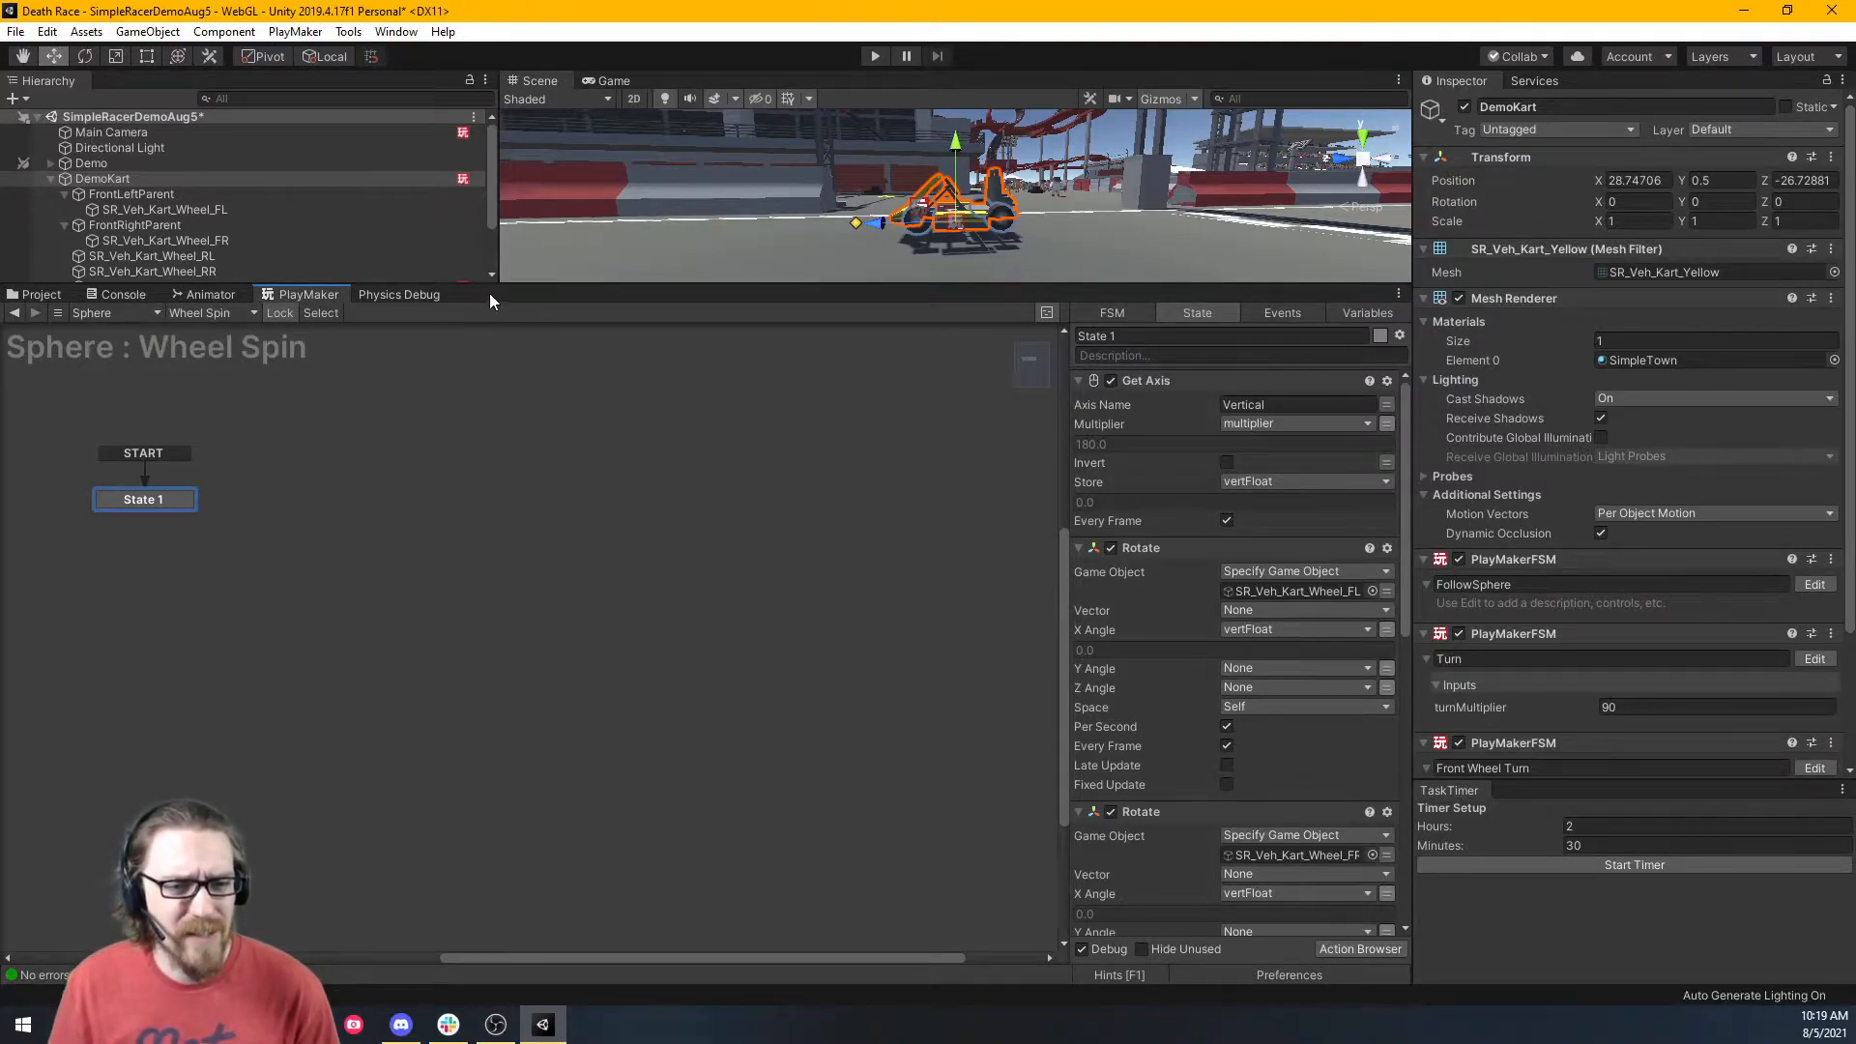
left_click_drag(489, 293, 489, 515)
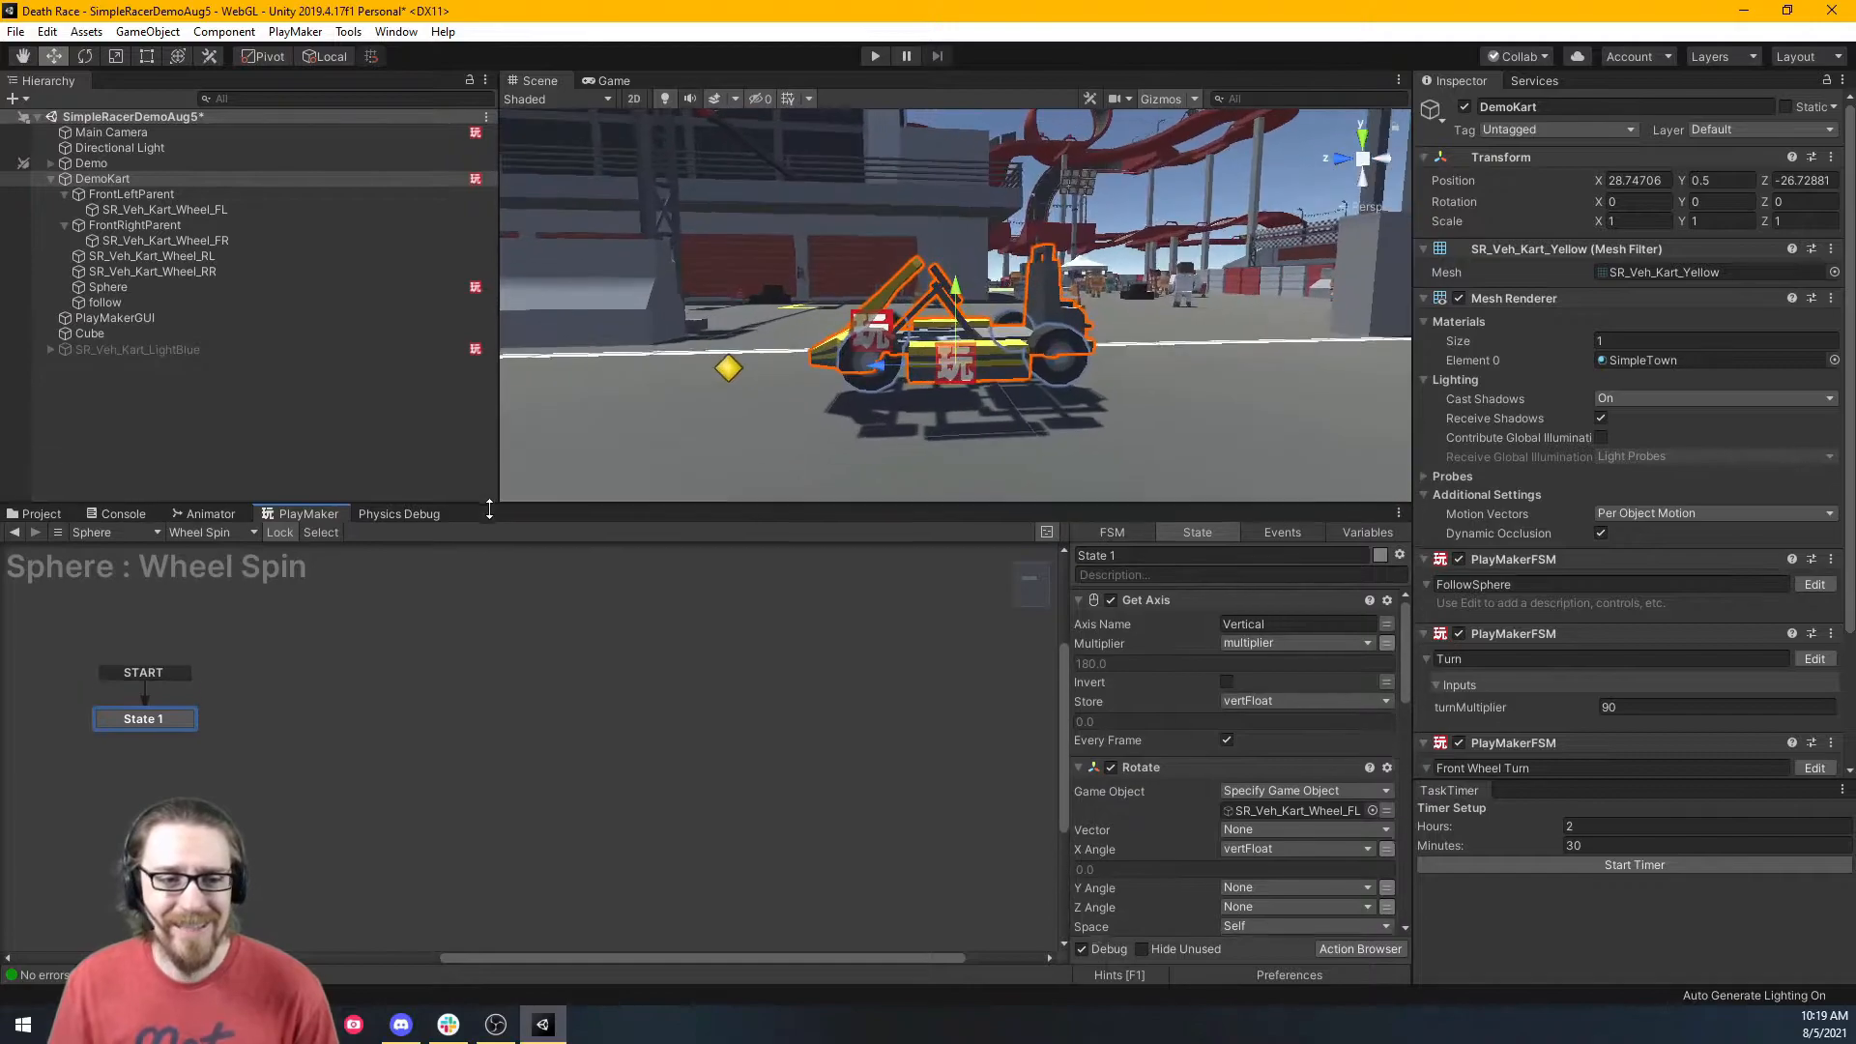
left_click(197, 286)
scroll(1745, 639, "down", 5)
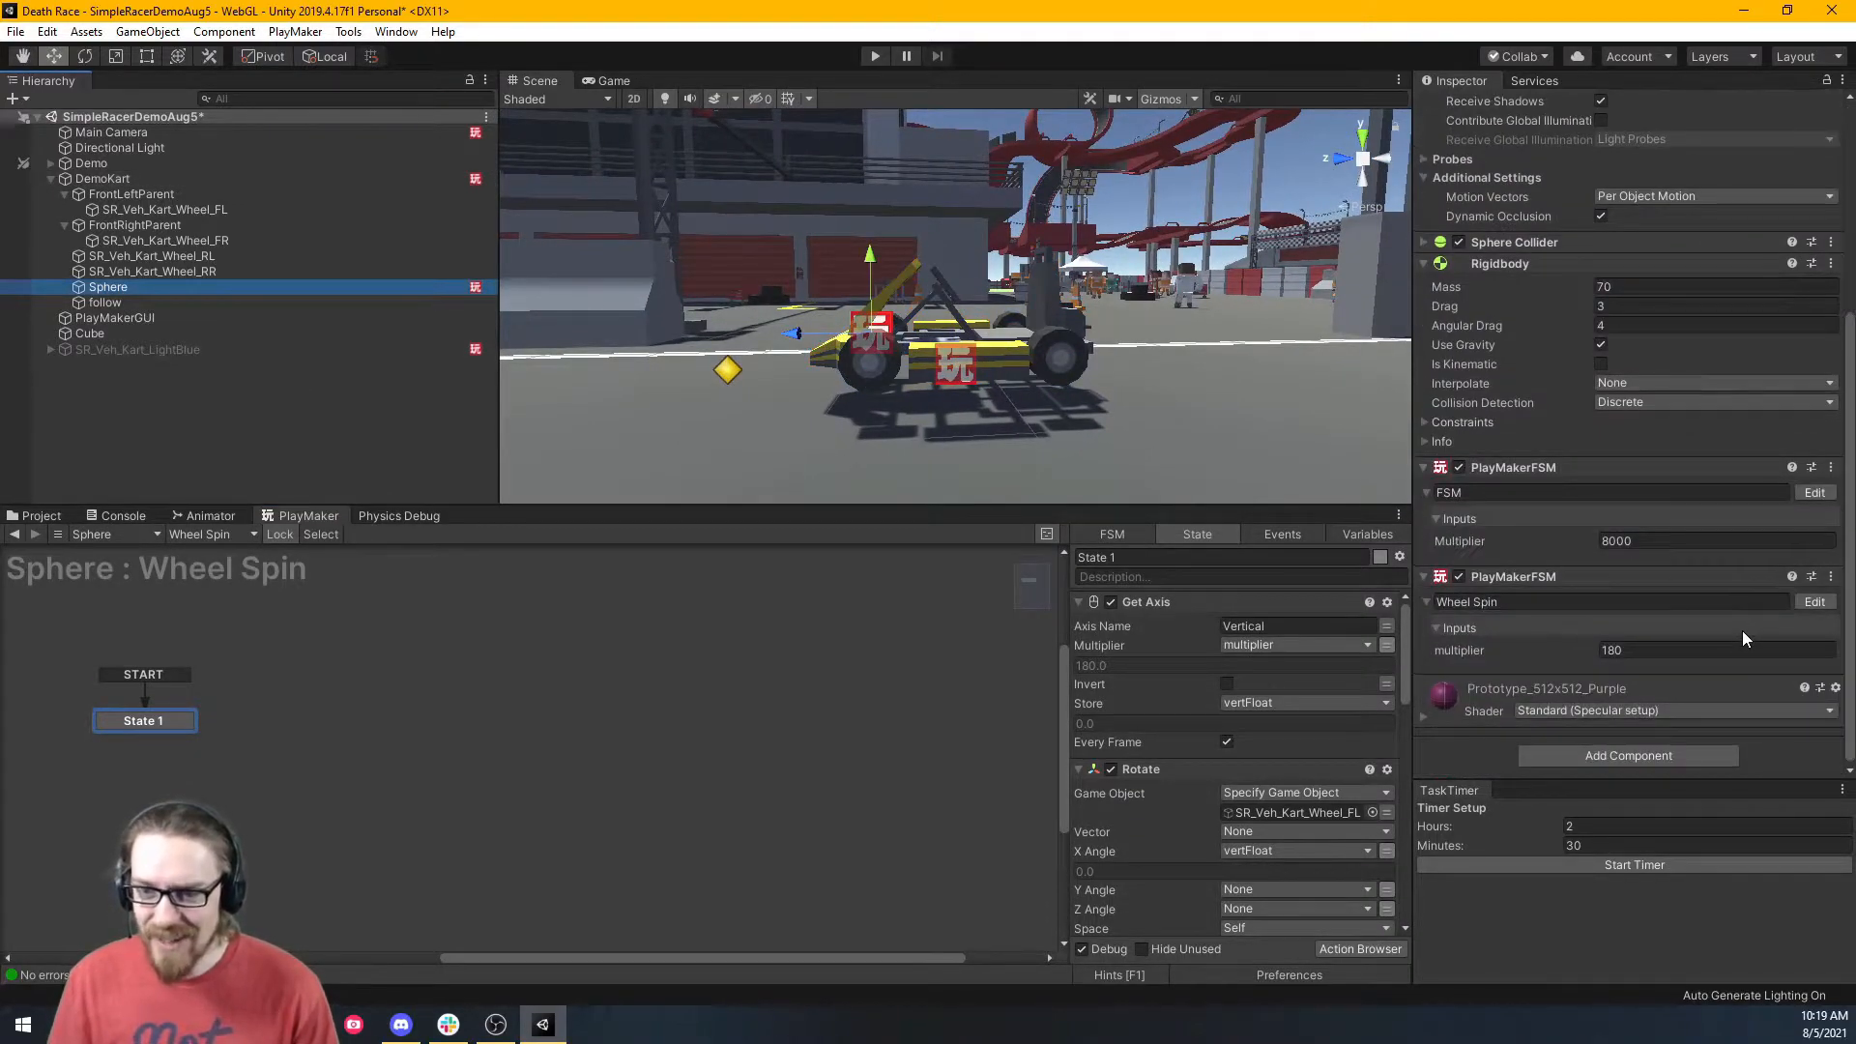
Copy the Sphere's Wheel Spin FSM and paste it onto DemoKart as a new component.
right_click(1538, 578)
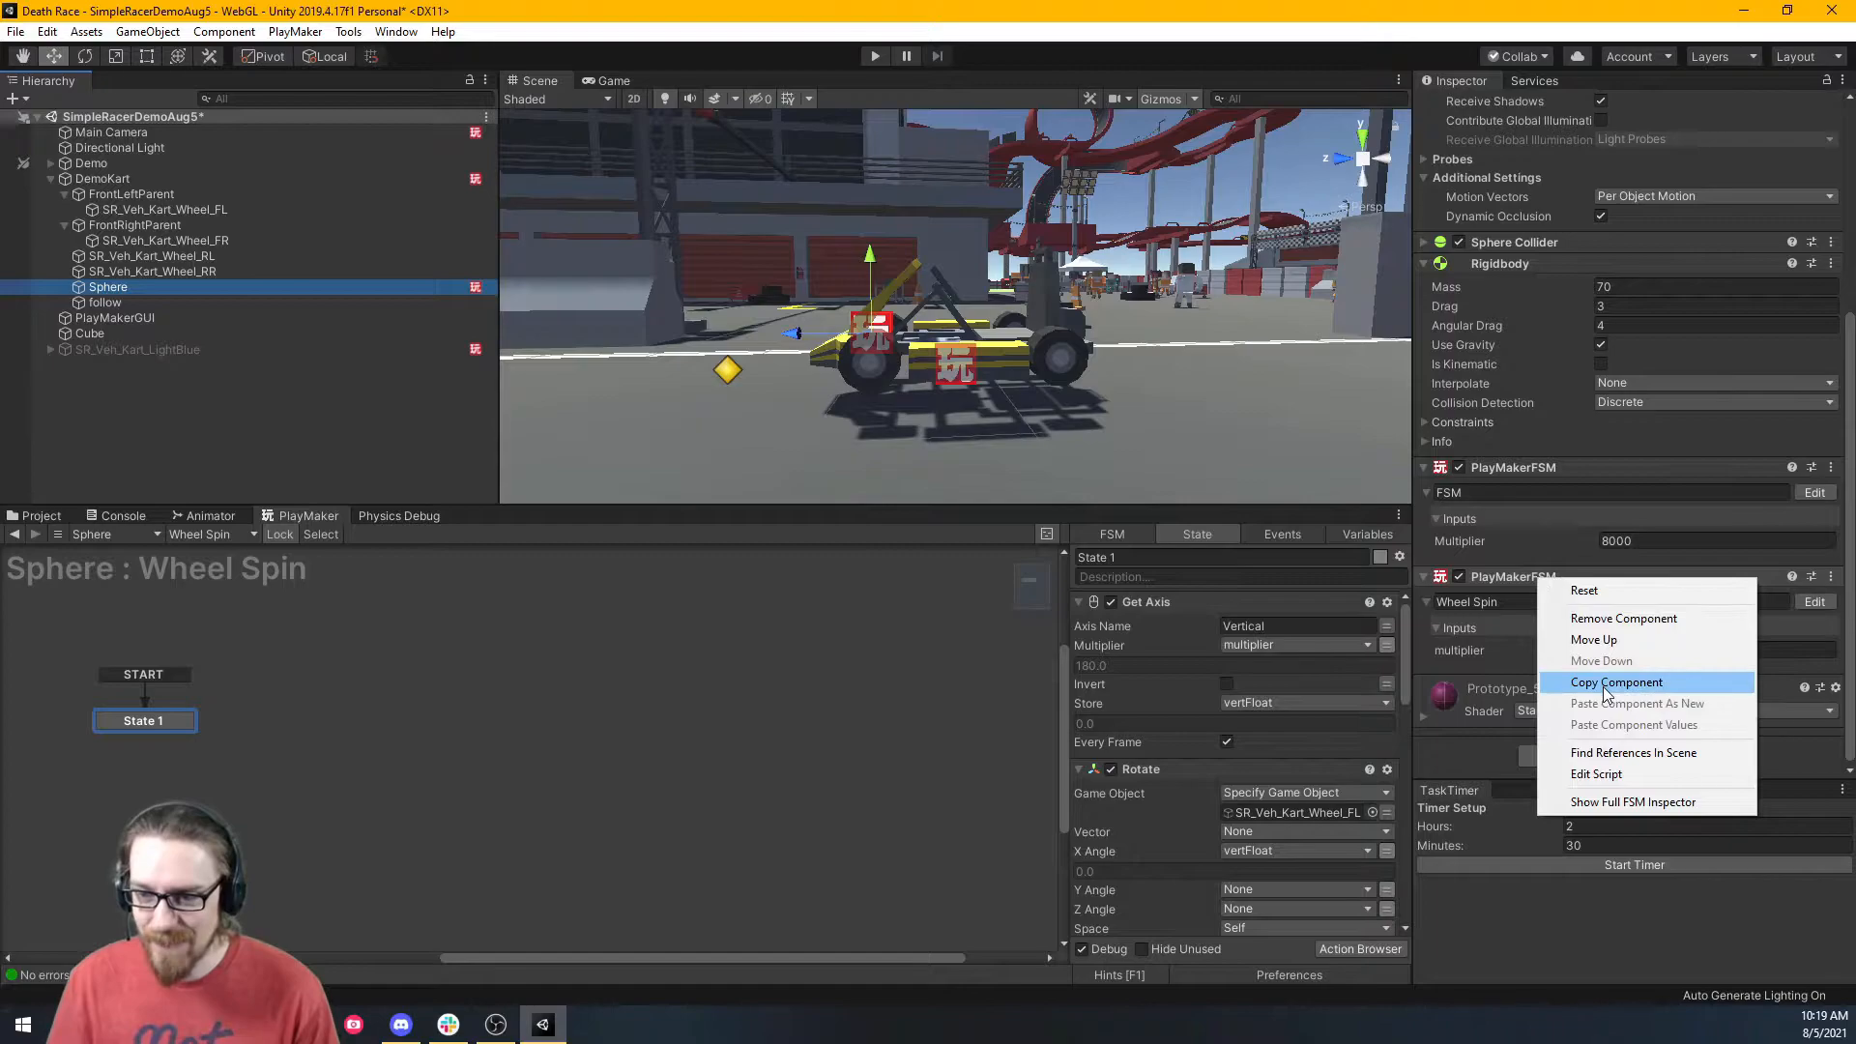
left_click(1604, 683)
left_click(164, 175)
right_click(1551, 576)
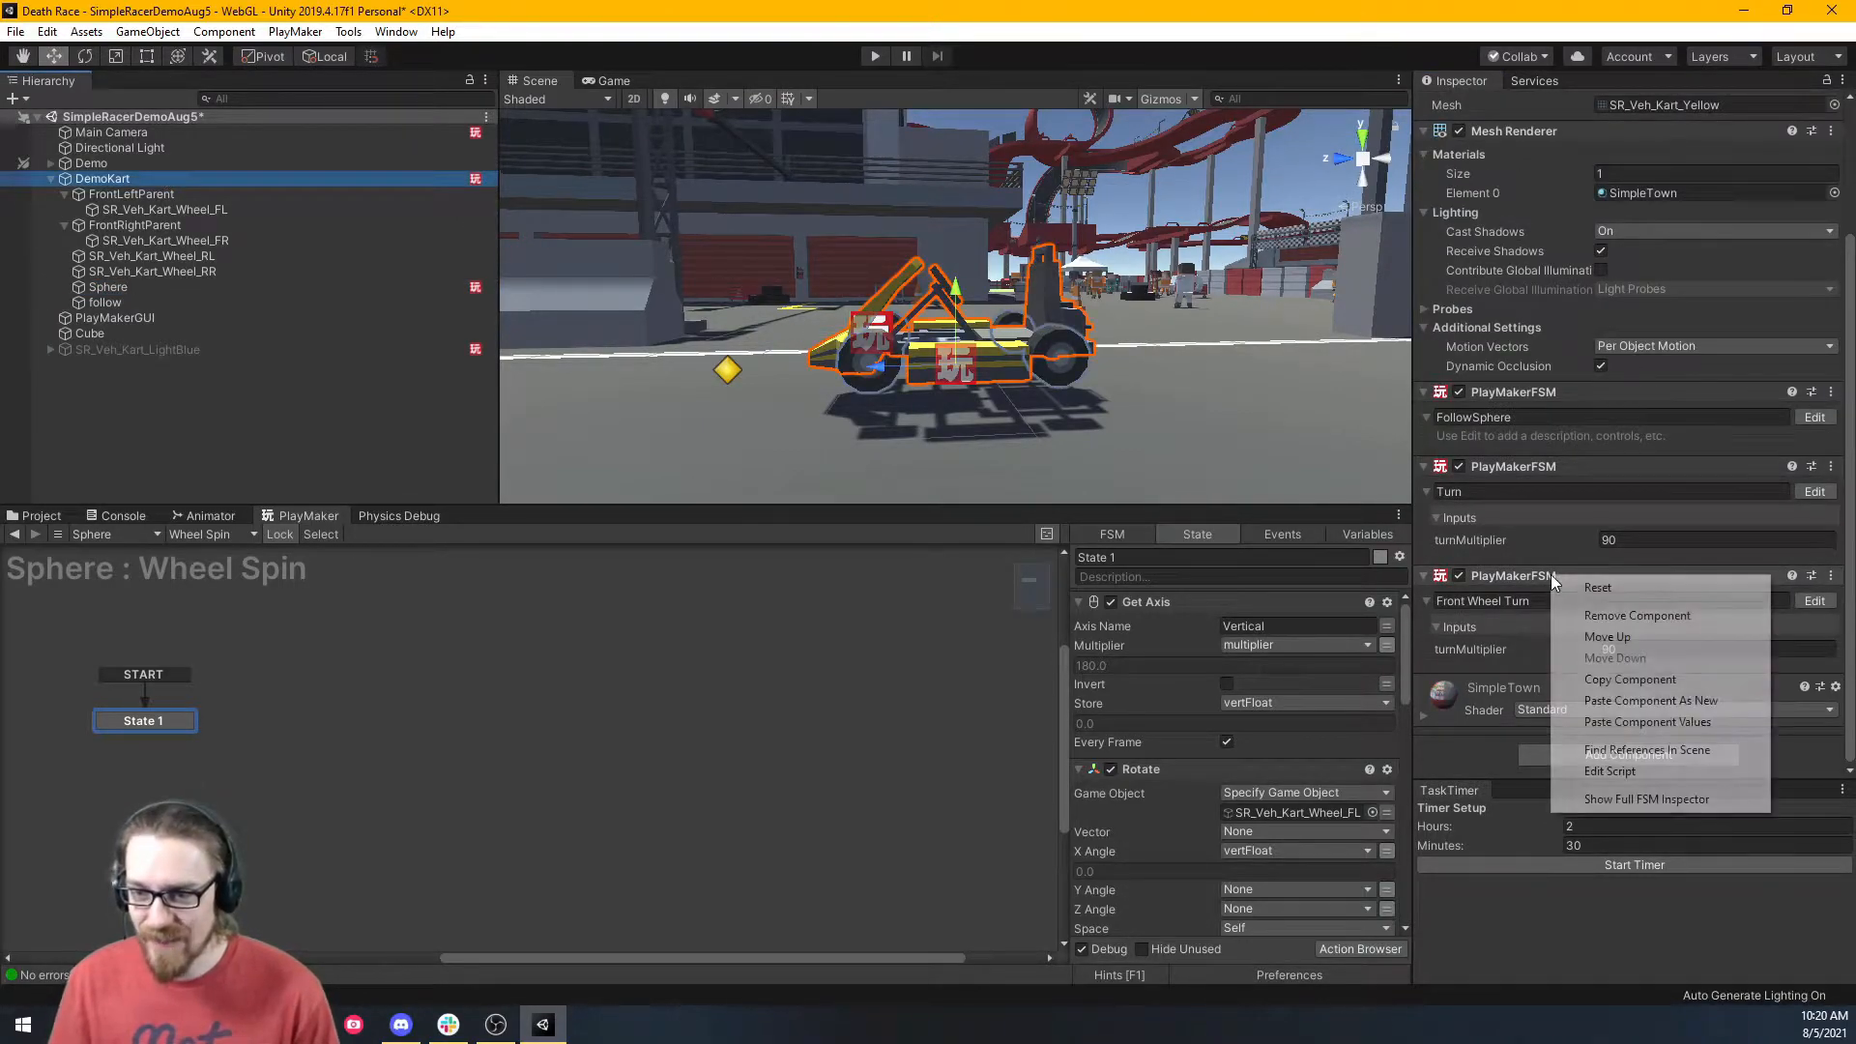
left_click(1678, 696)
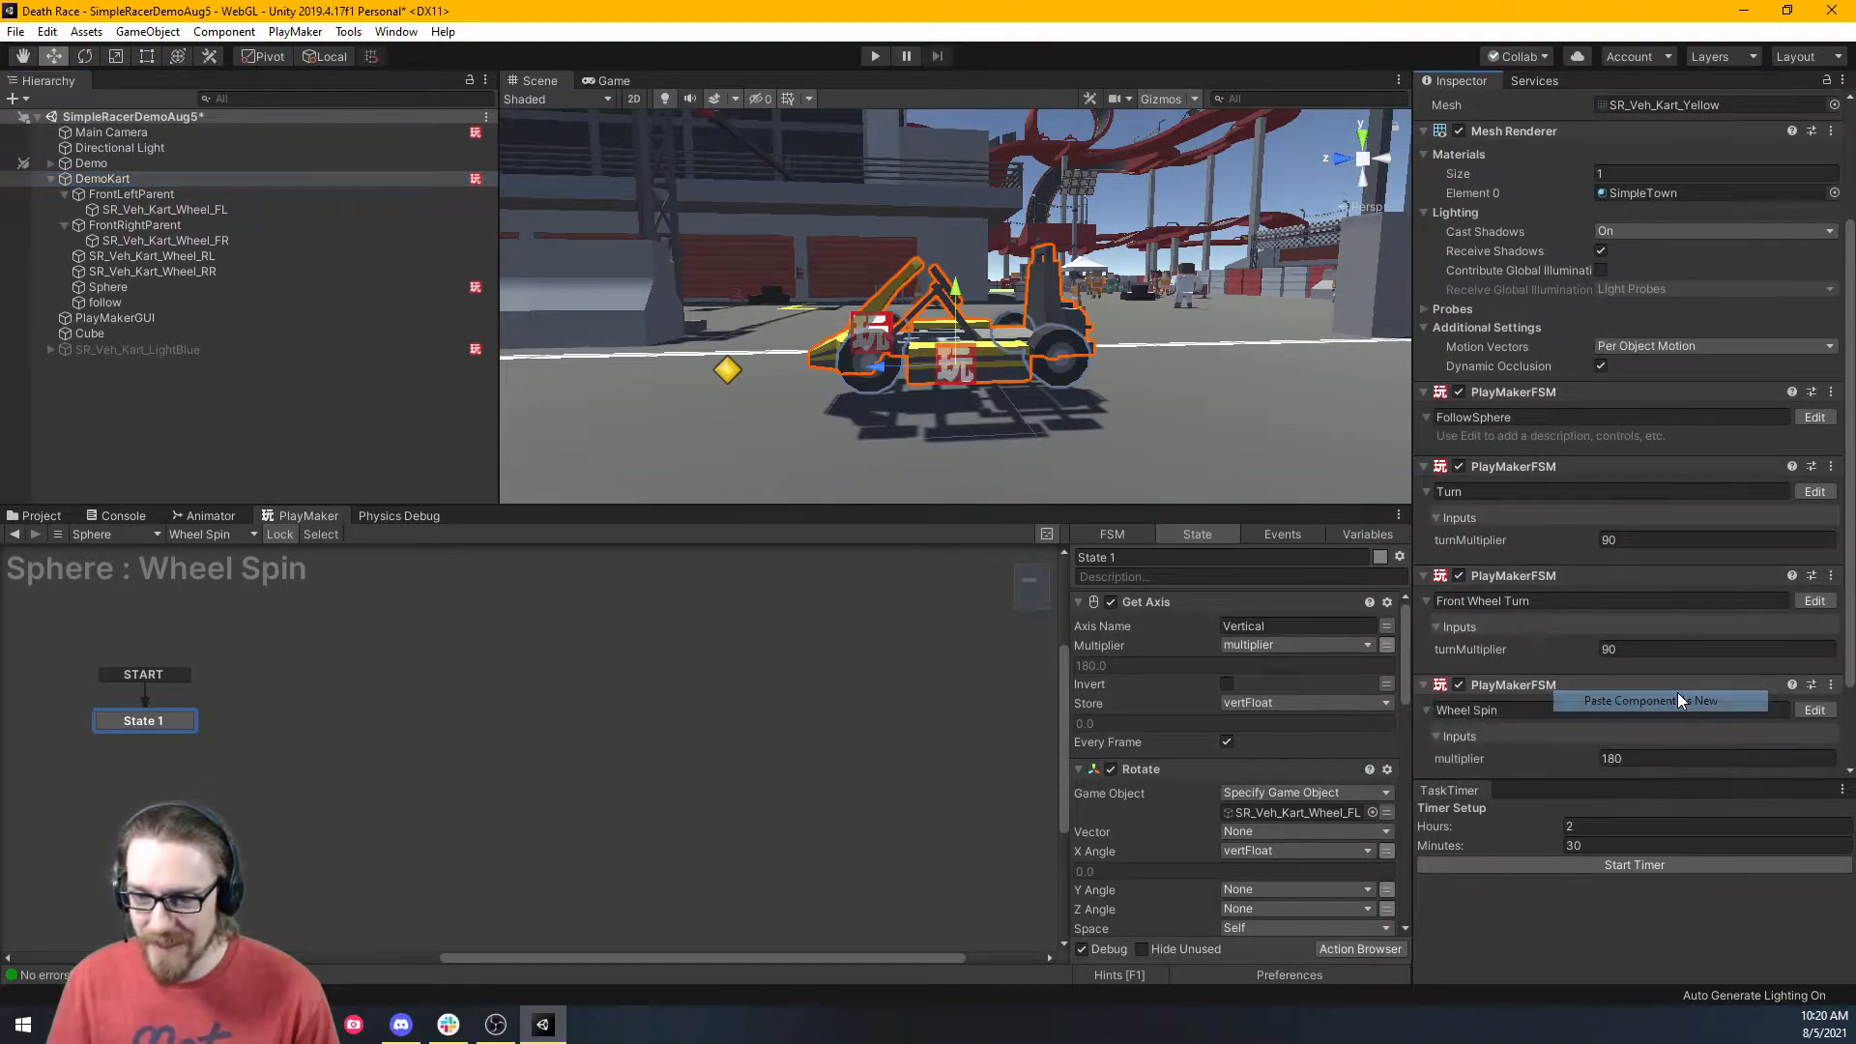
Remove the Wheel Spin FSM from the Sphere.
left_click(324, 334)
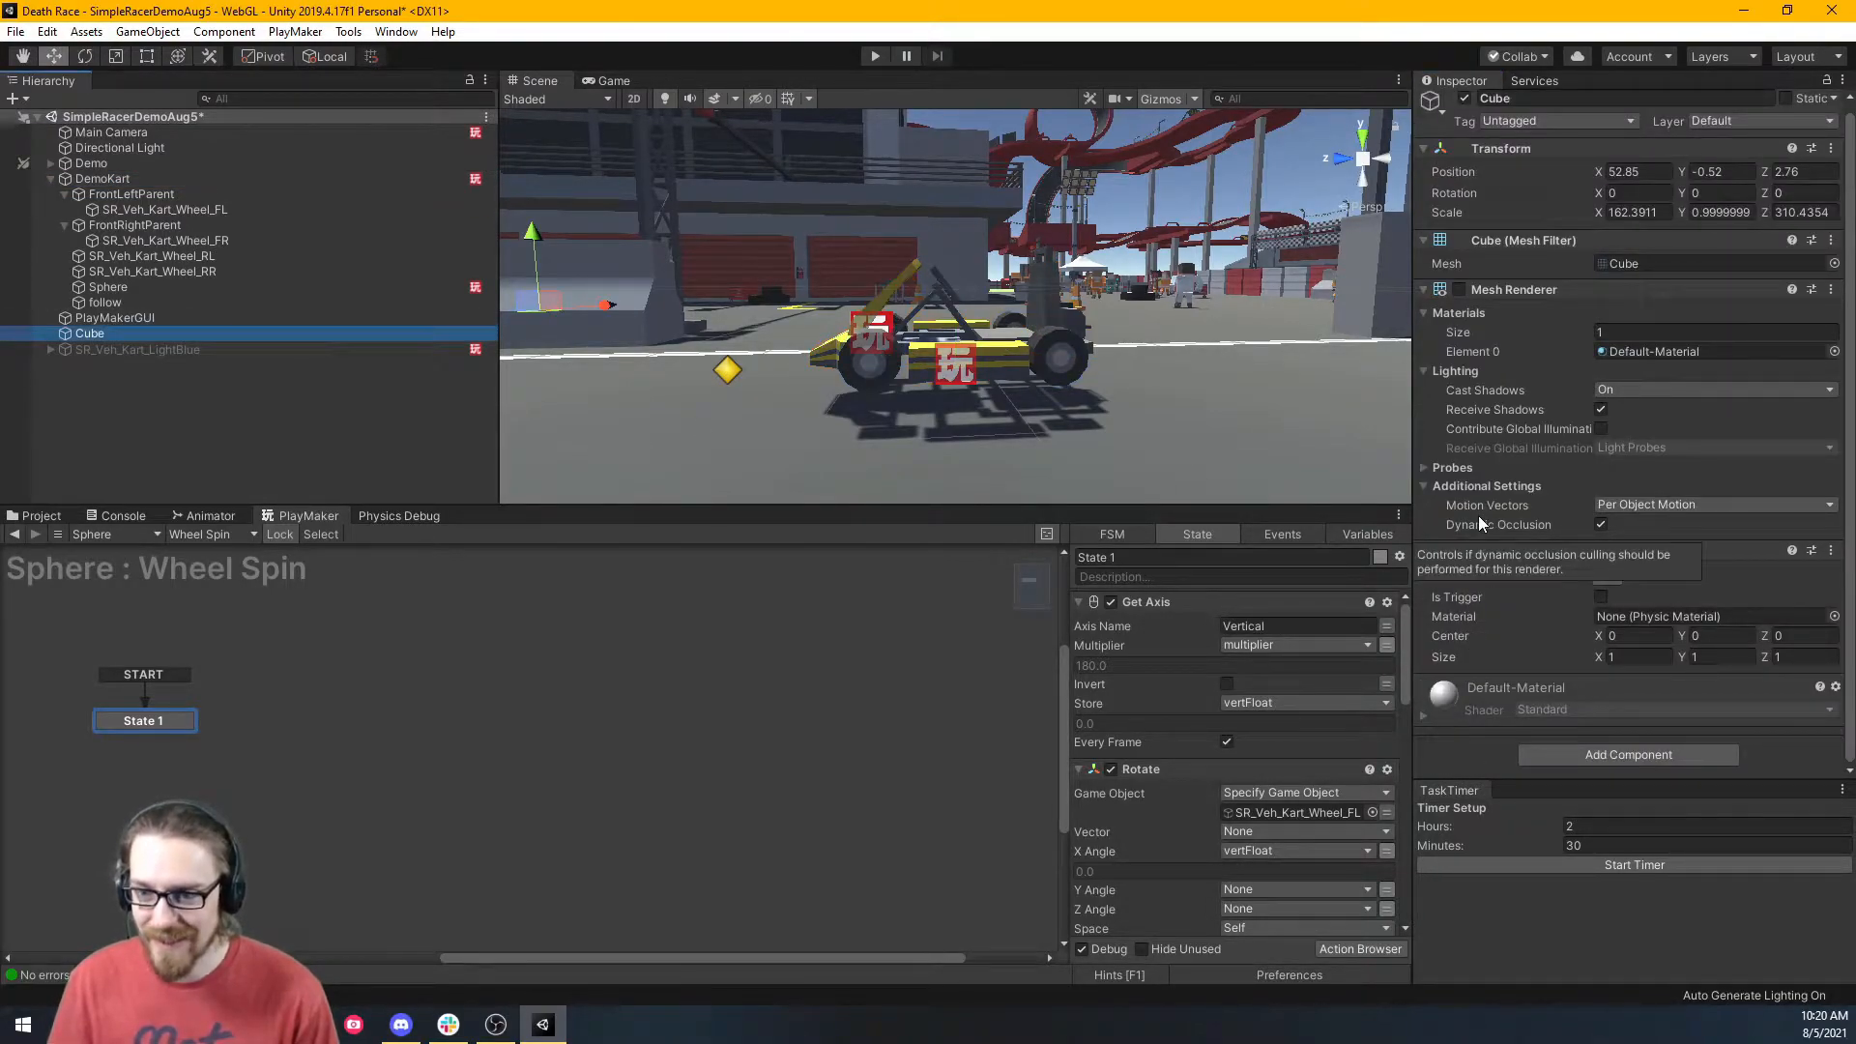
scroll(1684, 258, "up", 1)
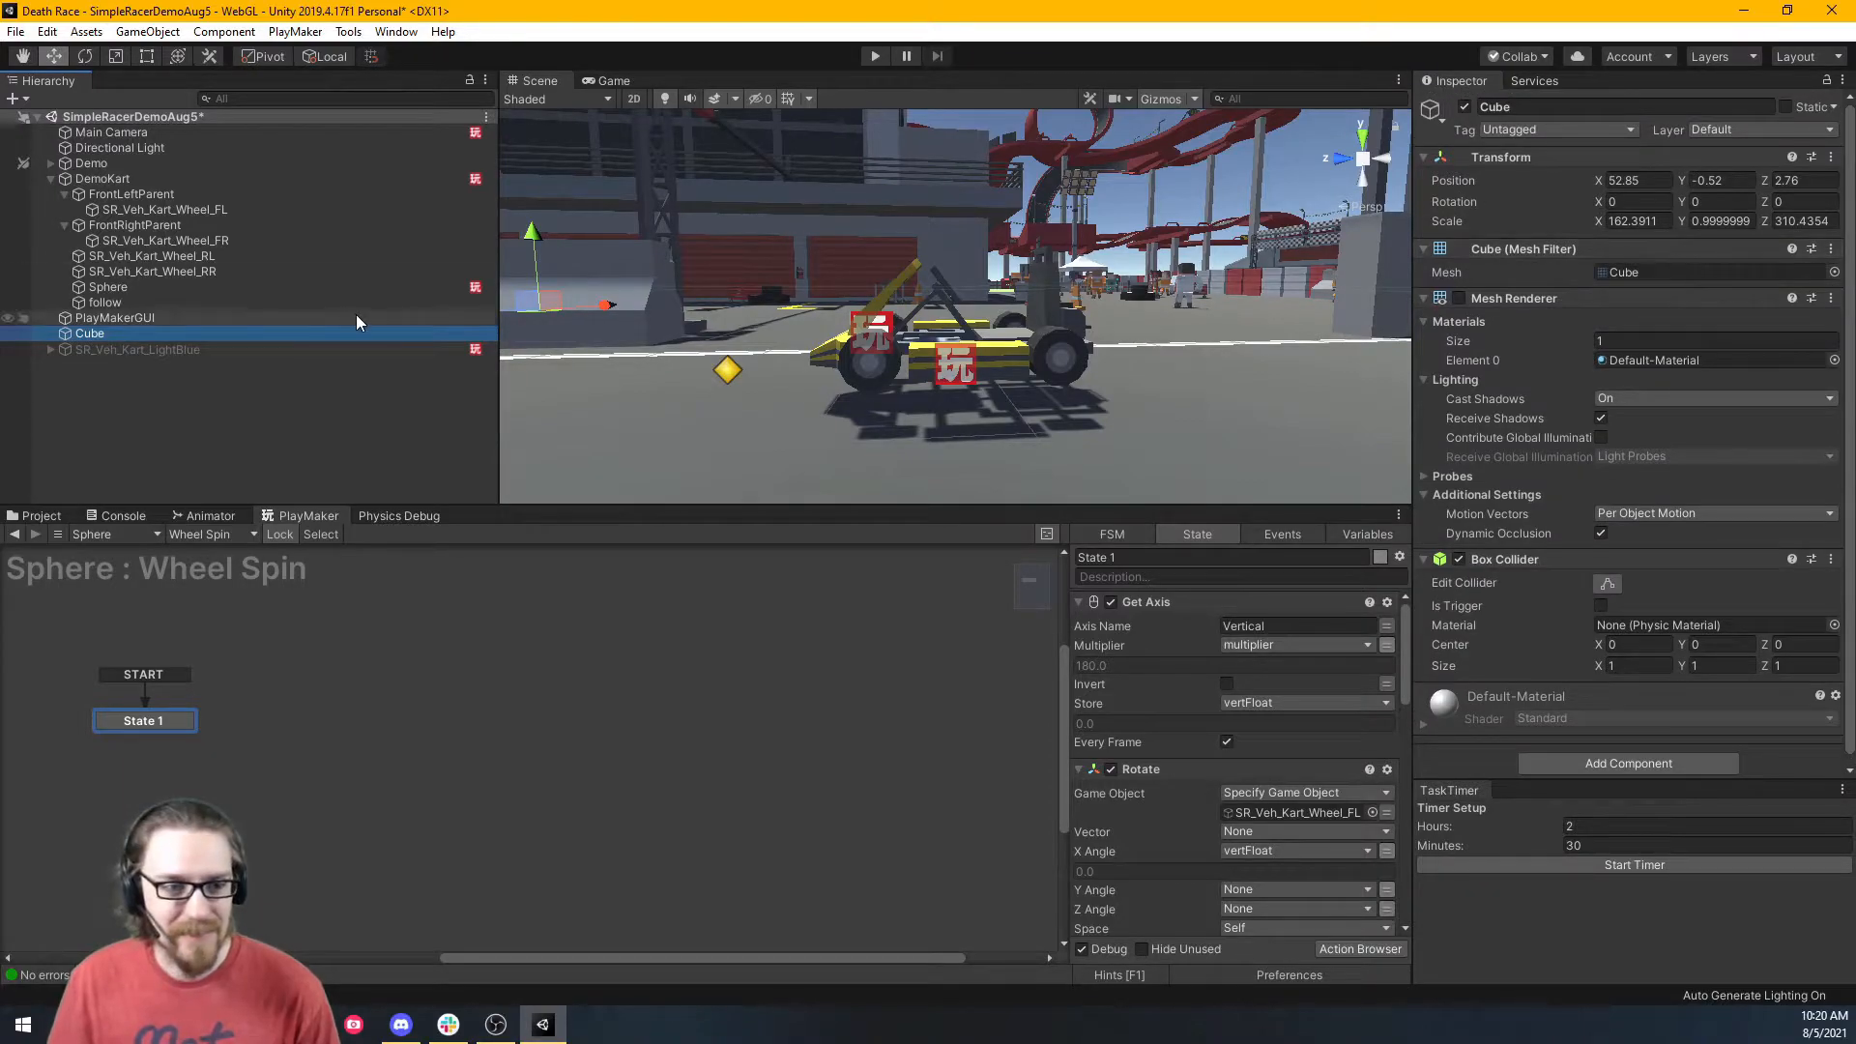
left_click(199, 286)
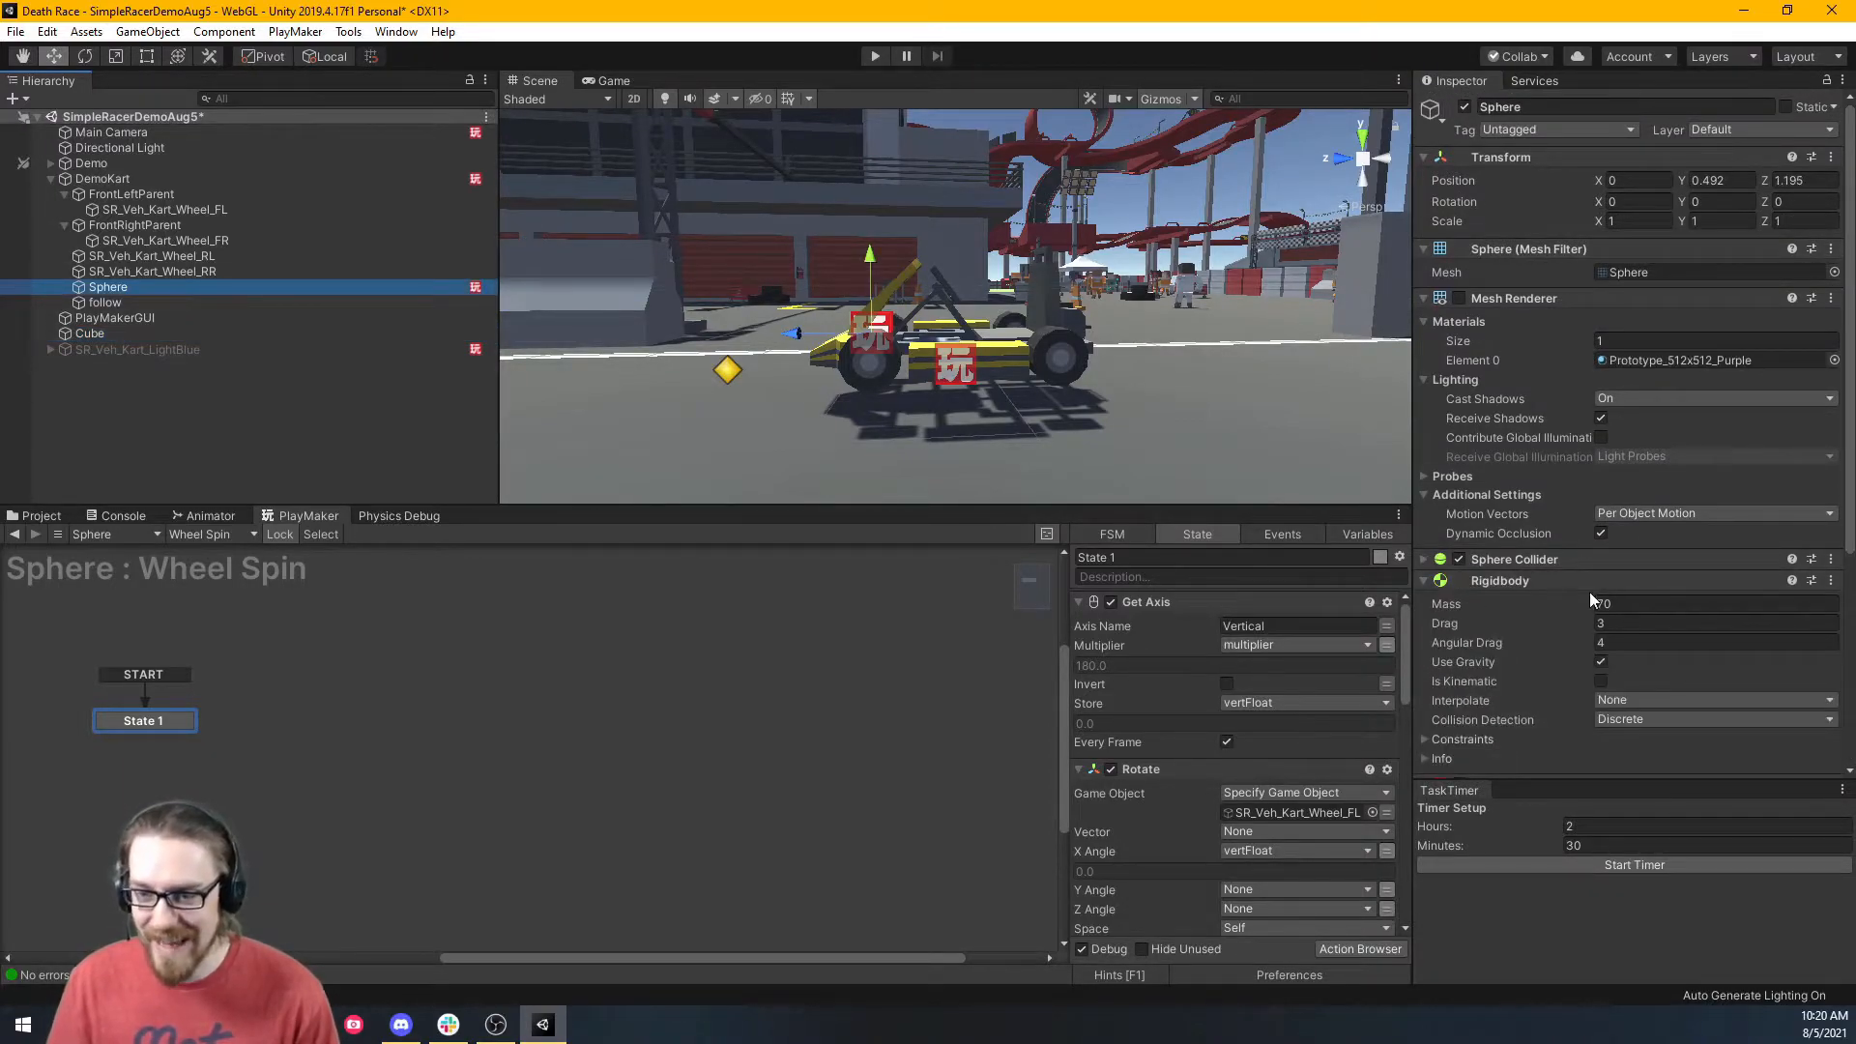
scroll(1592, 600, "down", 4)
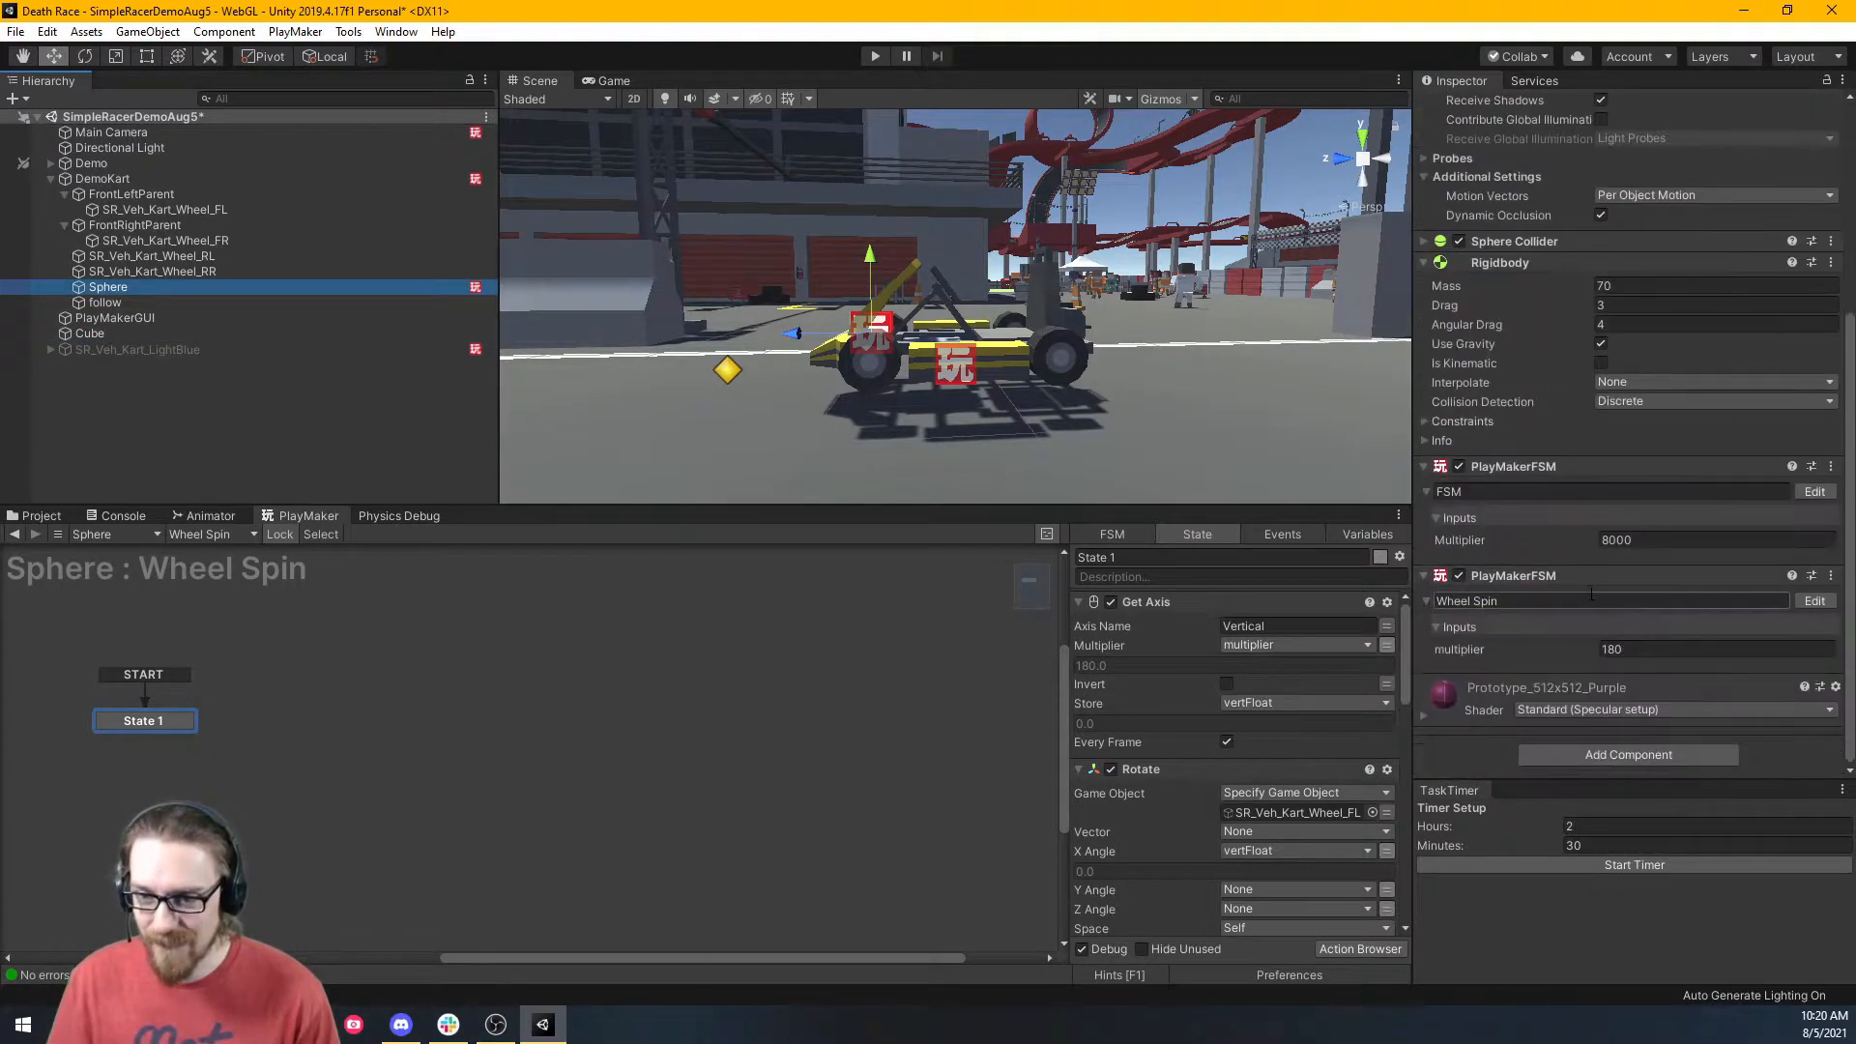
right_click(1525, 582)
left_click(1585, 611)
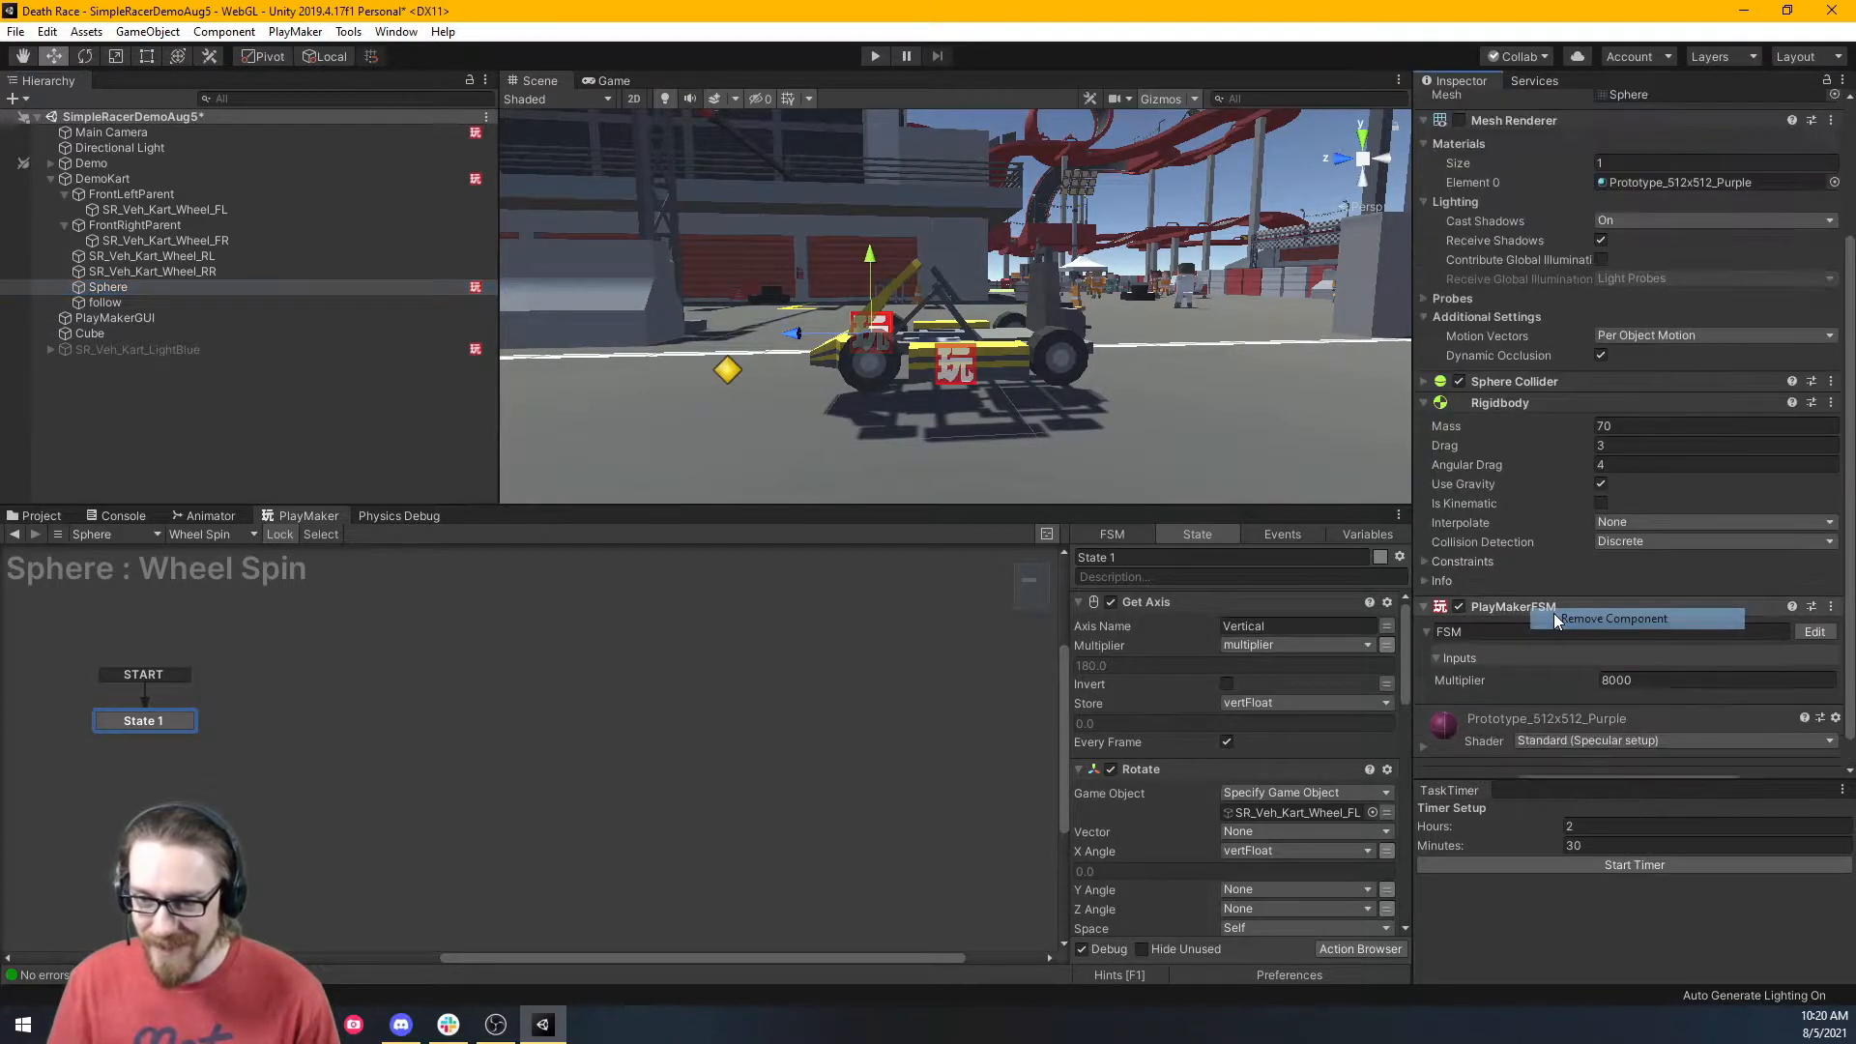
Set DemoKart's Wheel Spin multiplier to 360 and start the game.
left_click(154, 178)
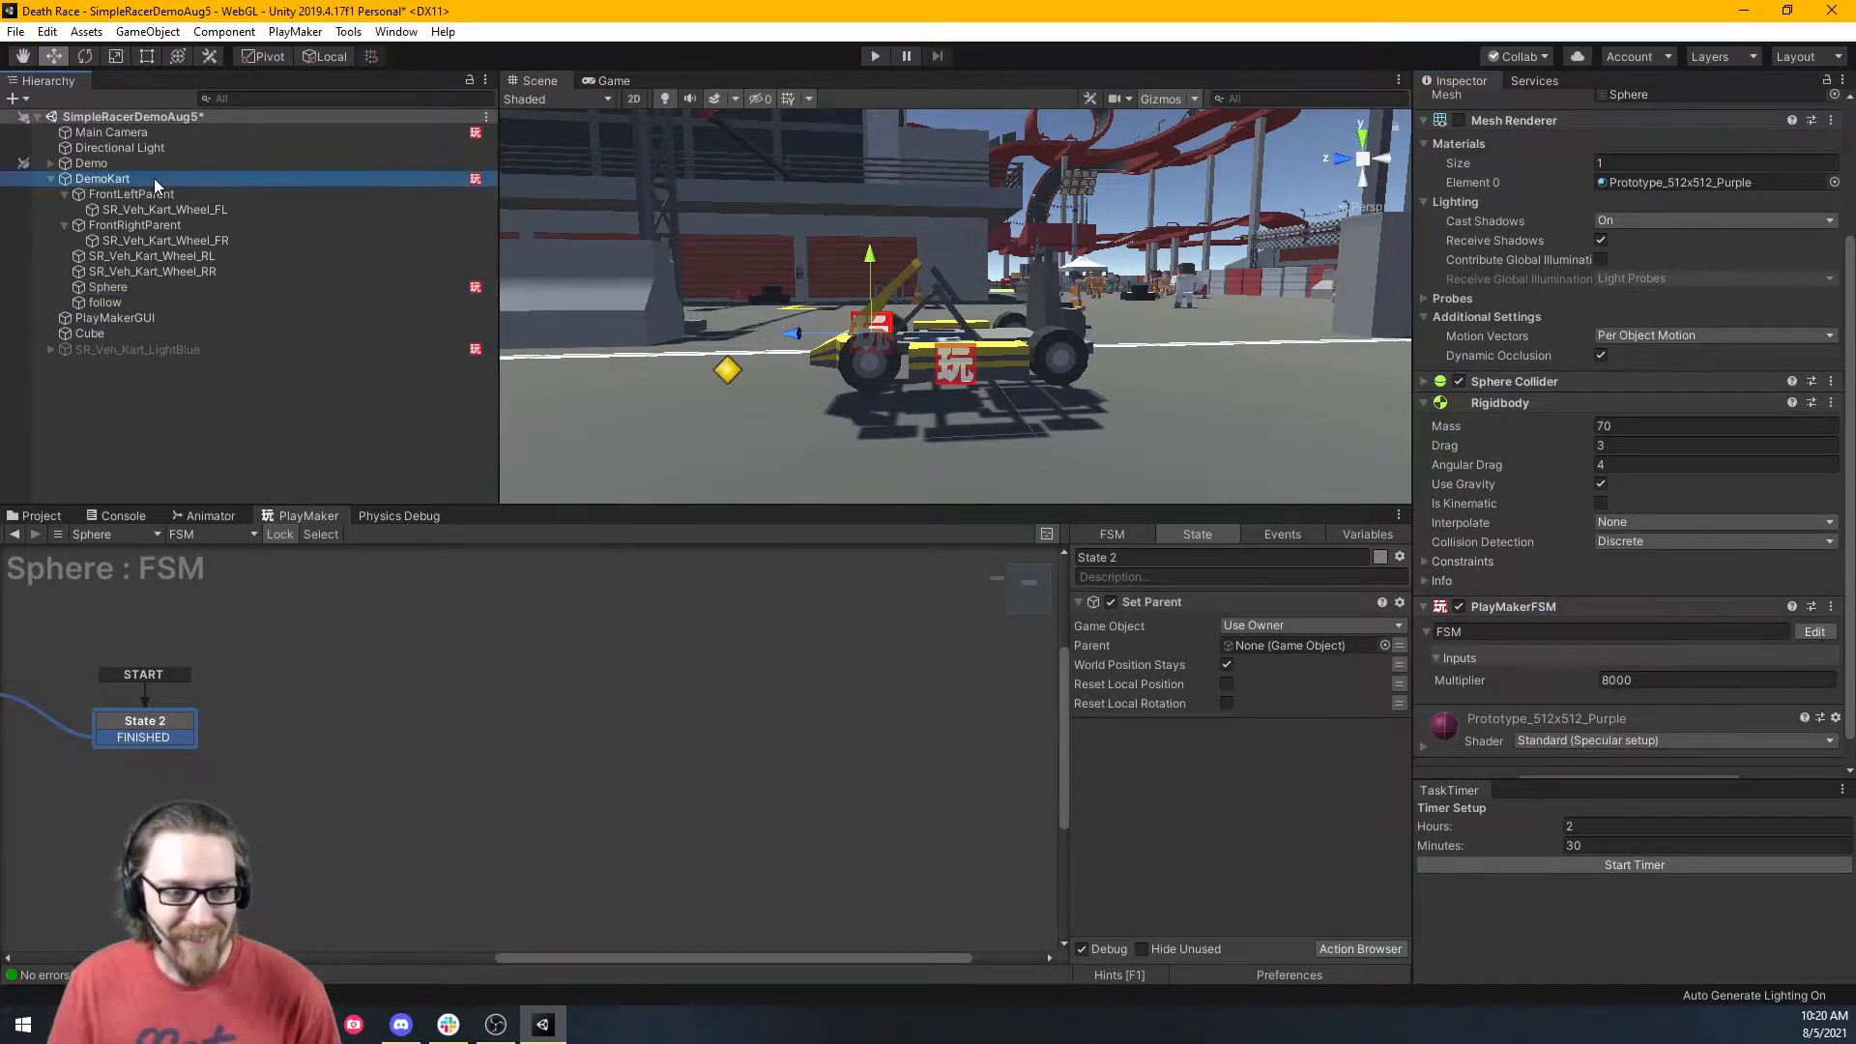
scroll(1610, 641, "down", 2)
left_click(1637, 651)
type("360")
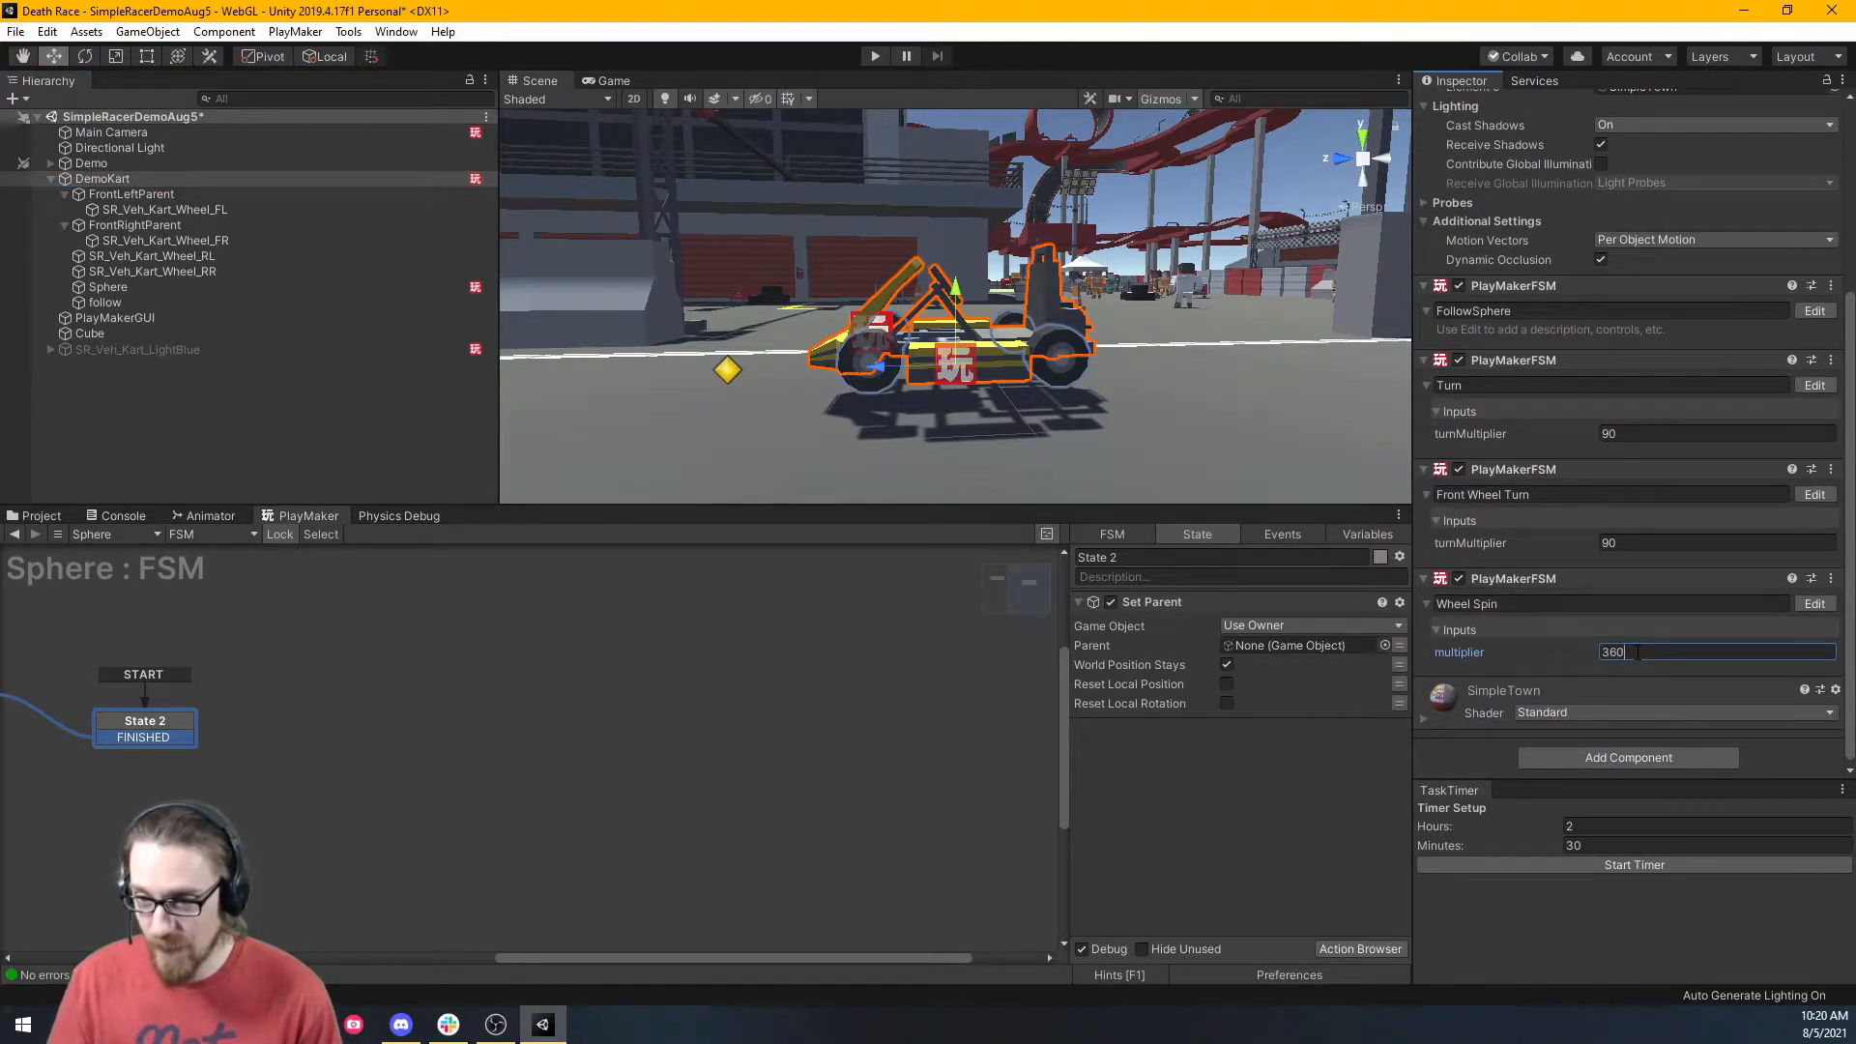
left_click(867, 59)
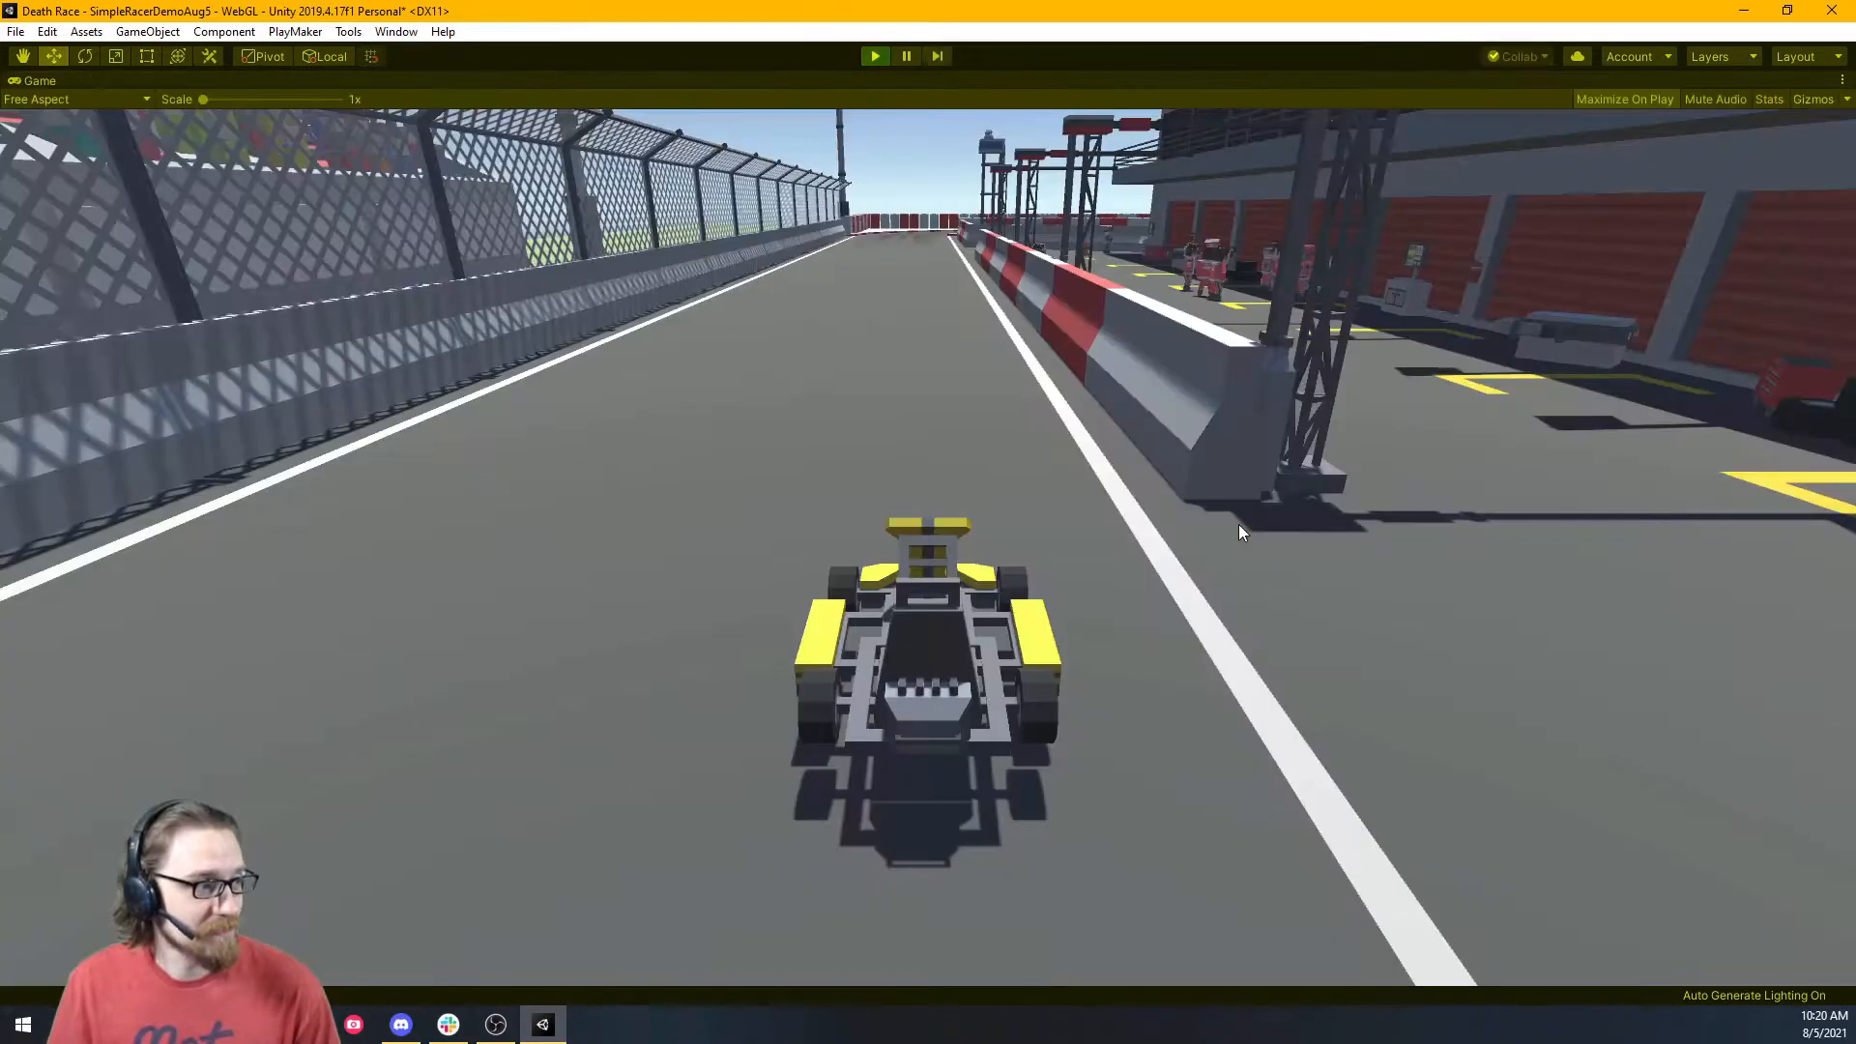
Drive a lap with W, A and D, weaving down the straights, then stop the game.
key("w")
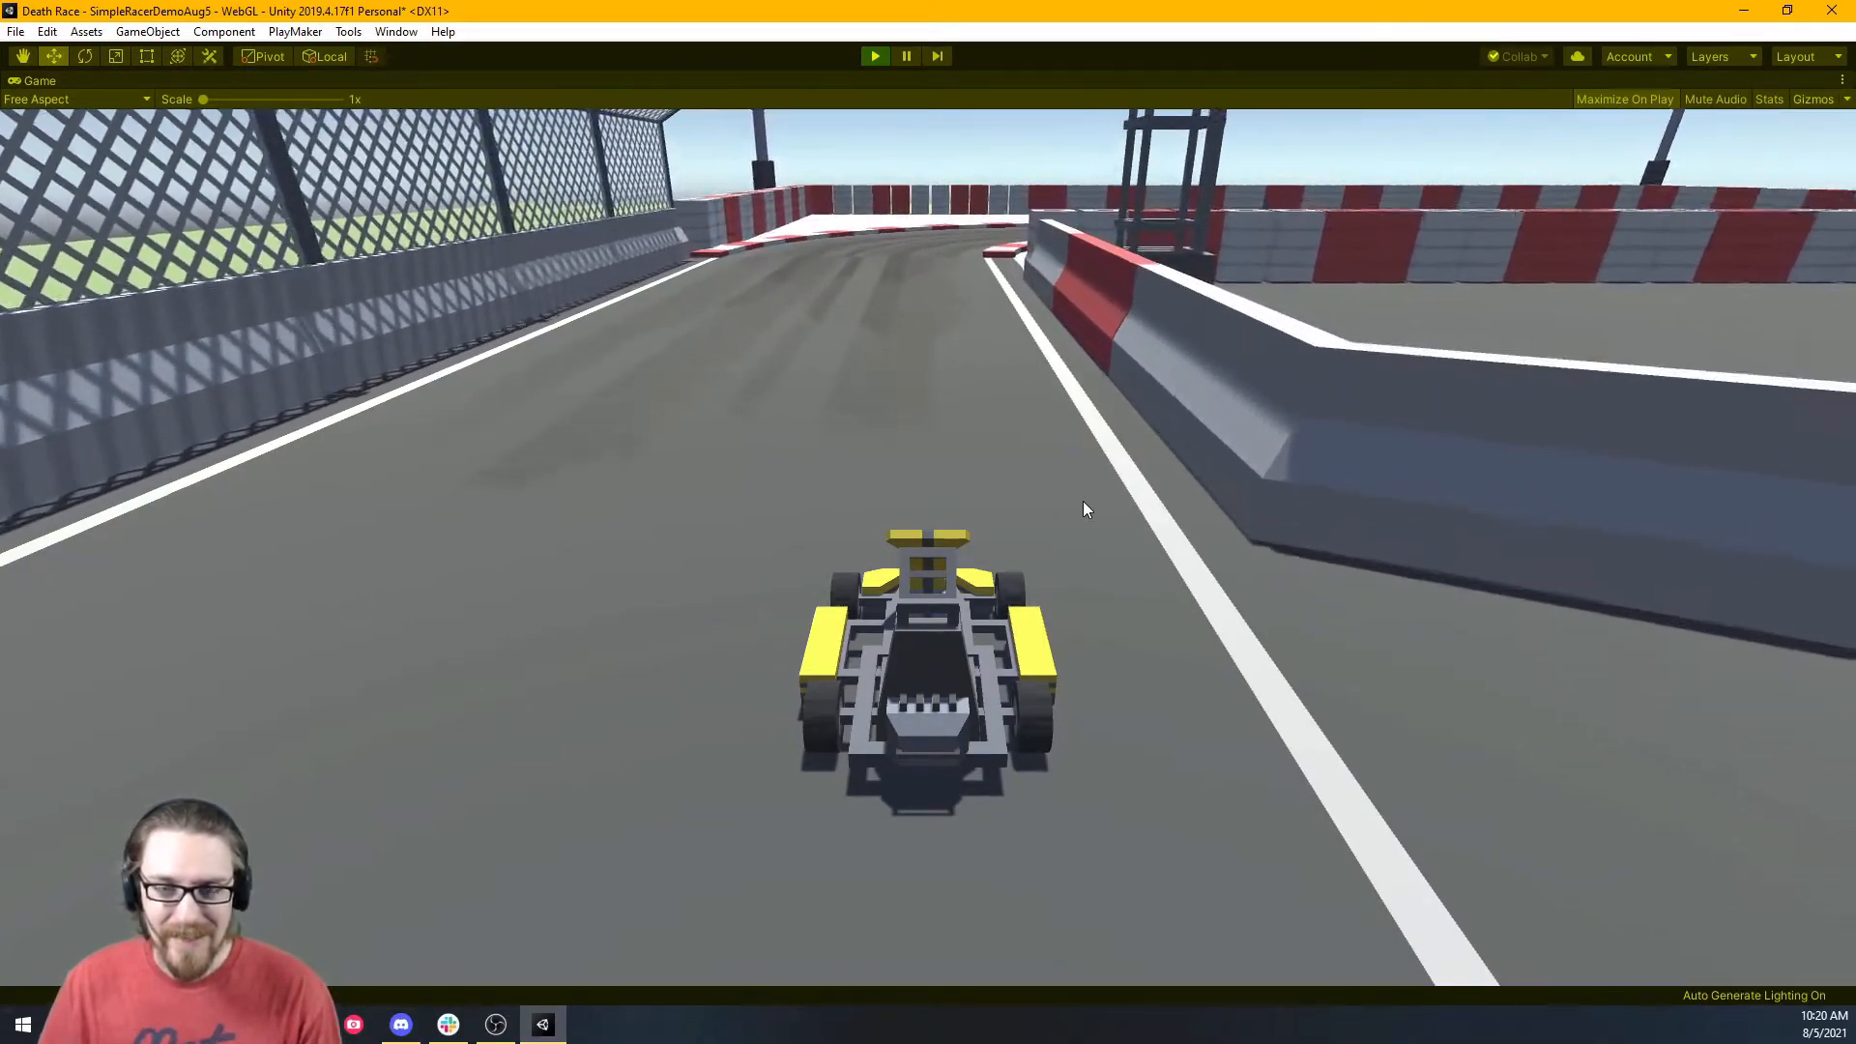
key("d")
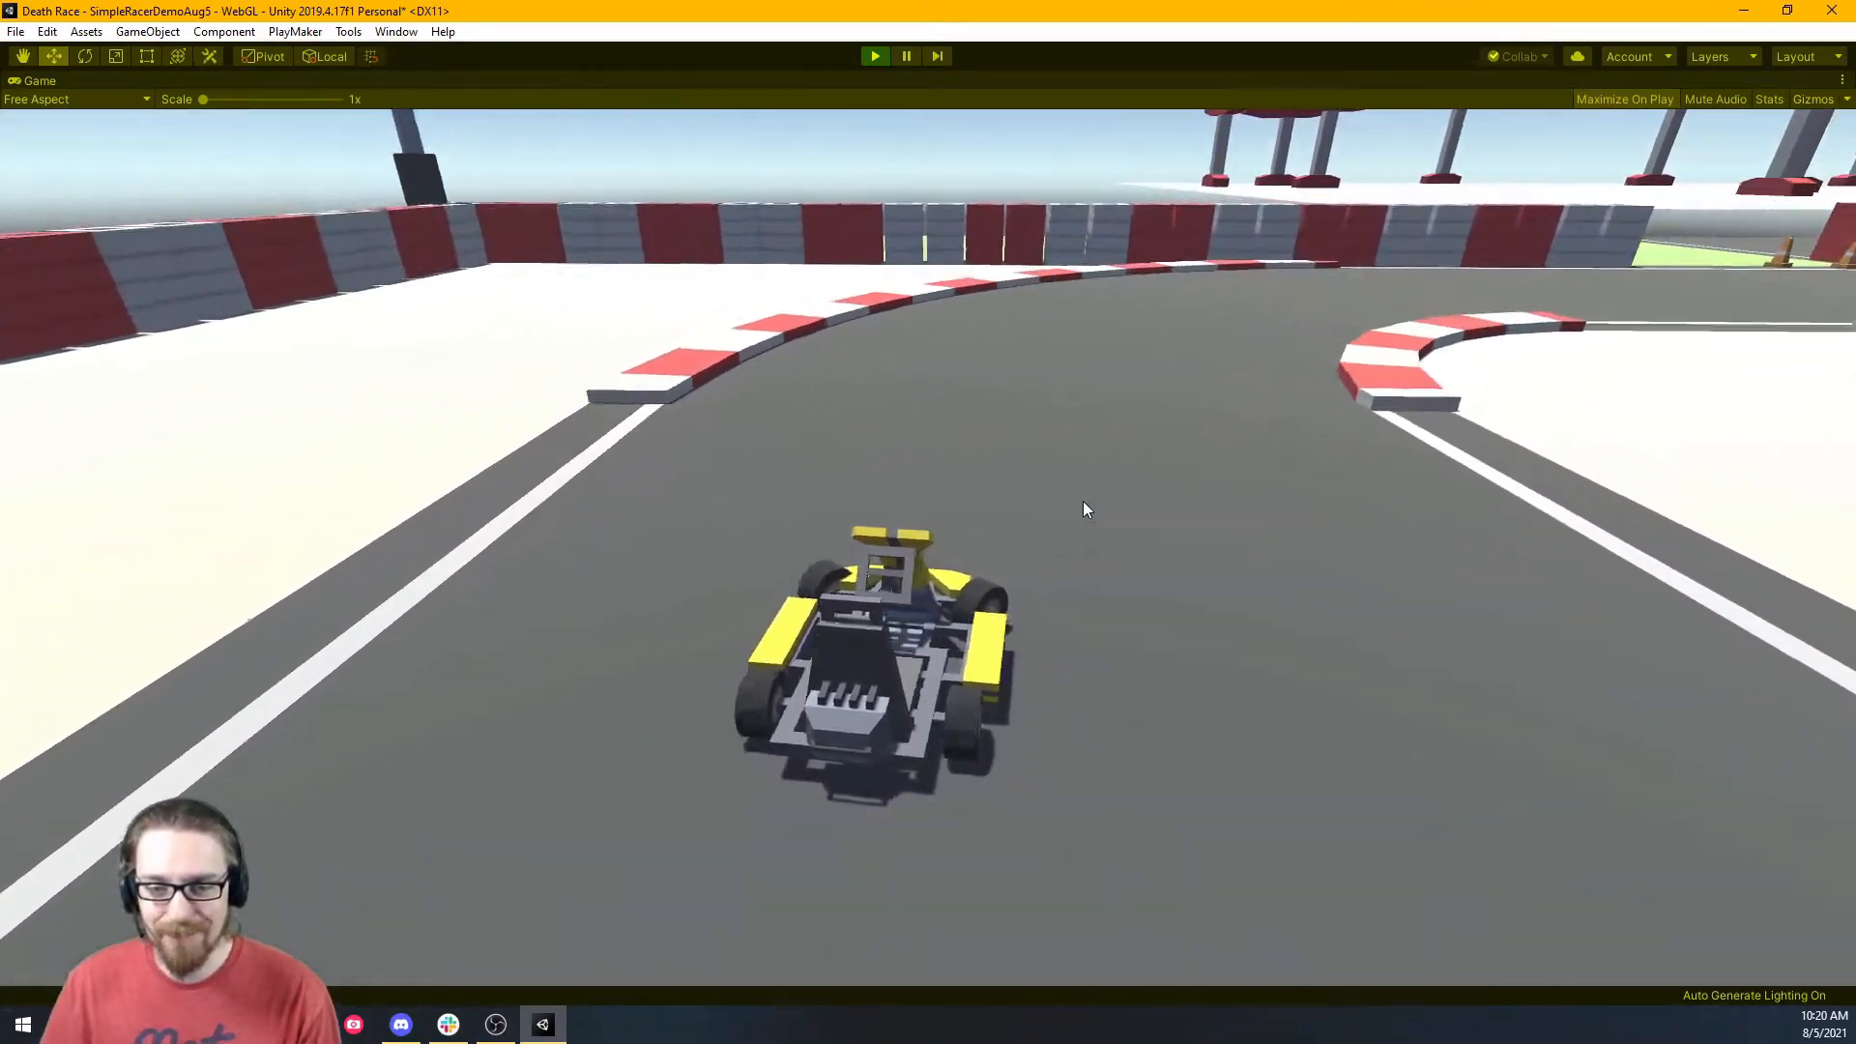
key("d")
key("d")
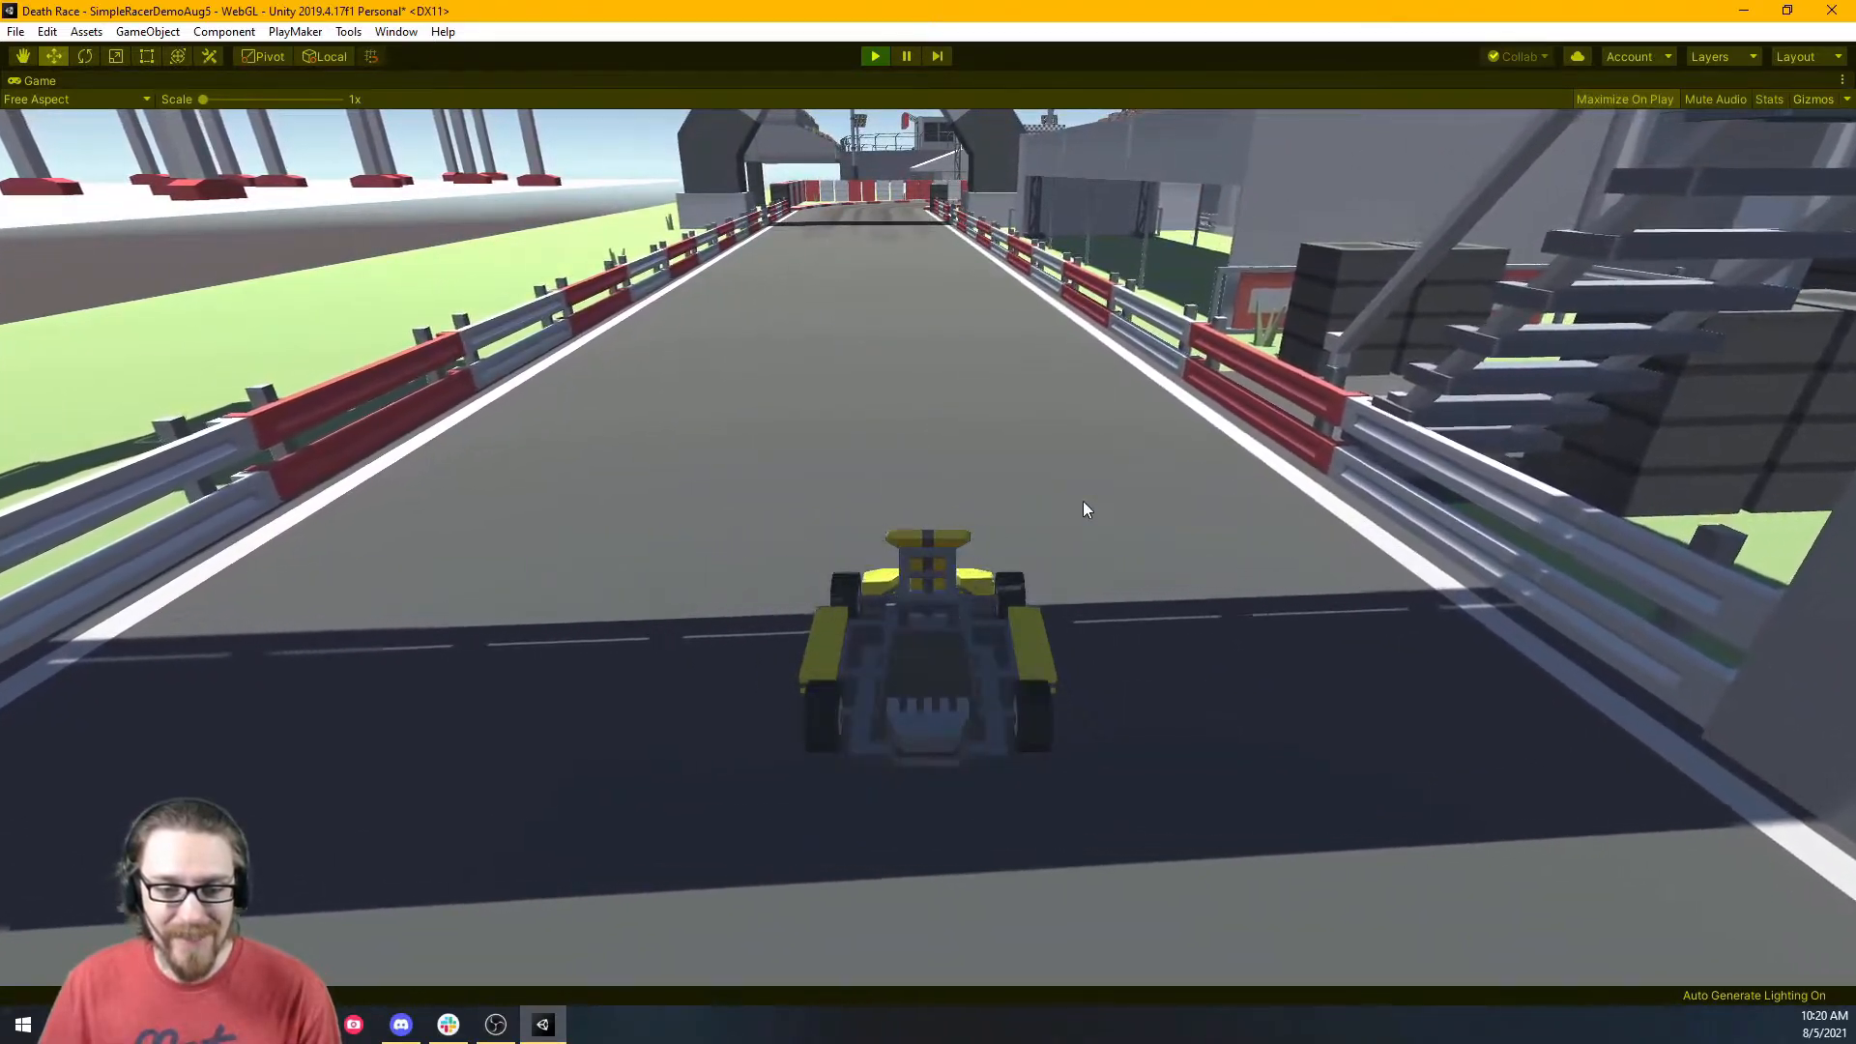
key("w")
key("w")
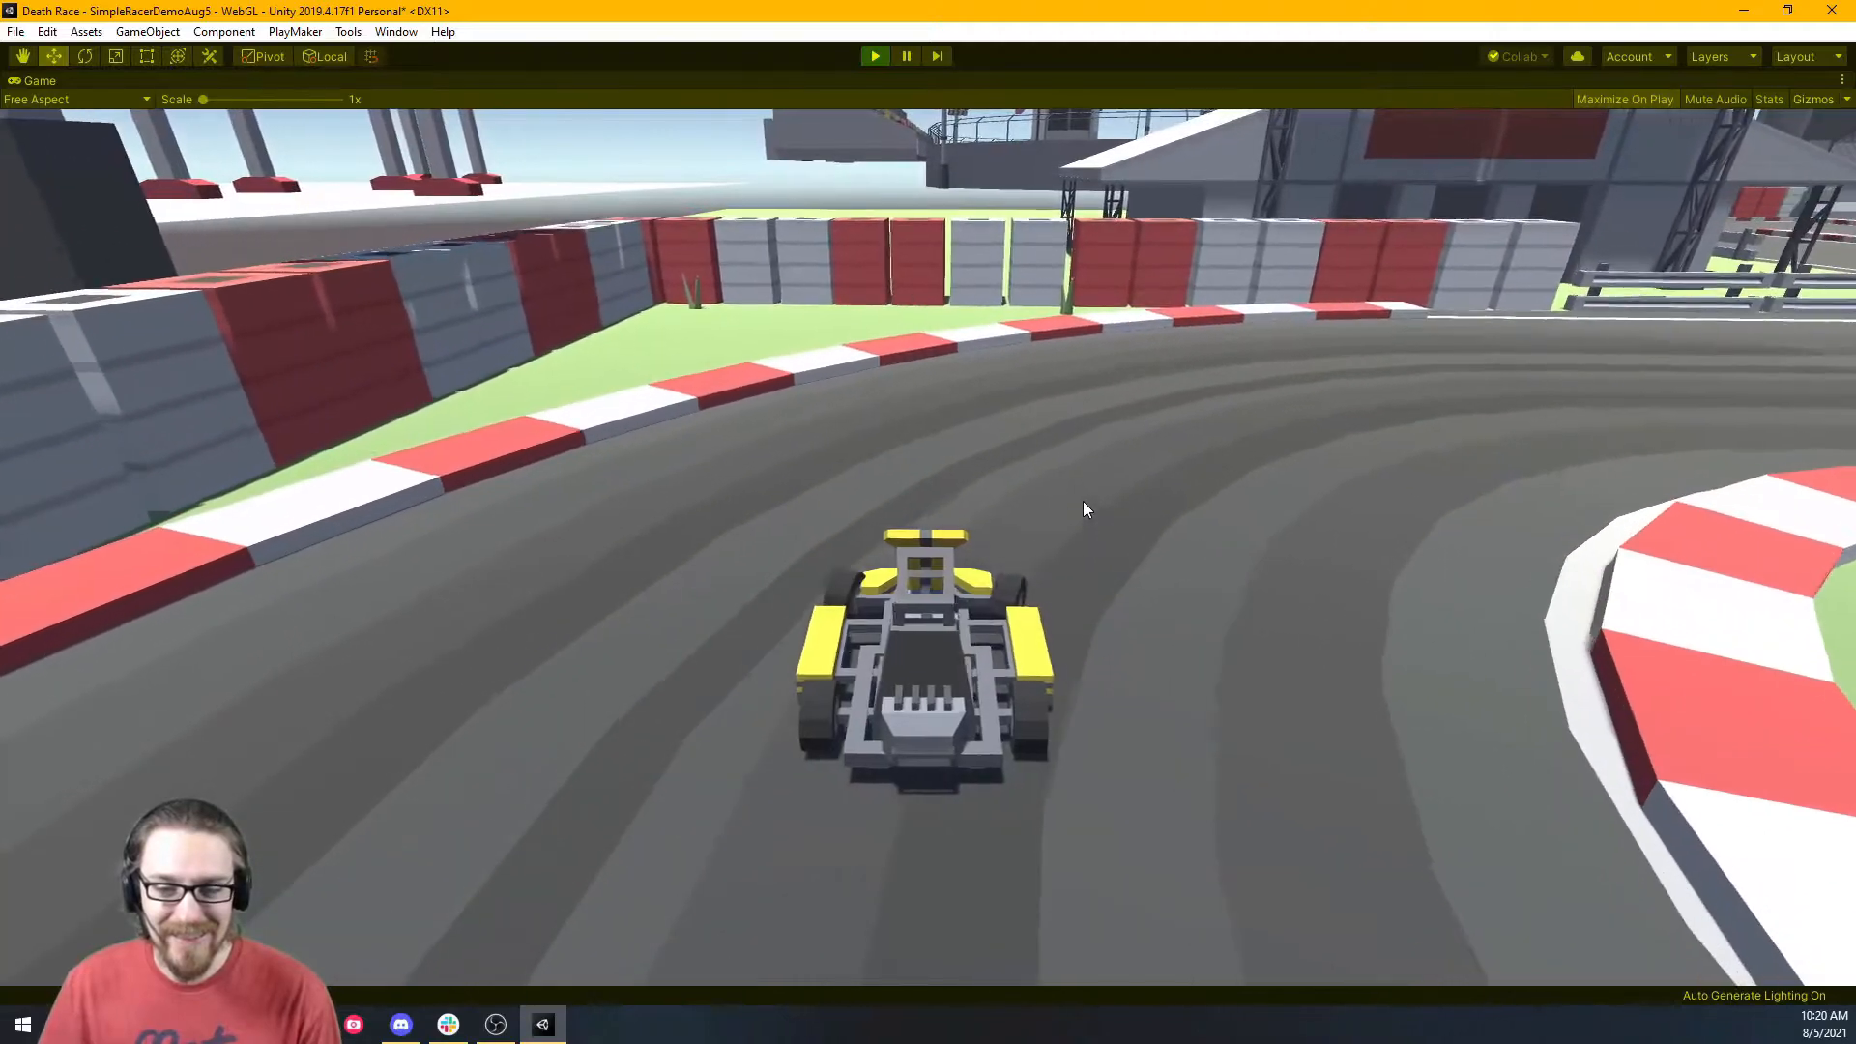
key("d")
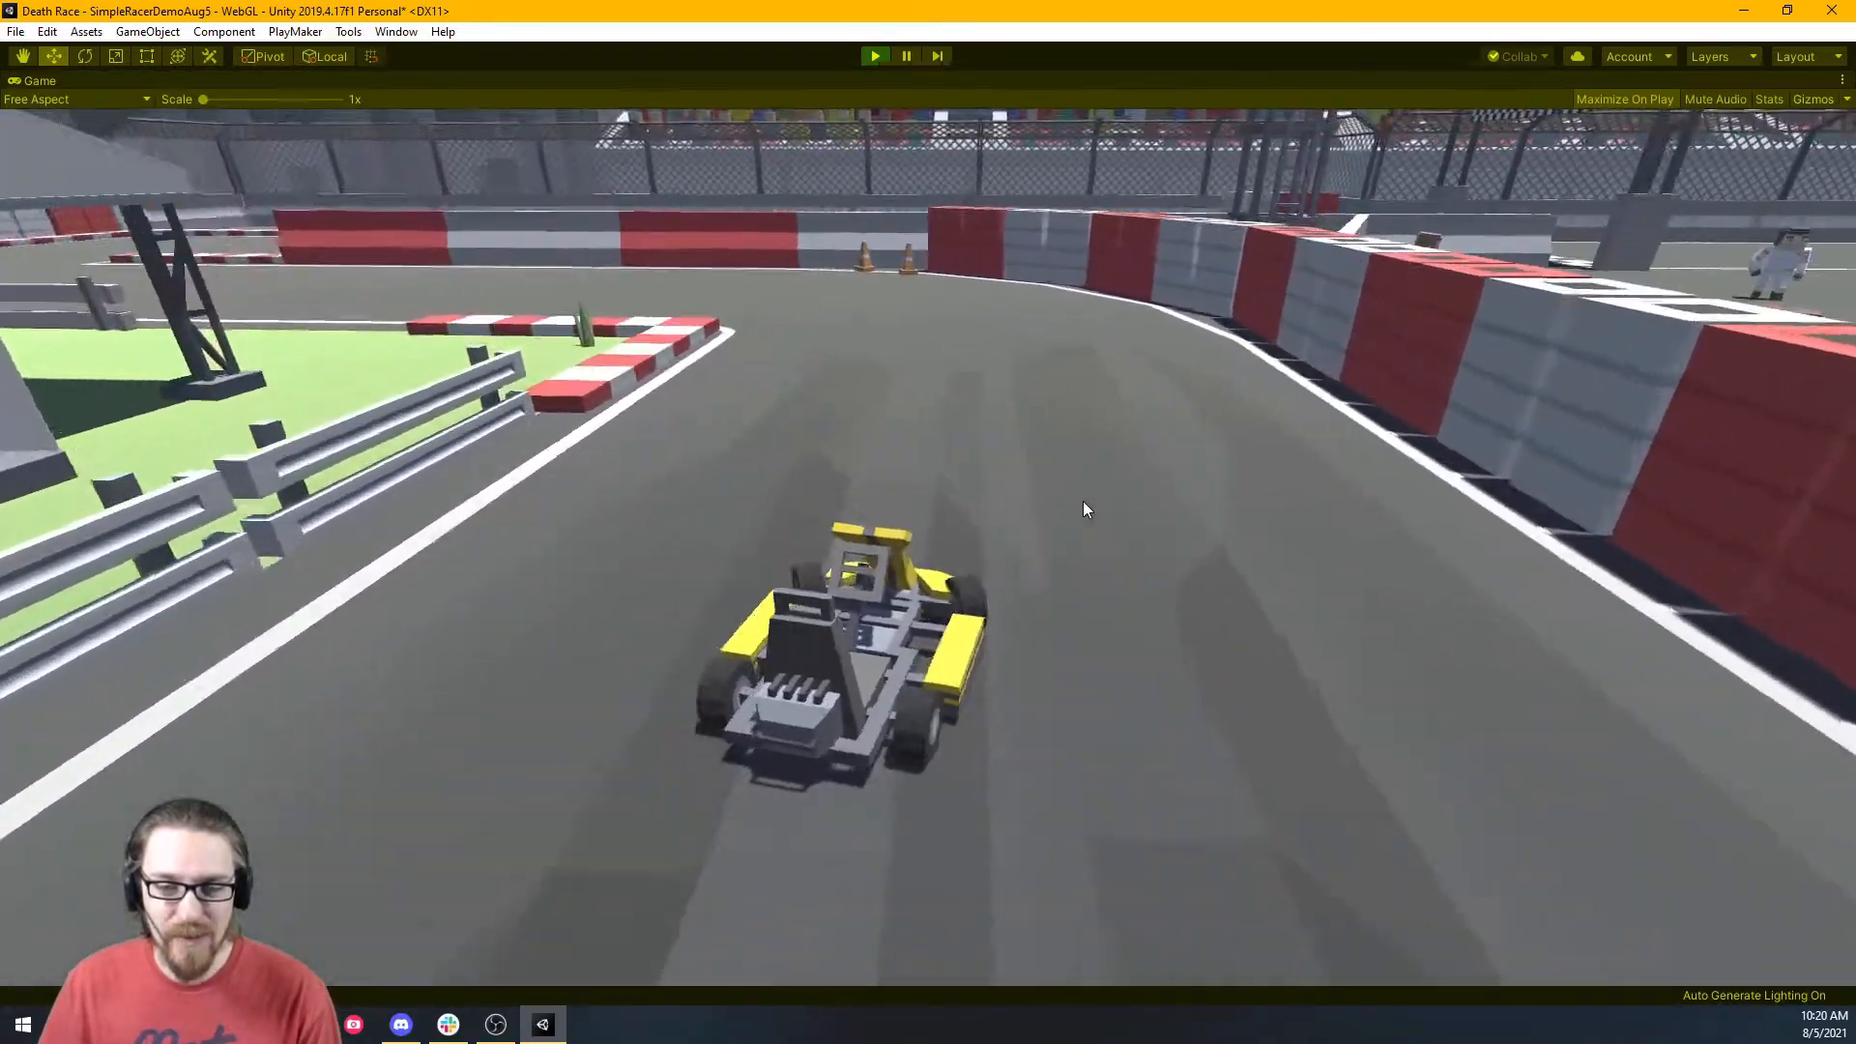
key("a")
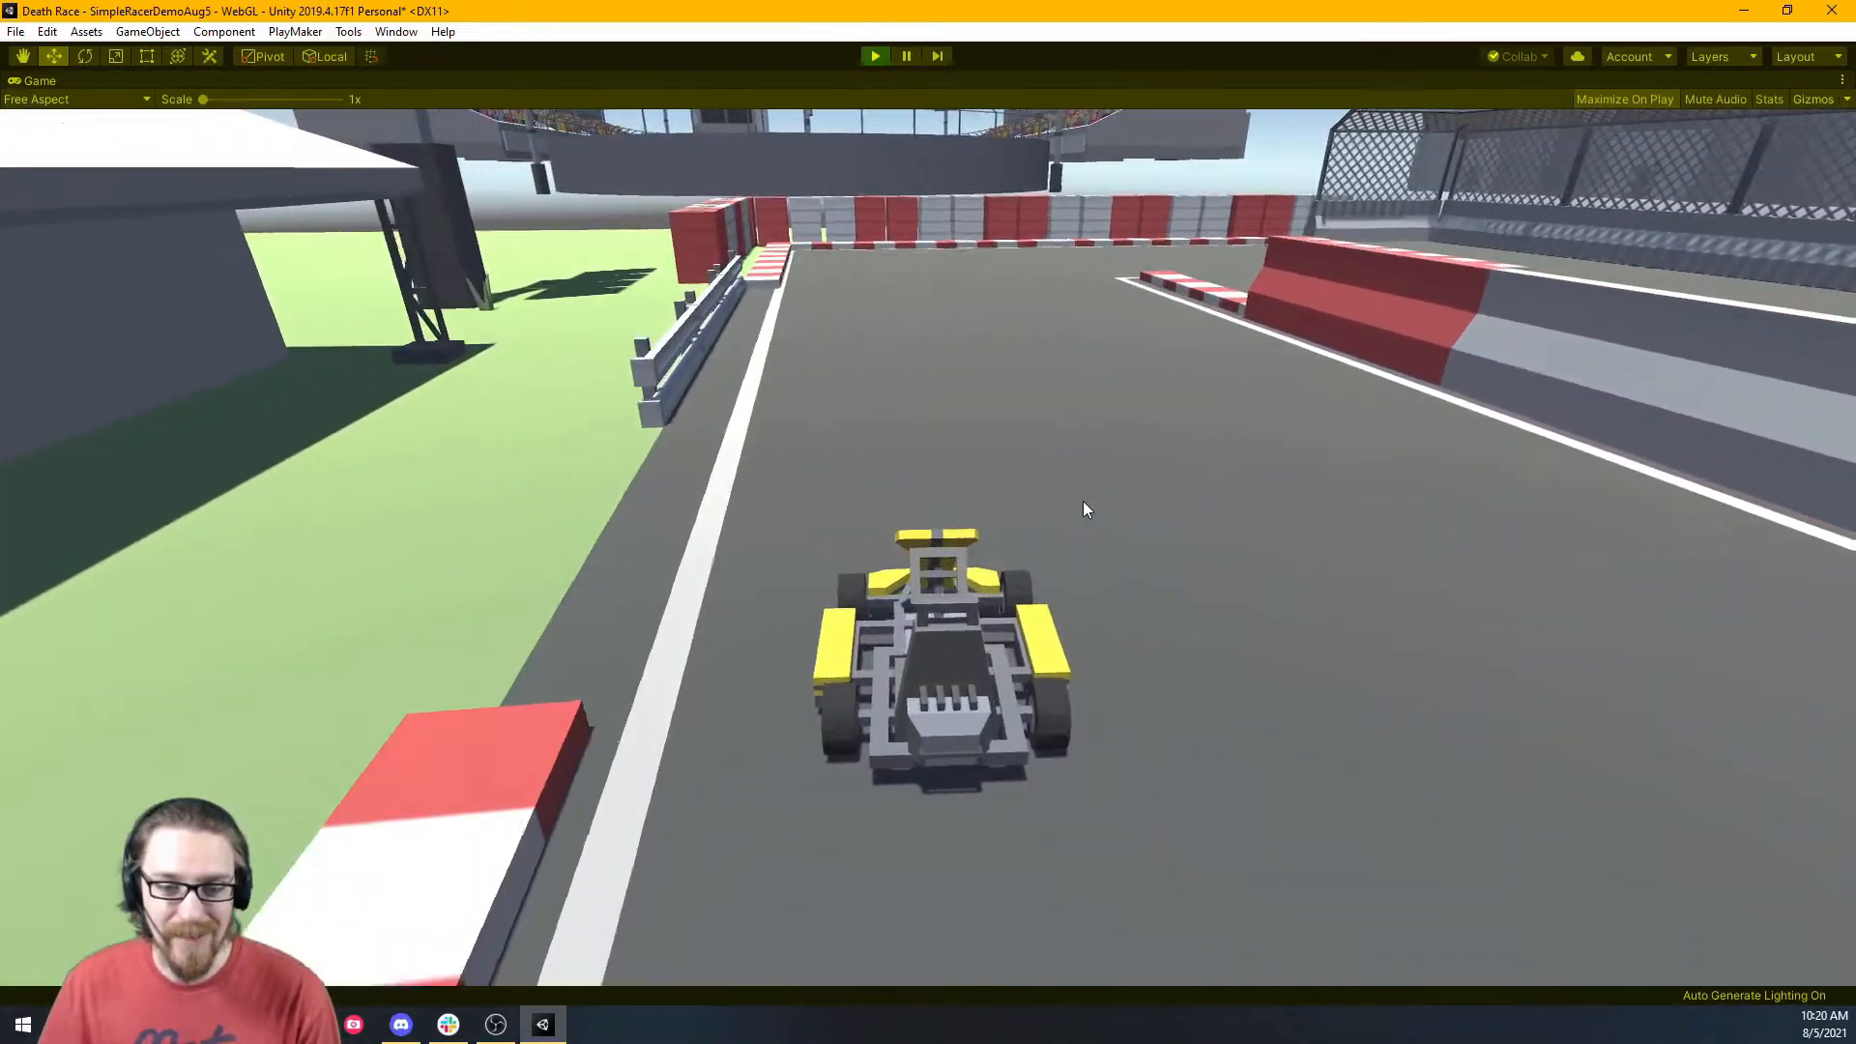
key("d")
key("d")
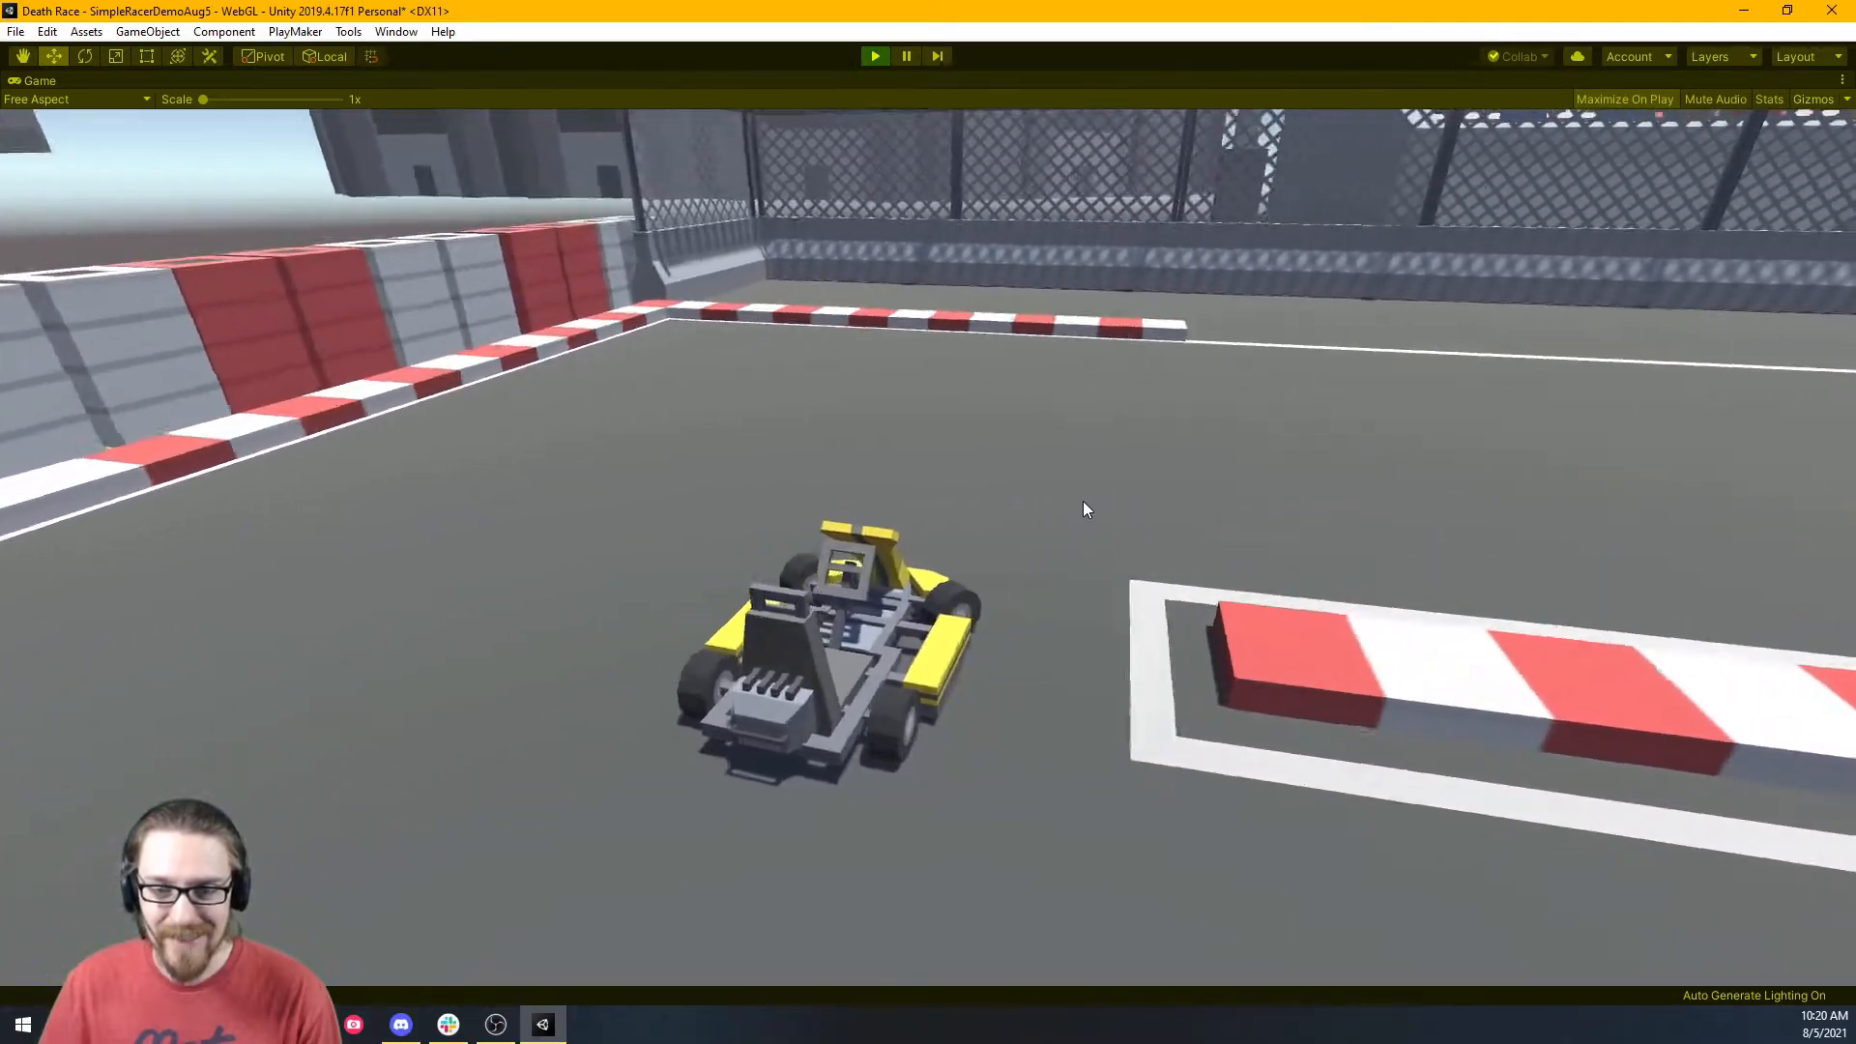
key("d")
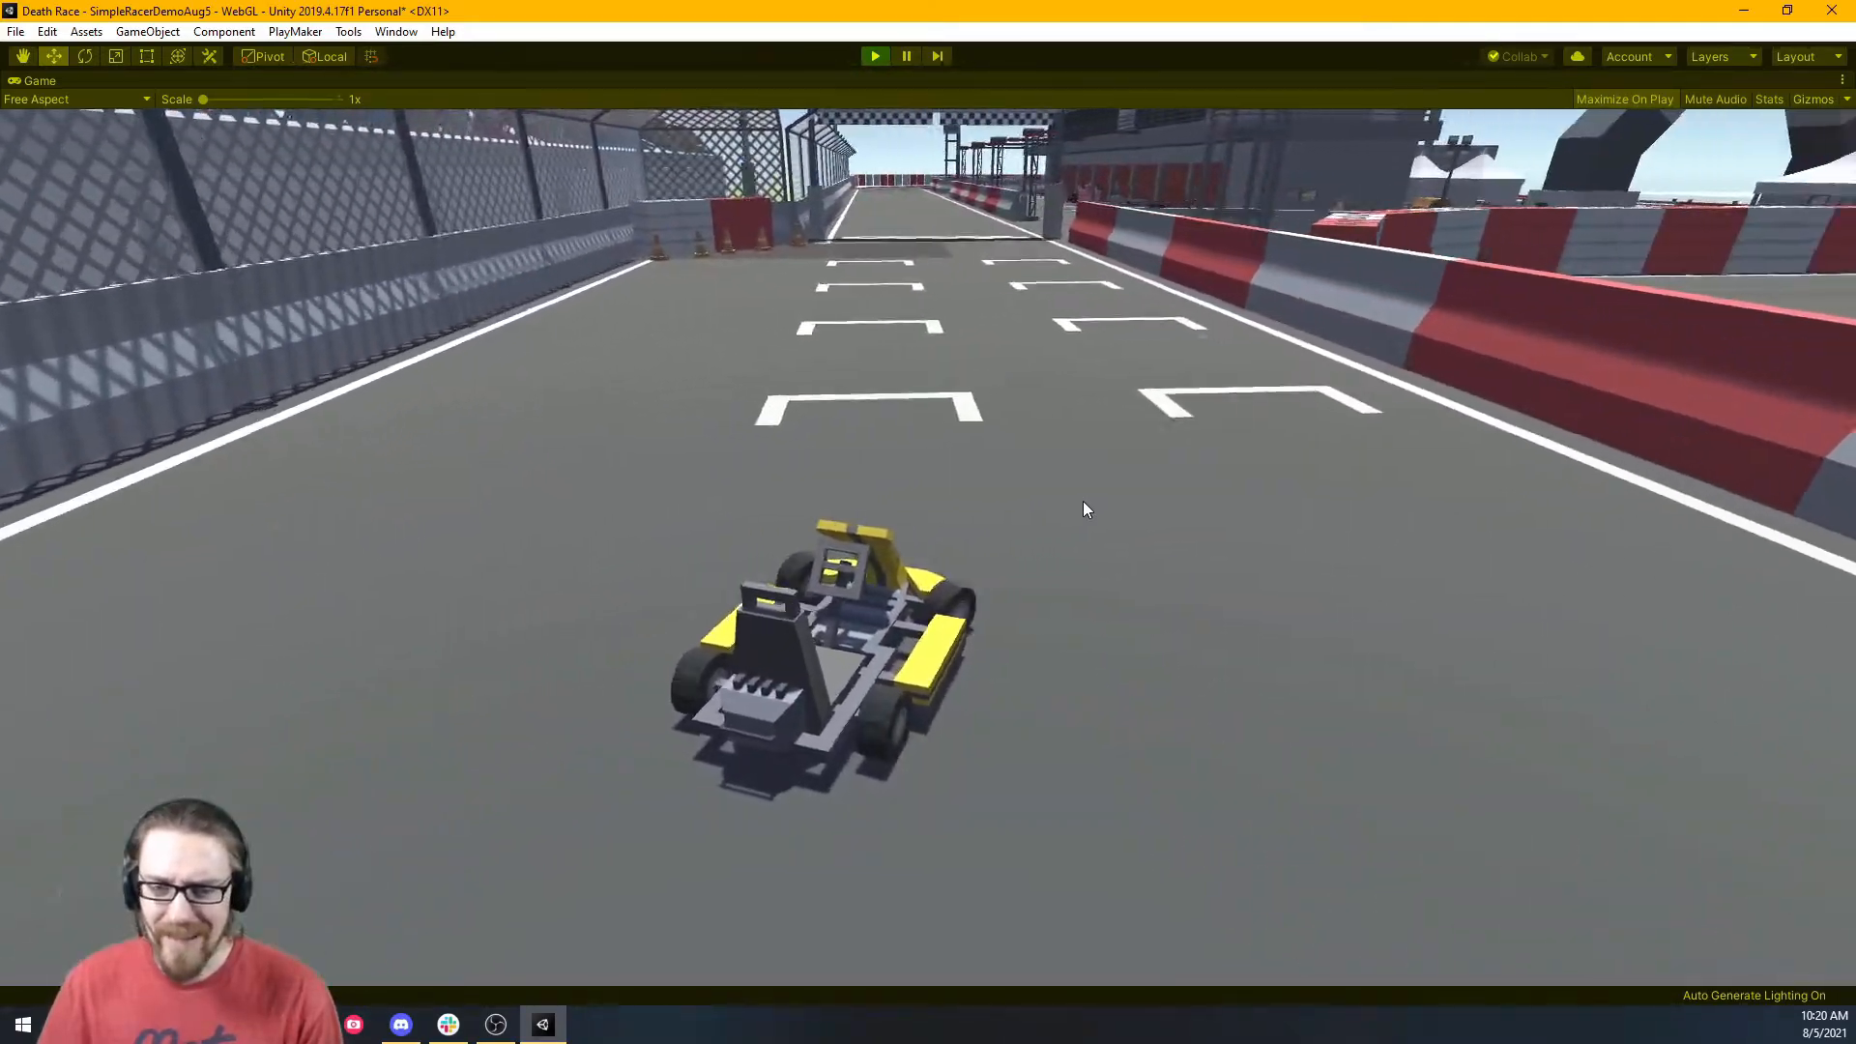
key("a")
key("d")
key("a")
key("d")
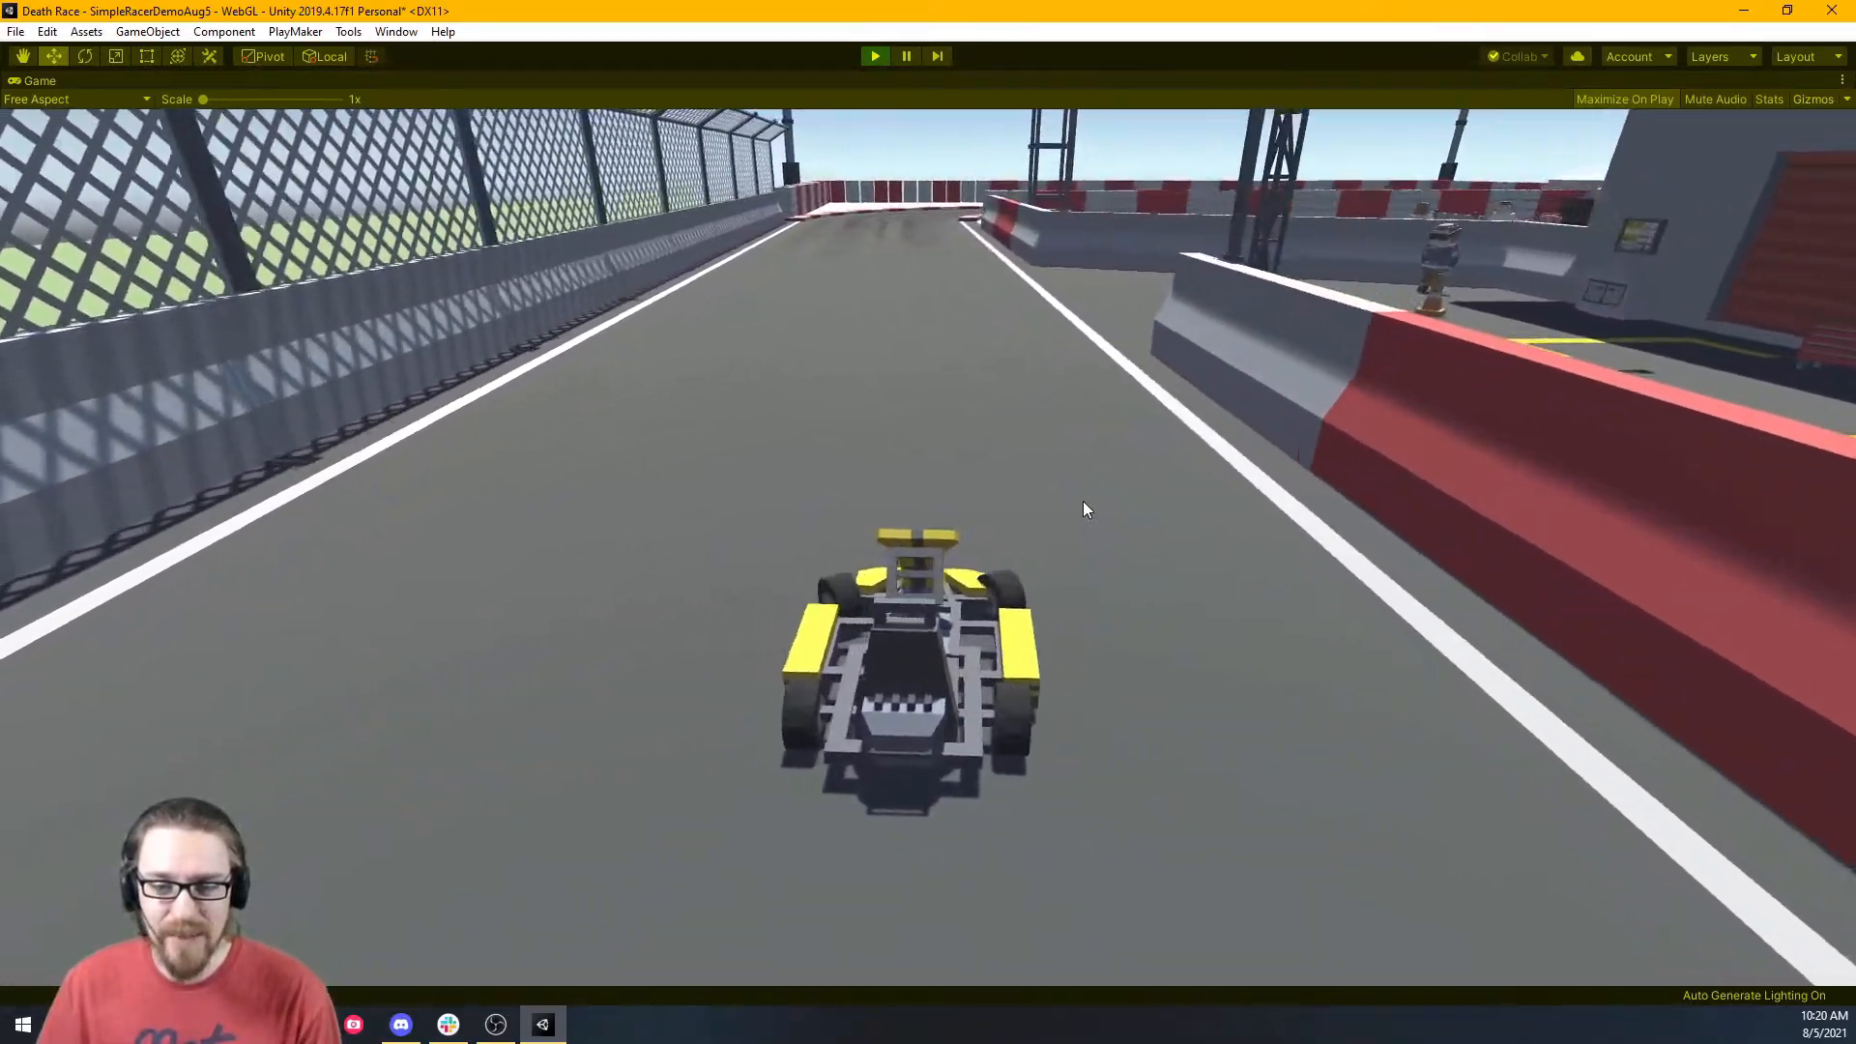
key("a")
key("d")
key("d")
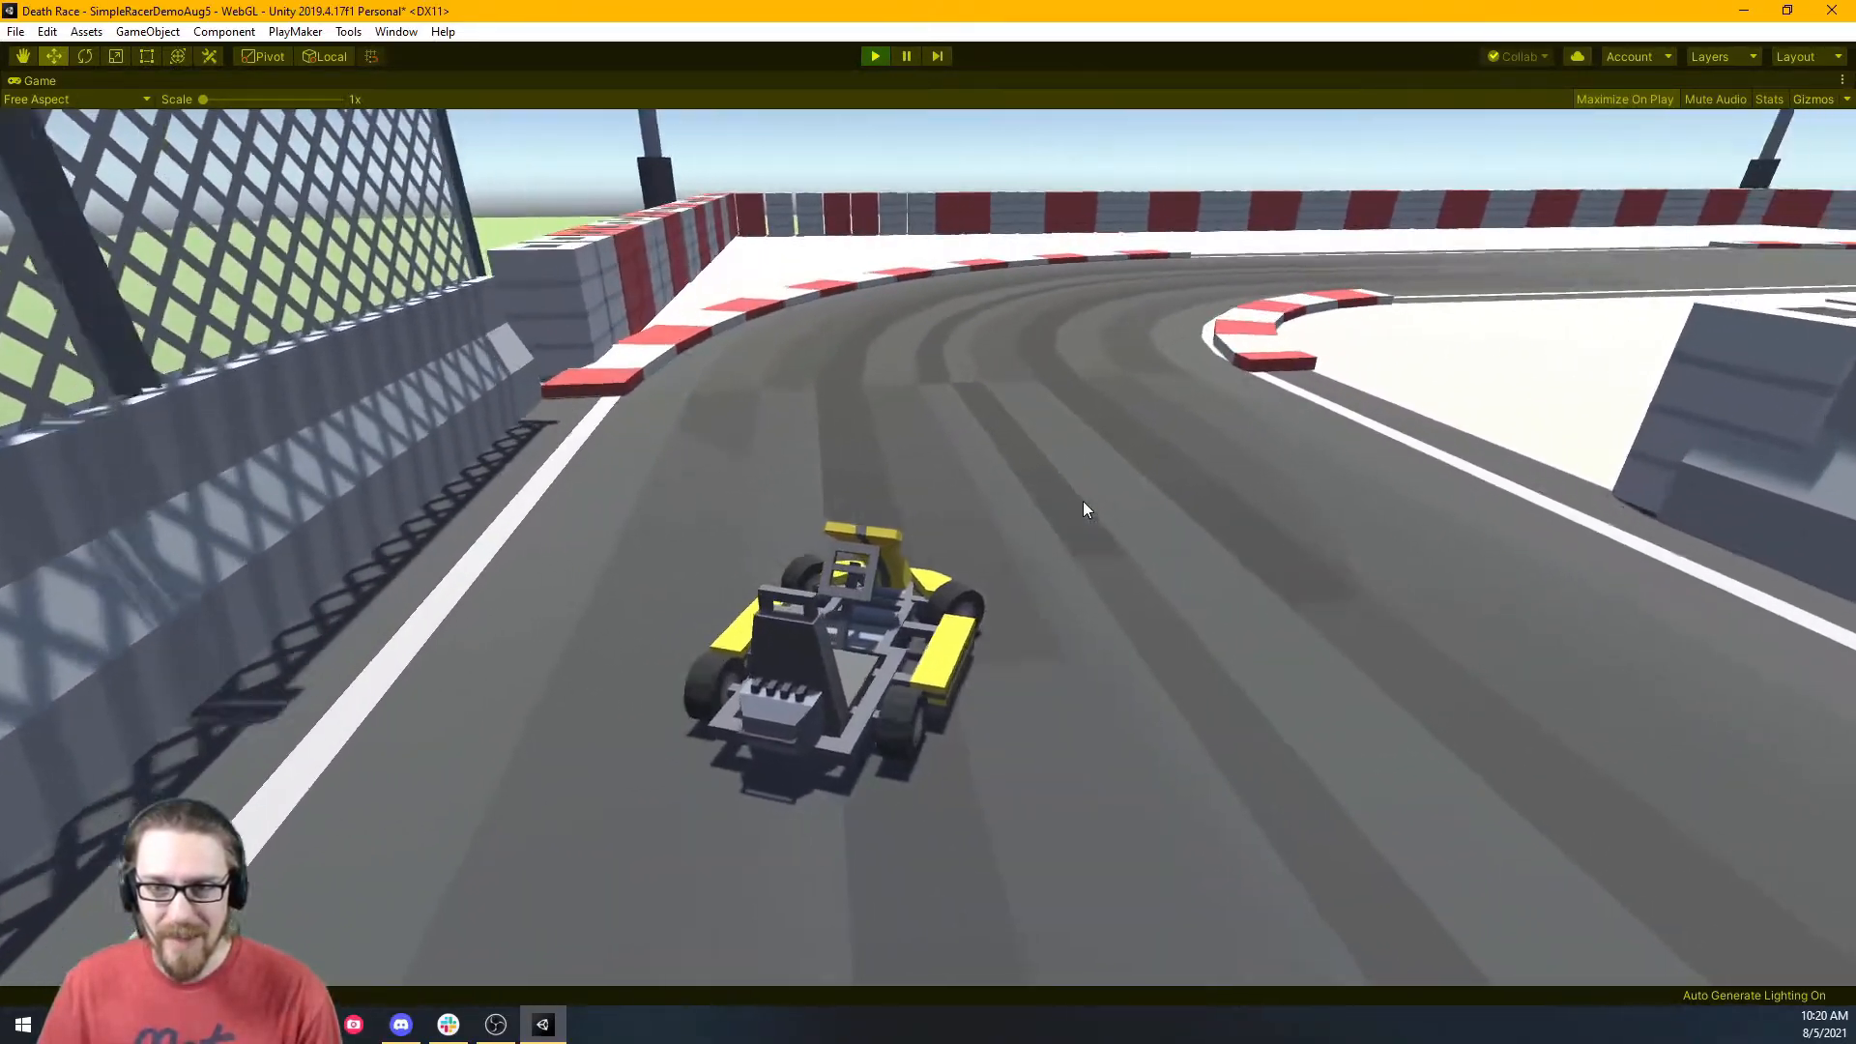
key("d")
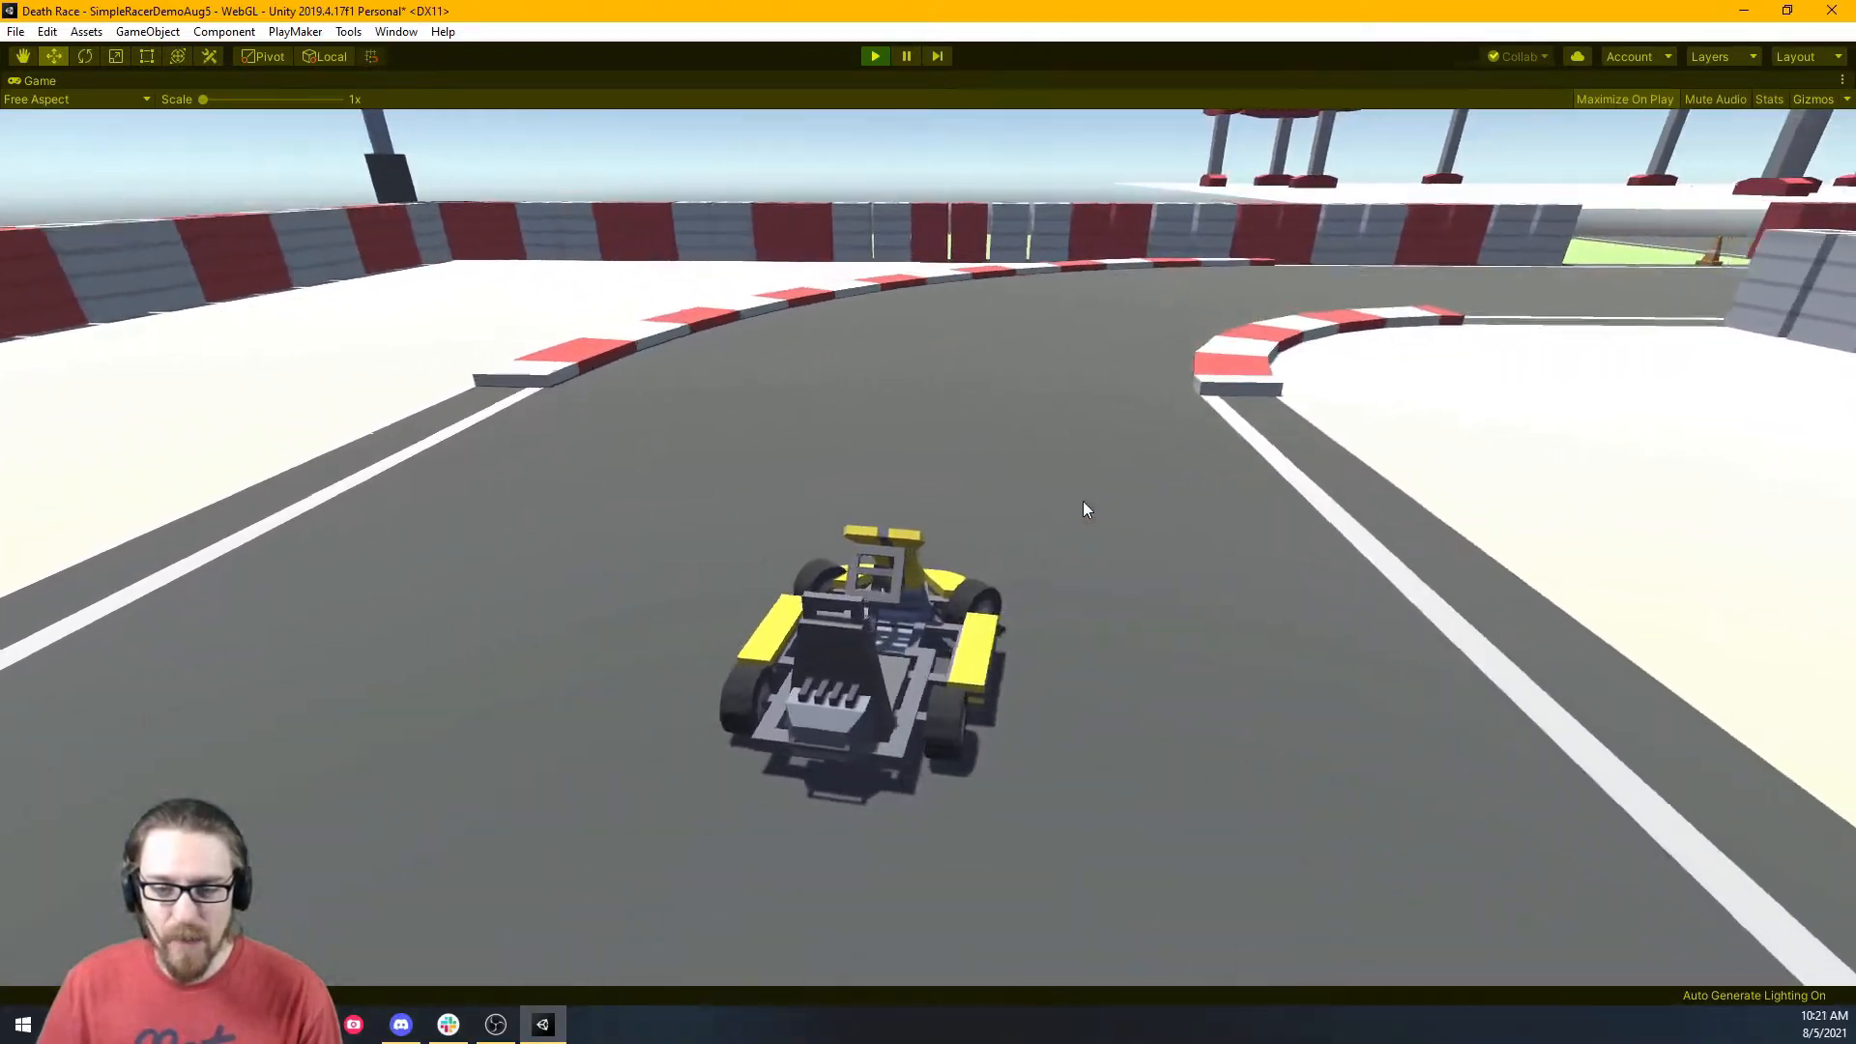
key("d")
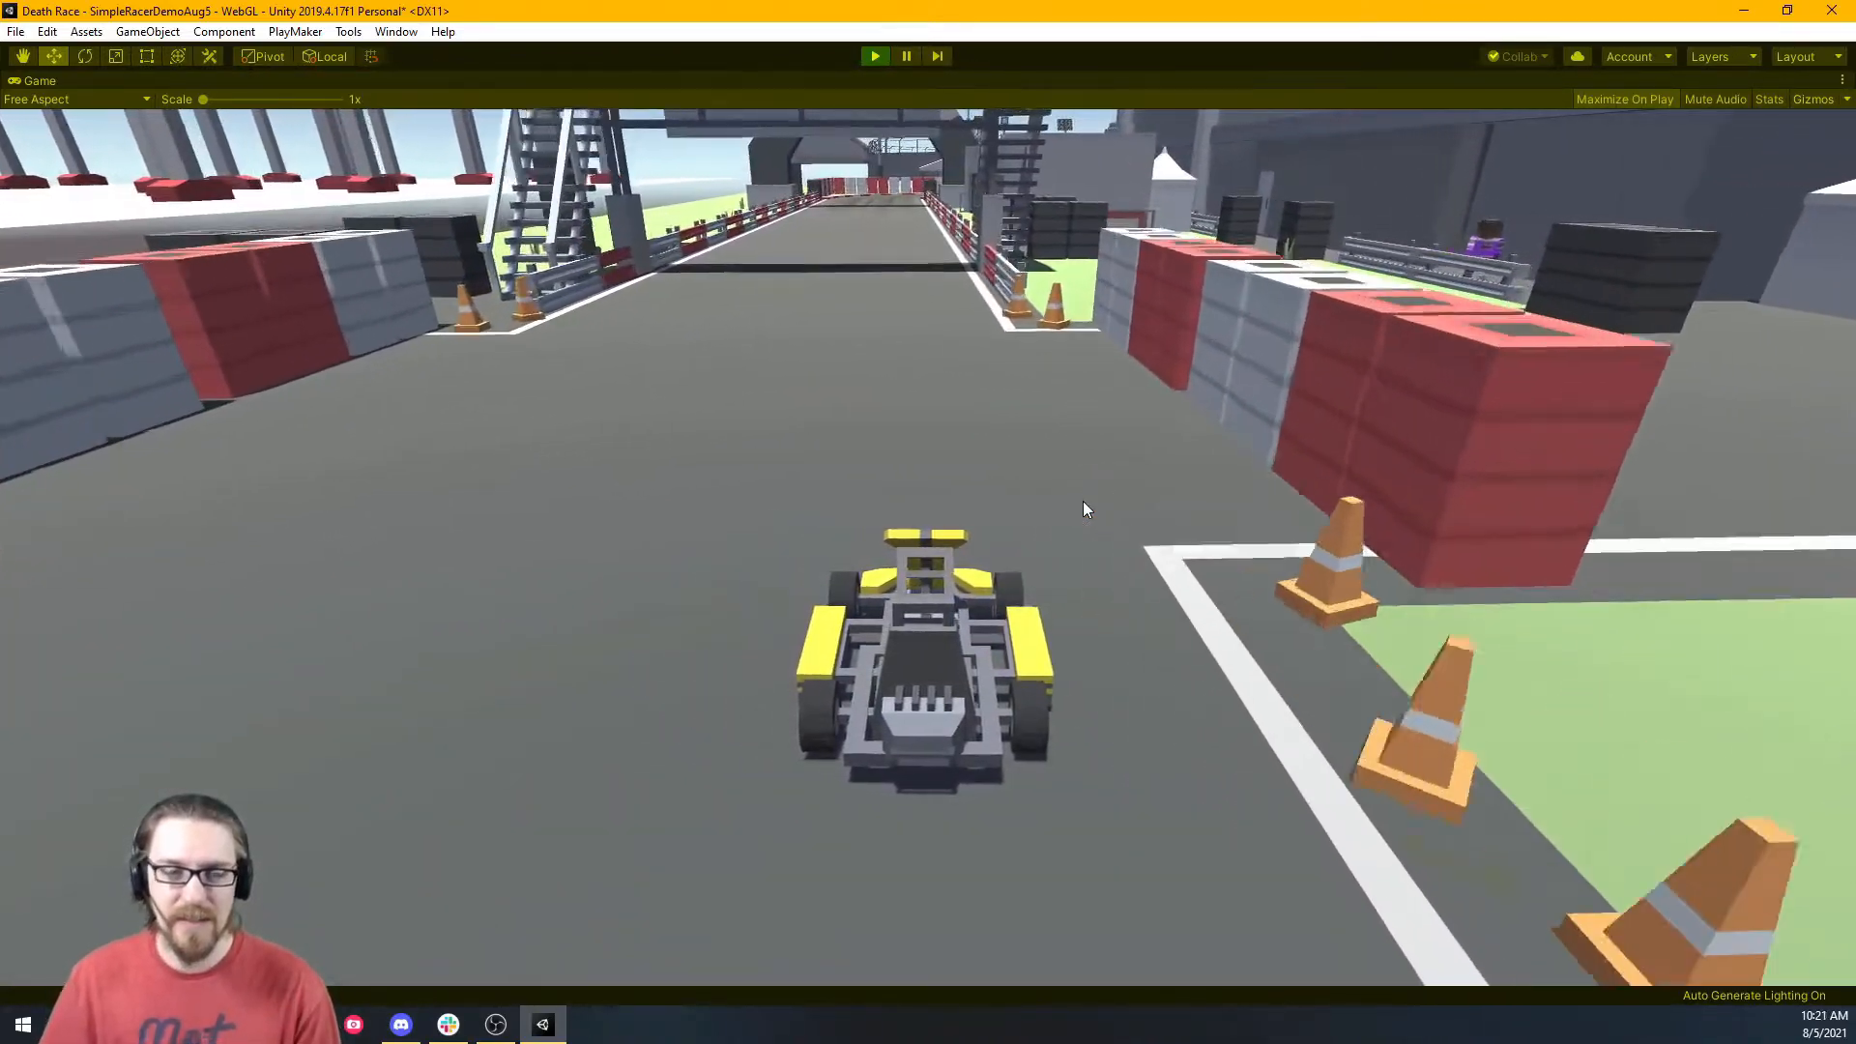
key("a")
key("d")
key("a")
key("d")
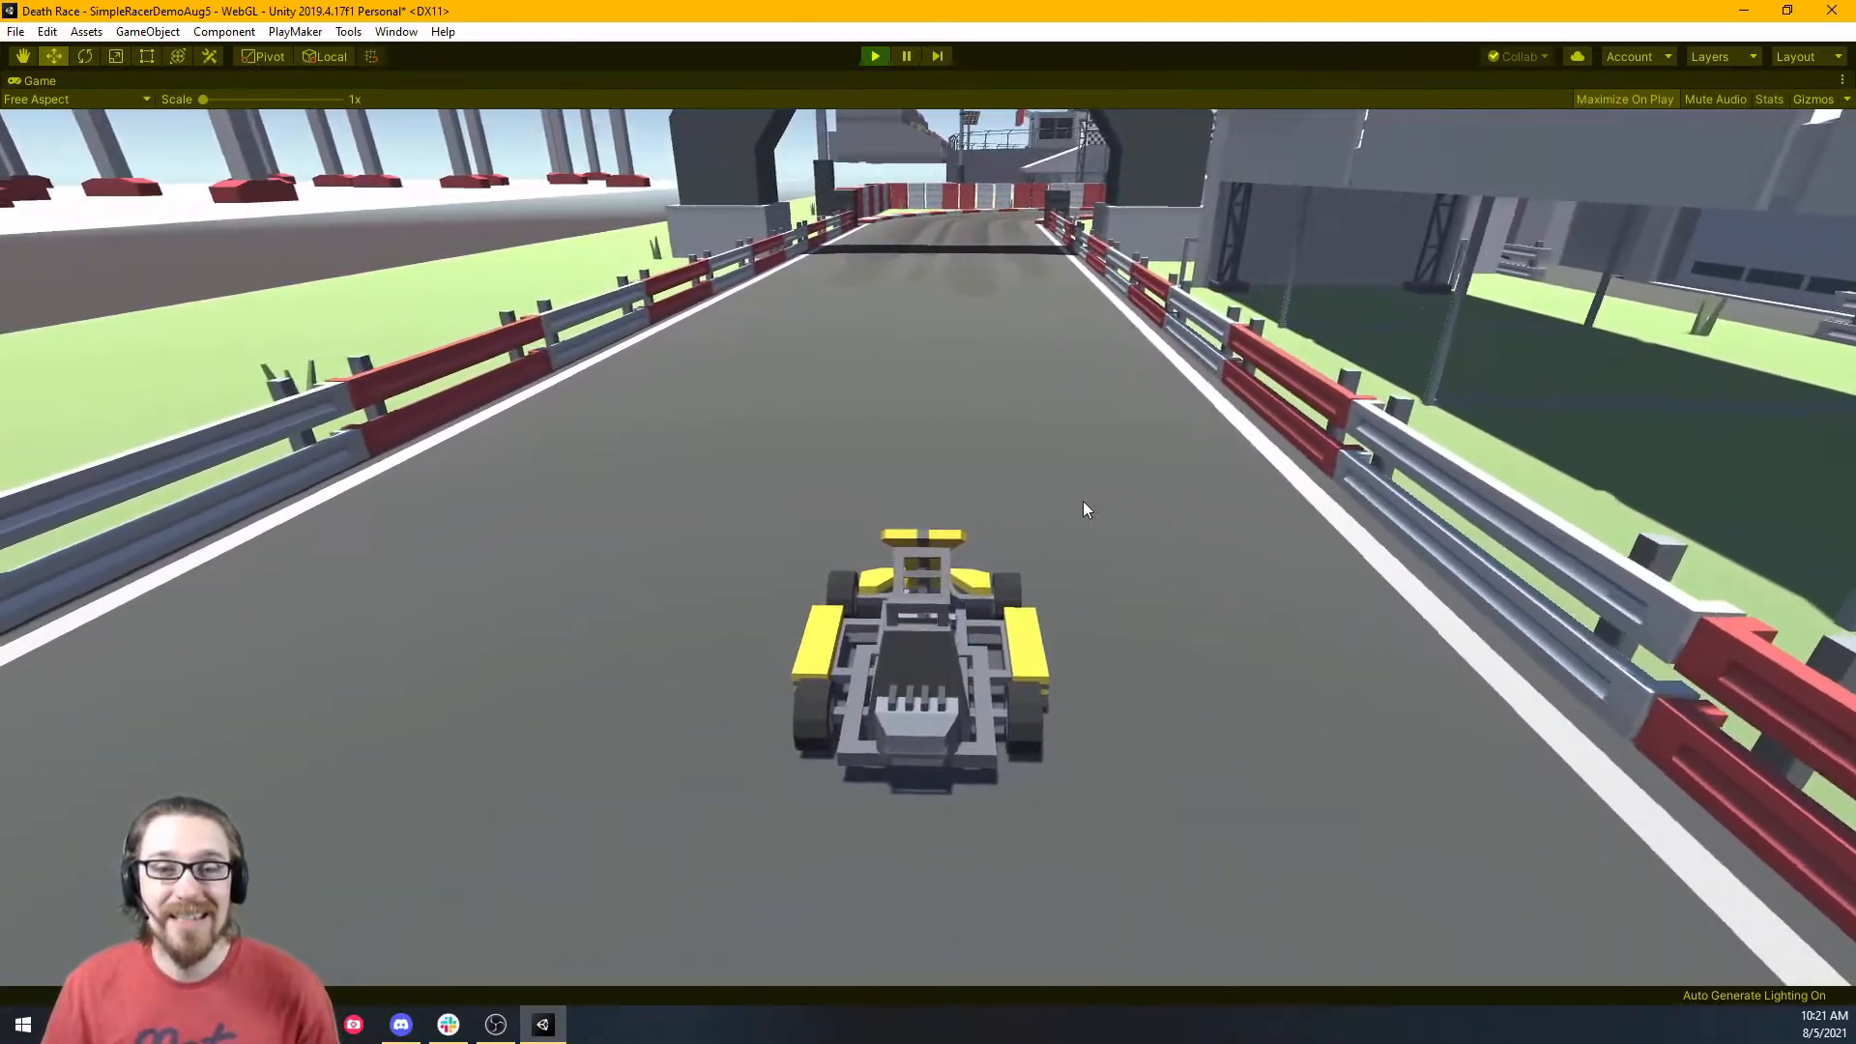
left_click(873, 58)
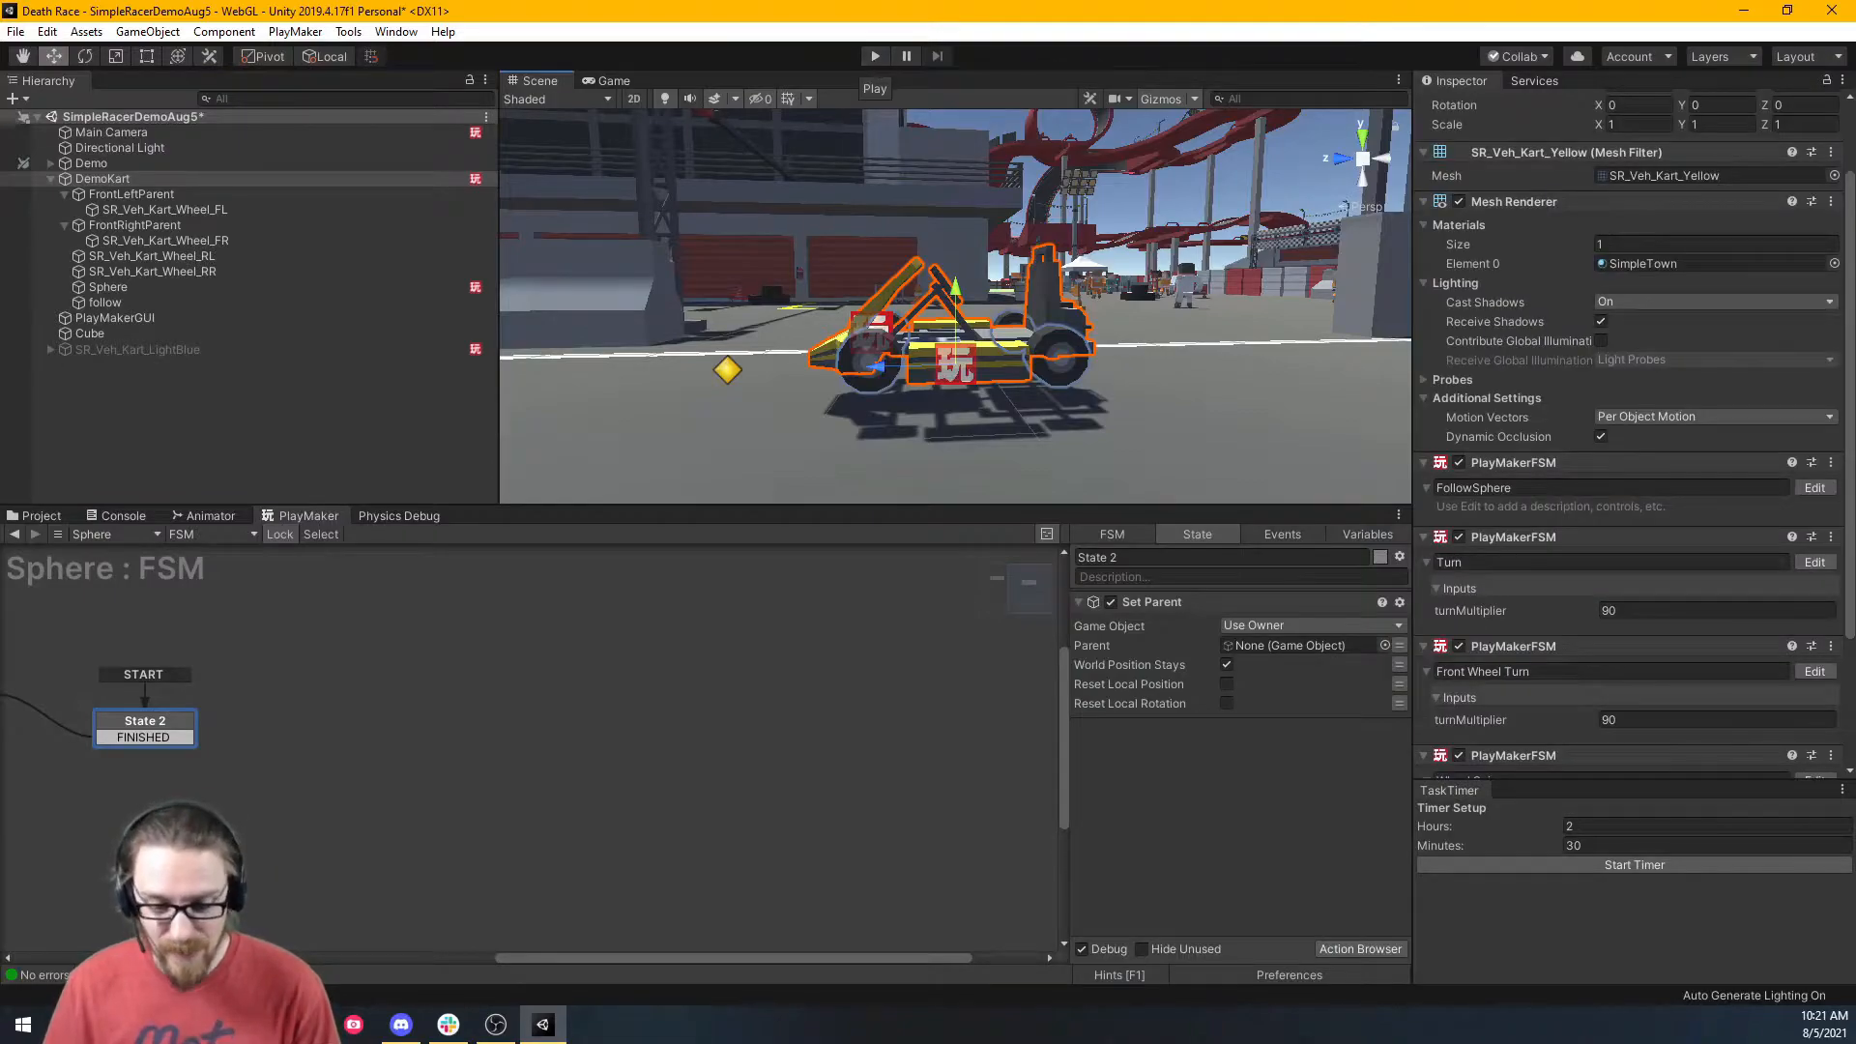
Return to Unity, make the Scene view taller, and orbit in close to the kart.
key("alt+Tab")
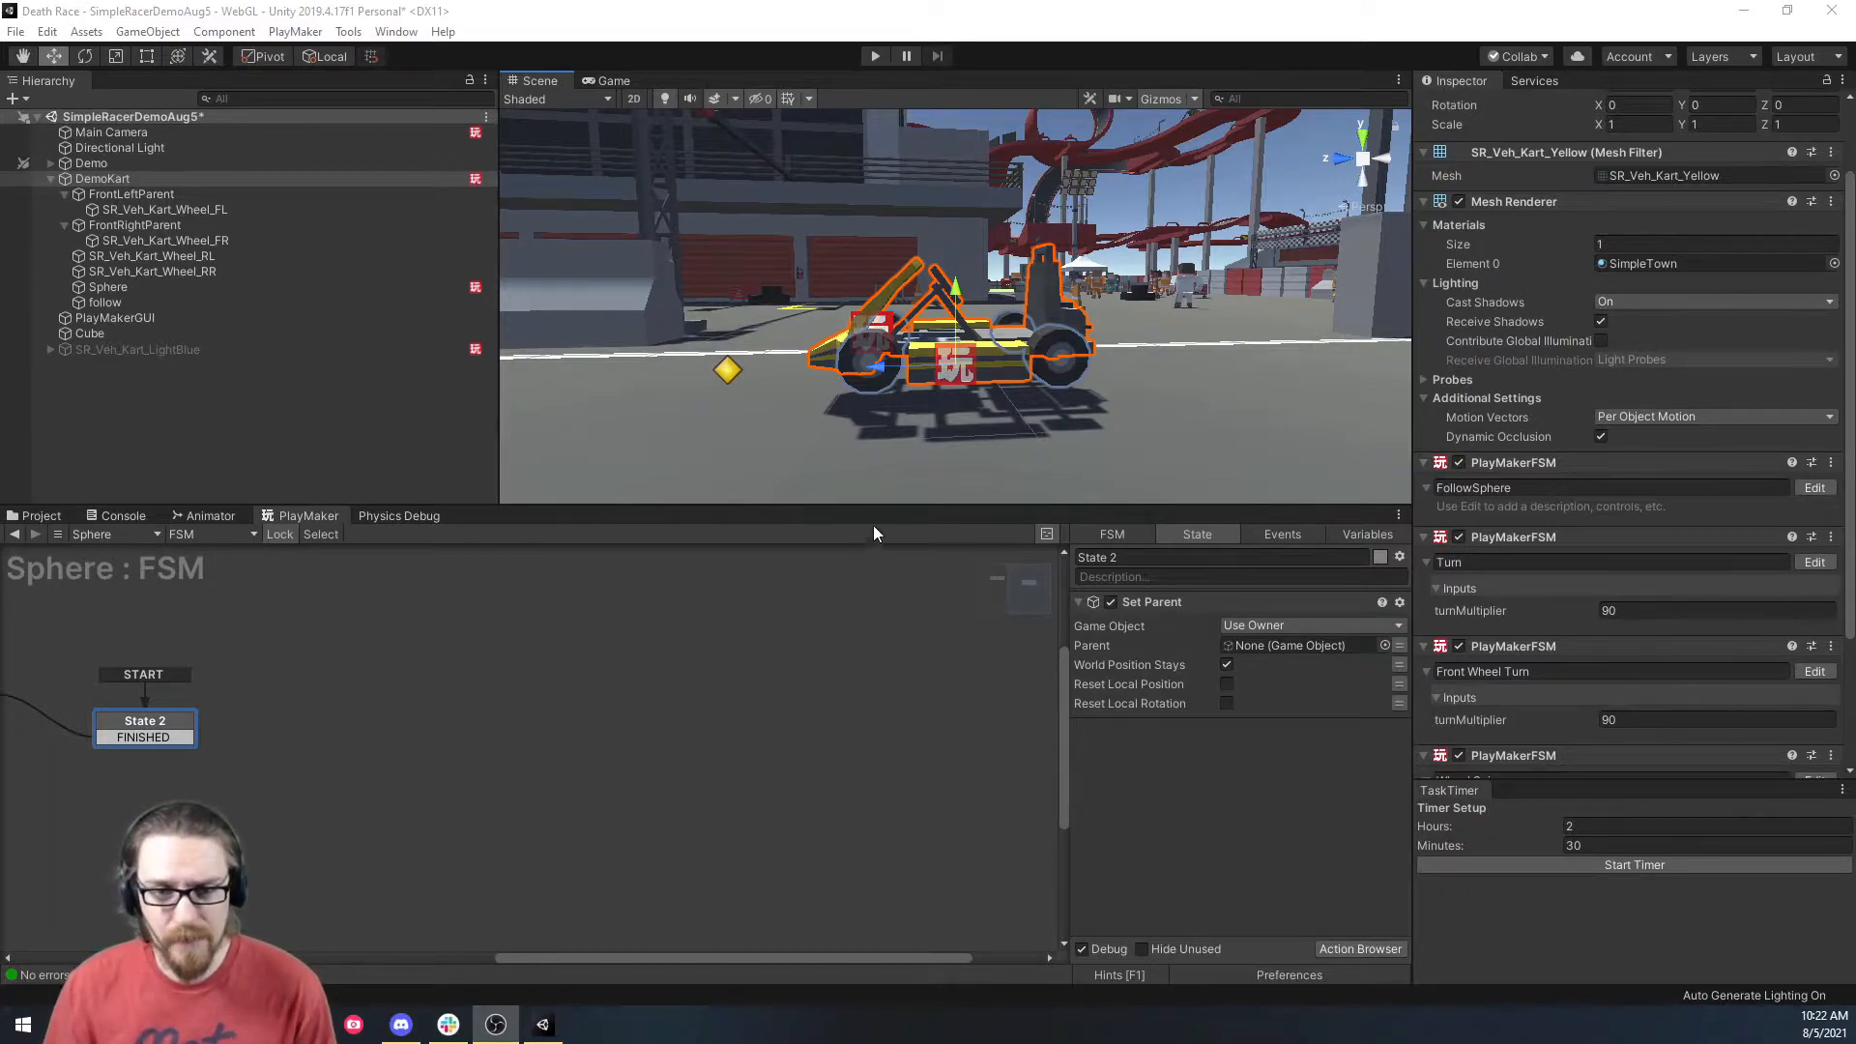
left_click(888, 502)
left_click_drag(884, 503, 912, 679)
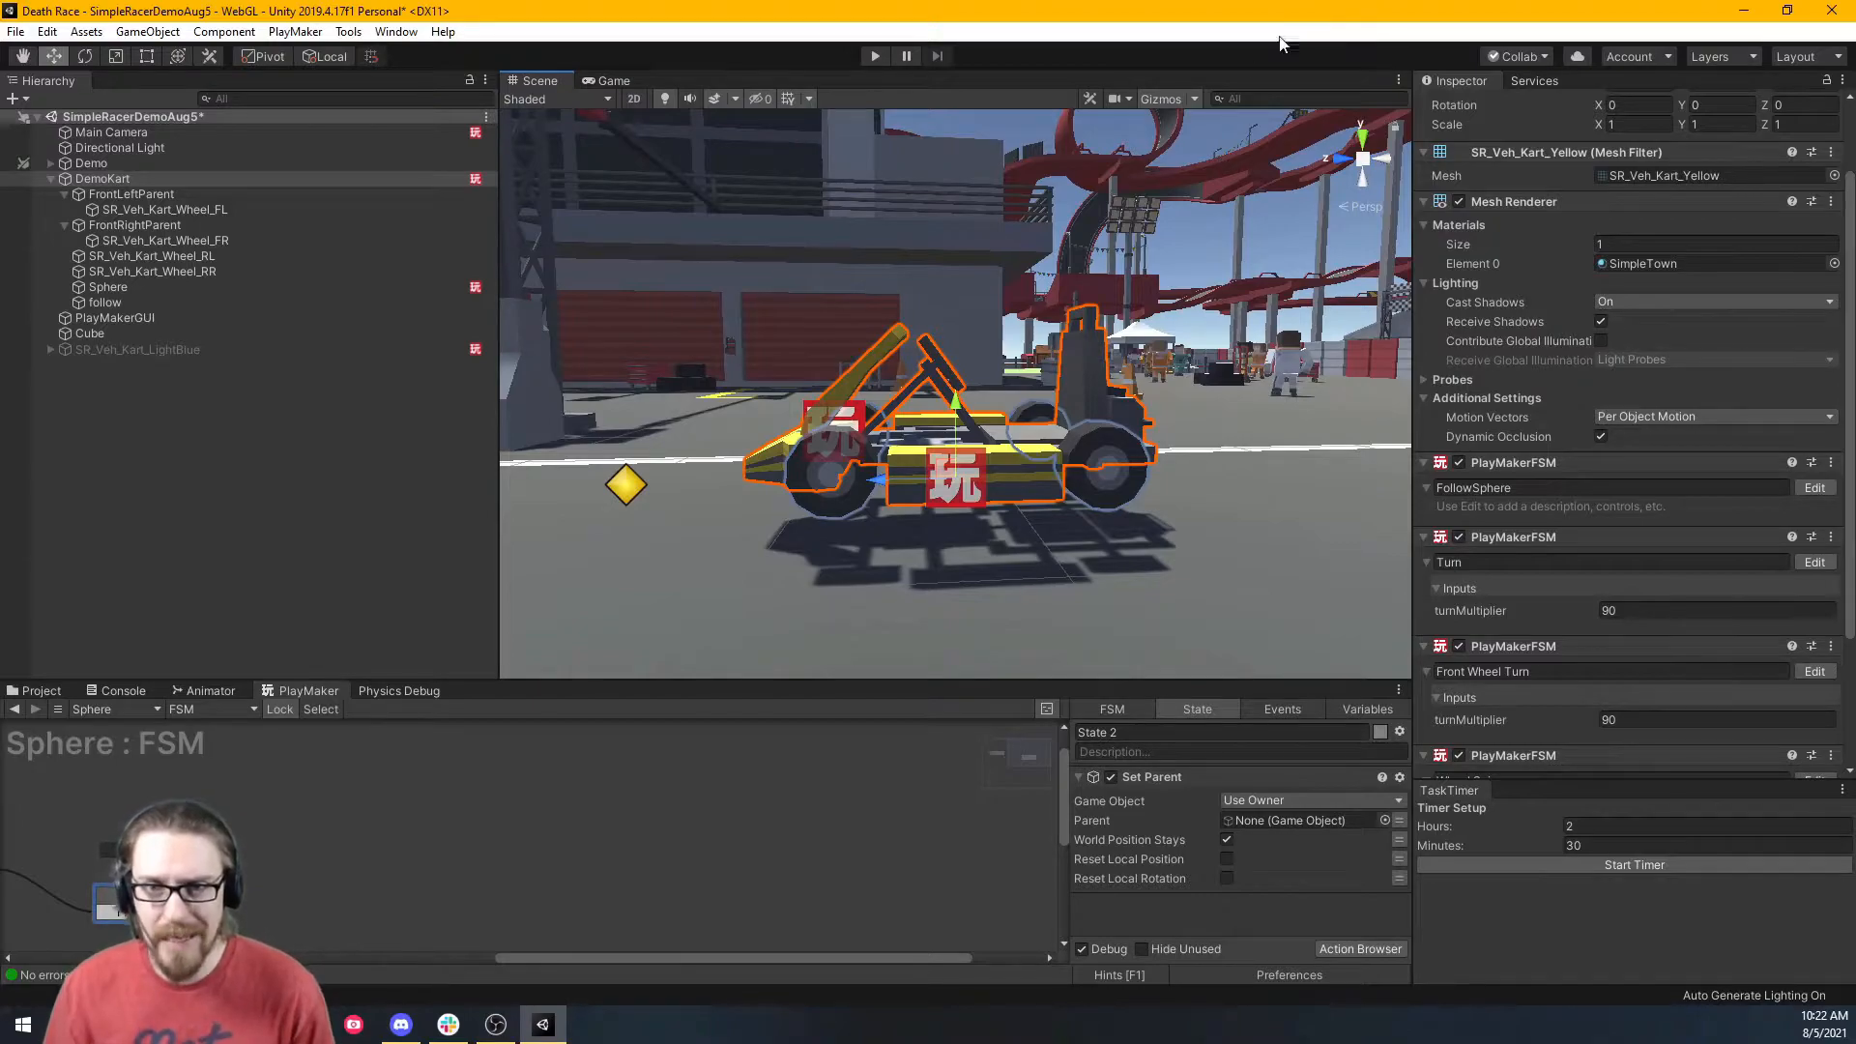
left_click_drag(1186, 374, 1032, 451, "alt")
key("s")
right_click_drag(1032, 450, 1021, 451)
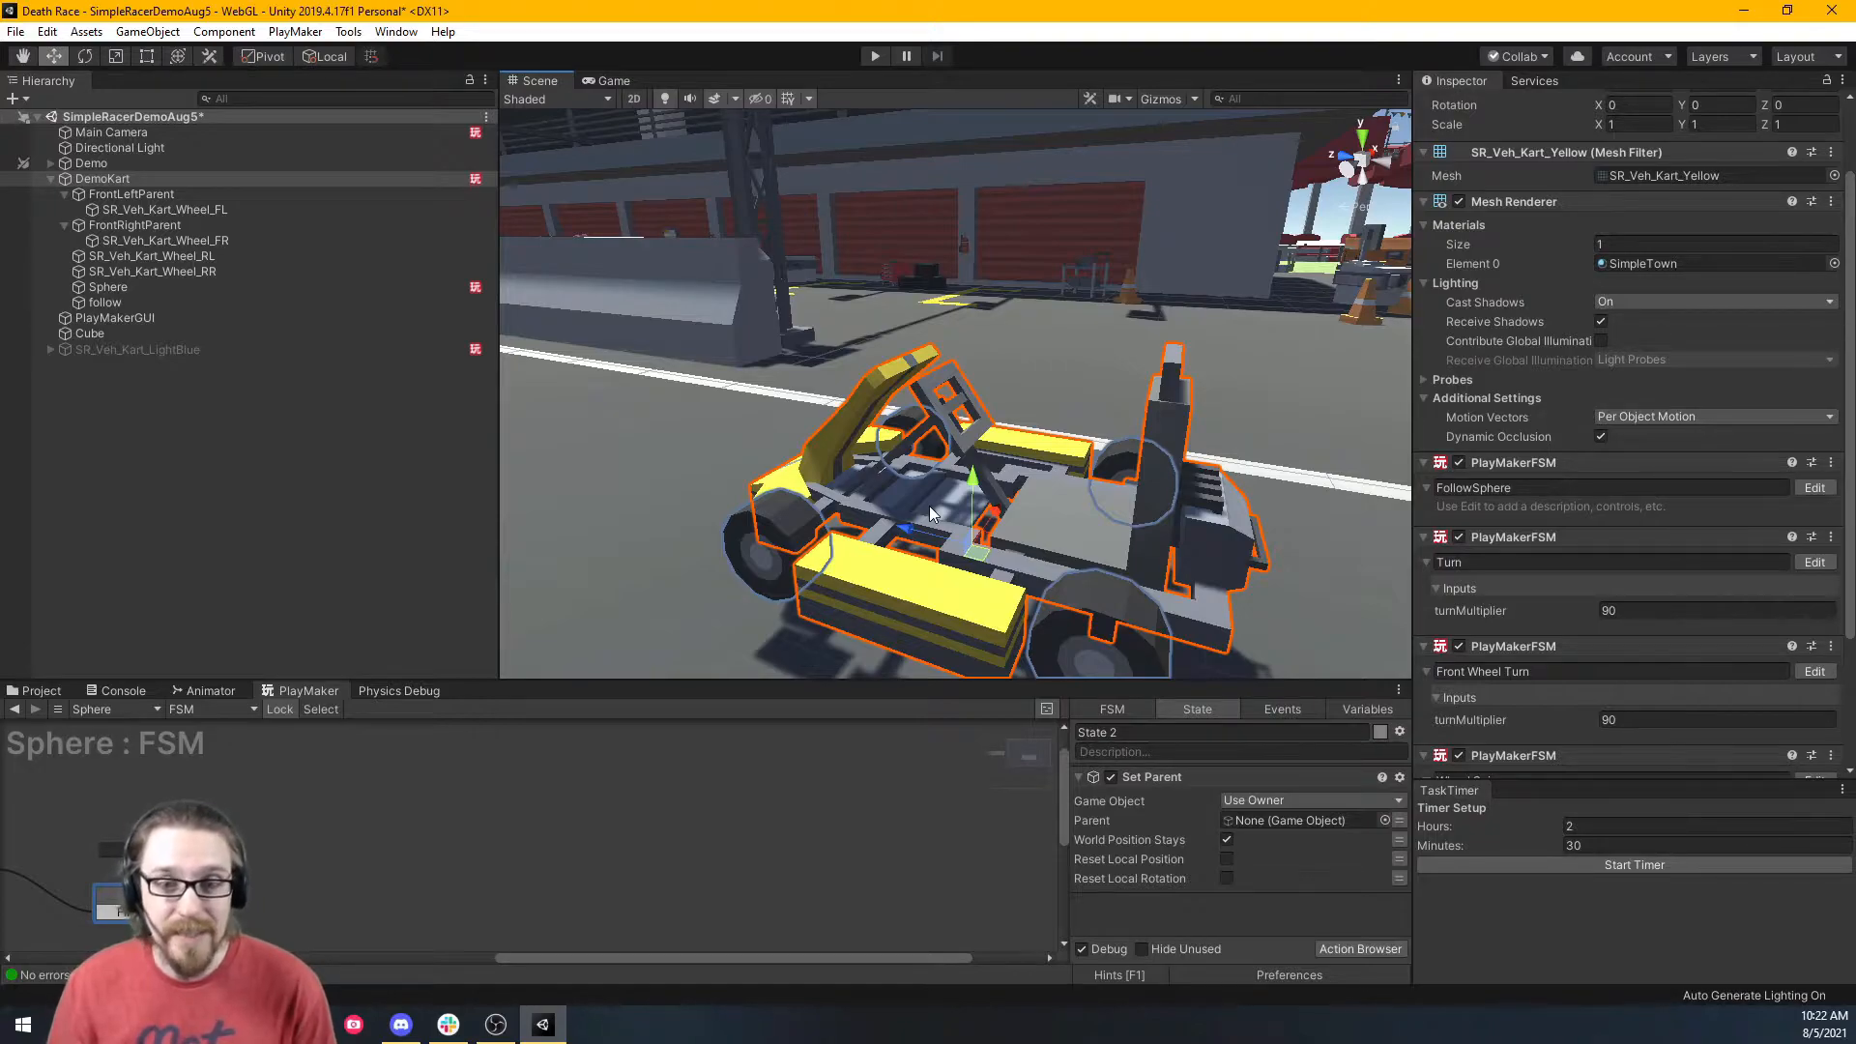
Toggle DemoKart's Mesh Renderer off and on twice, leaving the kart body visible.
left_click(125, 178)
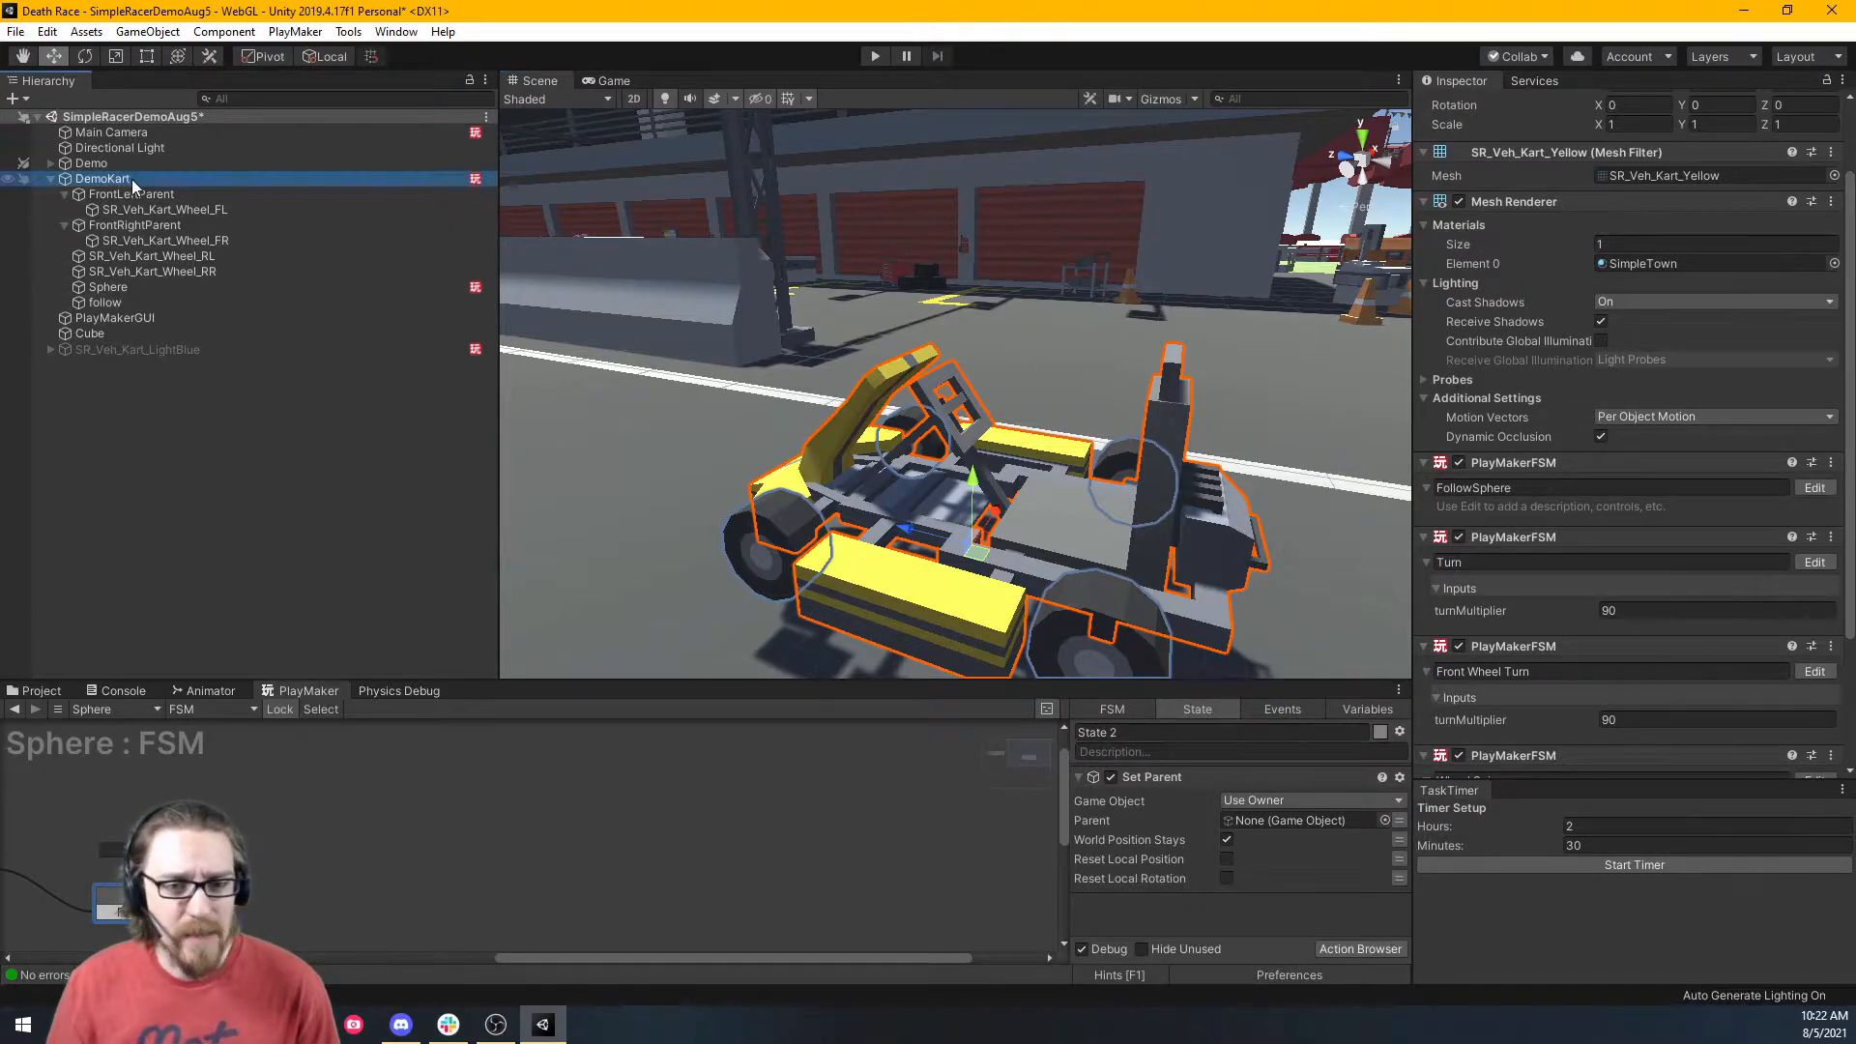
left_click(1460, 201)
left_click(1459, 201)
left_click(1460, 202)
left_click(1460, 201)
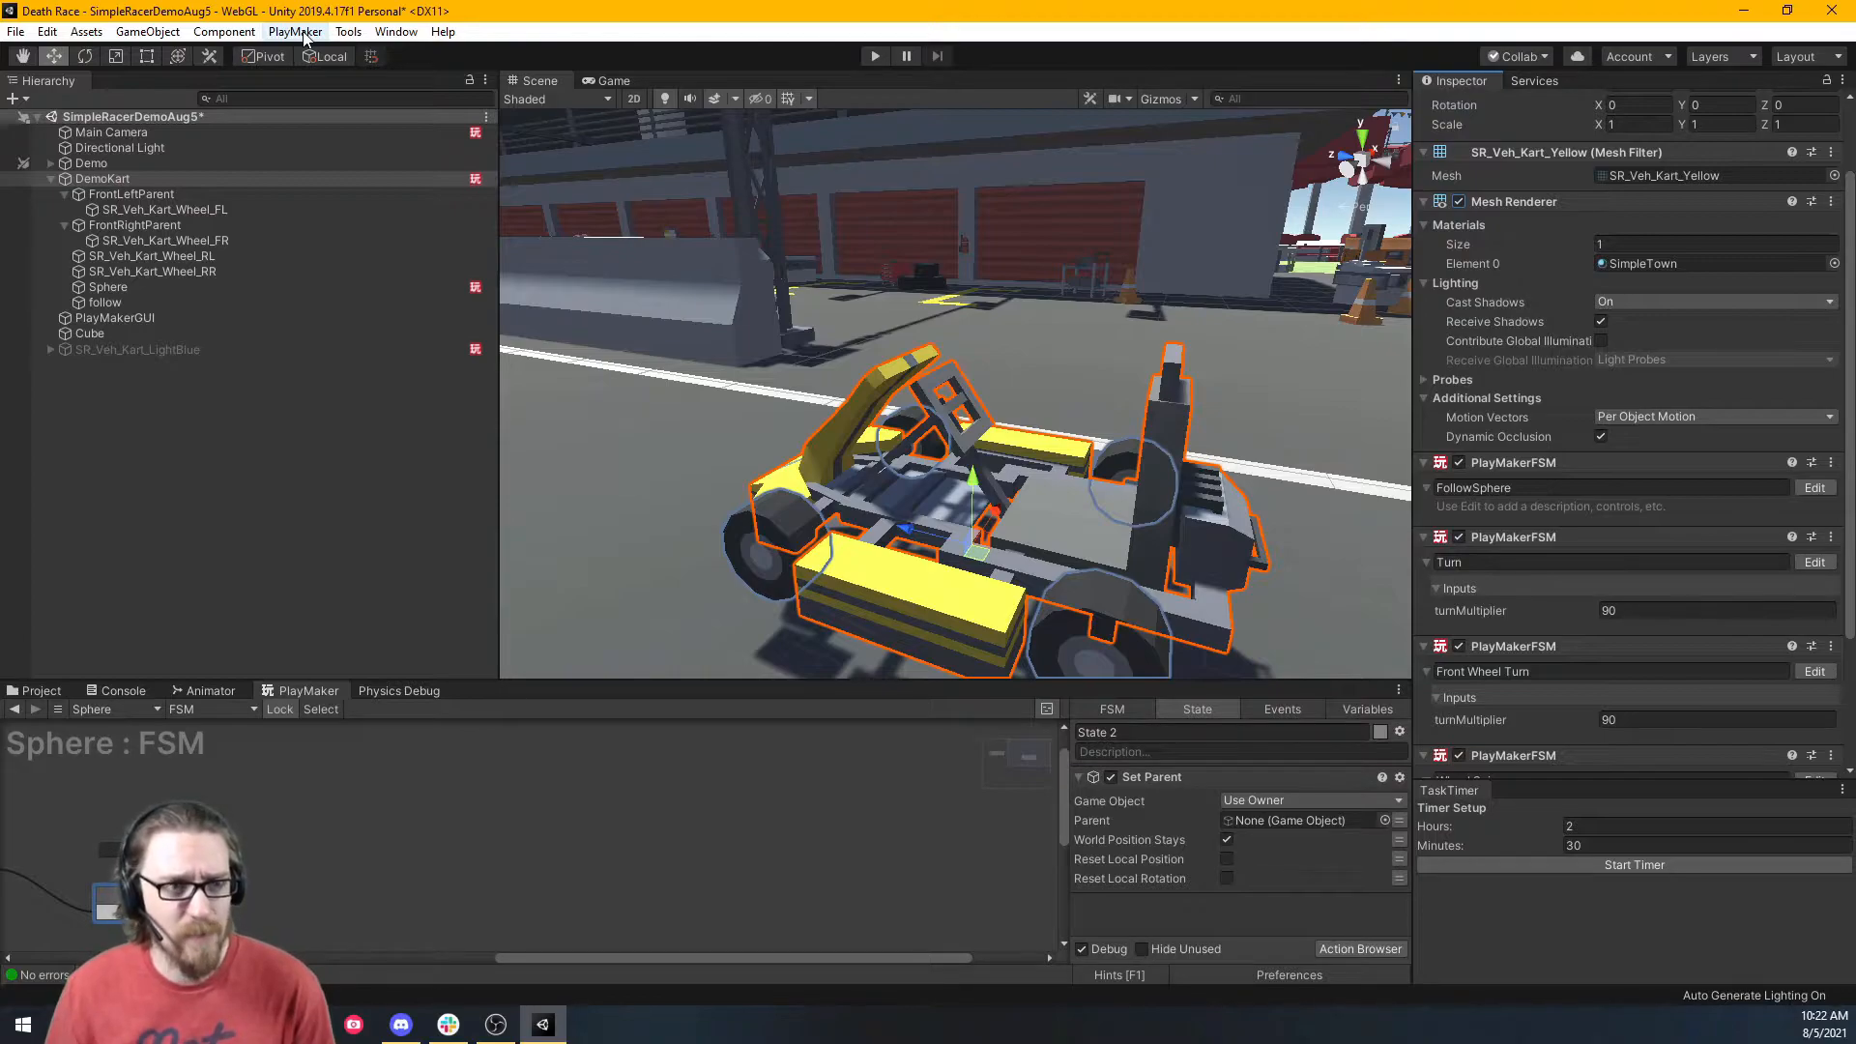
left_click(349, 32)
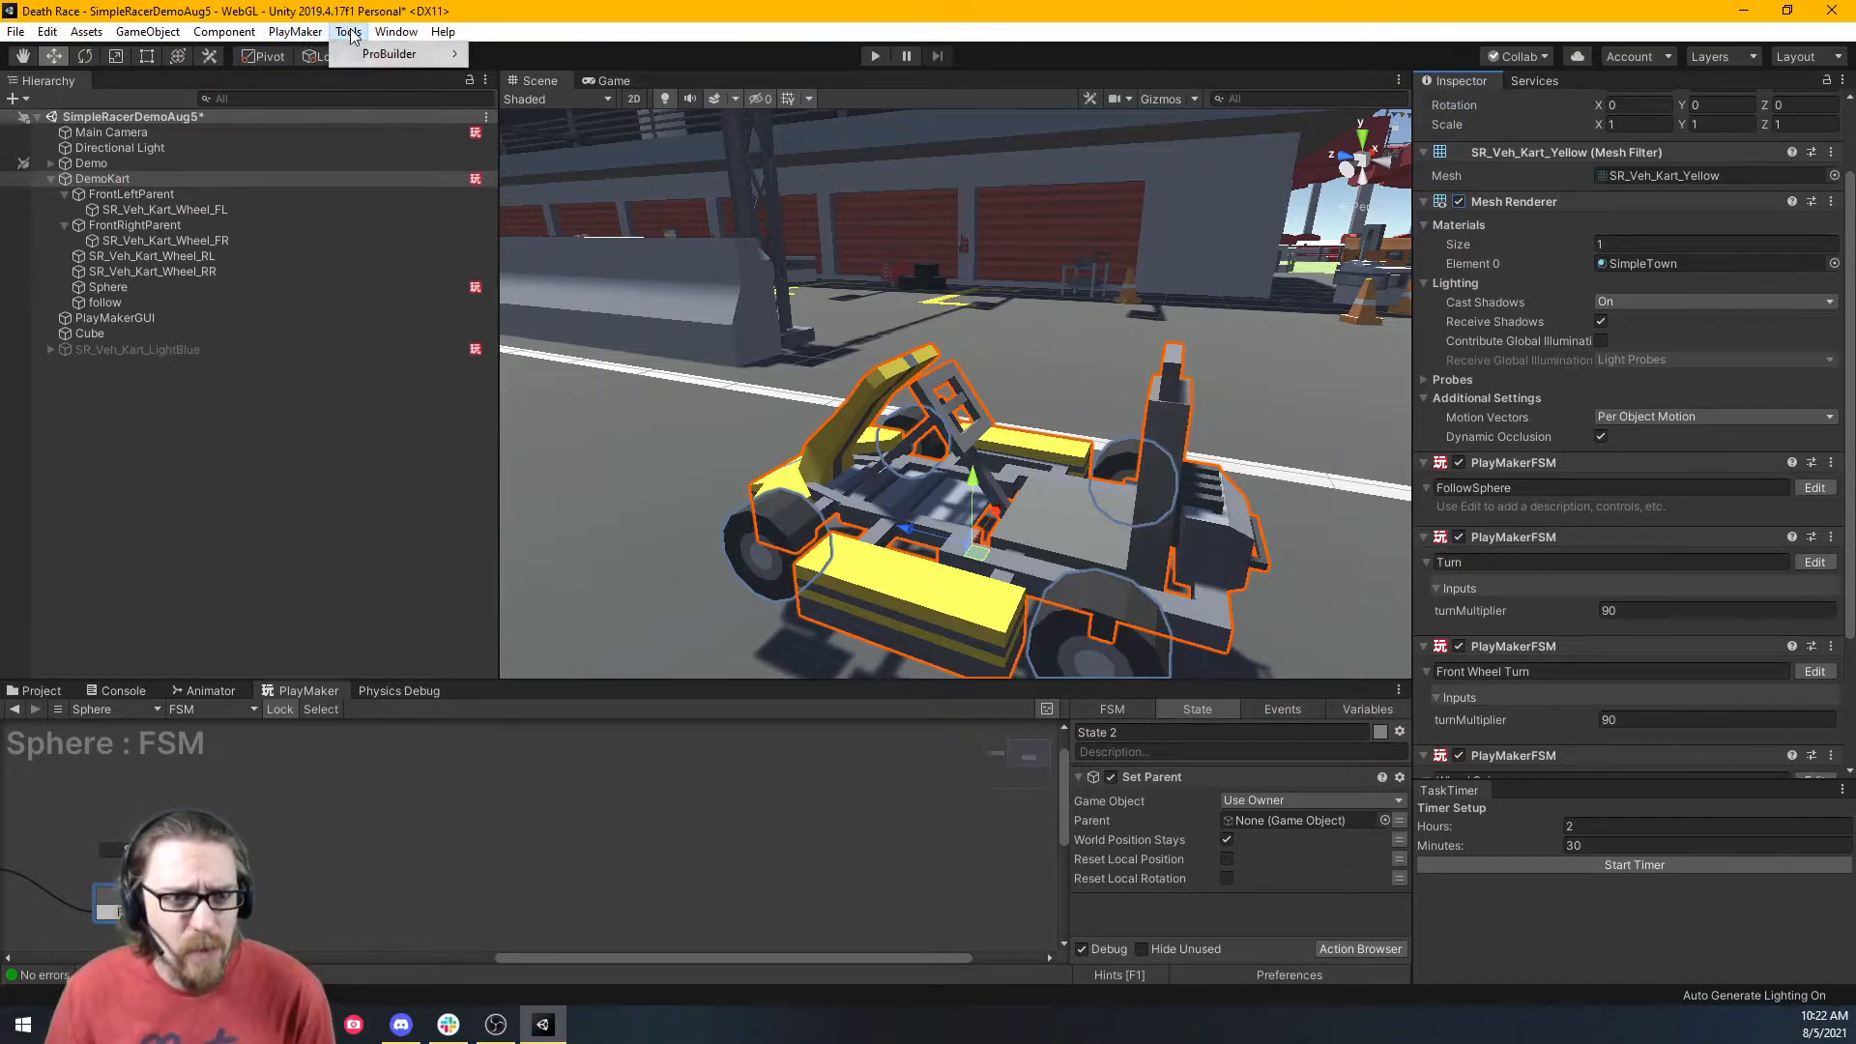
left_click(391, 33)
left_click(392, 33)
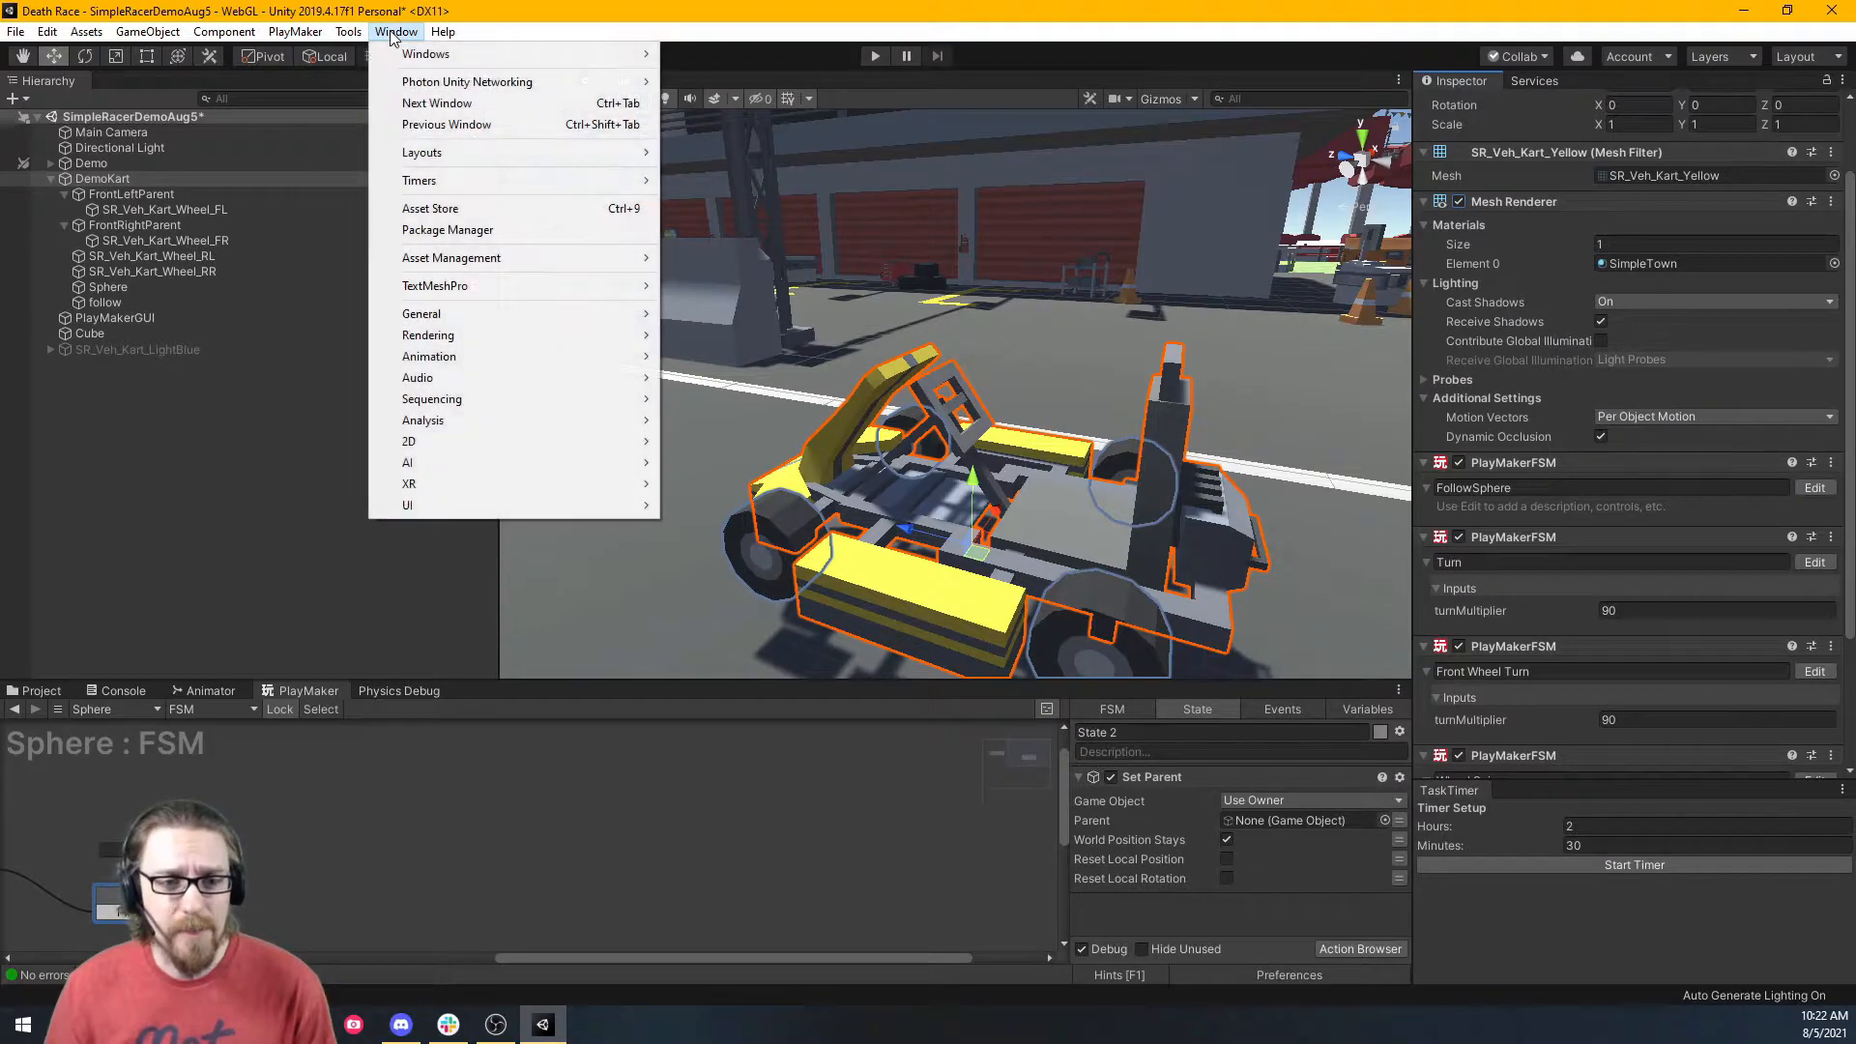
left_click(483, 229)
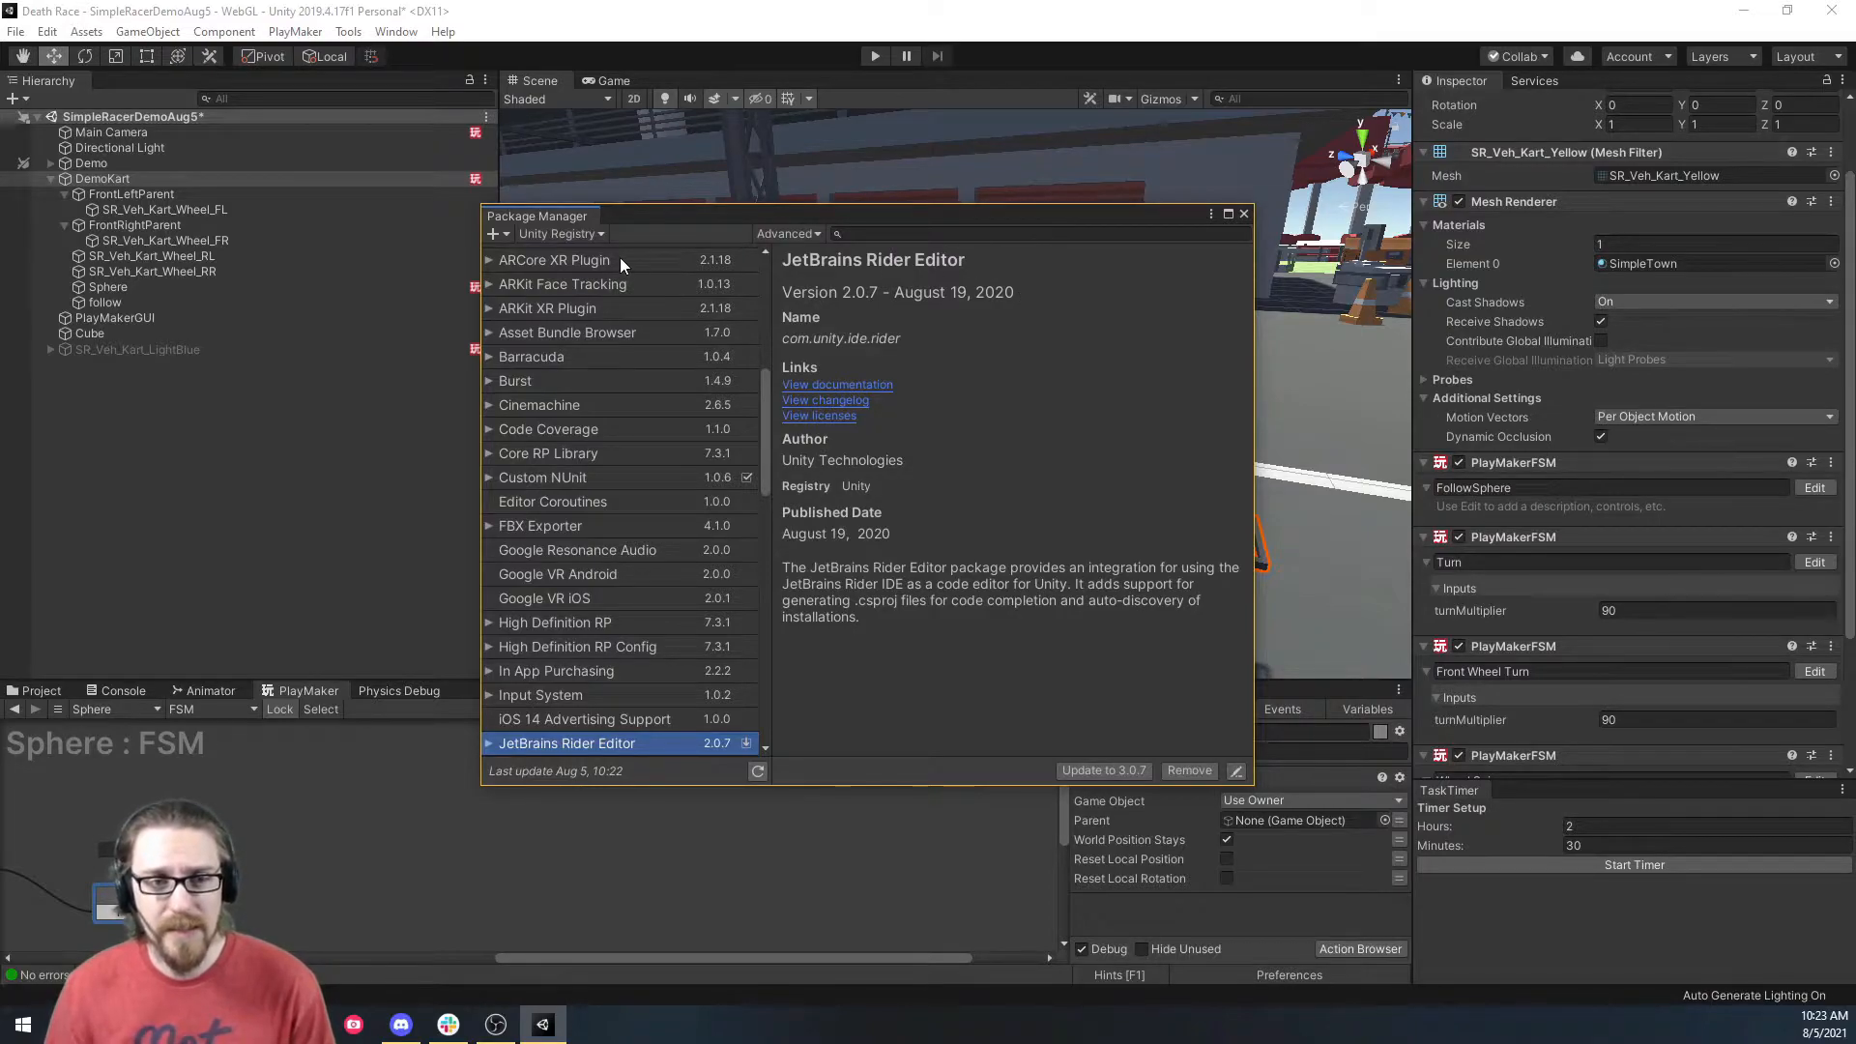
left_click(1244, 213)
Open the ProBuilder window, dock it in the lower panel beside PlayMaker, and select DemoKart.
left_click(348, 31)
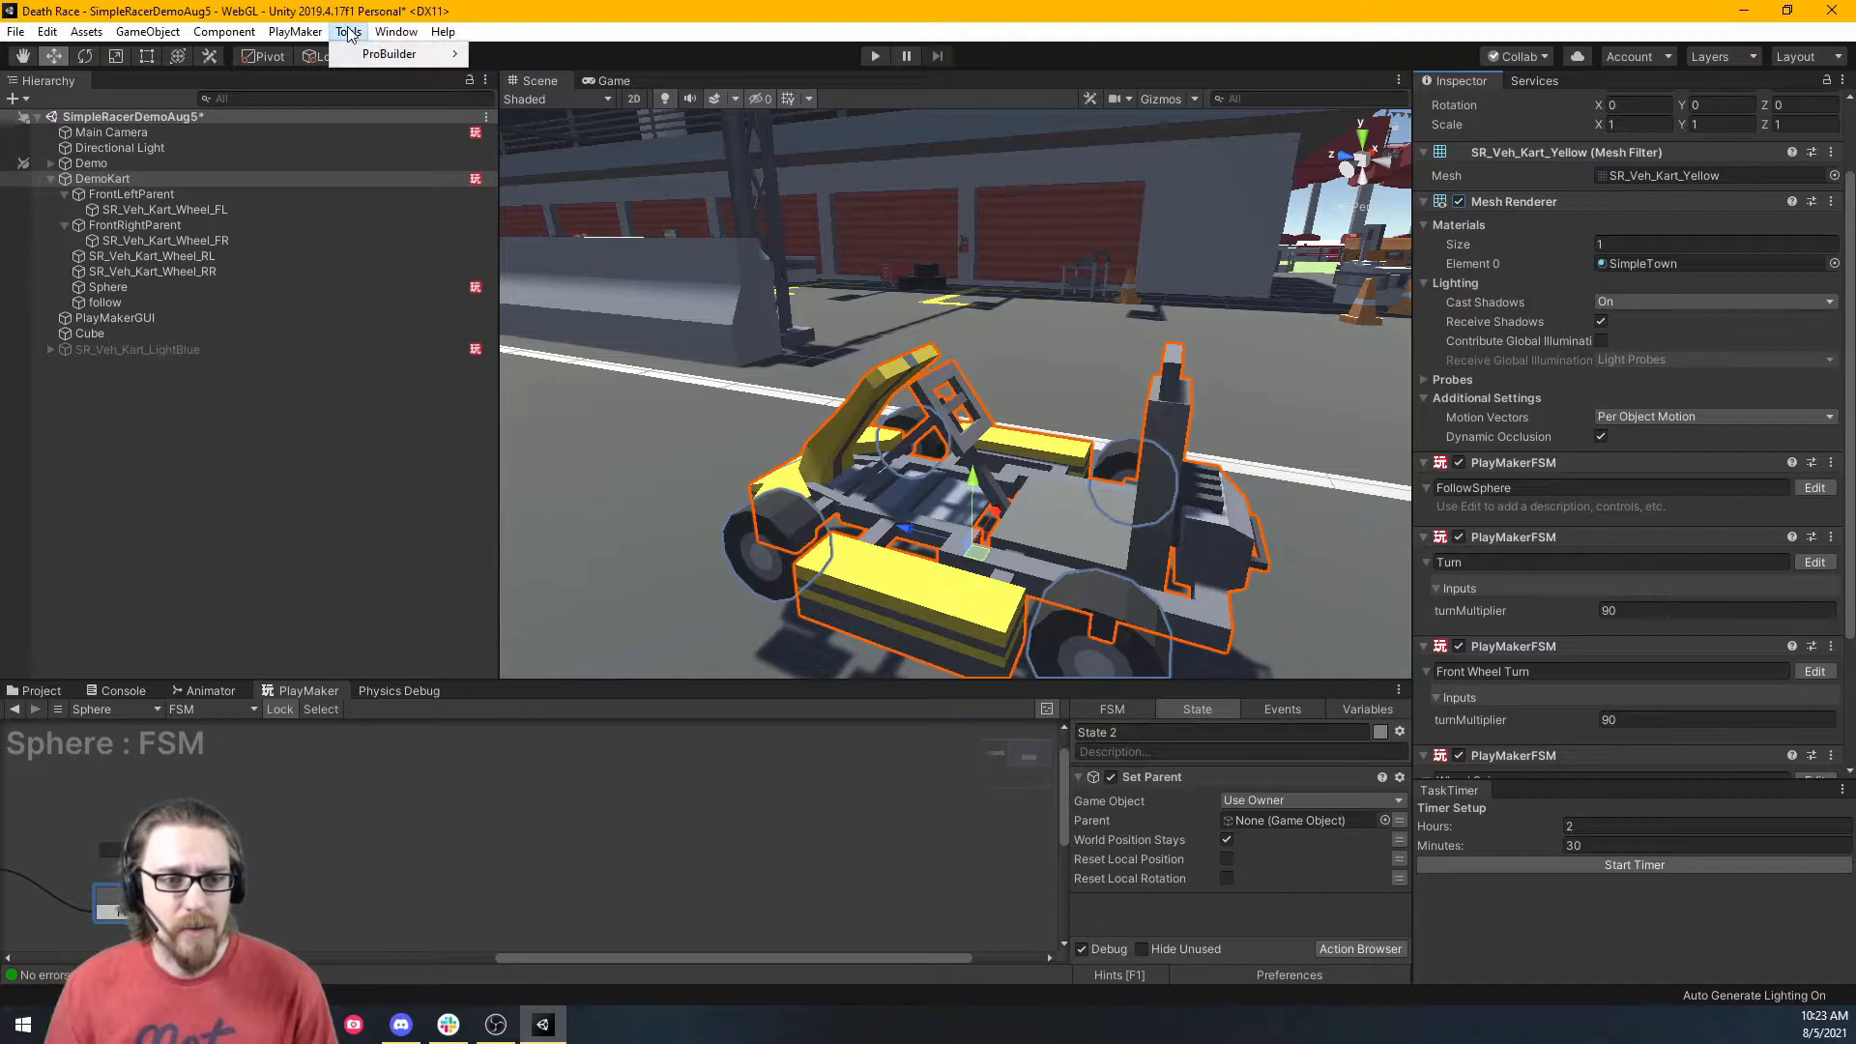
mouse_move(406, 54)
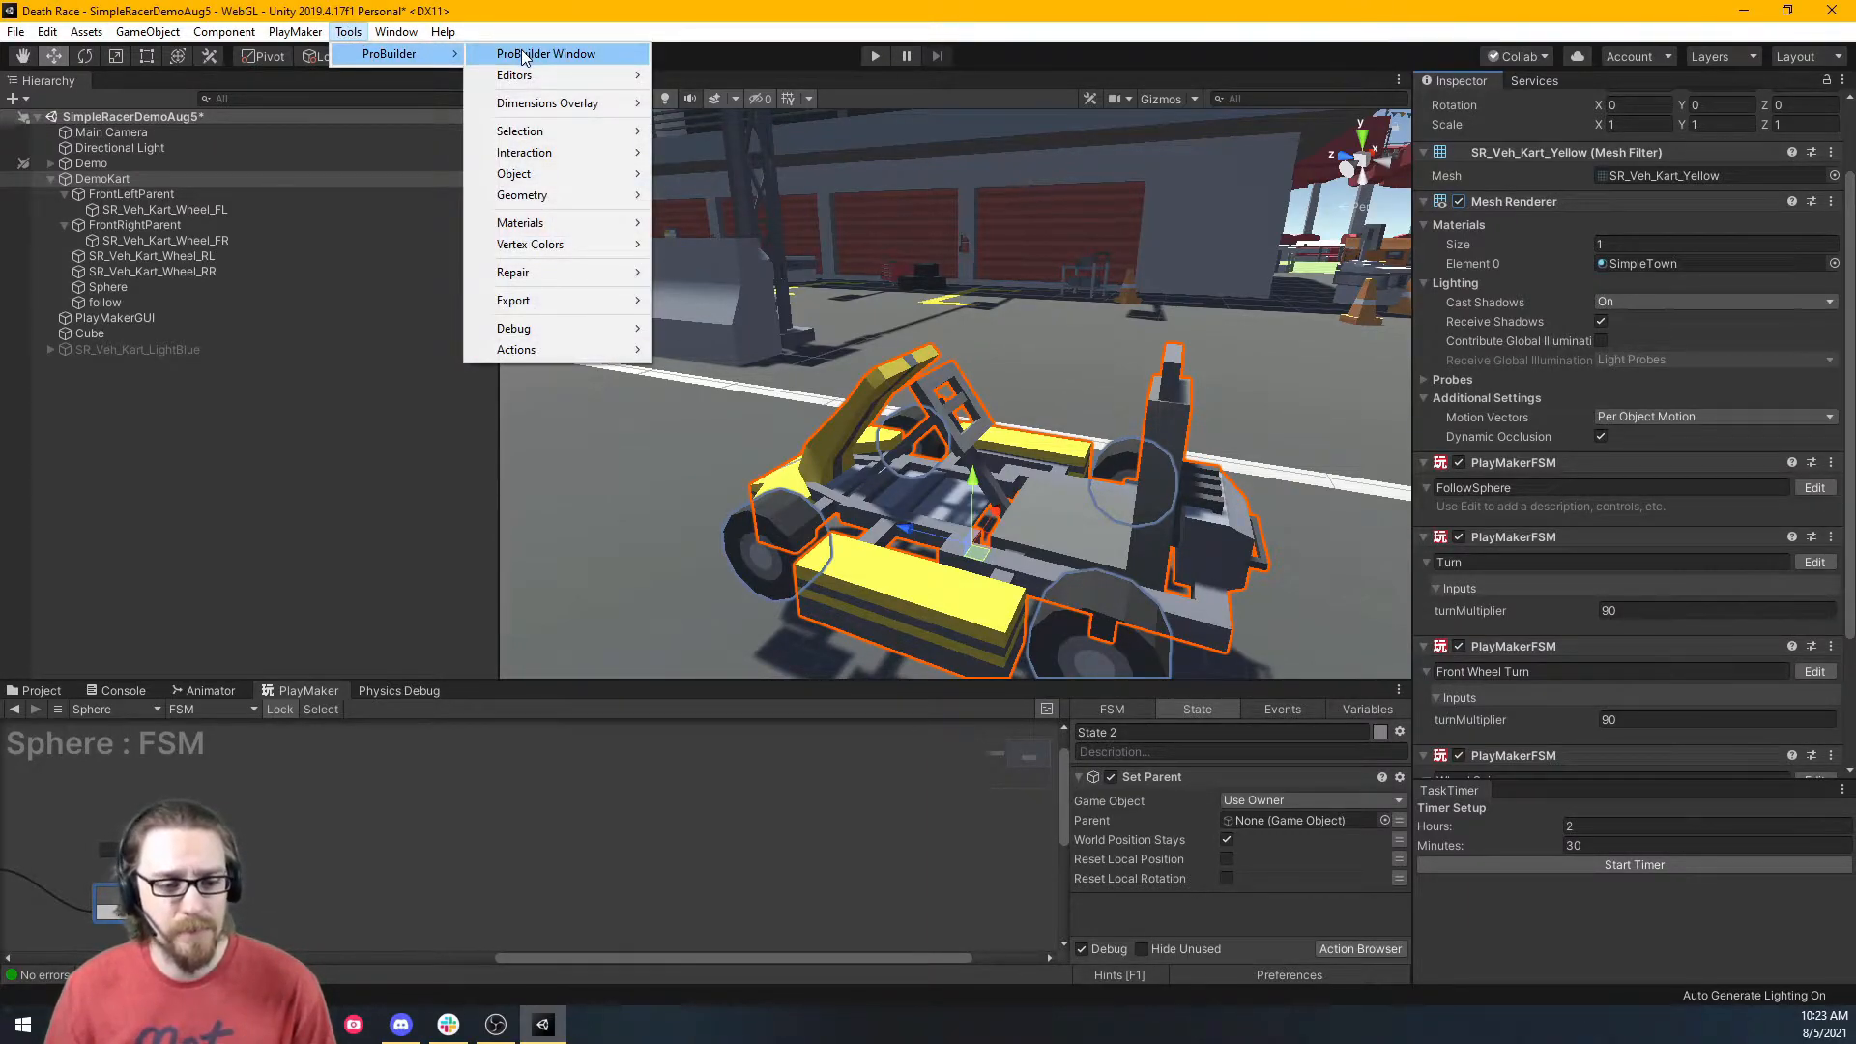
left_click(522, 55)
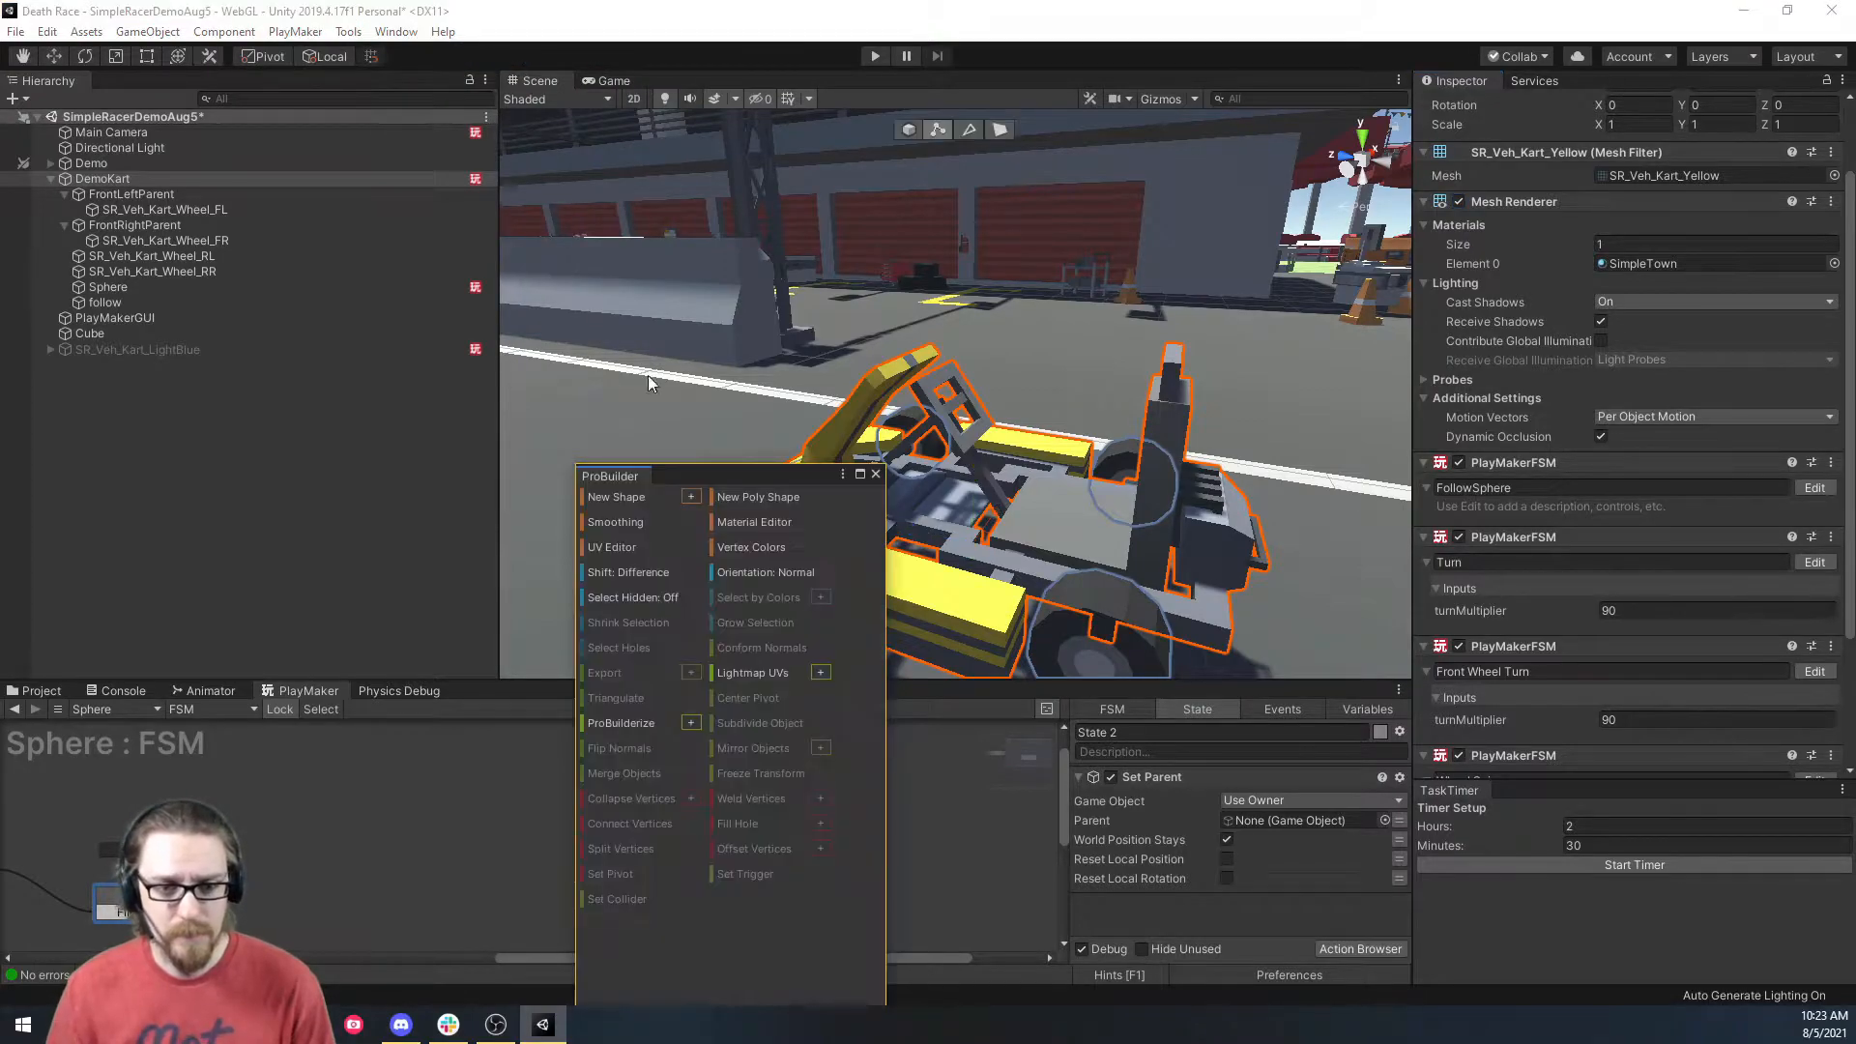
left_click_drag(606, 473, 491, 694)
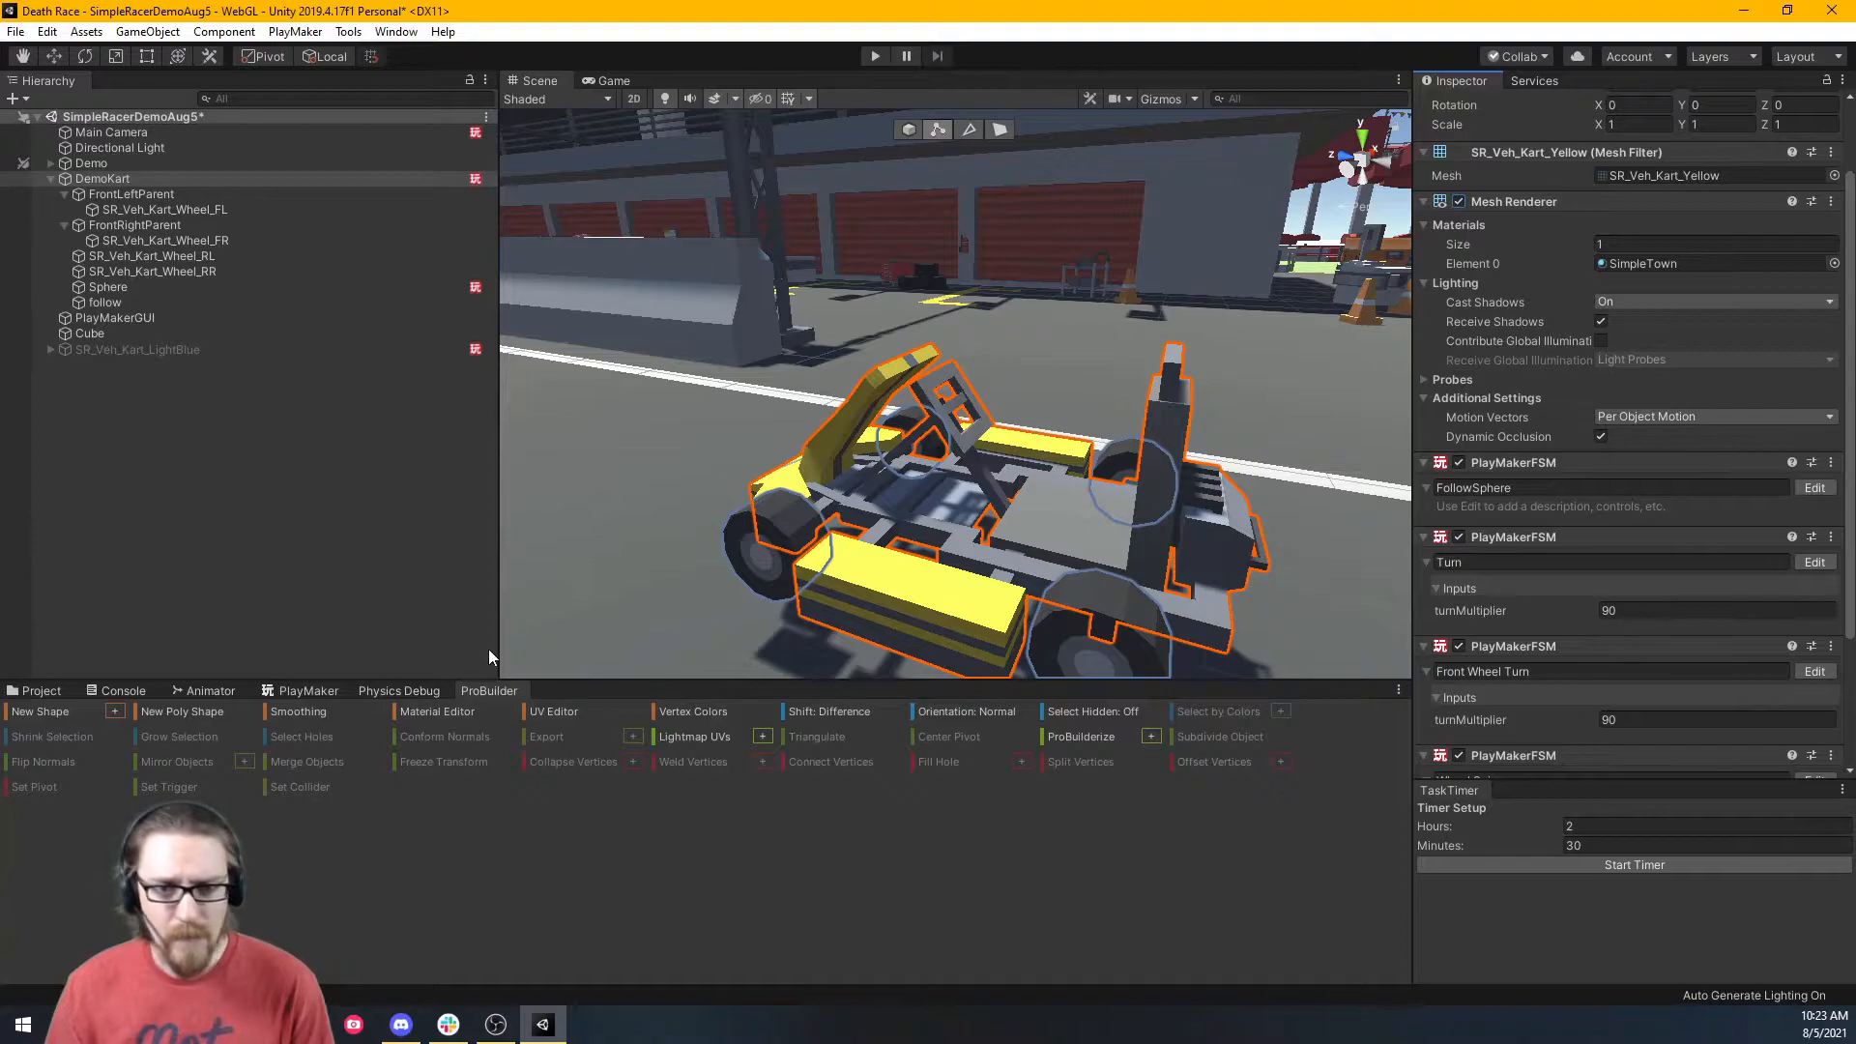
left_click(275, 181)
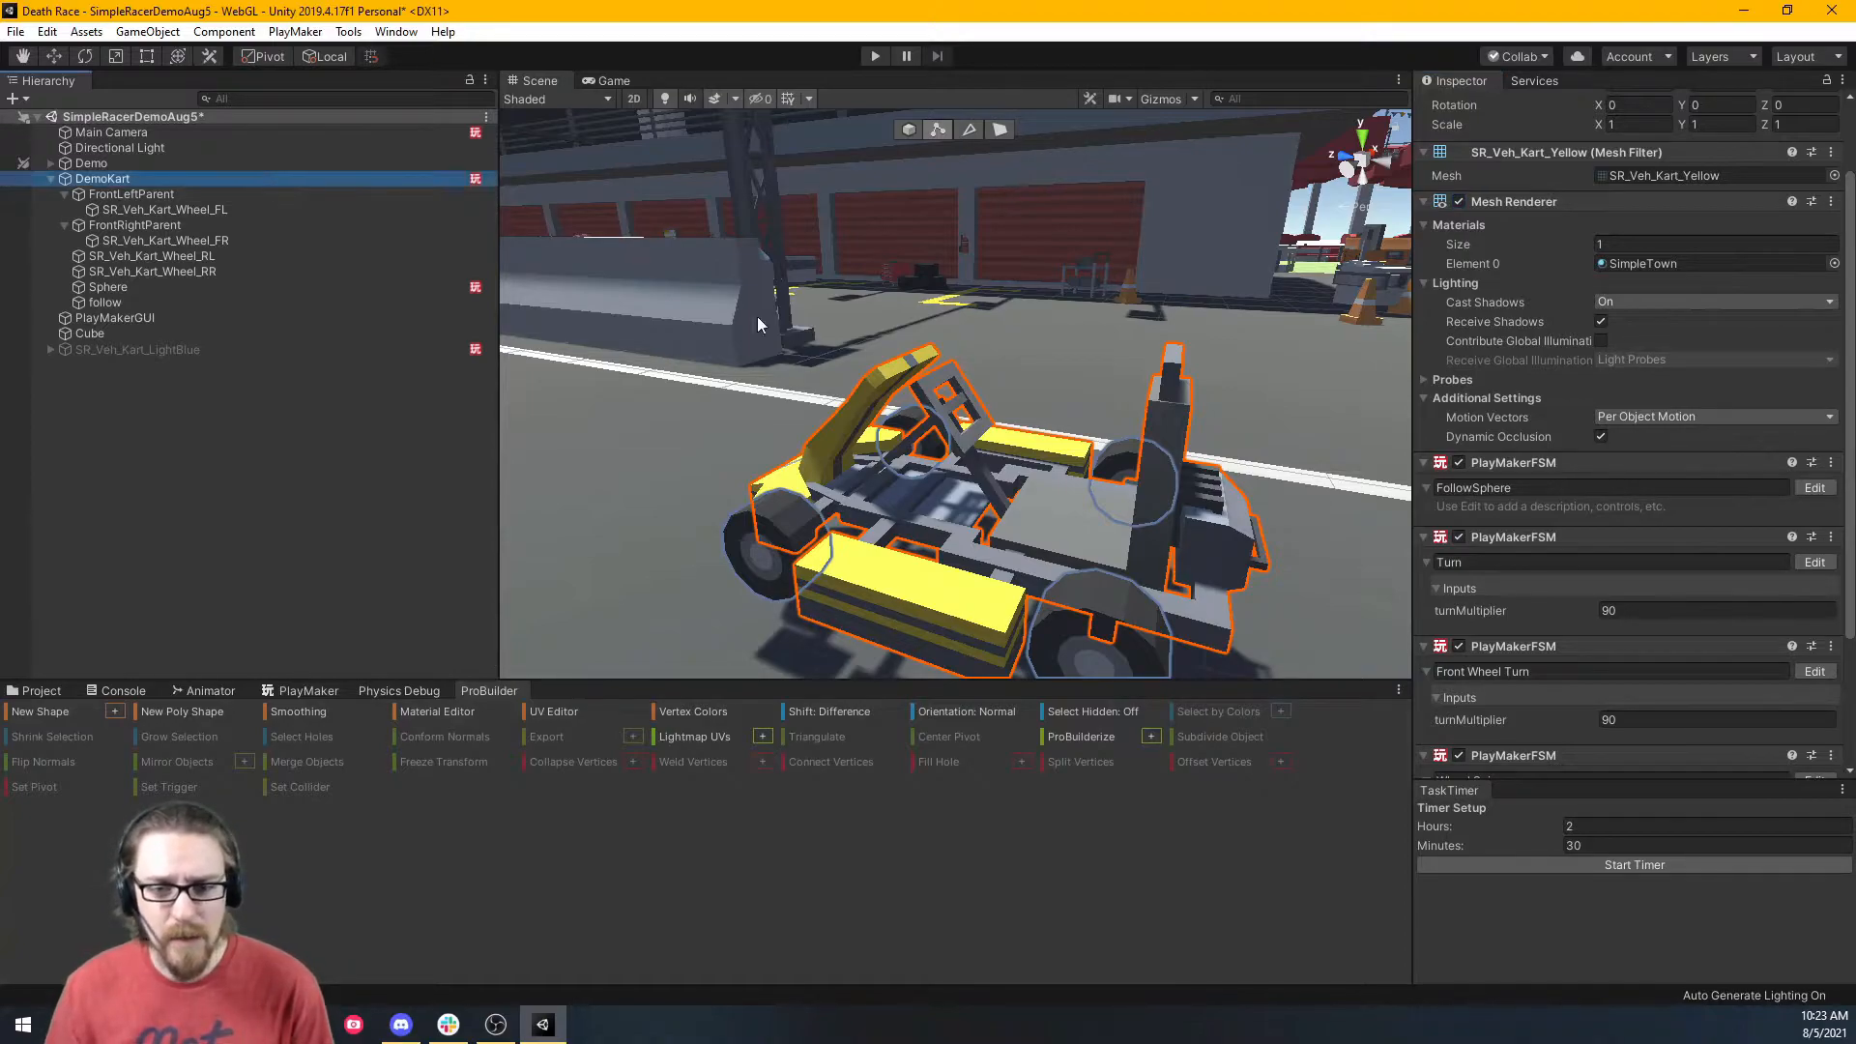
ProBuilderize the DemoKart body with Import Quads and Import Smoothing, leaving its children unconverted.
left_click(1035, 525)
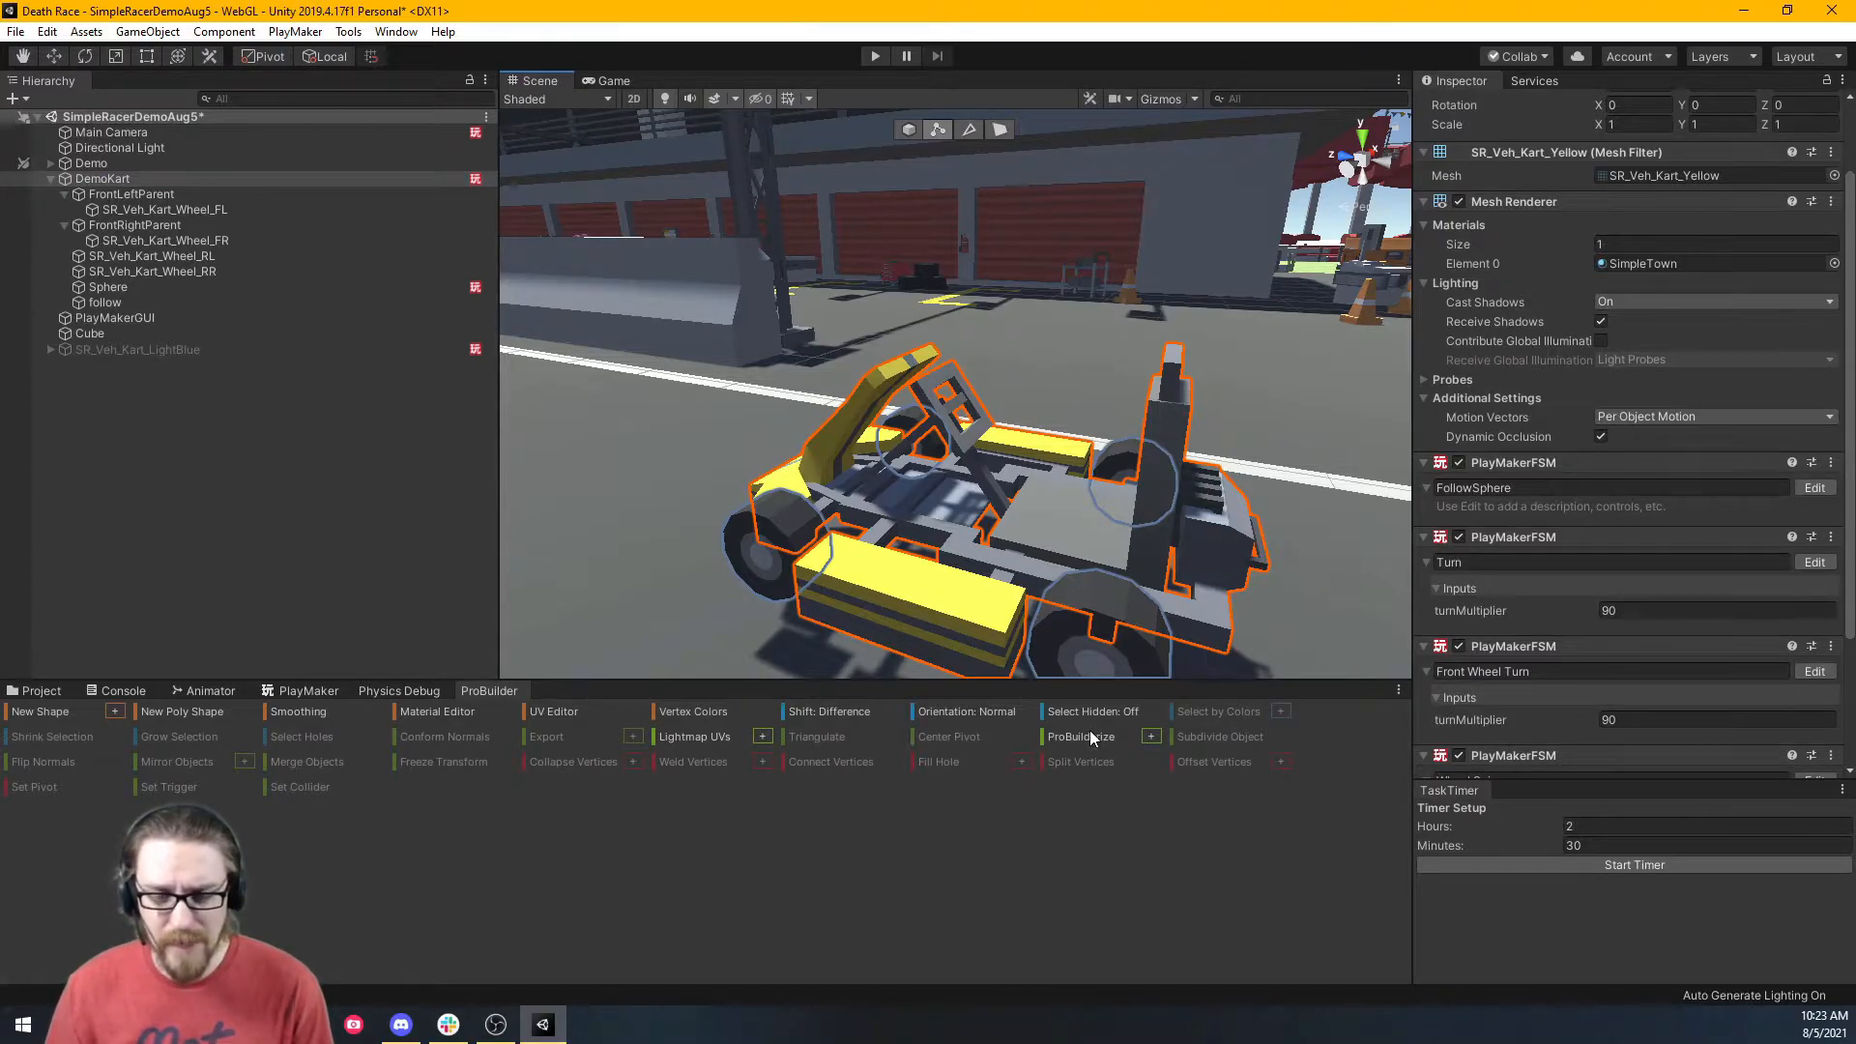
left_click(1151, 738)
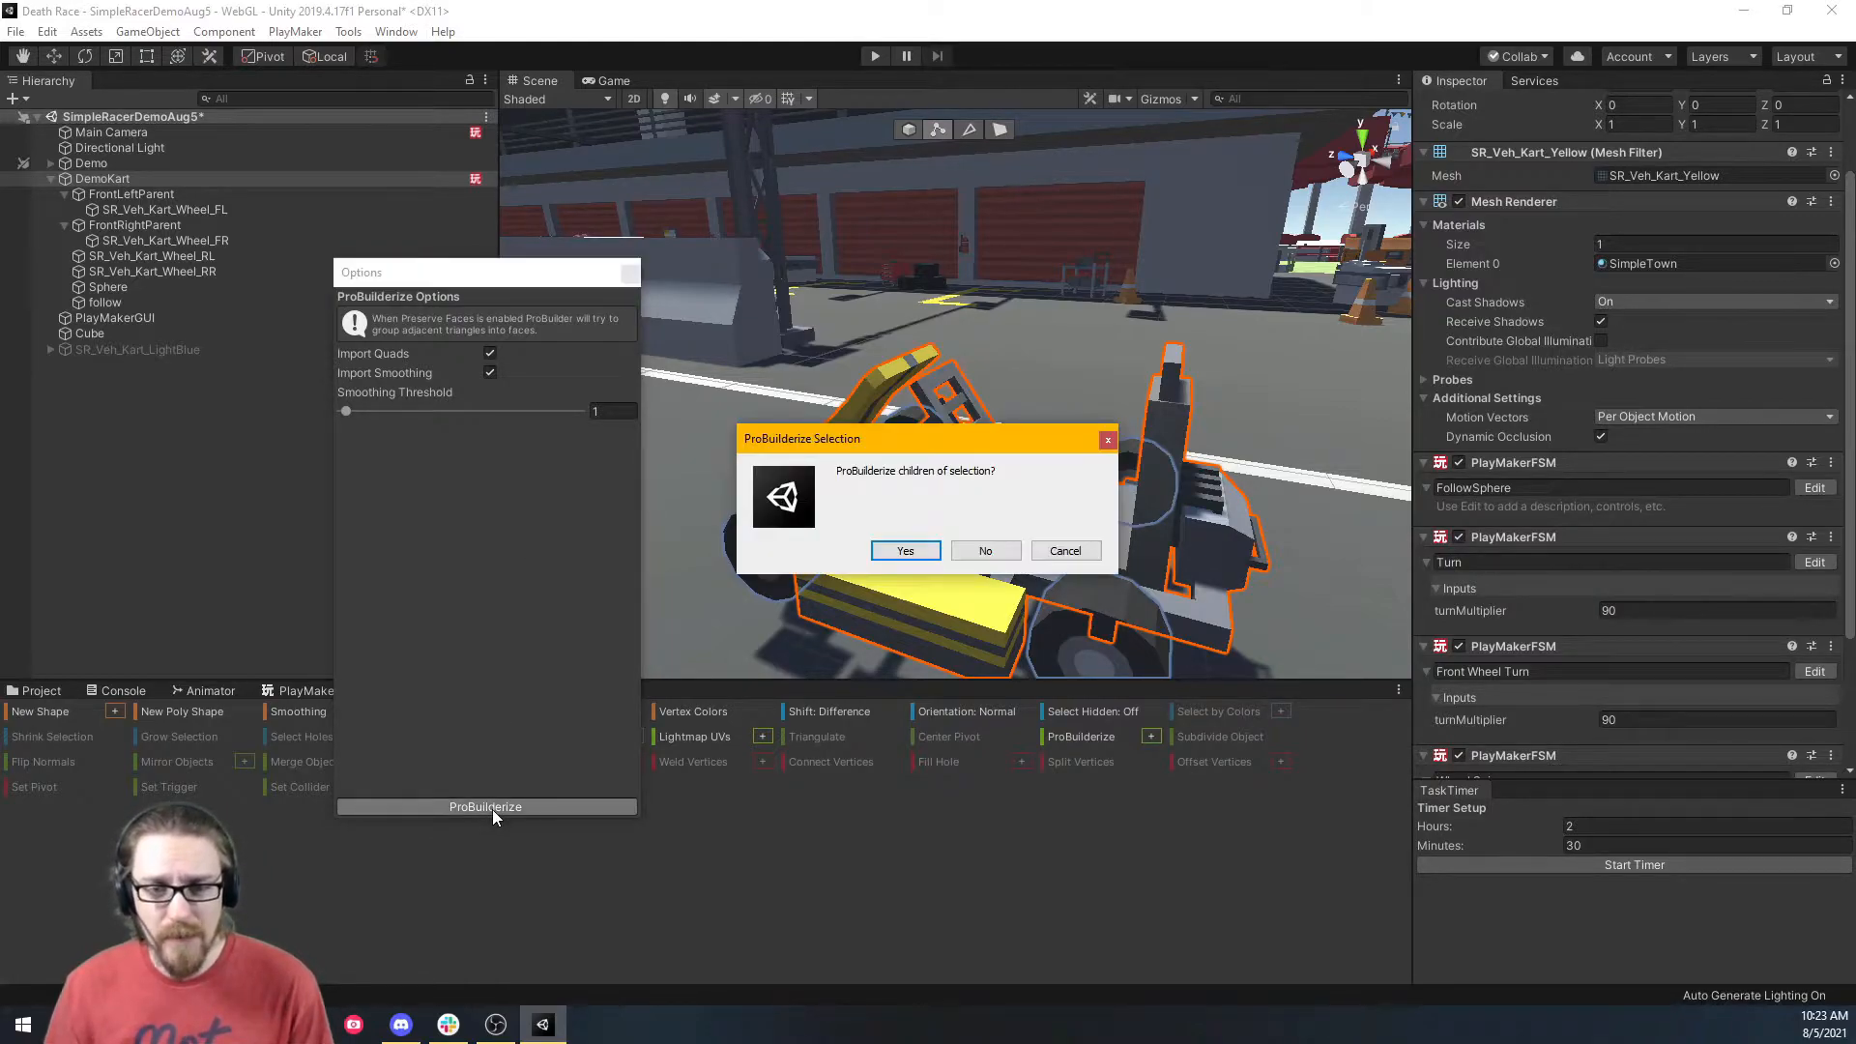
left_click(985, 551)
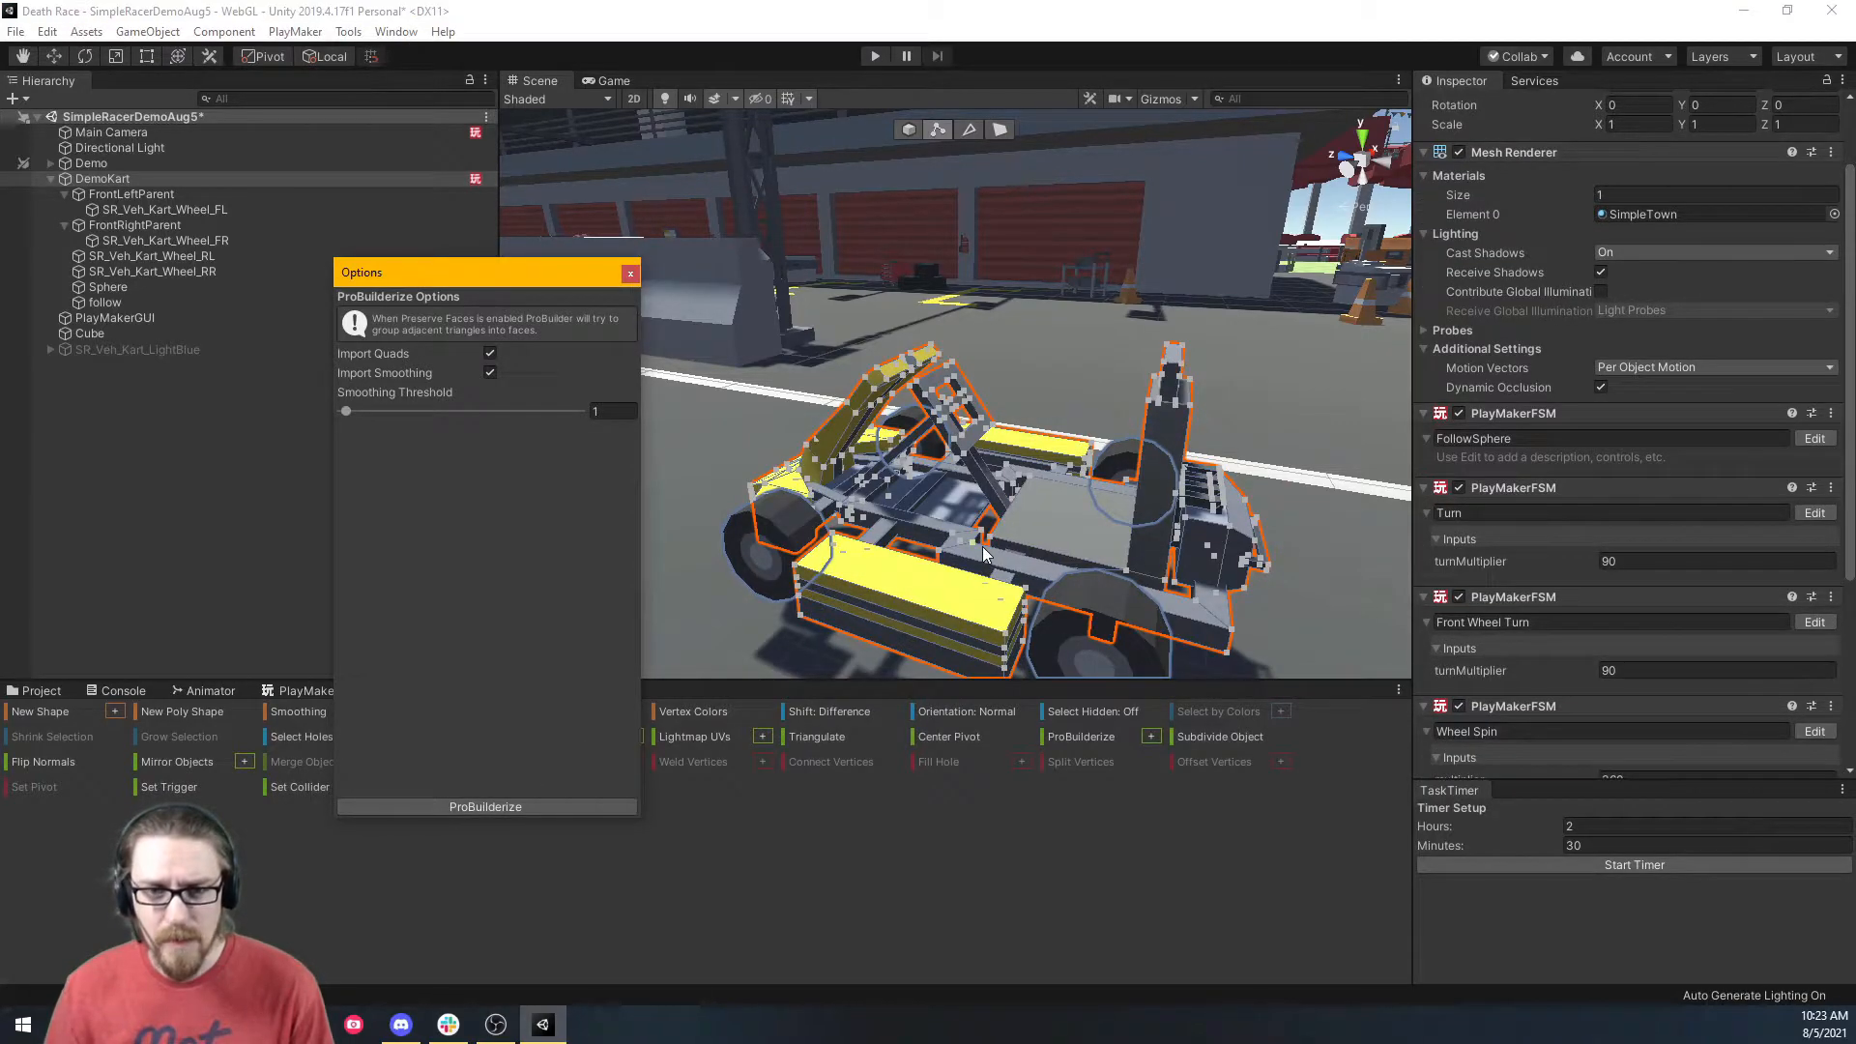
left_click(630, 274)
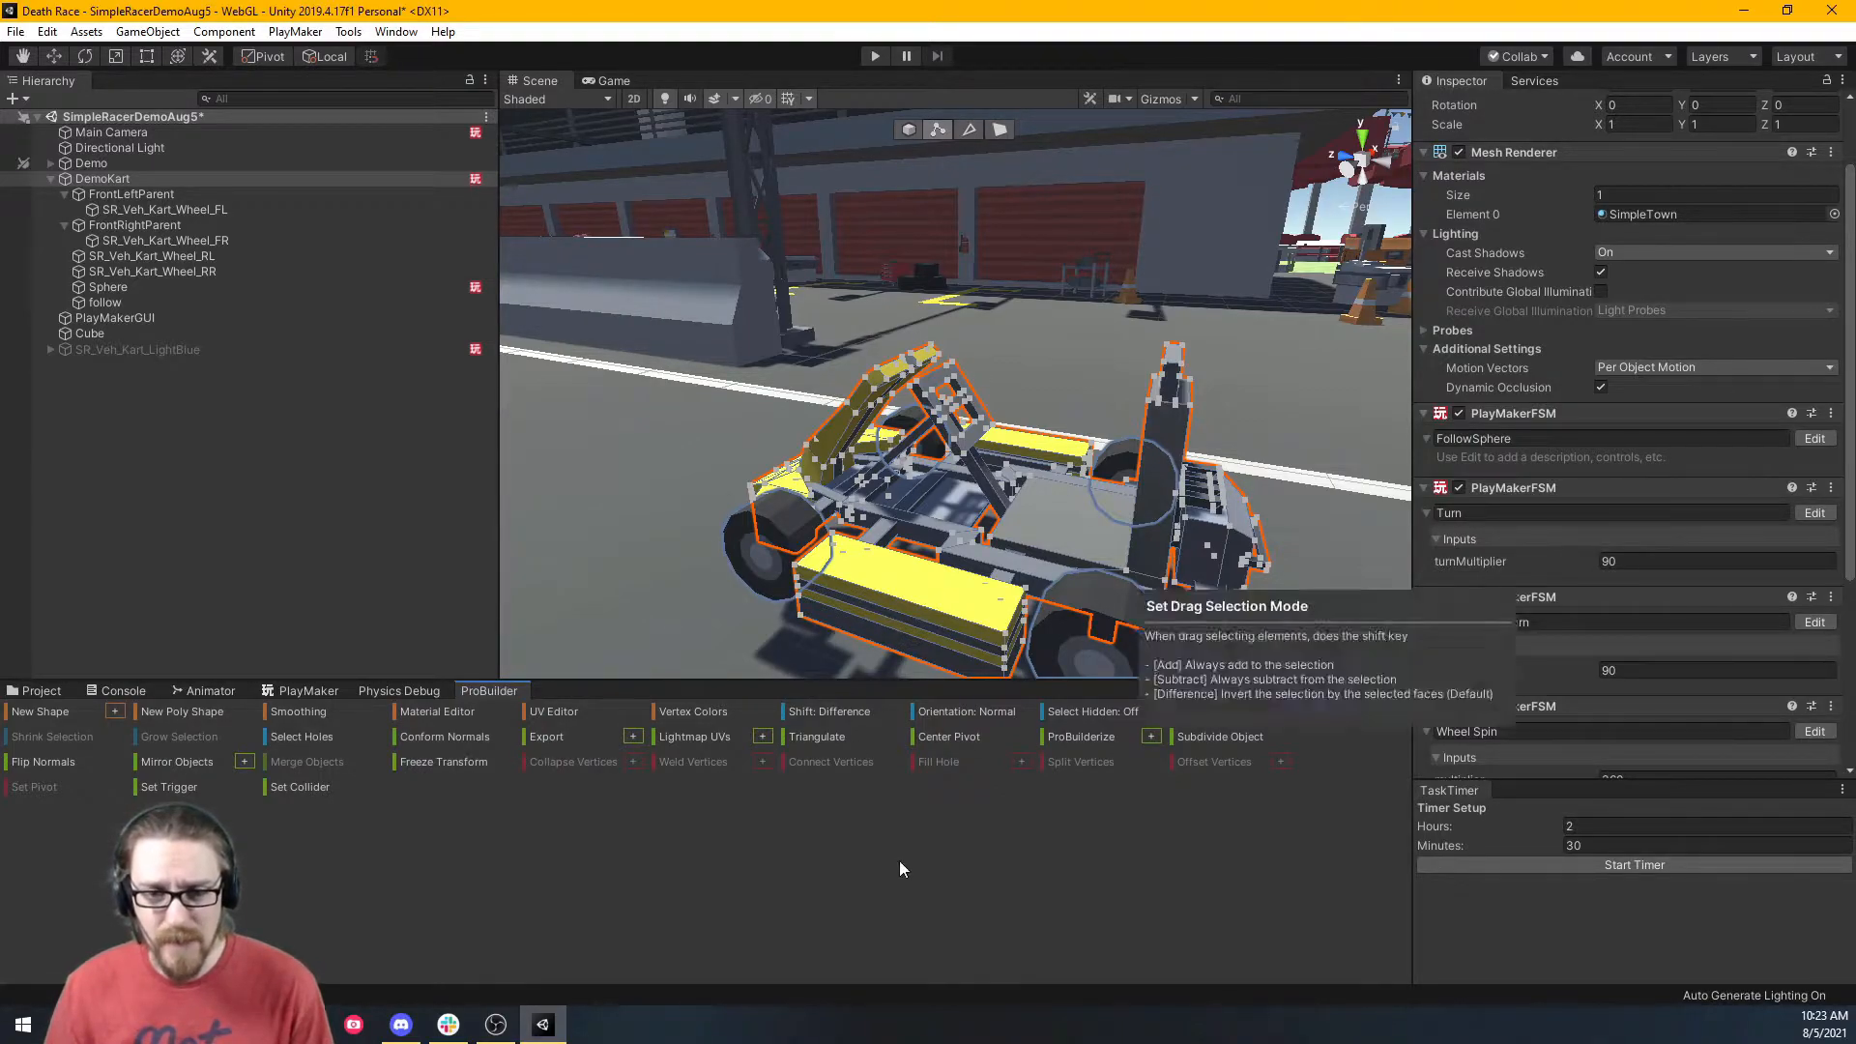
right_click_drag(712, 513, 675, 577)
key("q")
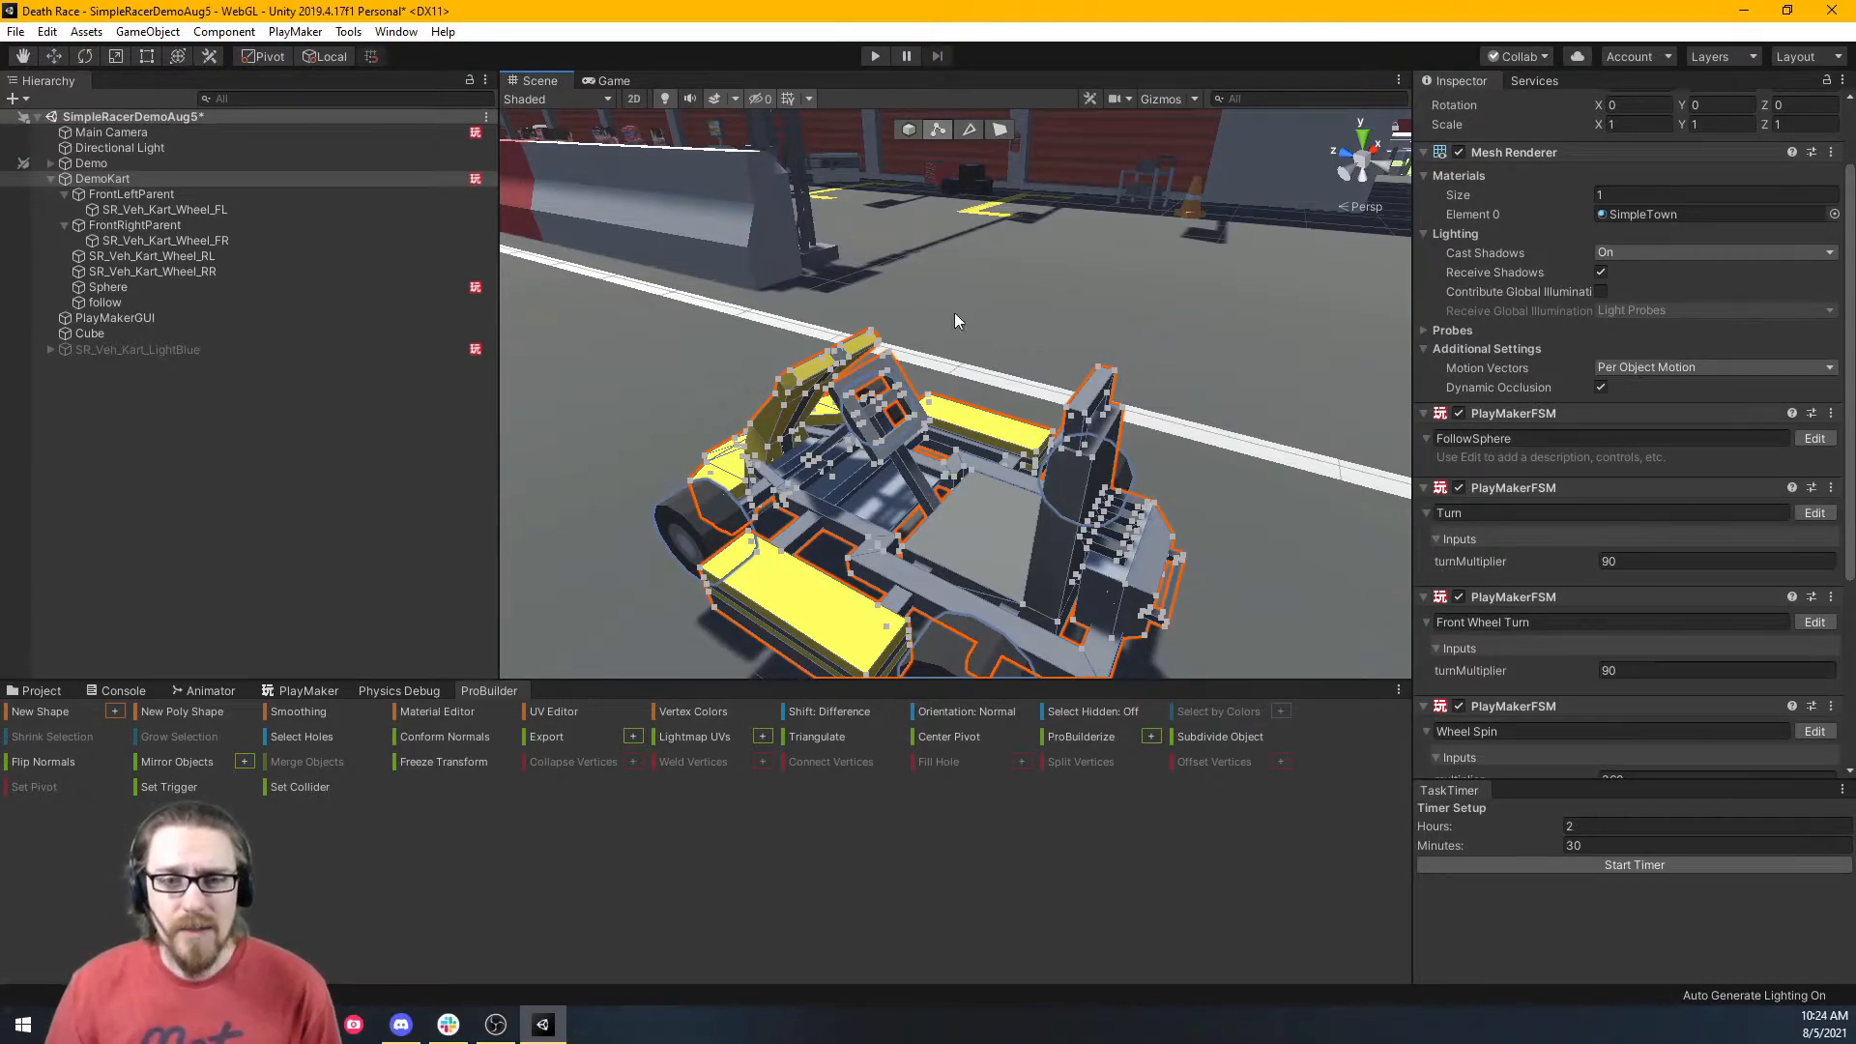
Switch ProBuilder to face selection and fly the view in to the steering wheel.
left_click(1002, 136)
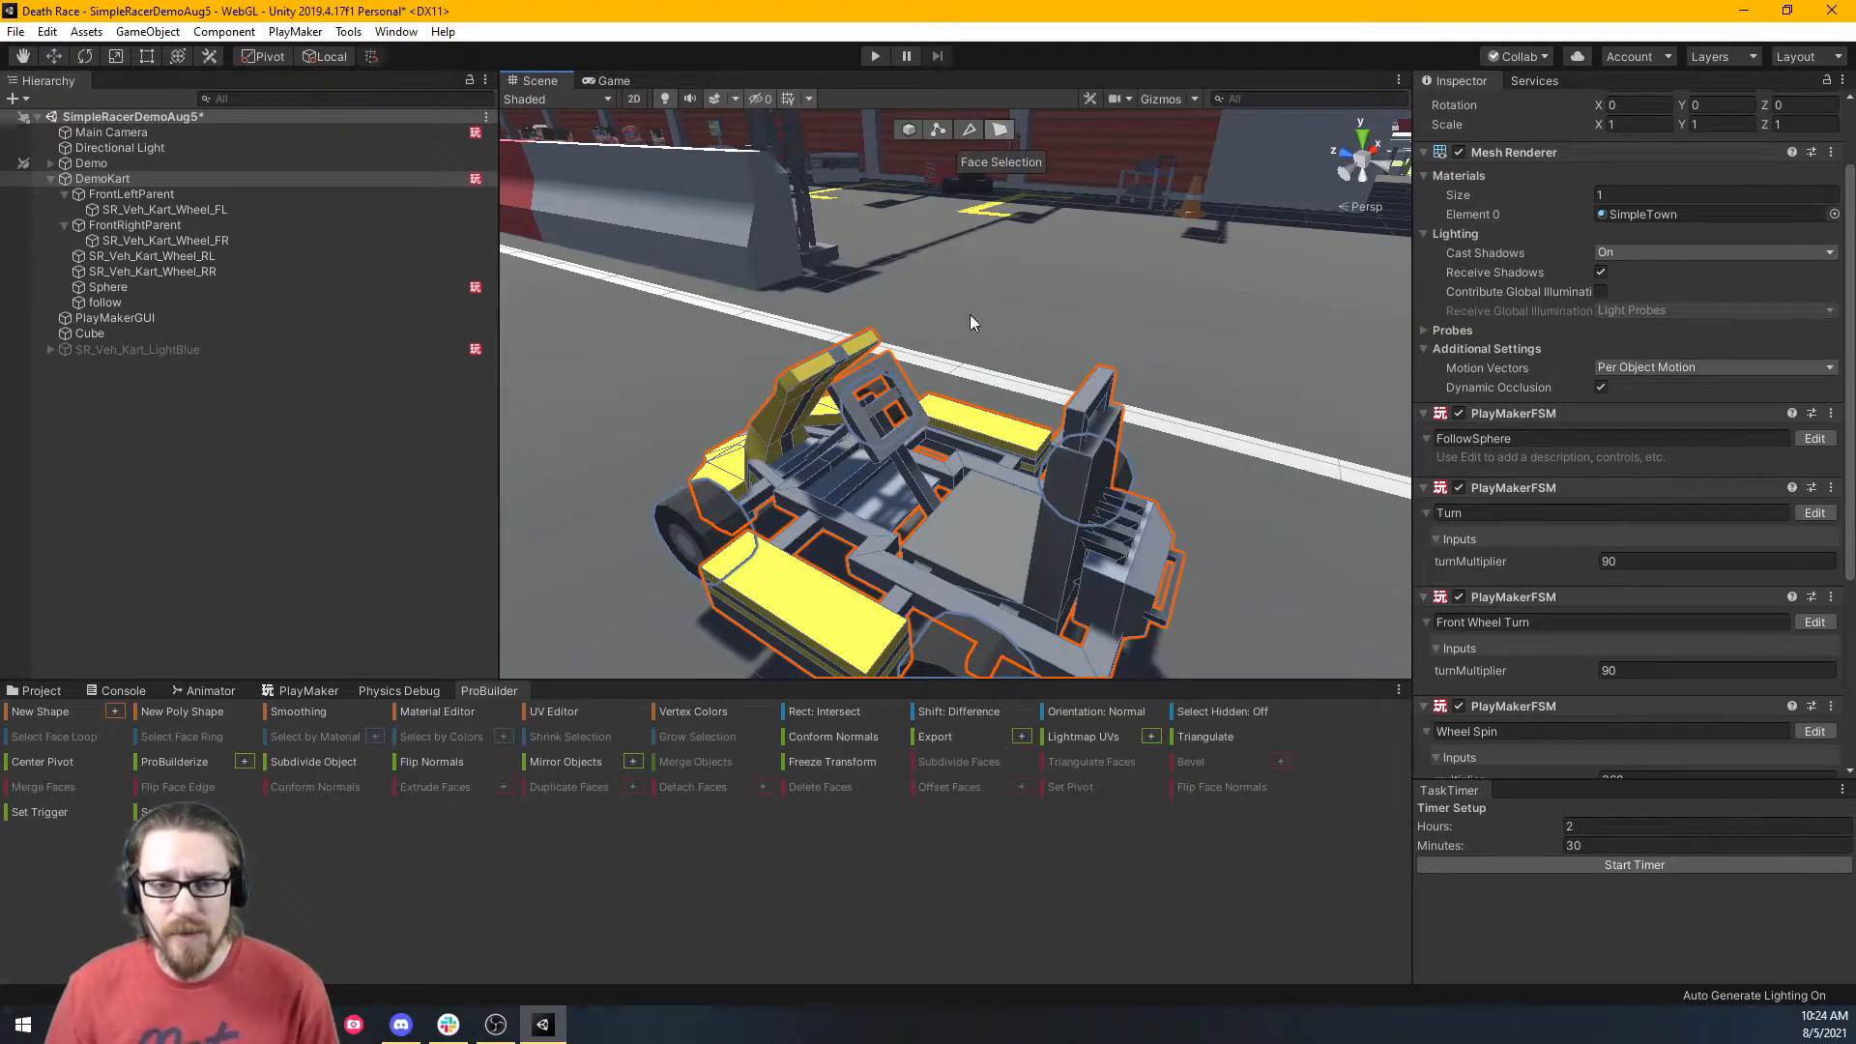
right_click_drag(894, 423, 820, 364)
key("w")
key("s")
left_click(816, 365)
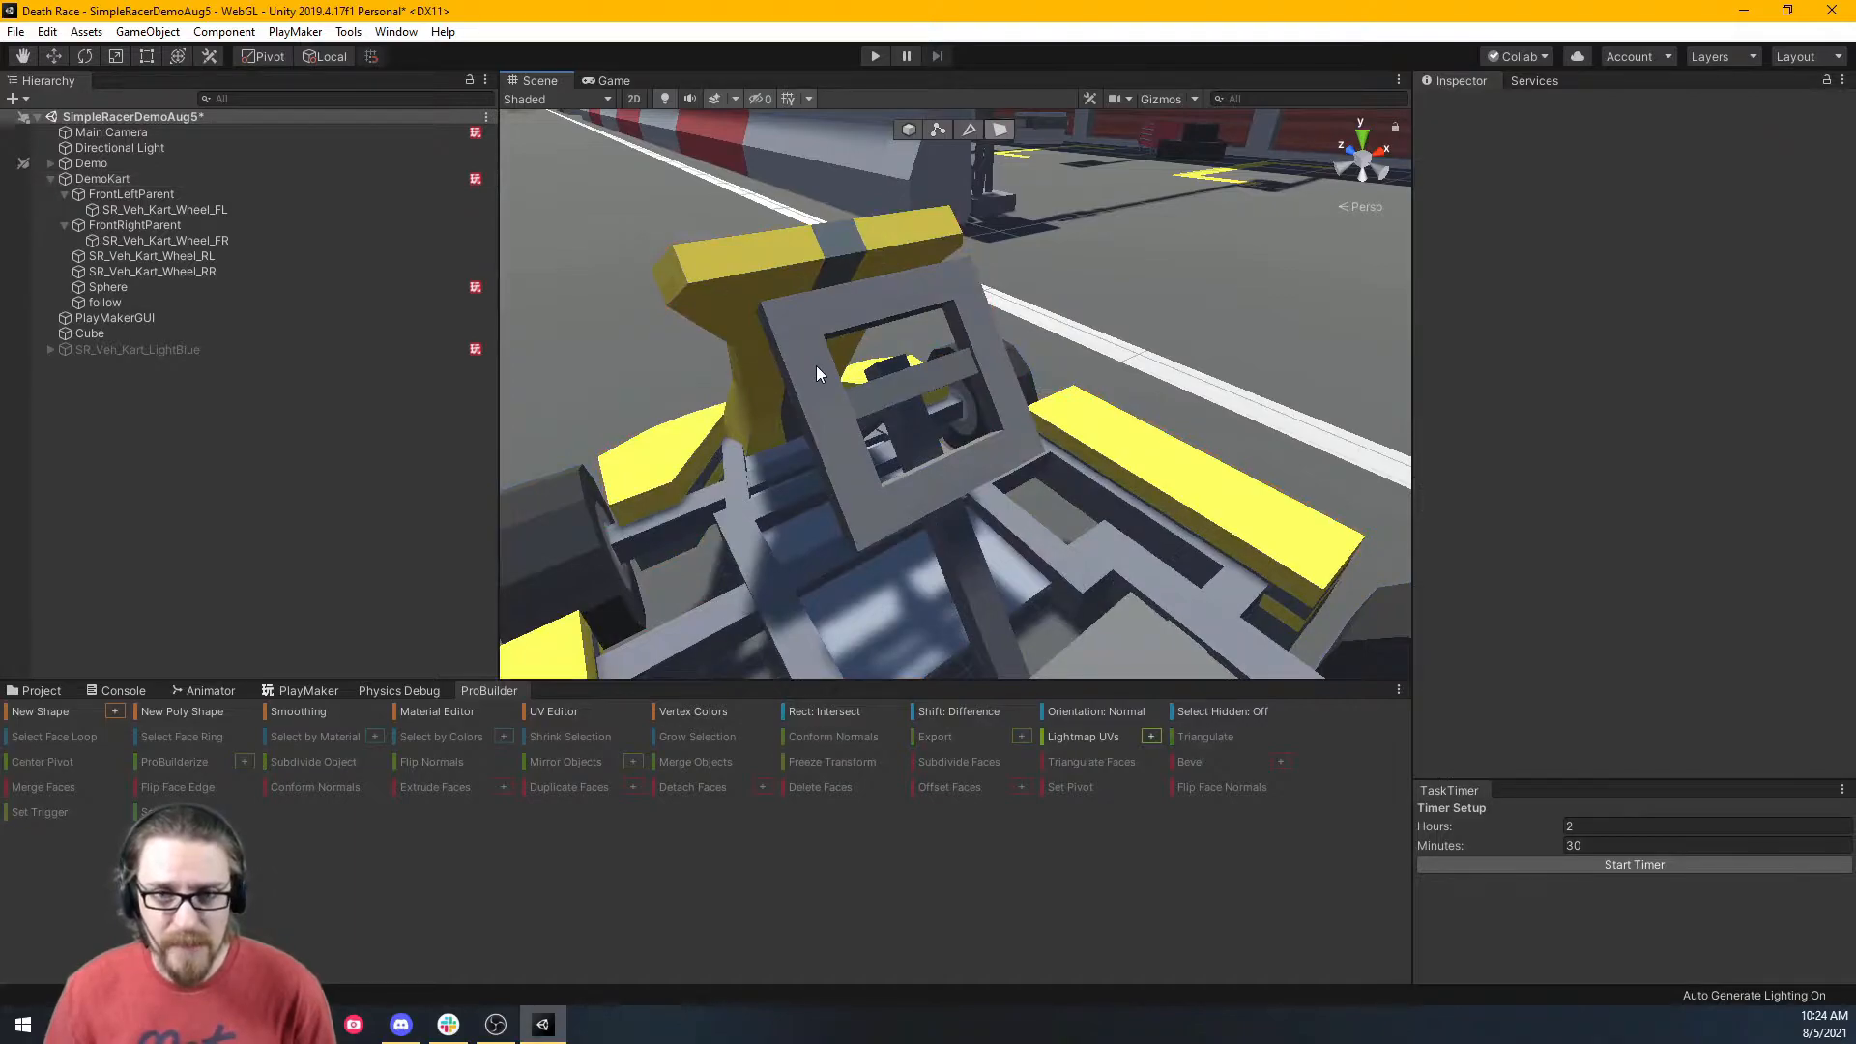
left_click(815, 365)
right_click_drag(816, 365, 856, 344)
key("w")
Add the steering frame's faces to the selection from several angles around it.
left_click(837, 305, "shift")
left_click(1049, 488, "shift")
left_click(966, 574, "shift")
right_click_drag(967, 572, 658, 111)
key("d")
left_click(767, 449, "shift")
right_click_drag(944, 593, 597, 584)
key("s")
key("d")
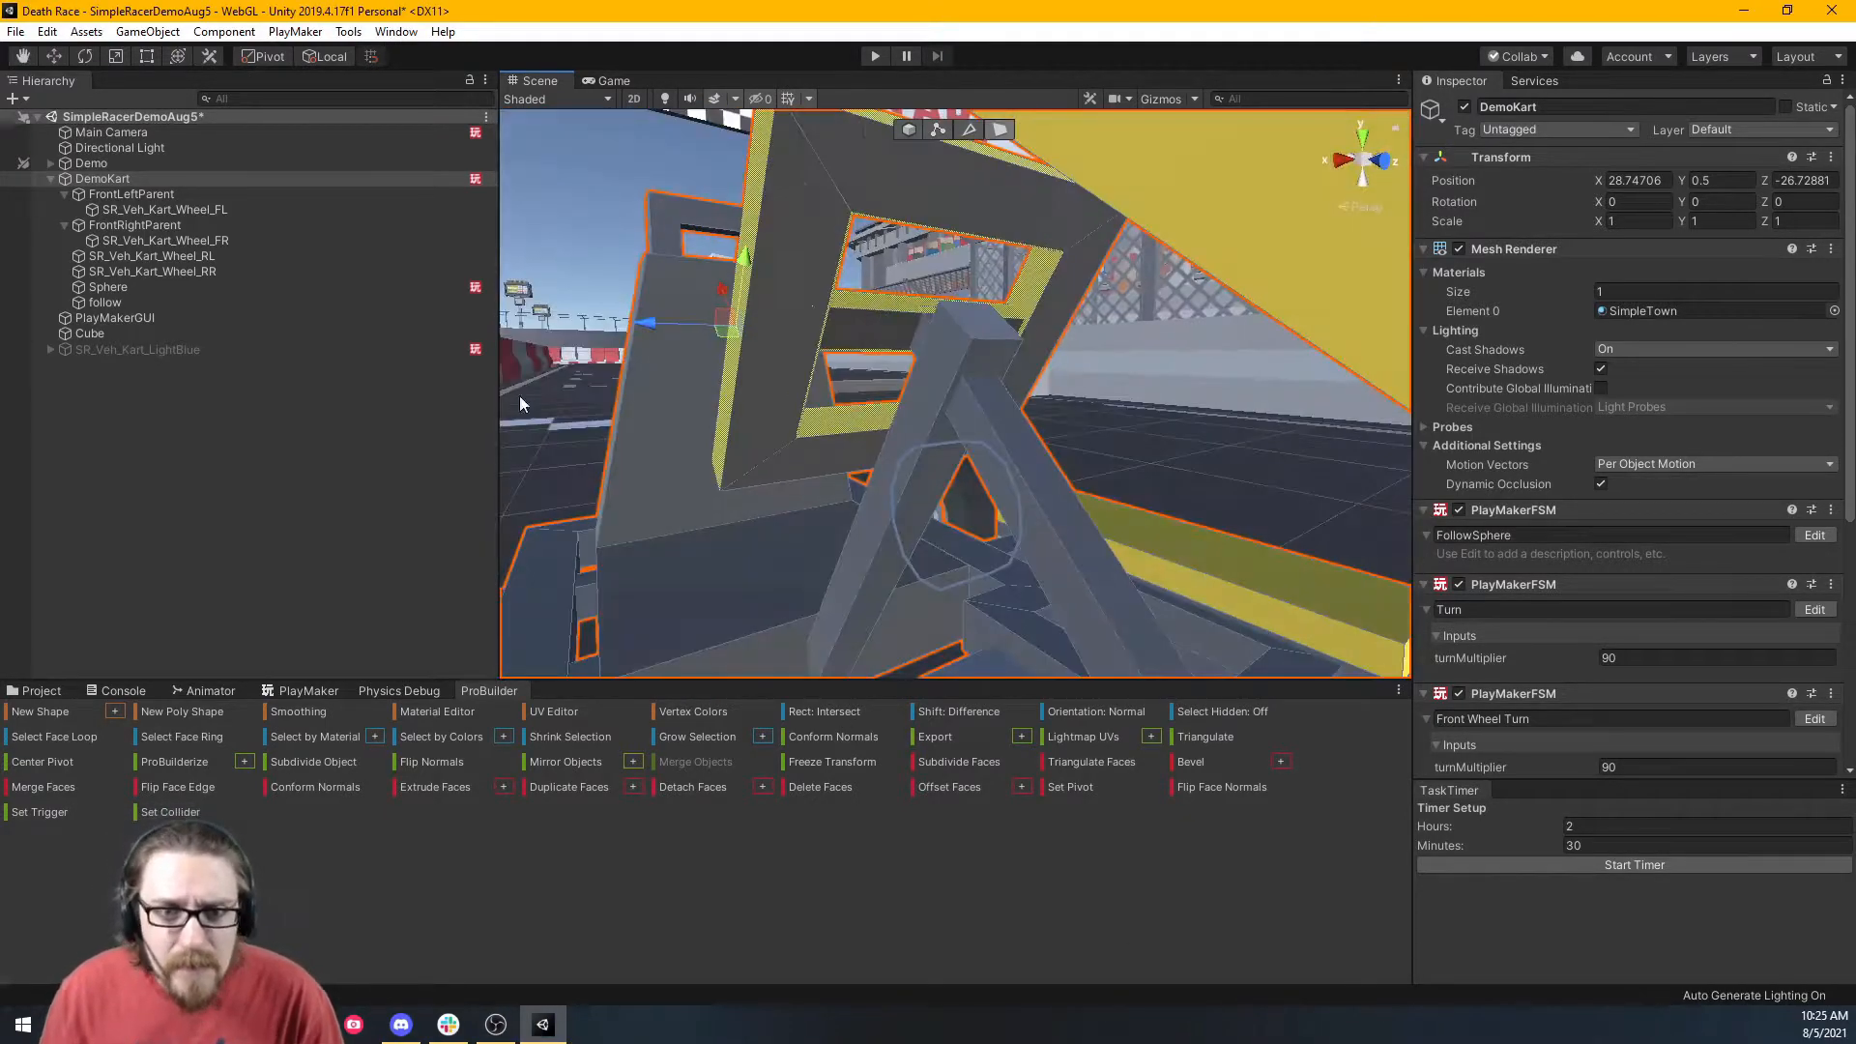
left_click(966, 251, "shift")
mouse_move(870, 425)
right_mouse_down()
mouse_move(499, 450)
mouse_move(684, 310)
mouse_move(1070, 206)
mouse_move(878, 428)
right_mouse_up()
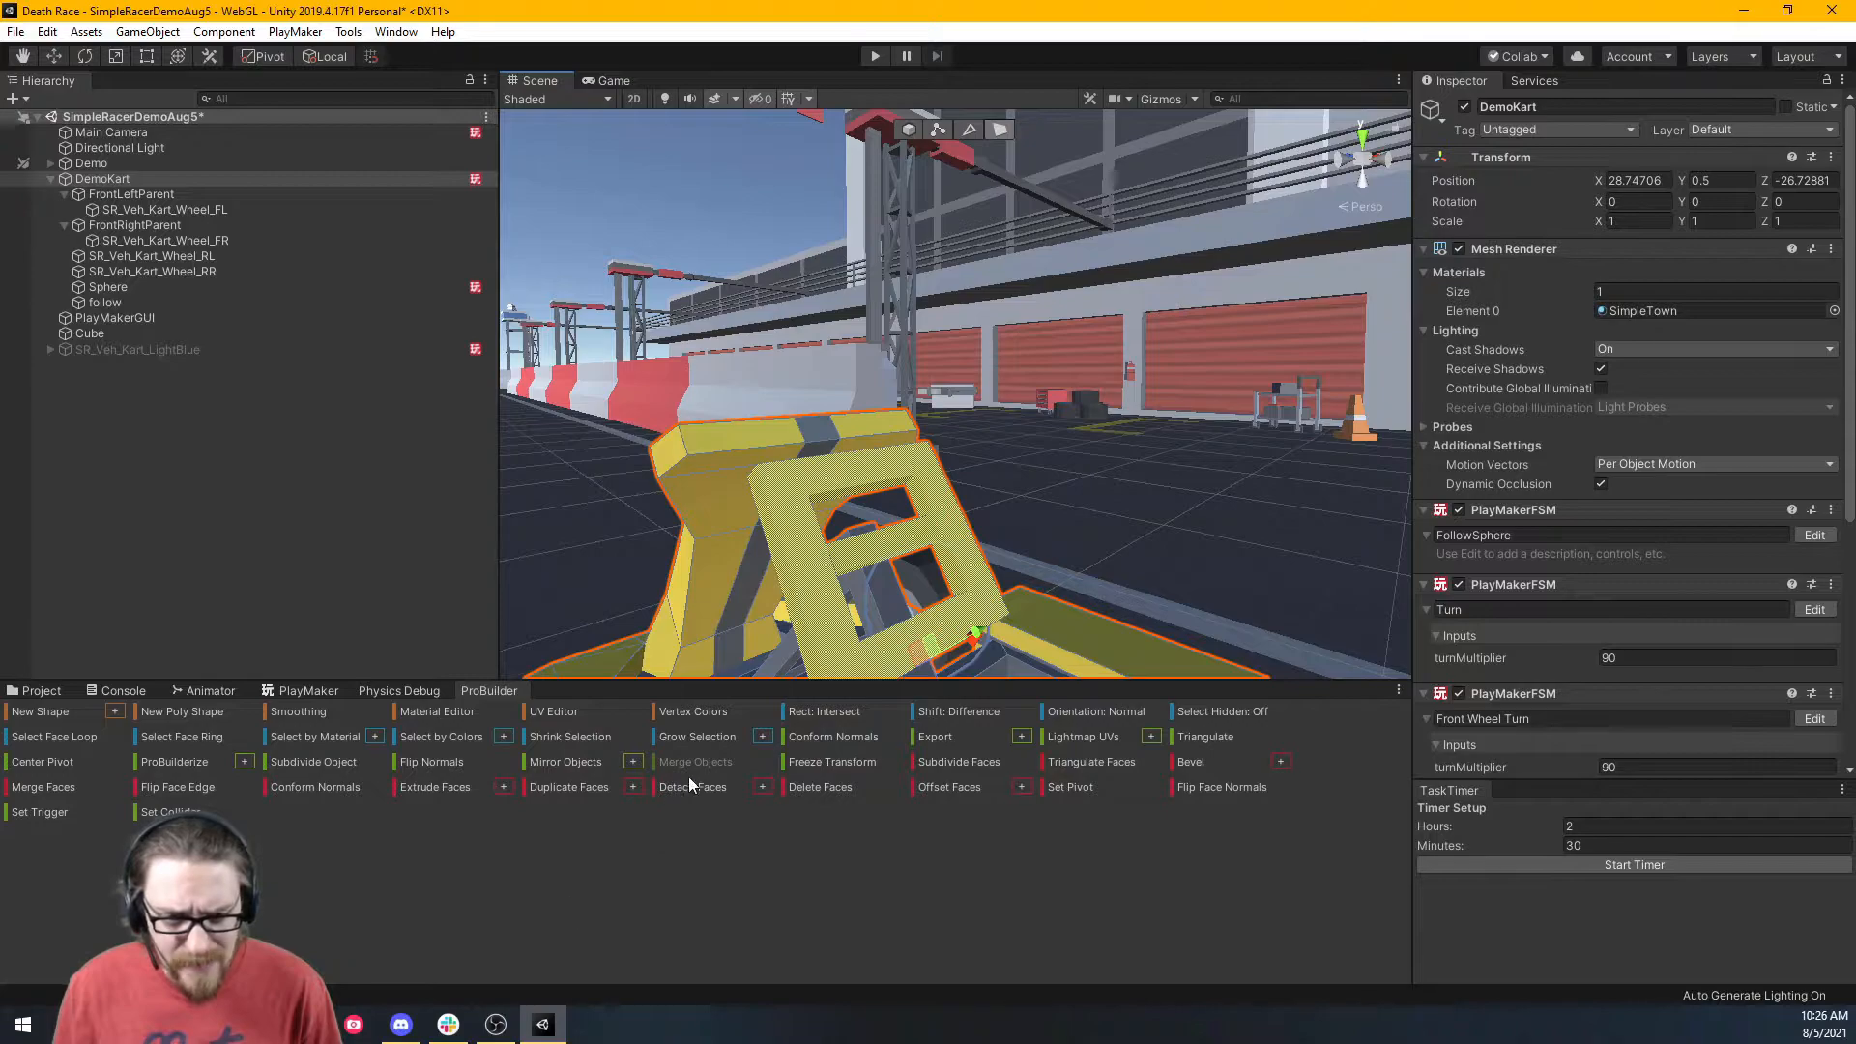
Detach the selected steering frame faces into a separate GameObject.
left_click(761, 788)
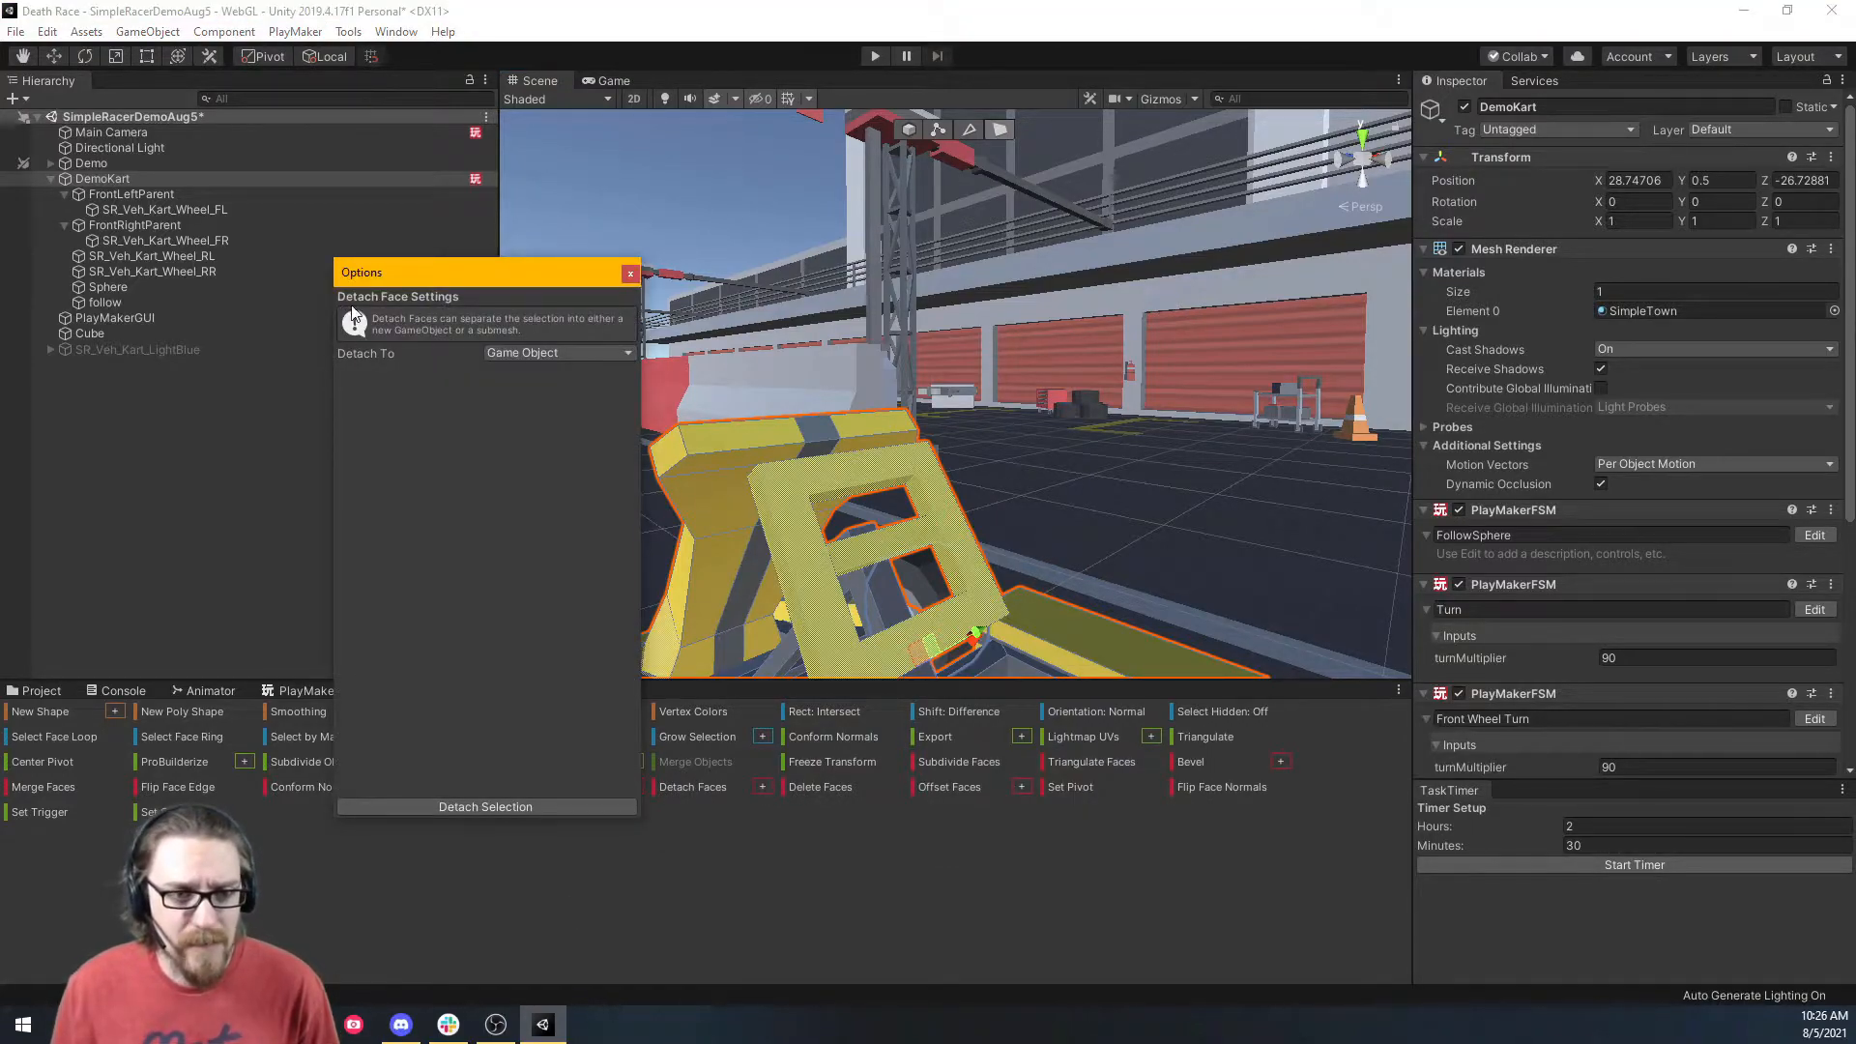
left_click(532, 352)
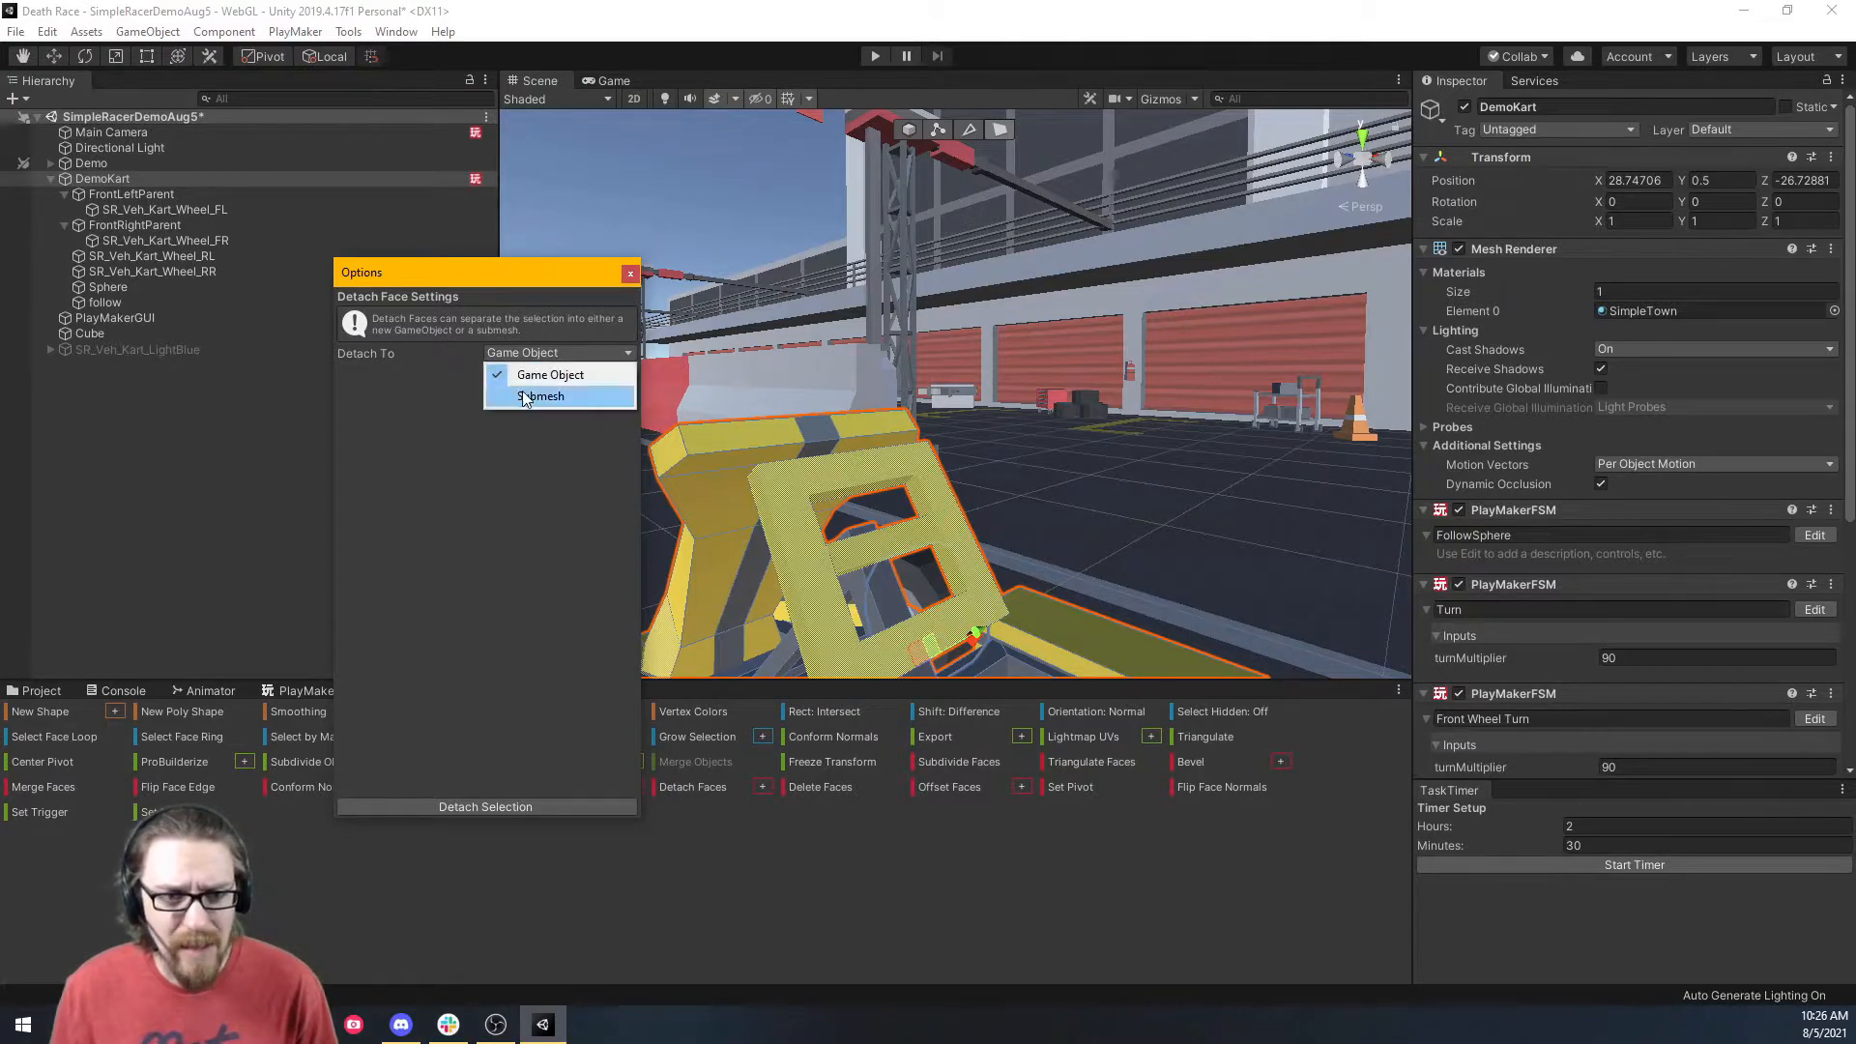
left_click(444, 389)
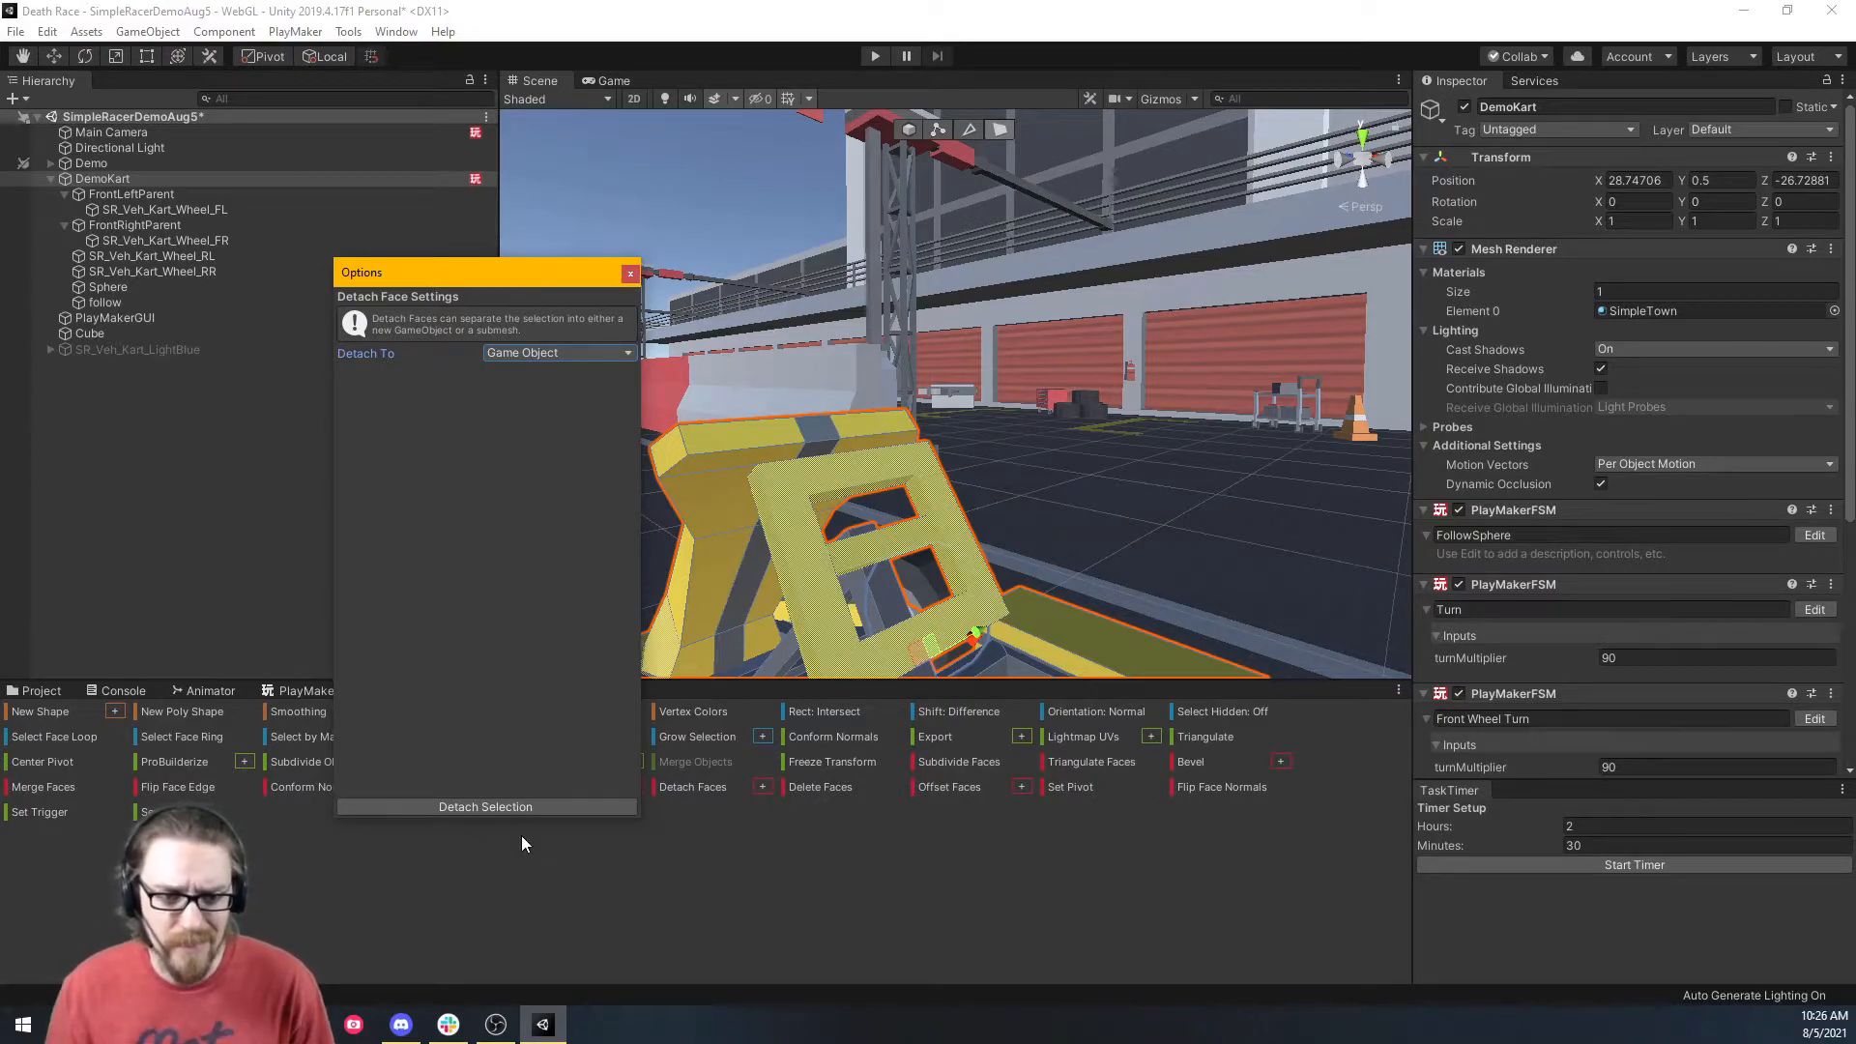
left_click(510, 806)
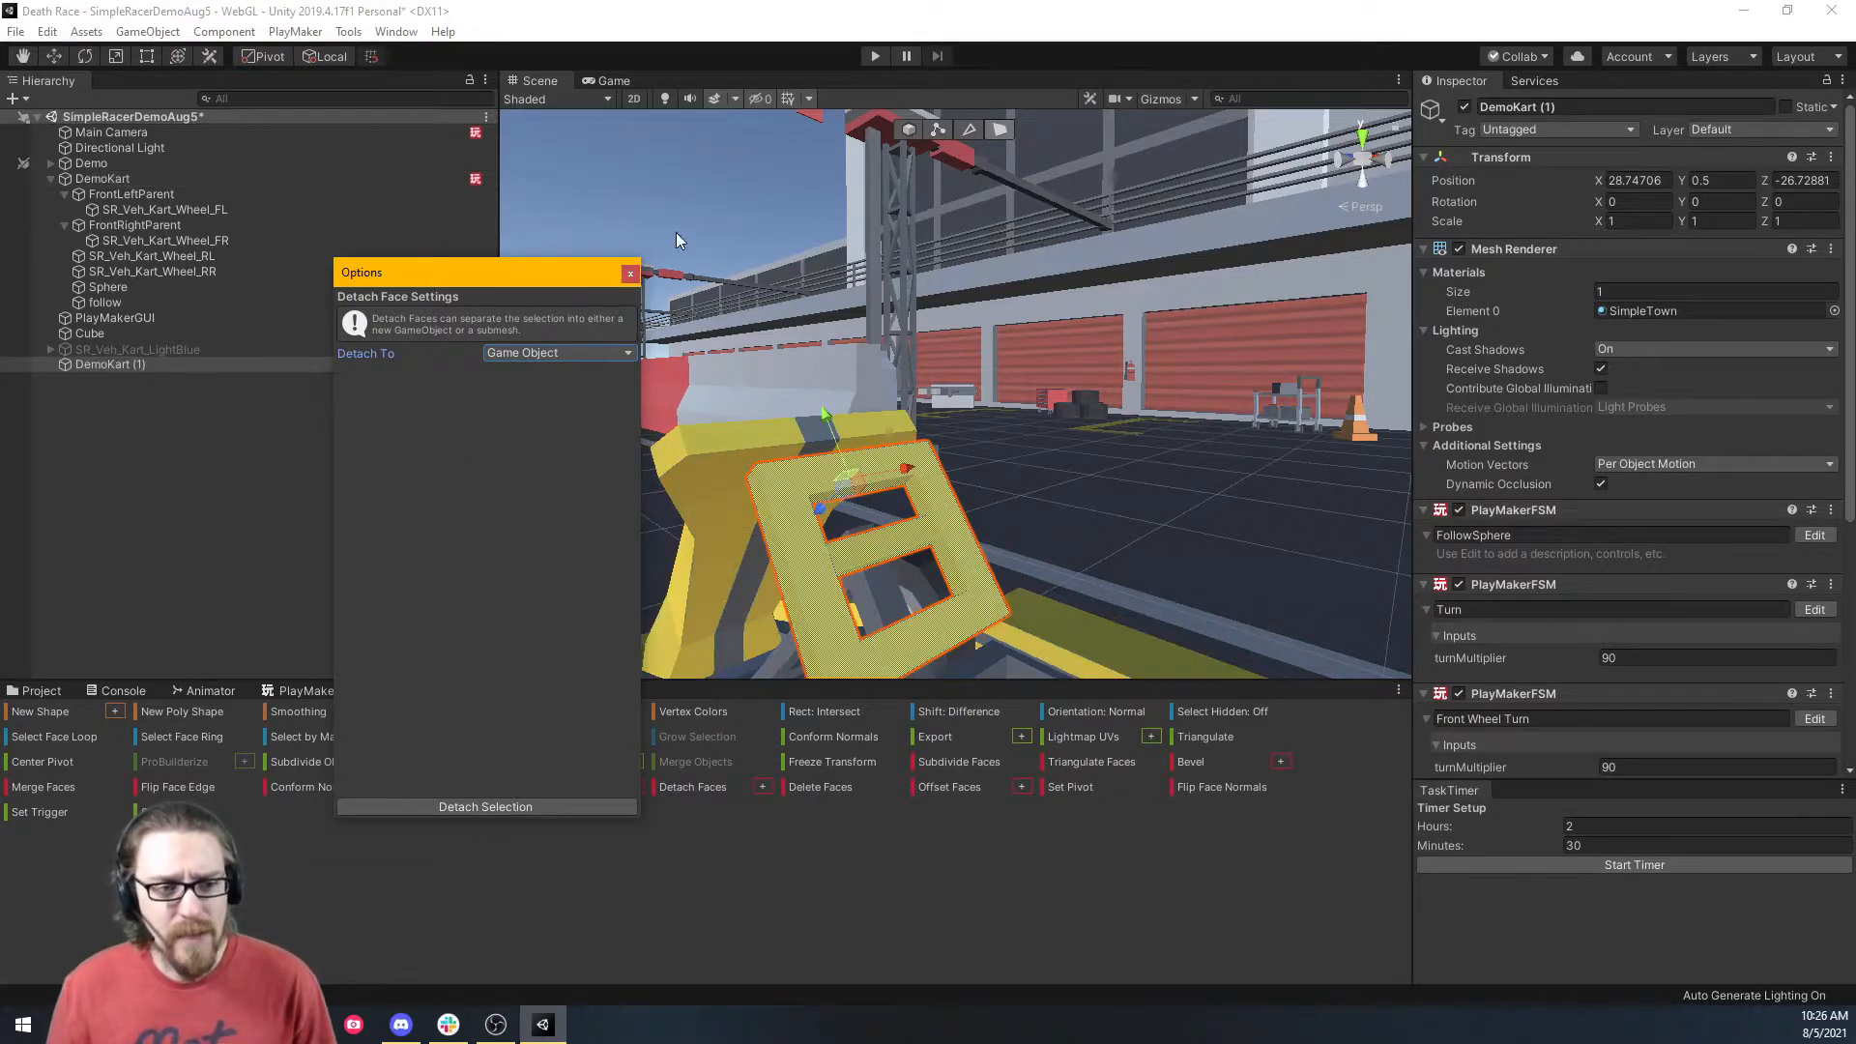
left_click(628, 275)
Rename the new DemoKart (1) object to SteeringWheel.
left_click(228, 366)
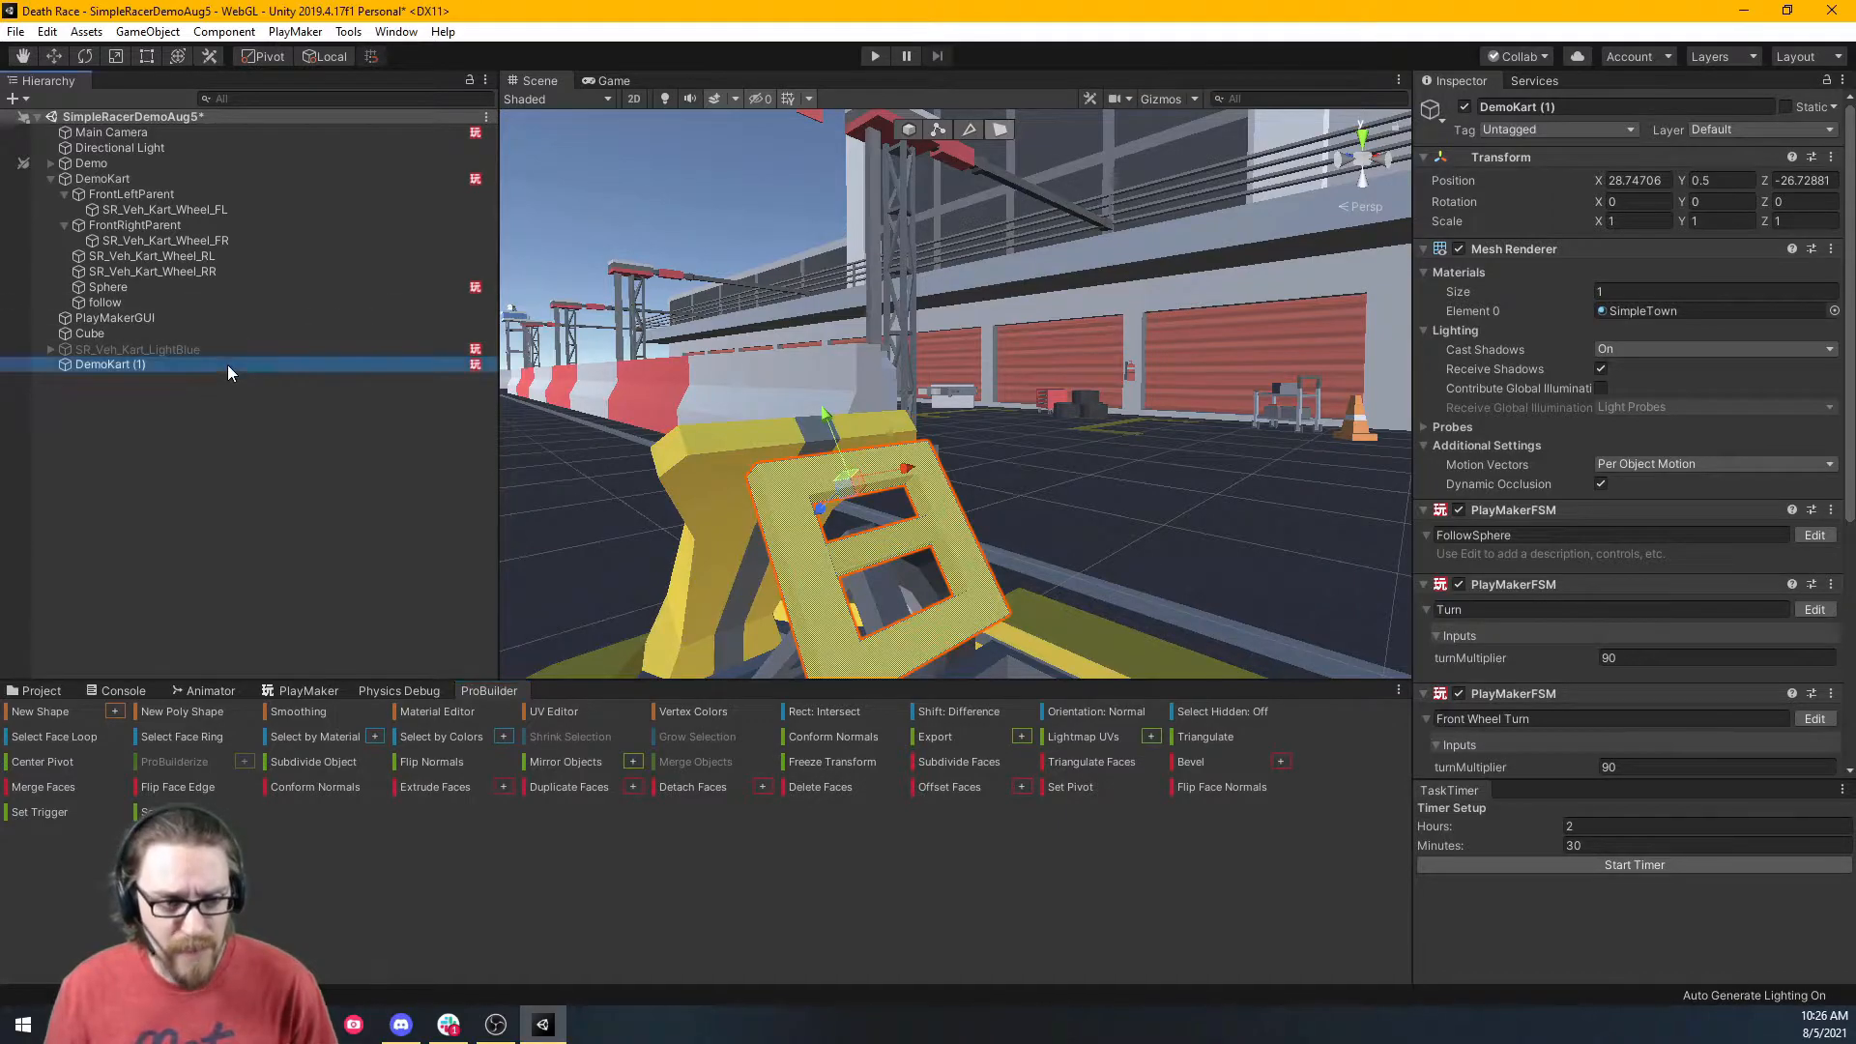
key("F2")
type("Ste")
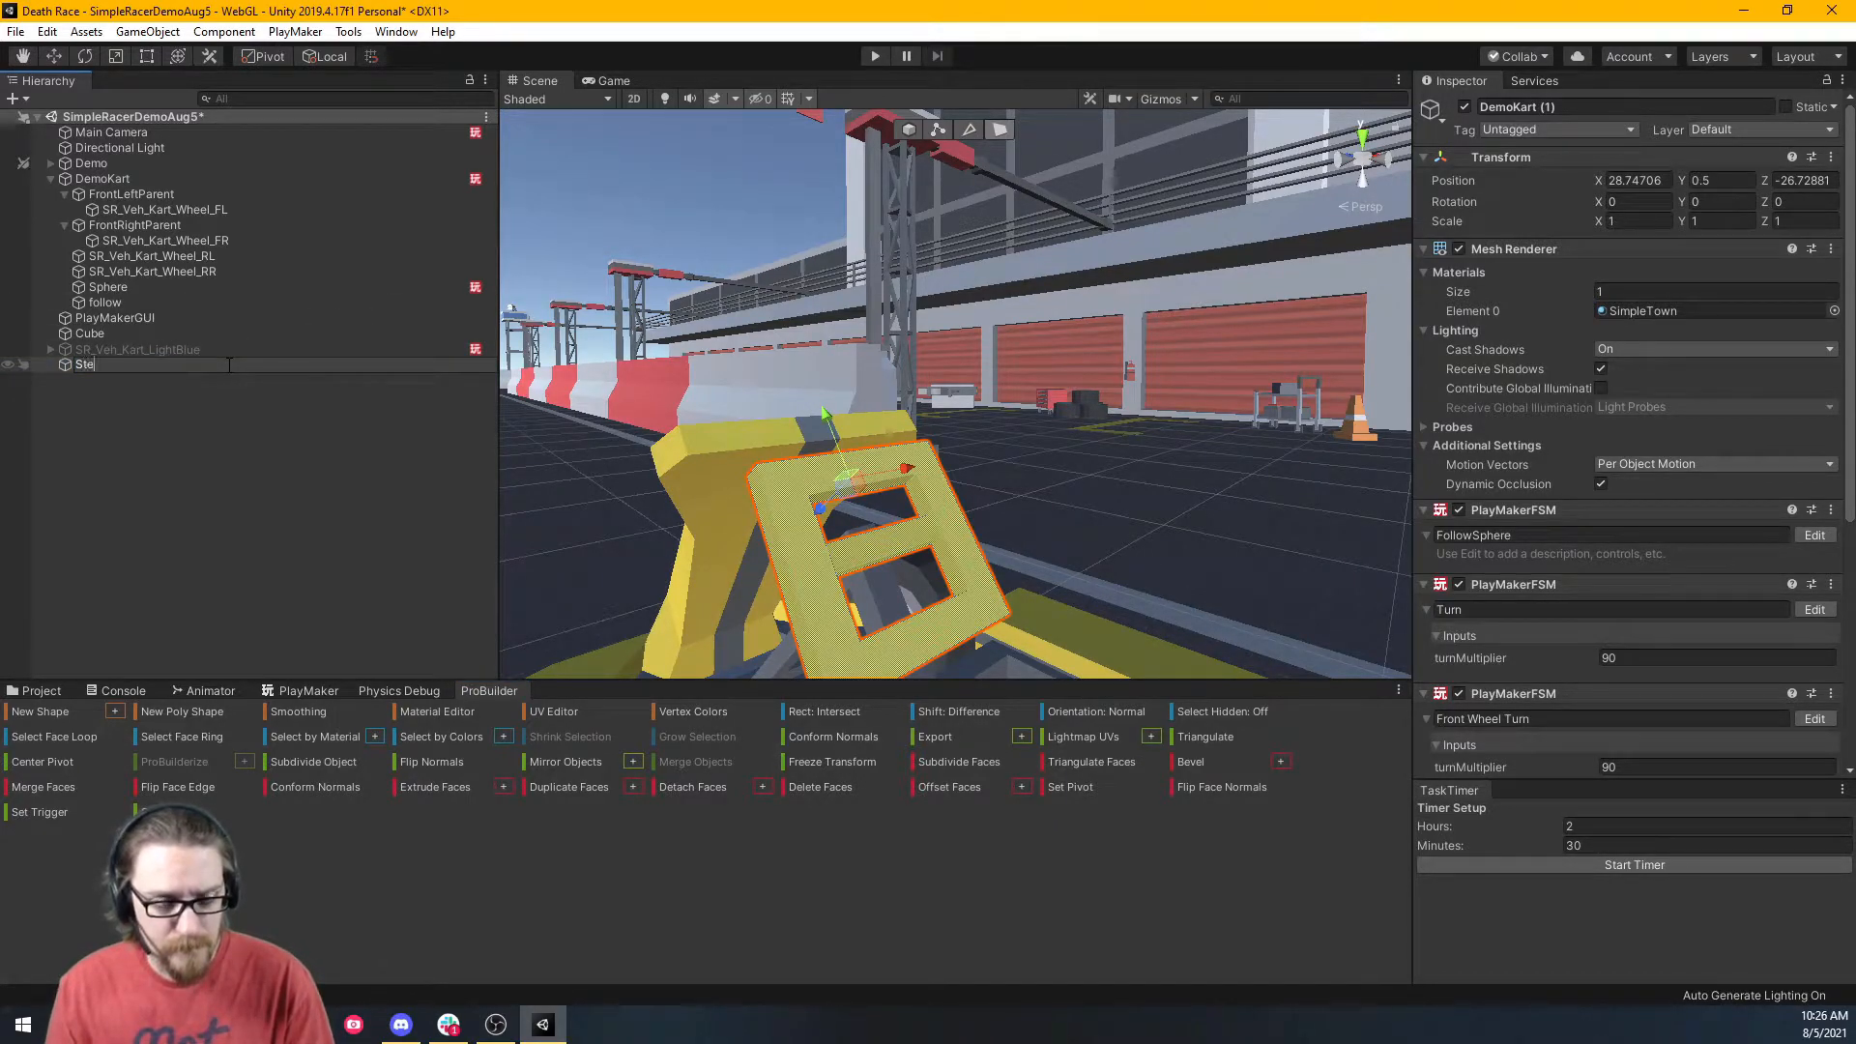
type("eringWheel")
key("Return")
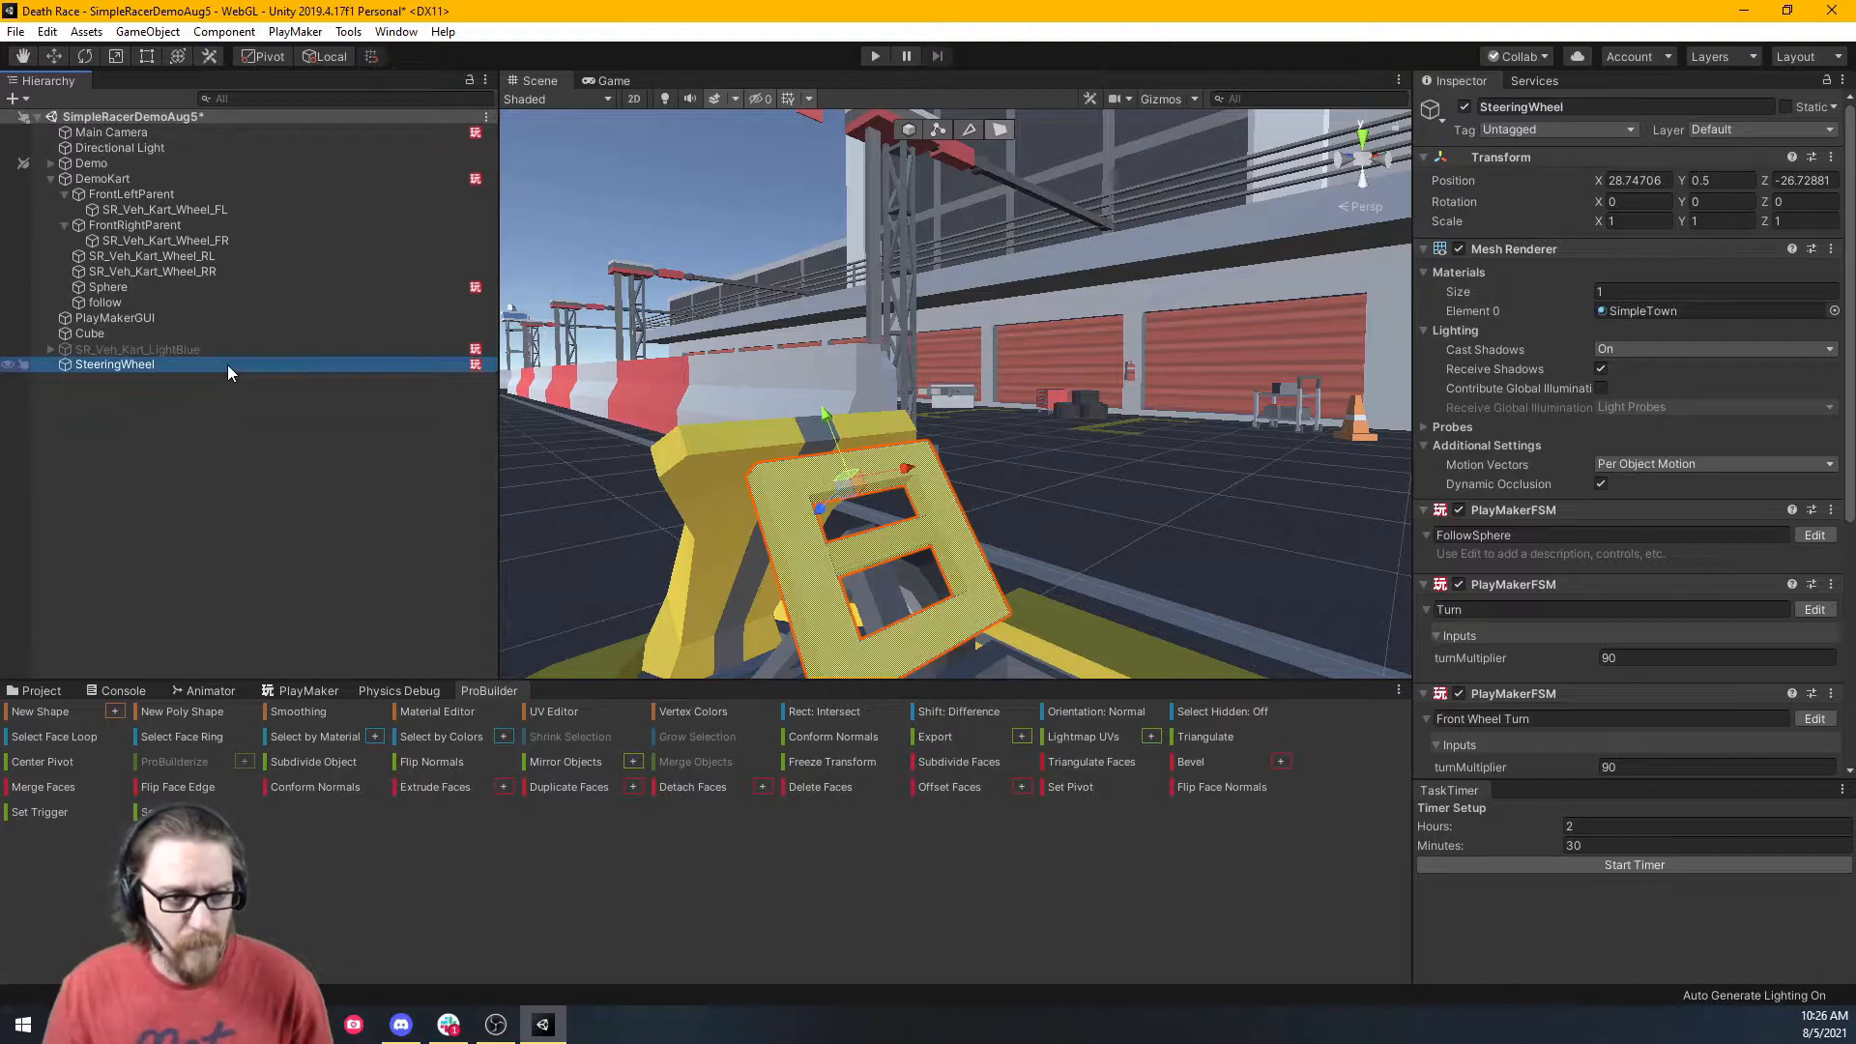
Drag SteeringWheel onto DemoKart in the Hierarchy and turn the view toward the garages.
left_click_drag(228, 364, 124, 181)
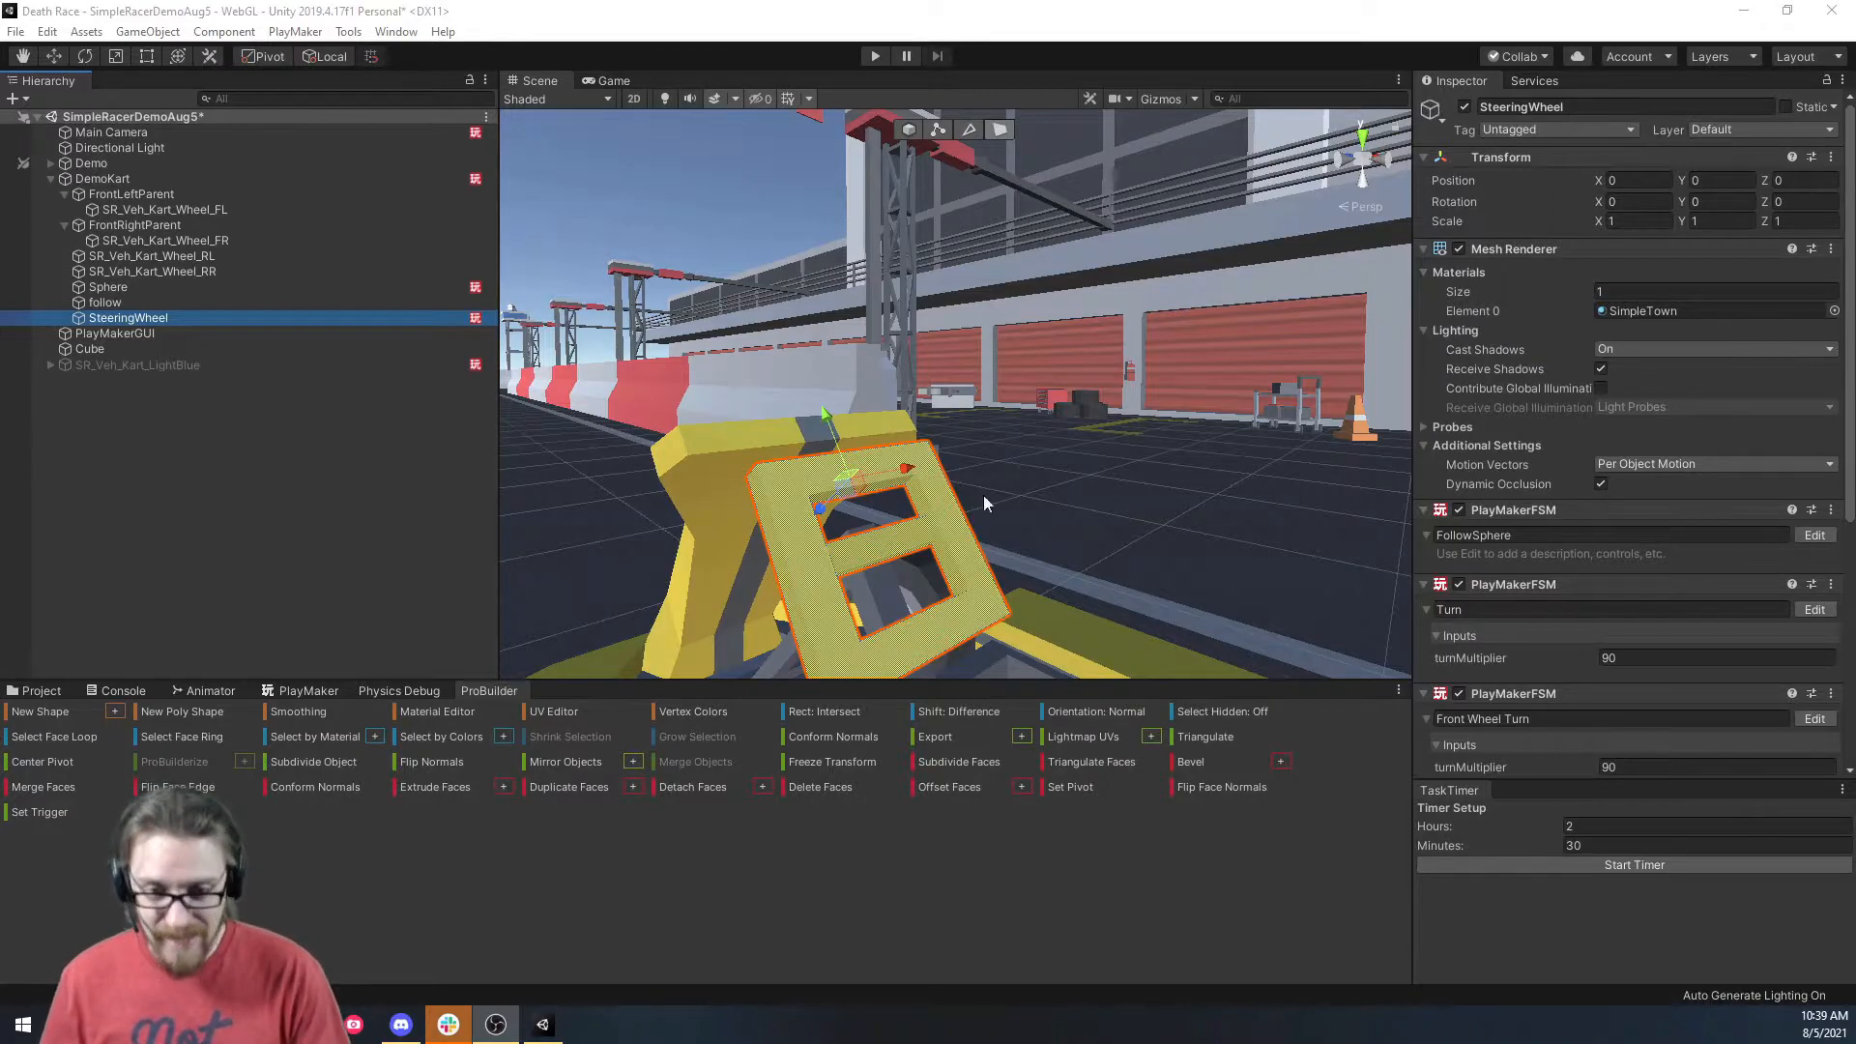
right_click_drag(940, 419, 1185, 342)
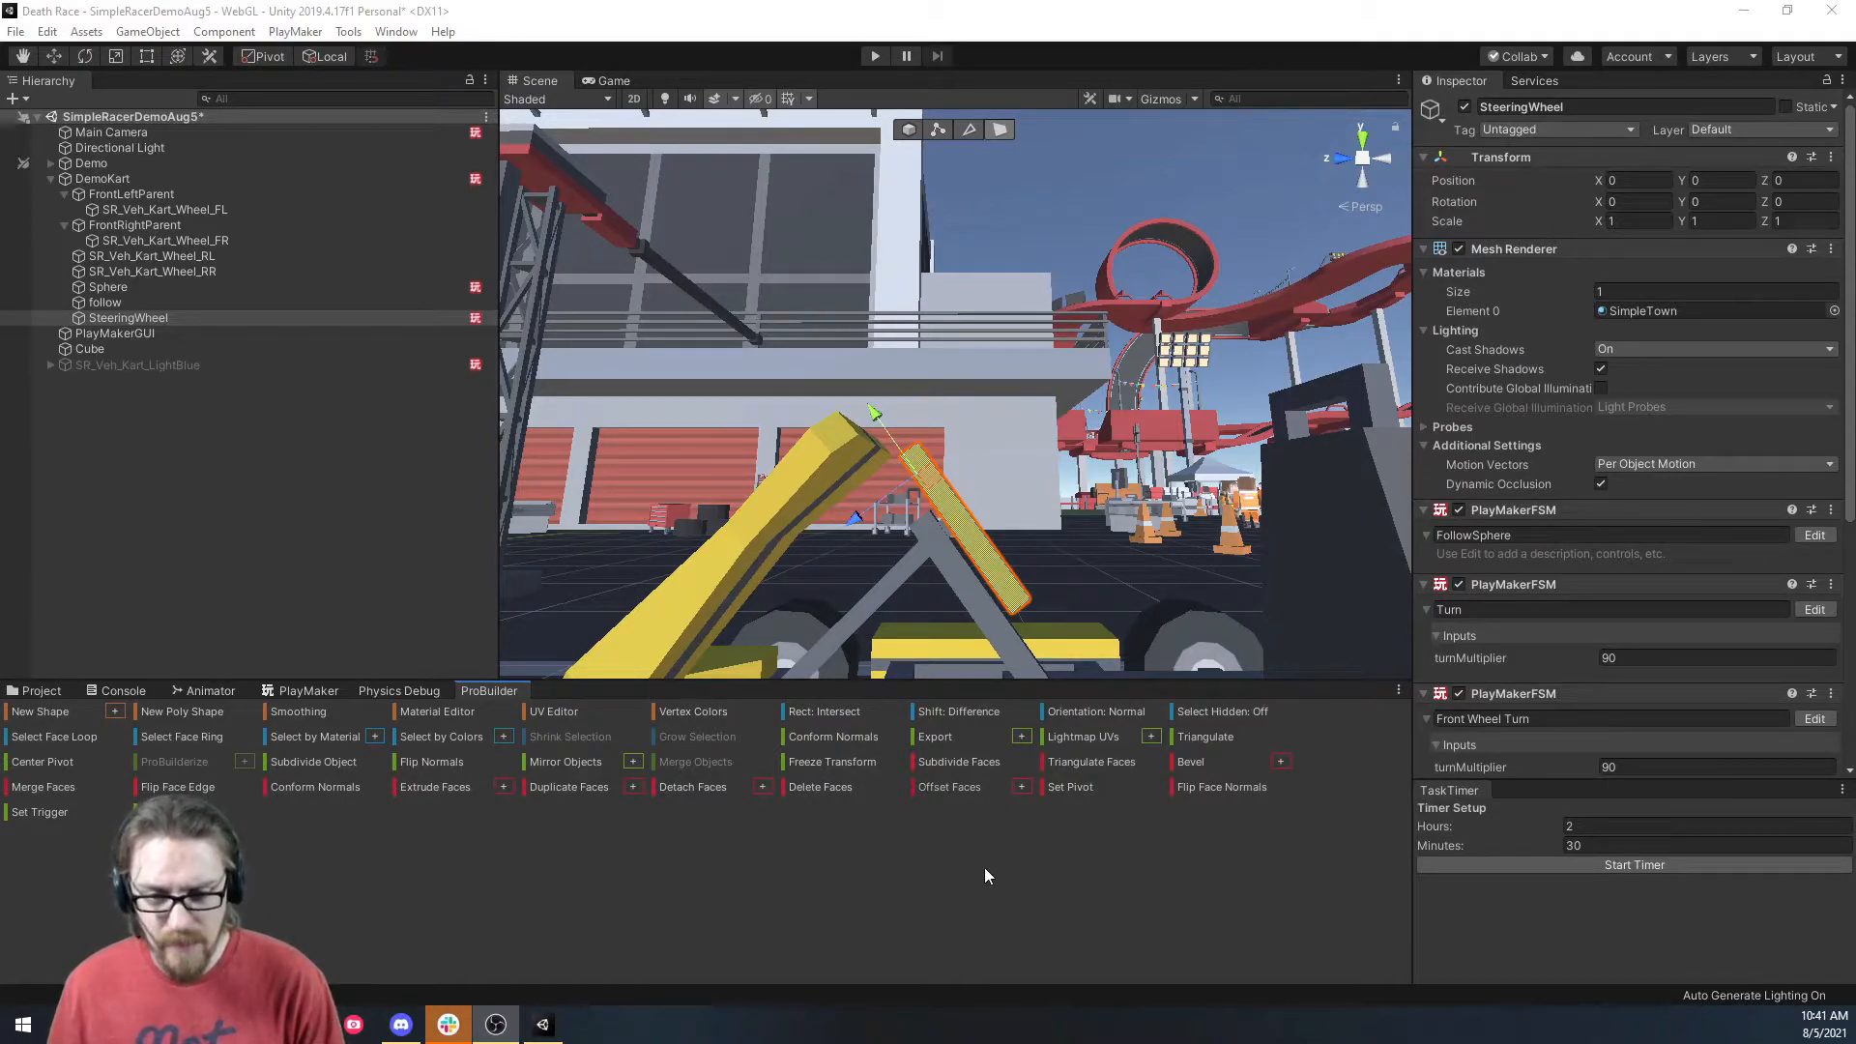
Set the steering wheel's pivot and centre it on the wheel mesh.
left_click(1076, 788)
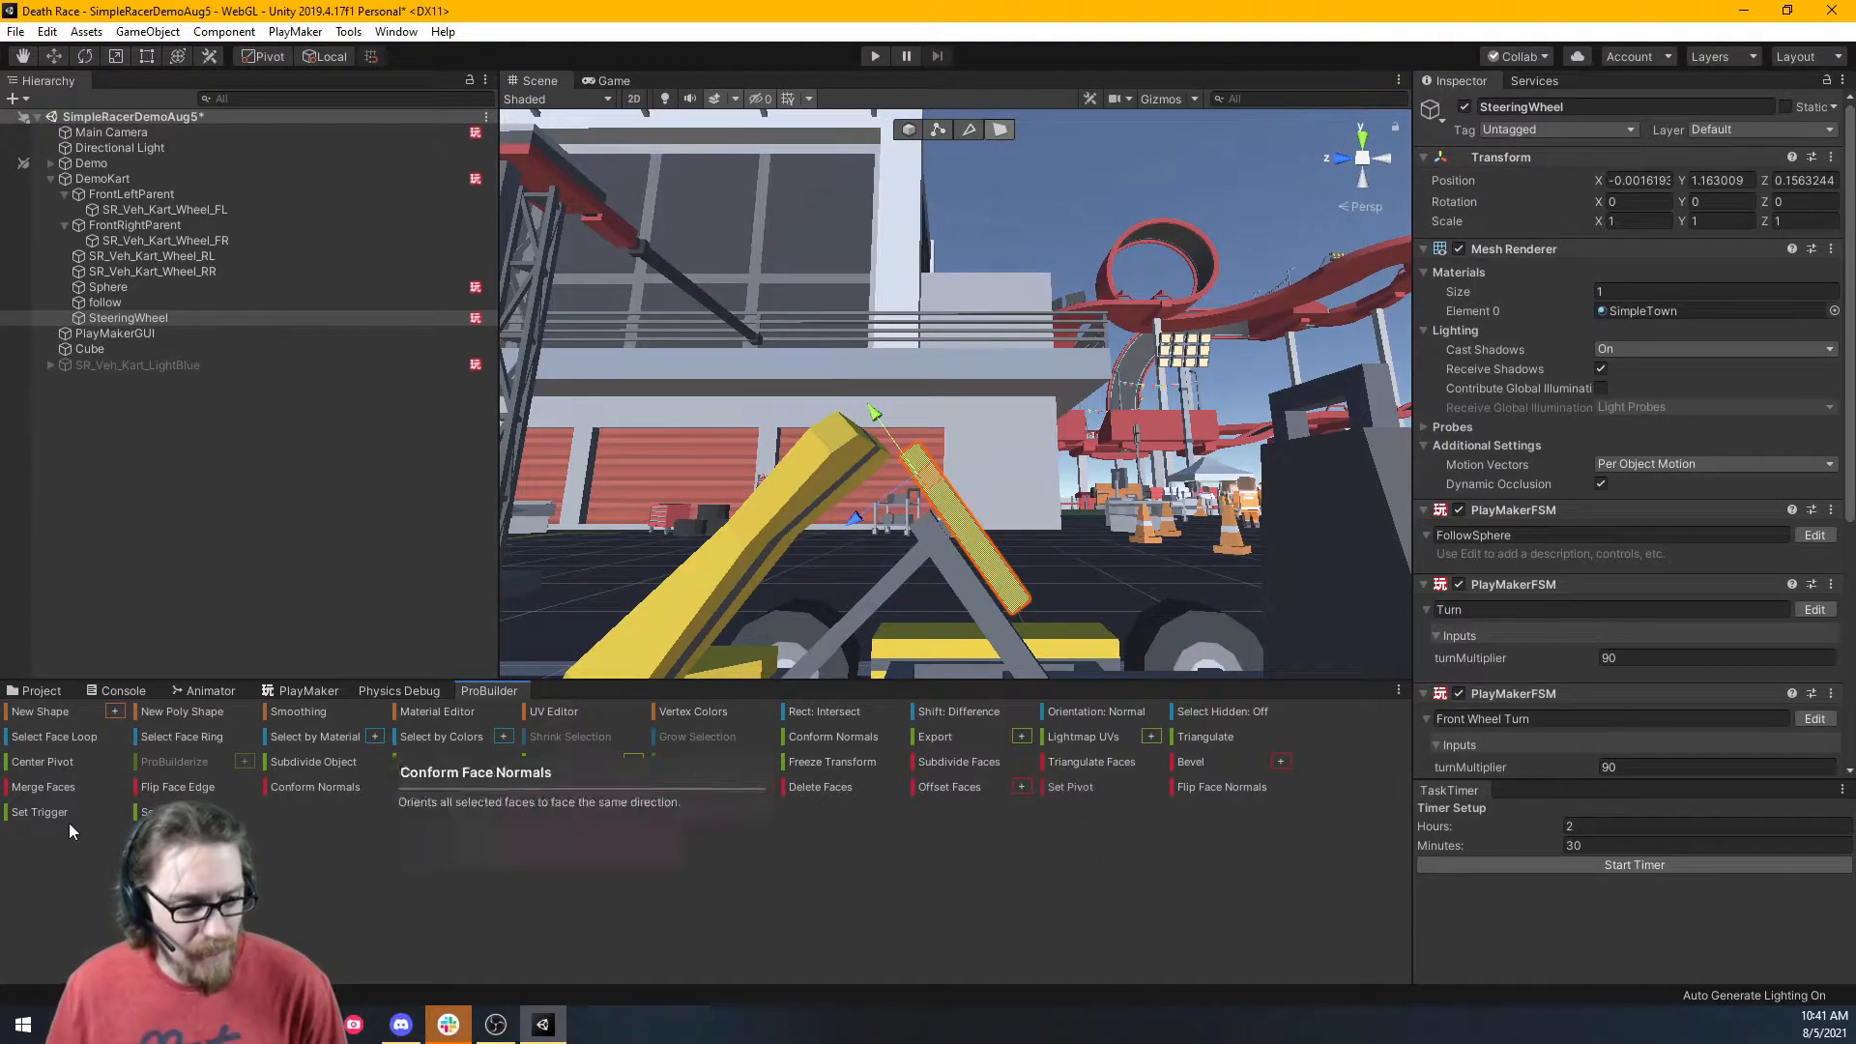
left_click(36, 764)
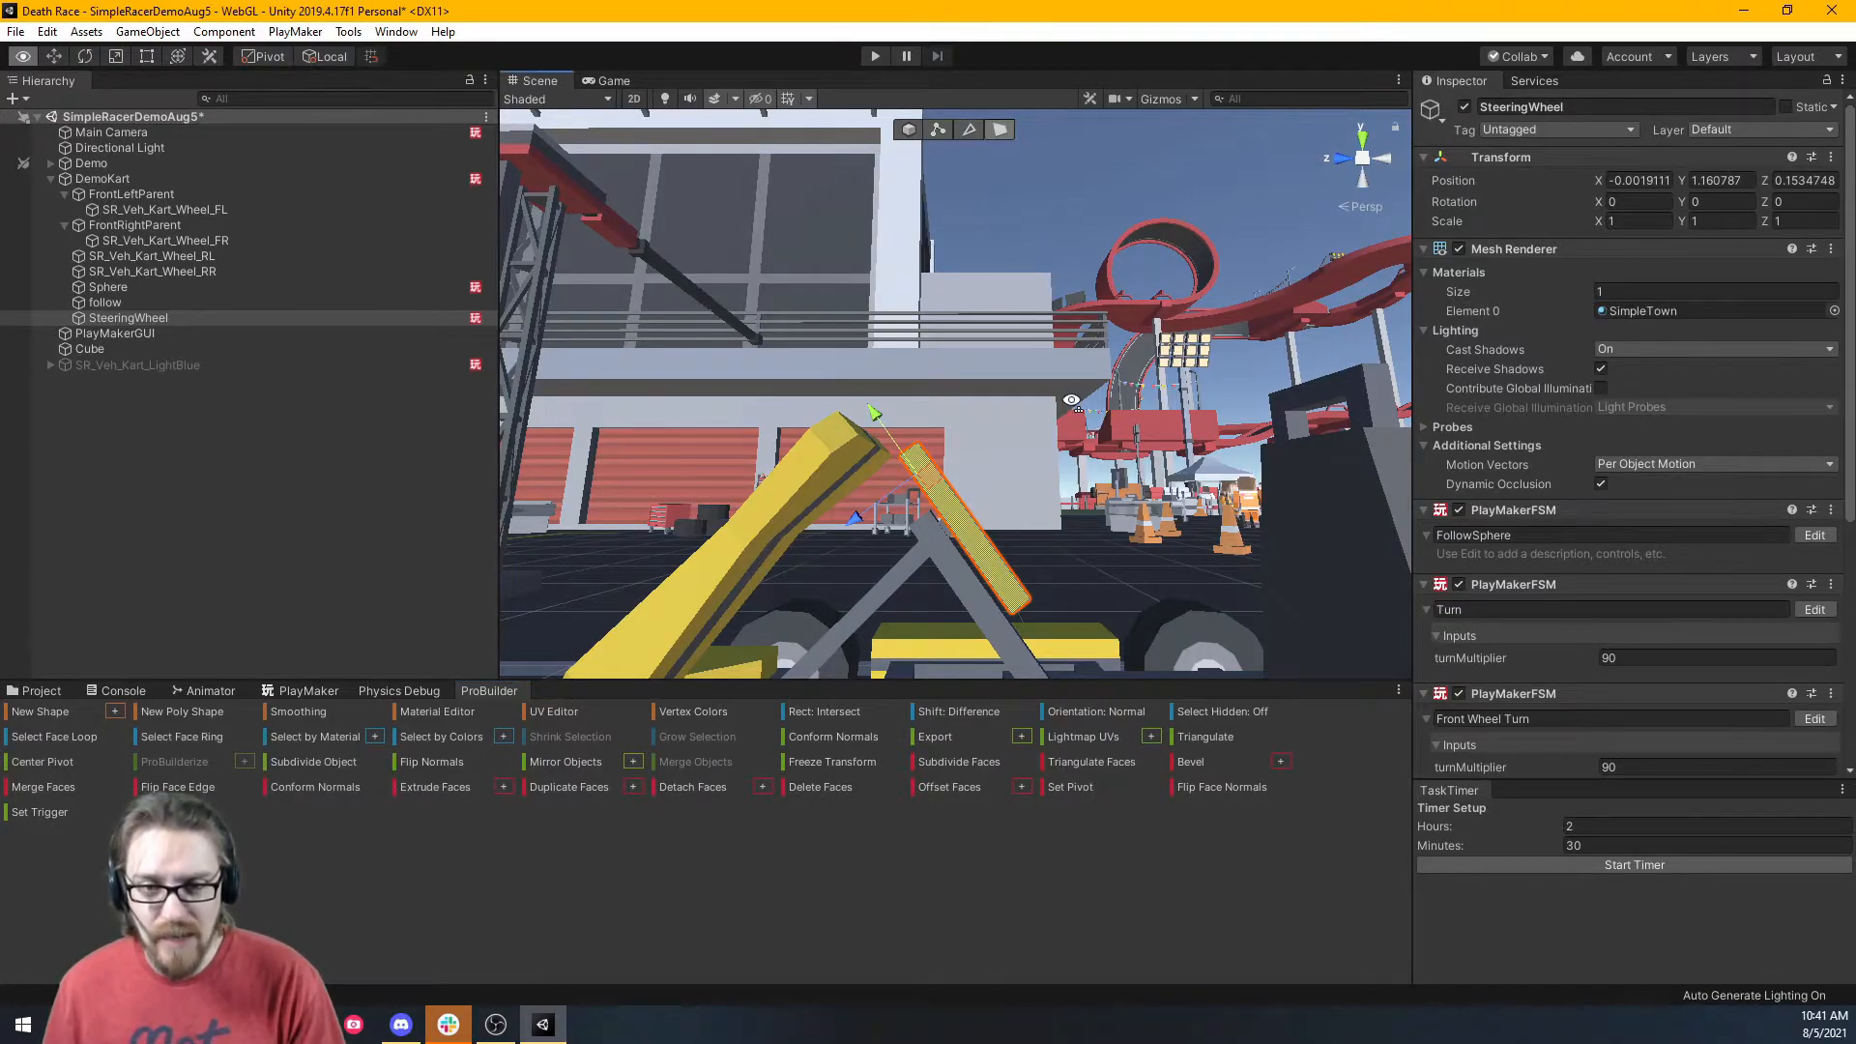
left_click_drag(1073, 408, 1025, 446, "alt")
right_click_drag(1025, 445, 846, 443)
key("w")
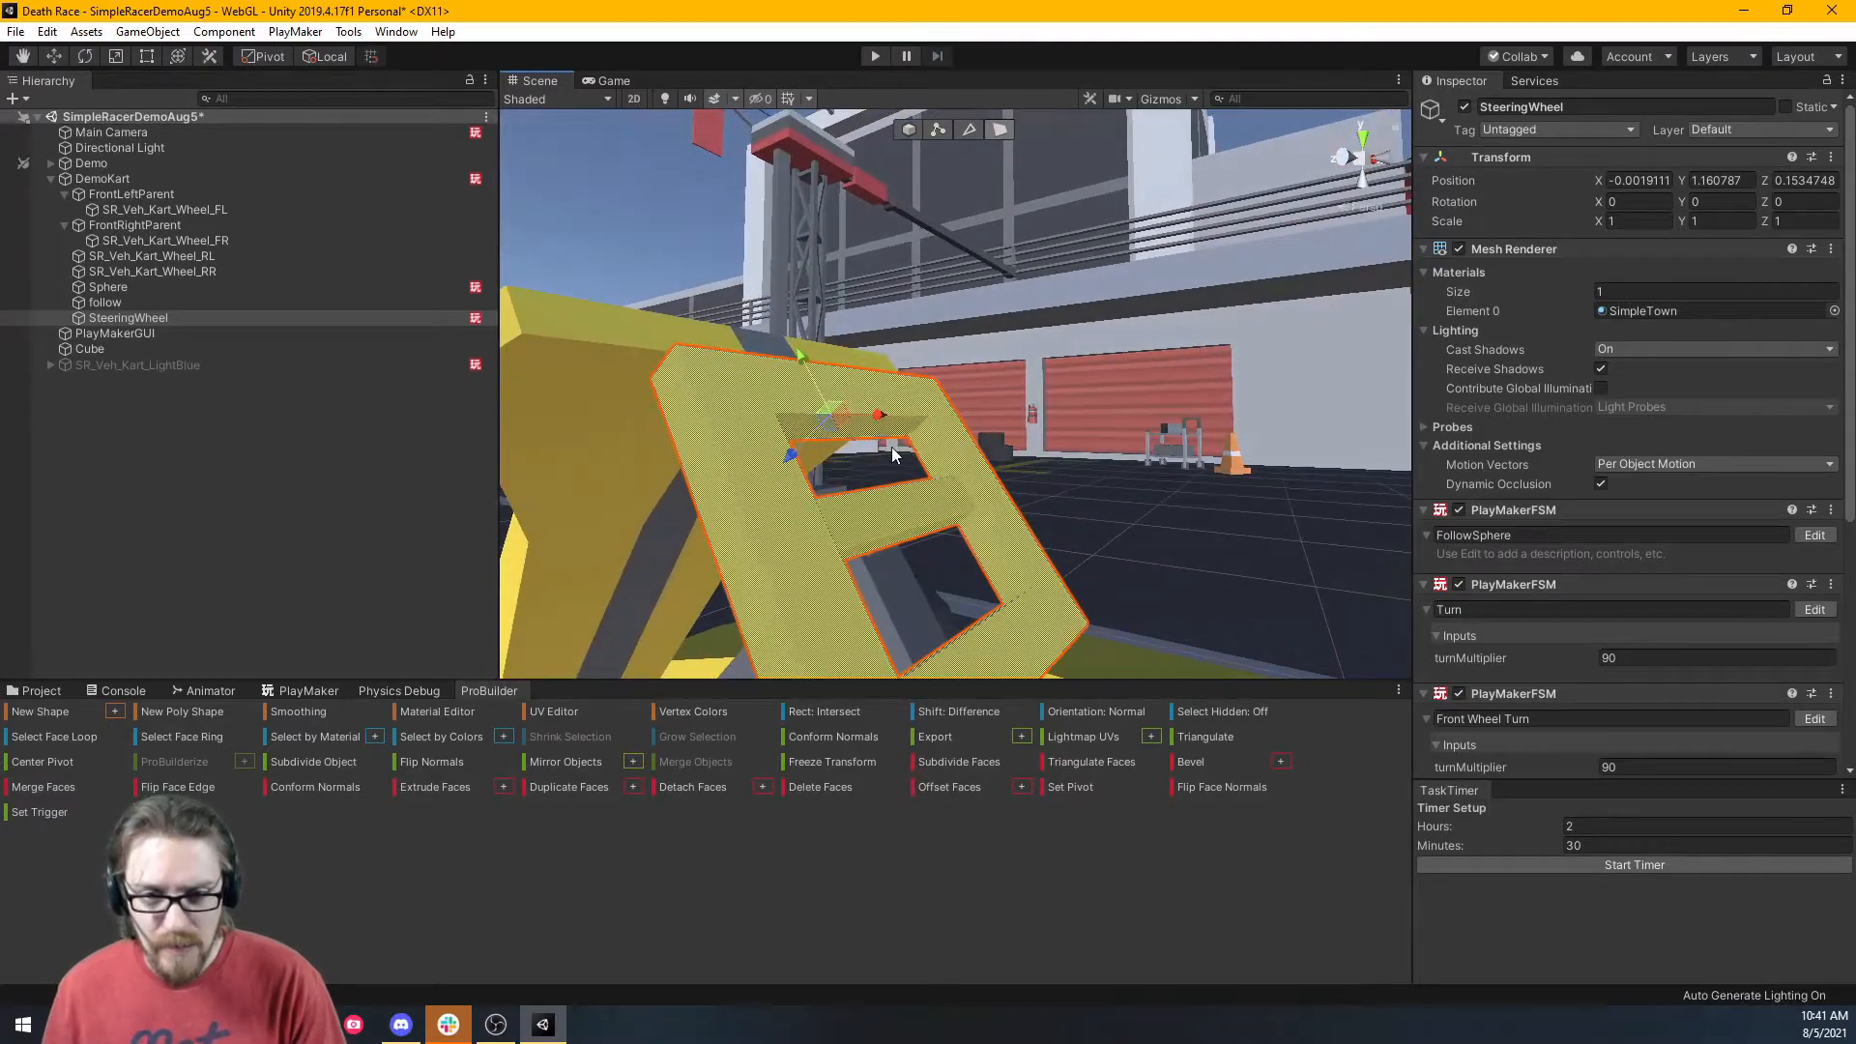
Switch to vertex mode and clear the vertex selection on the steering wheel.
left_click(937, 130)
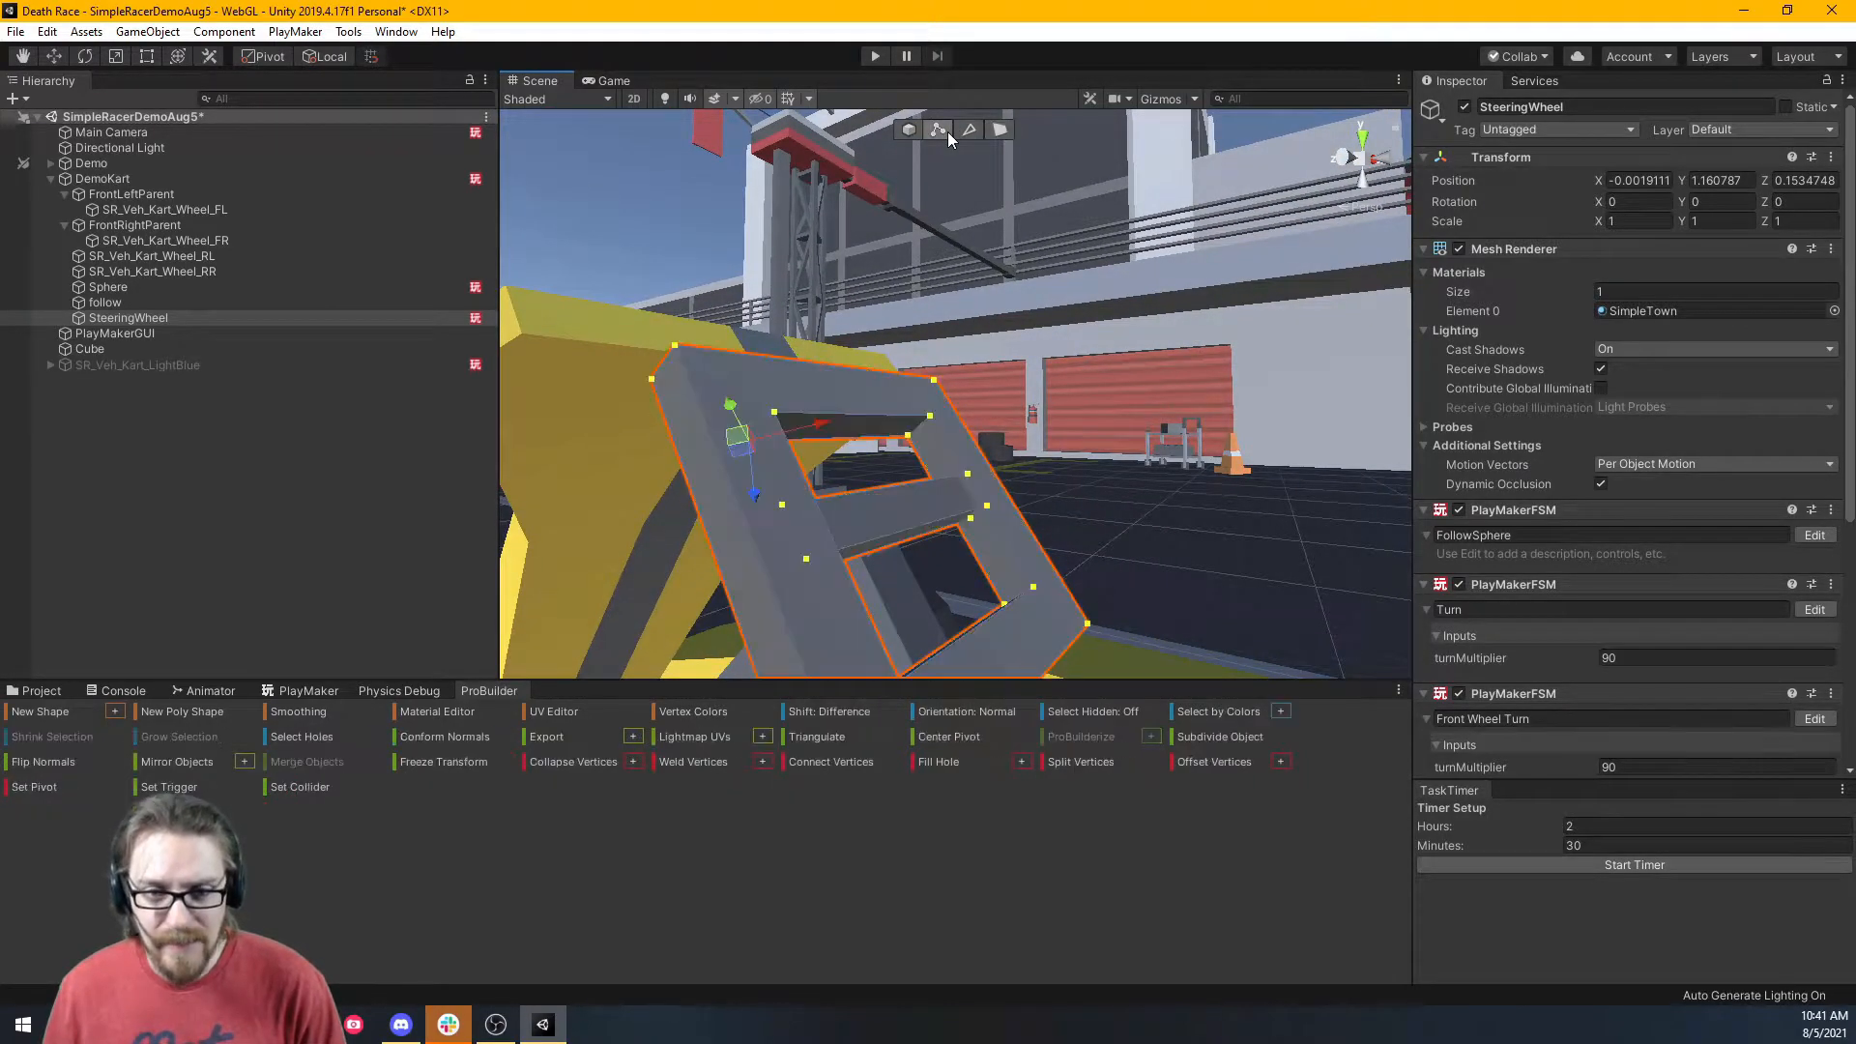
left_click(782, 505)
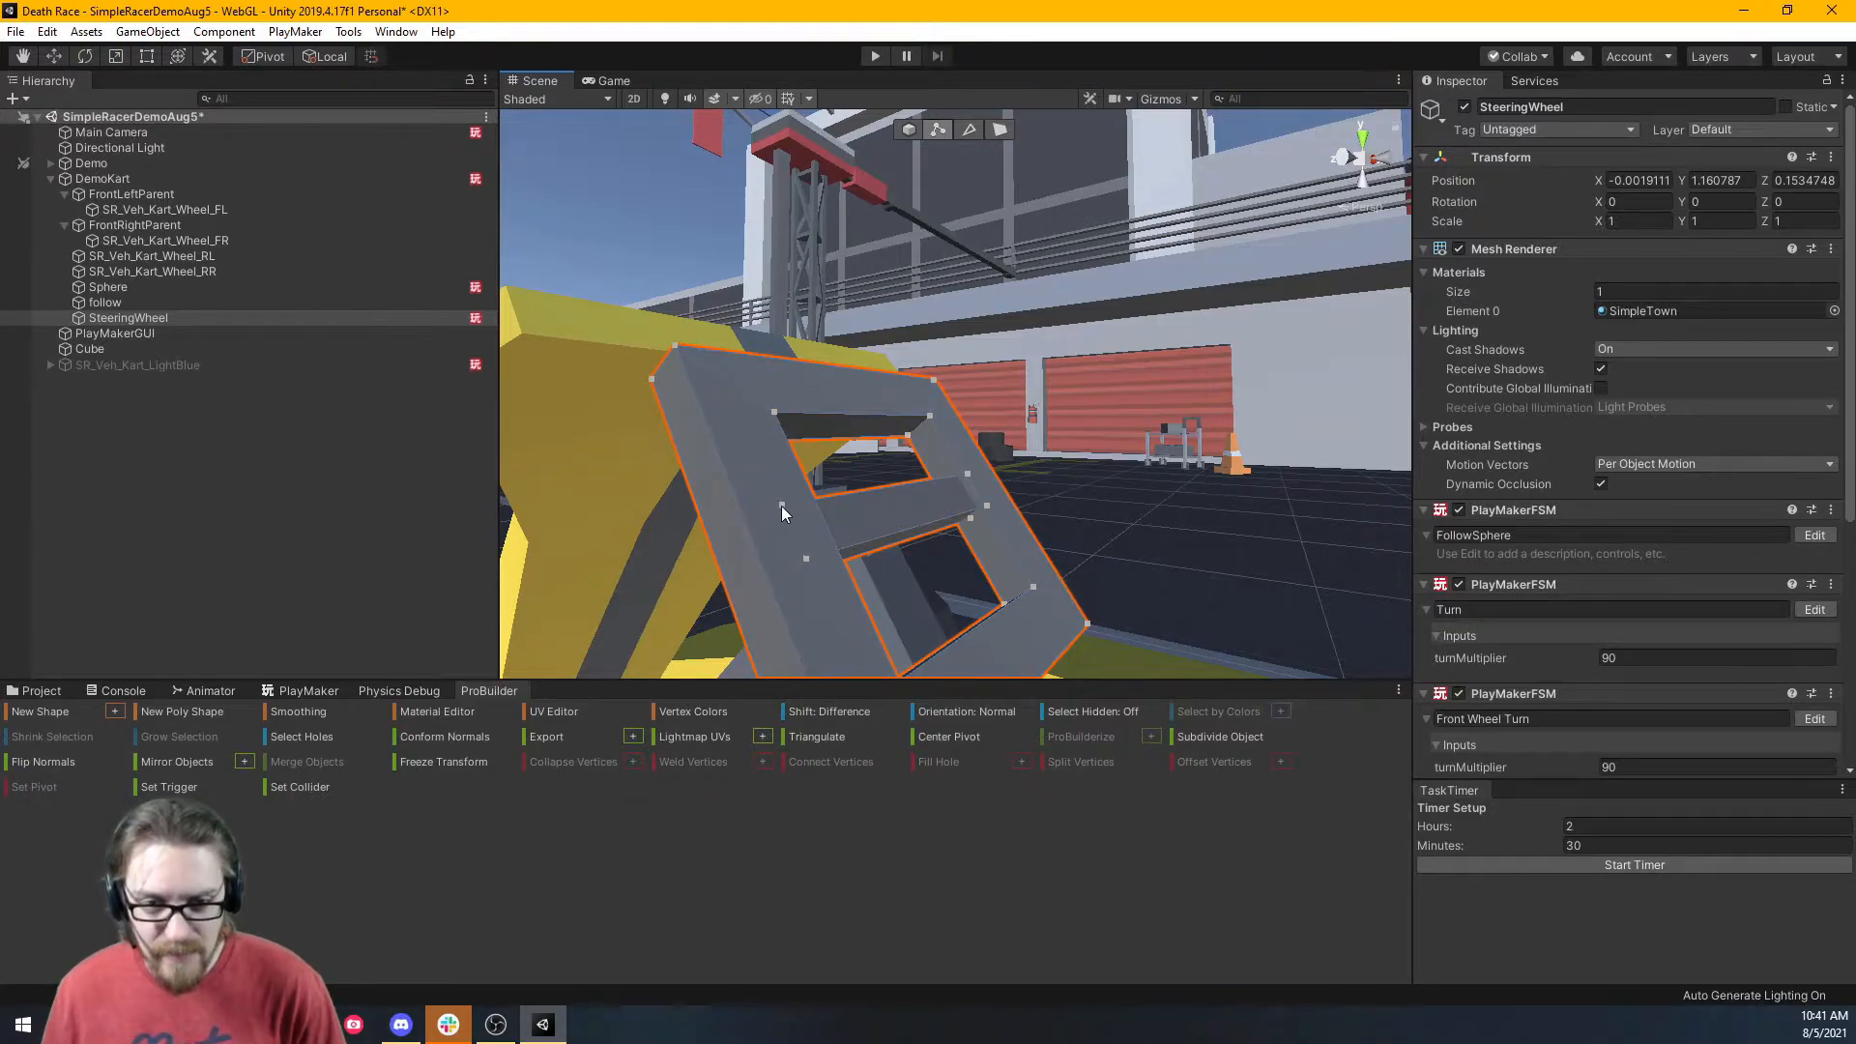
right_click_drag(781, 504, 355, 500)
key("d")
key("w")
key("s")
key("d")
key("w")
key("s")
Move the pivot to a selected steering wheel face, recentre it, and return to object mode.
left_click(999, 129)
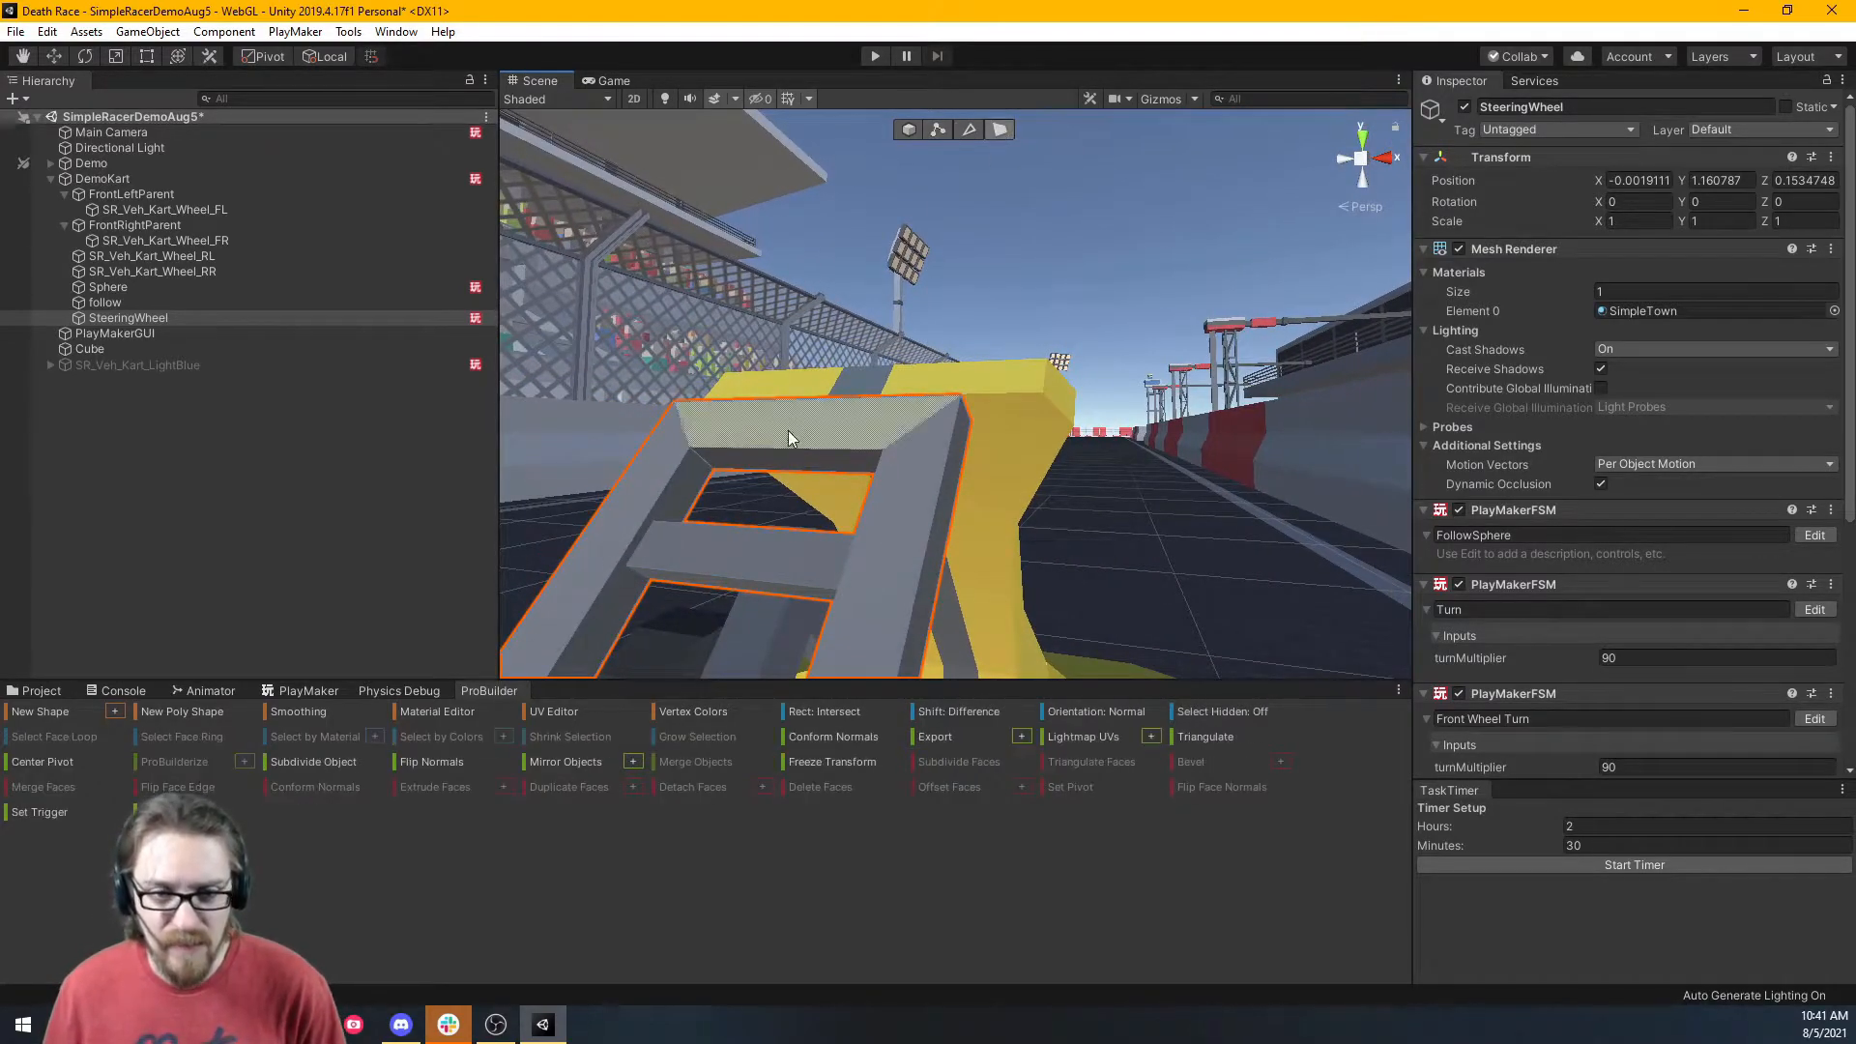
left_click(740, 542)
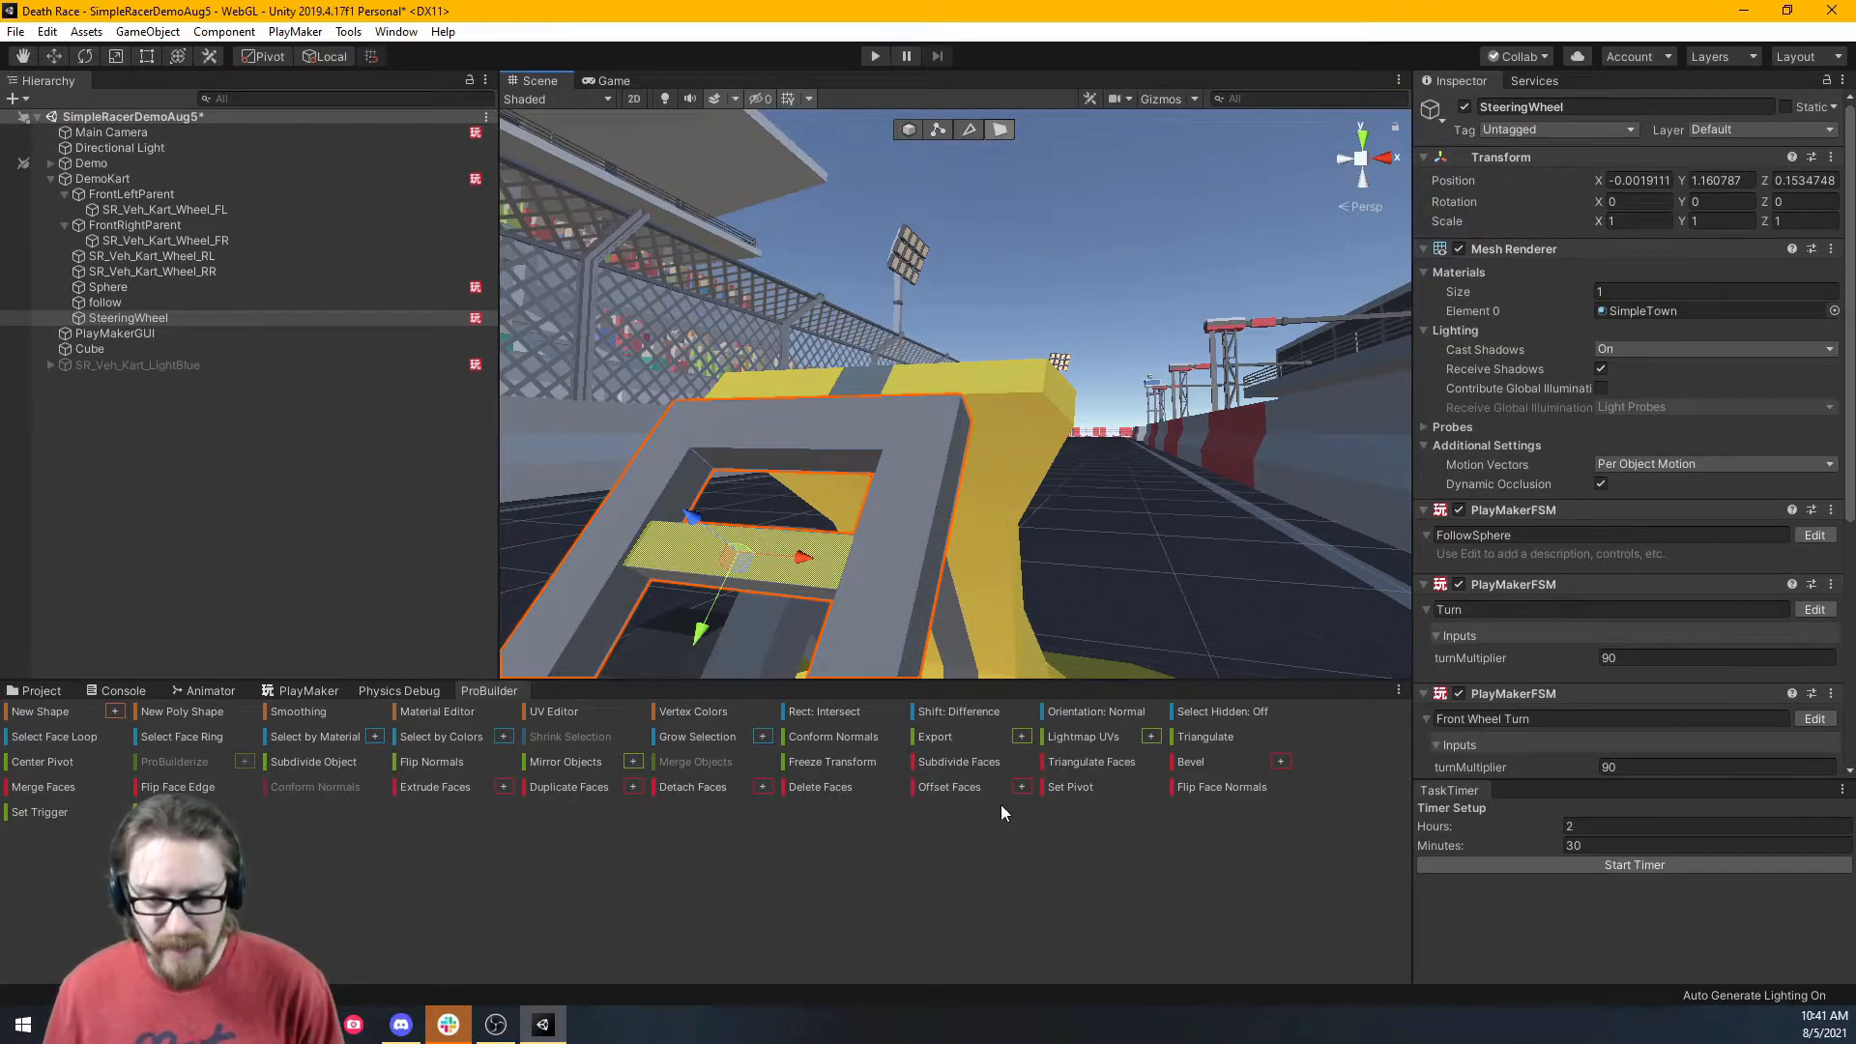
left_click(1075, 786)
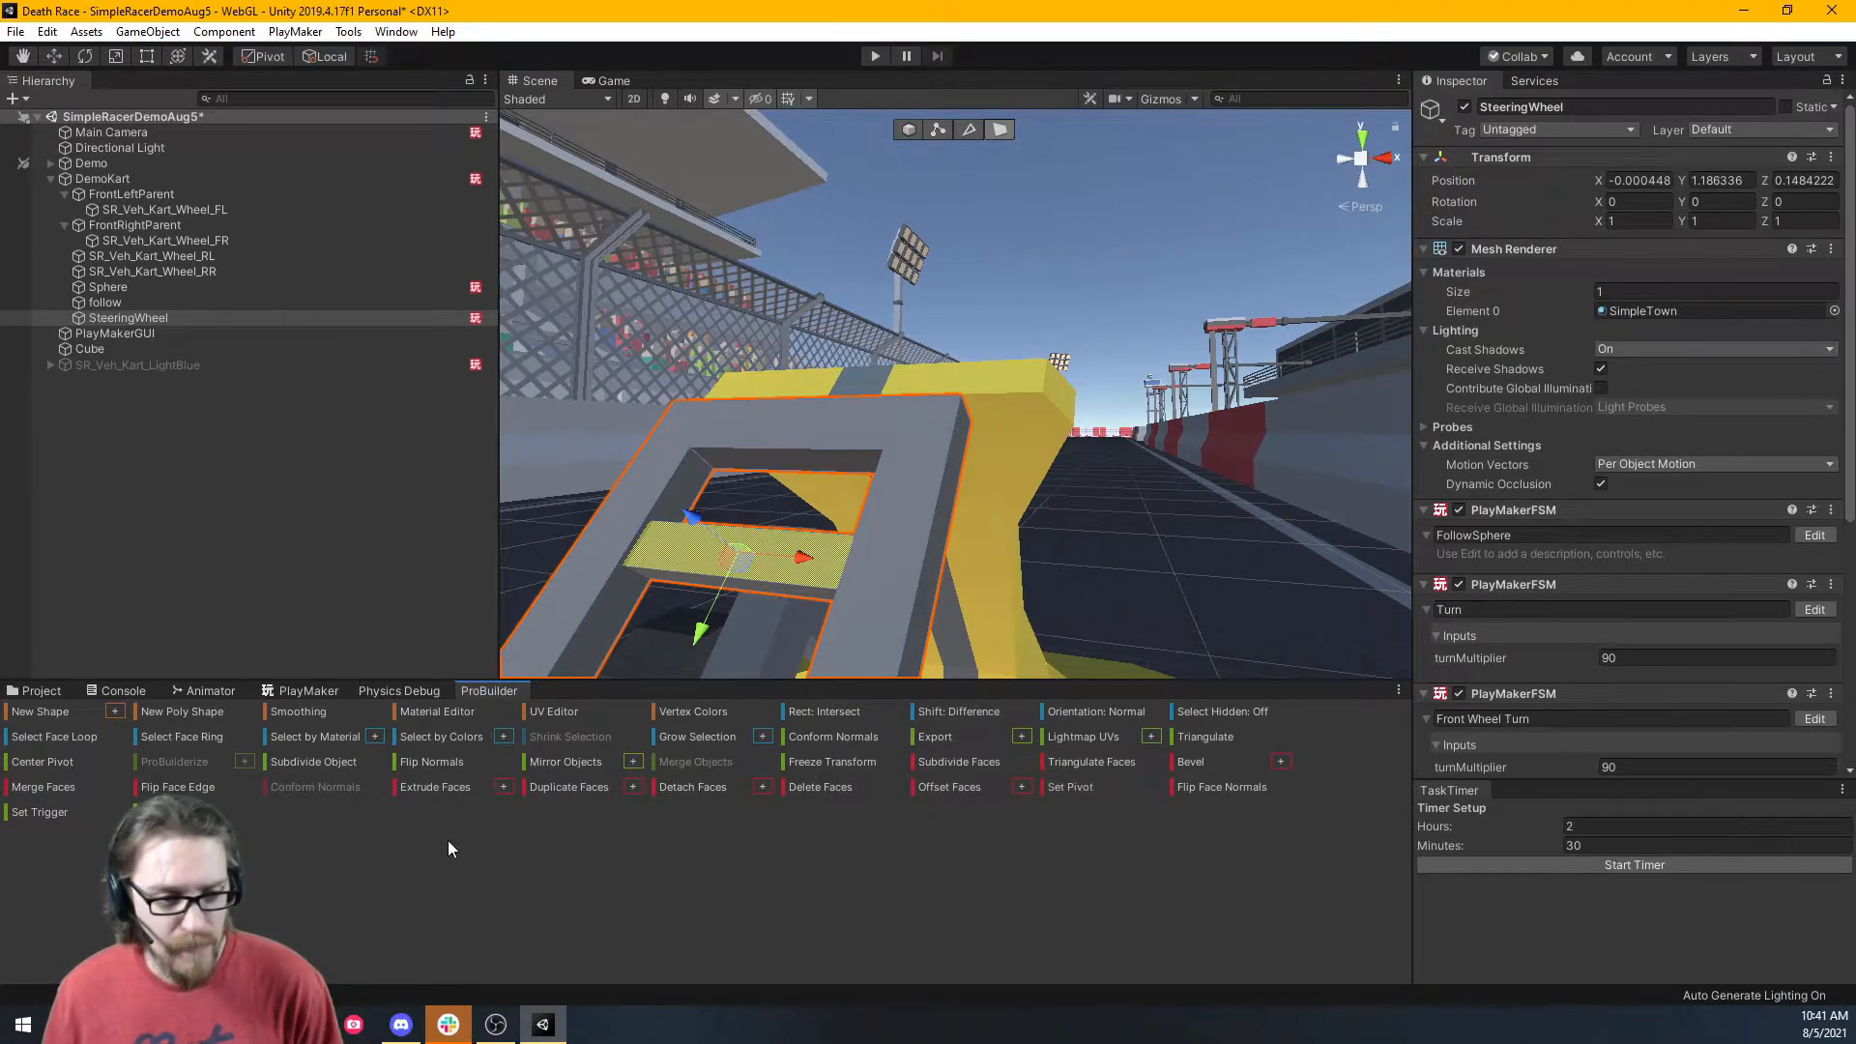
left_click(59, 763)
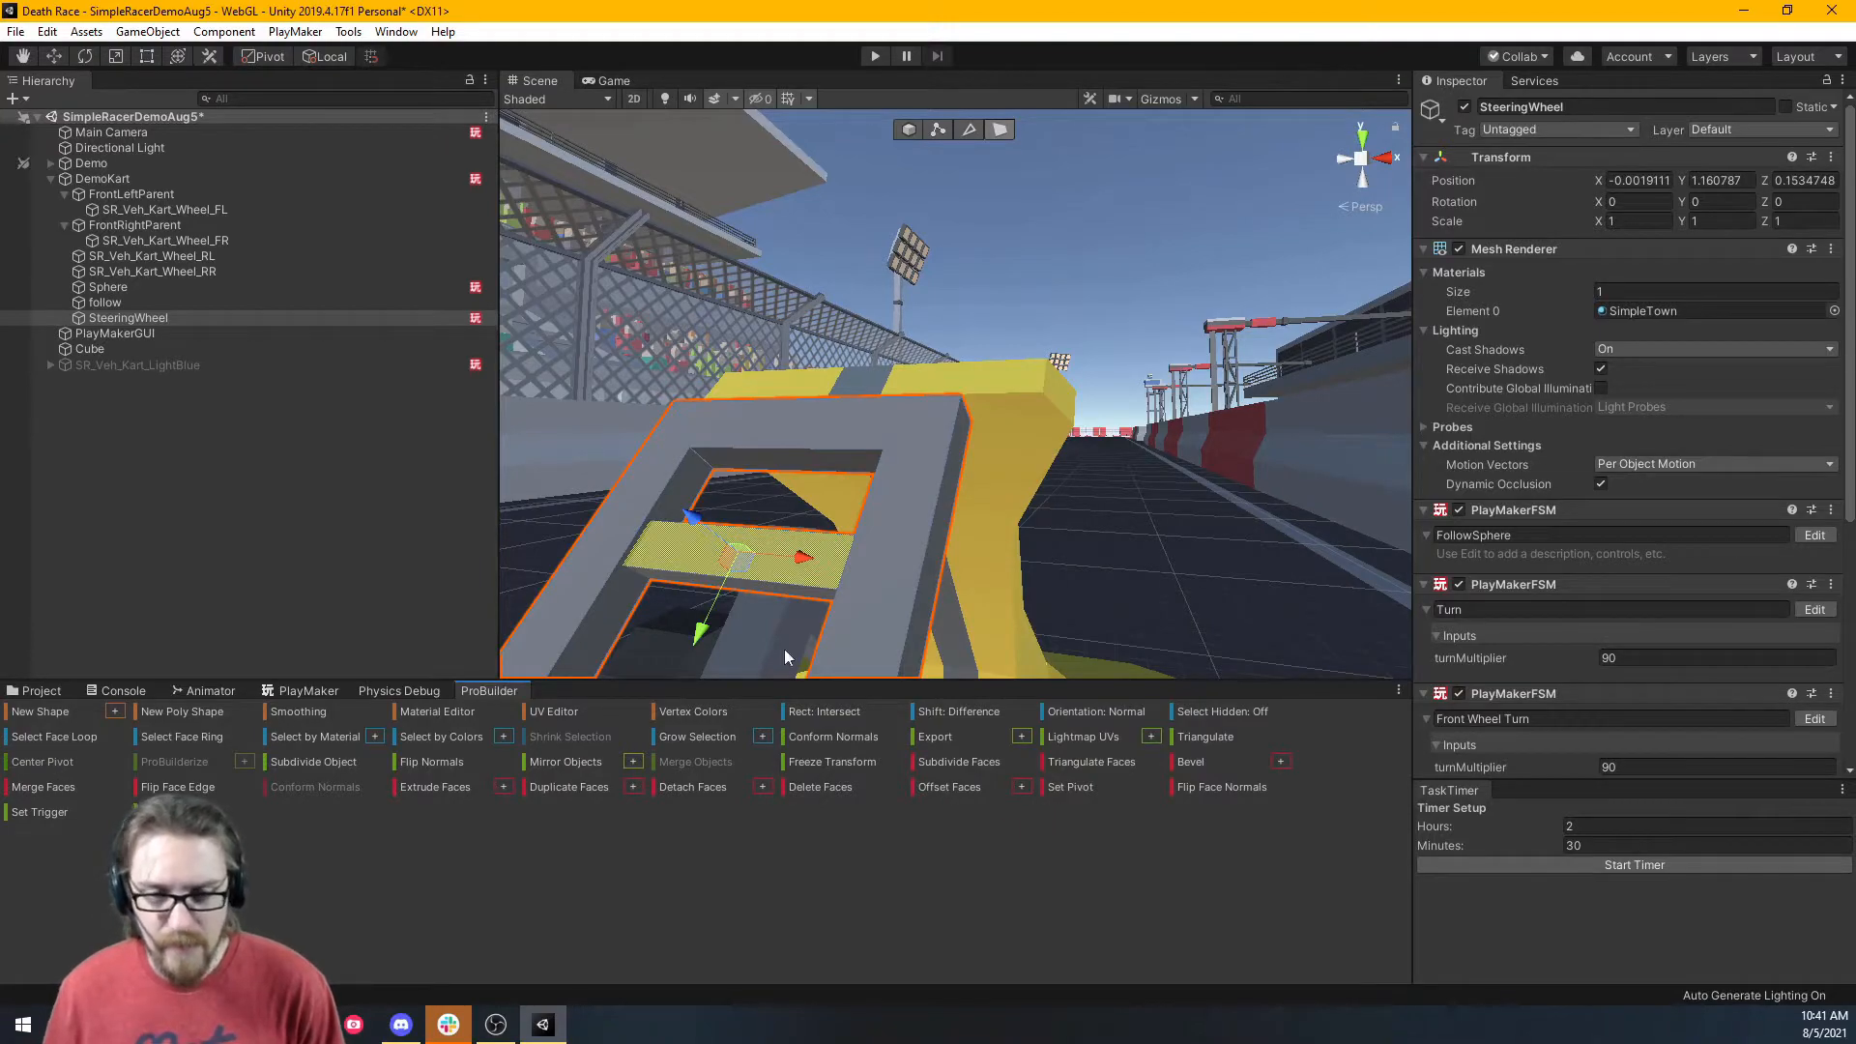
left_click(910, 131)
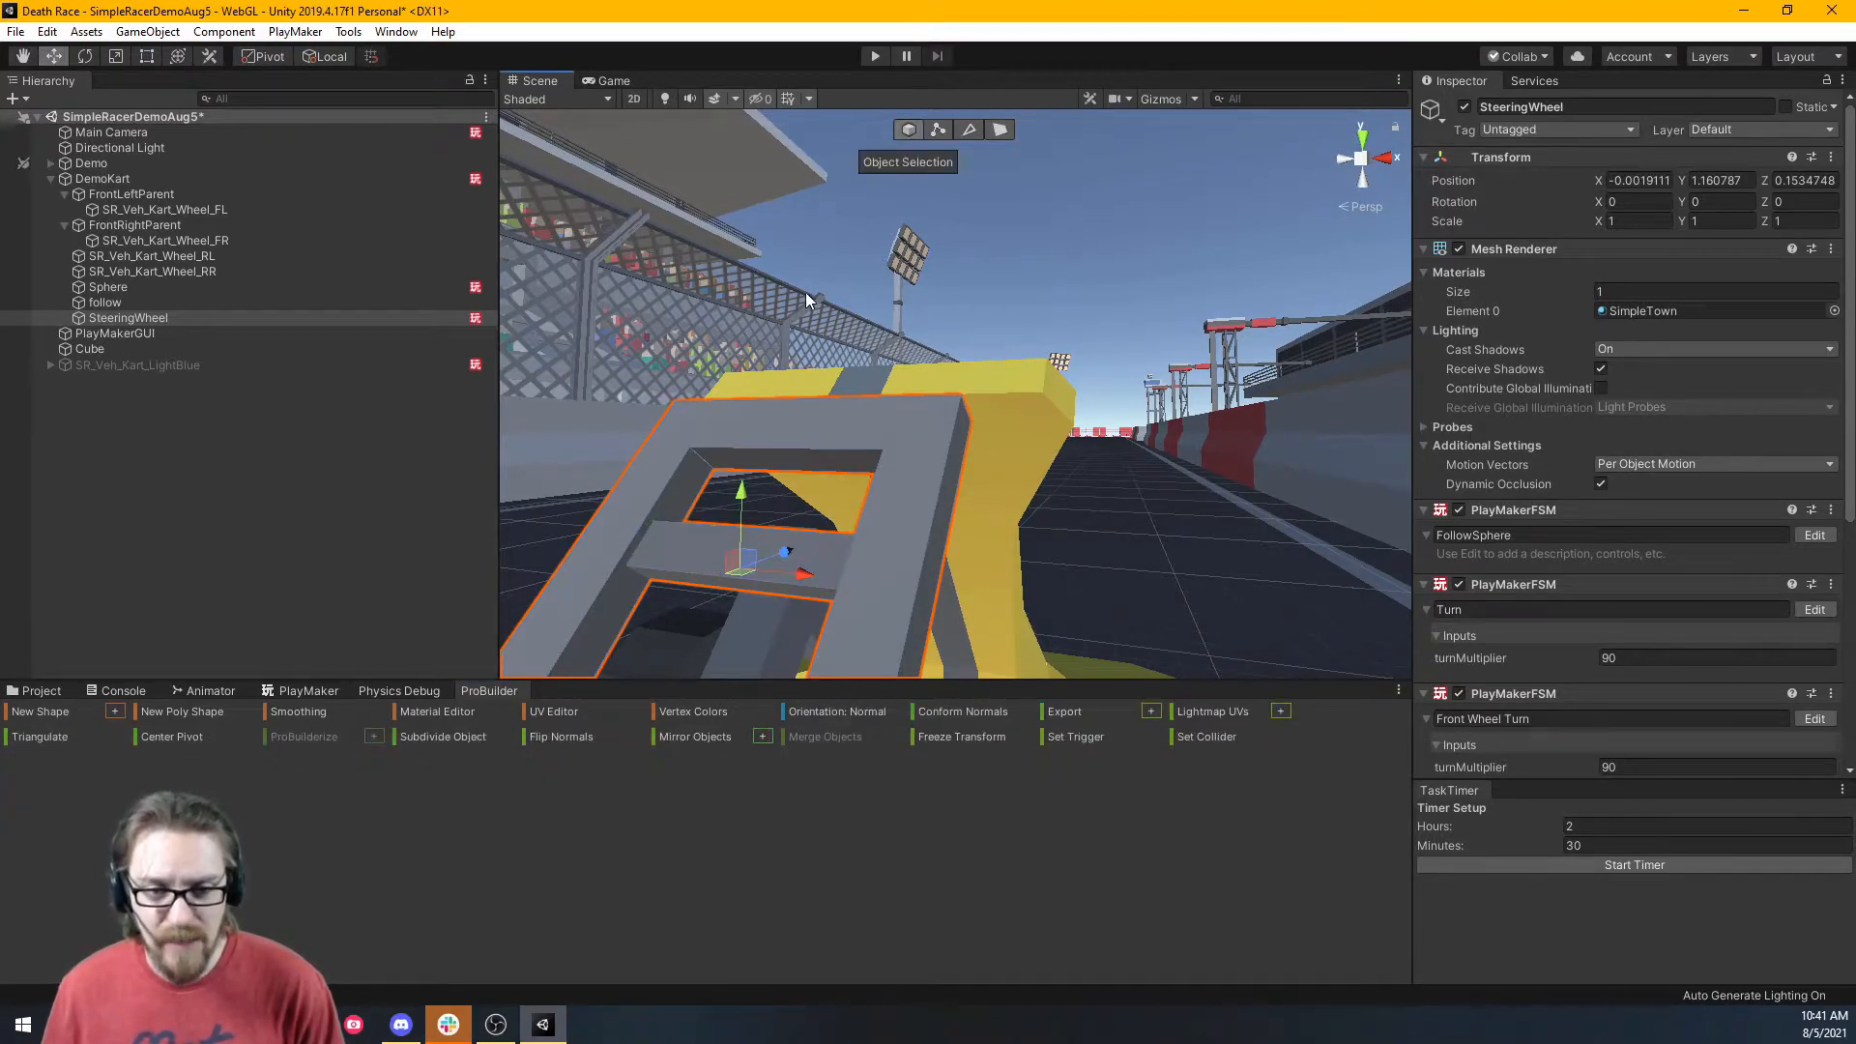
Move the view around to a side-on look at the kart and steering wheel.
key("a")
right_click_drag(864, 292, 1428, 315)
key("w")
key("s")
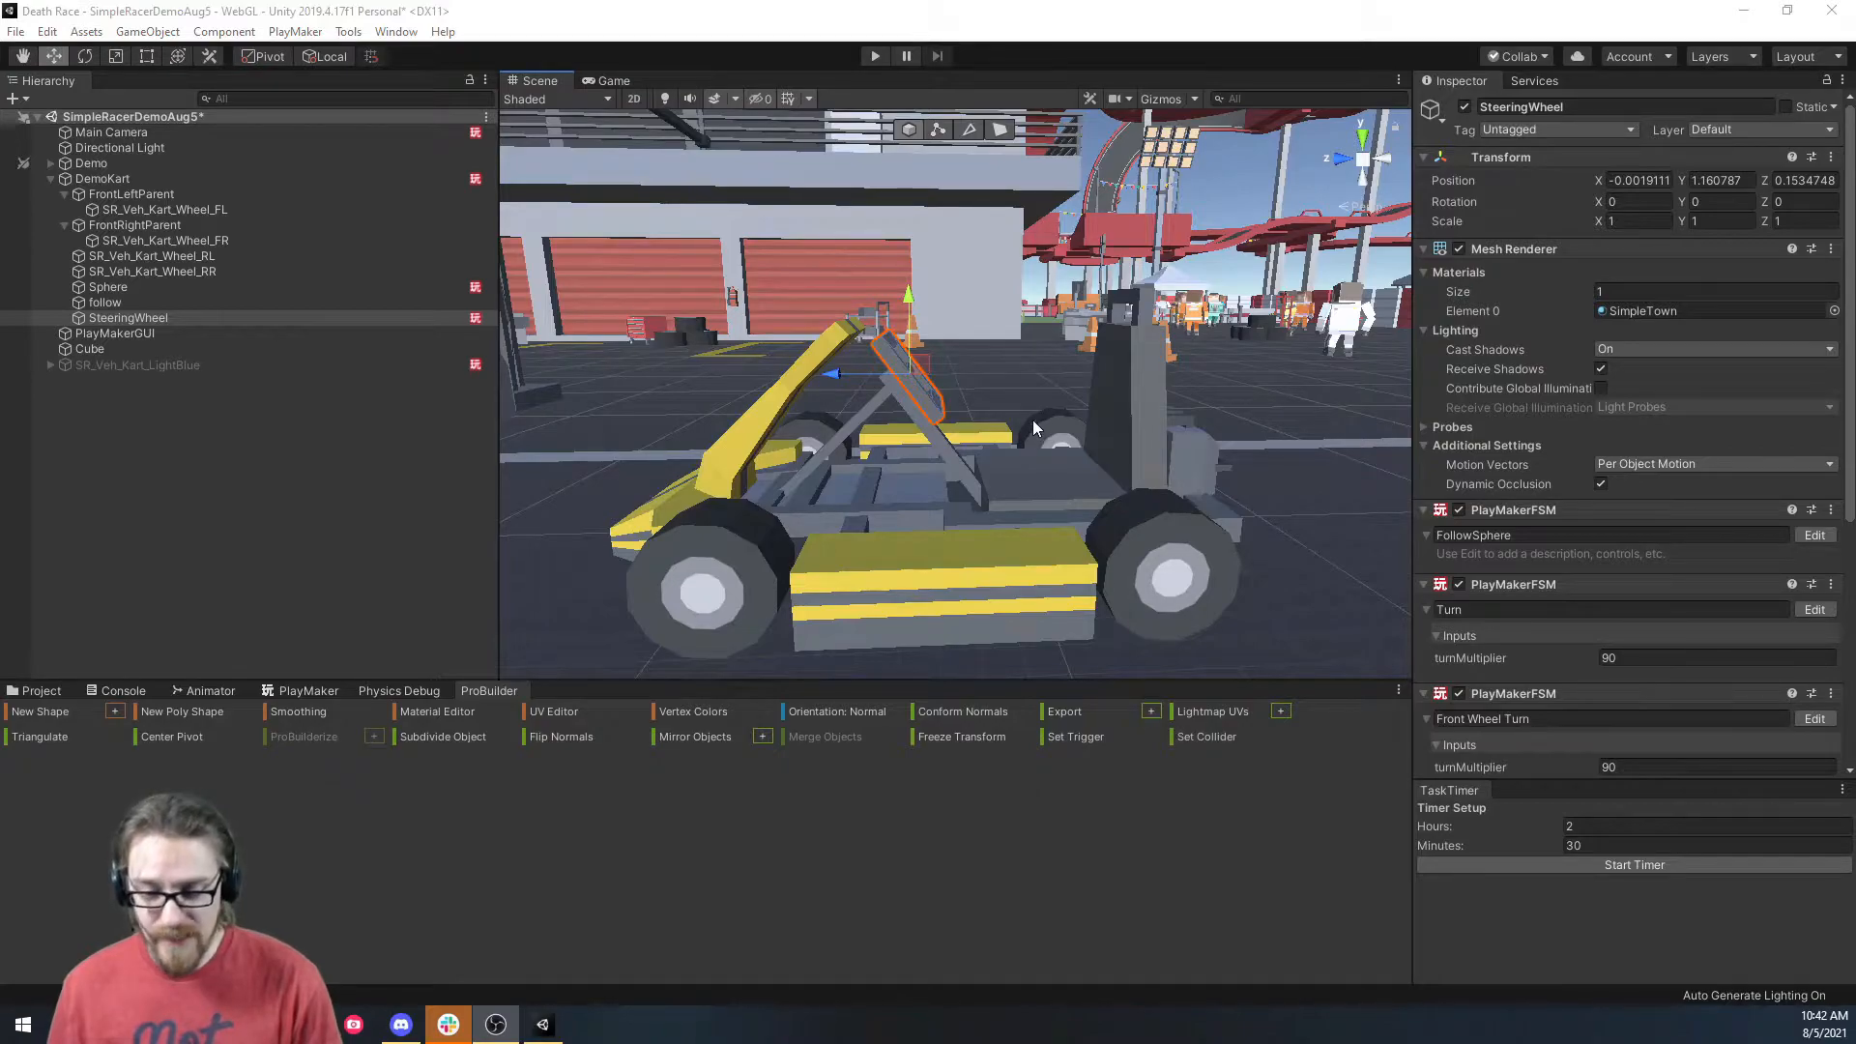
right_click_drag(1033, 420, 1017, 349)
key("w")
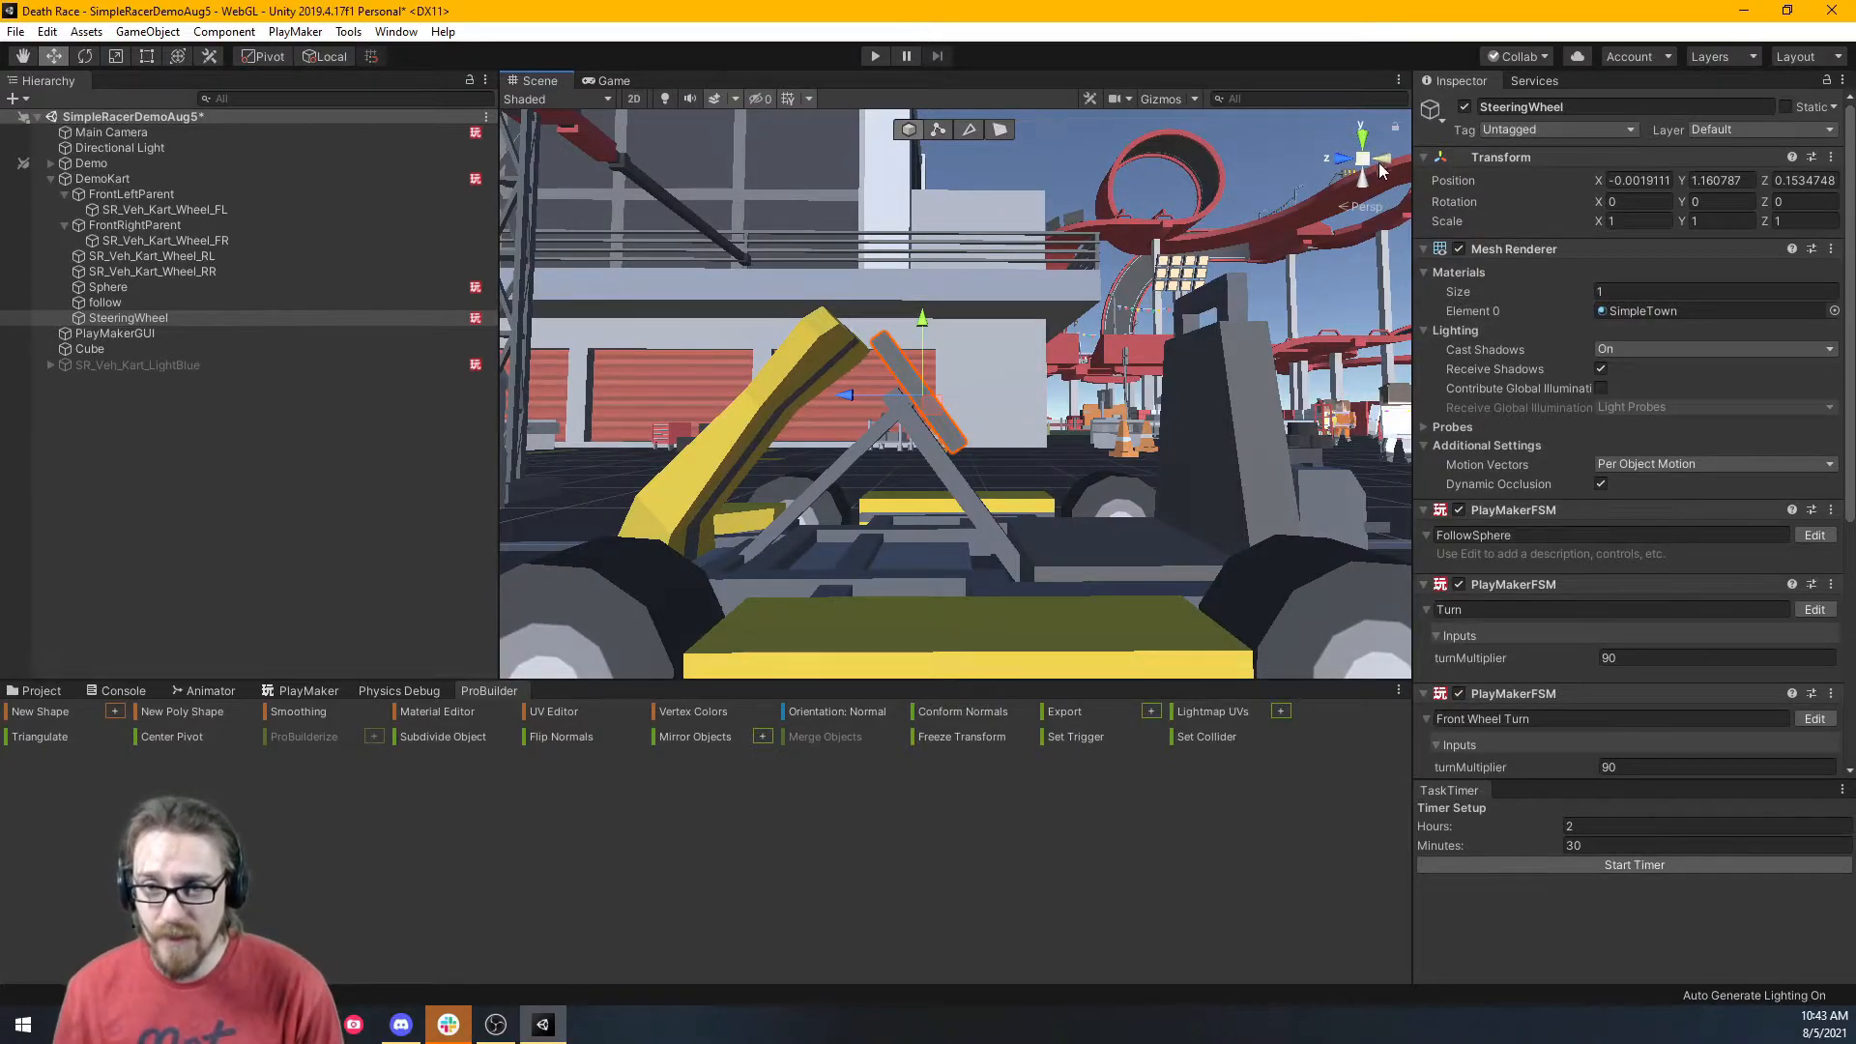
Switch to a flat side view and tilt SteeringWheel to 53.86 degrees on X.
left_click(1359, 211)
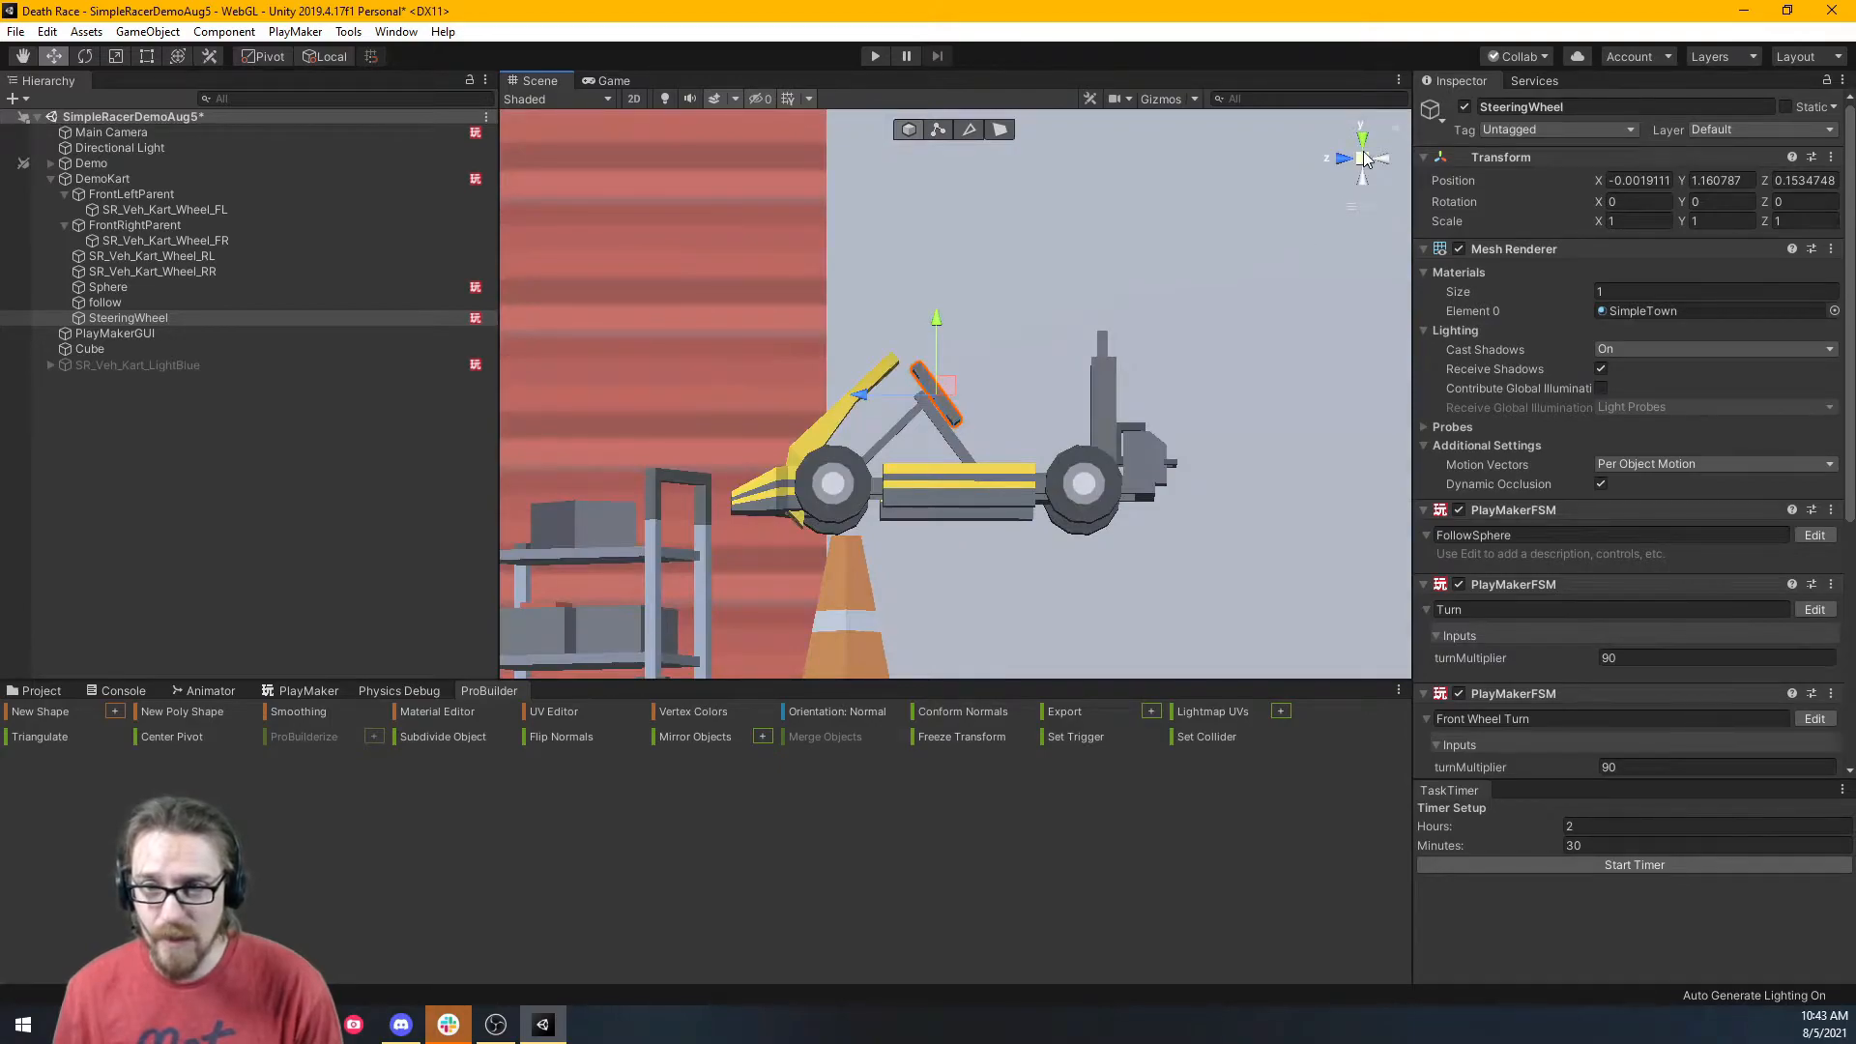
left_click(1344, 160)
left_click(1389, 158)
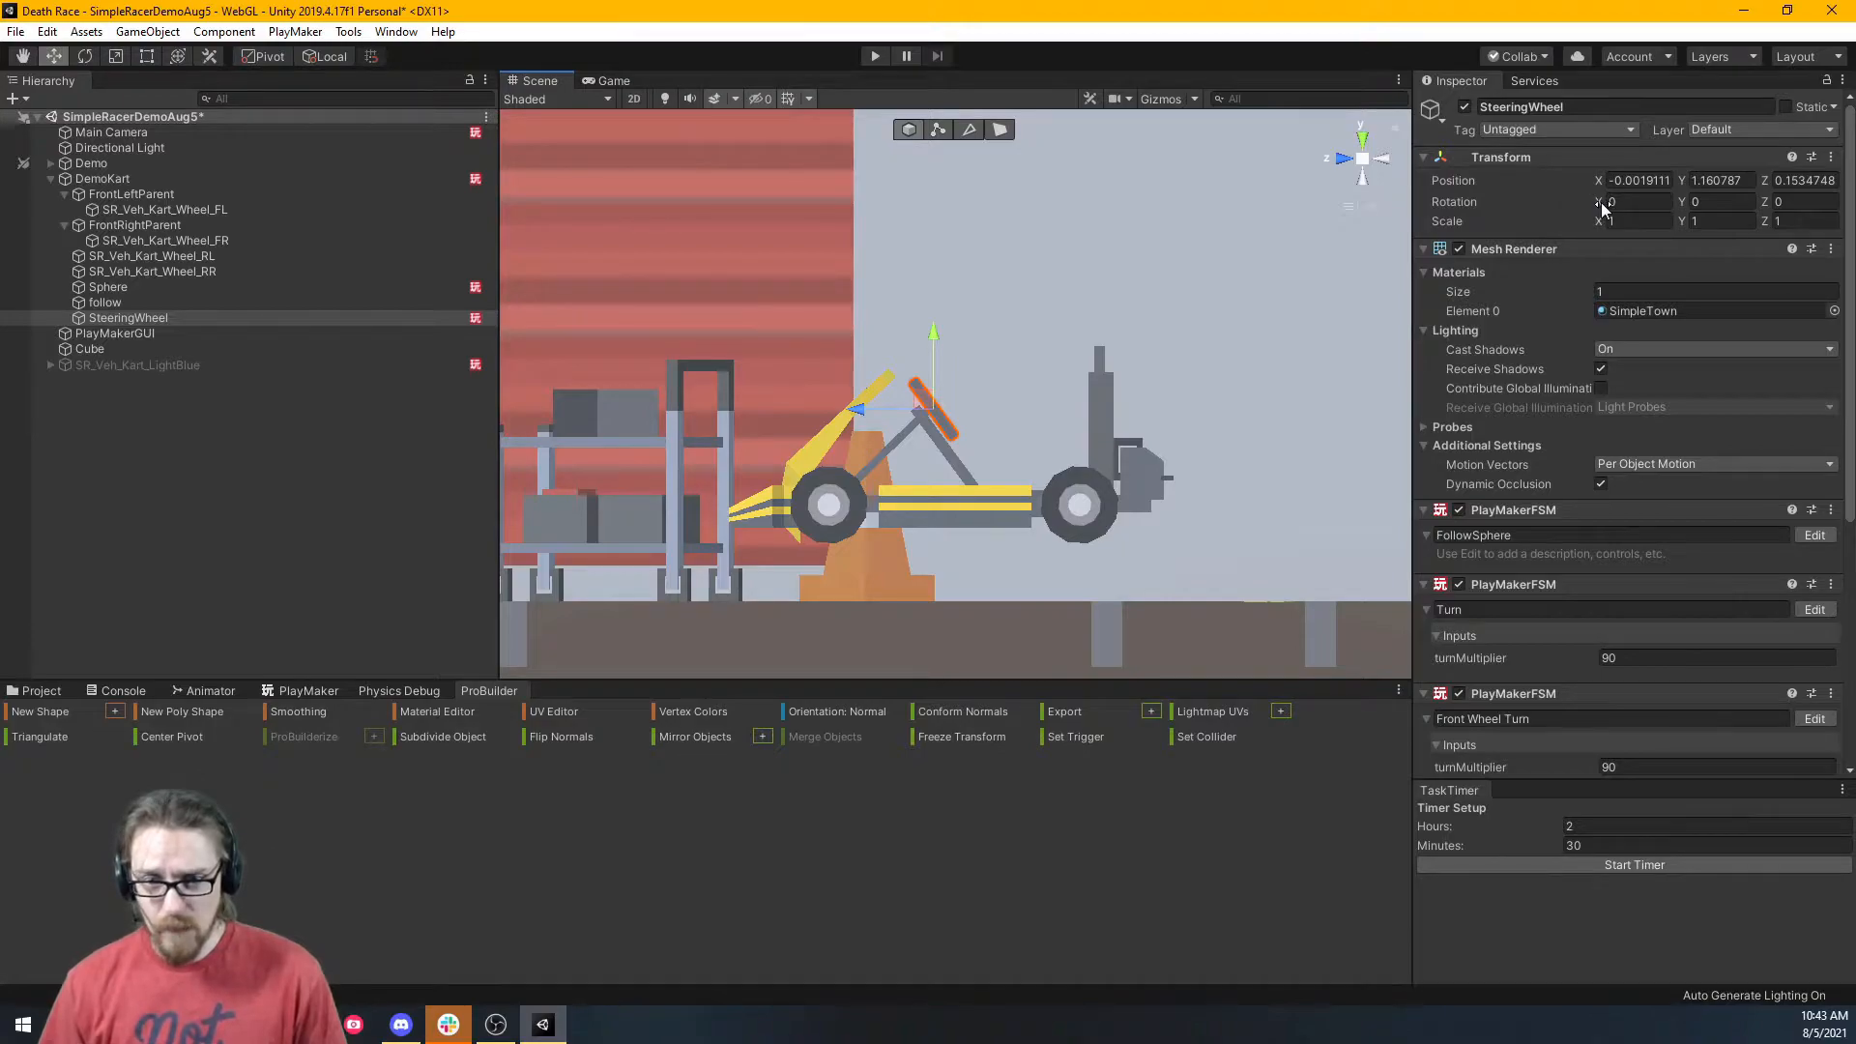
left_click_drag(1602, 208, 1469, 340)
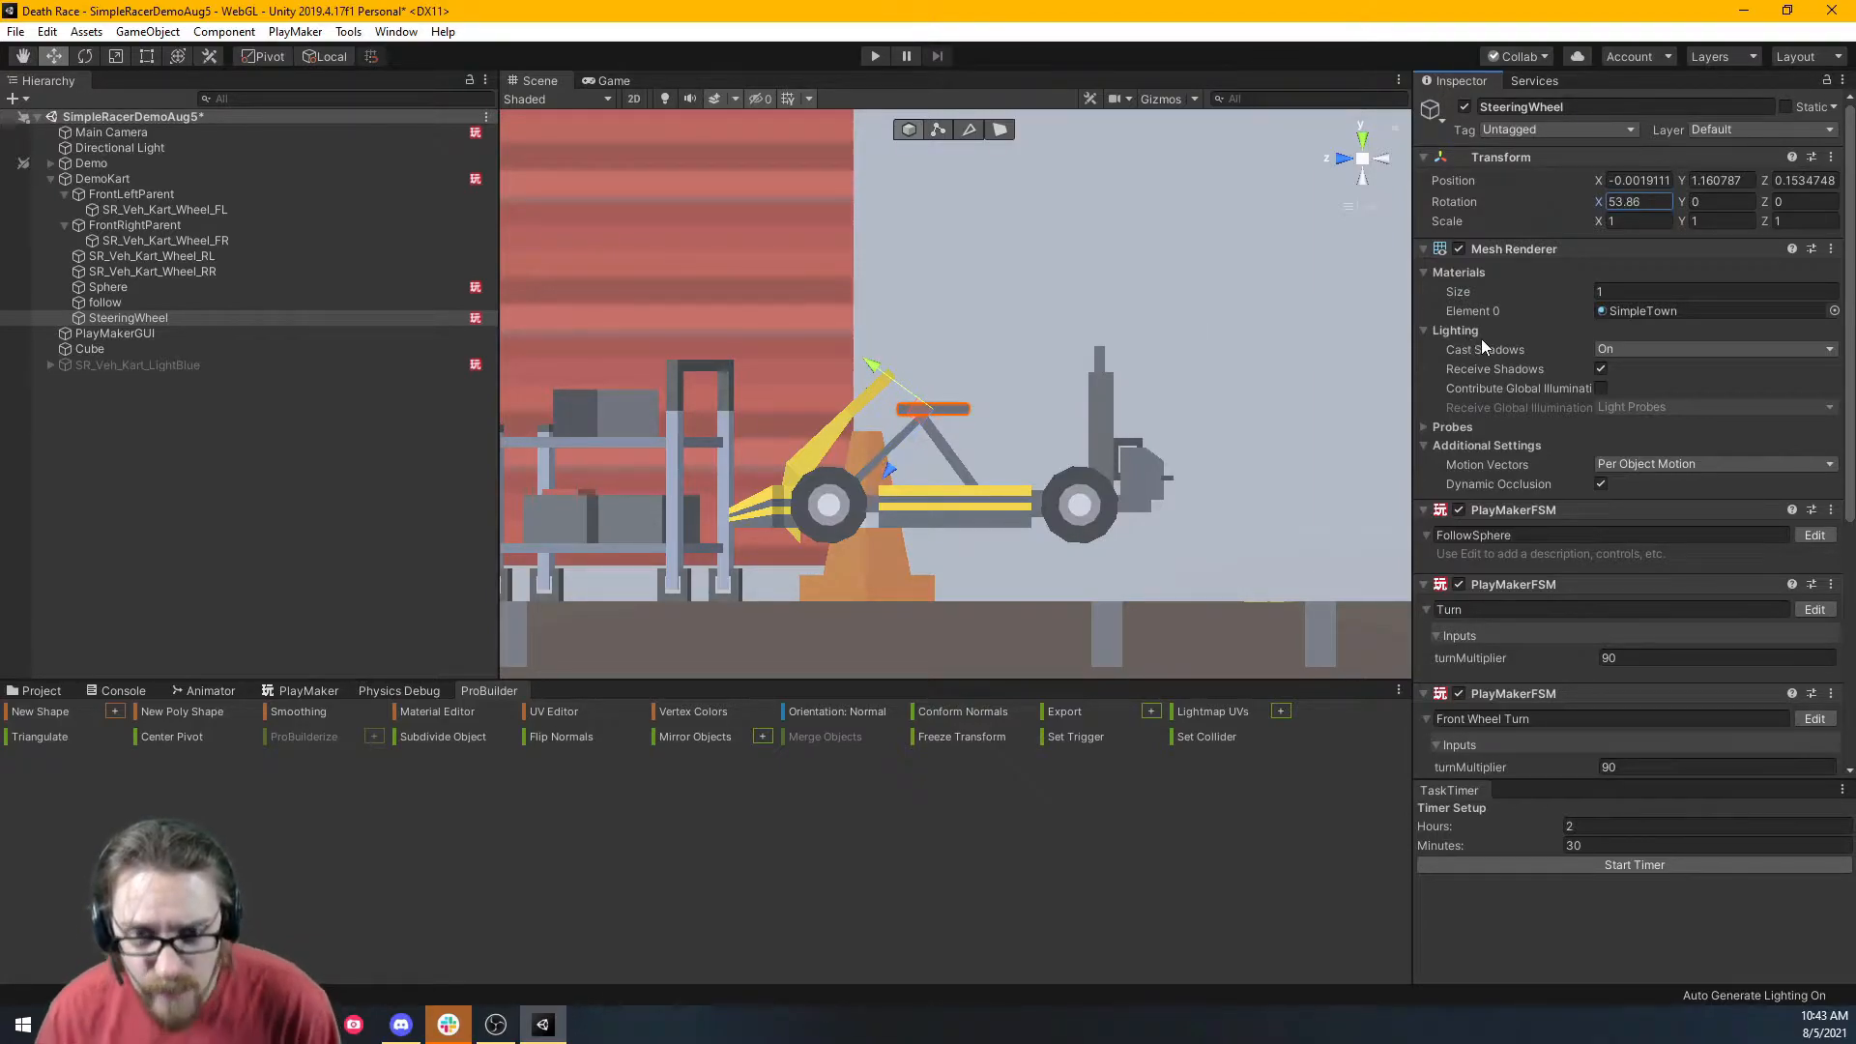
Create an empty child under SteeringWheel named SteeringWheelParent.
right_click(222, 318)
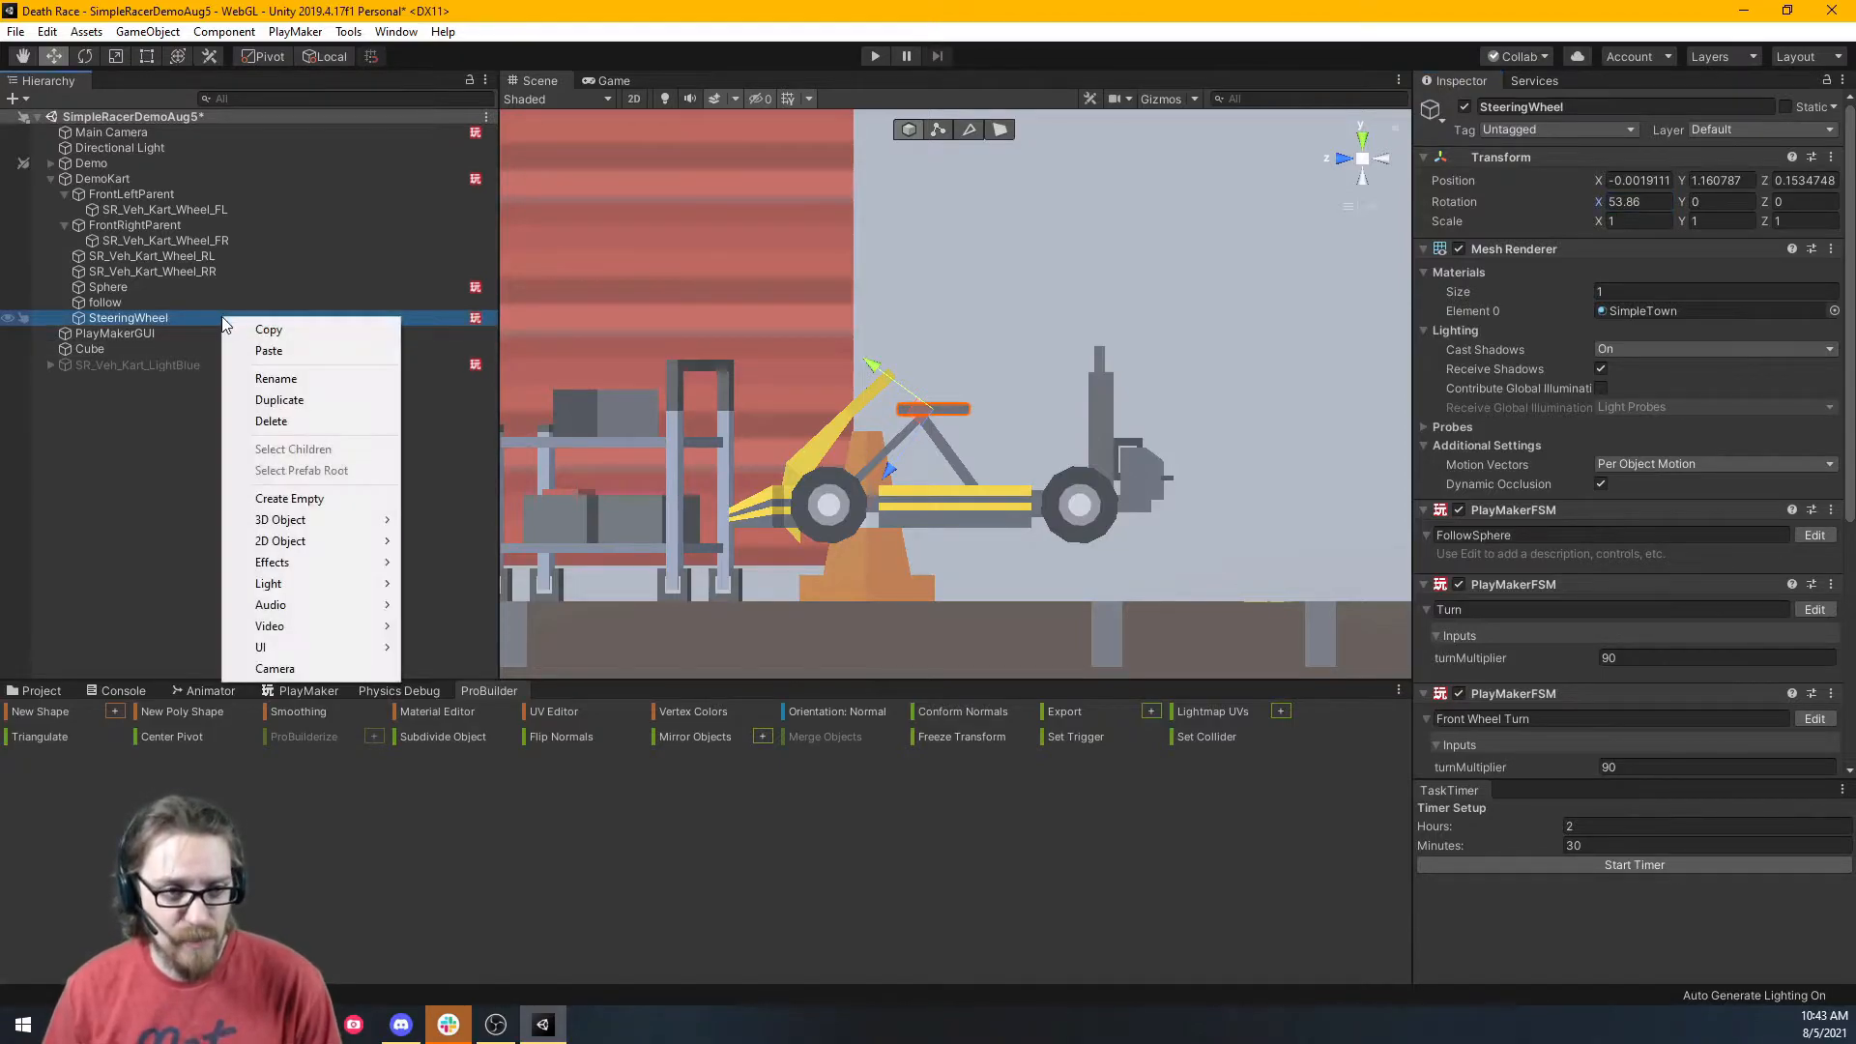
left_click(385, 499)
type("StteringW")
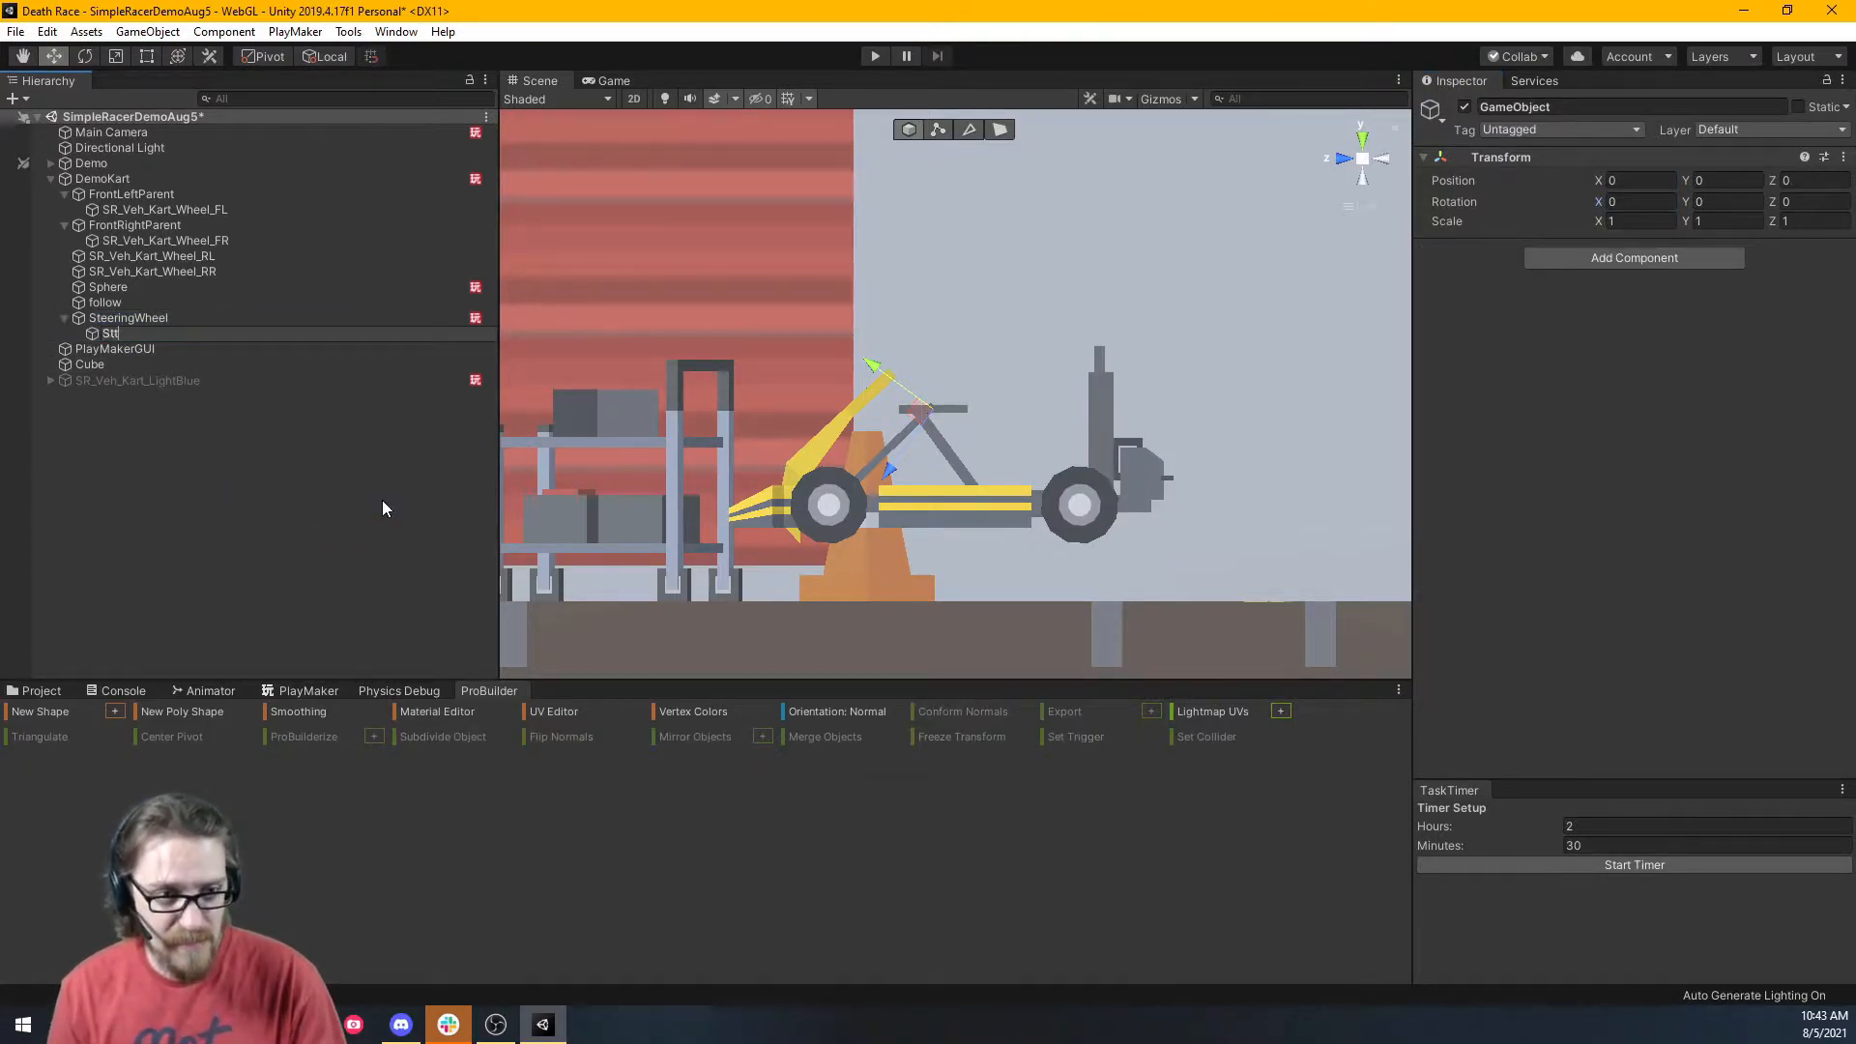
key("BackSpace")
key("BackSpace")
key("BackSpace")
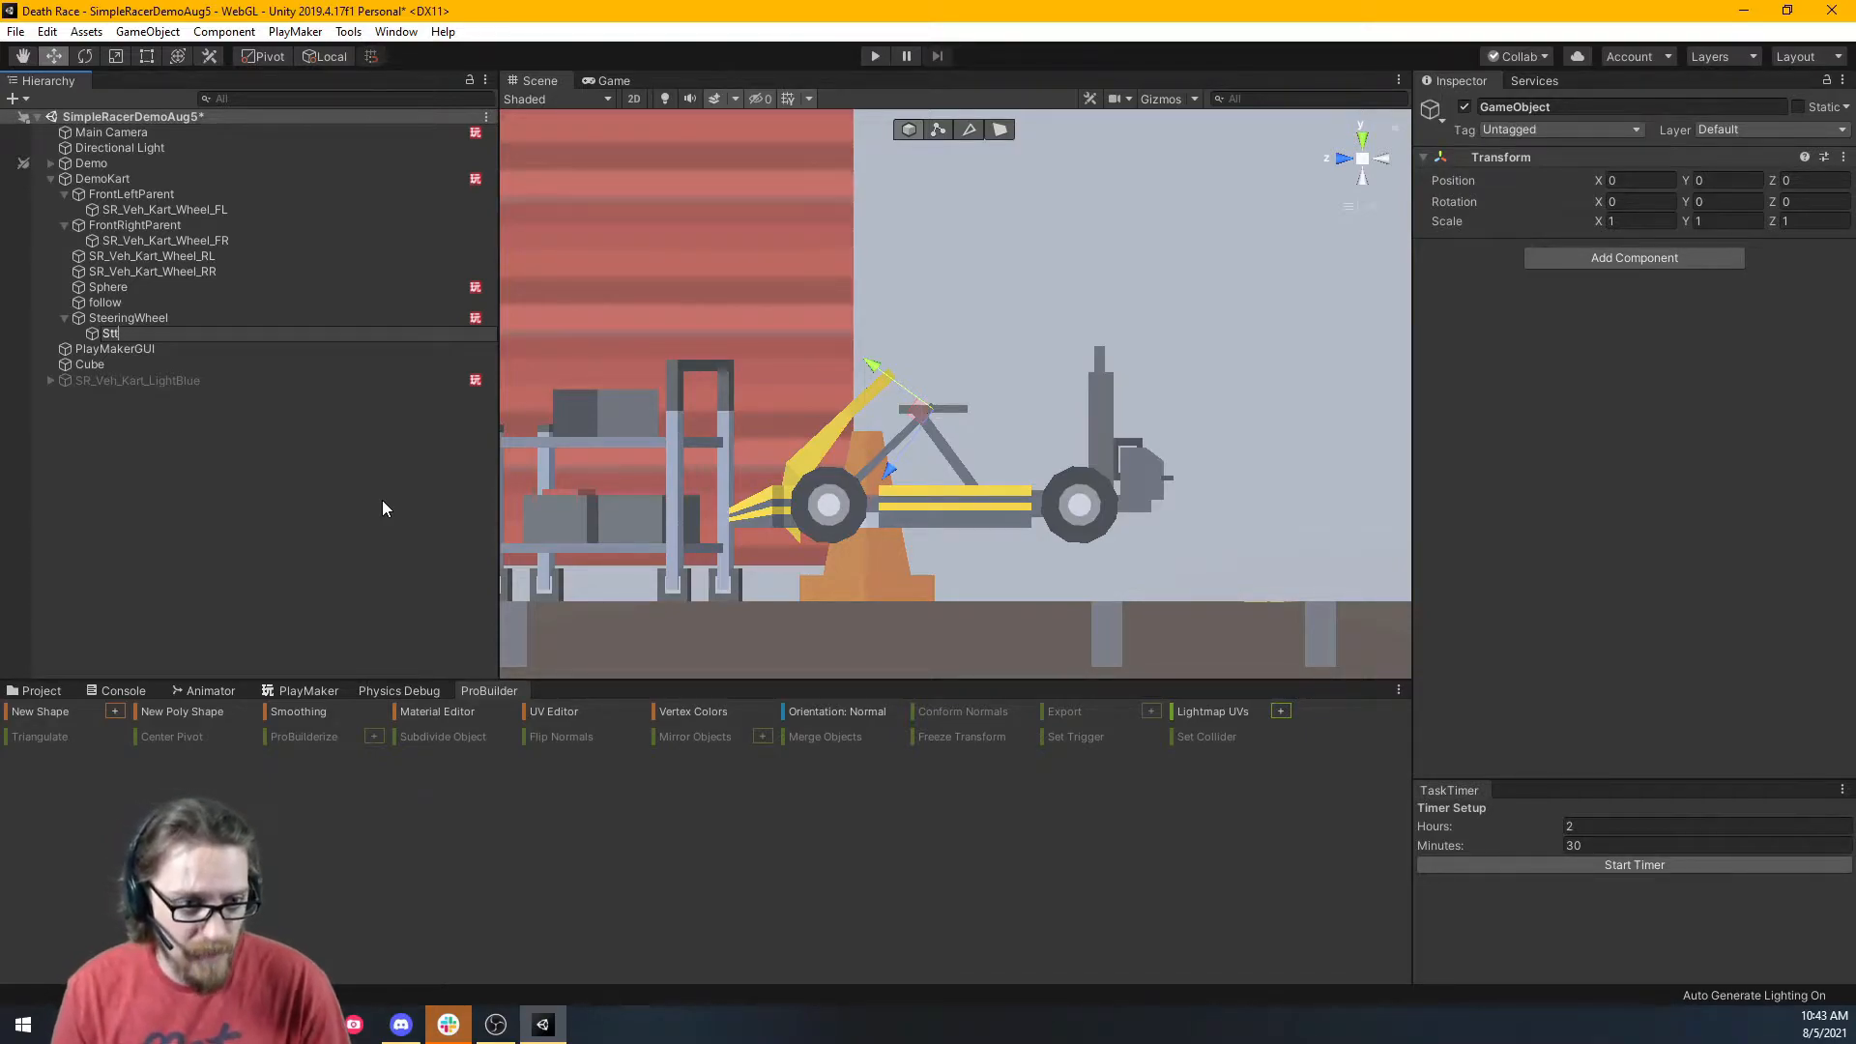
type("eeringWheel")
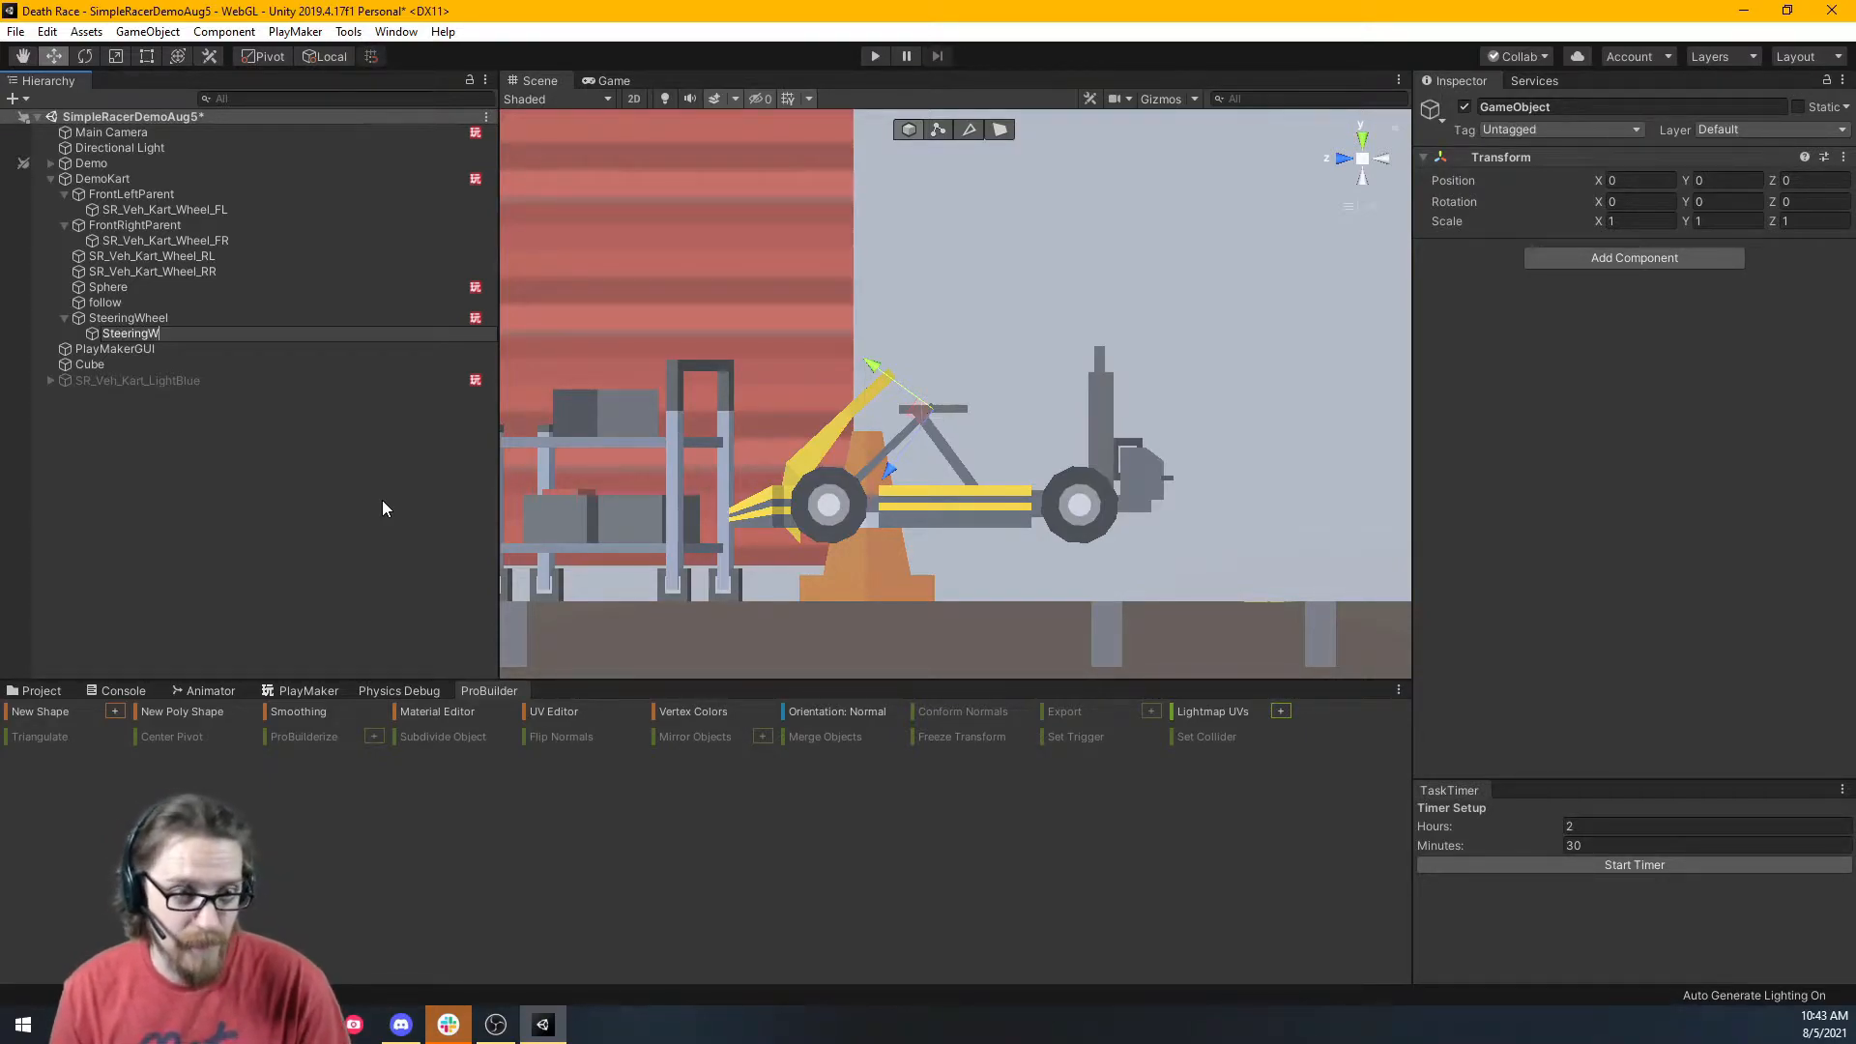
type("Parent")
key("Return")
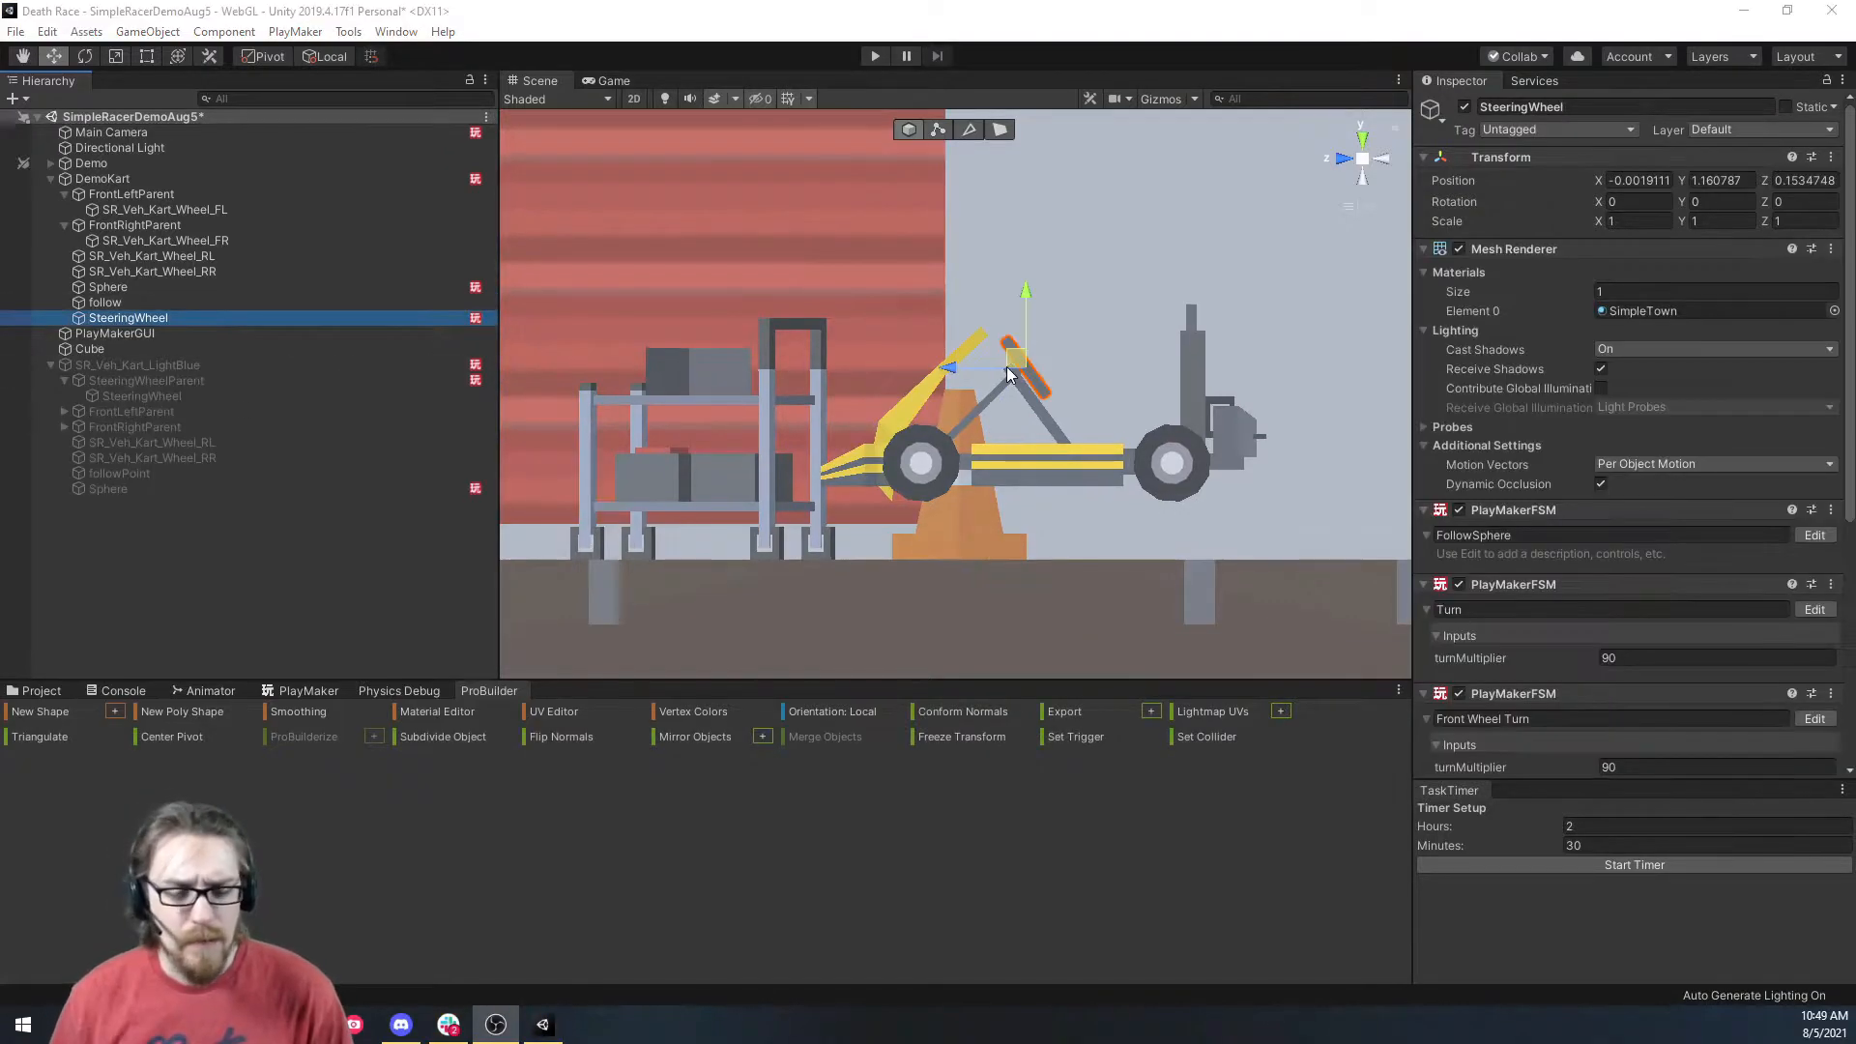
Create a second empty child under SteeringWheel, also named SteeringWheelParent.
right_click(238, 317)
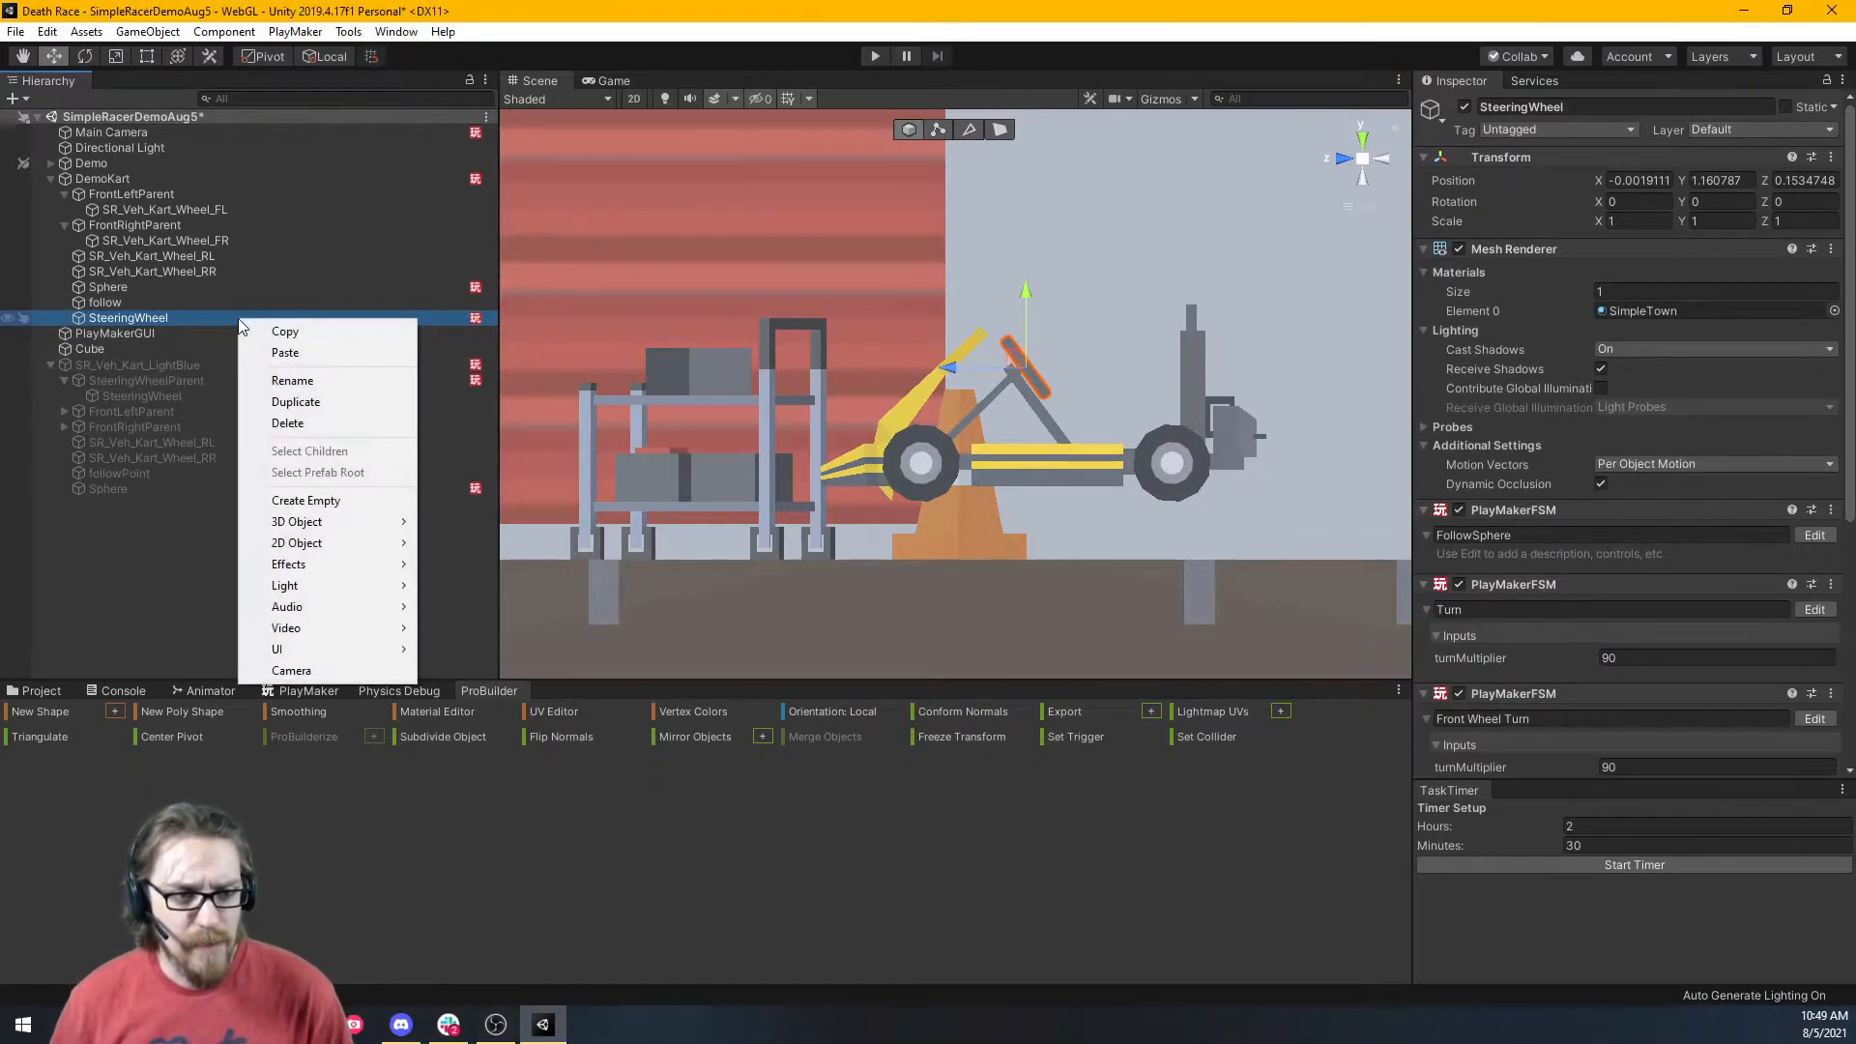
left_click(333, 509)
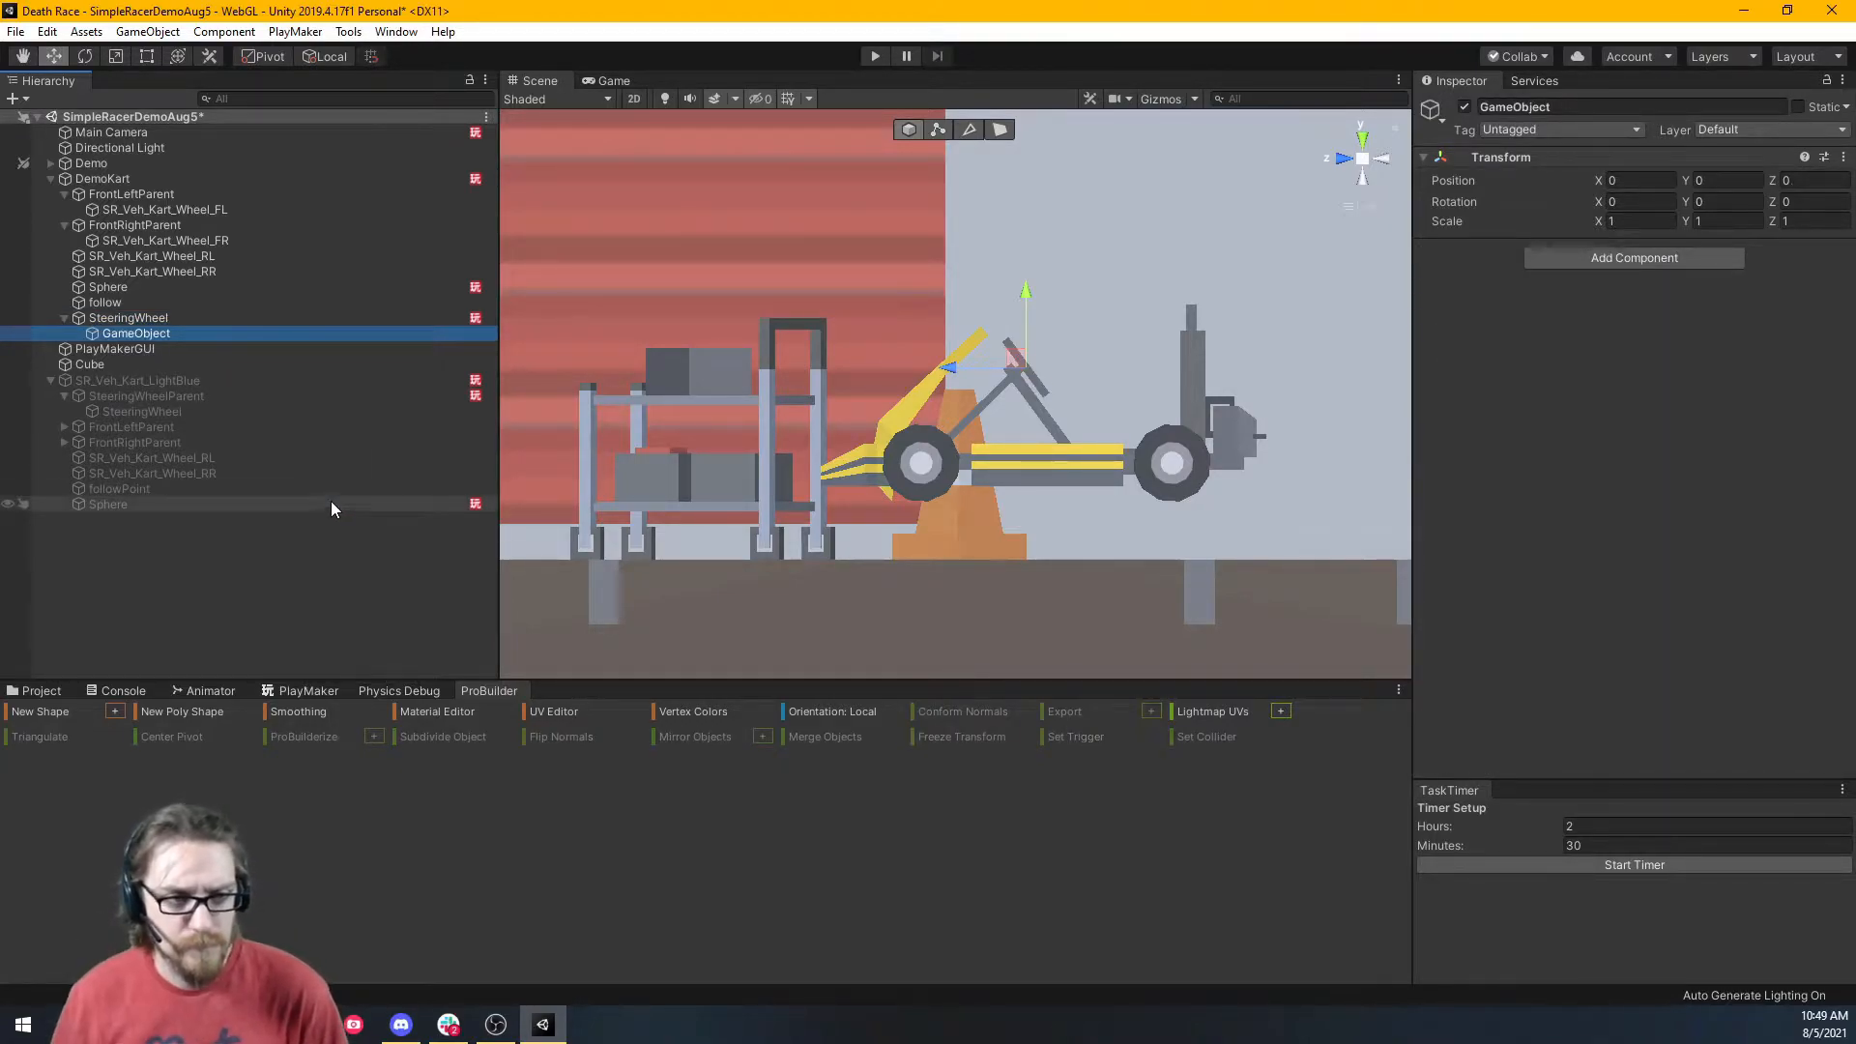
left_click(219, 331)
type("Stterin")
key("BackSpace")
key("BackSpace")
key("BackSpace")
key("BackSpace")
key("BackSpace")
key("BackSpace")
type("te")
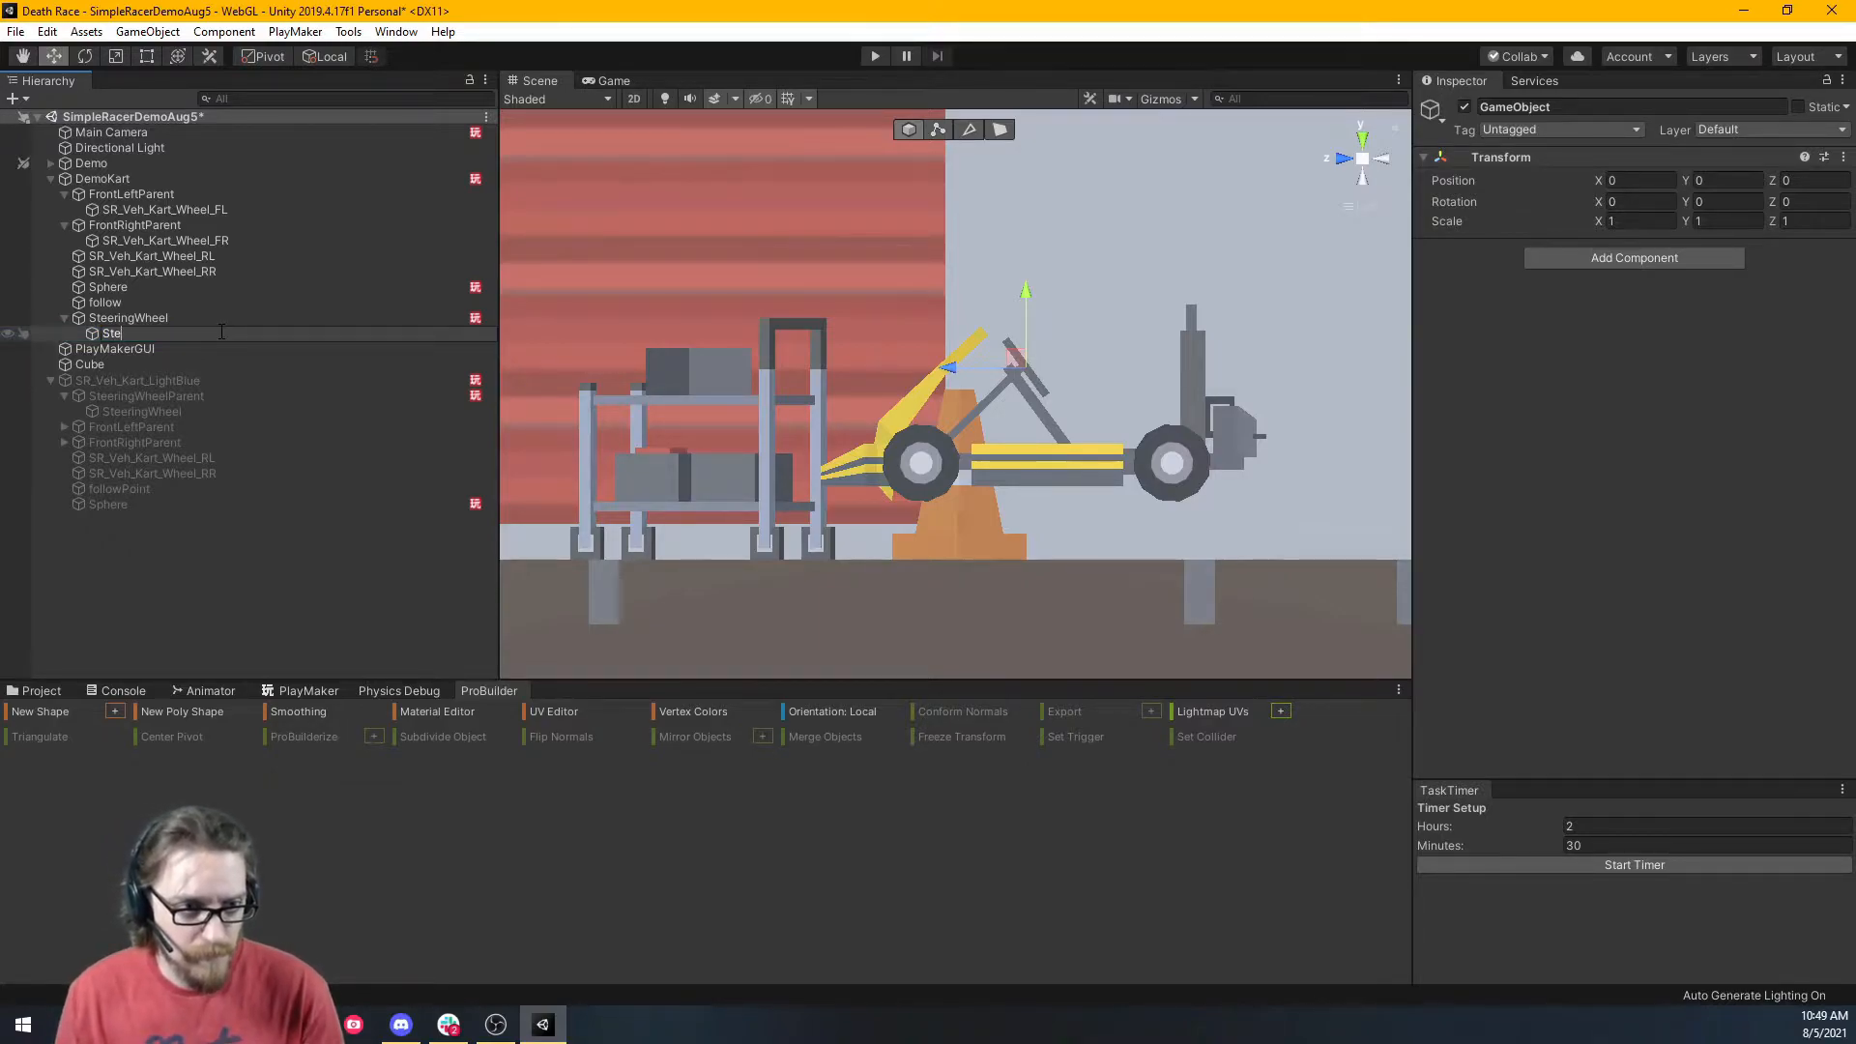
type("eringWheelParent")
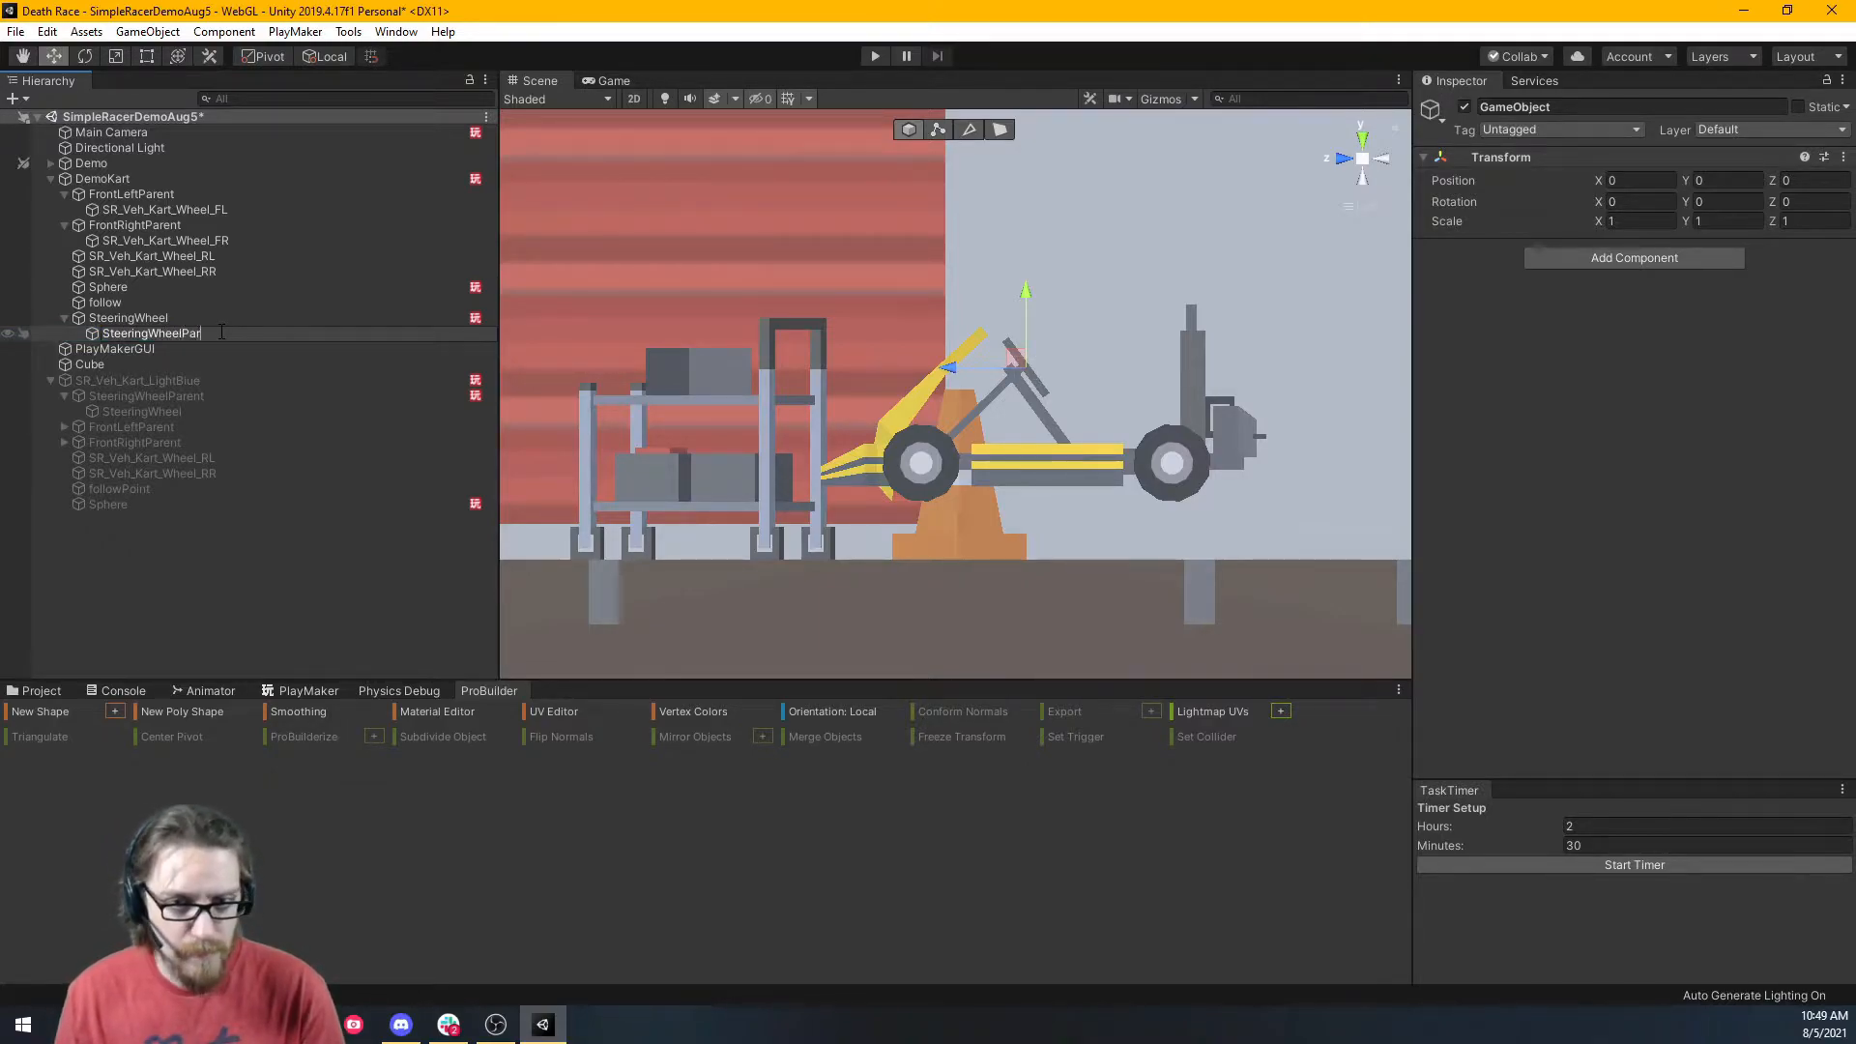
key("Return")
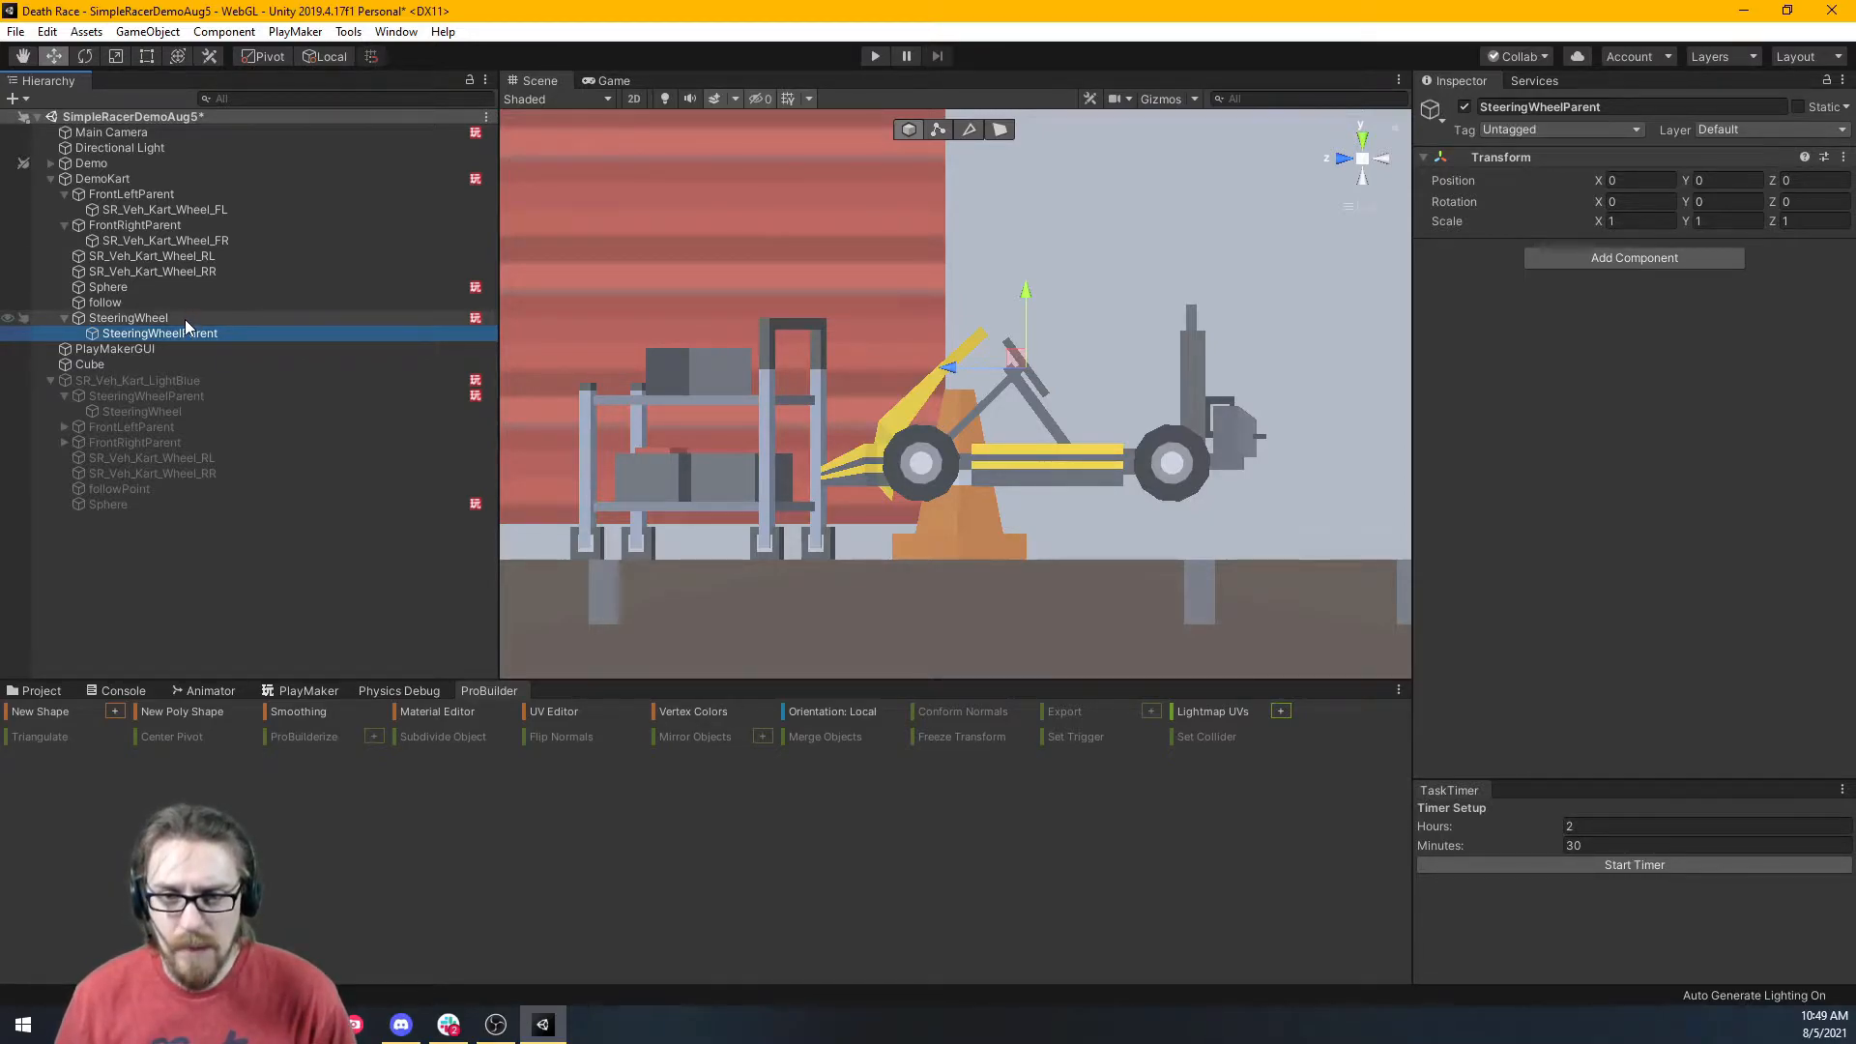
Adjust SteeringWheel's X rotation to 53.57 and select SteeringWheelParent.
left_click(184, 319)
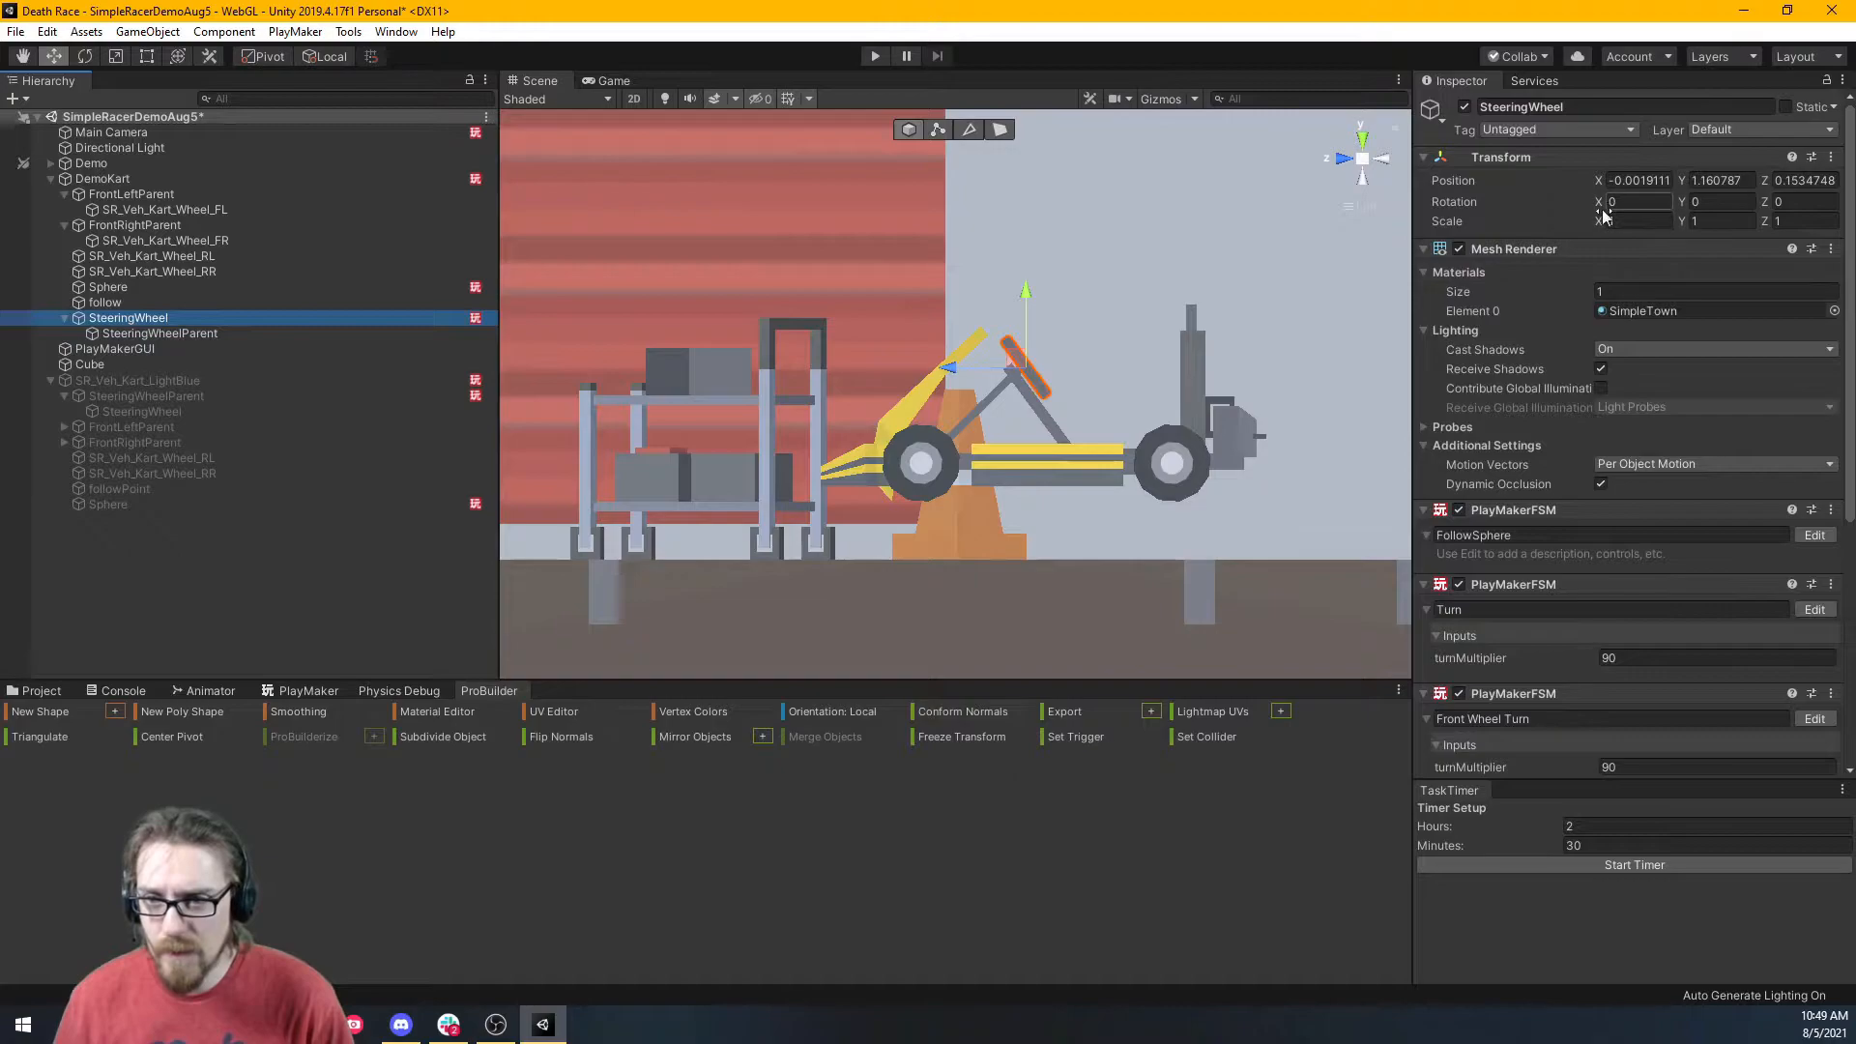
left_click_drag(1599, 203, 1515, 284)
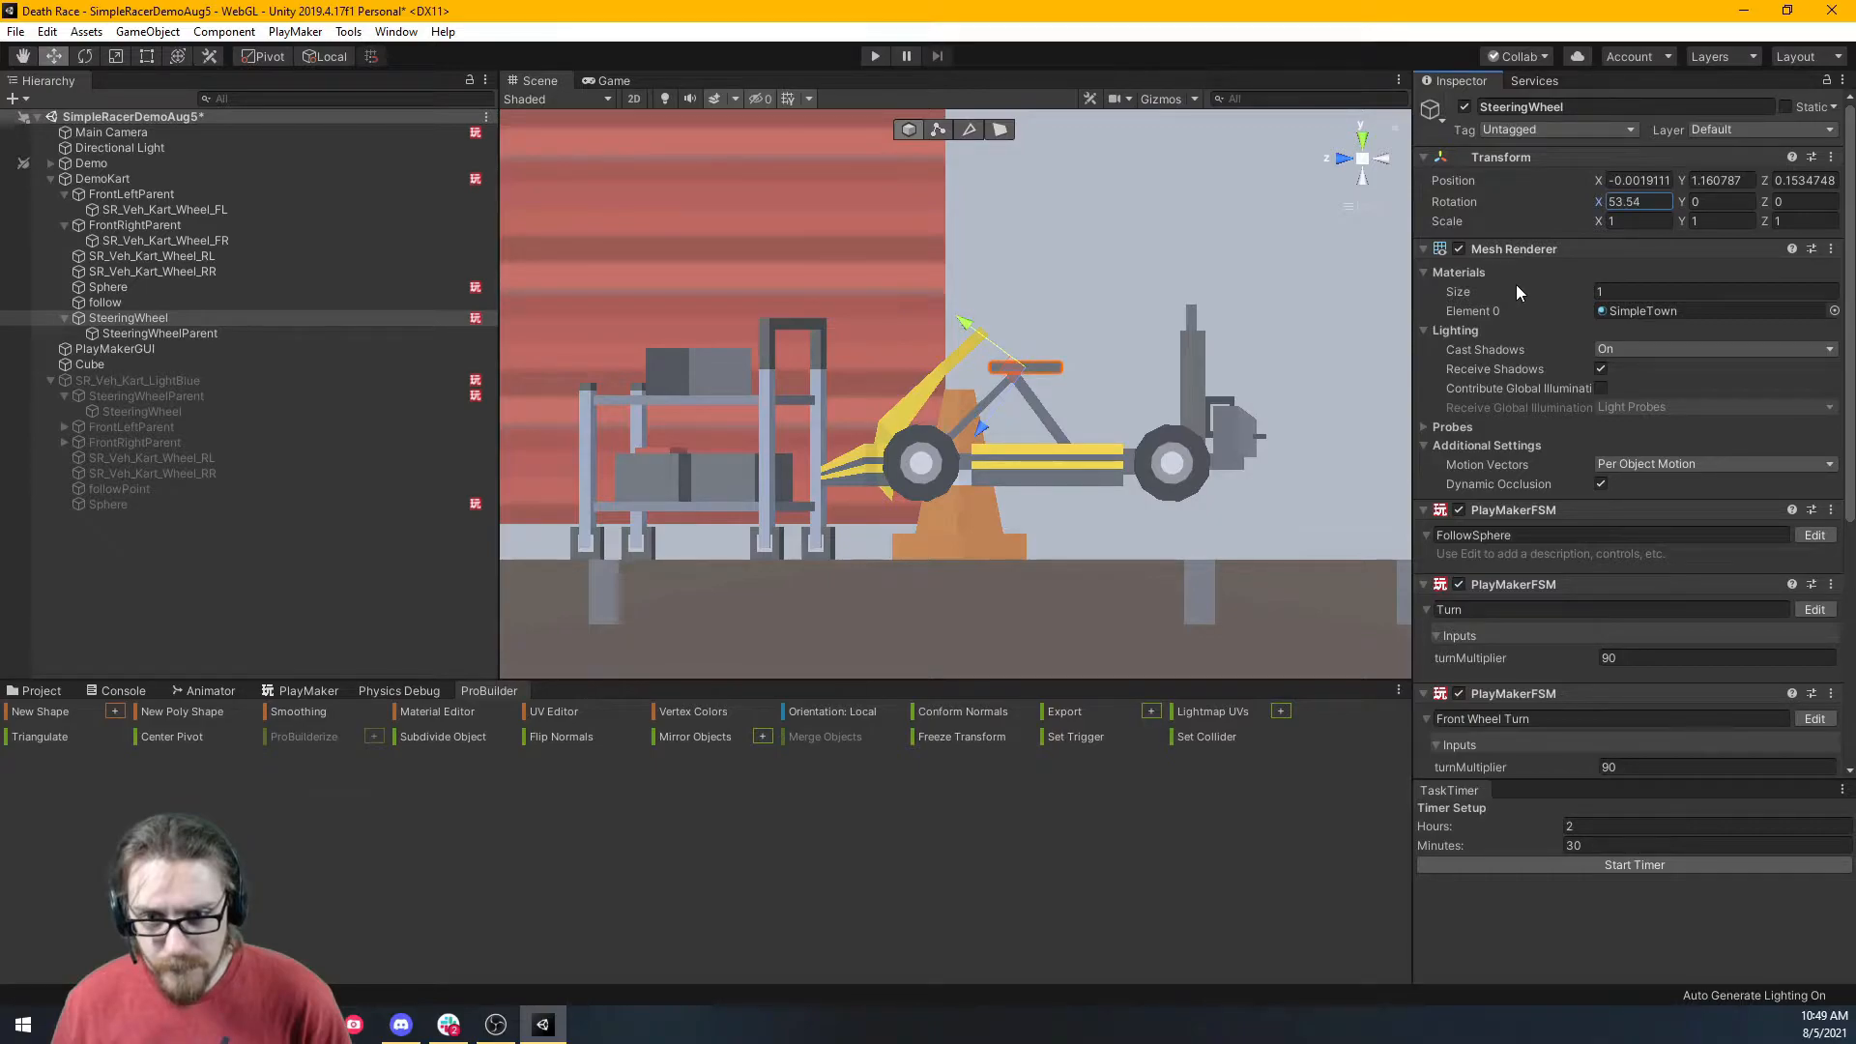
left_click(215, 336)
Add a new empty child SteeringWheelParent under SteeringWheel.
right_click(177, 317)
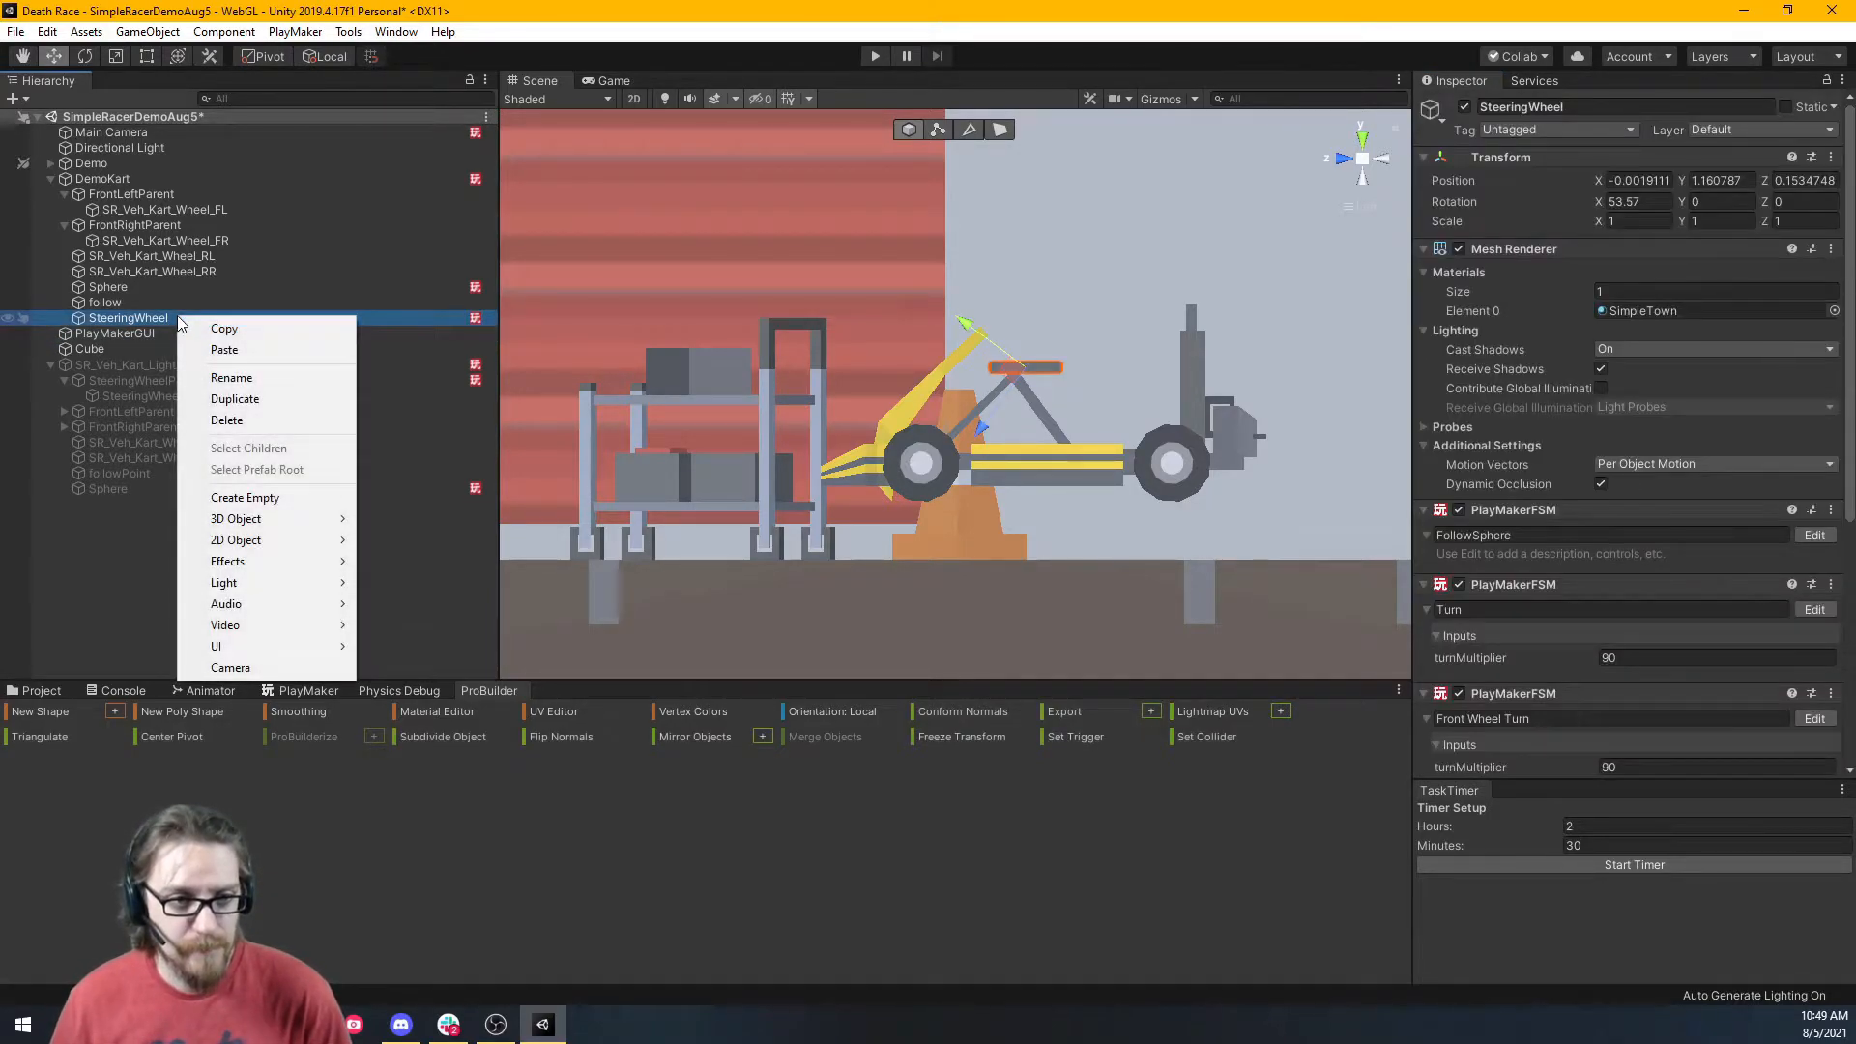
left_click(261, 498)
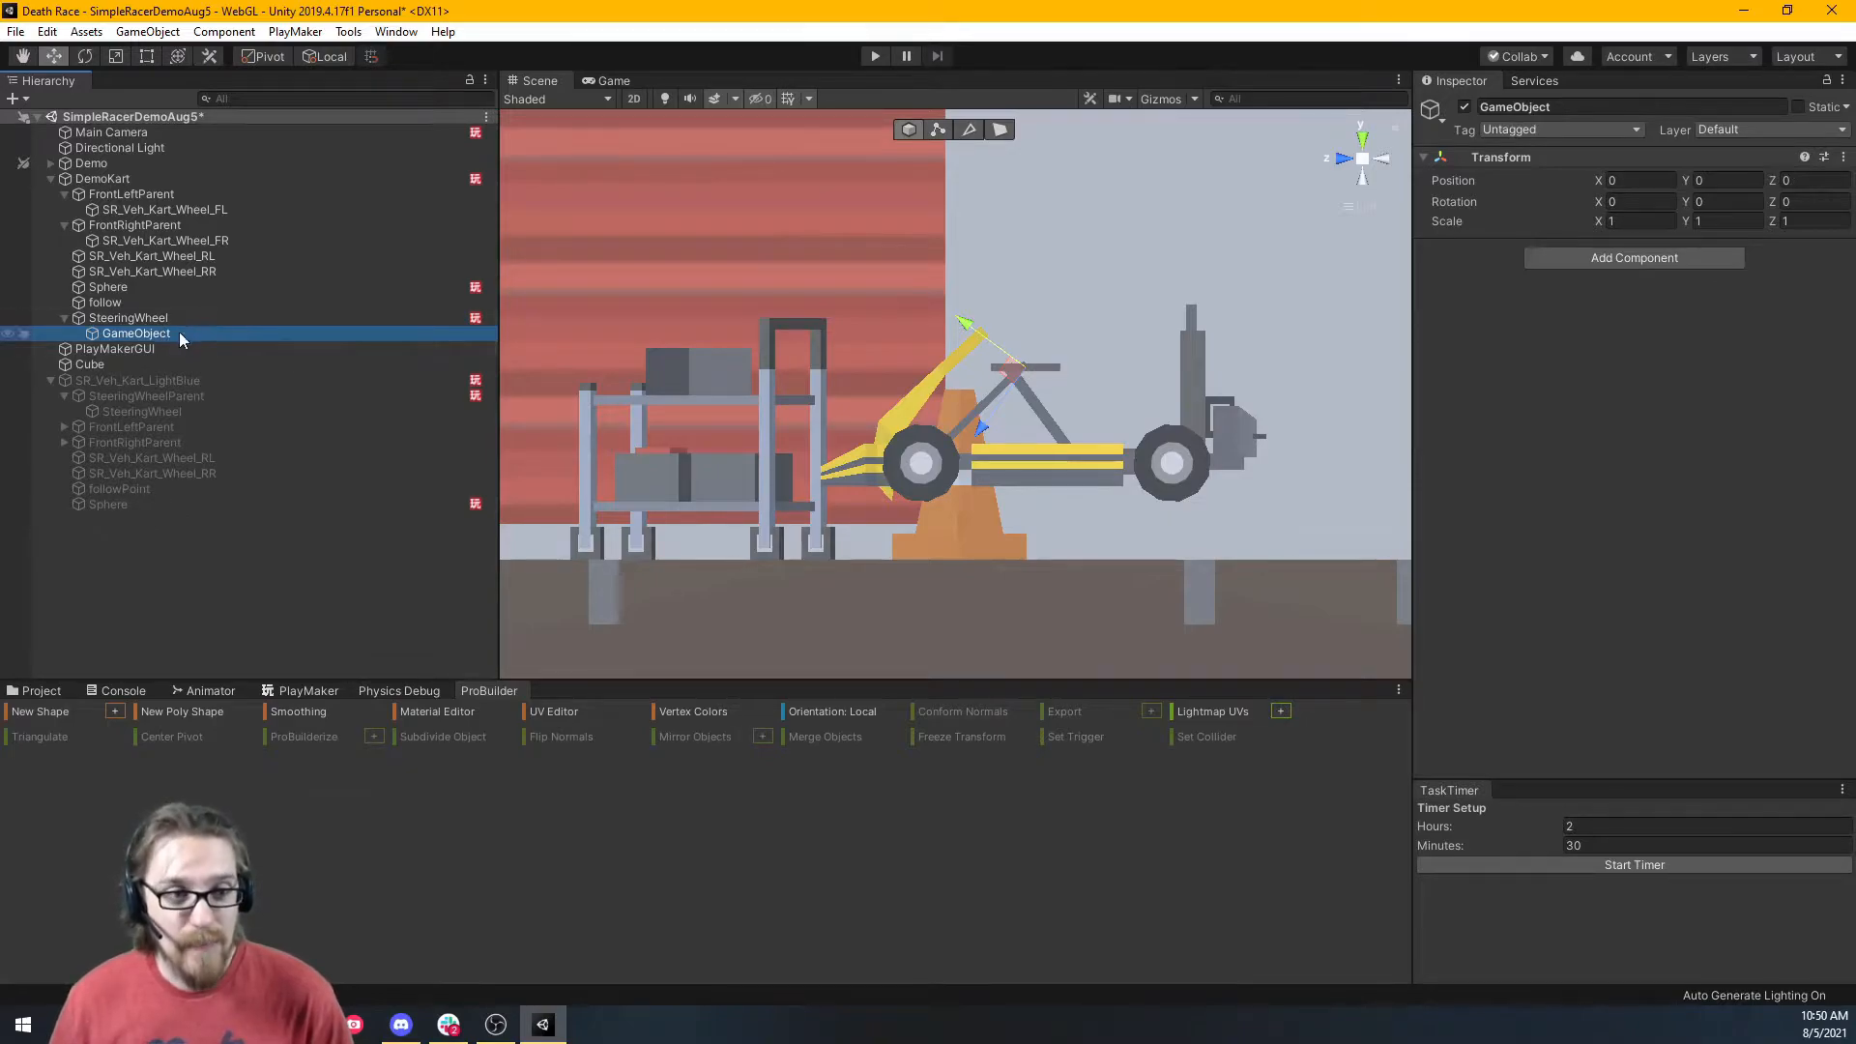
key("F2")
type("SteeringWheelParent")
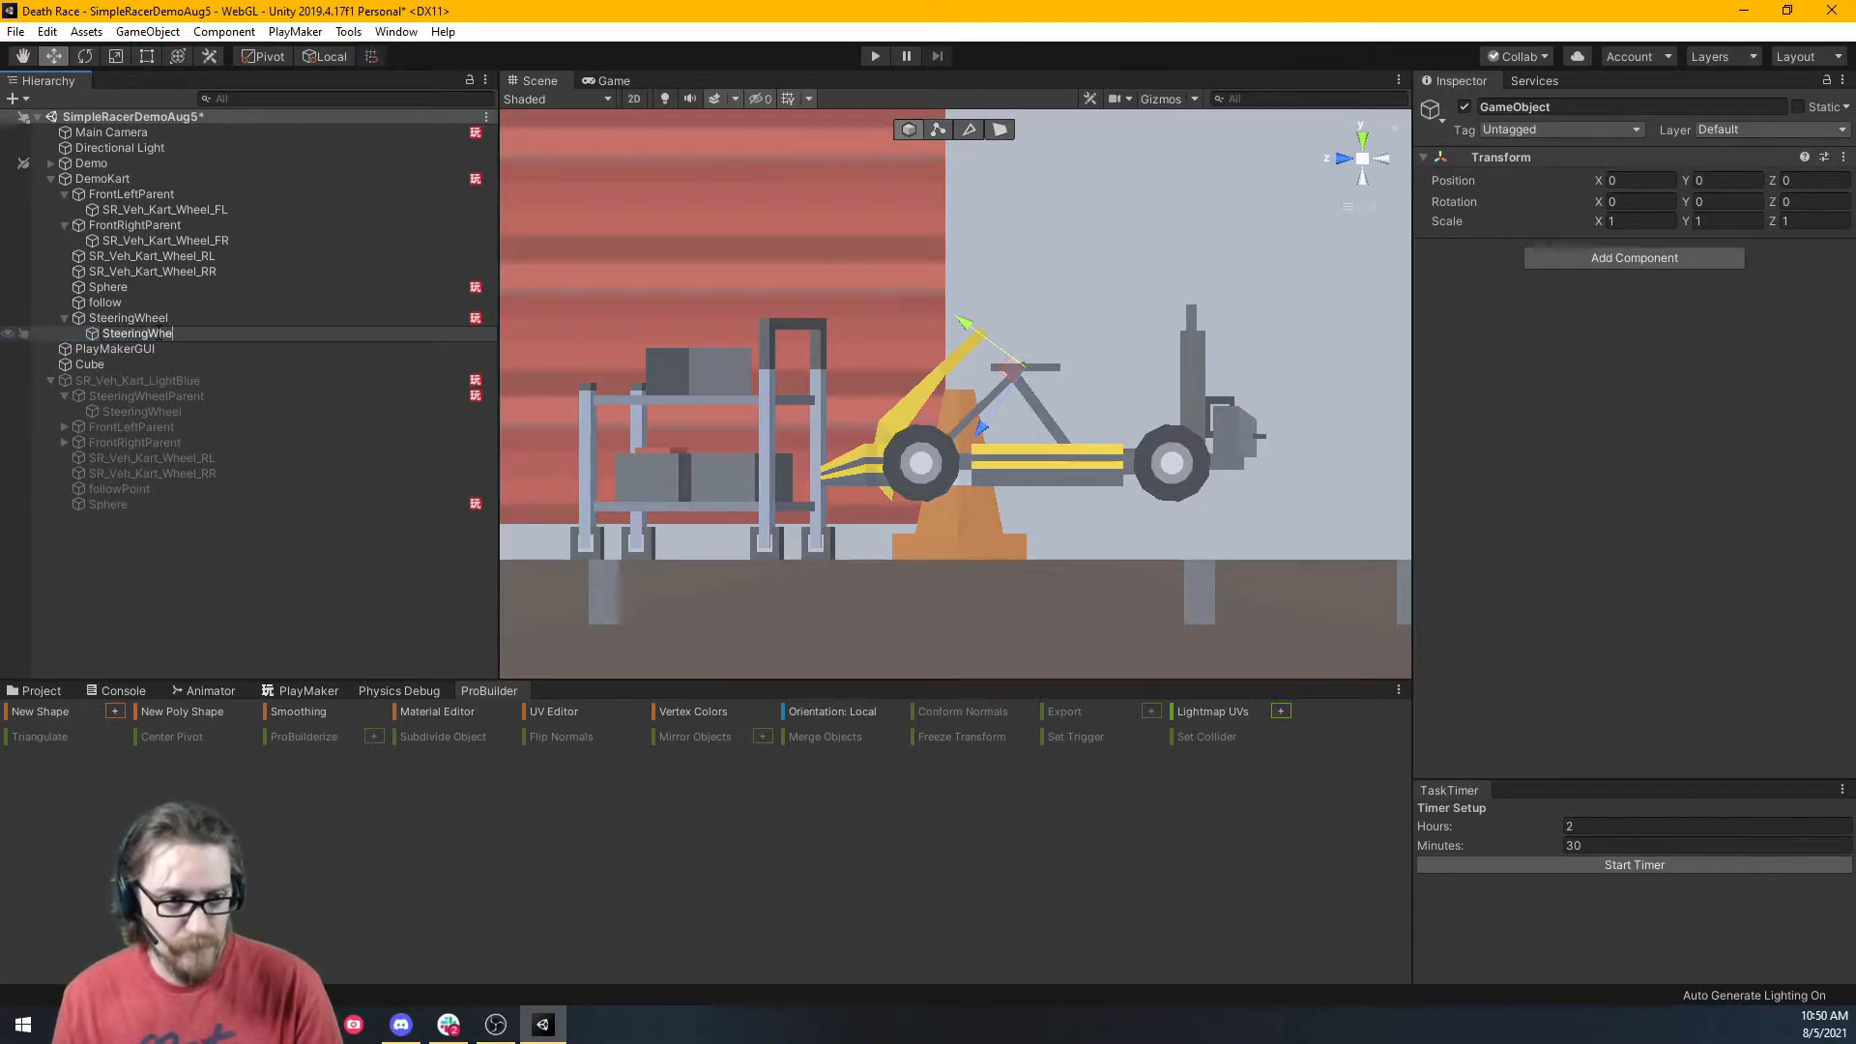
key("Return")
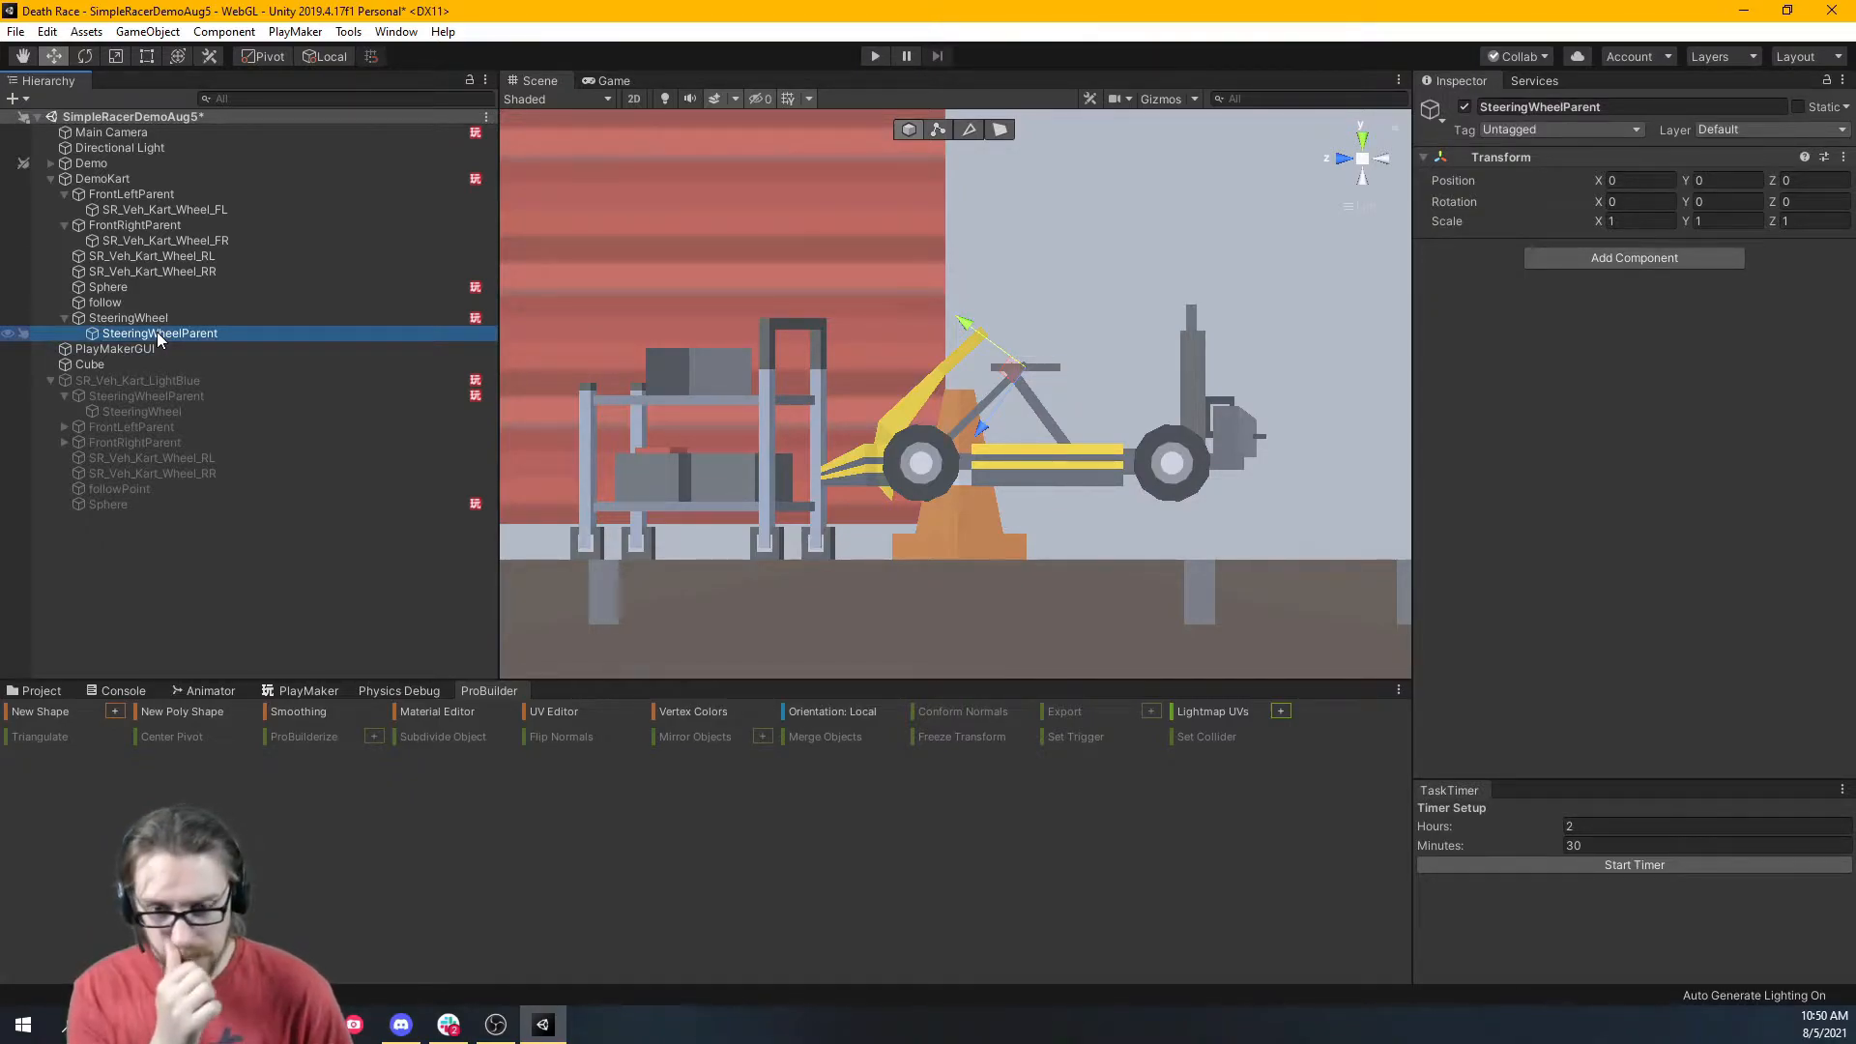
Set SteeringWheel's X rotation to 0.
left_click(152, 319)
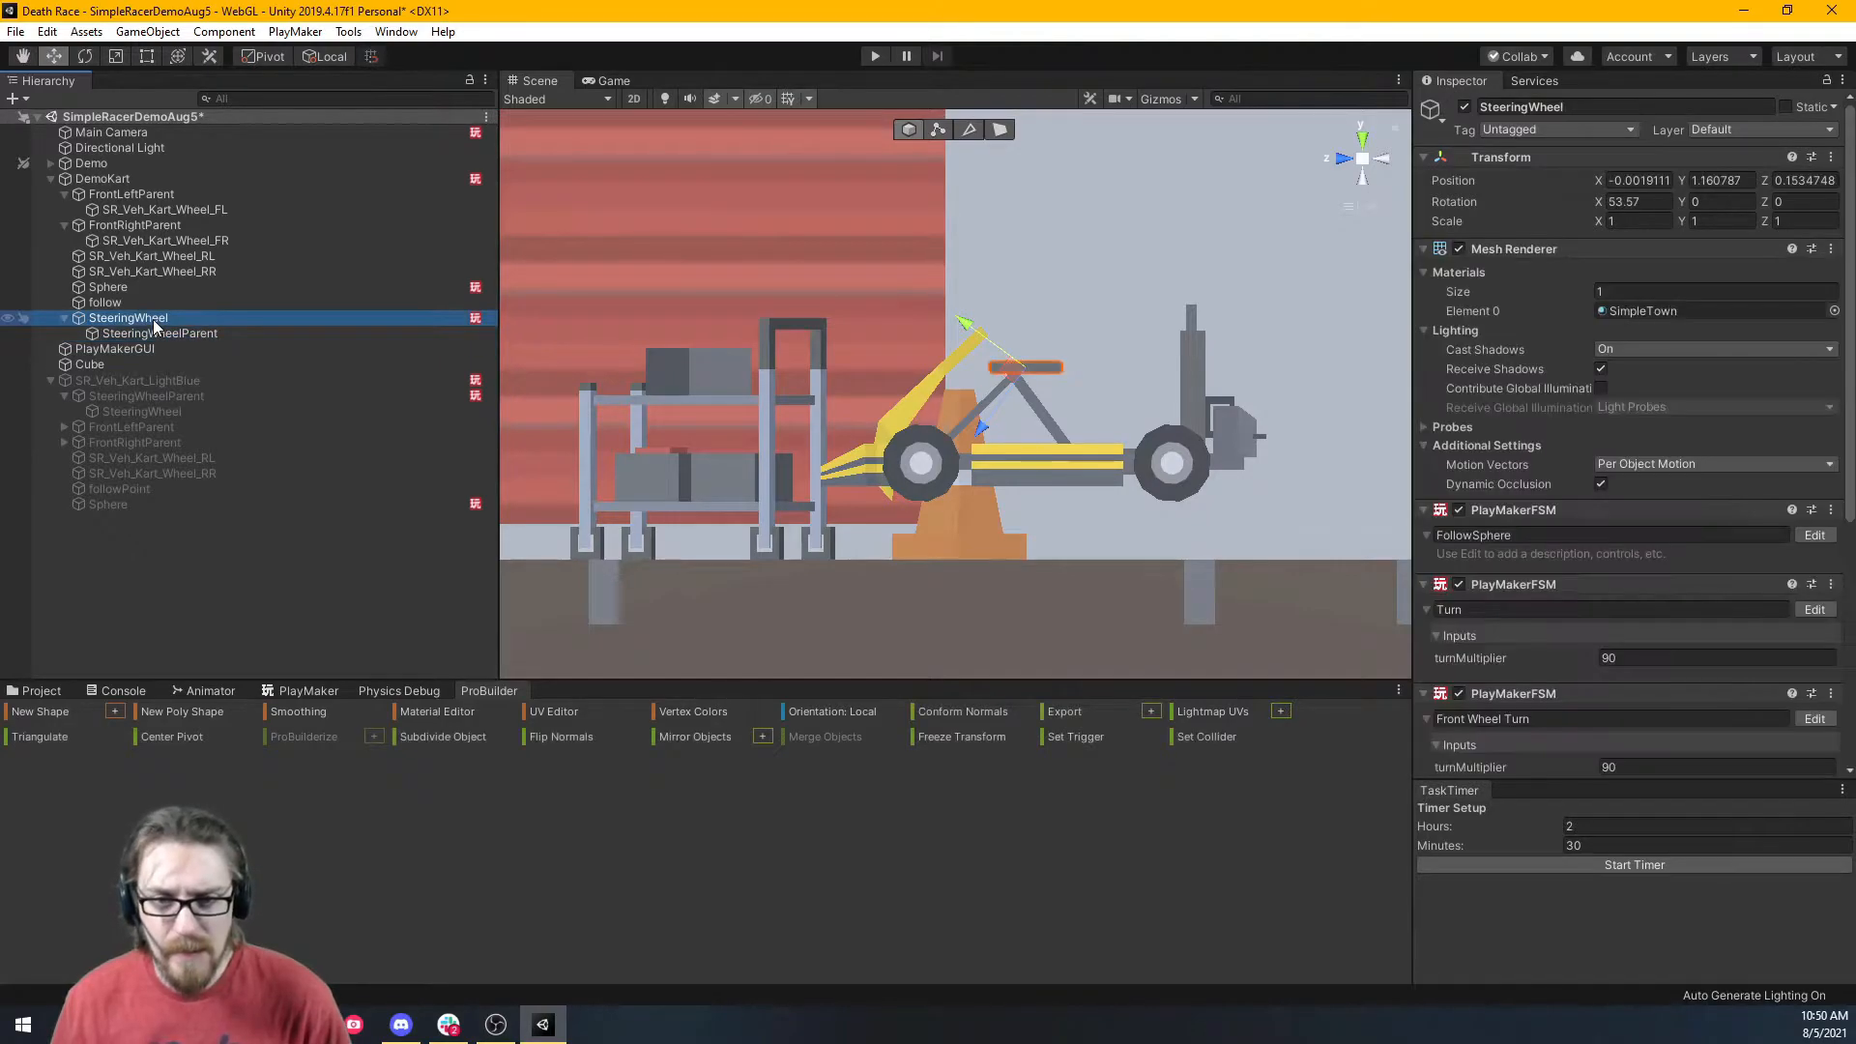
left_click(153, 337)
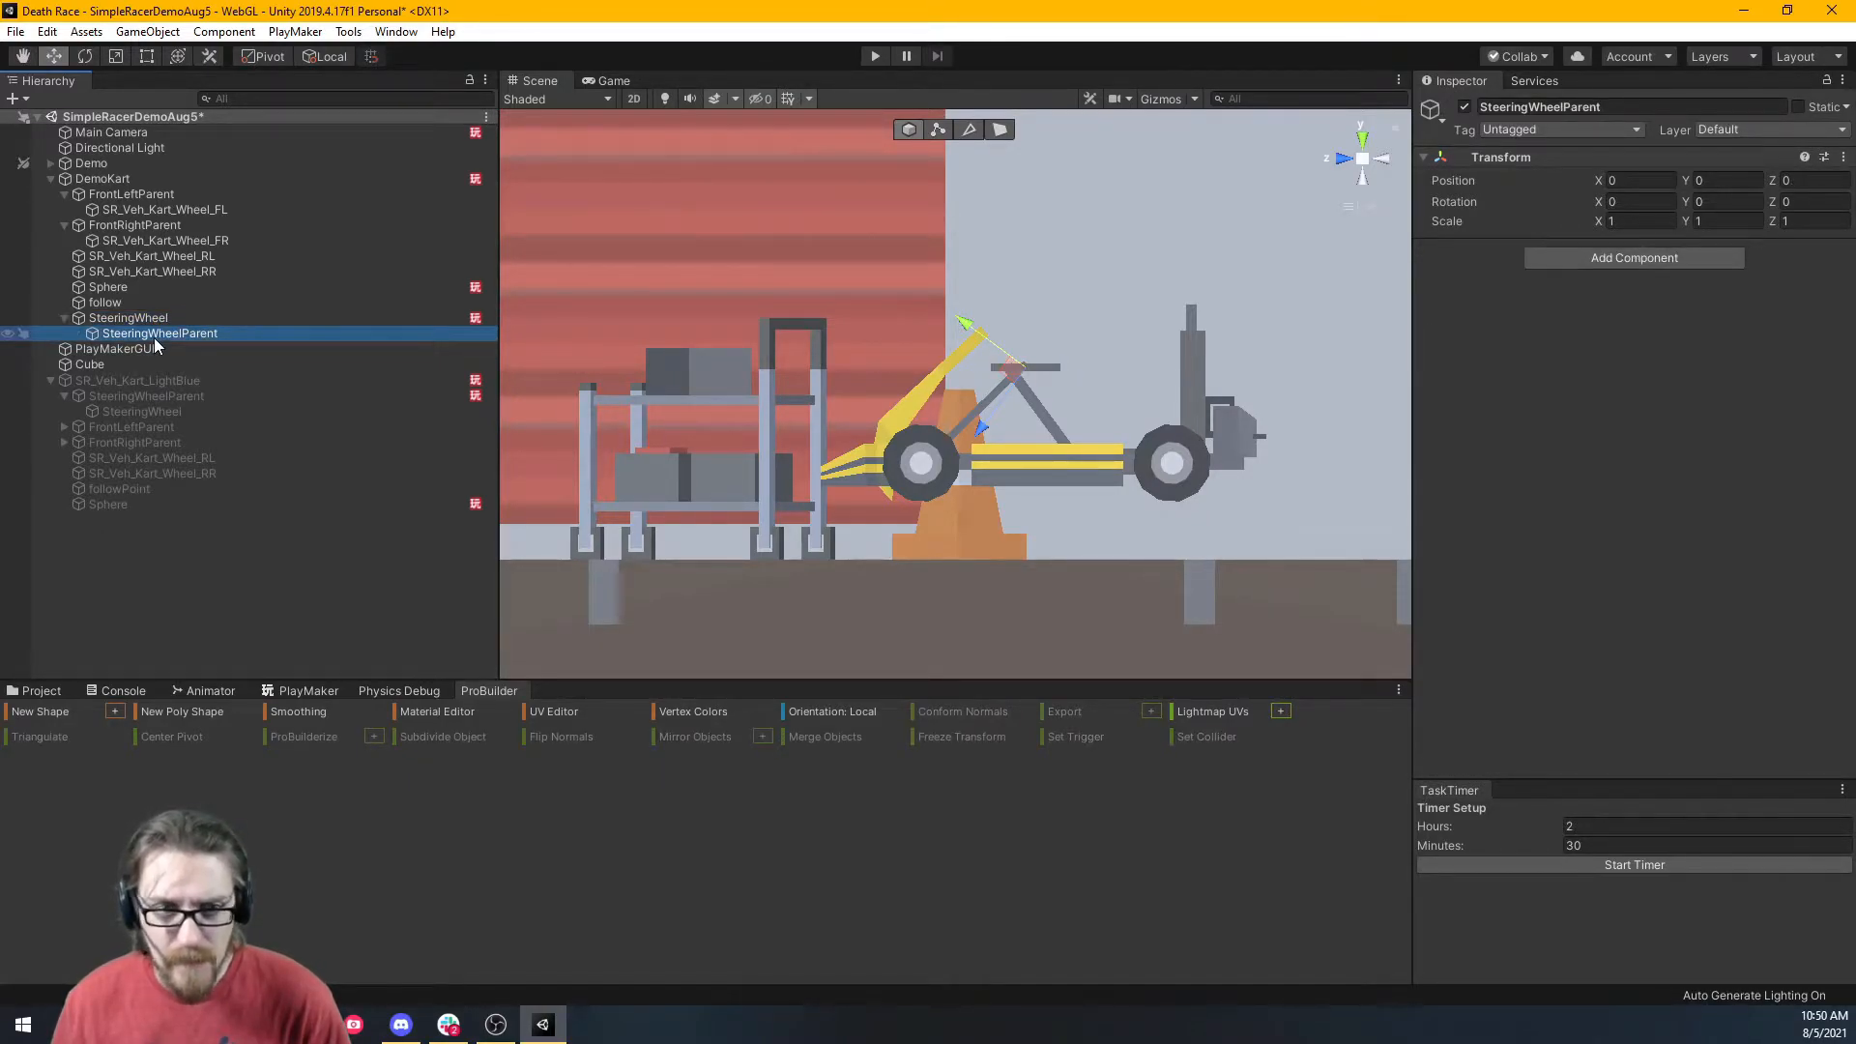
left_click(149, 323)
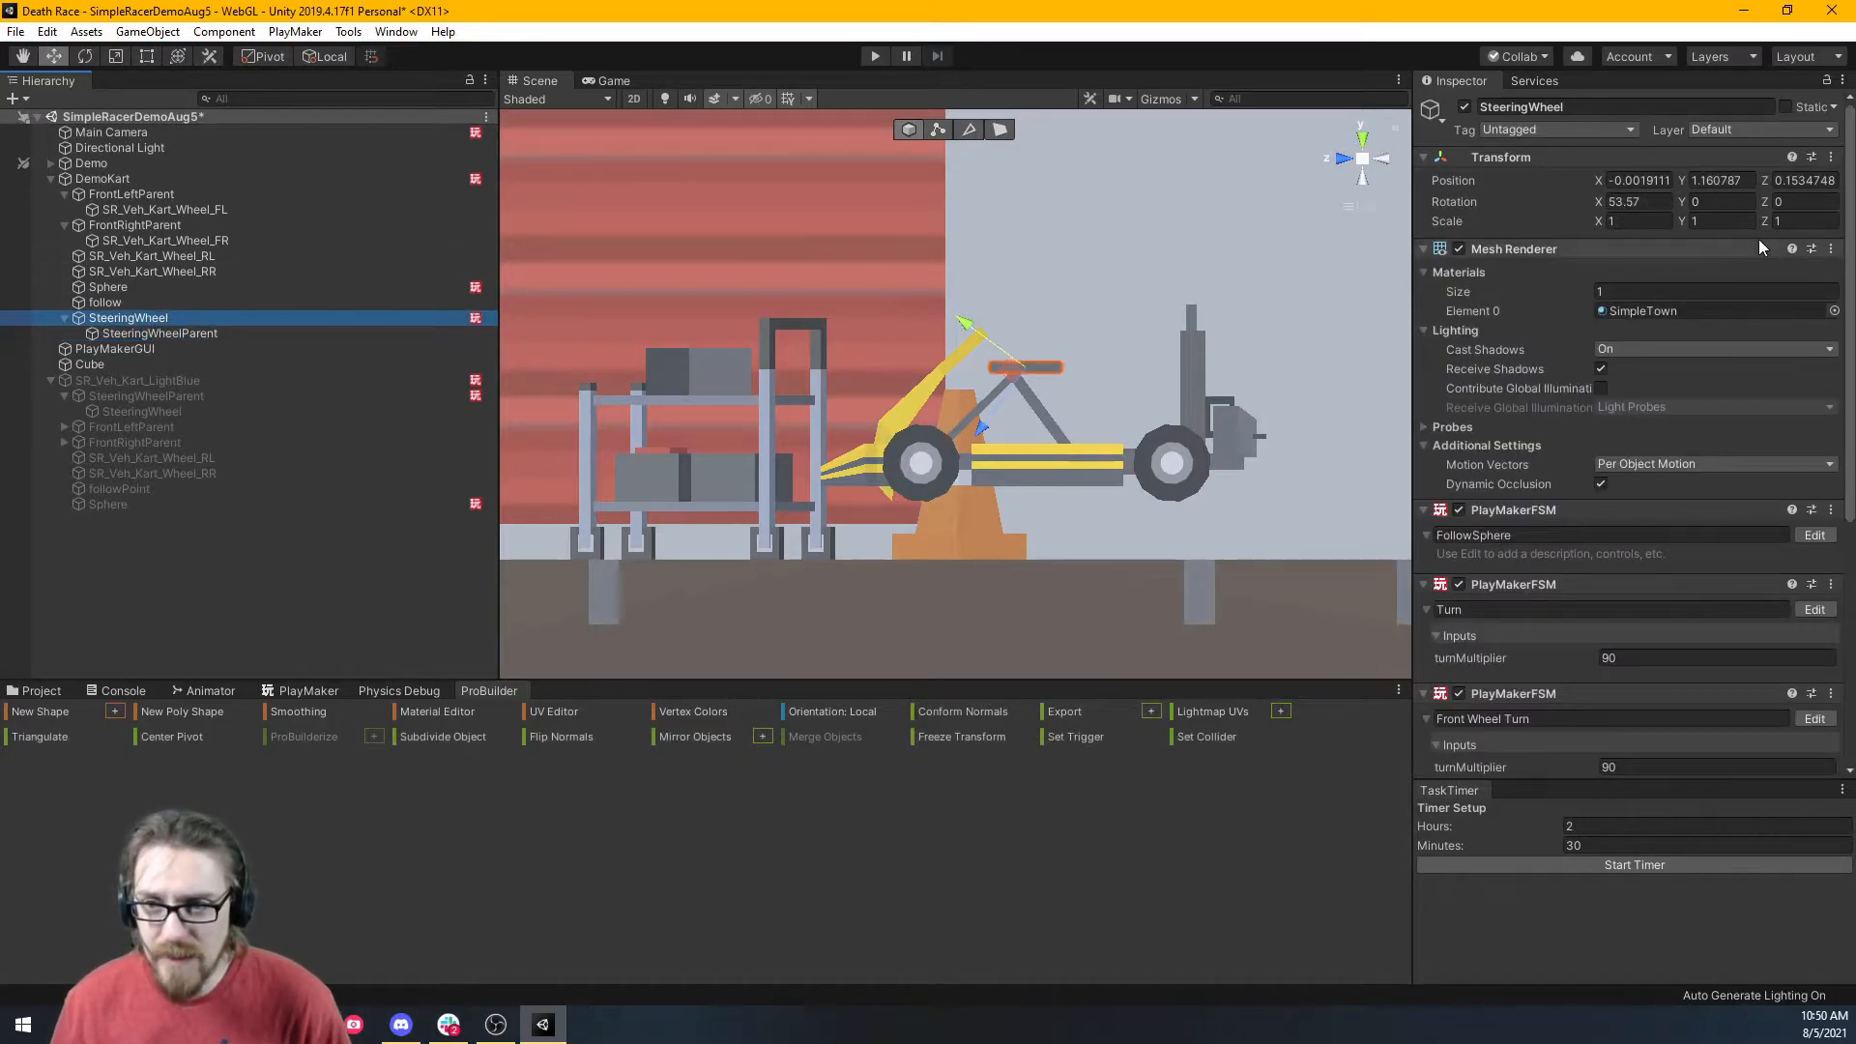
left_click(1636, 202)
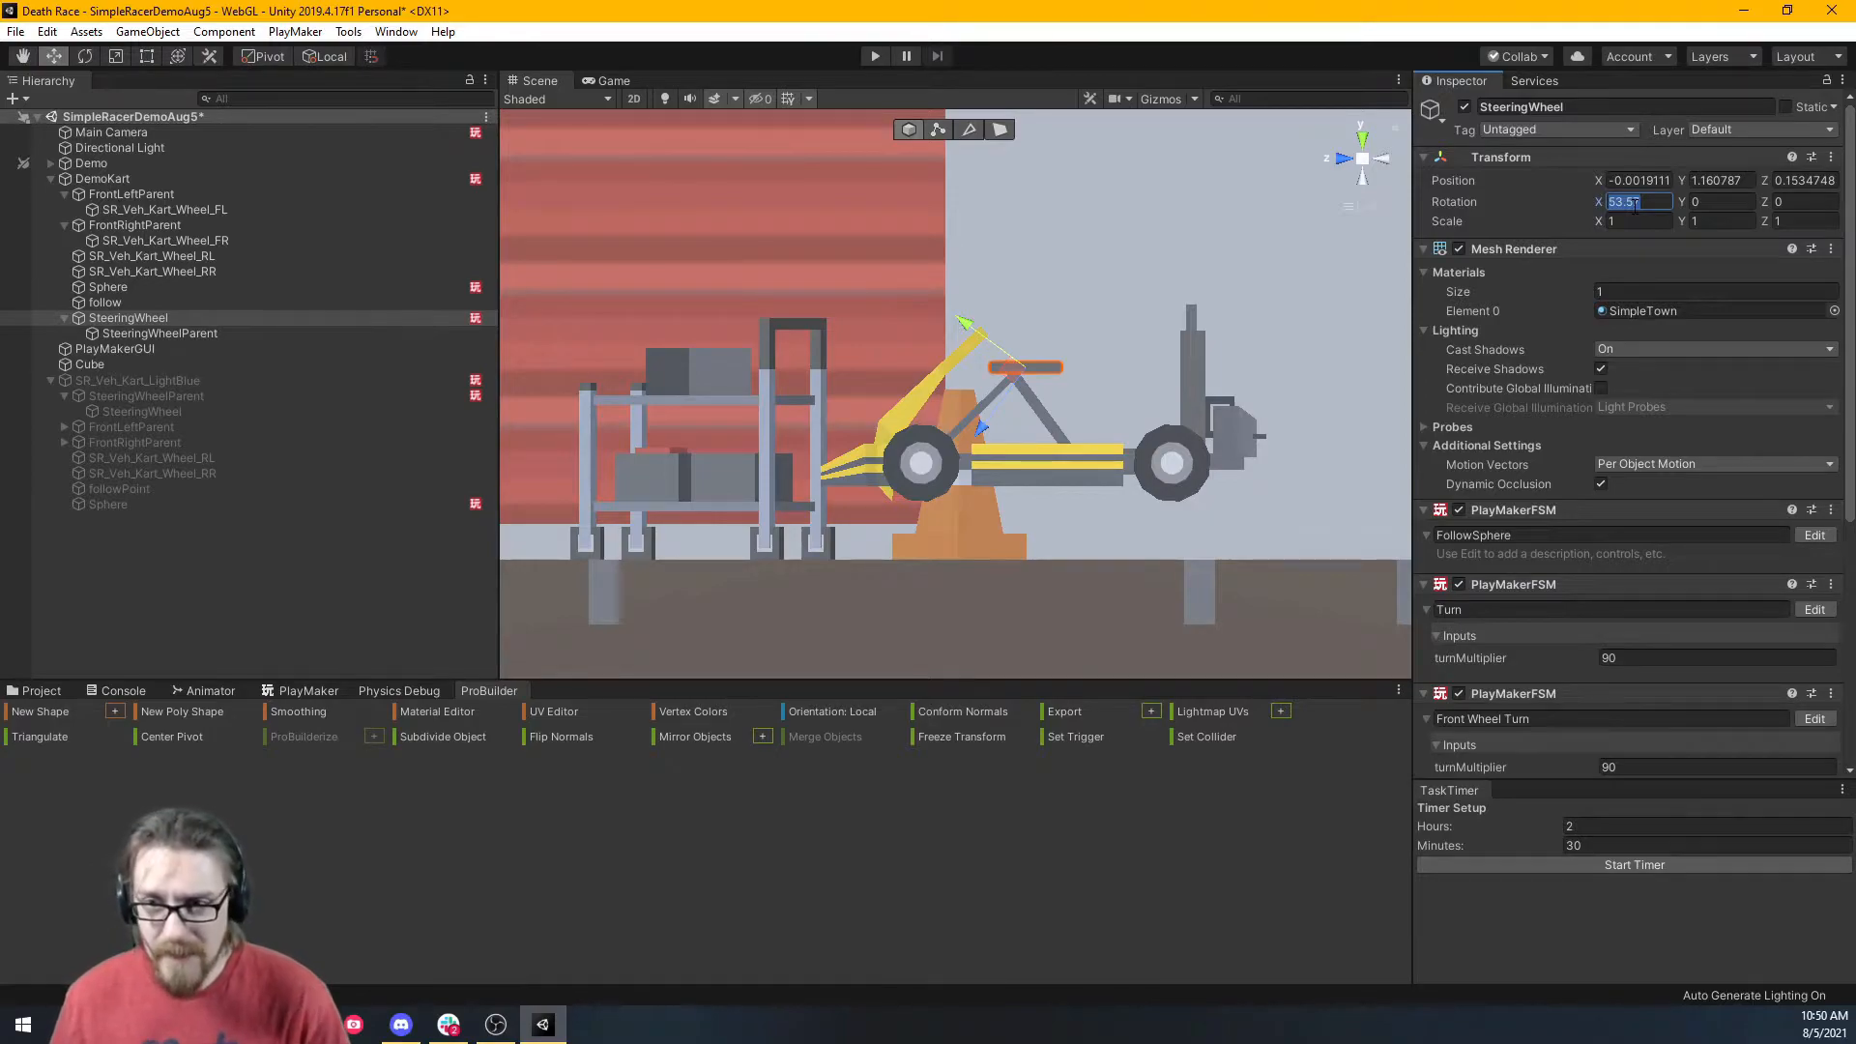
type("0")
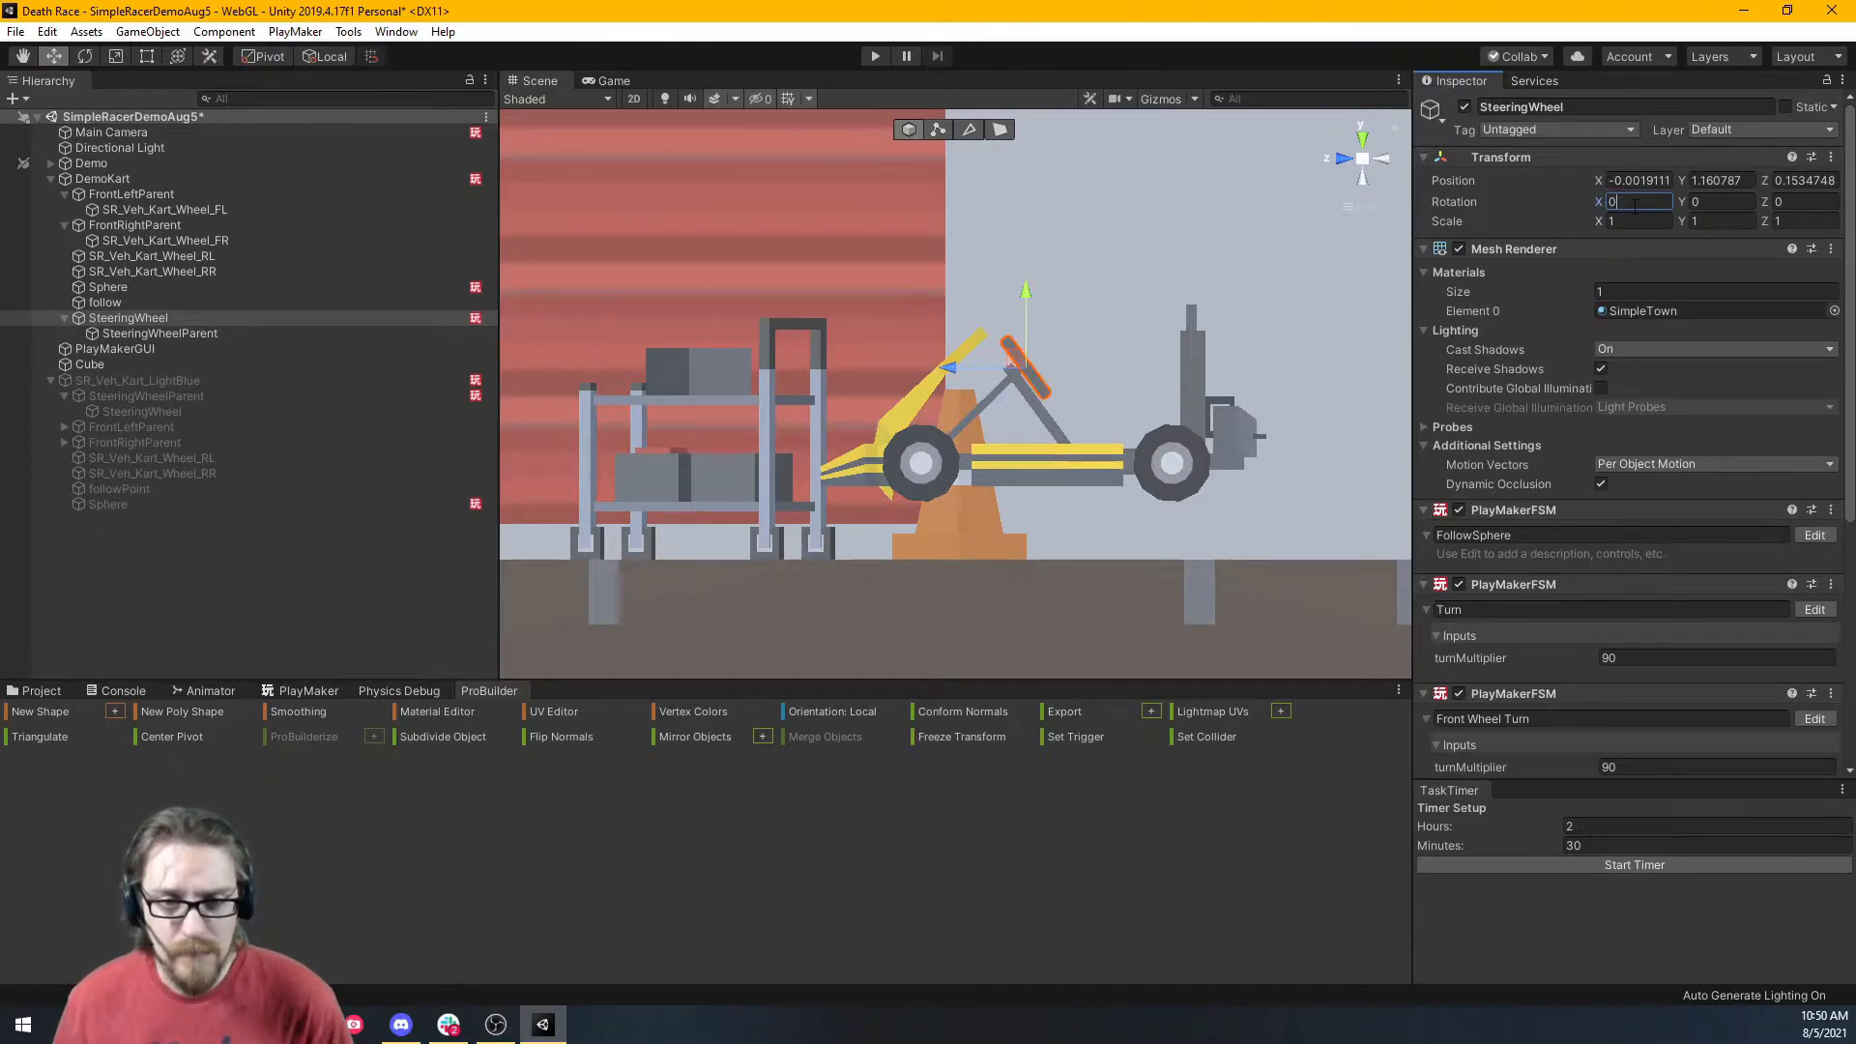
Set SteeringWheelParent's X rotation to -53.57.
left_click(213, 336)
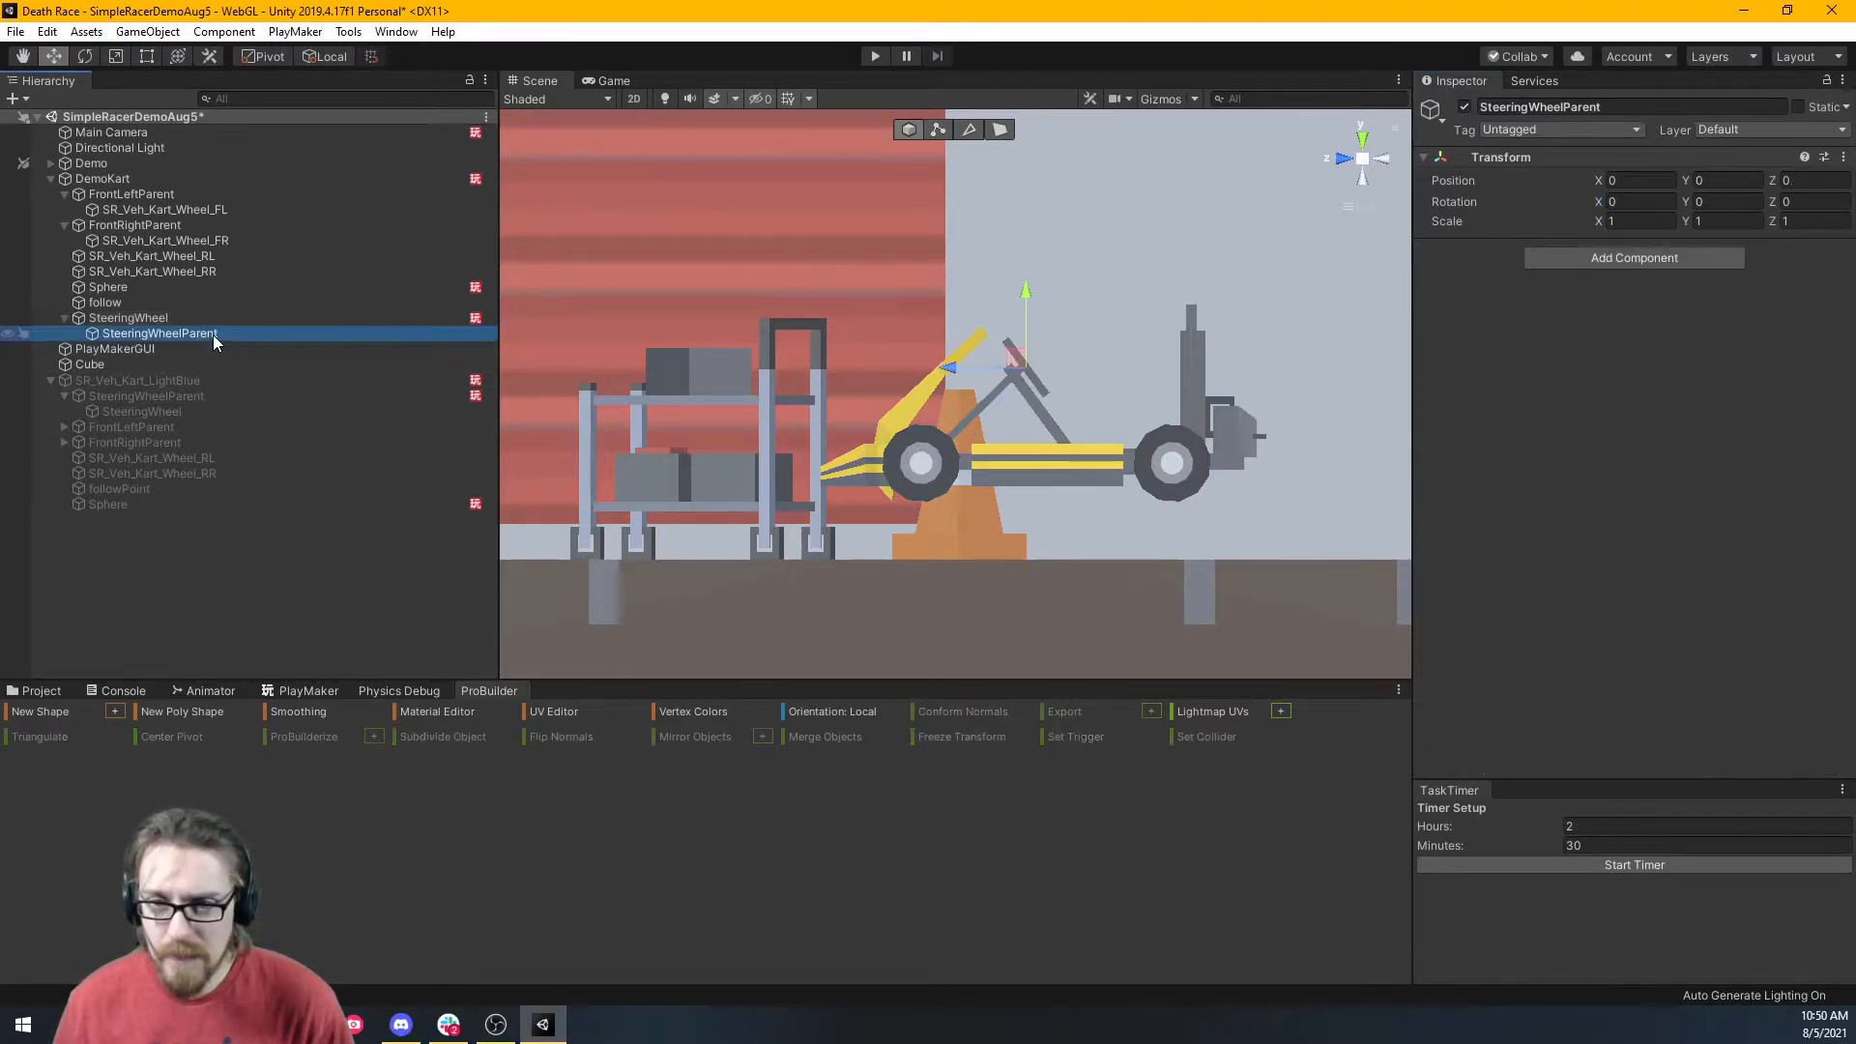
left_click(1634, 201)
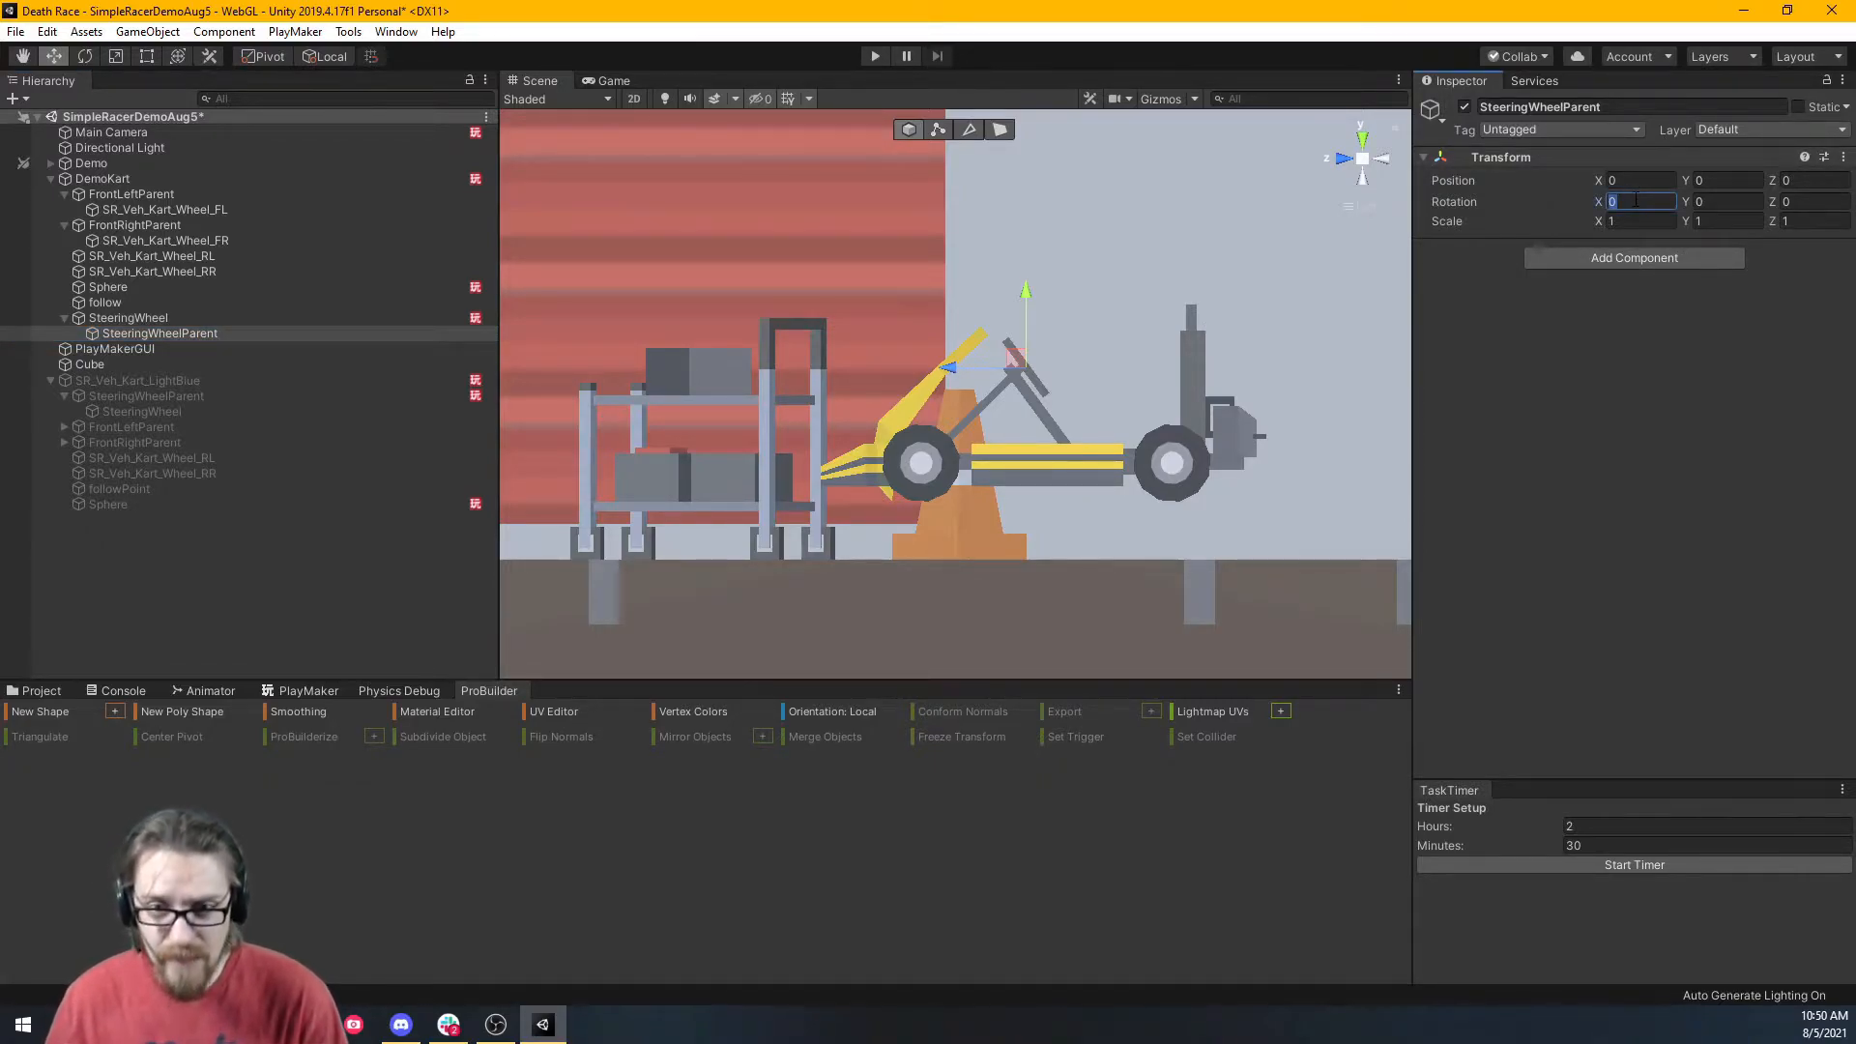
type("53.57")
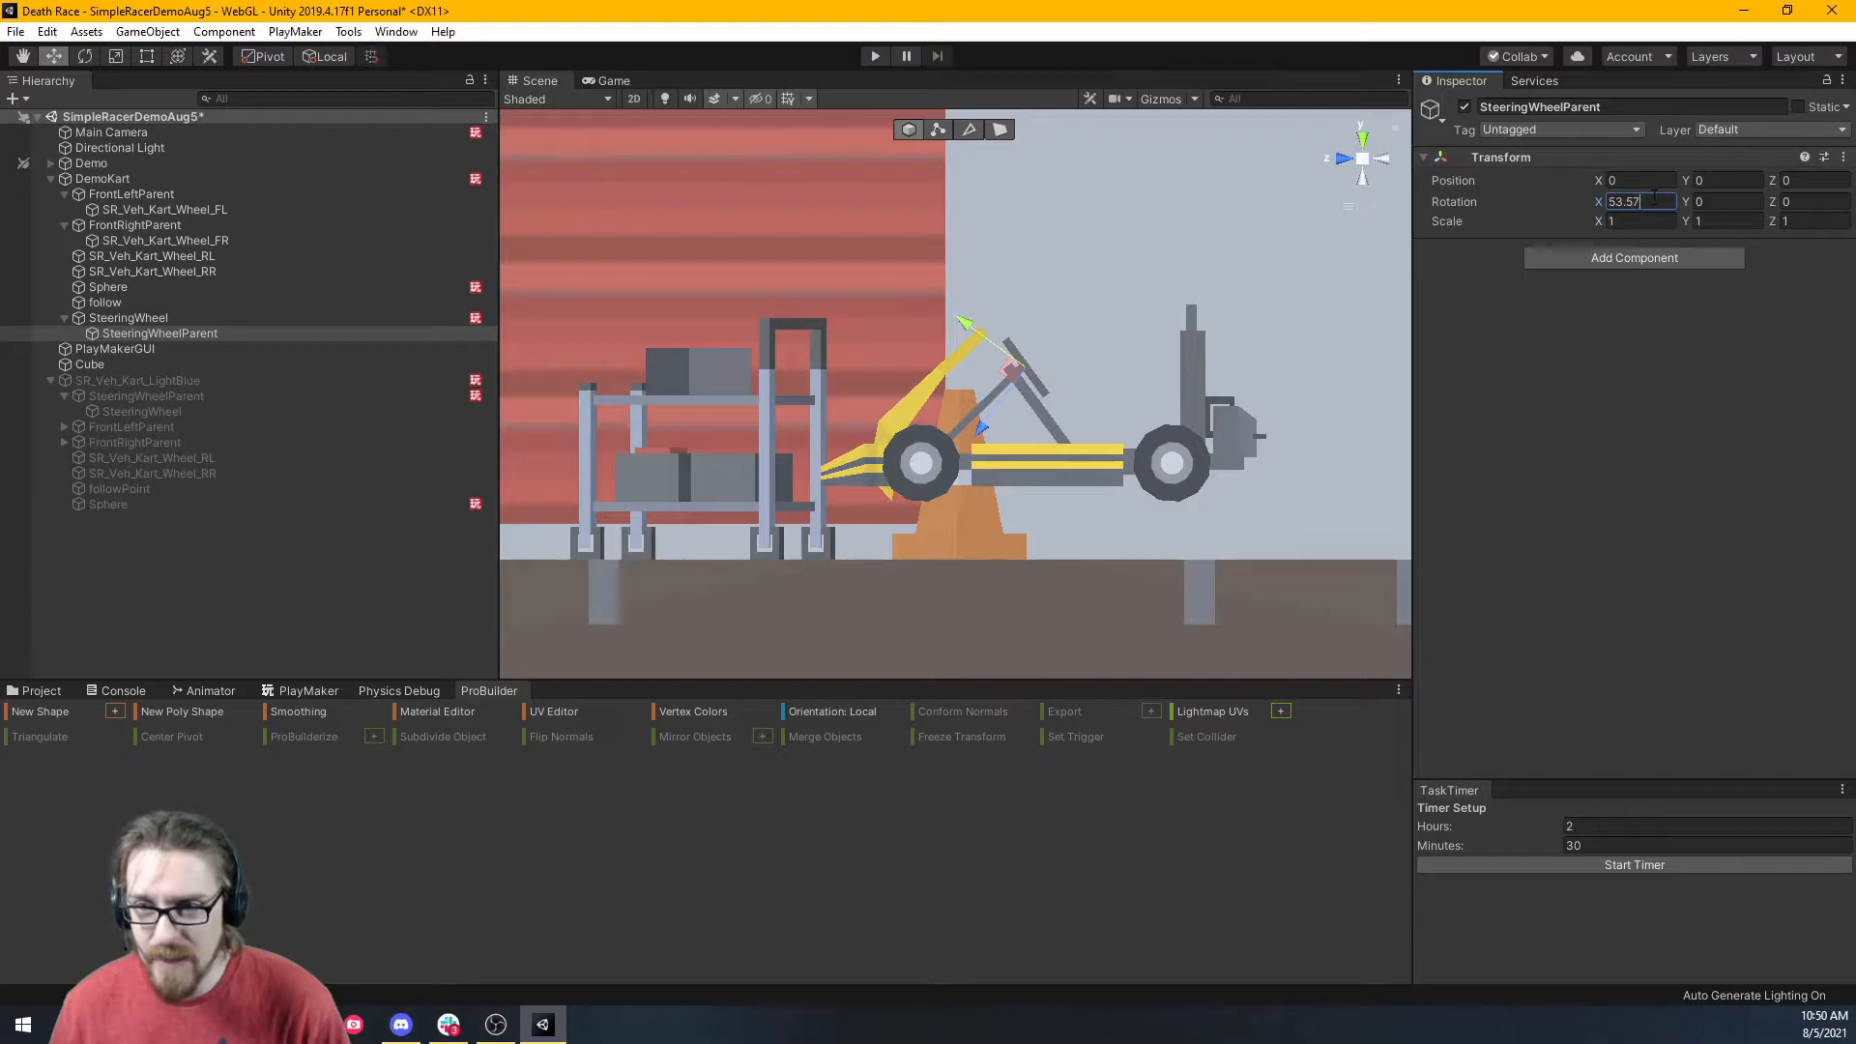
left_click(1610, 201)
type("-")
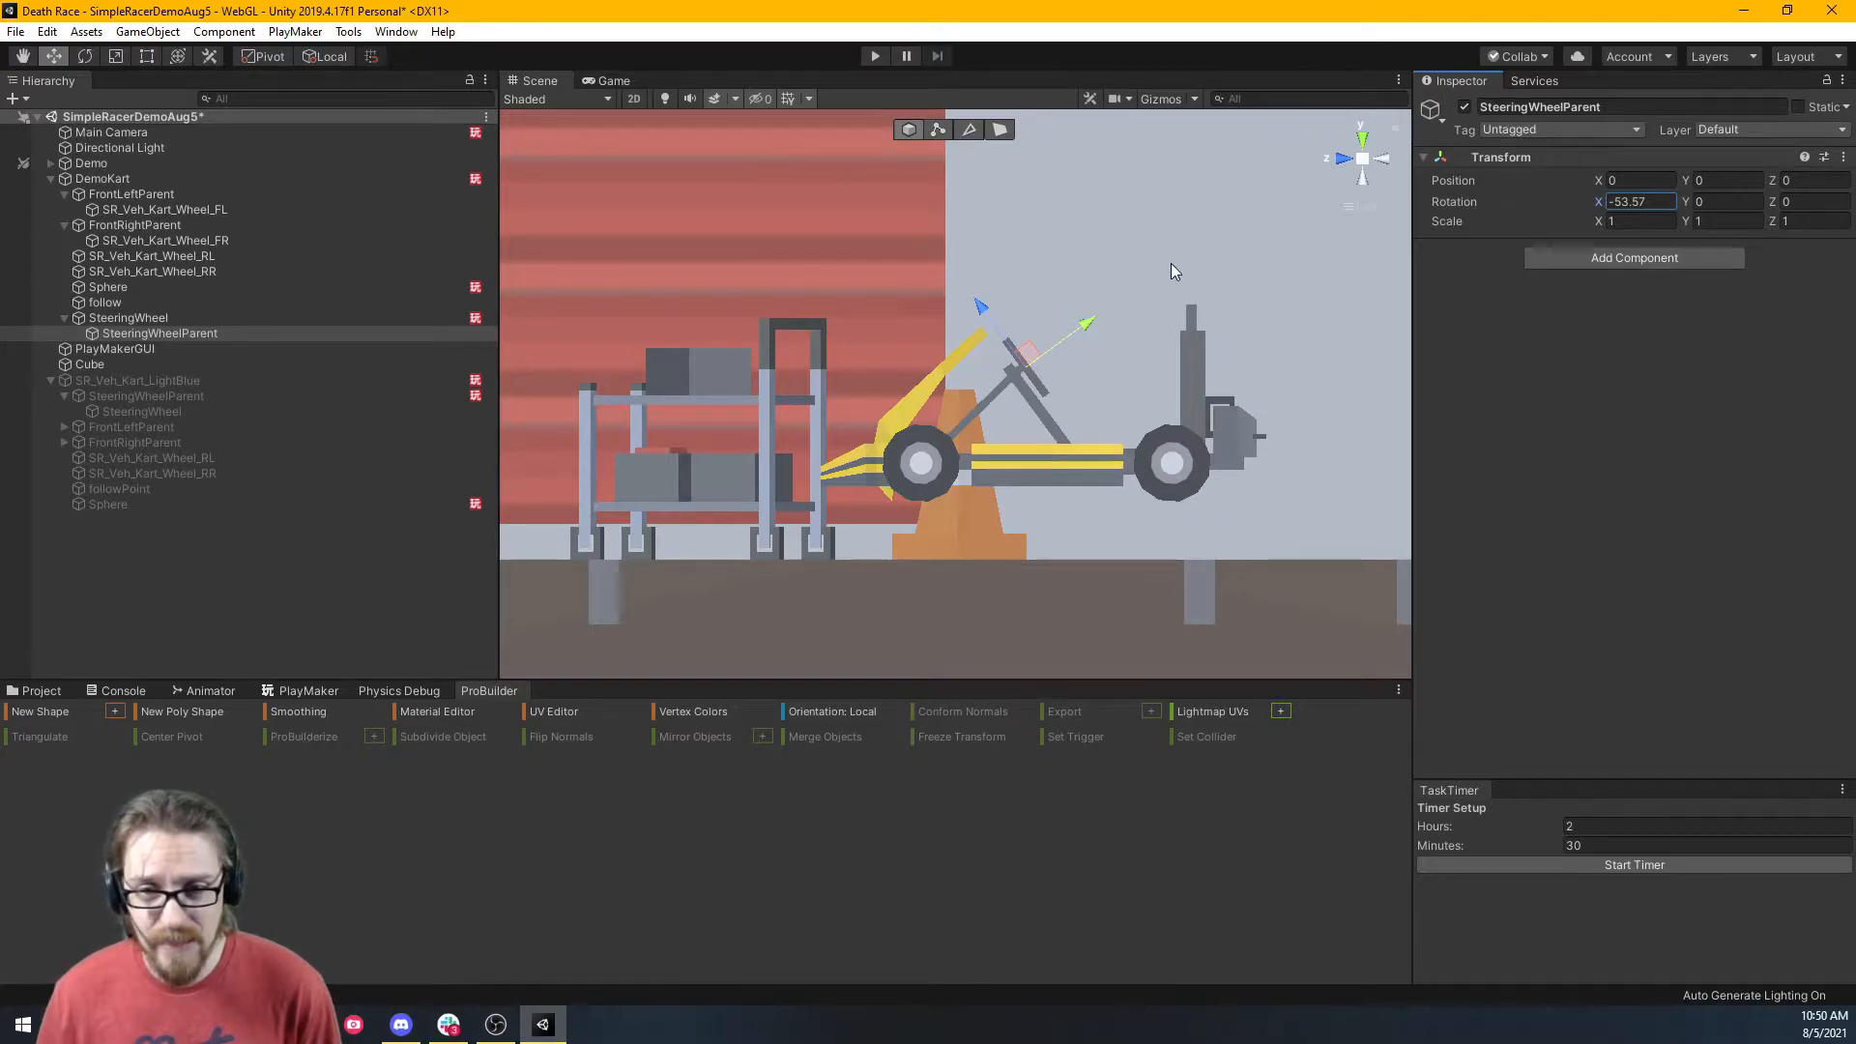
left_click(203, 317)
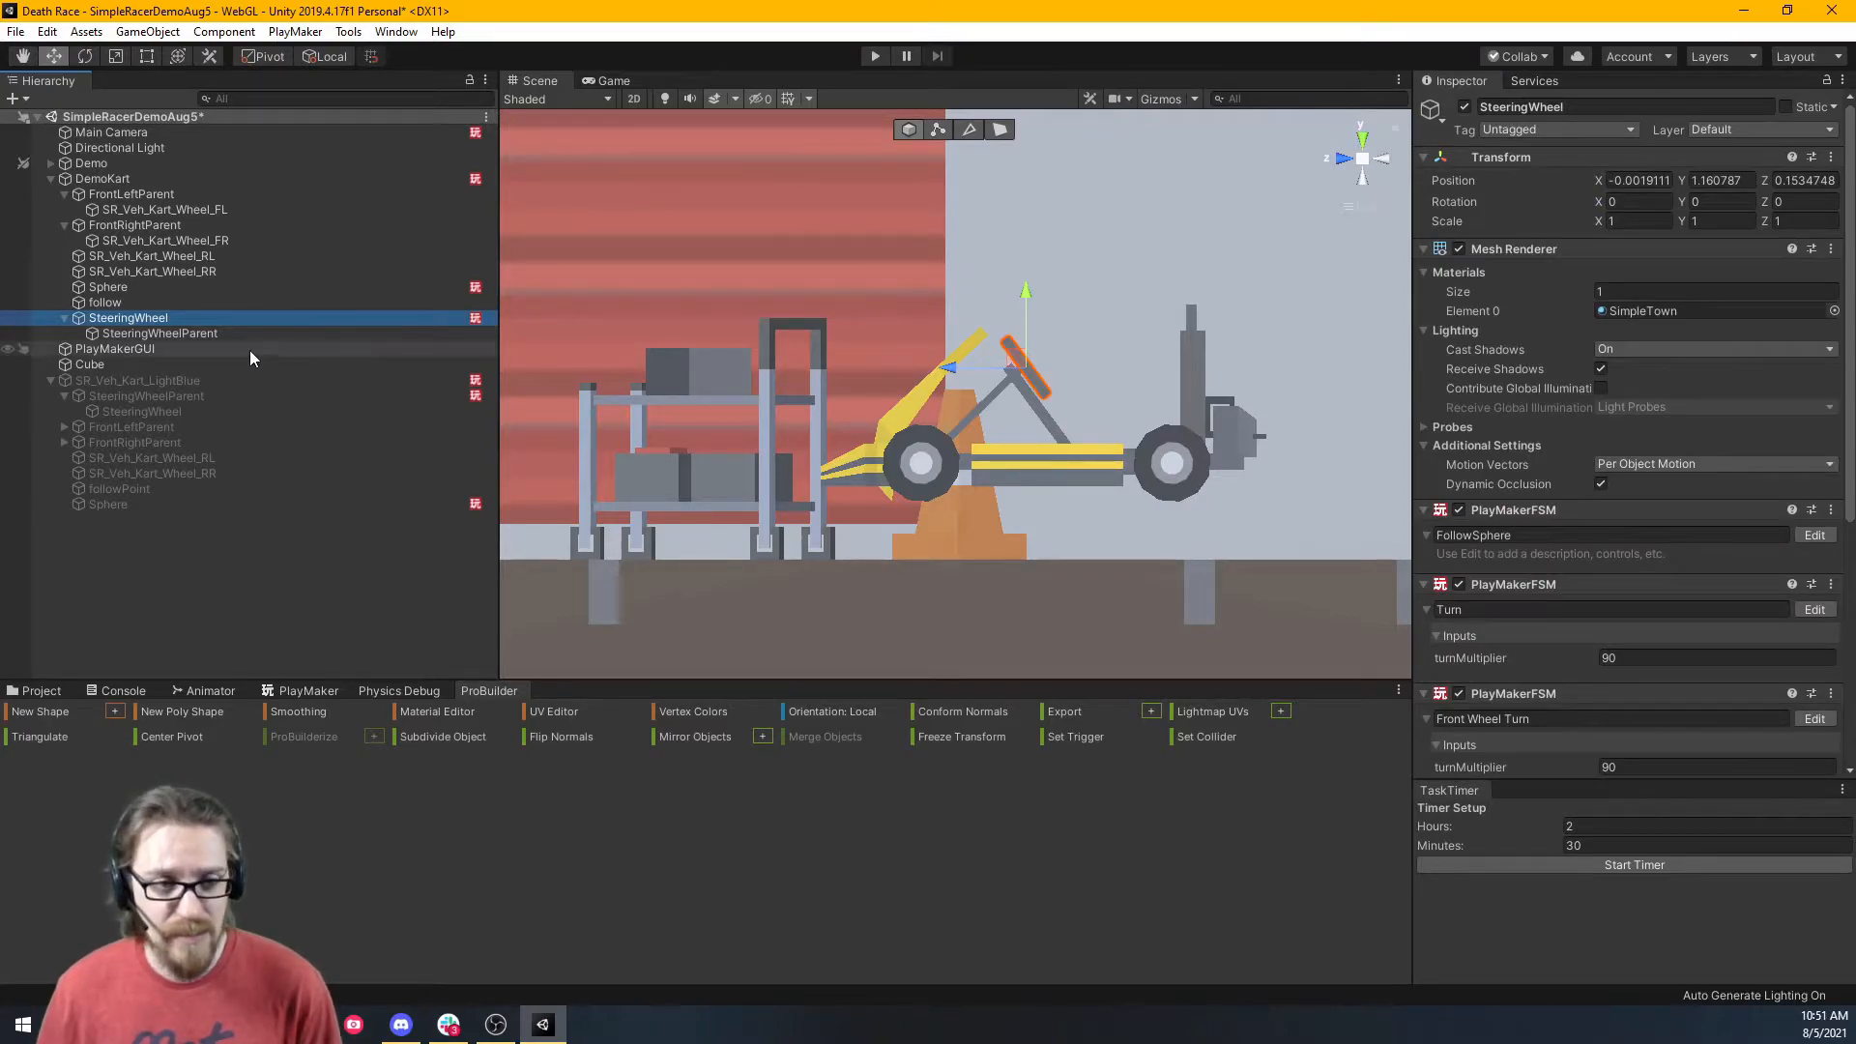
Move SteeringWheelParent directly under DemoKart and view the kart up close in perspective.
left_click(213, 333)
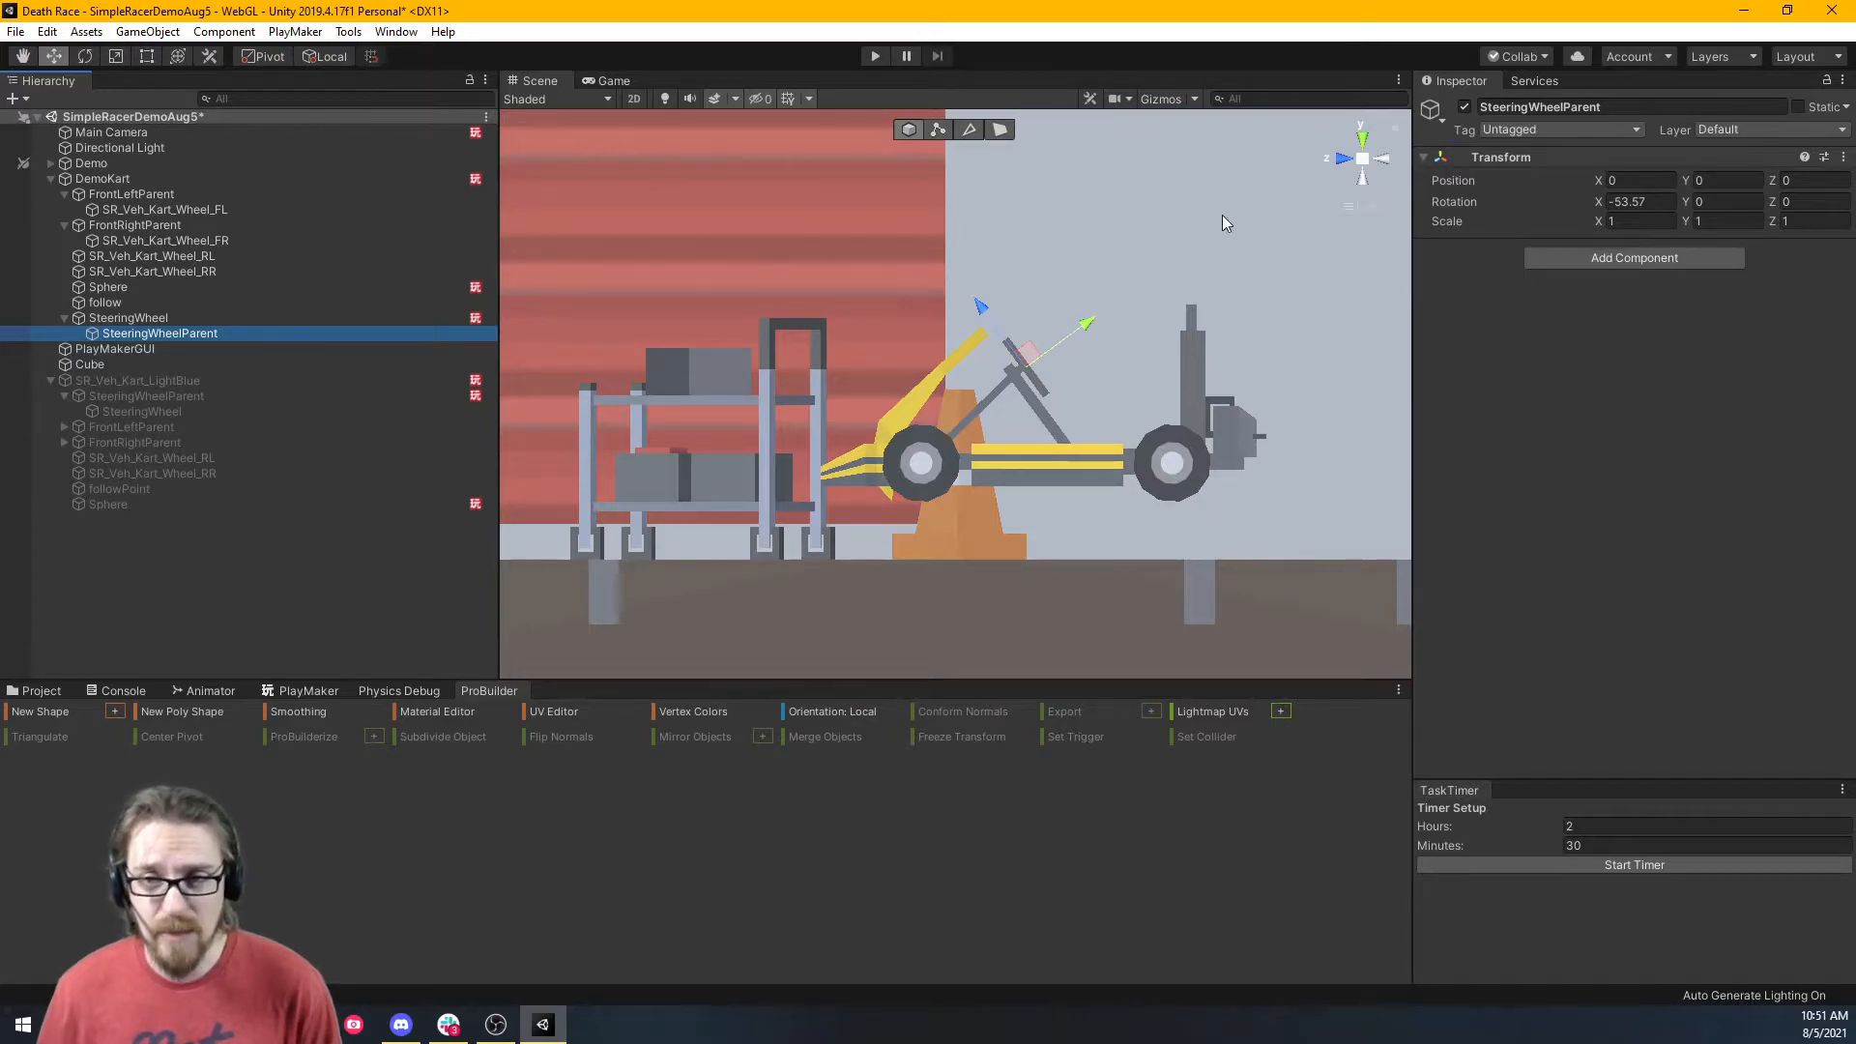
mouse_move(177, 333)
left_mouse_down()
mouse_move(181, 311)
mouse_move(142, 322)
left_mouse_up()
left_click(137, 334)
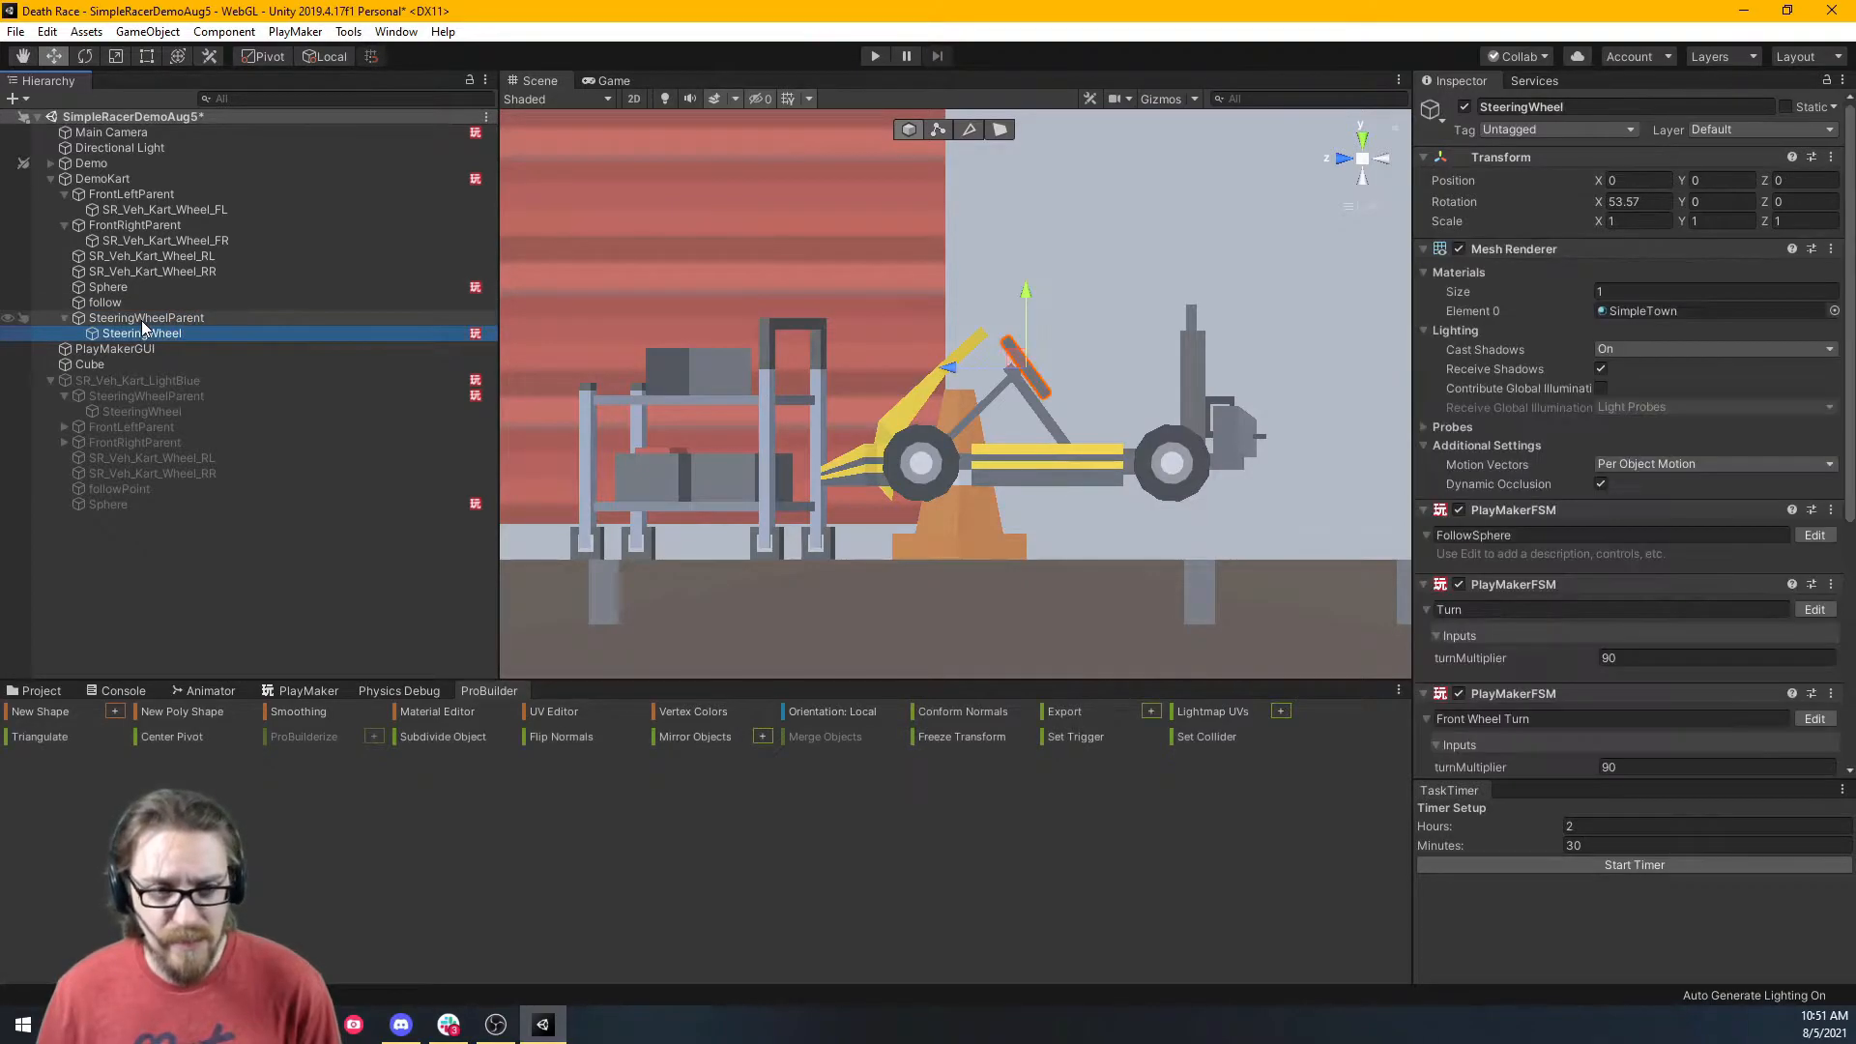
left_click(1366, 207)
right_click_drag(1217, 349, 973, 381)
key("w")
left_click(316, 323)
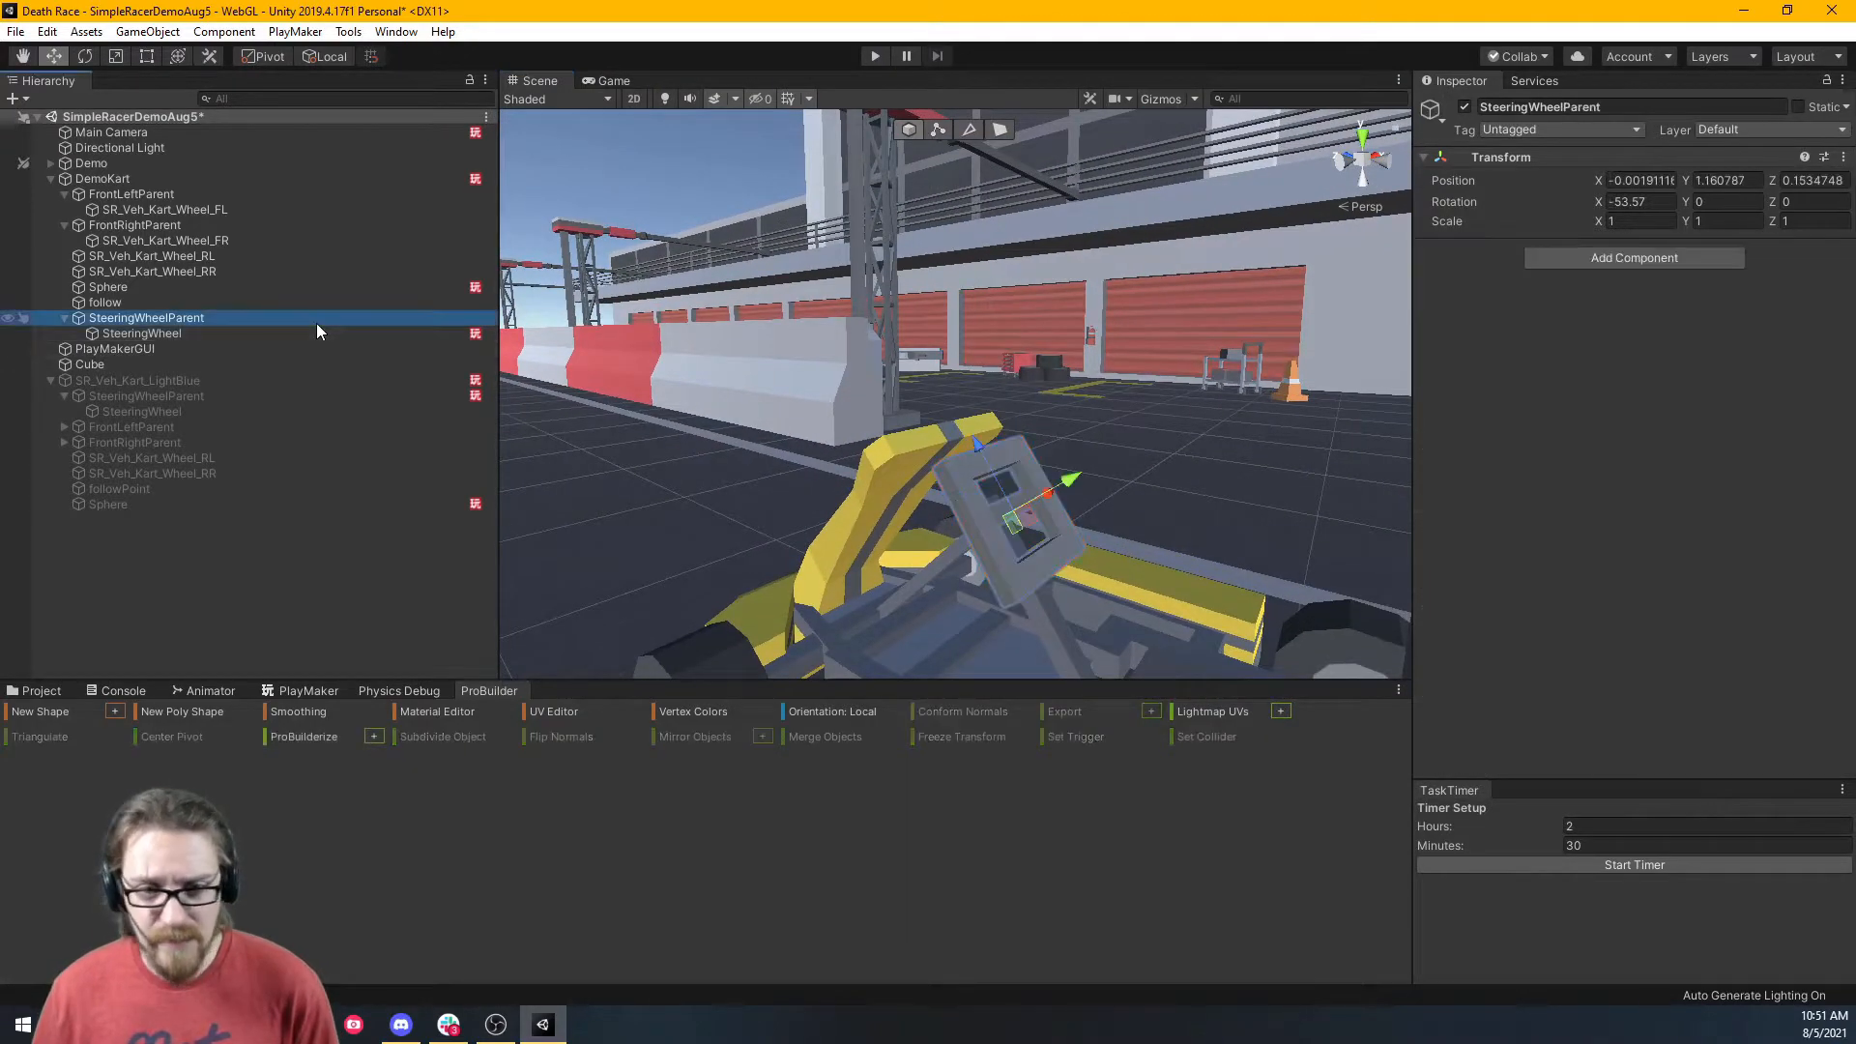
left_click(1716, 199)
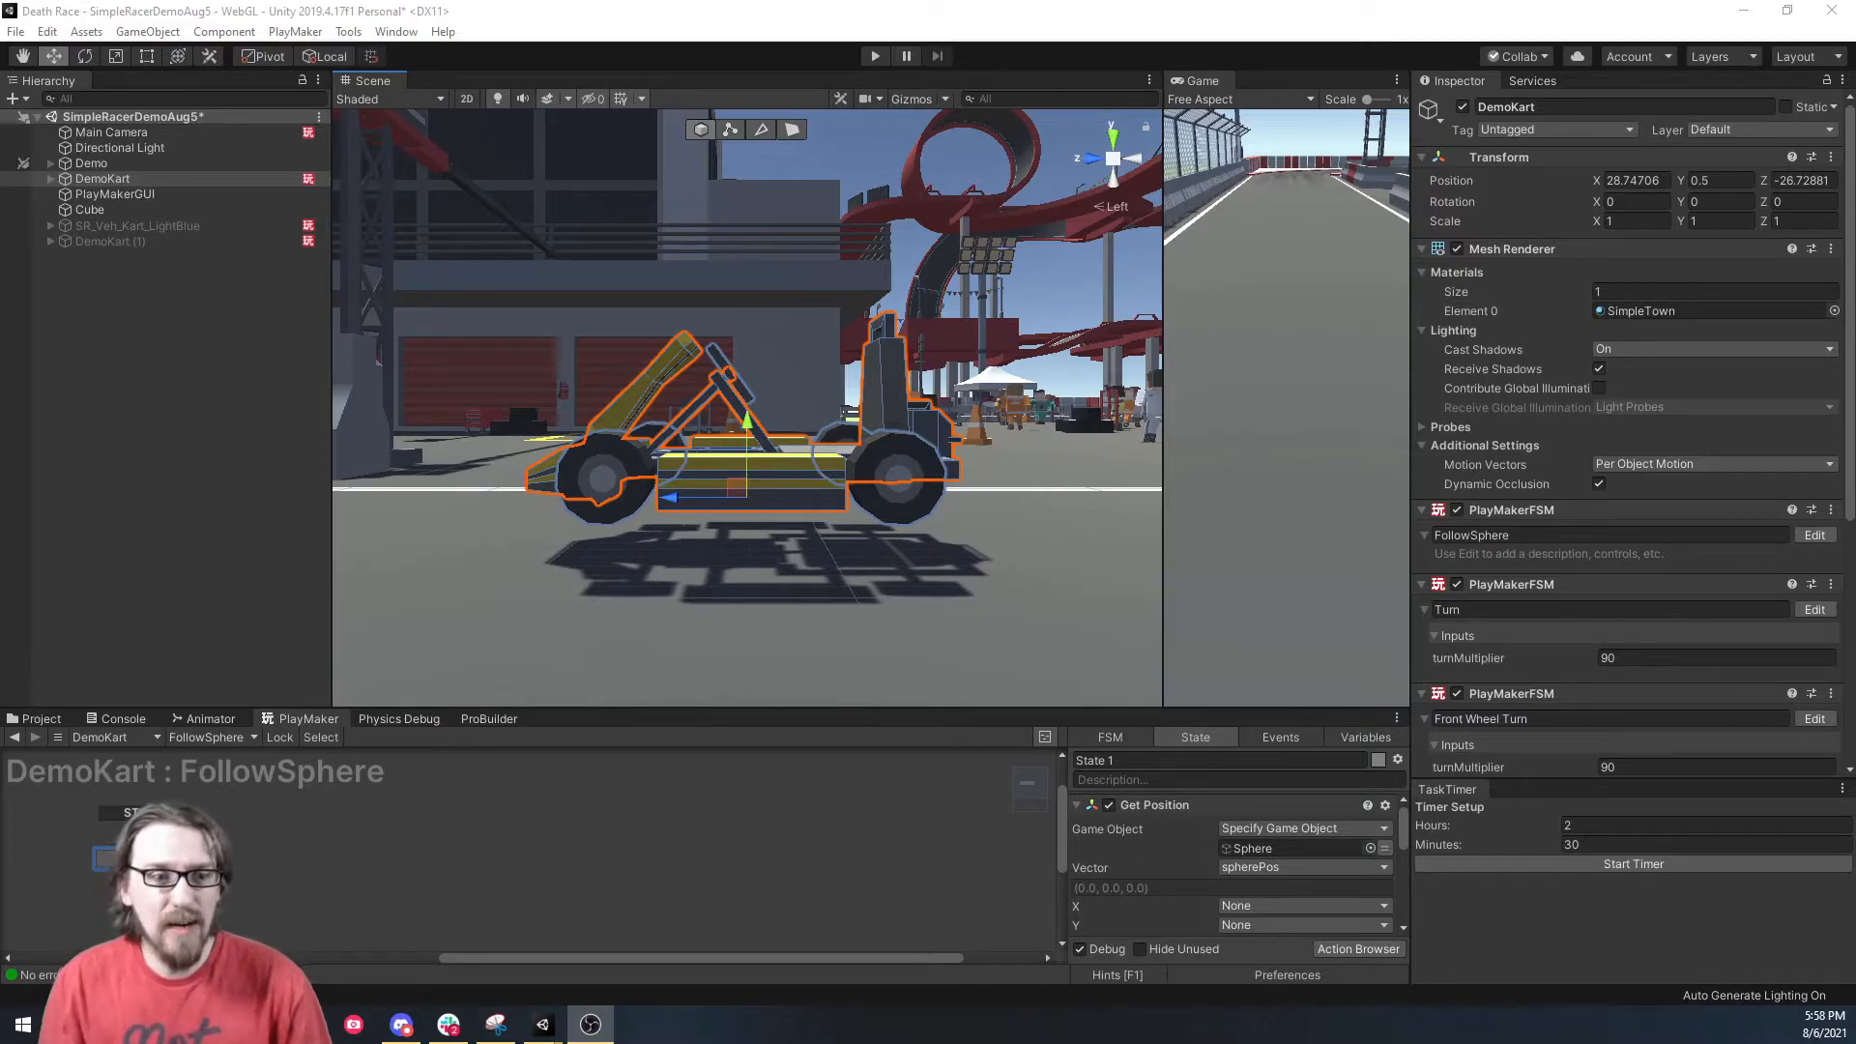
left_click(49, 179)
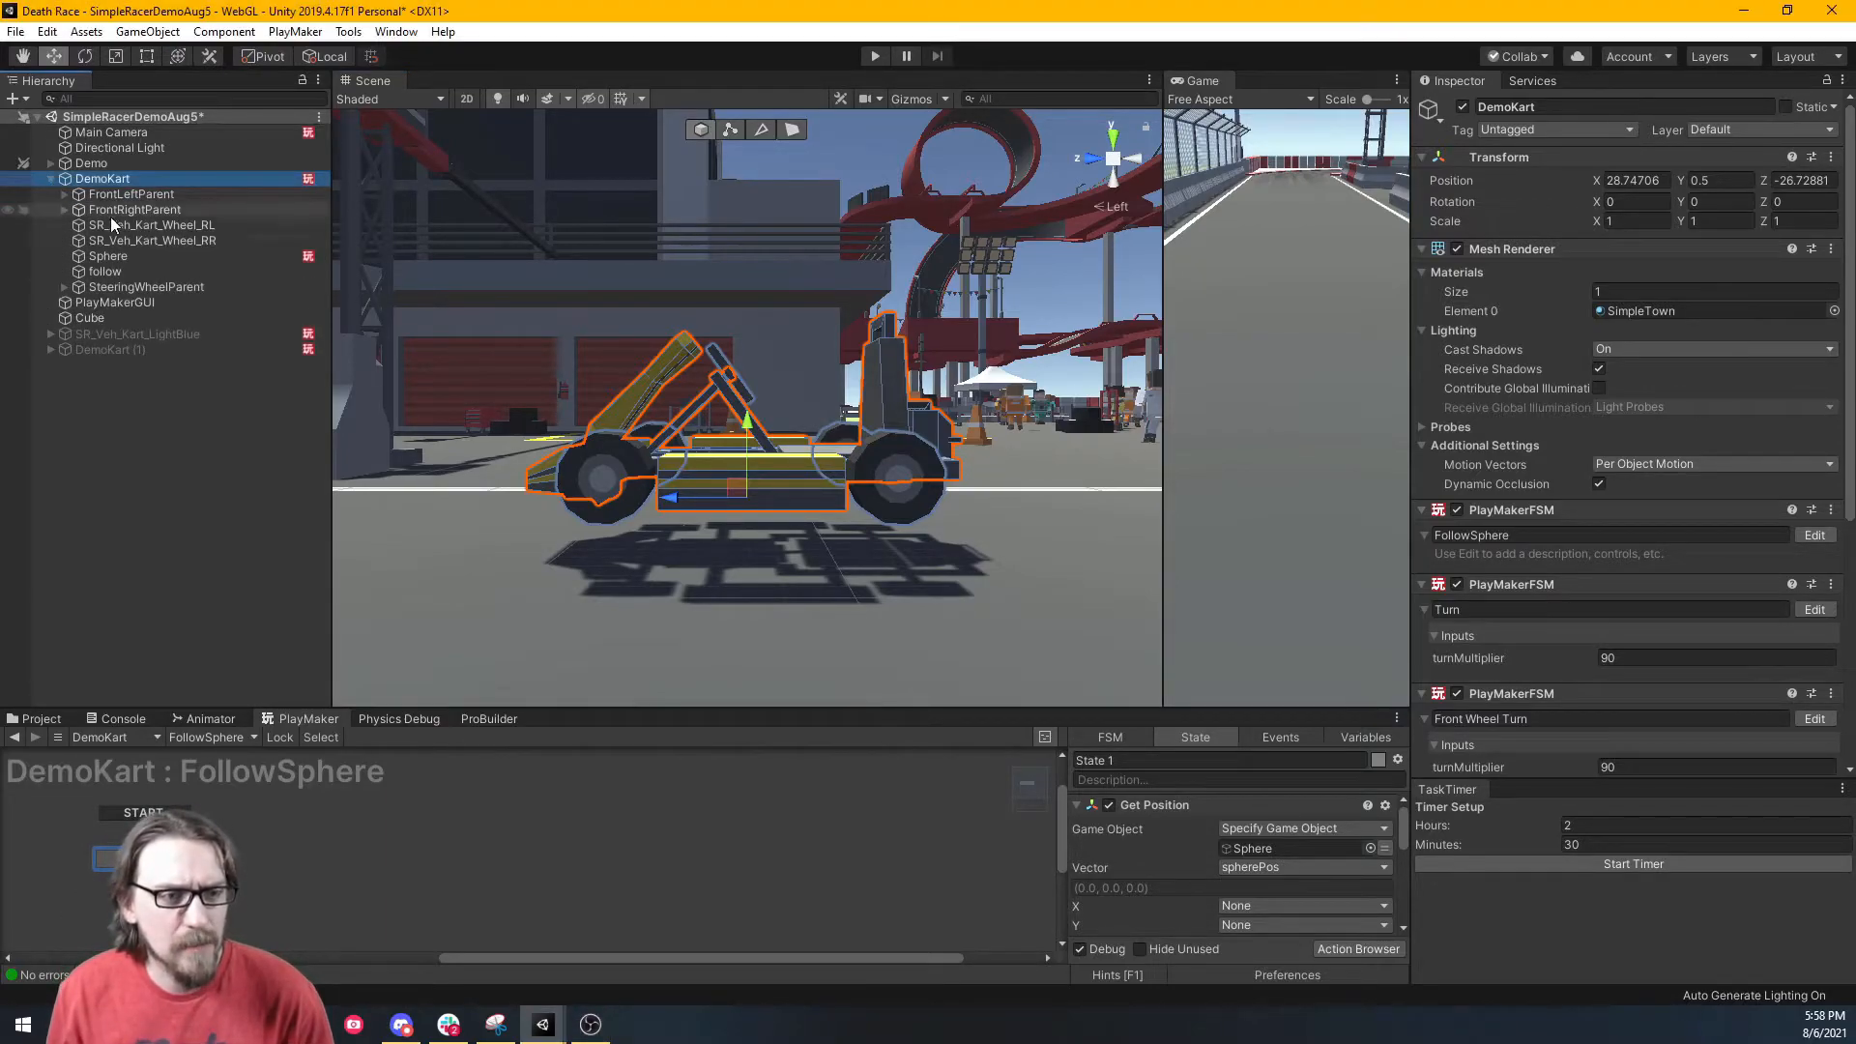
left_click(126, 287)
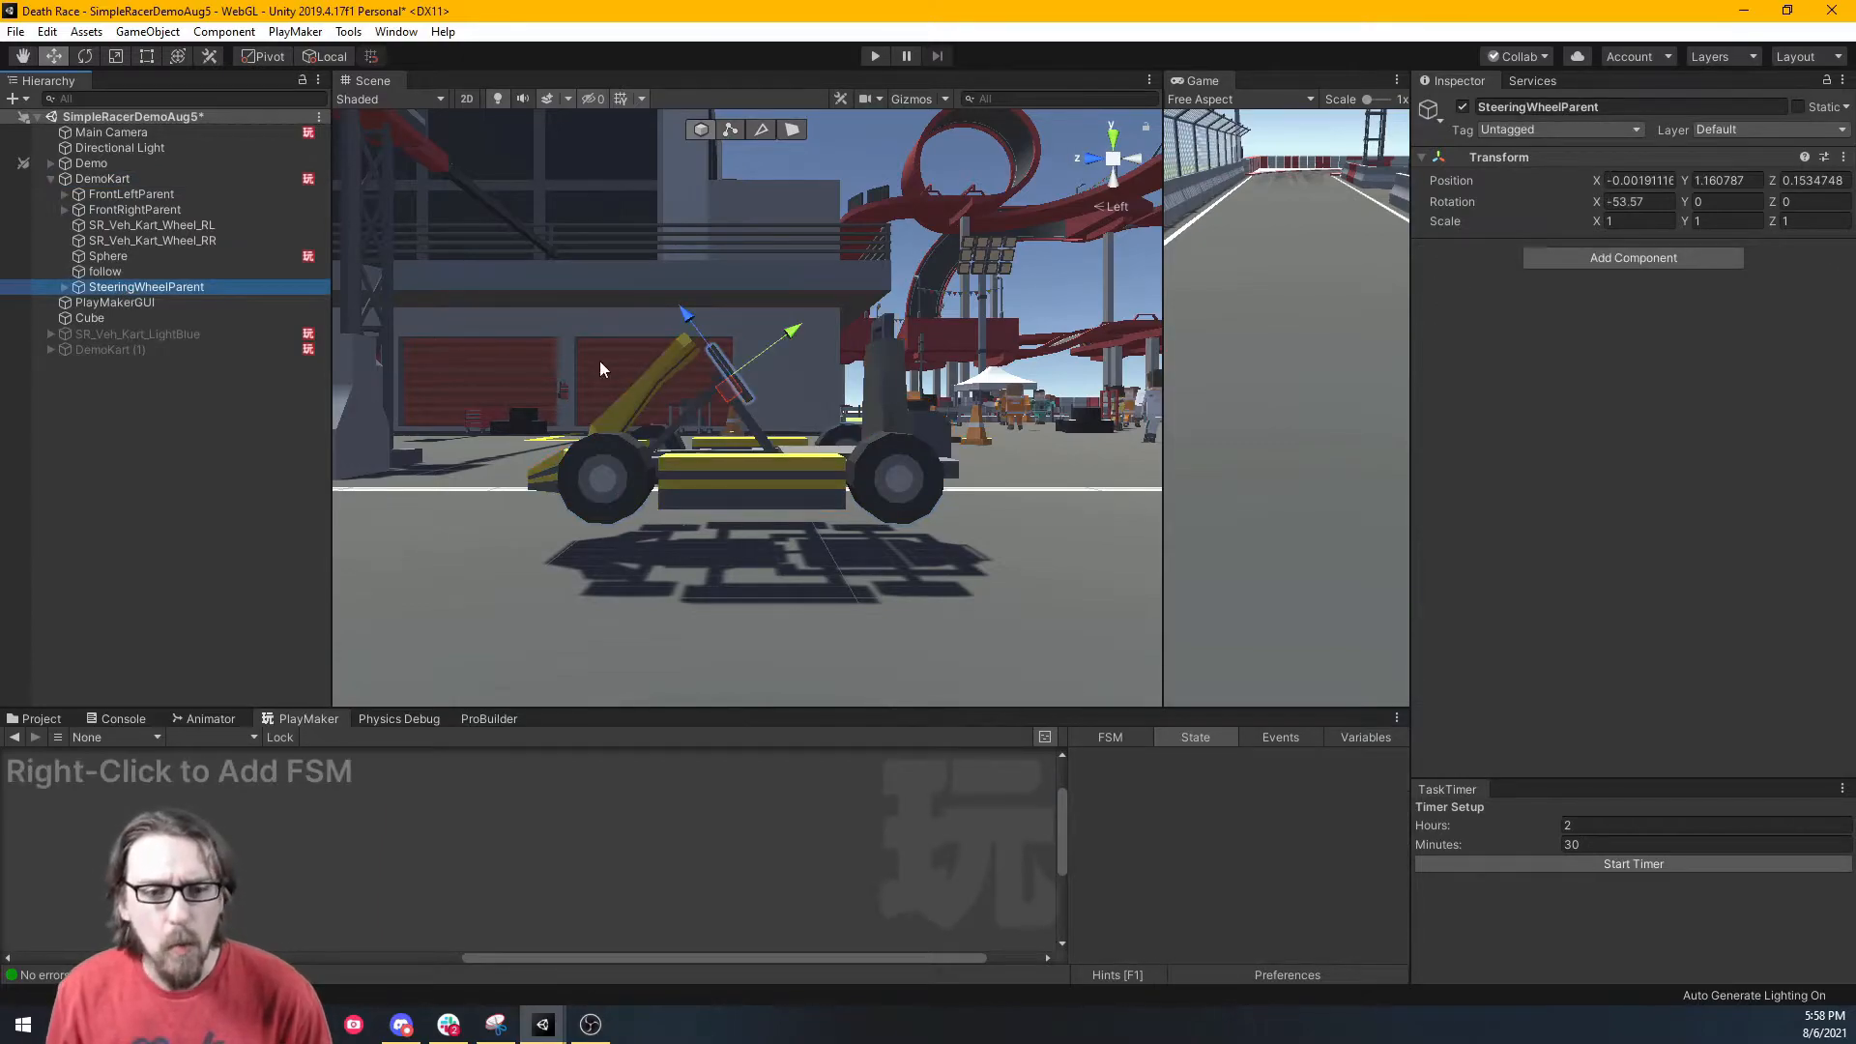
left_click_drag(867, 362, 758, 426, "alt")
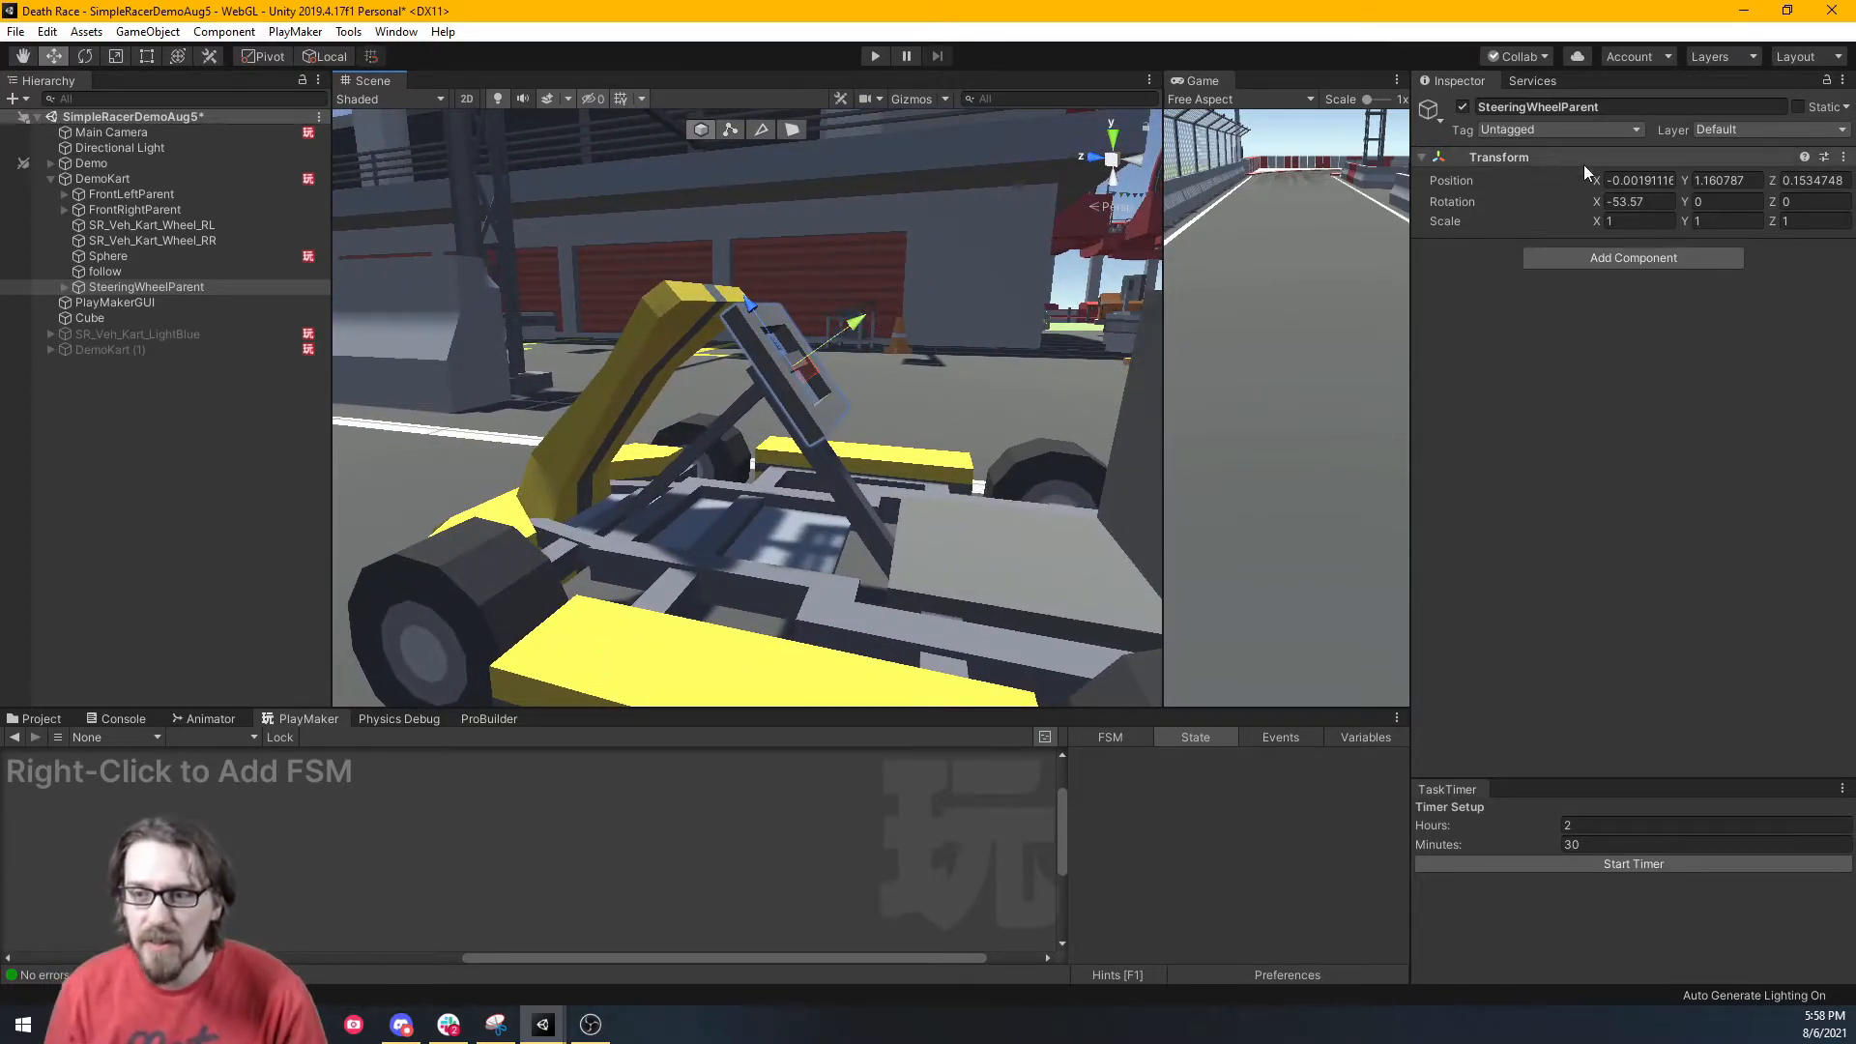
left_click_drag(1684, 202, 1447, 251)
key("ctrl+z")
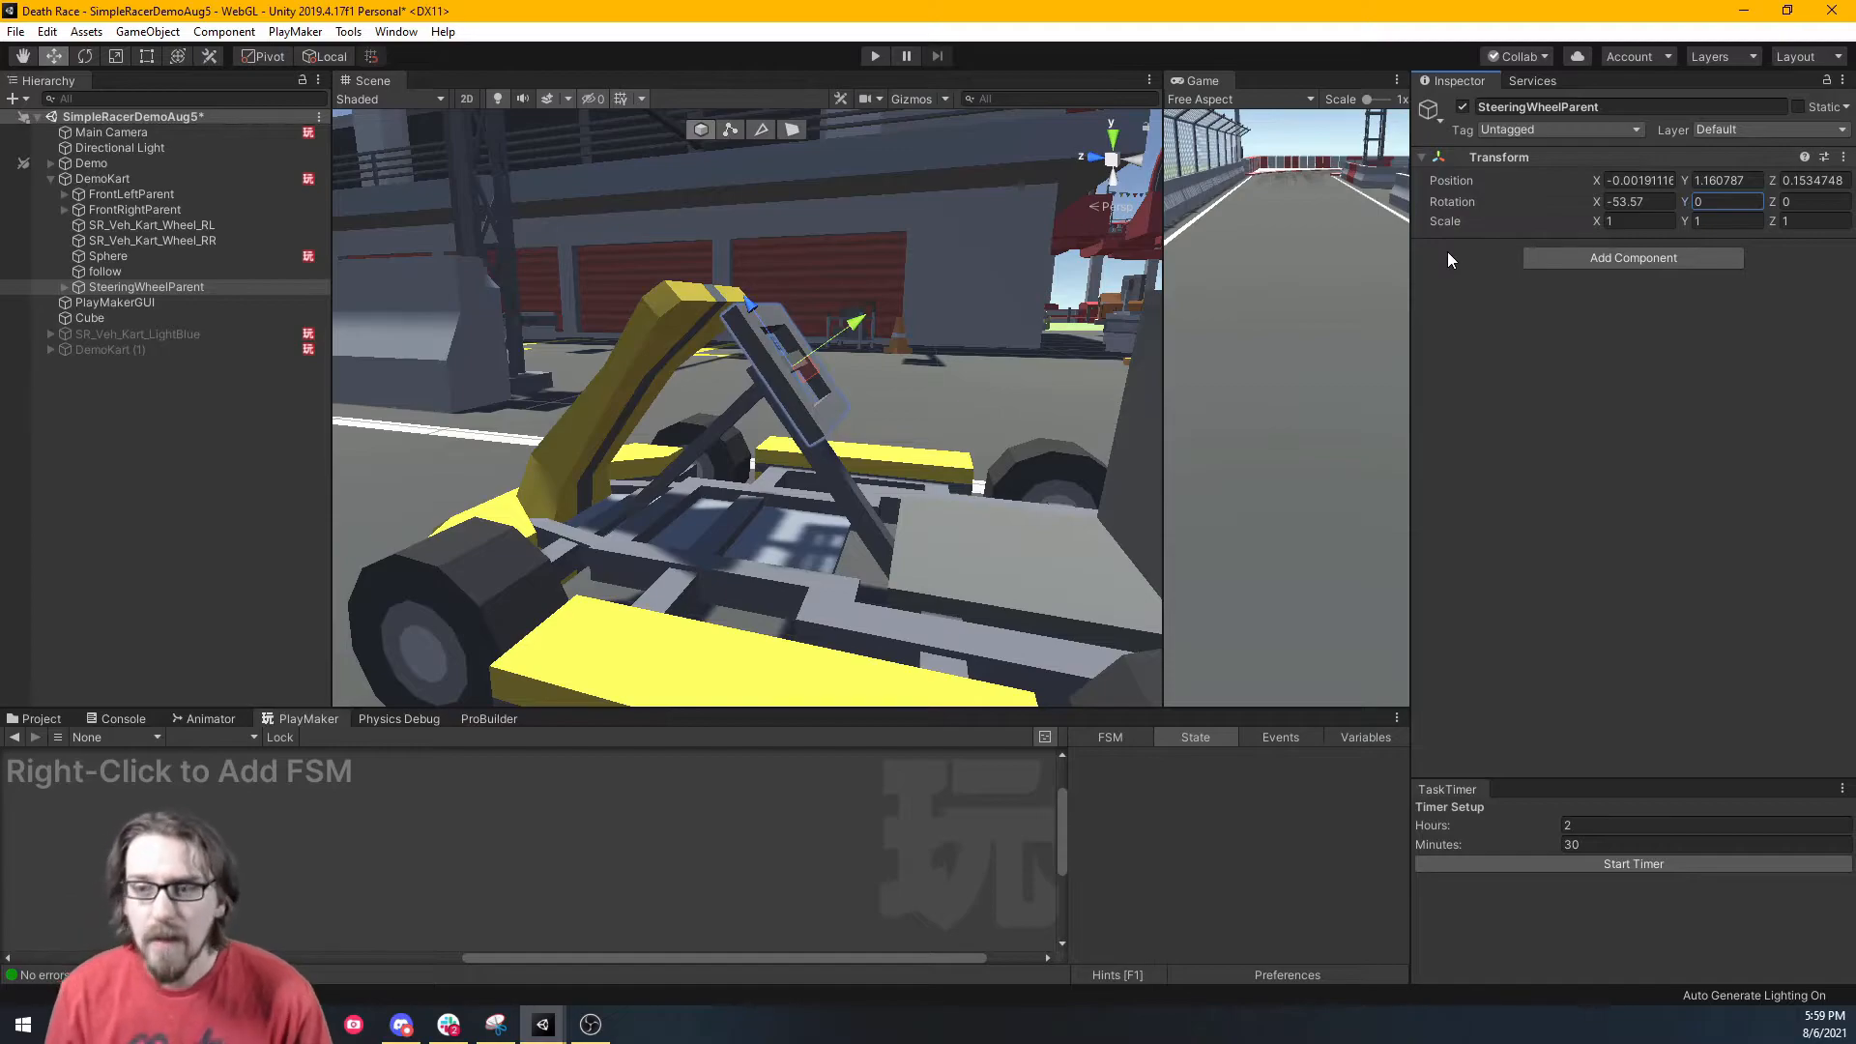
left_click(64, 288)
left_click(108, 301)
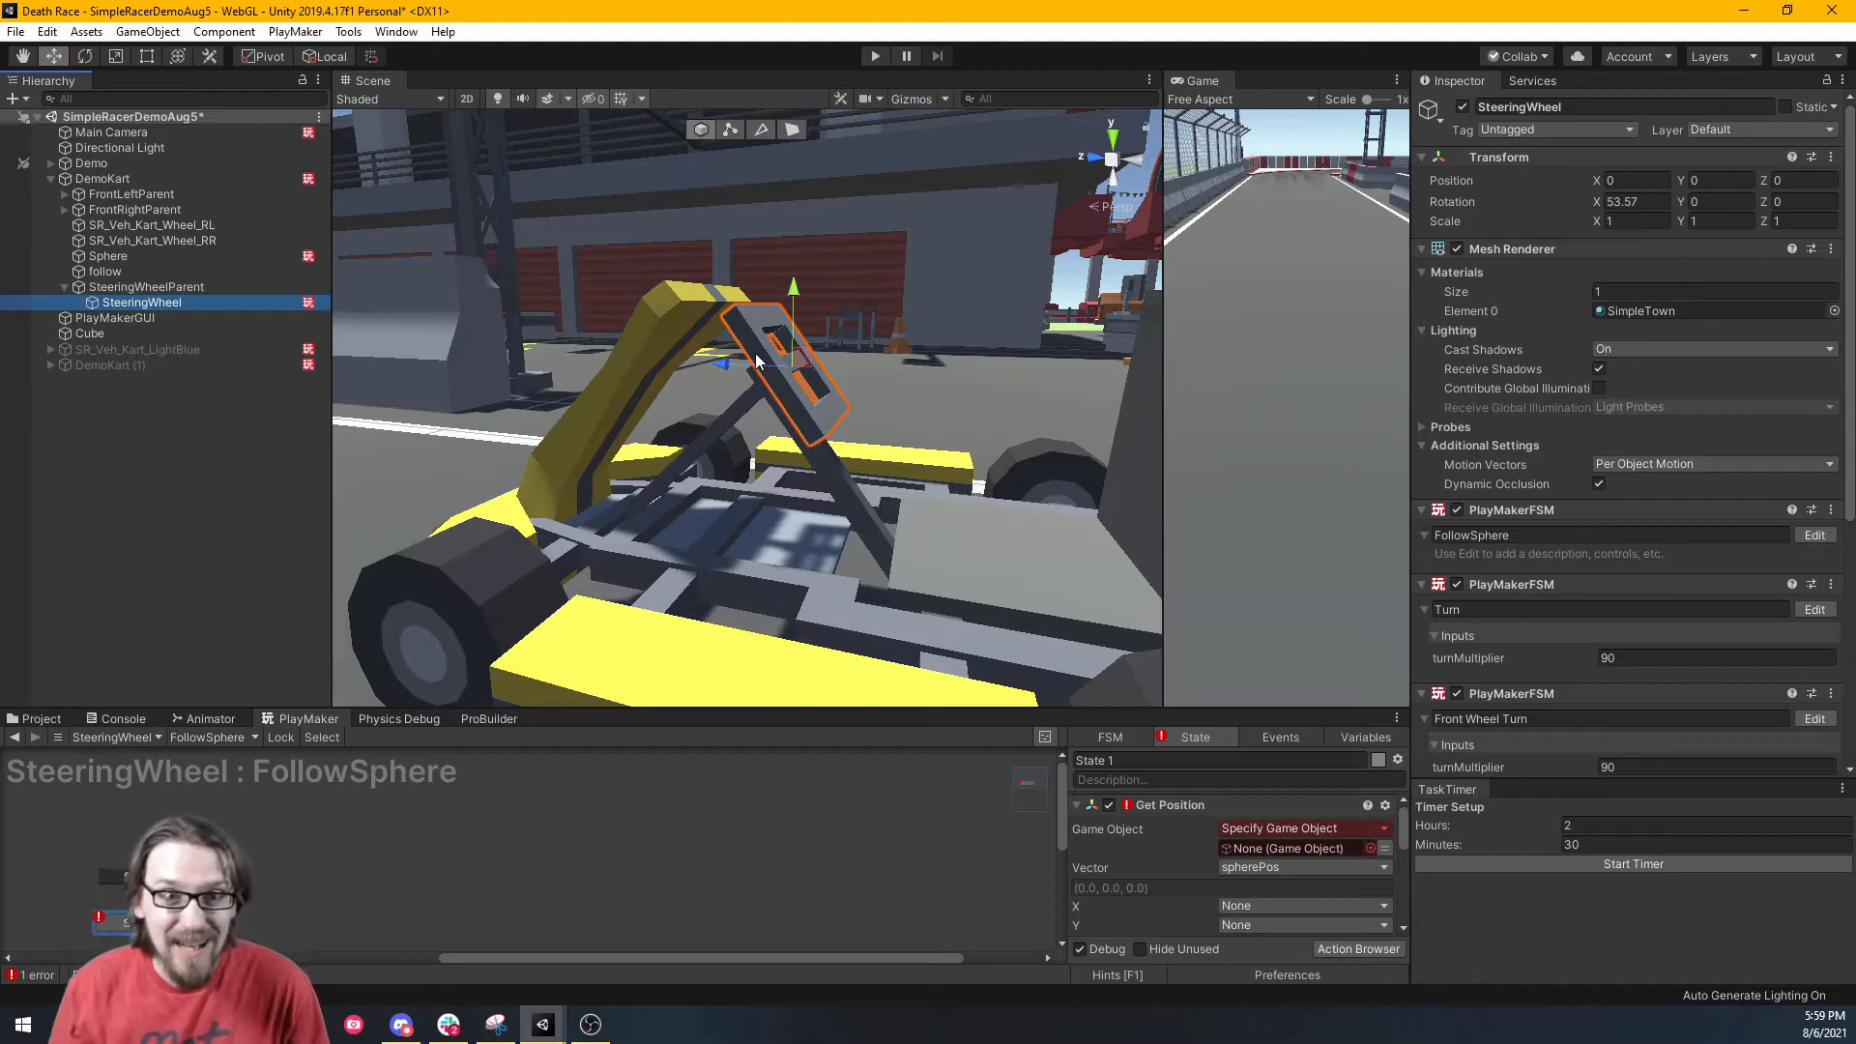
left_click_drag(1684, 201, 1661, 172)
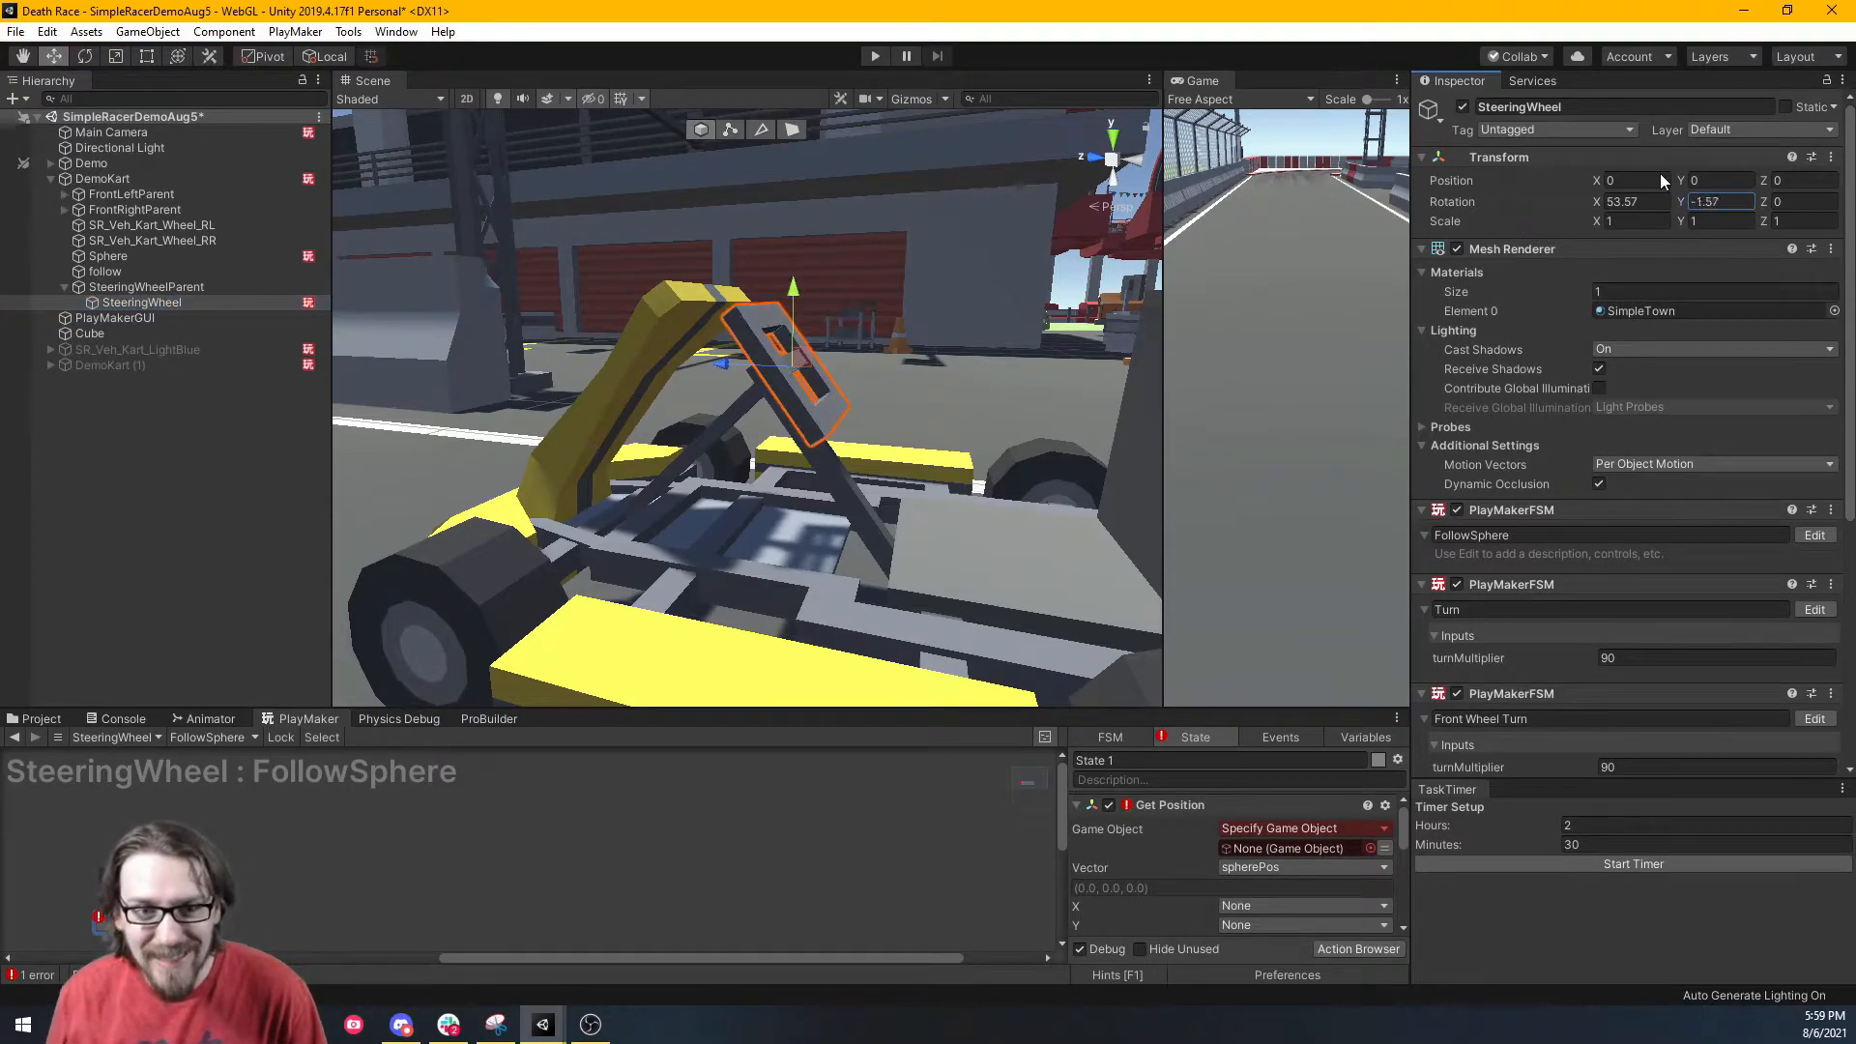
key("ctrl+z")
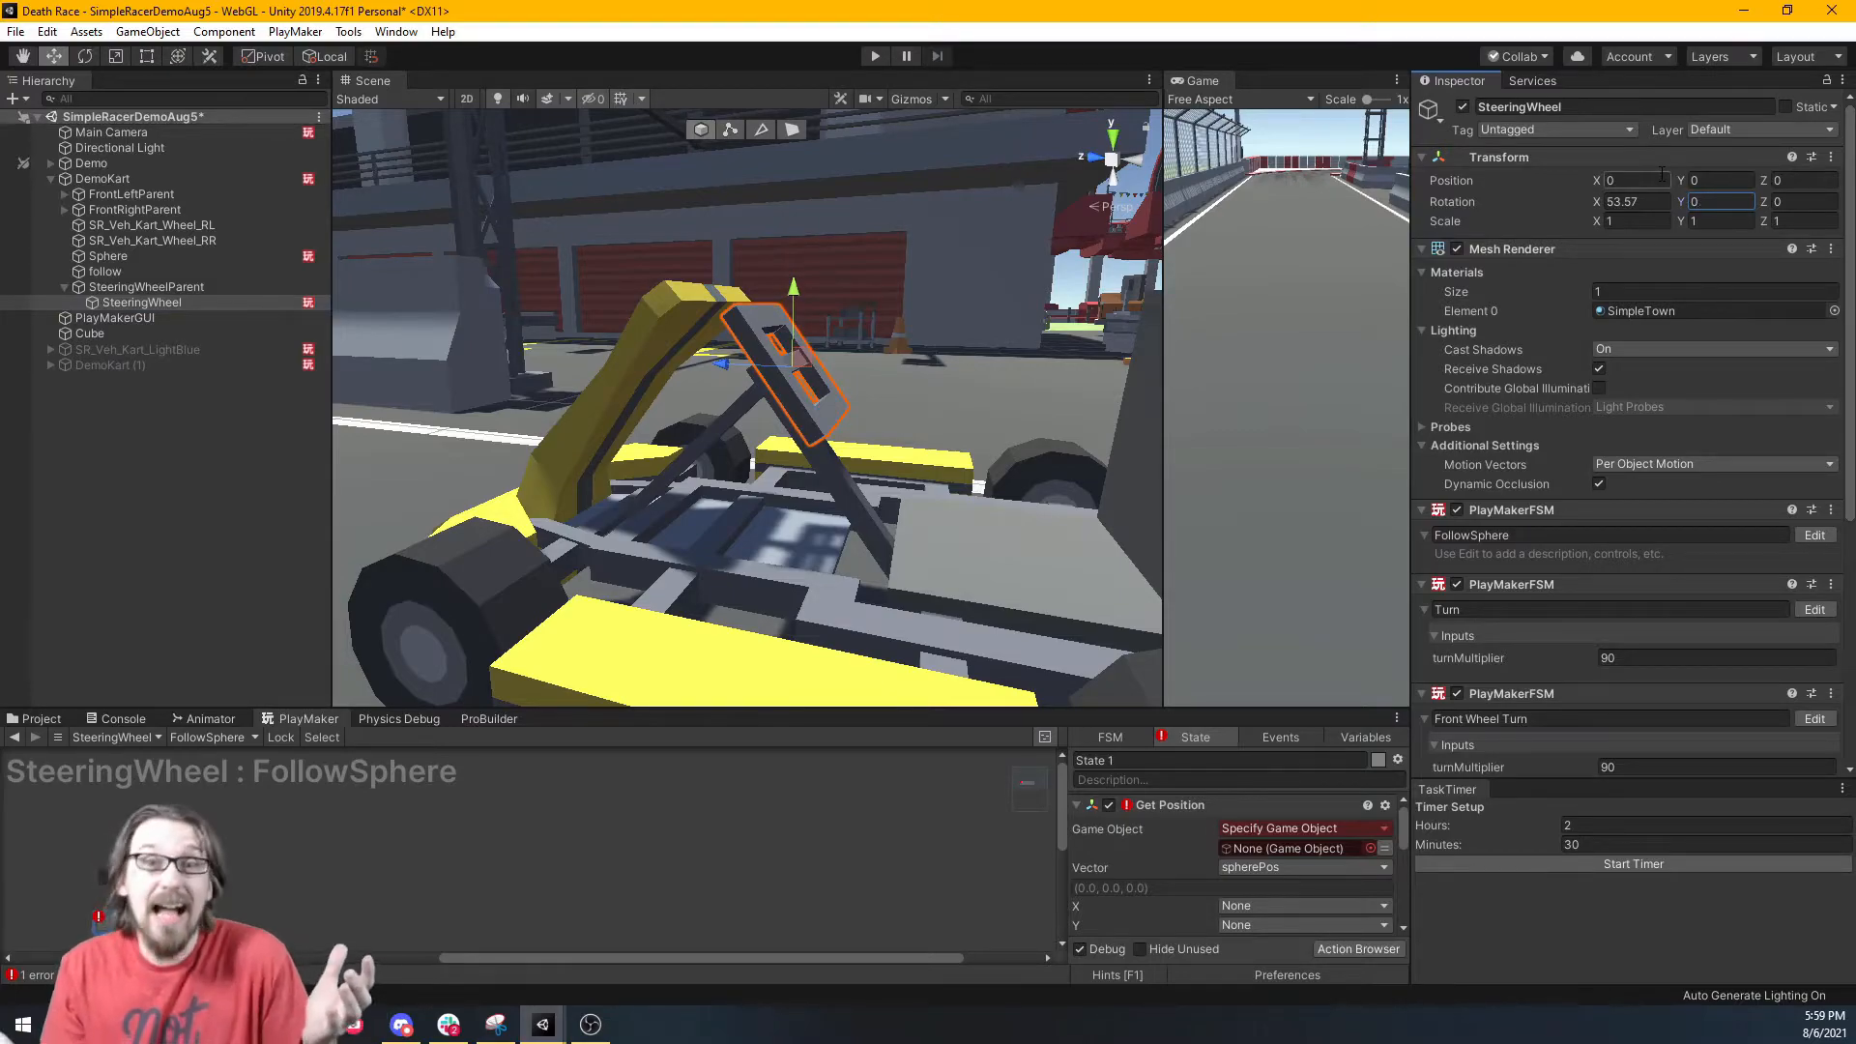
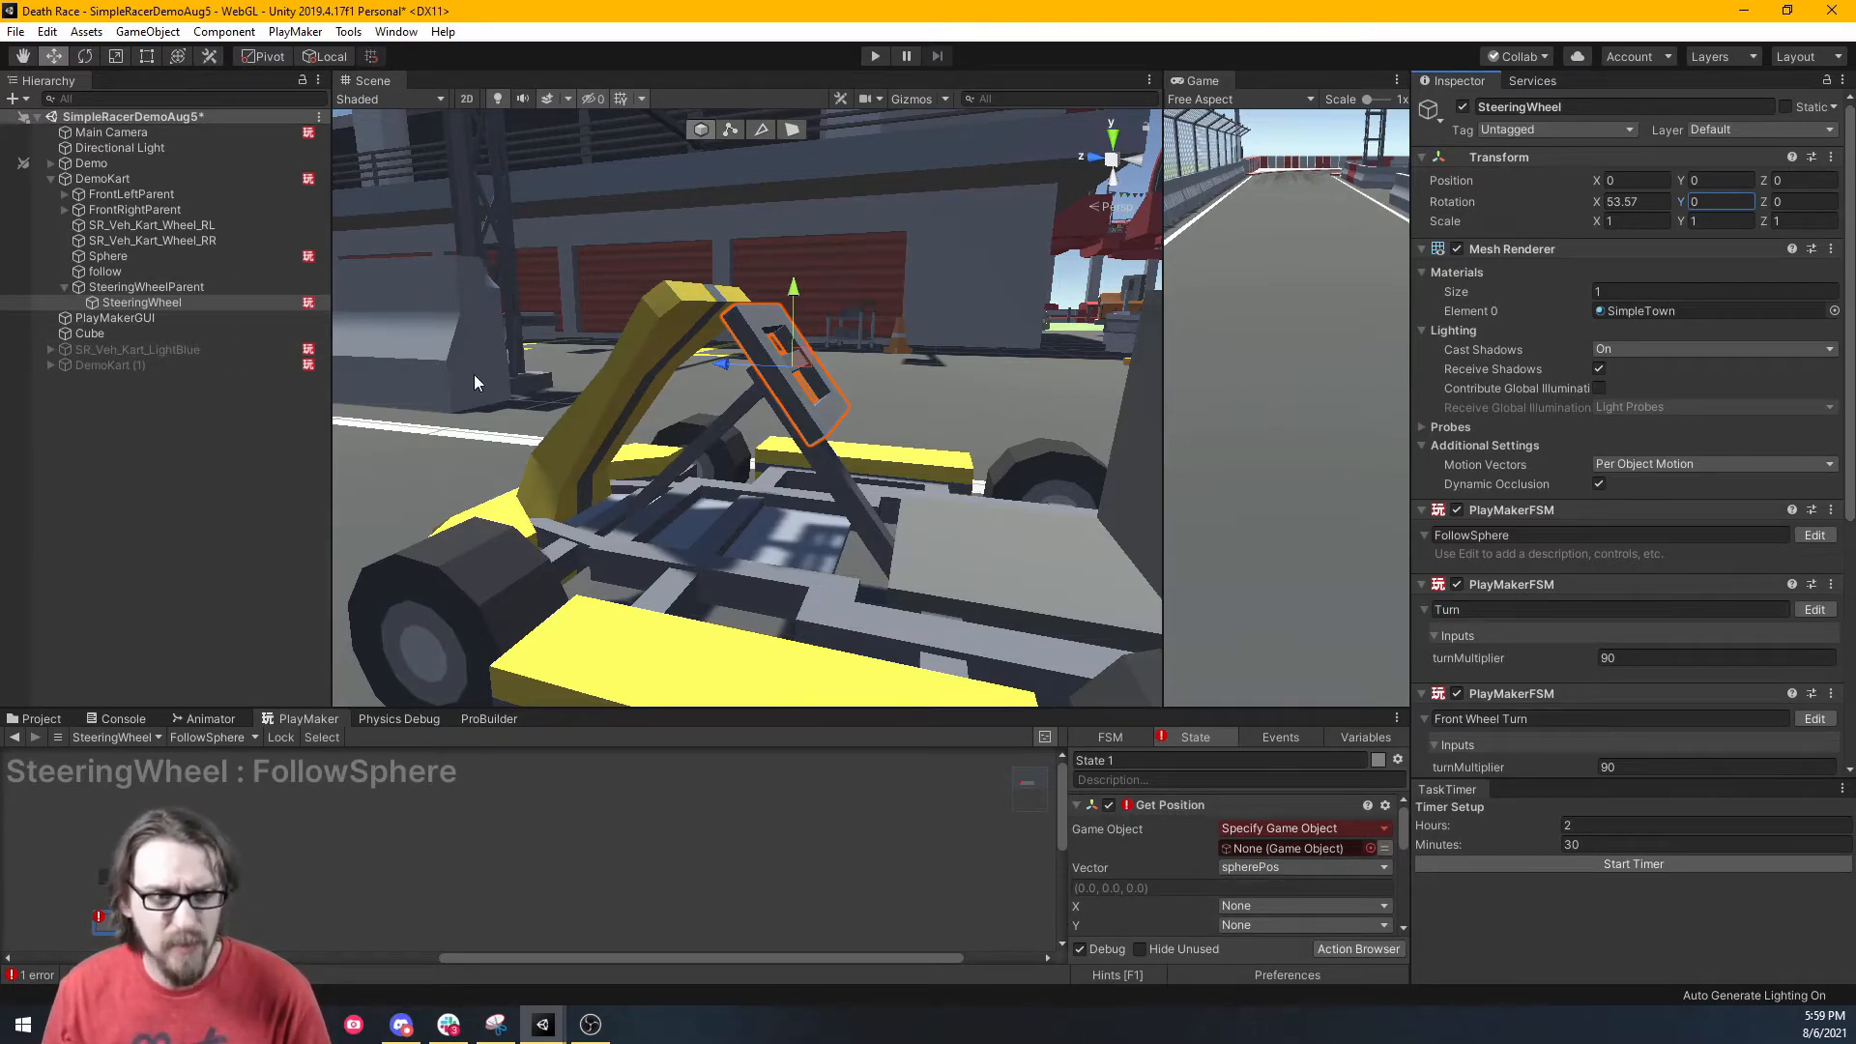
In ProBuilder vertex mode, select all SteeringWheel vertices and open the UV Editor on them.
left_click(491, 719)
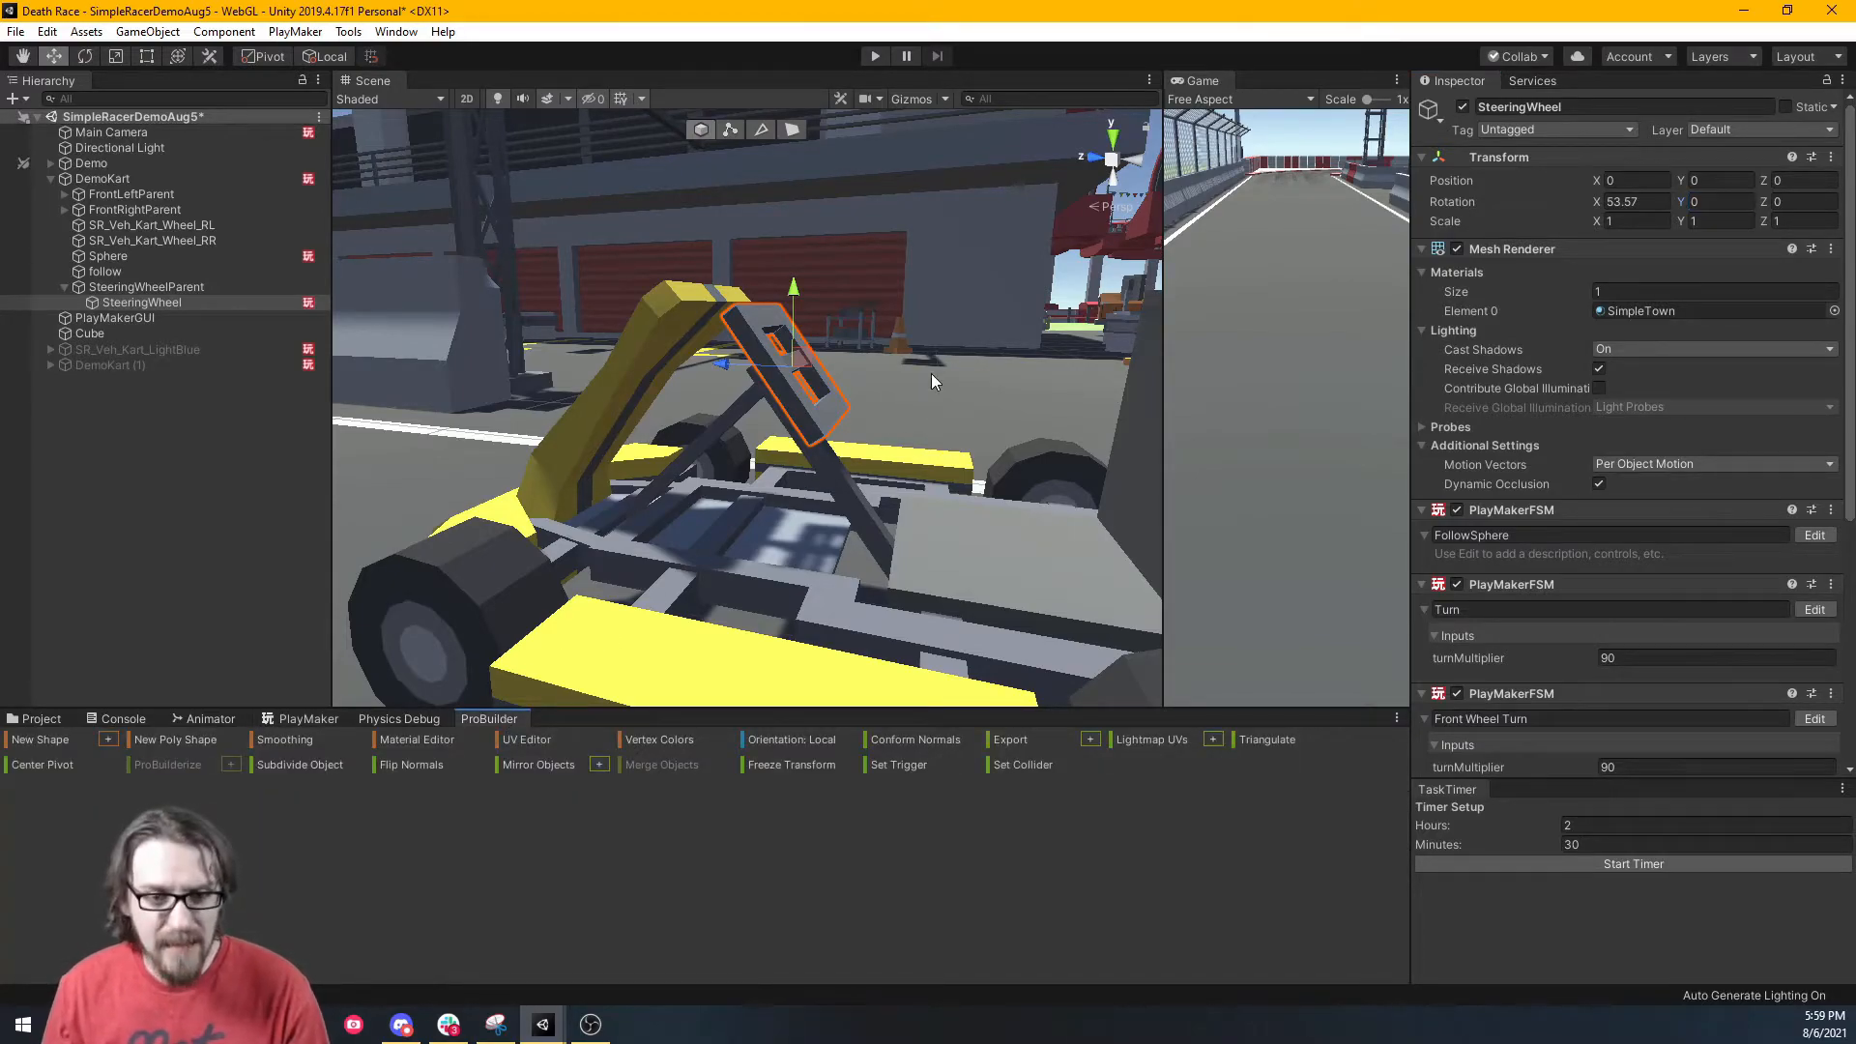
left_click(731, 129)
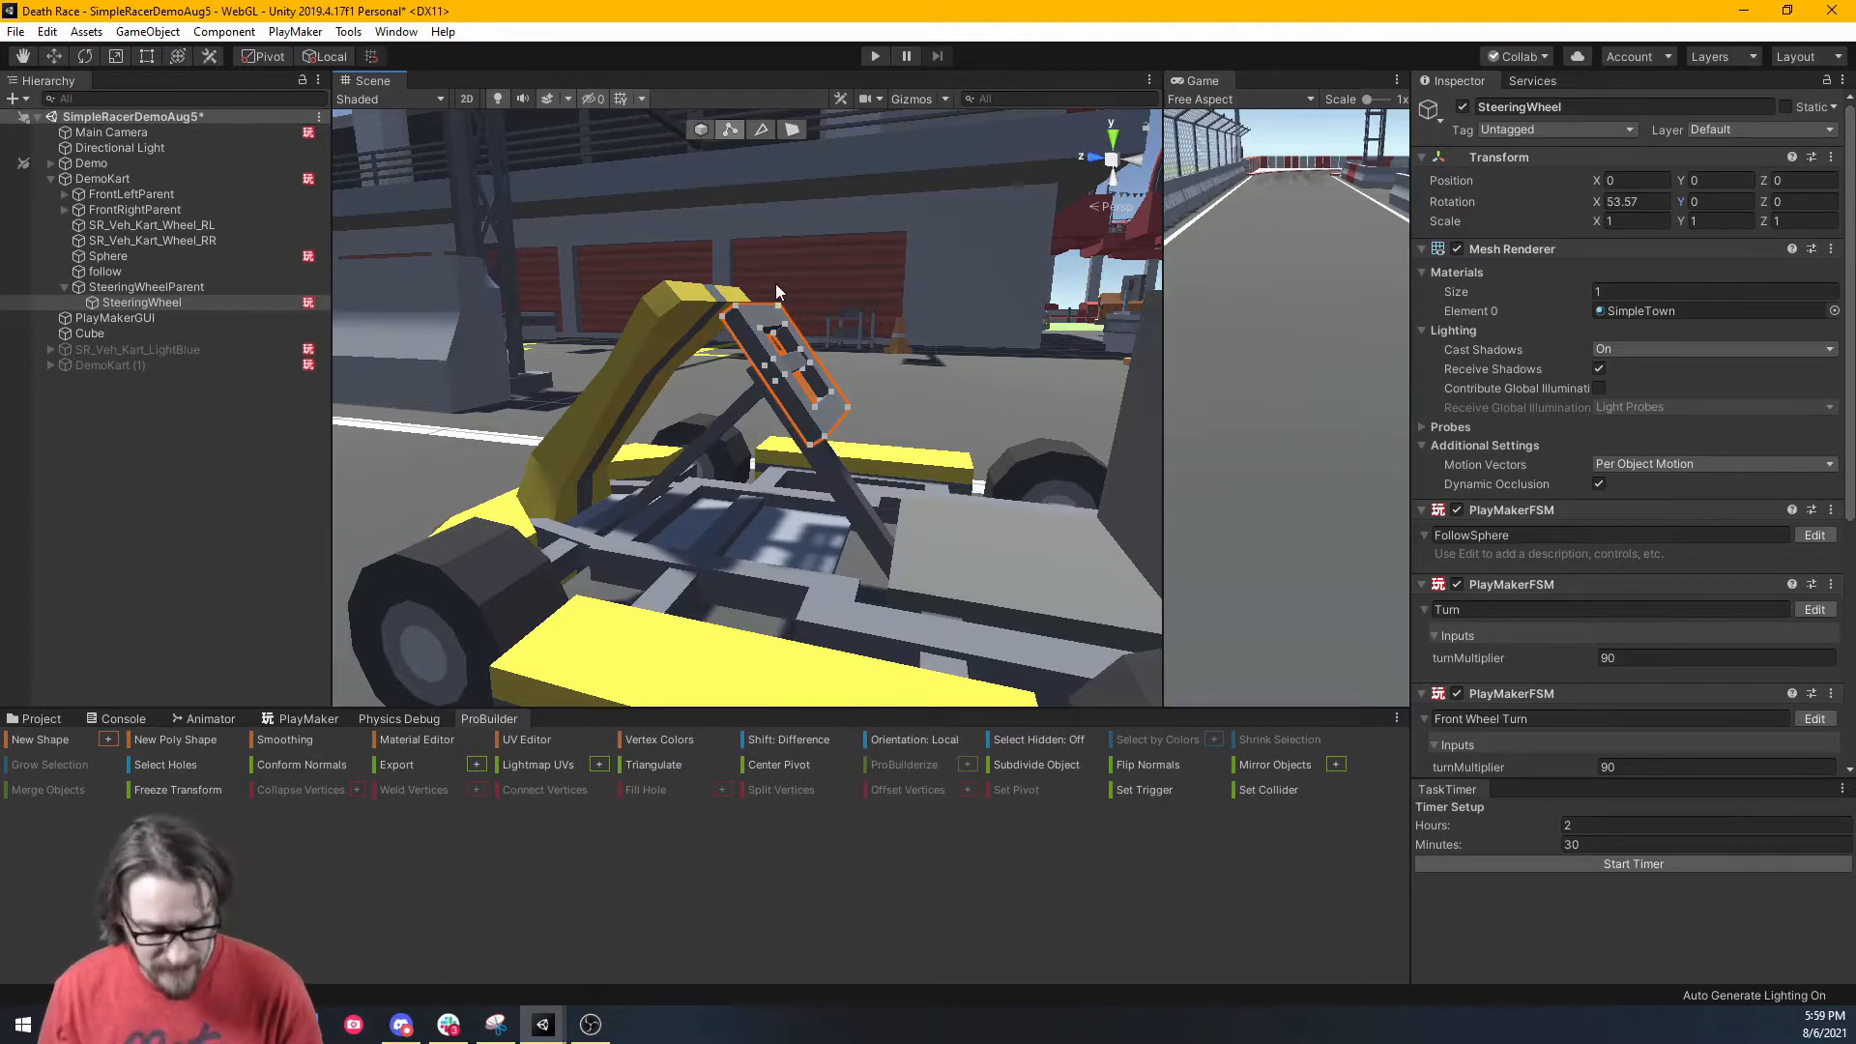
key("ctrl+a")
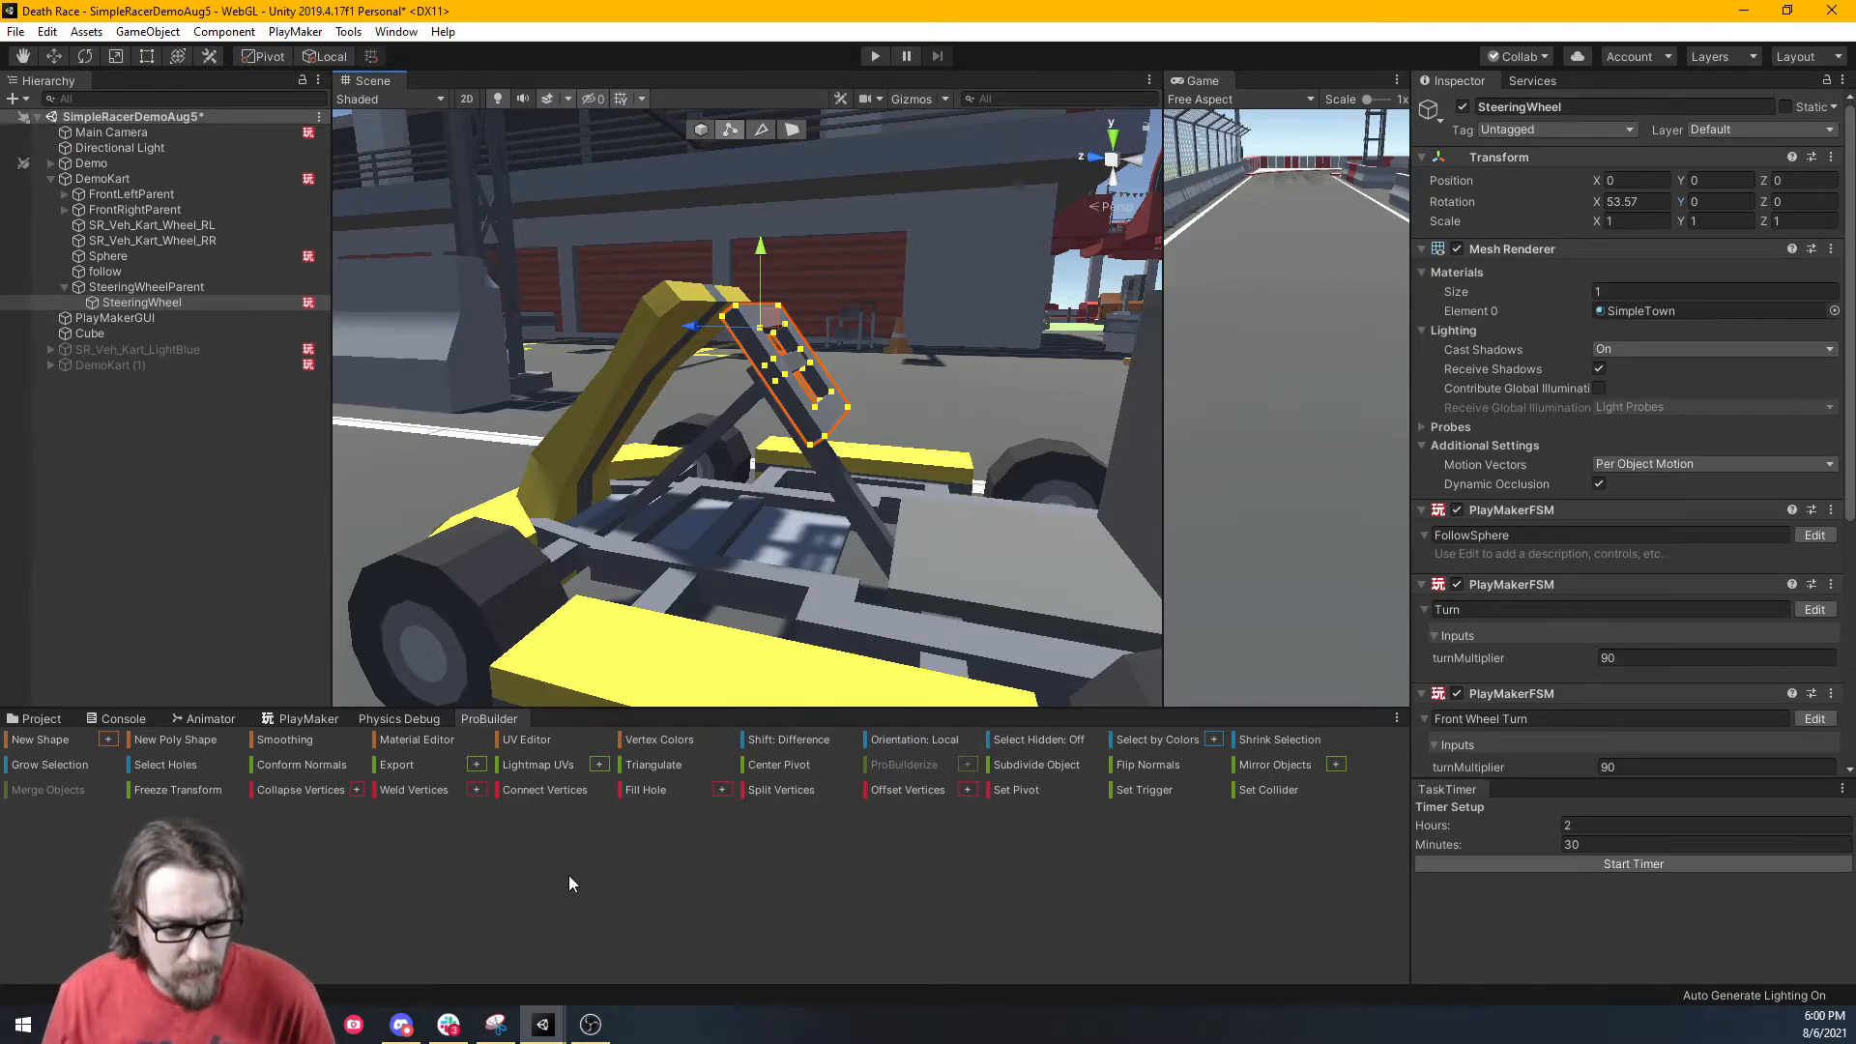
left_click(530, 739)
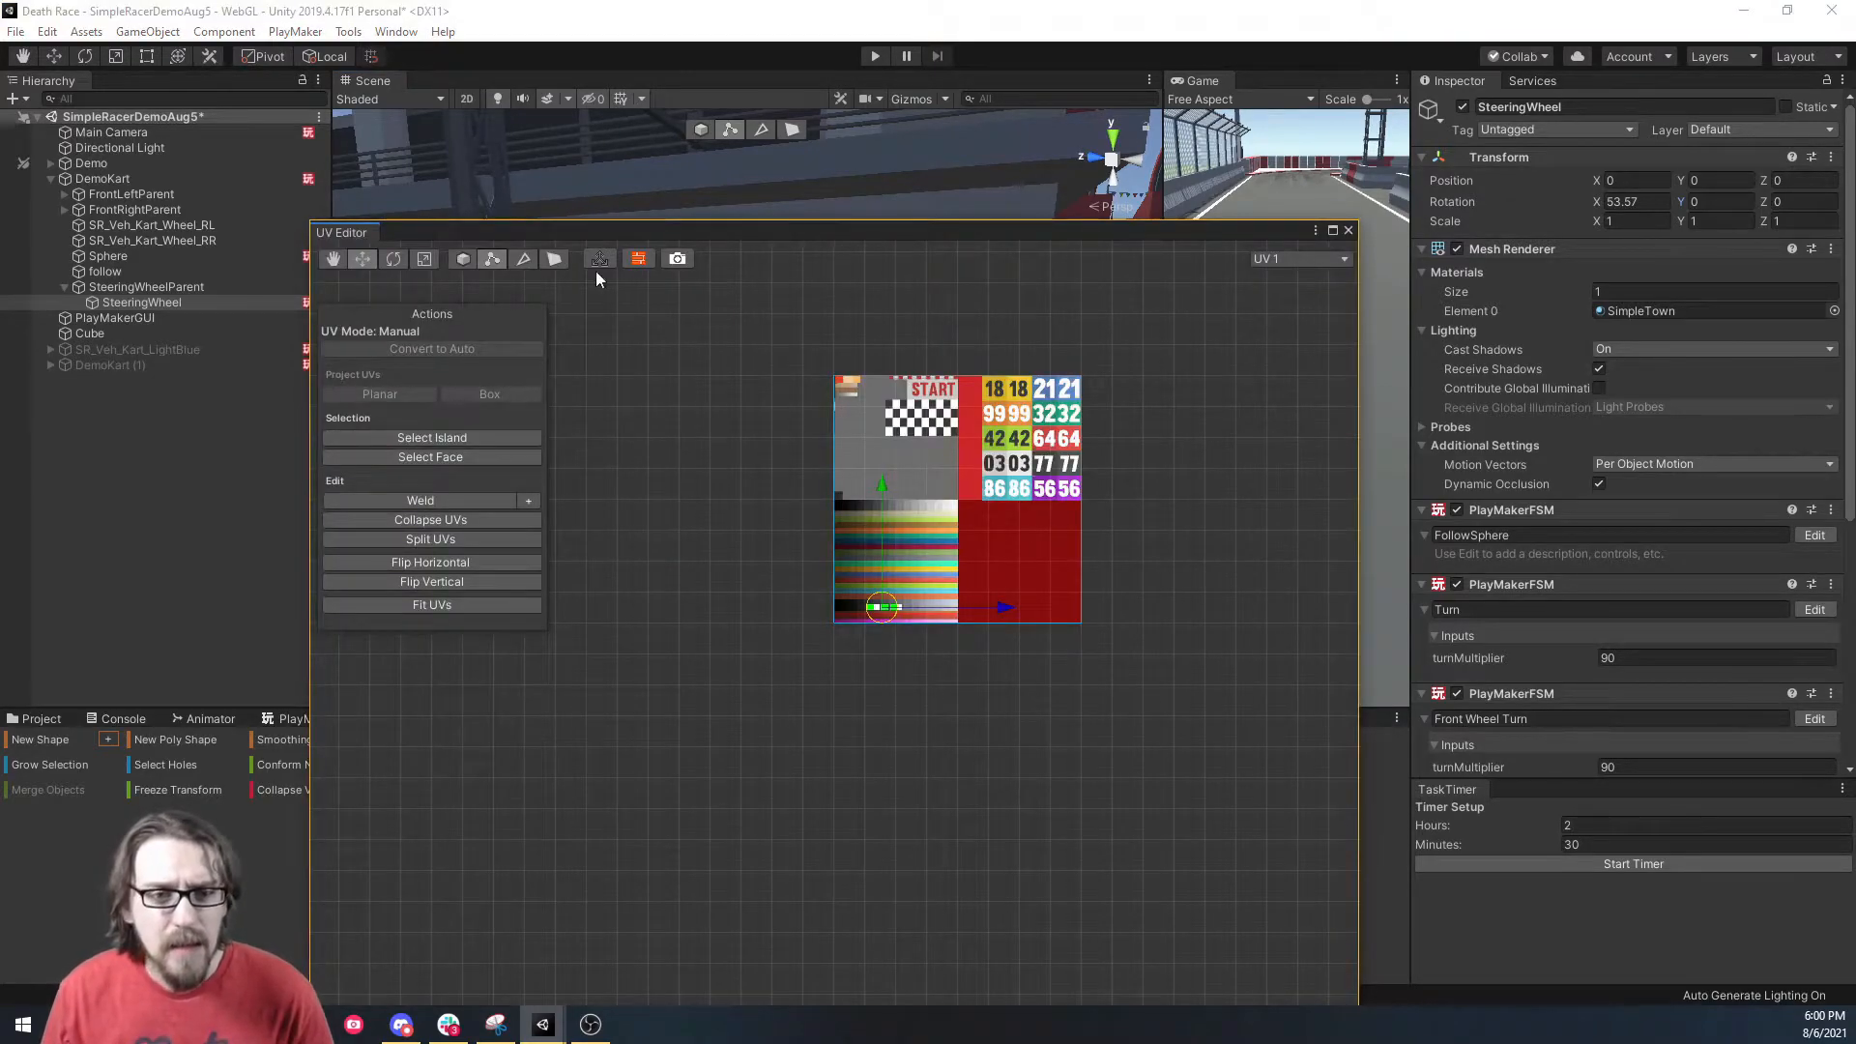
Box-project the wheel's faces onto the texture and shrink the UV island almost to a point.
left_click(462, 457)
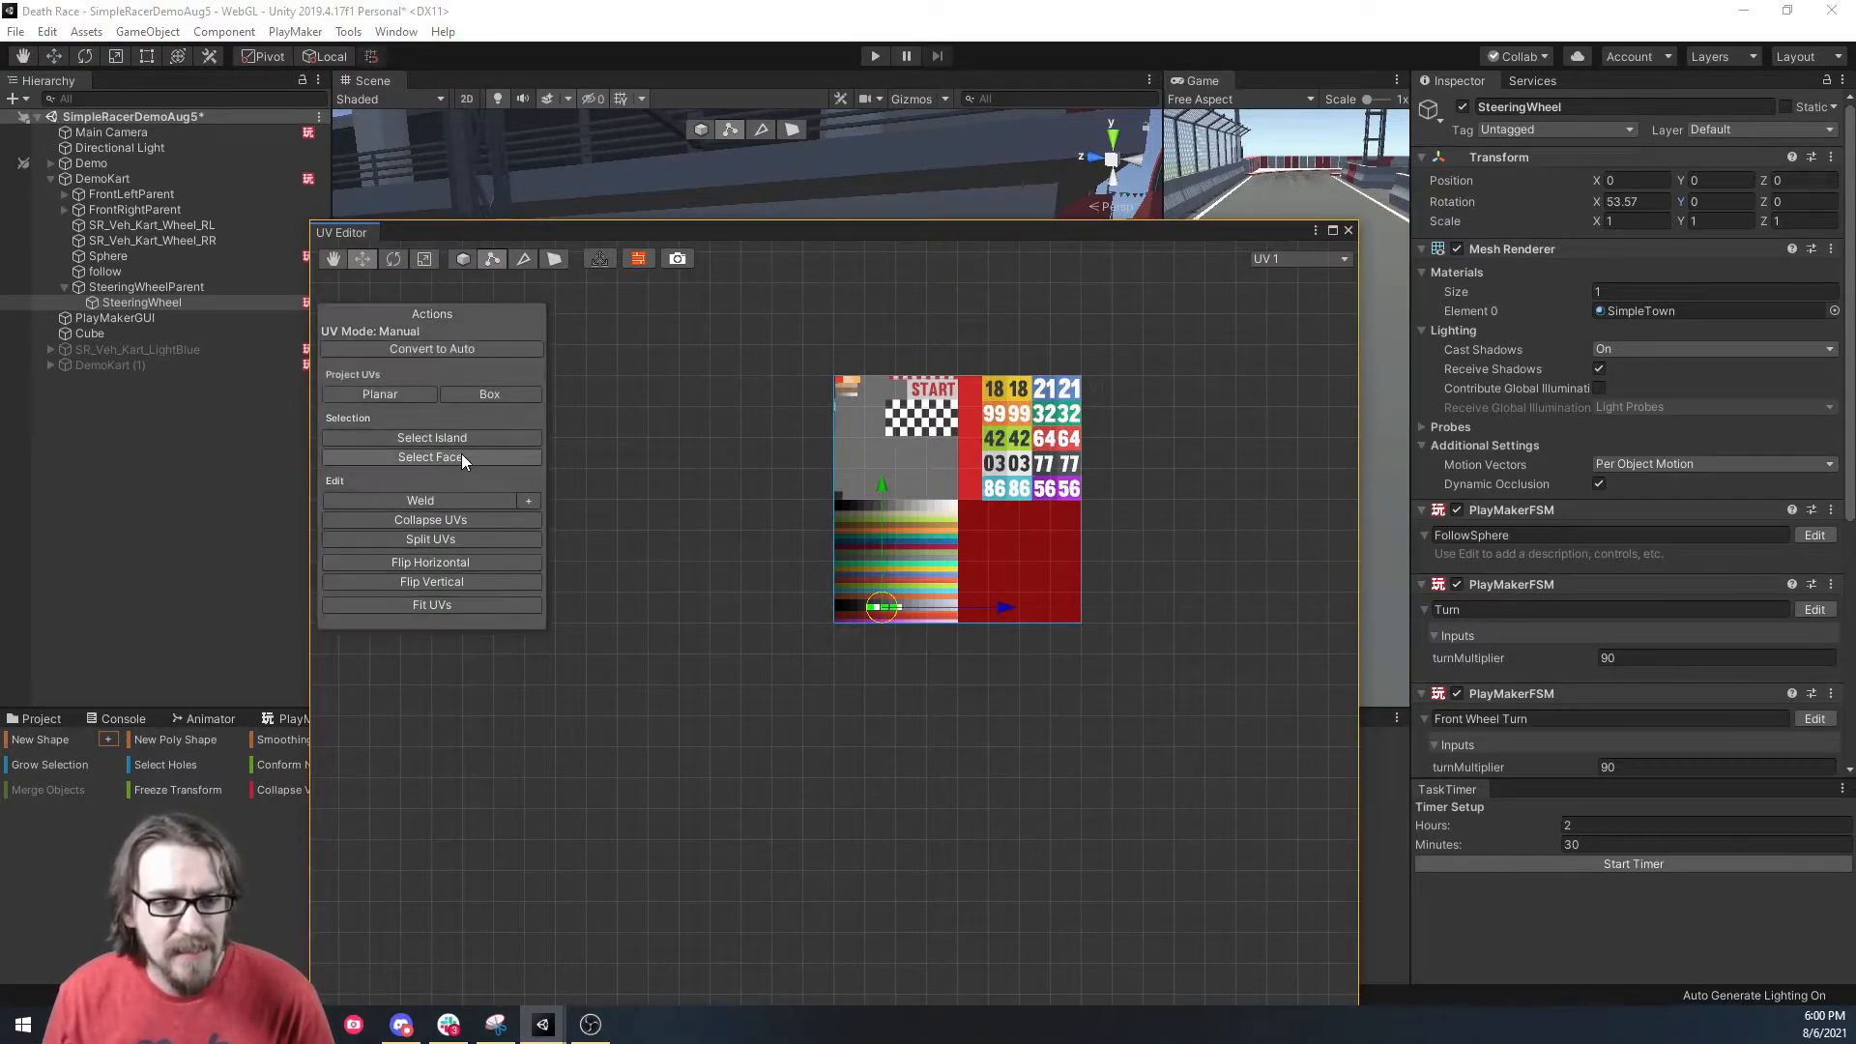
left_click(490, 394)
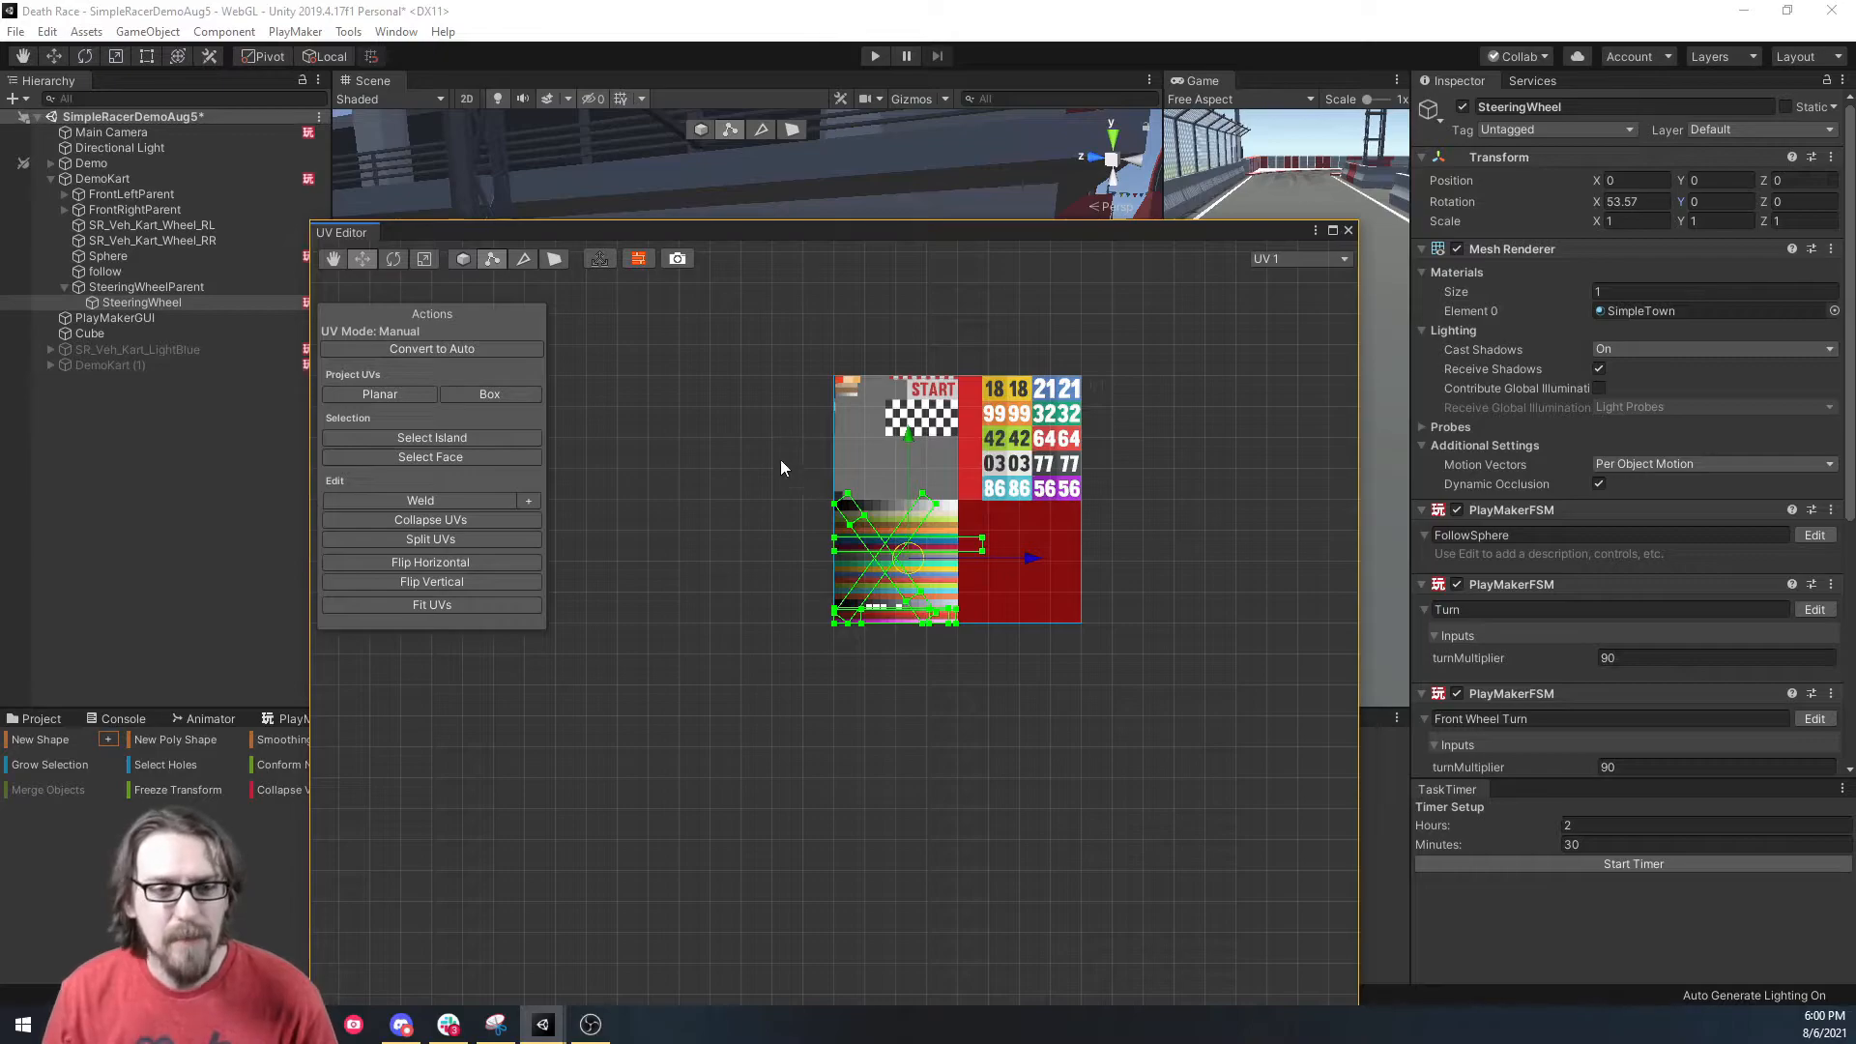
left_click(426, 259)
left_click_drag(908, 561, 801, 516)
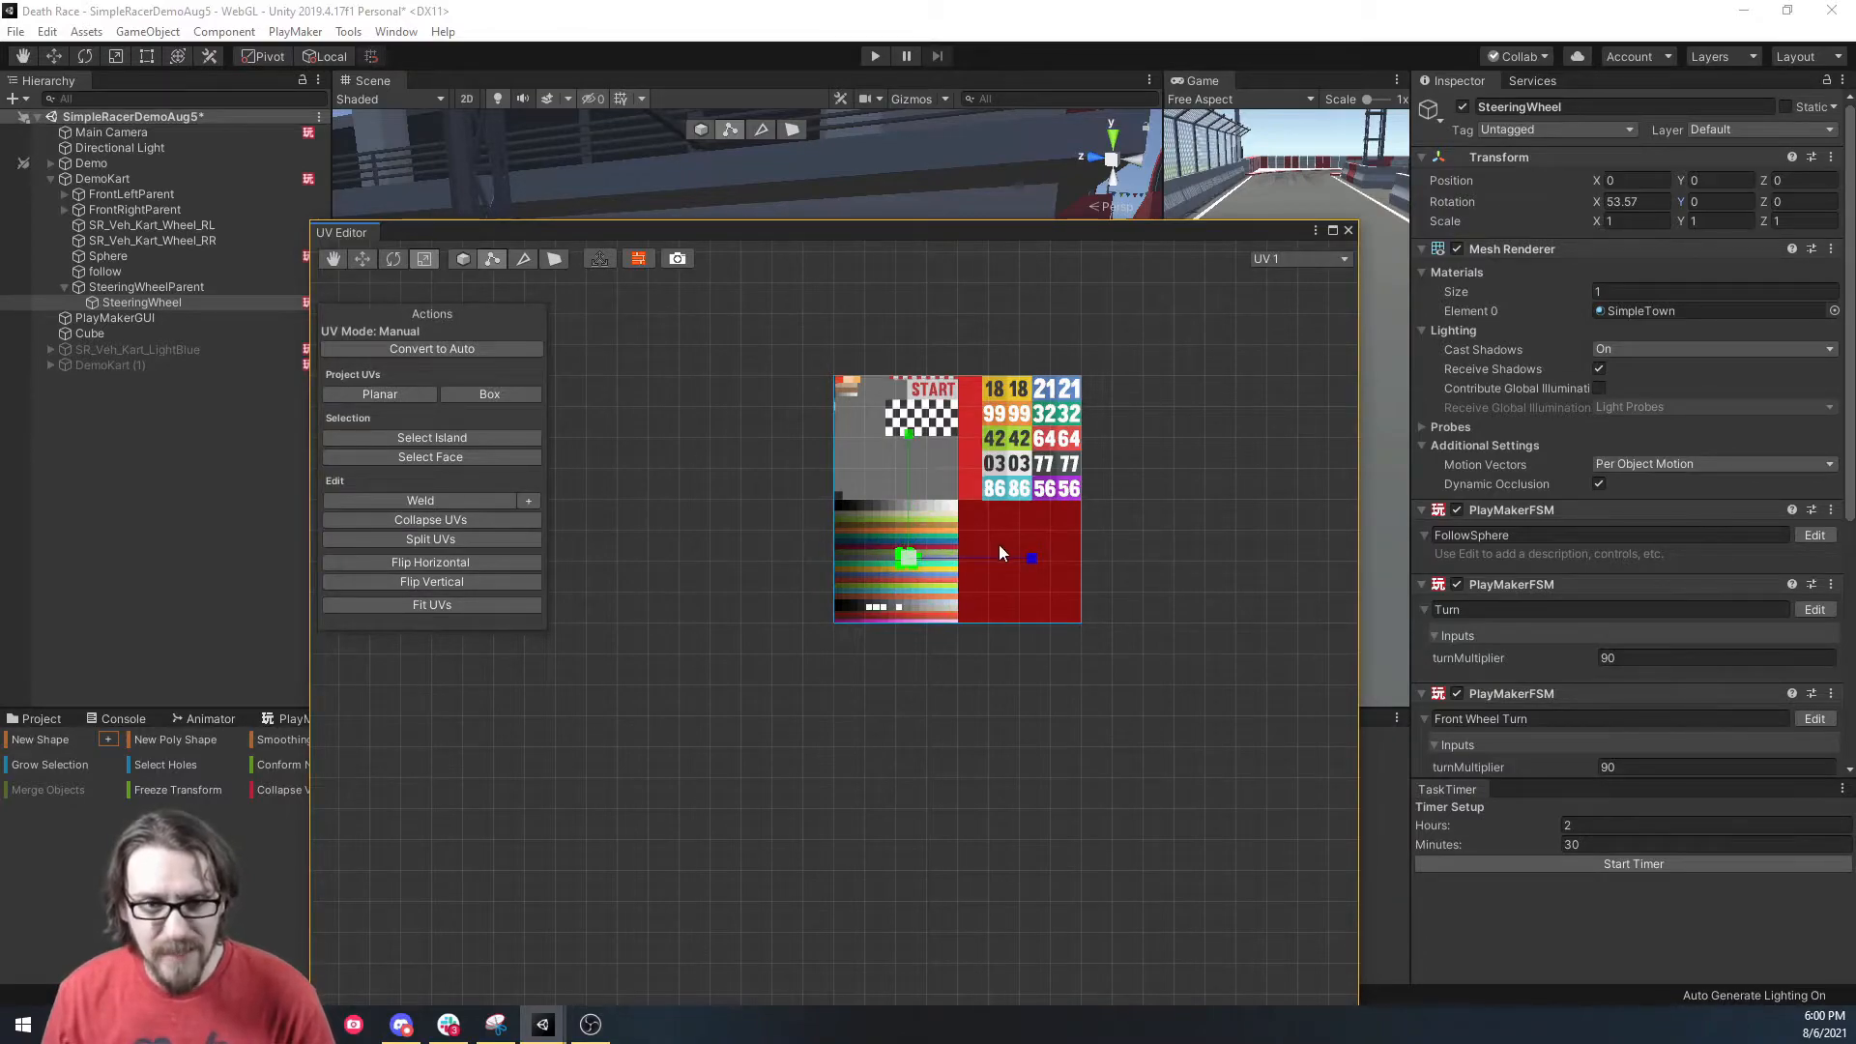
scroll(999, 547, "up", 5)
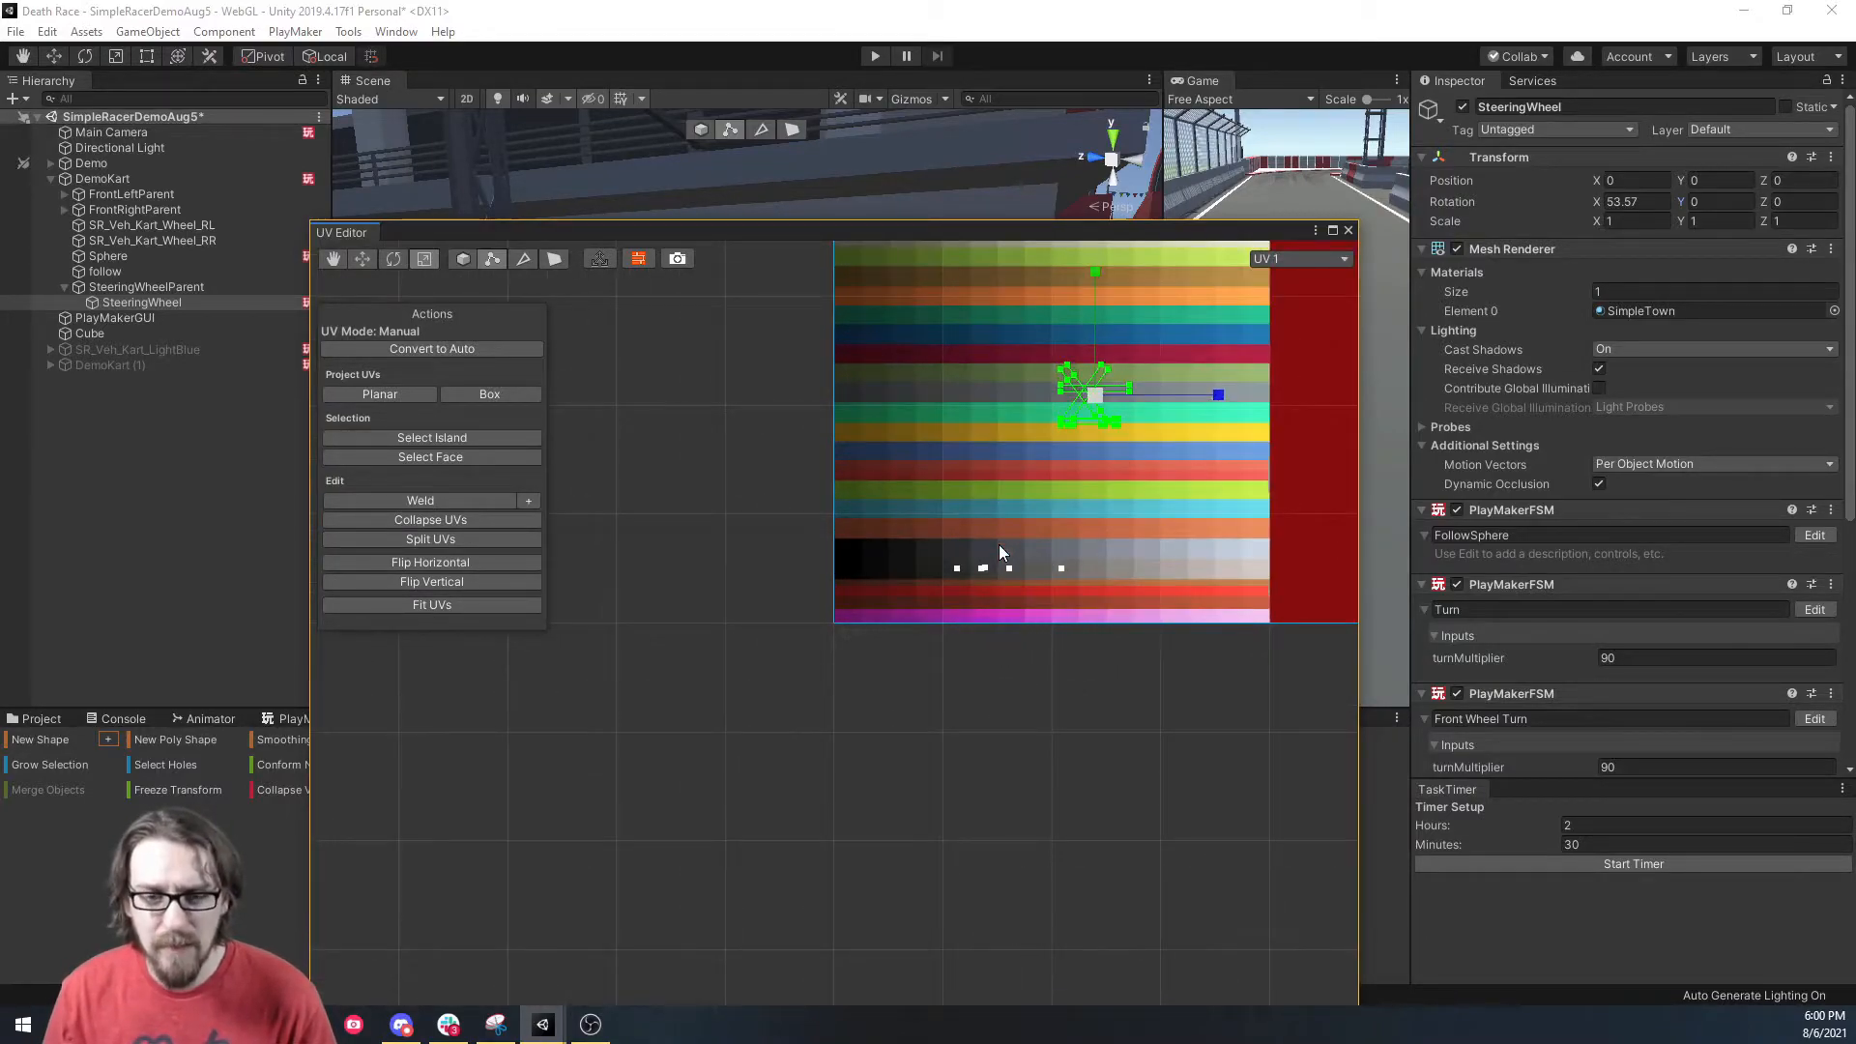
left_click(353, 261)
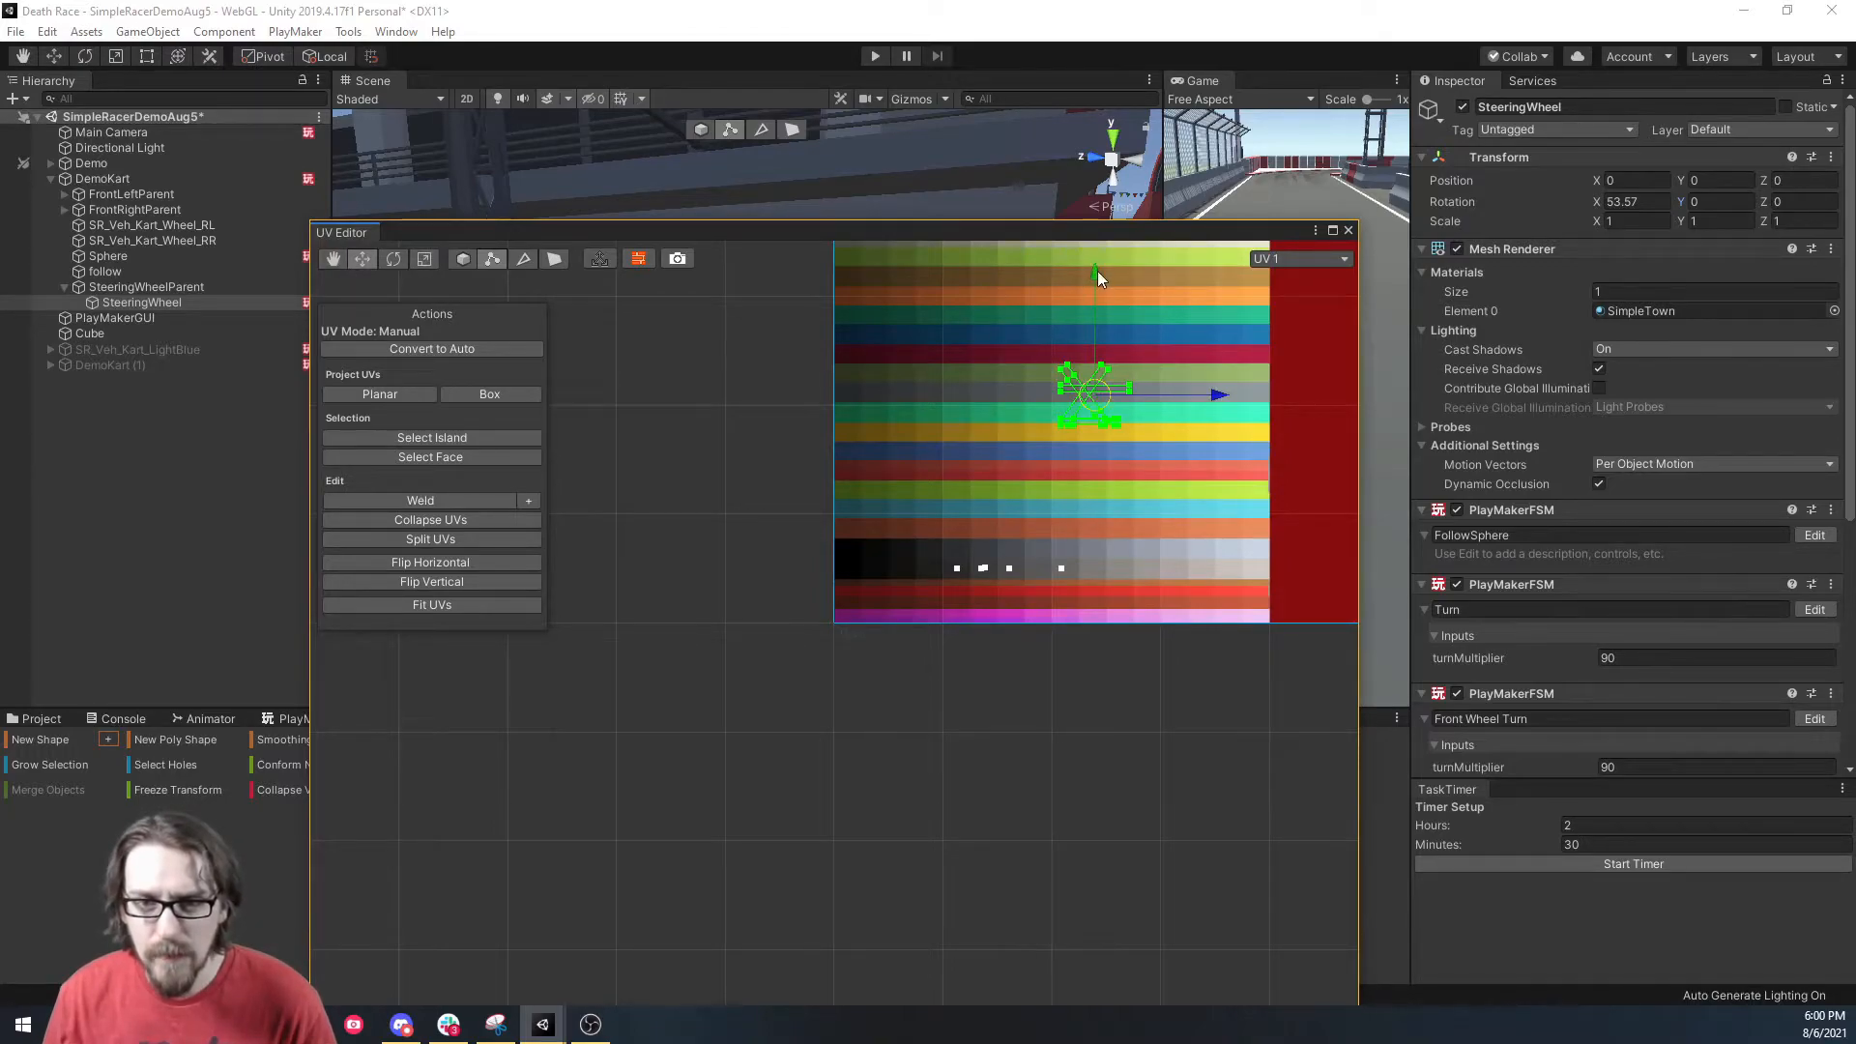
left_click_drag(1221, 405, 1236, 404)
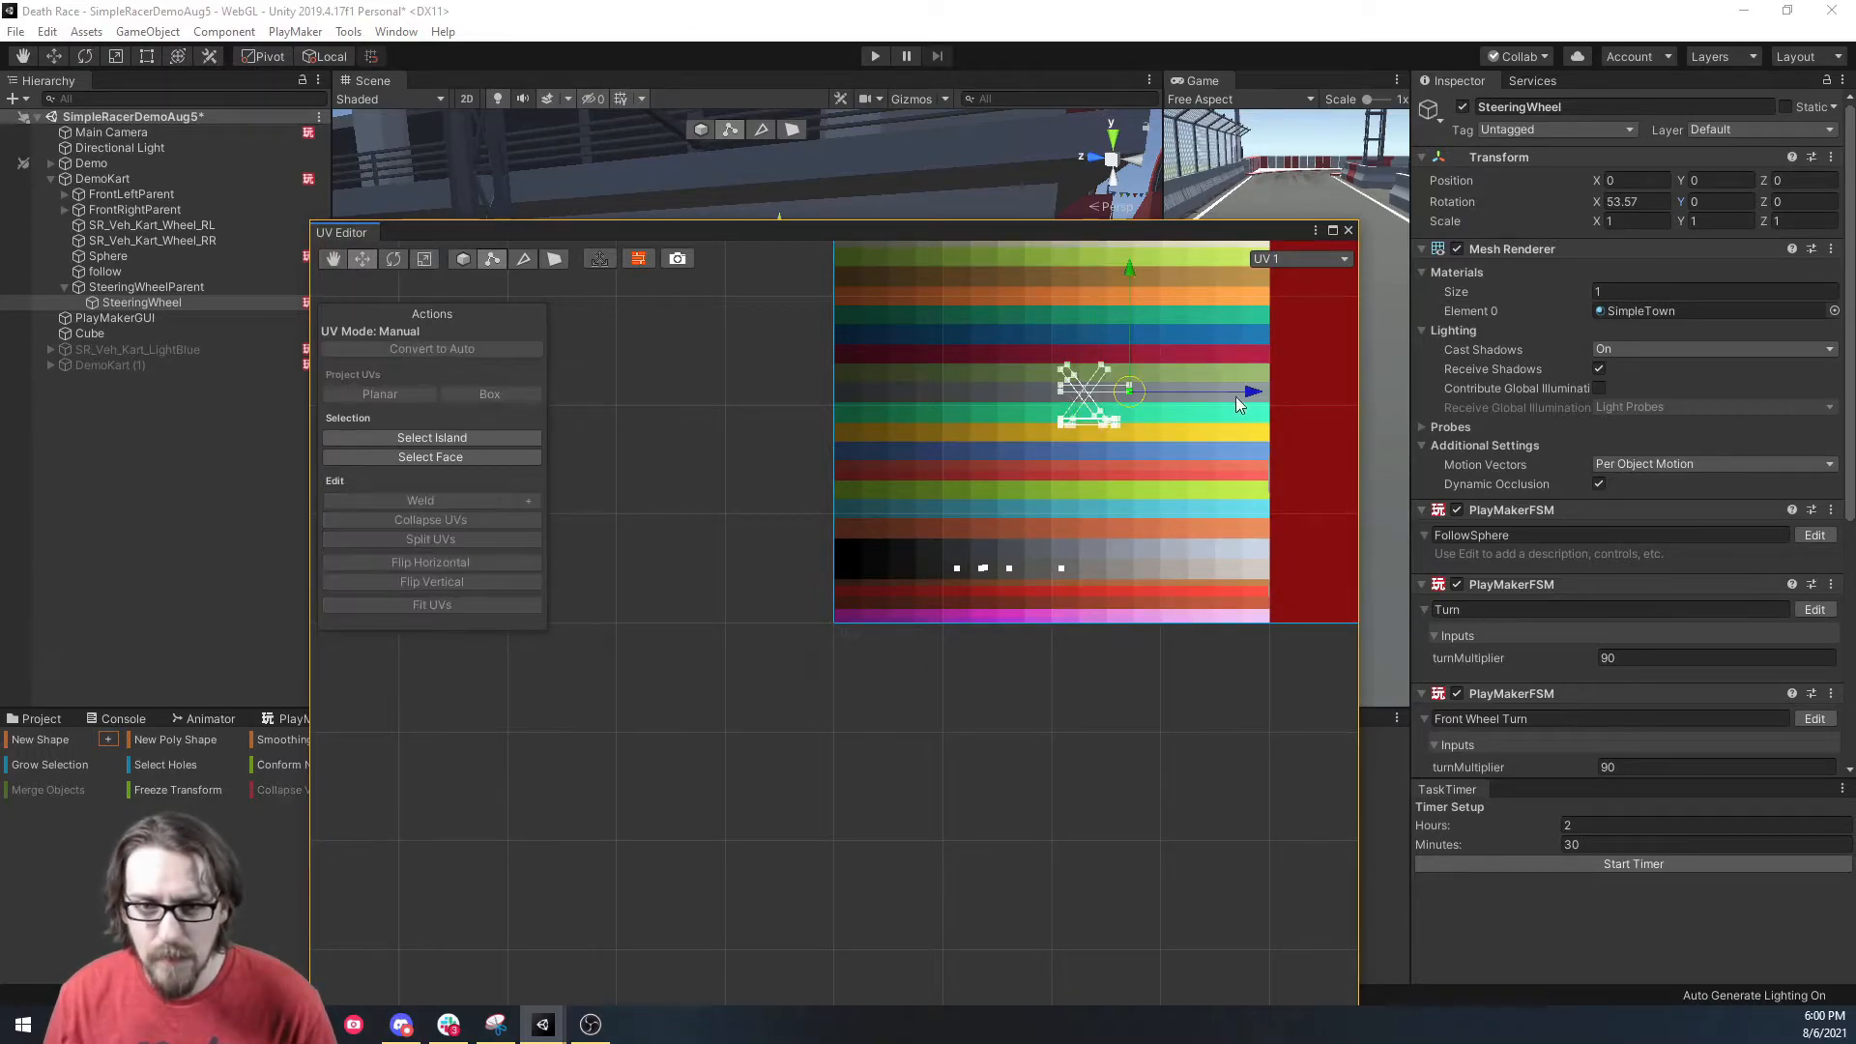
Move the UV island onto the black row at the texture's left edge, collapse stray UVs, and close.
left_click_drag(999, 338, 1206, 493)
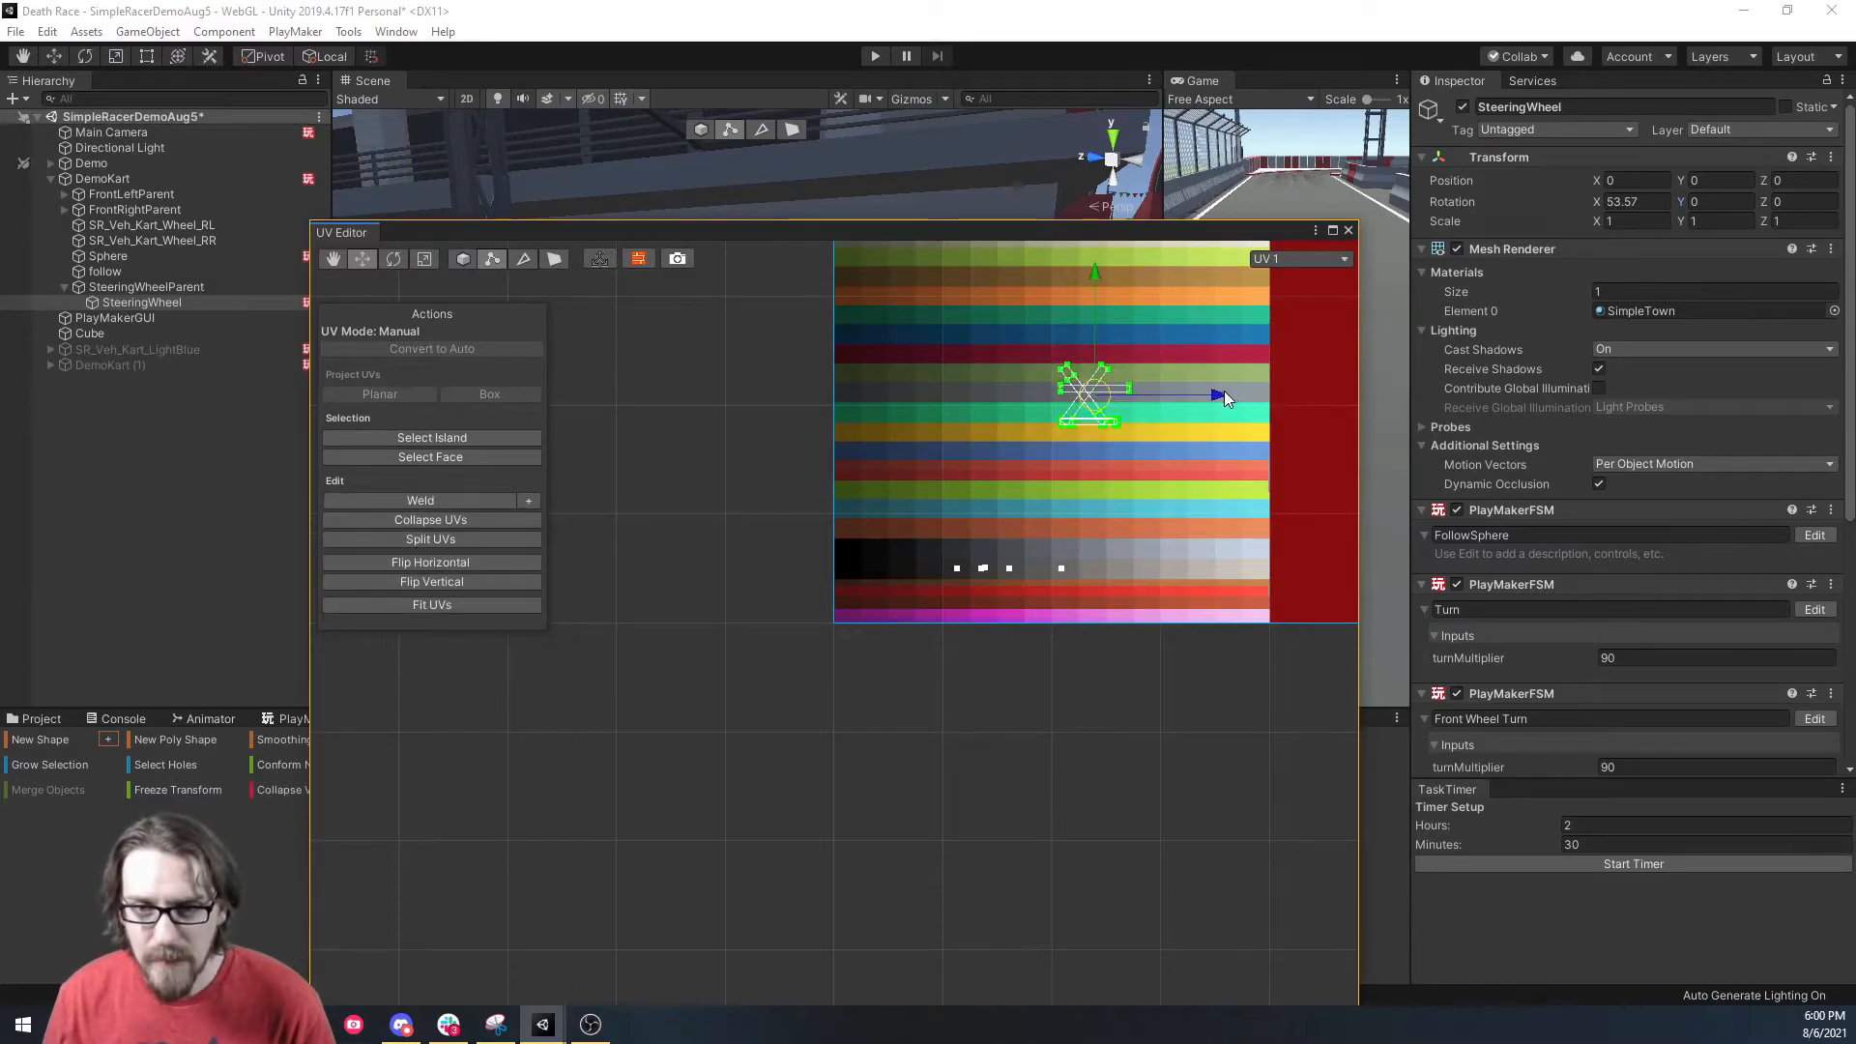
left_click_drag(982, 303, 1240, 486)
left_click_drag(1093, 267, 1139, 421)
left_click_drag(1233, 544, 997, 541)
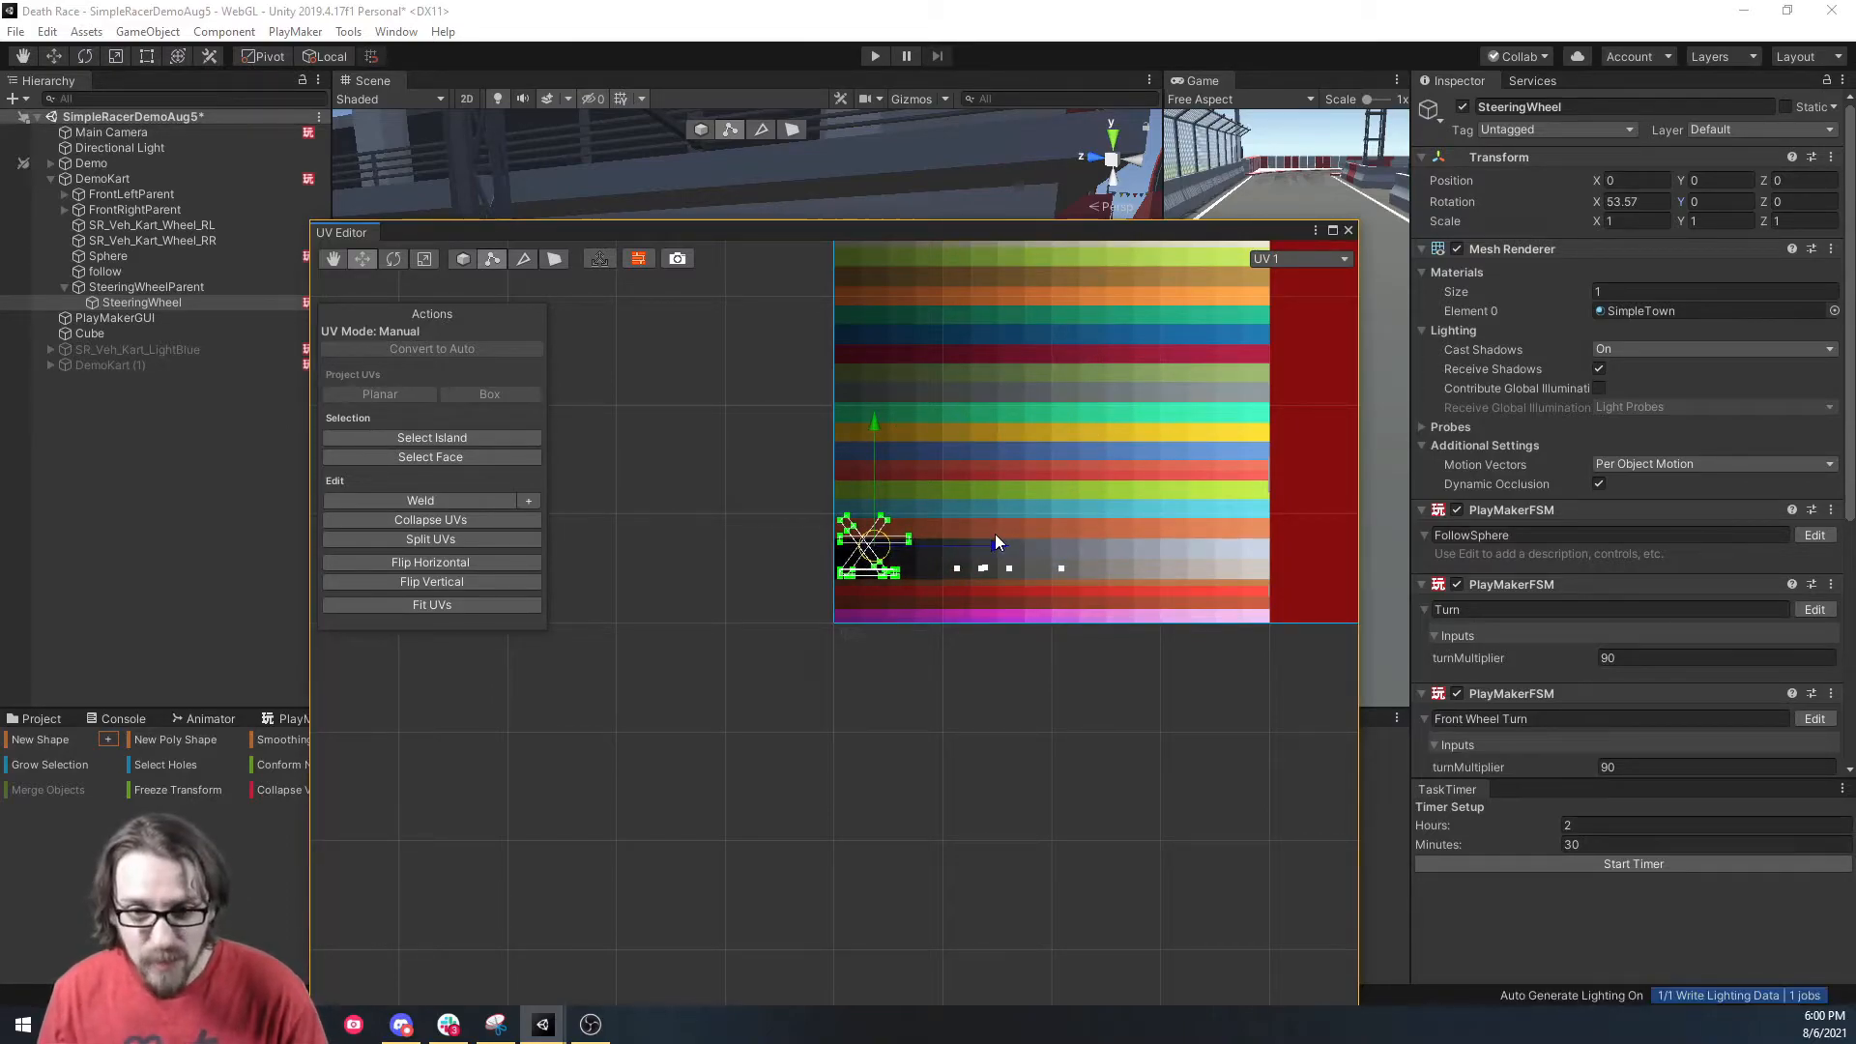
left_click_drag(1120, 512, 955, 578, "shift")
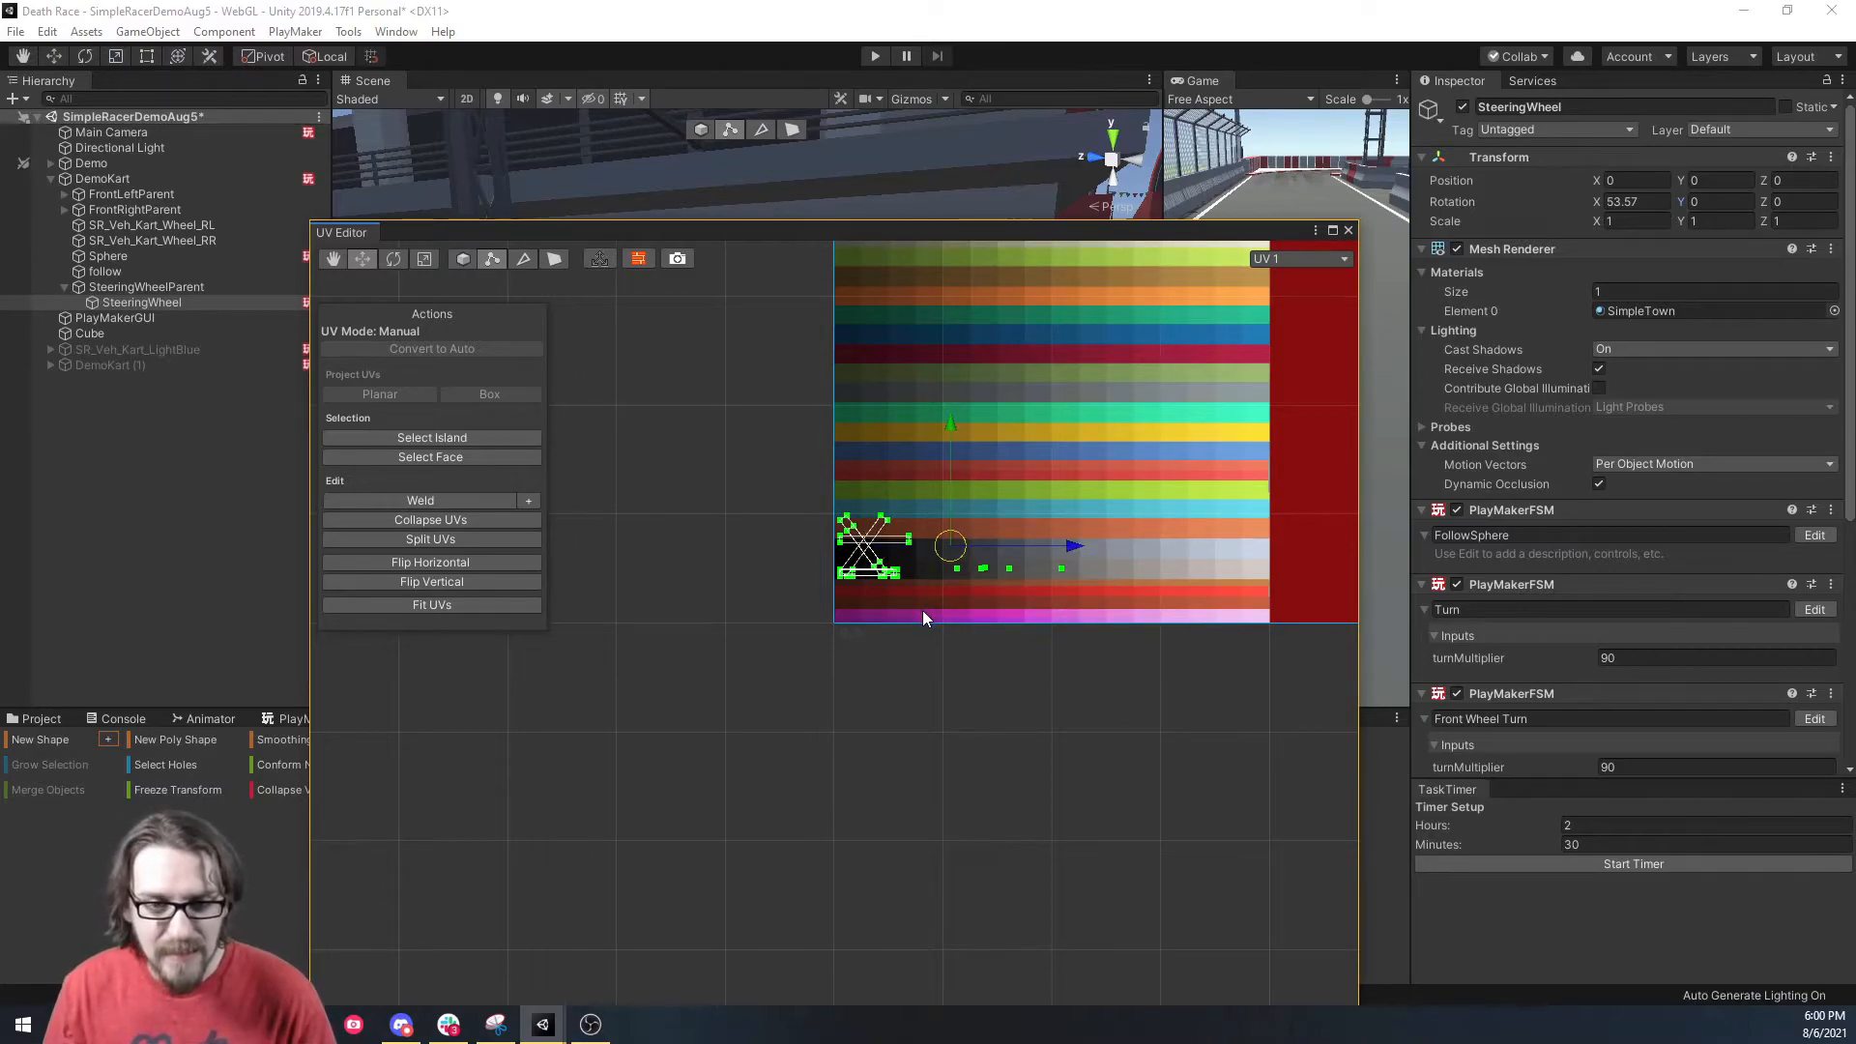
left_click(424, 258)
left_click_drag(955, 543, 831, 483)
left_click(365, 258)
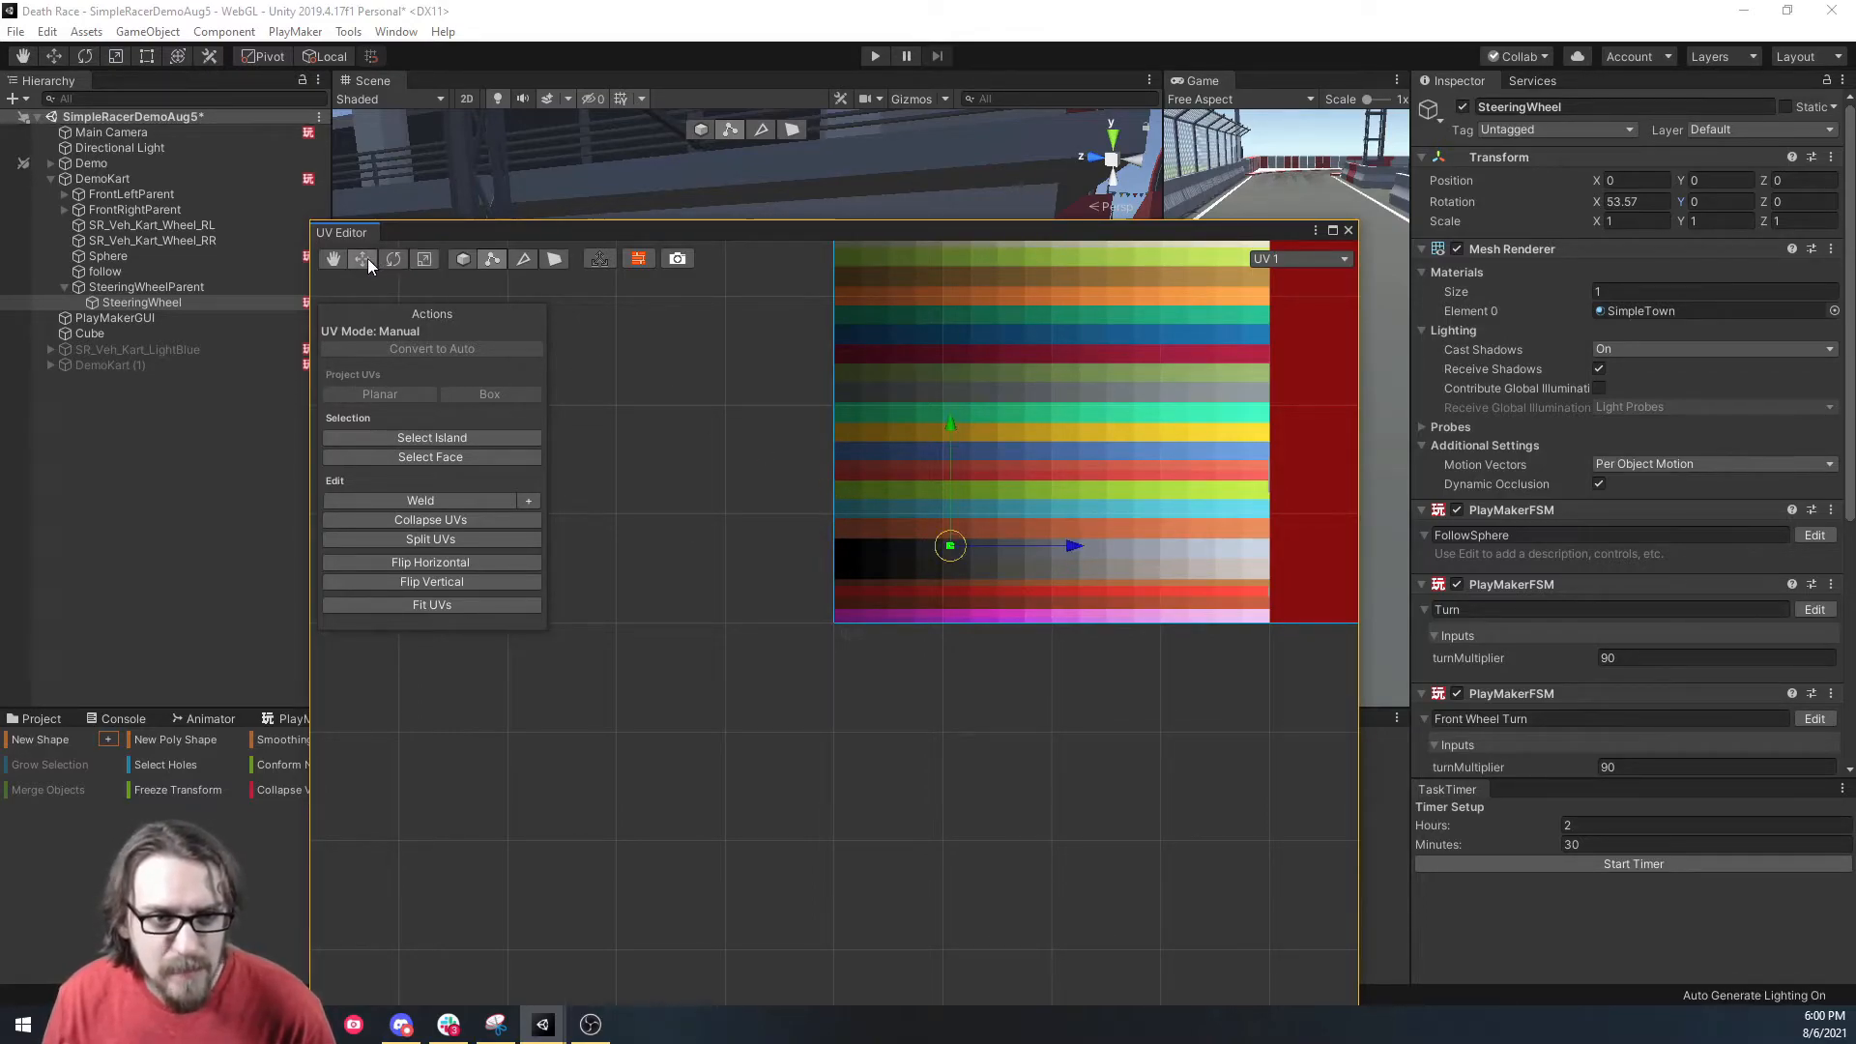
left_click(1015, 548)
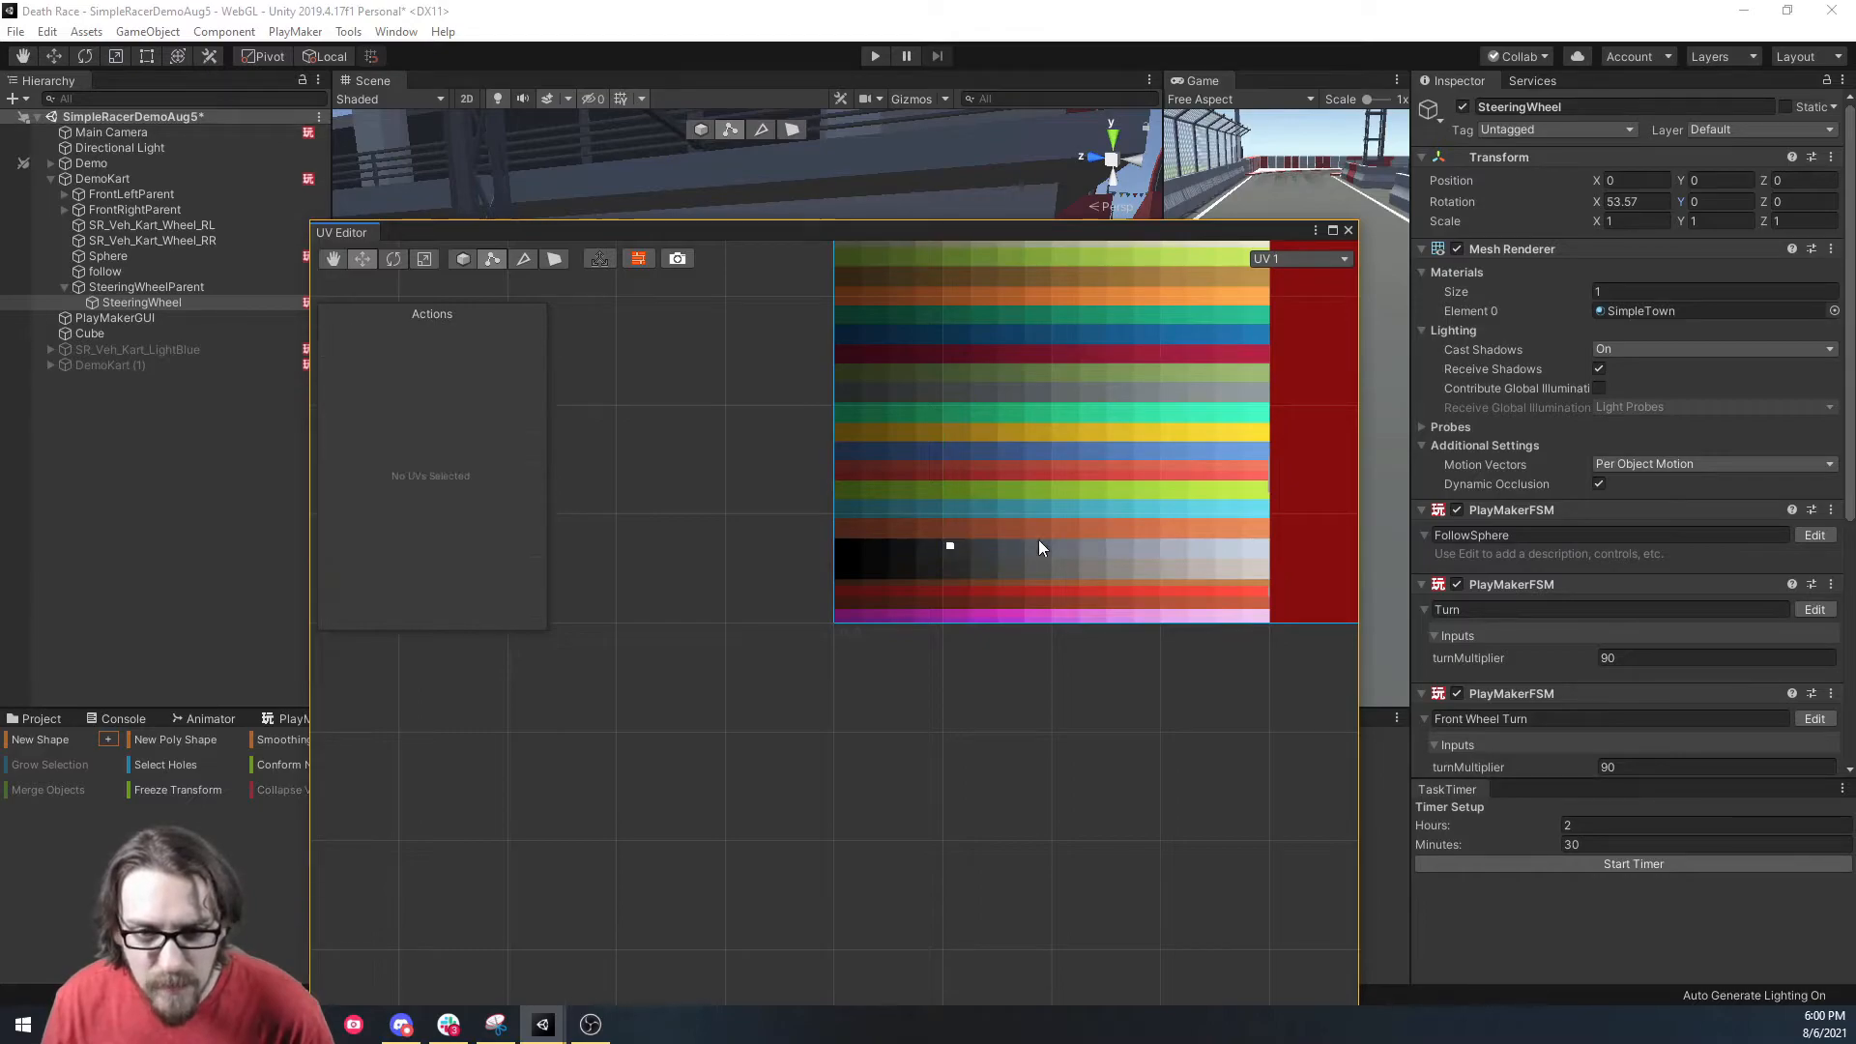
left_click_drag(881, 501, 964, 555)
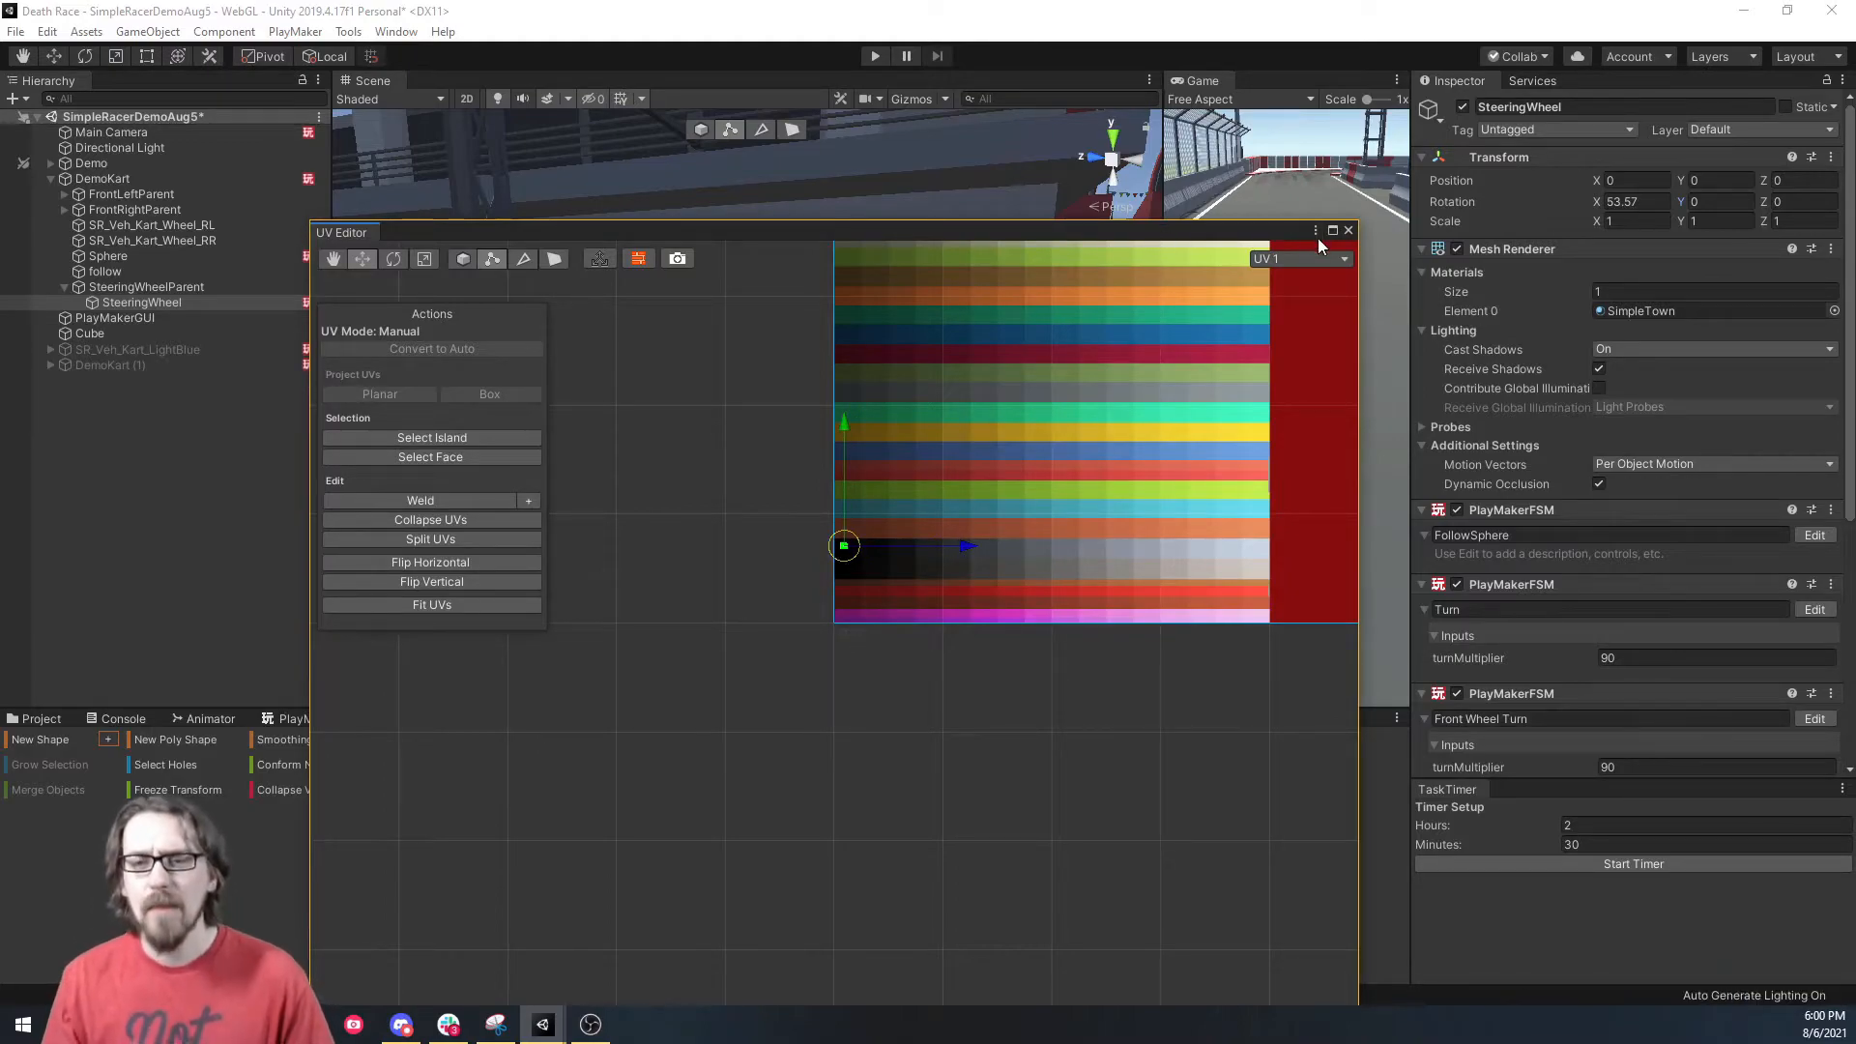
left_click(1348, 231)
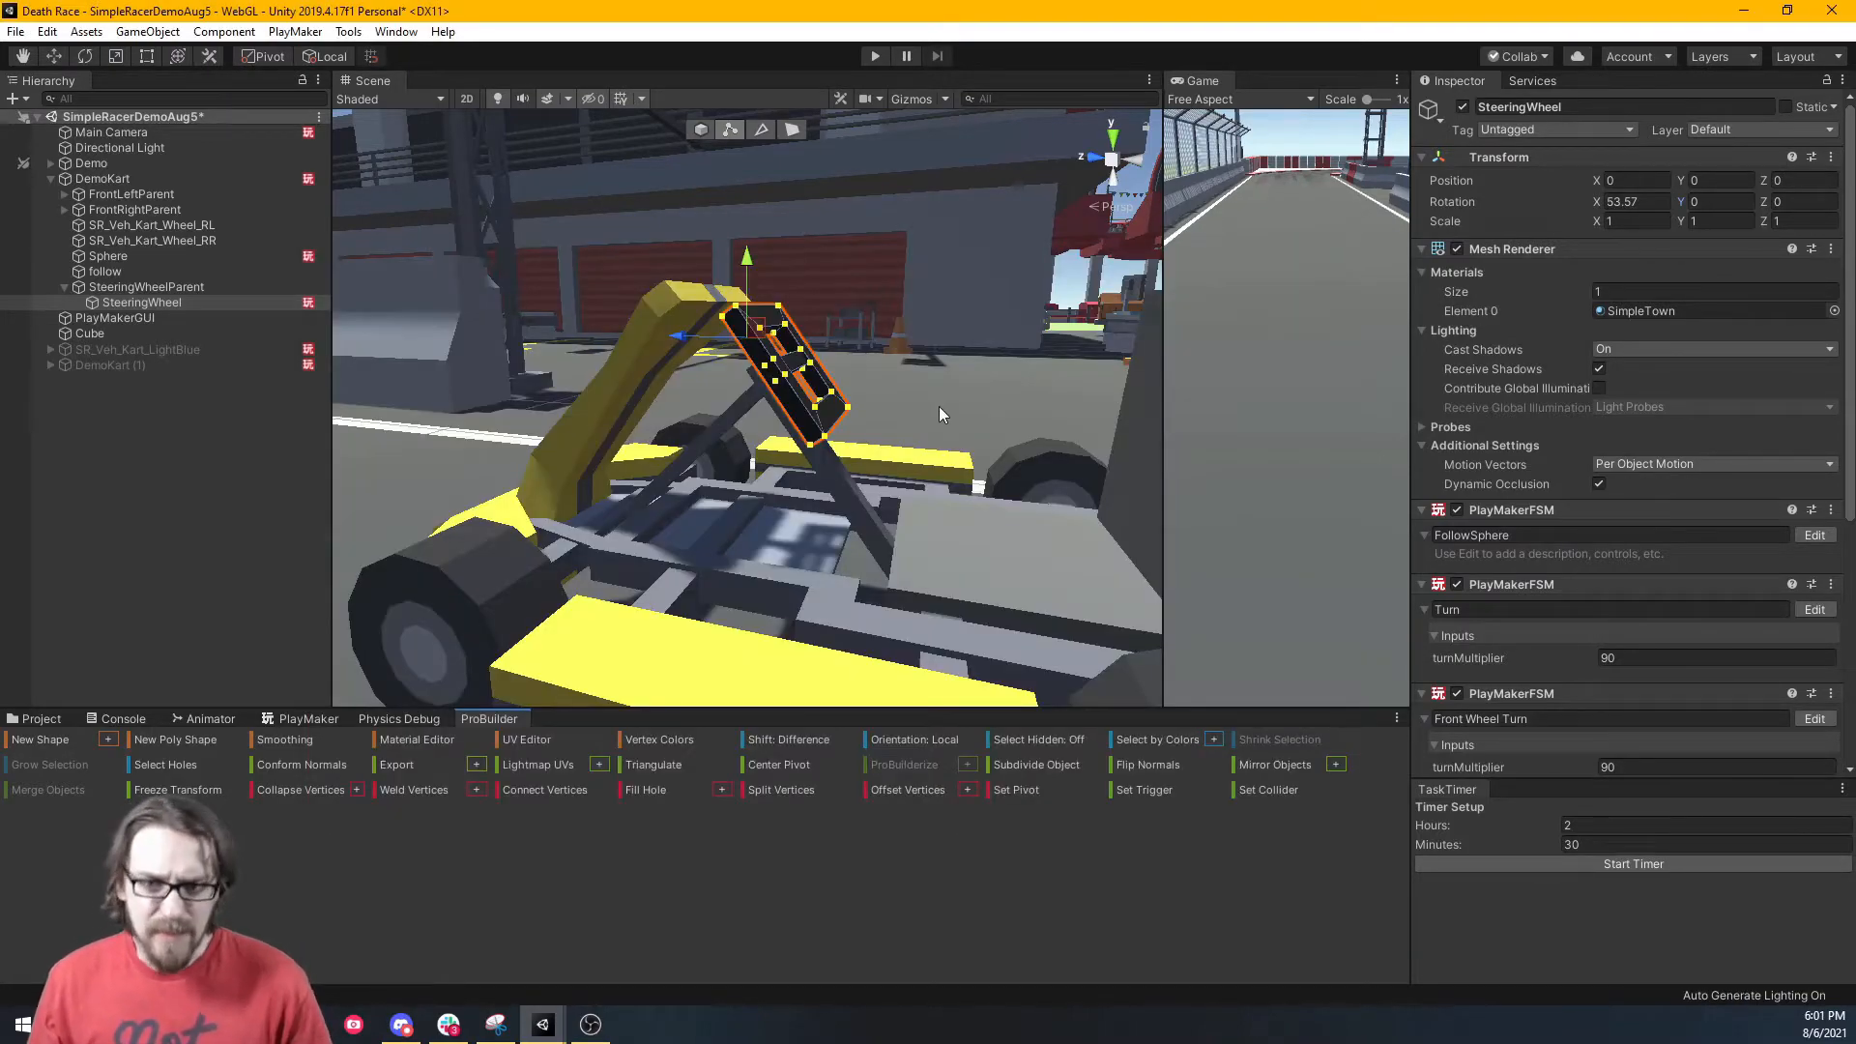
Dock the Game view beside the Scene view, return to object mode, and enlarge the PlayMaker panel.
left_click_drag(1191, 80, 831, 109)
left_click(367, 82)
left_click_drag(896, 400, 766, 425, "alt")
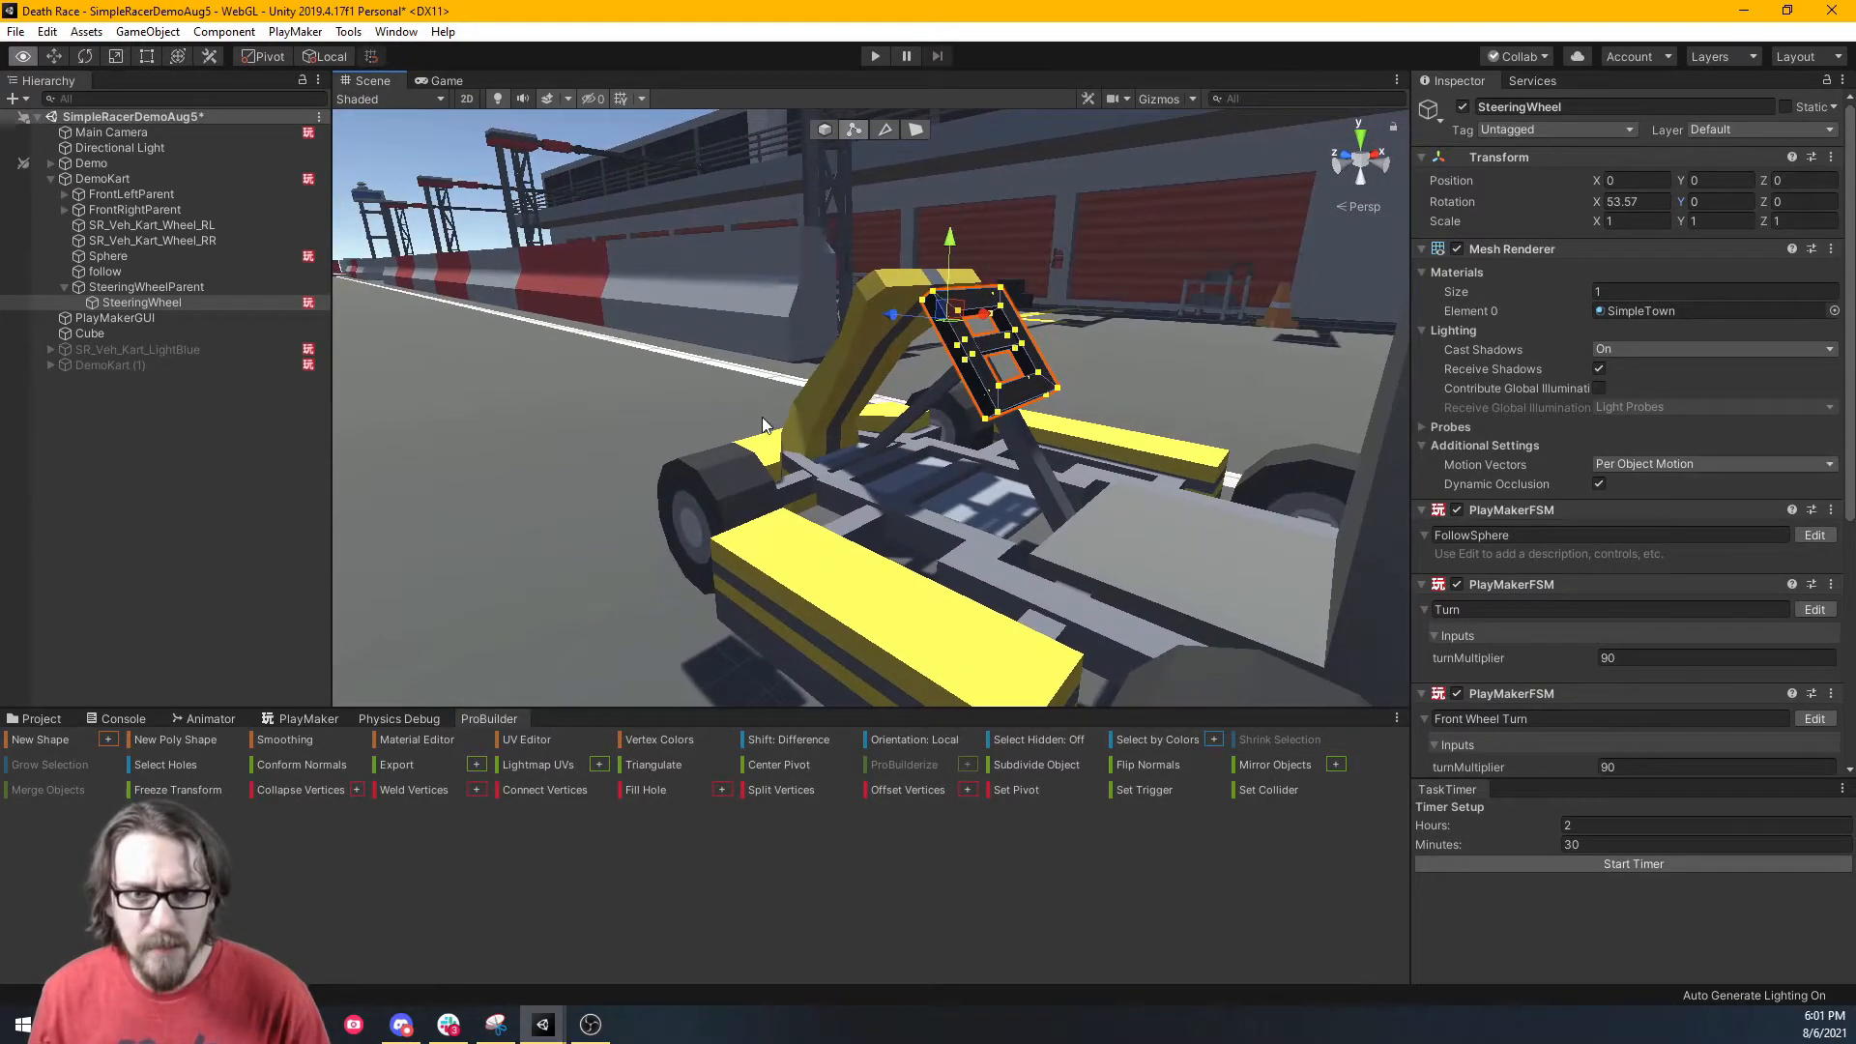
left_click(824, 129)
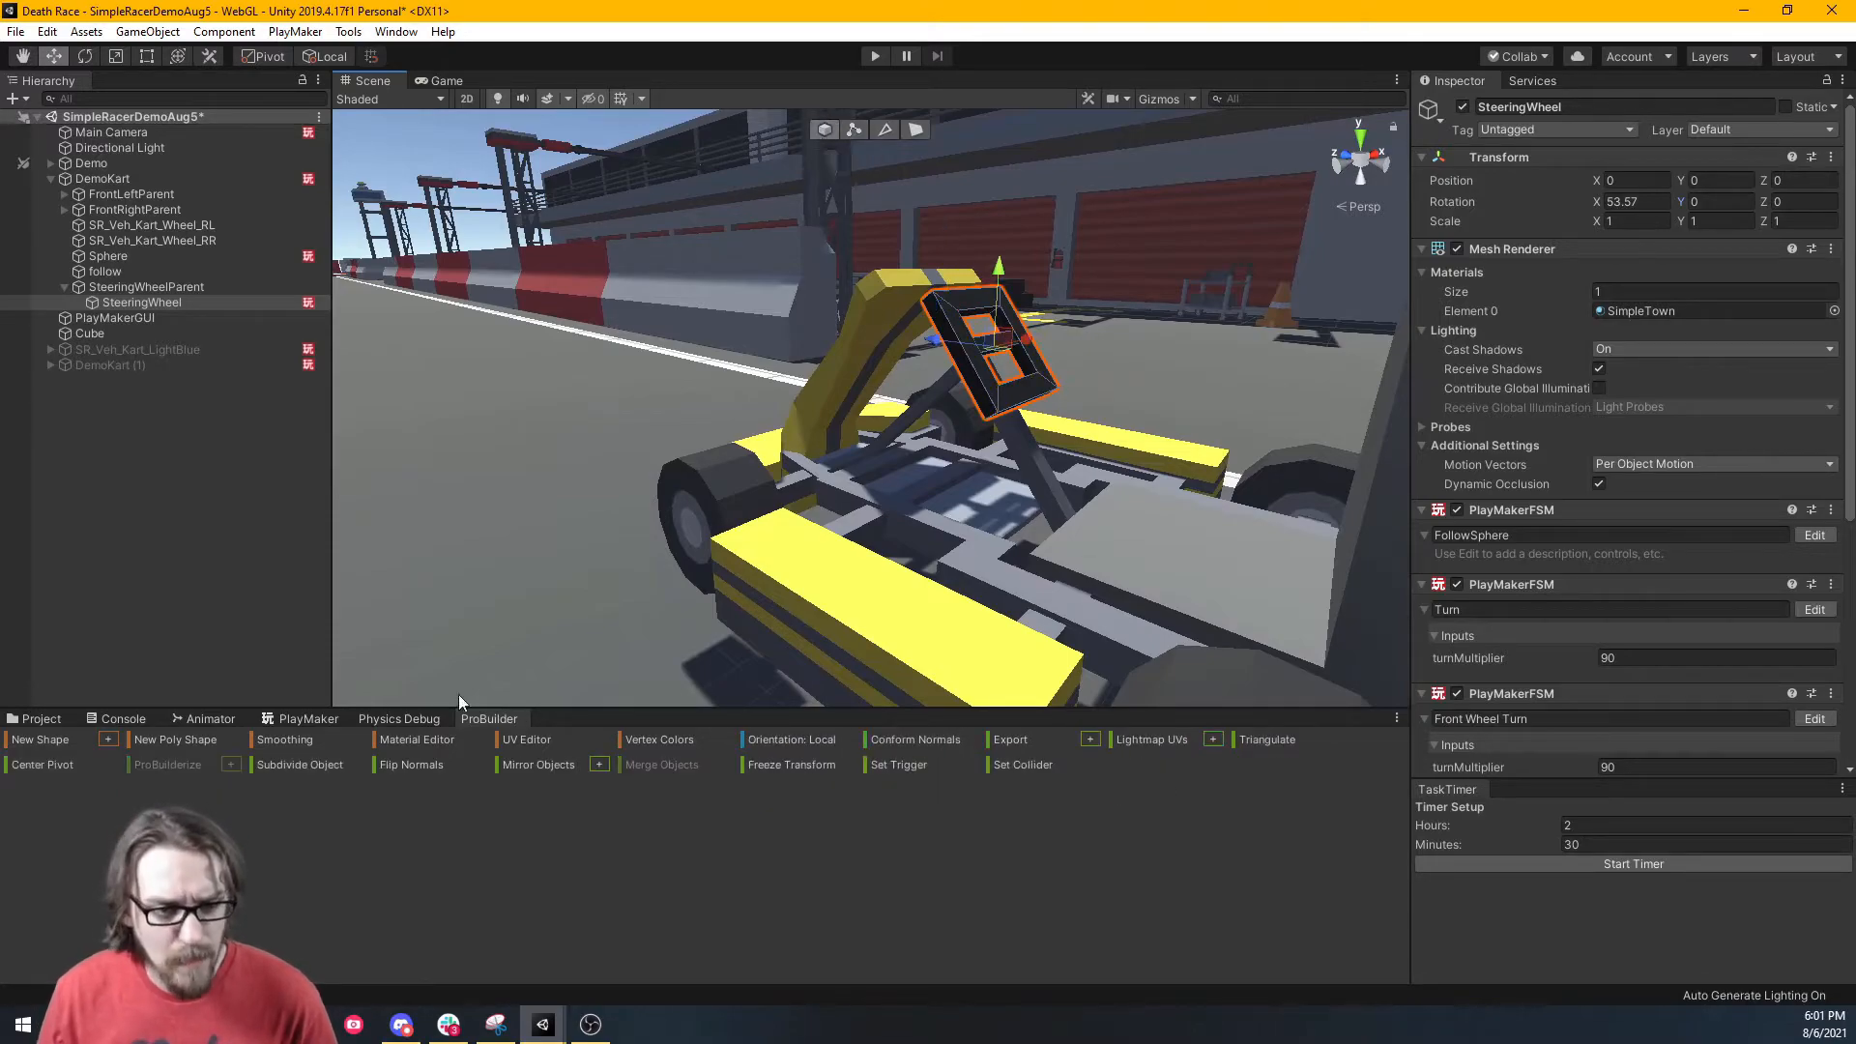
left_click(304, 719)
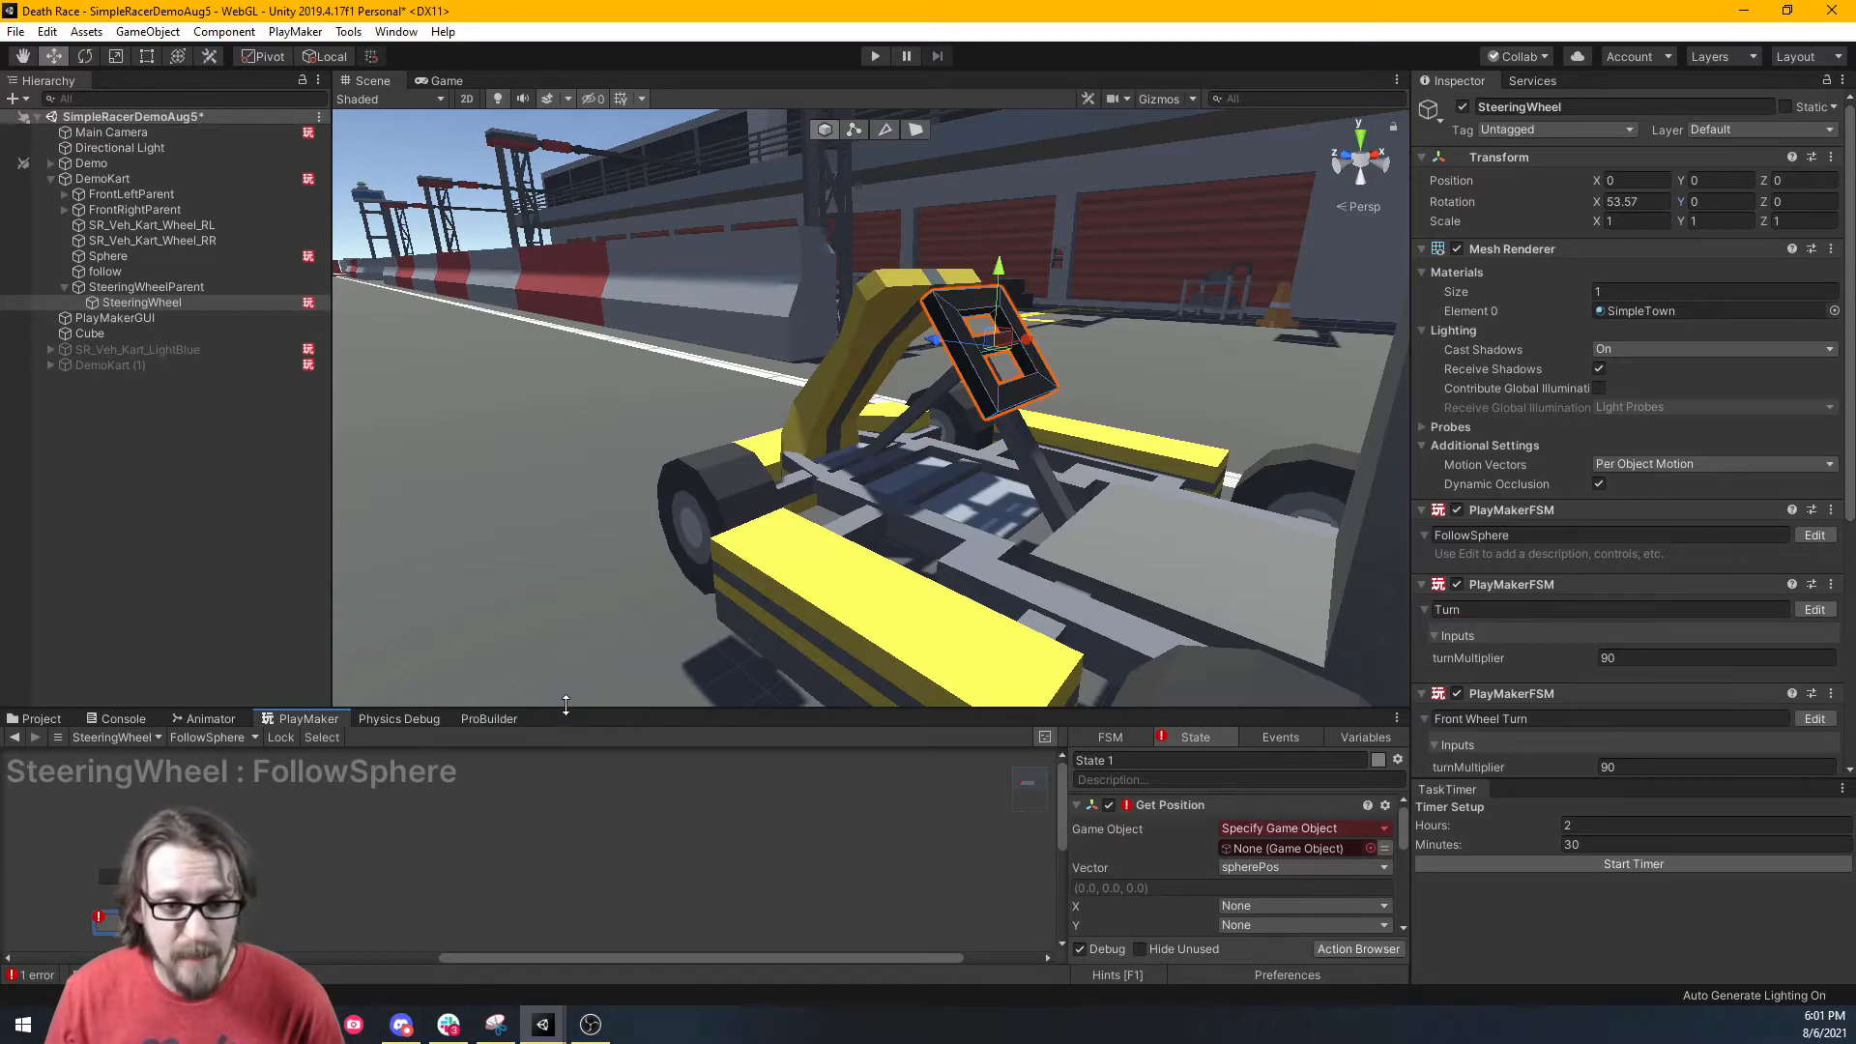
left_click_drag(565, 705, 624, 509)
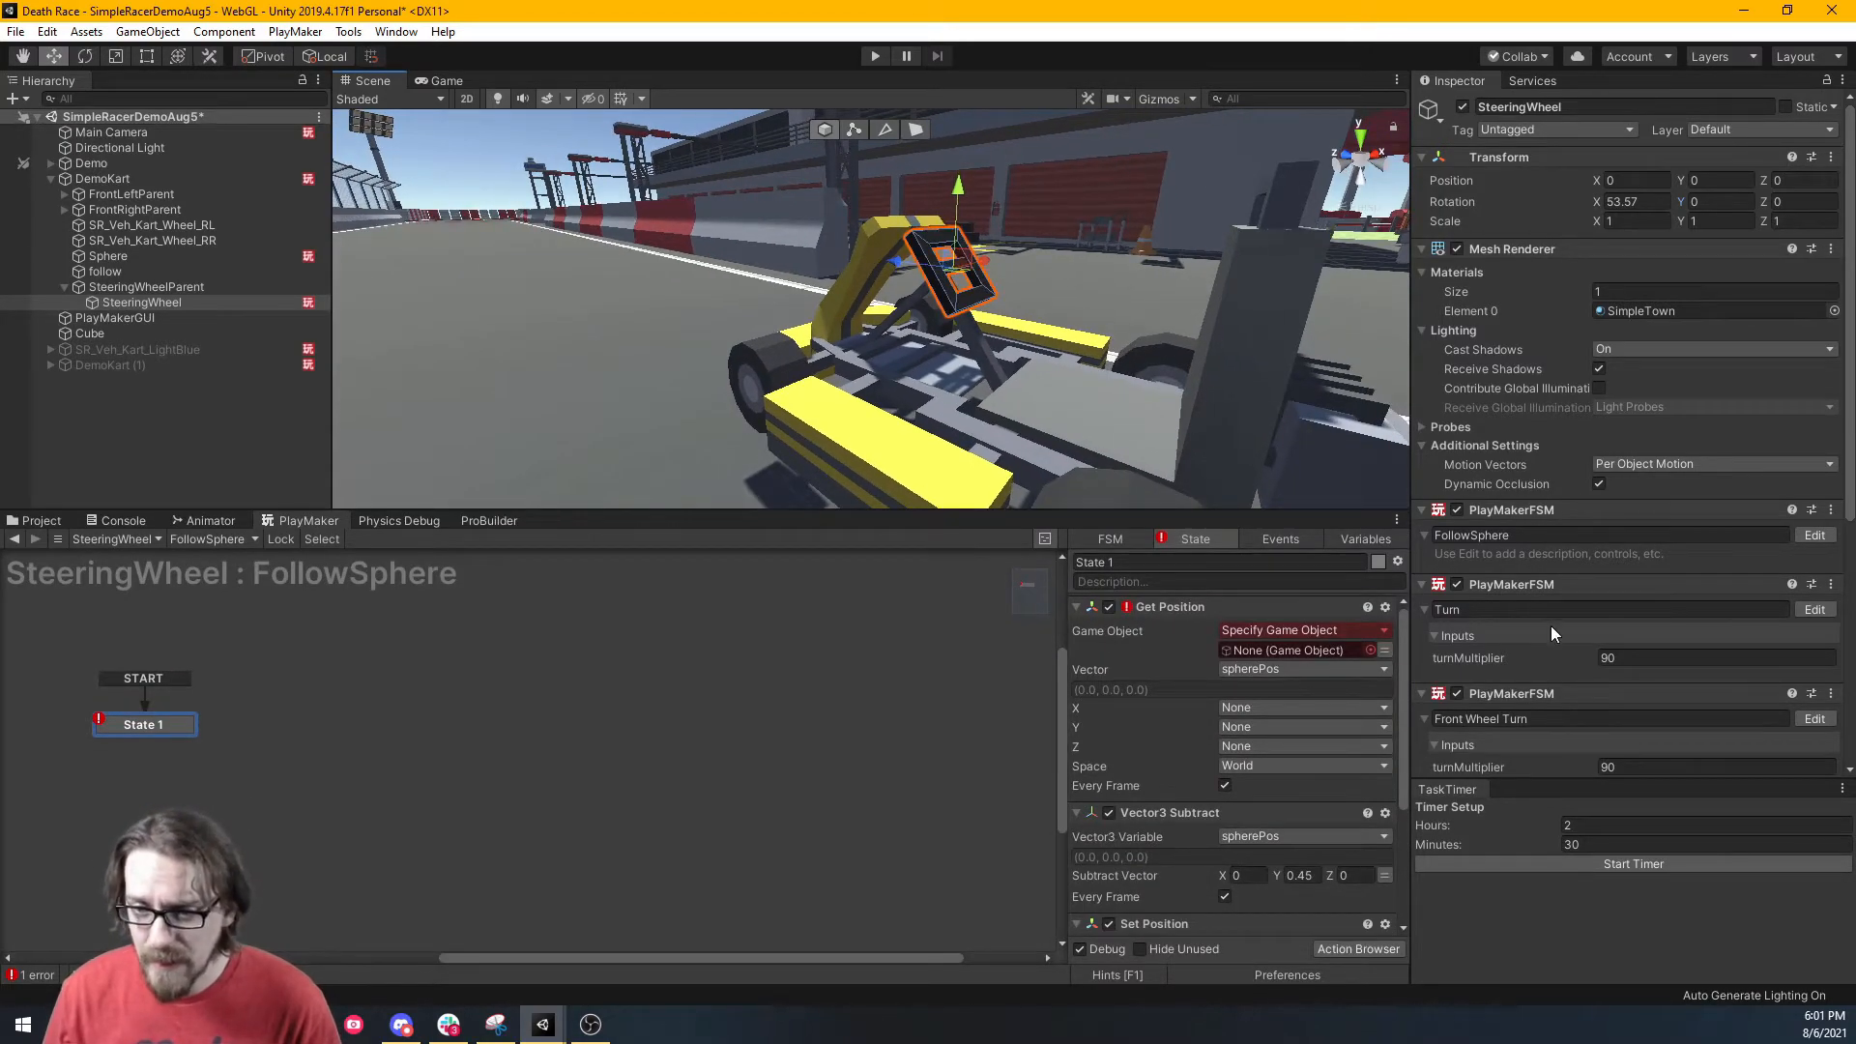
scroll(1551, 625, "down", 5)
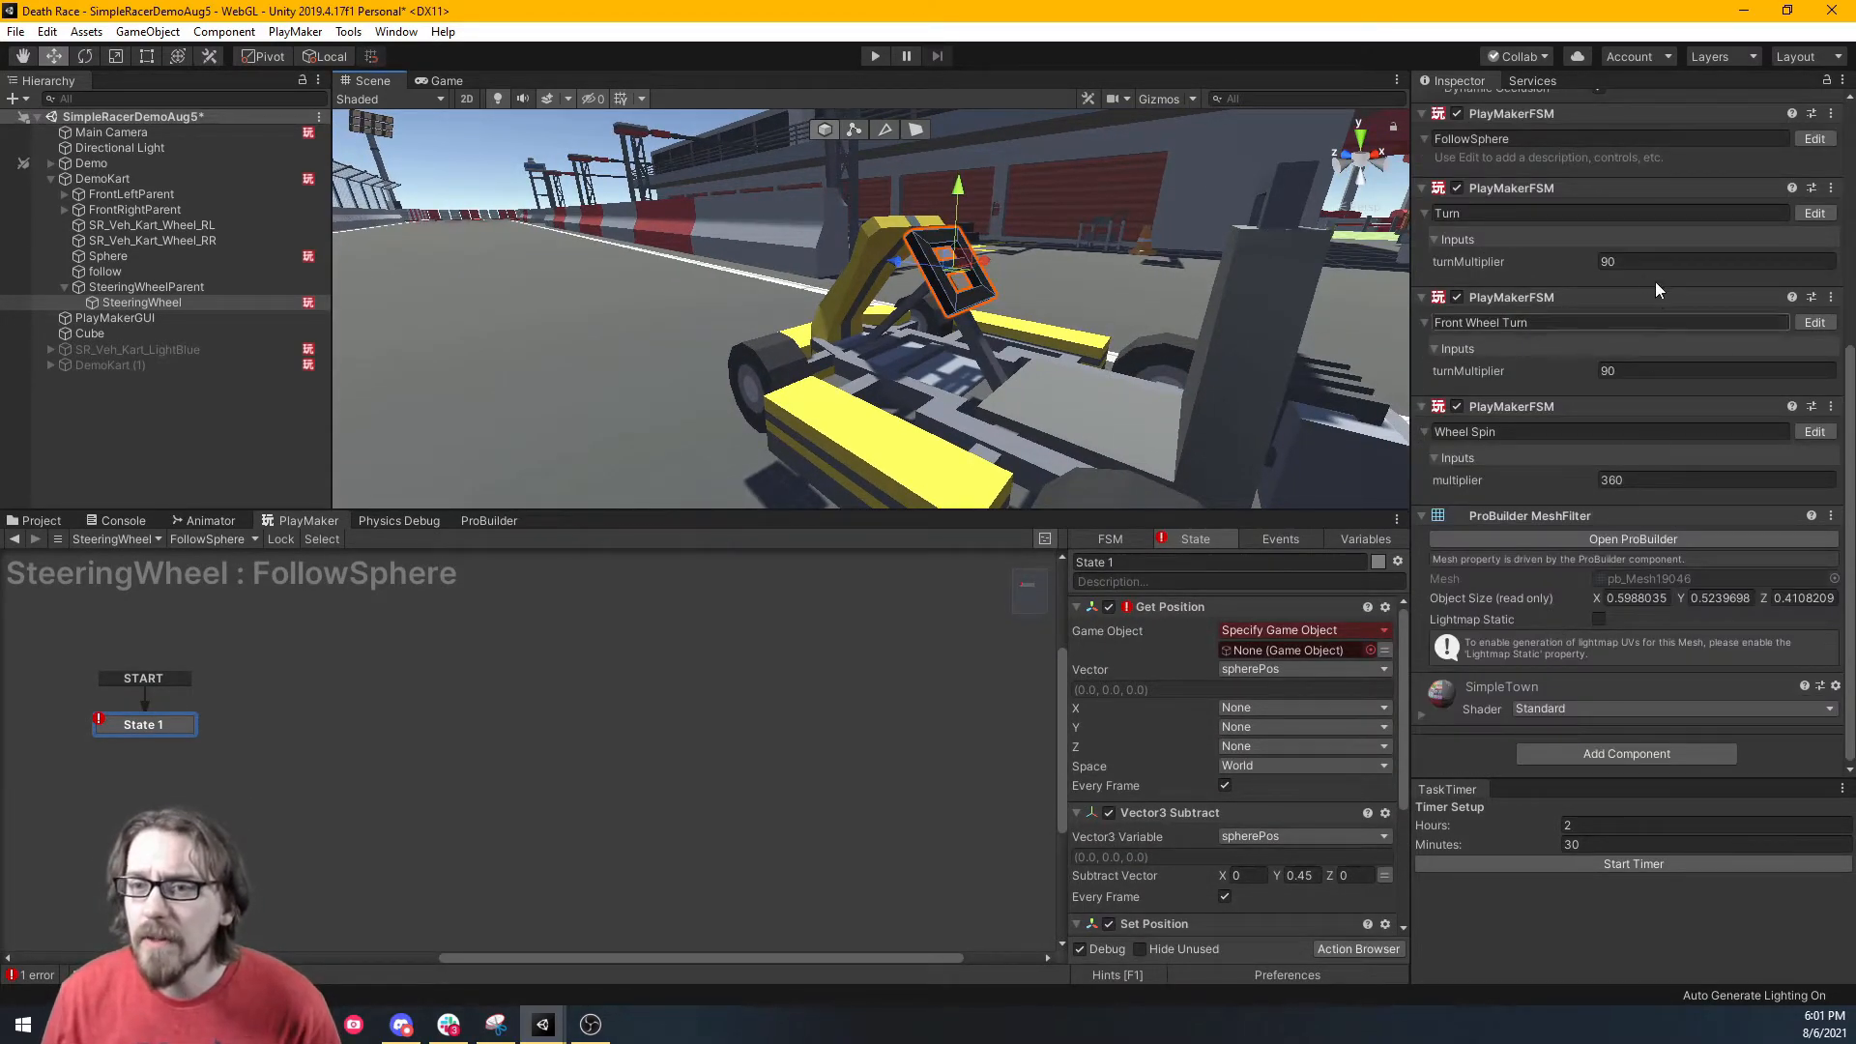
left_click_drag(1848, 457, 1824, 530)
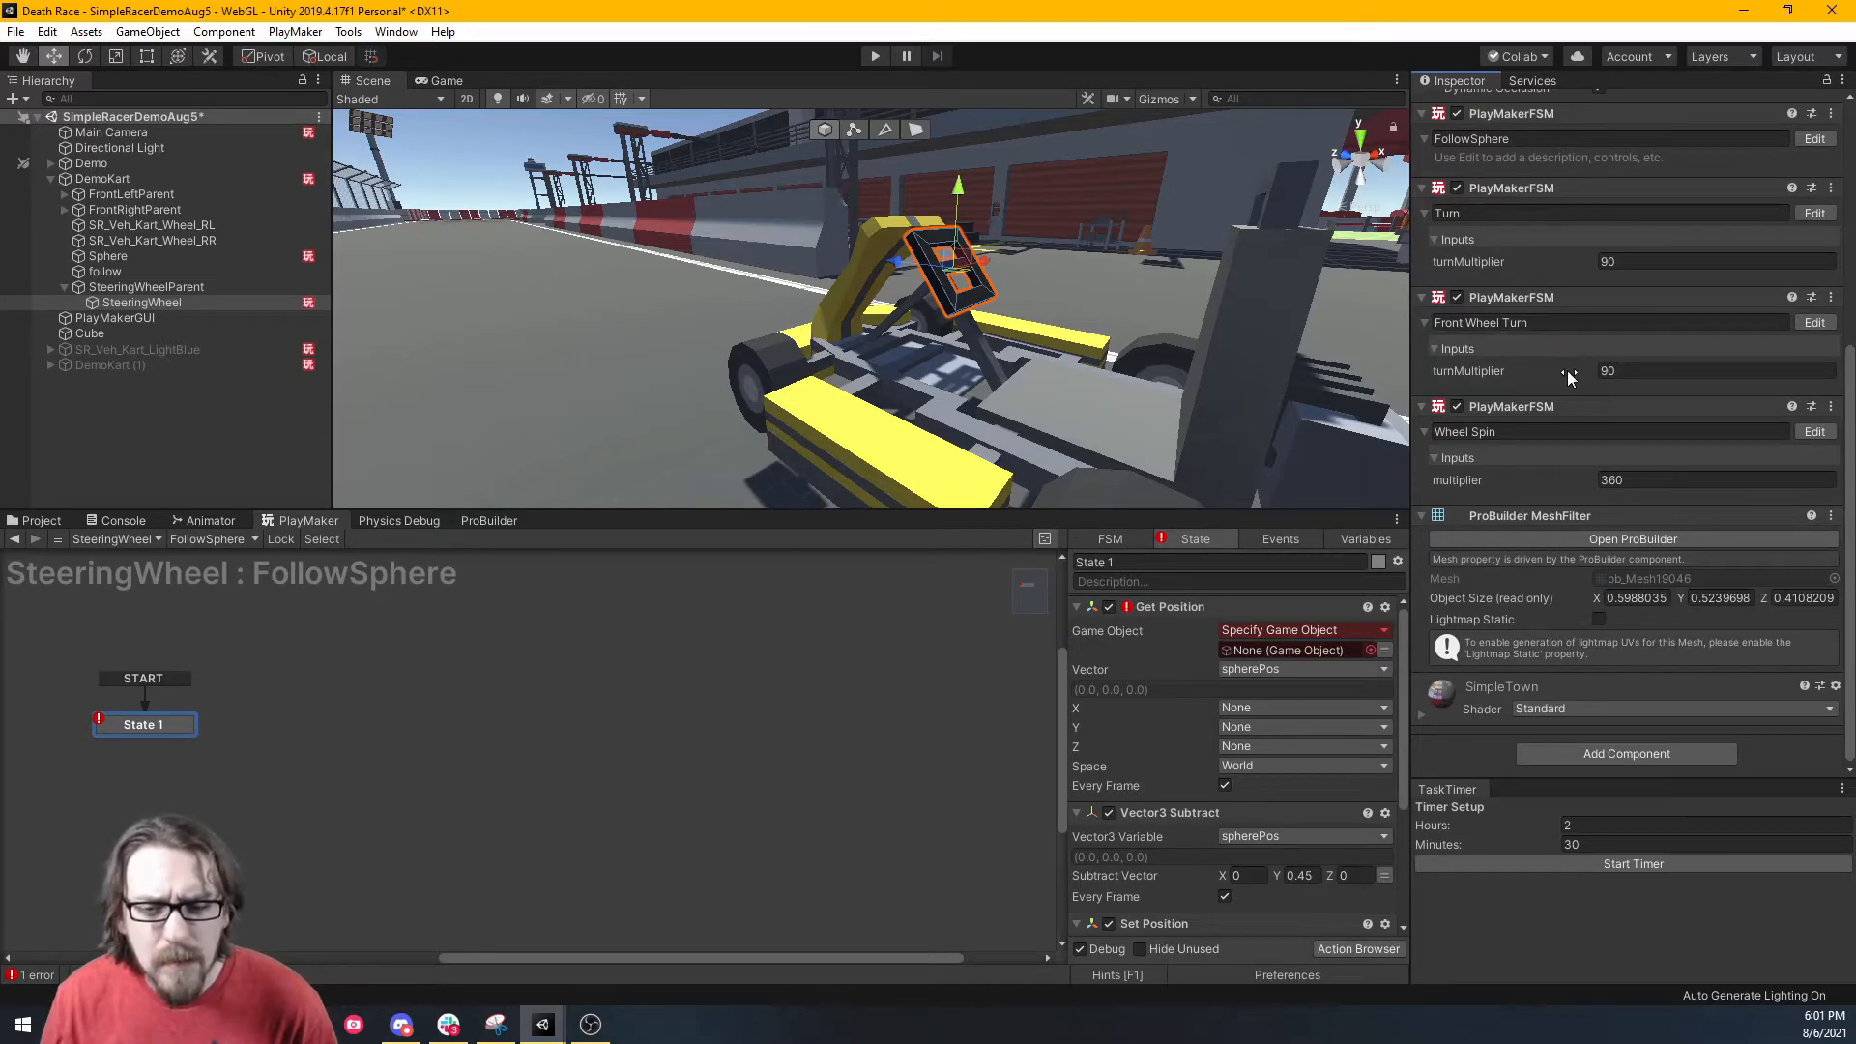
Compare DemoKart's components, then reselect SteeringWheel to view its copied PlayMaker FSMs.
left_click(223, 289)
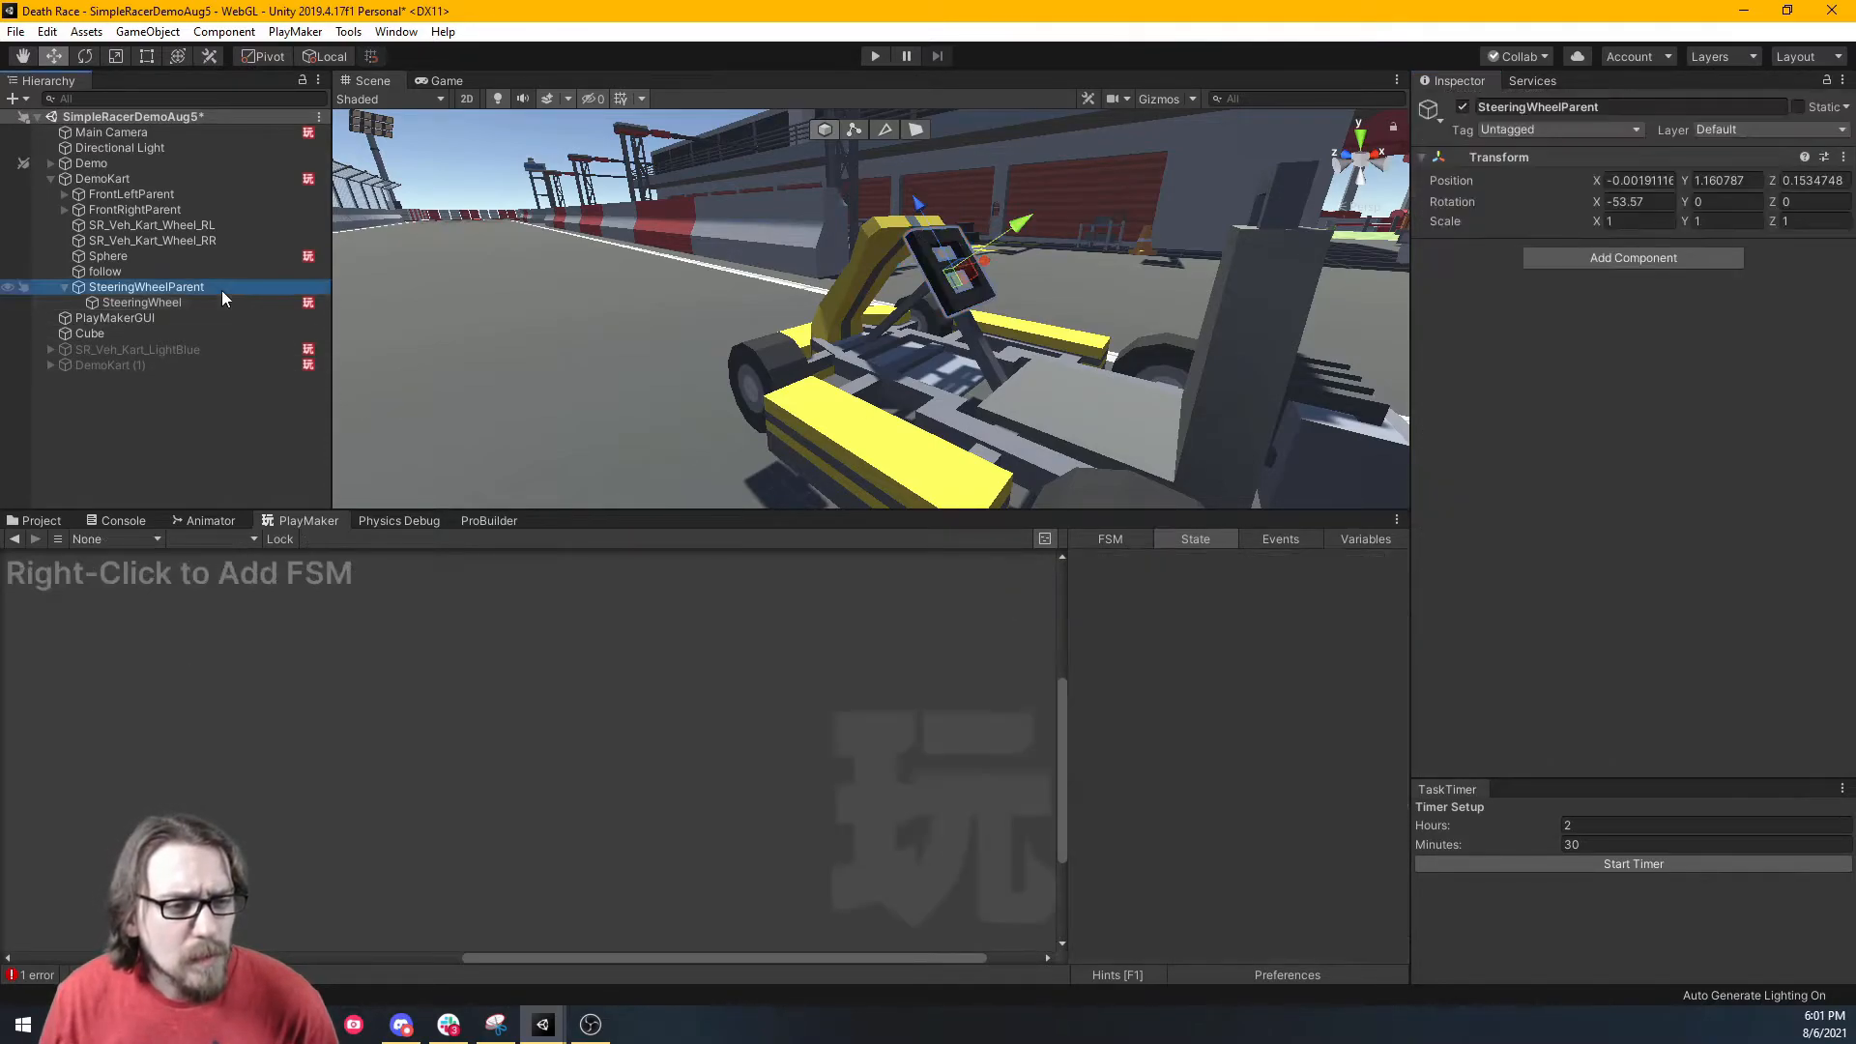
left_click(213, 303)
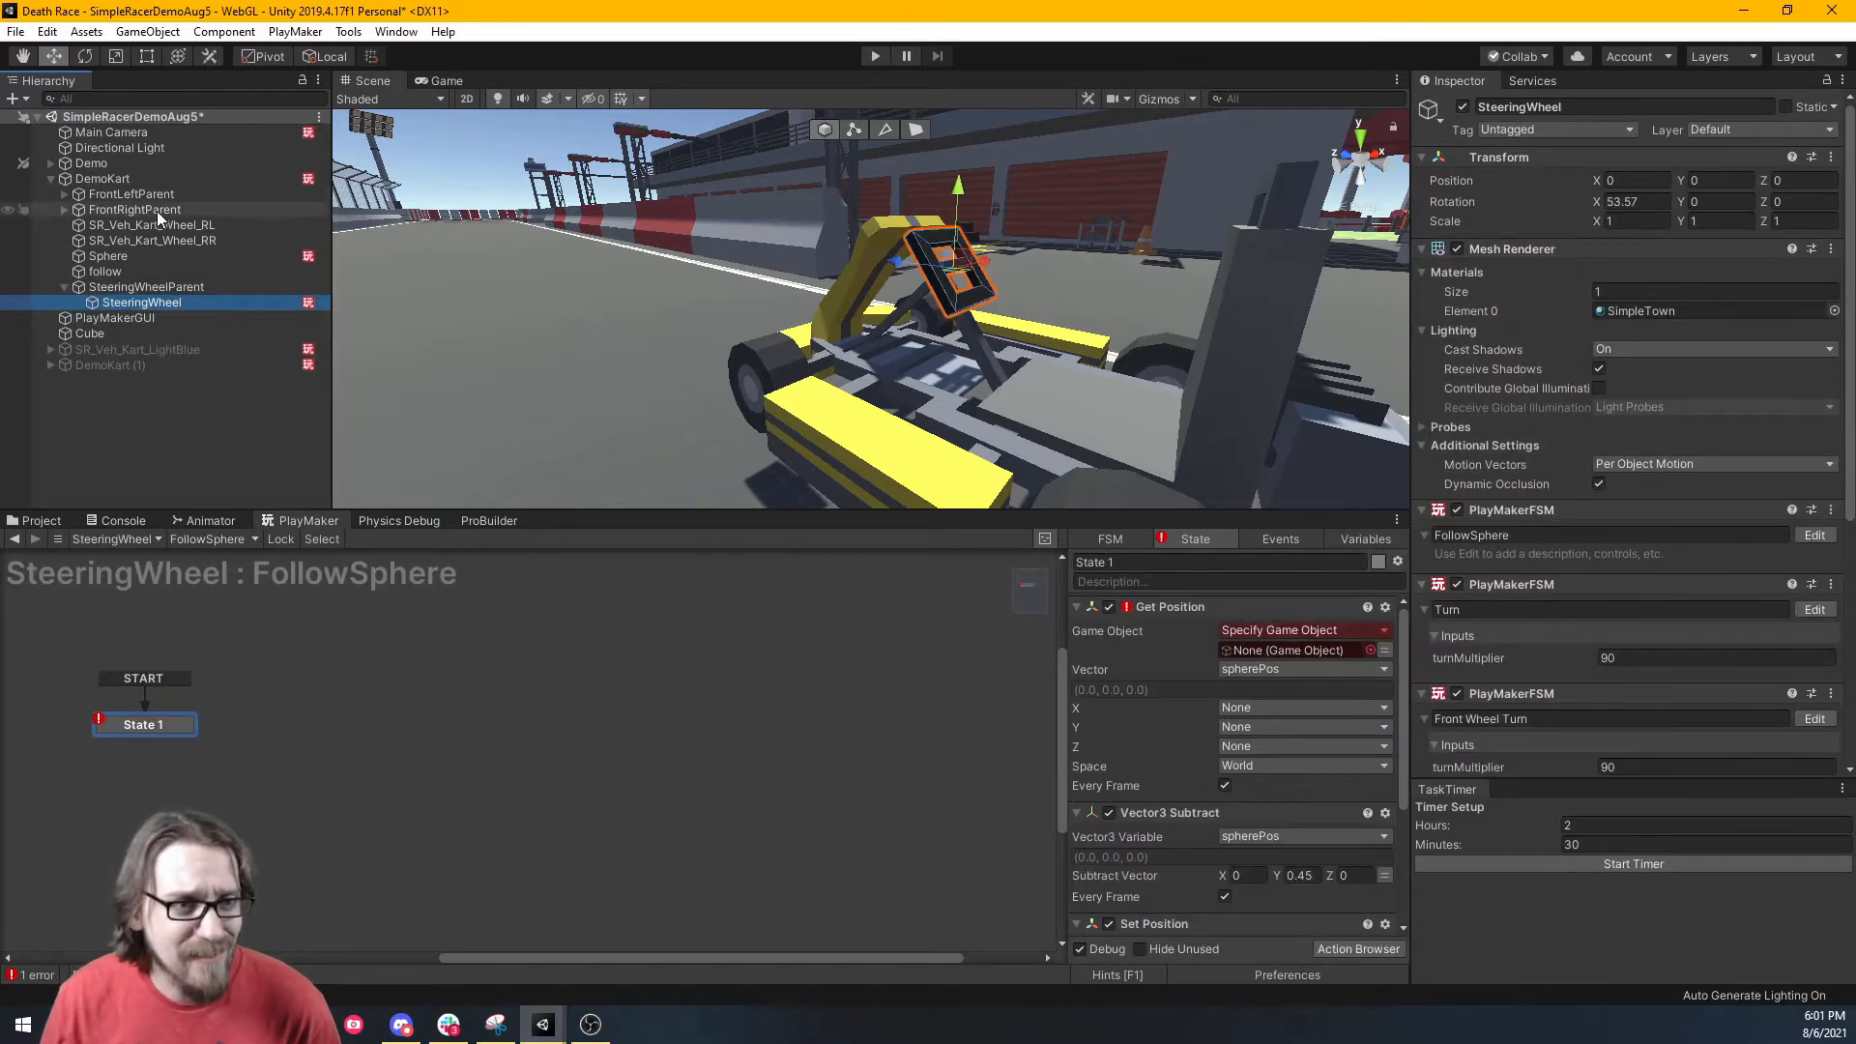
left_click(130, 178)
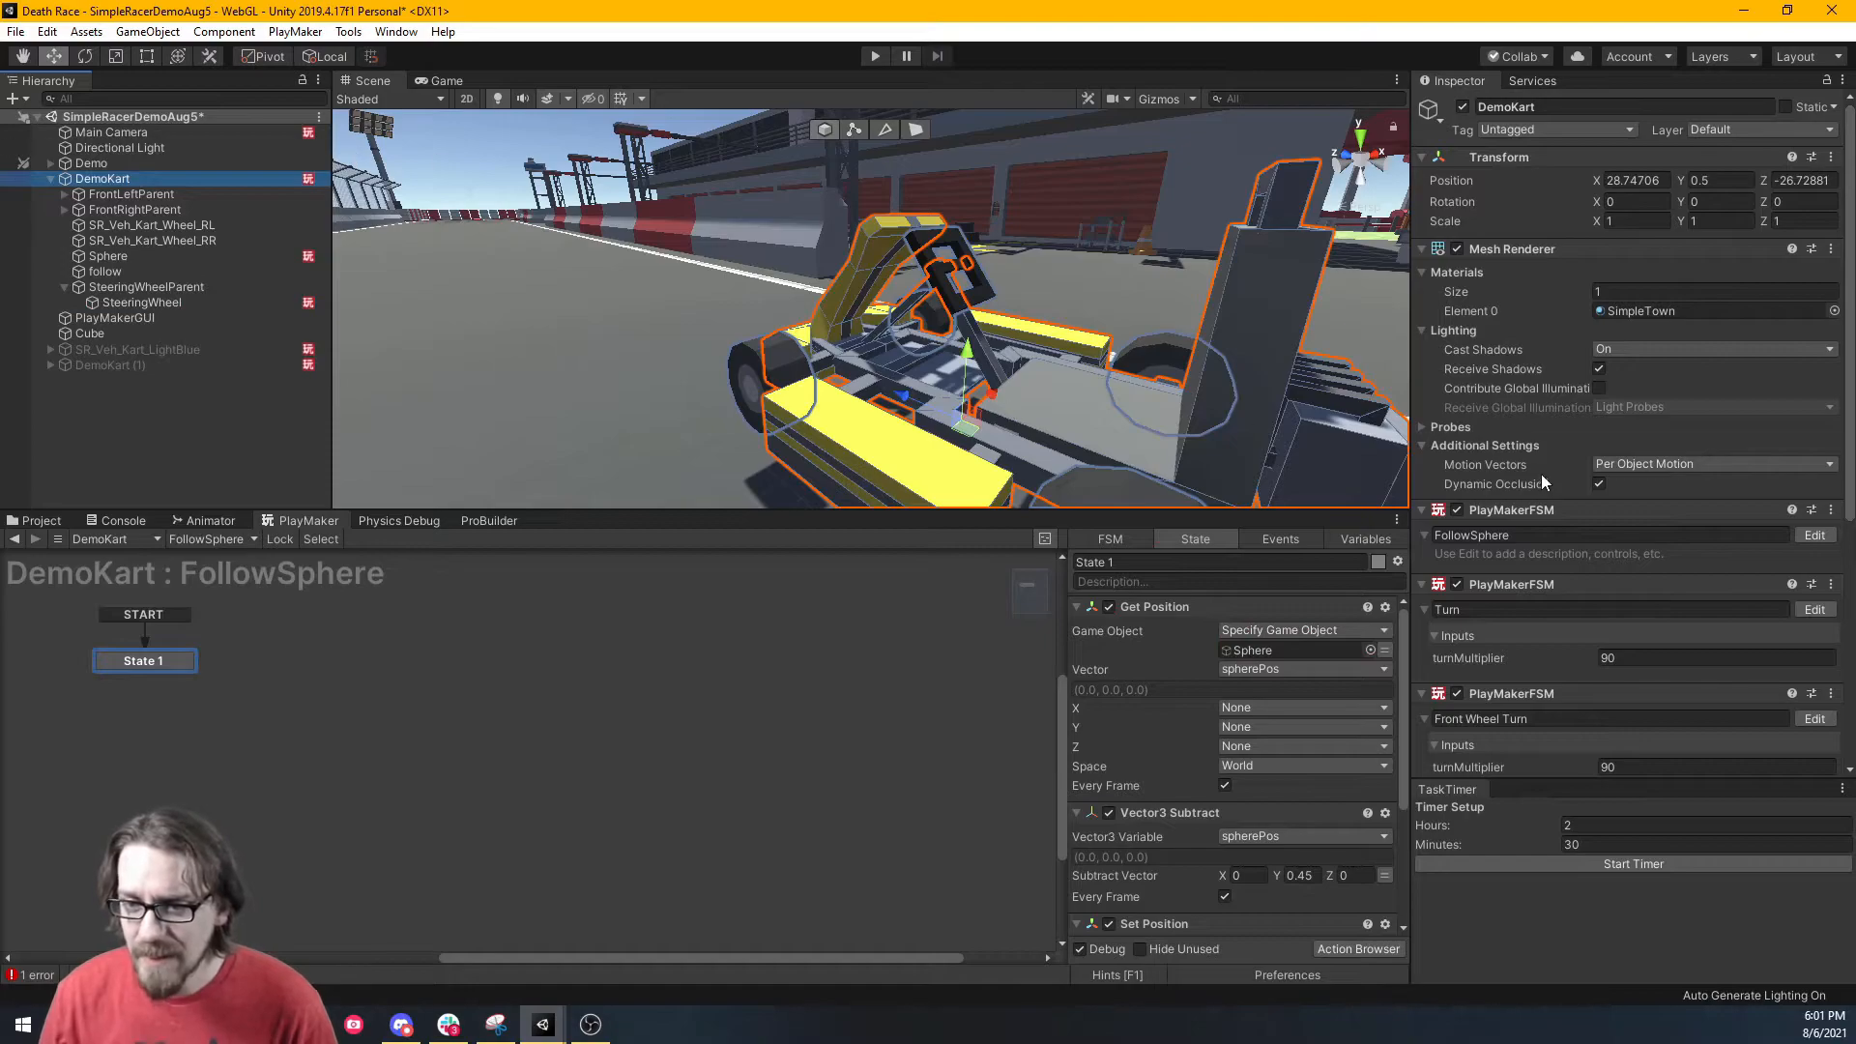
scroll(1540, 478, "down", 6)
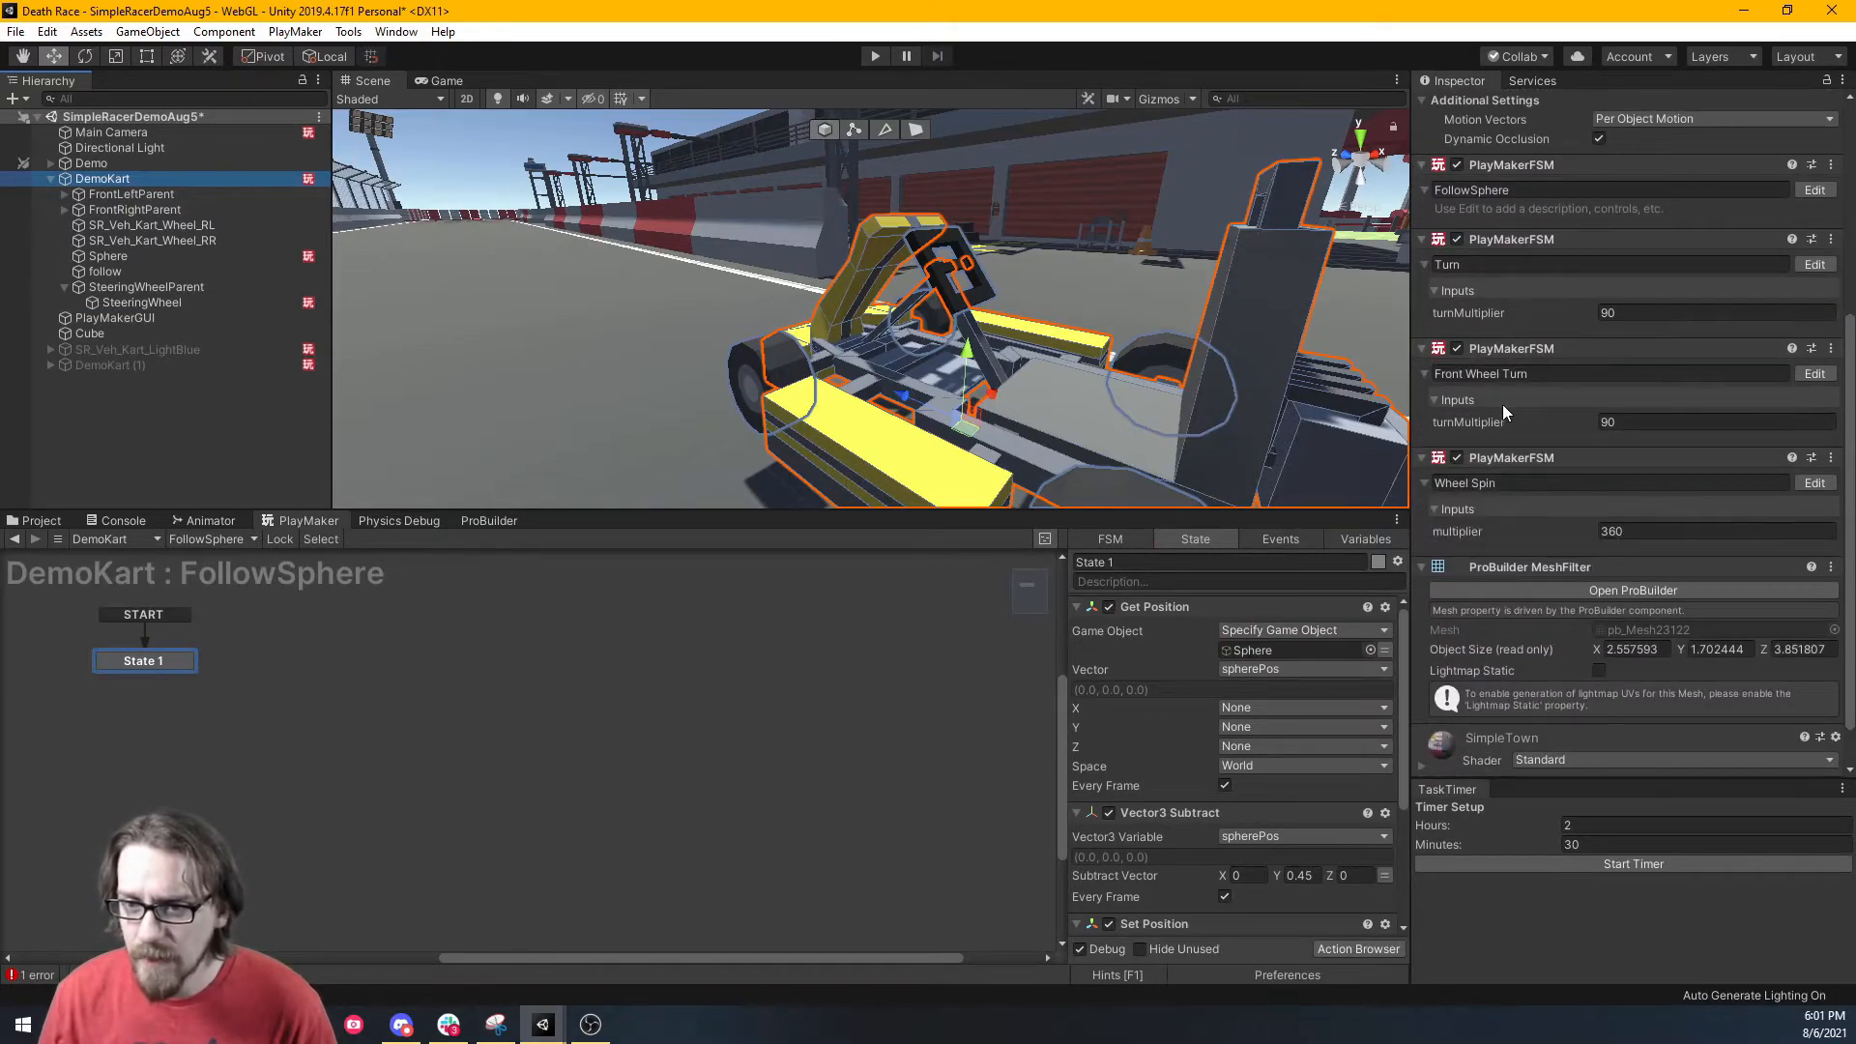
left_click(155, 298)
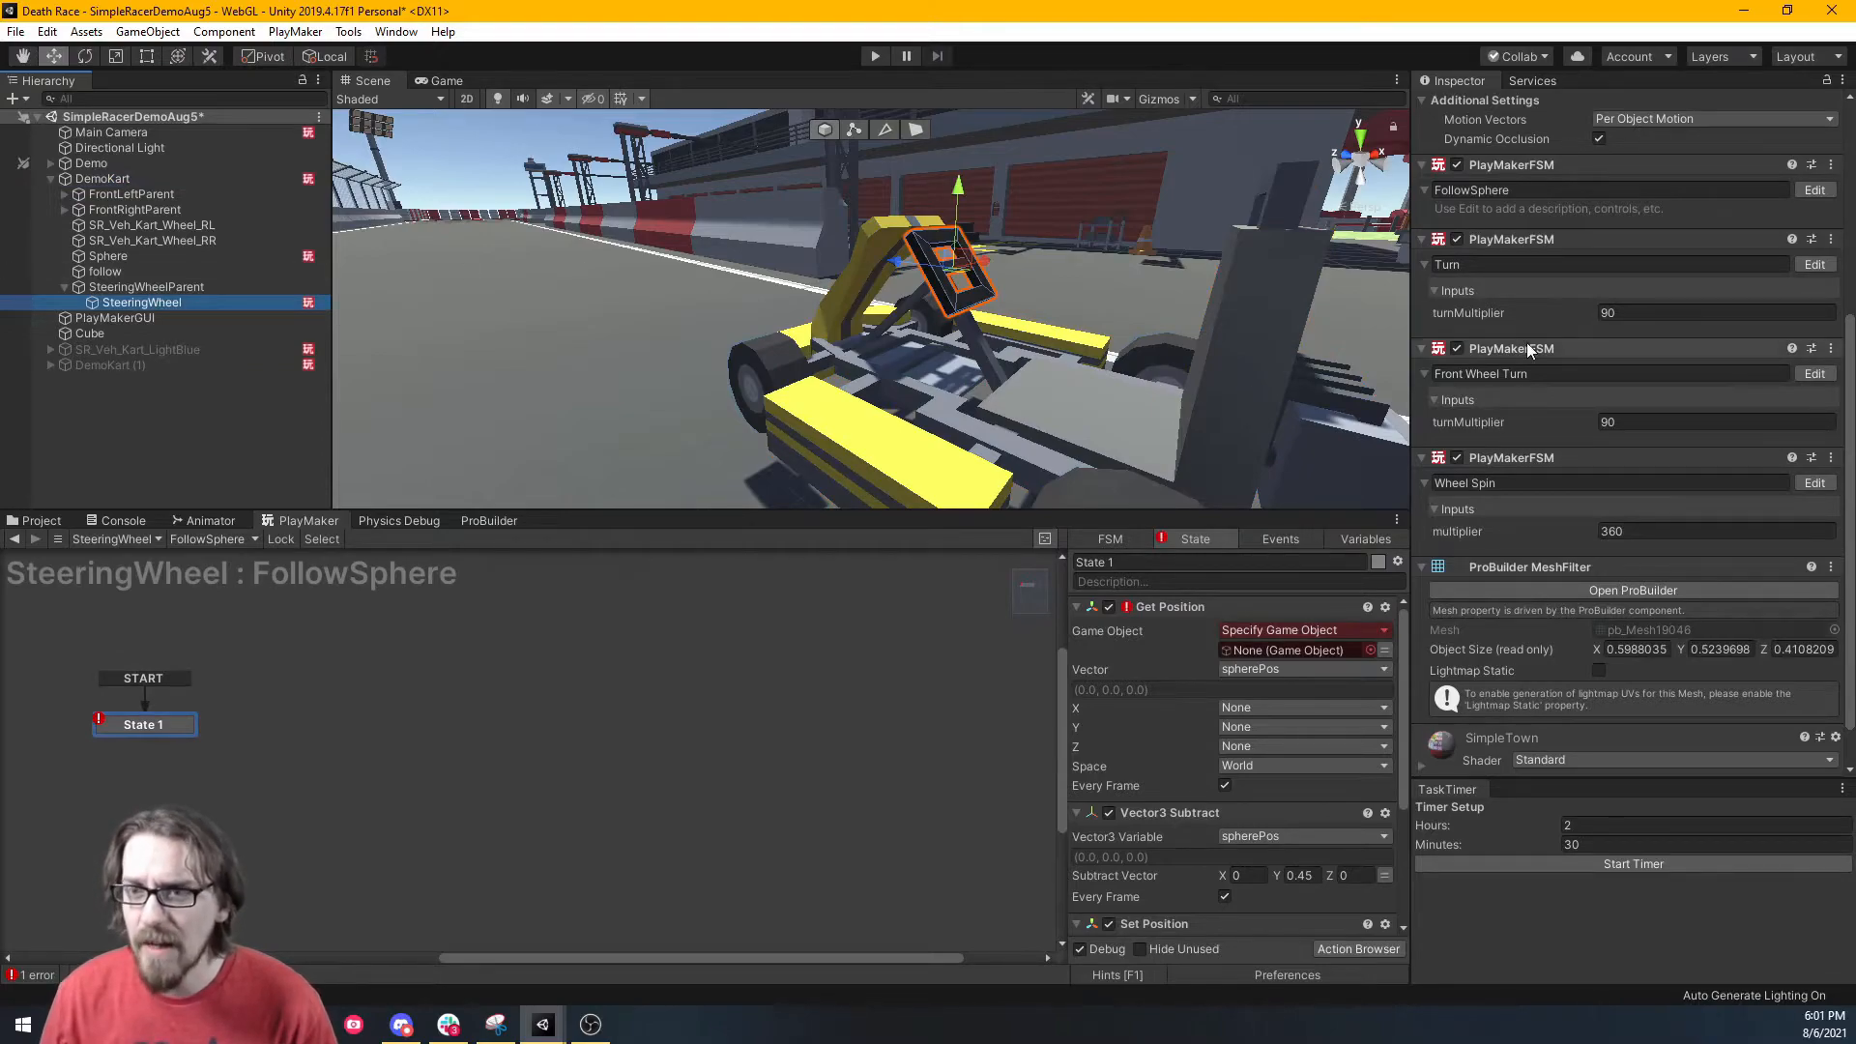
left_click_drag(1852, 353, 1838, 70)
scroll(1818, 211, "down", 5)
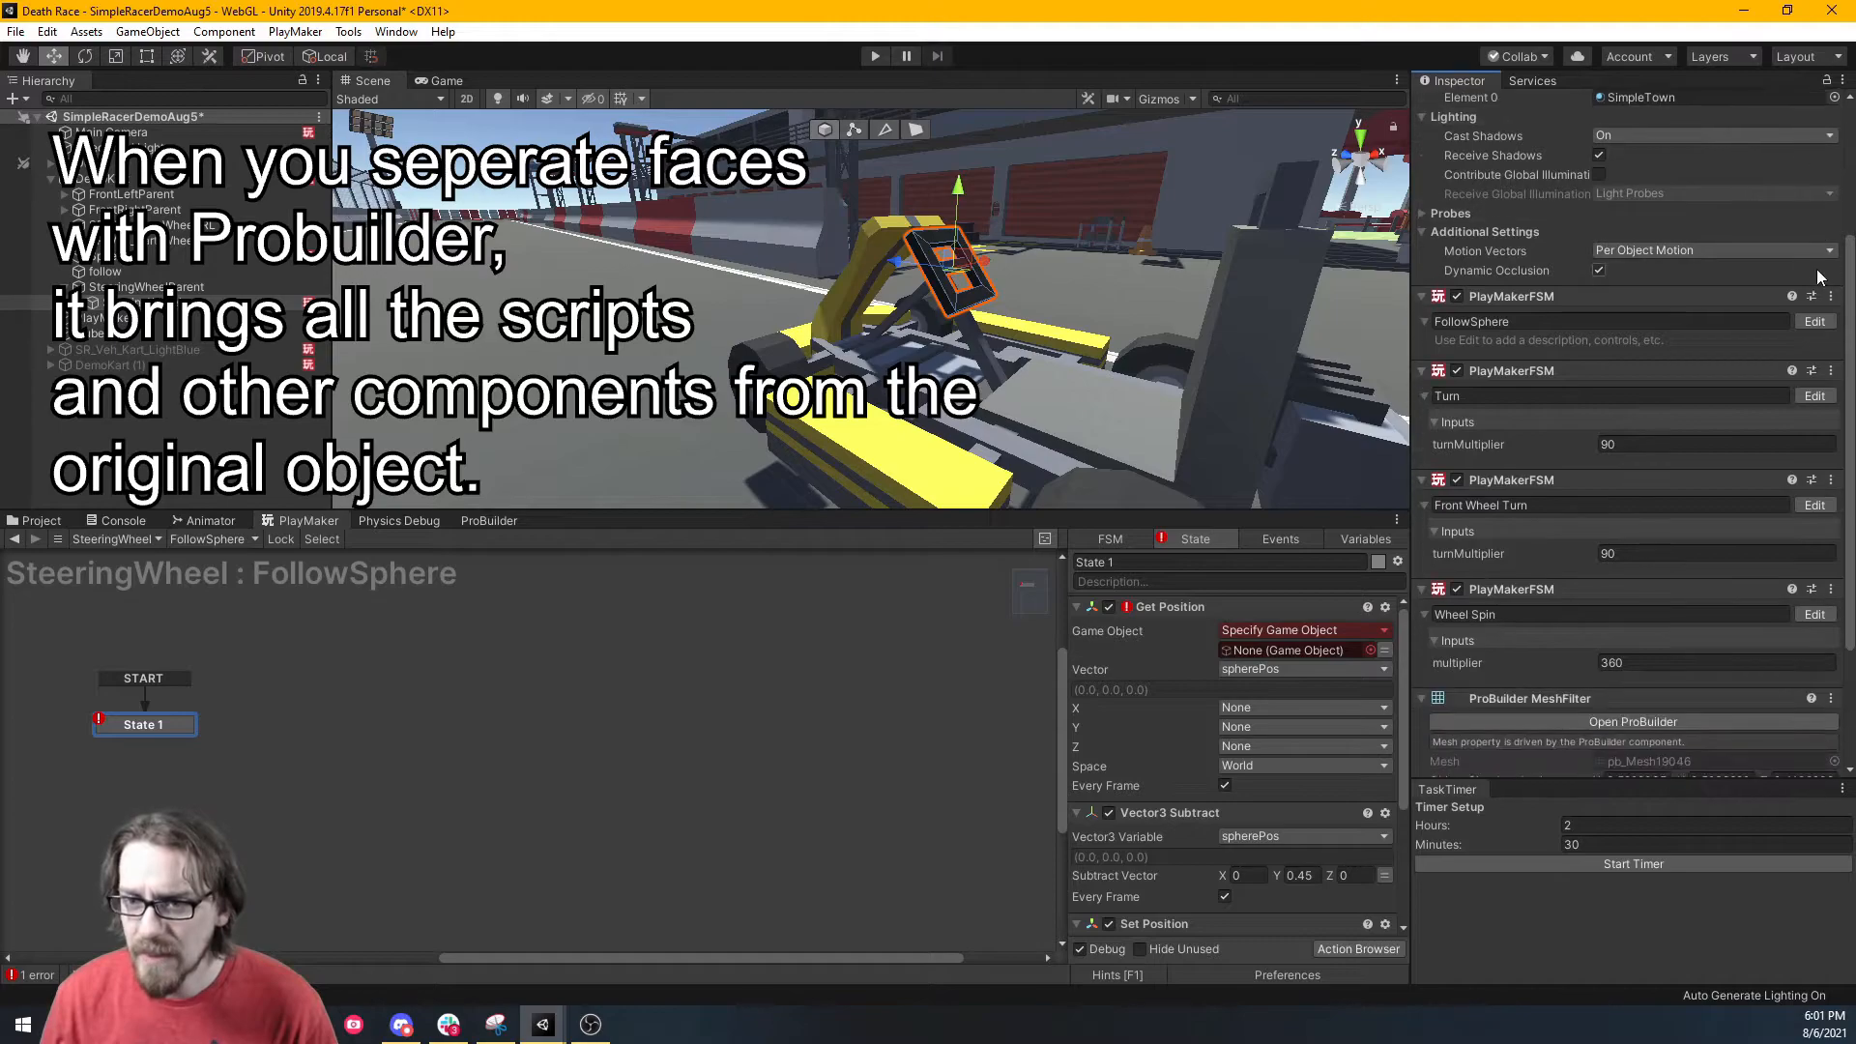
Remove the copied FollowSphere, Turn and Wheel Spin FSM components from SteeringWheel.
right_click(1518, 293)
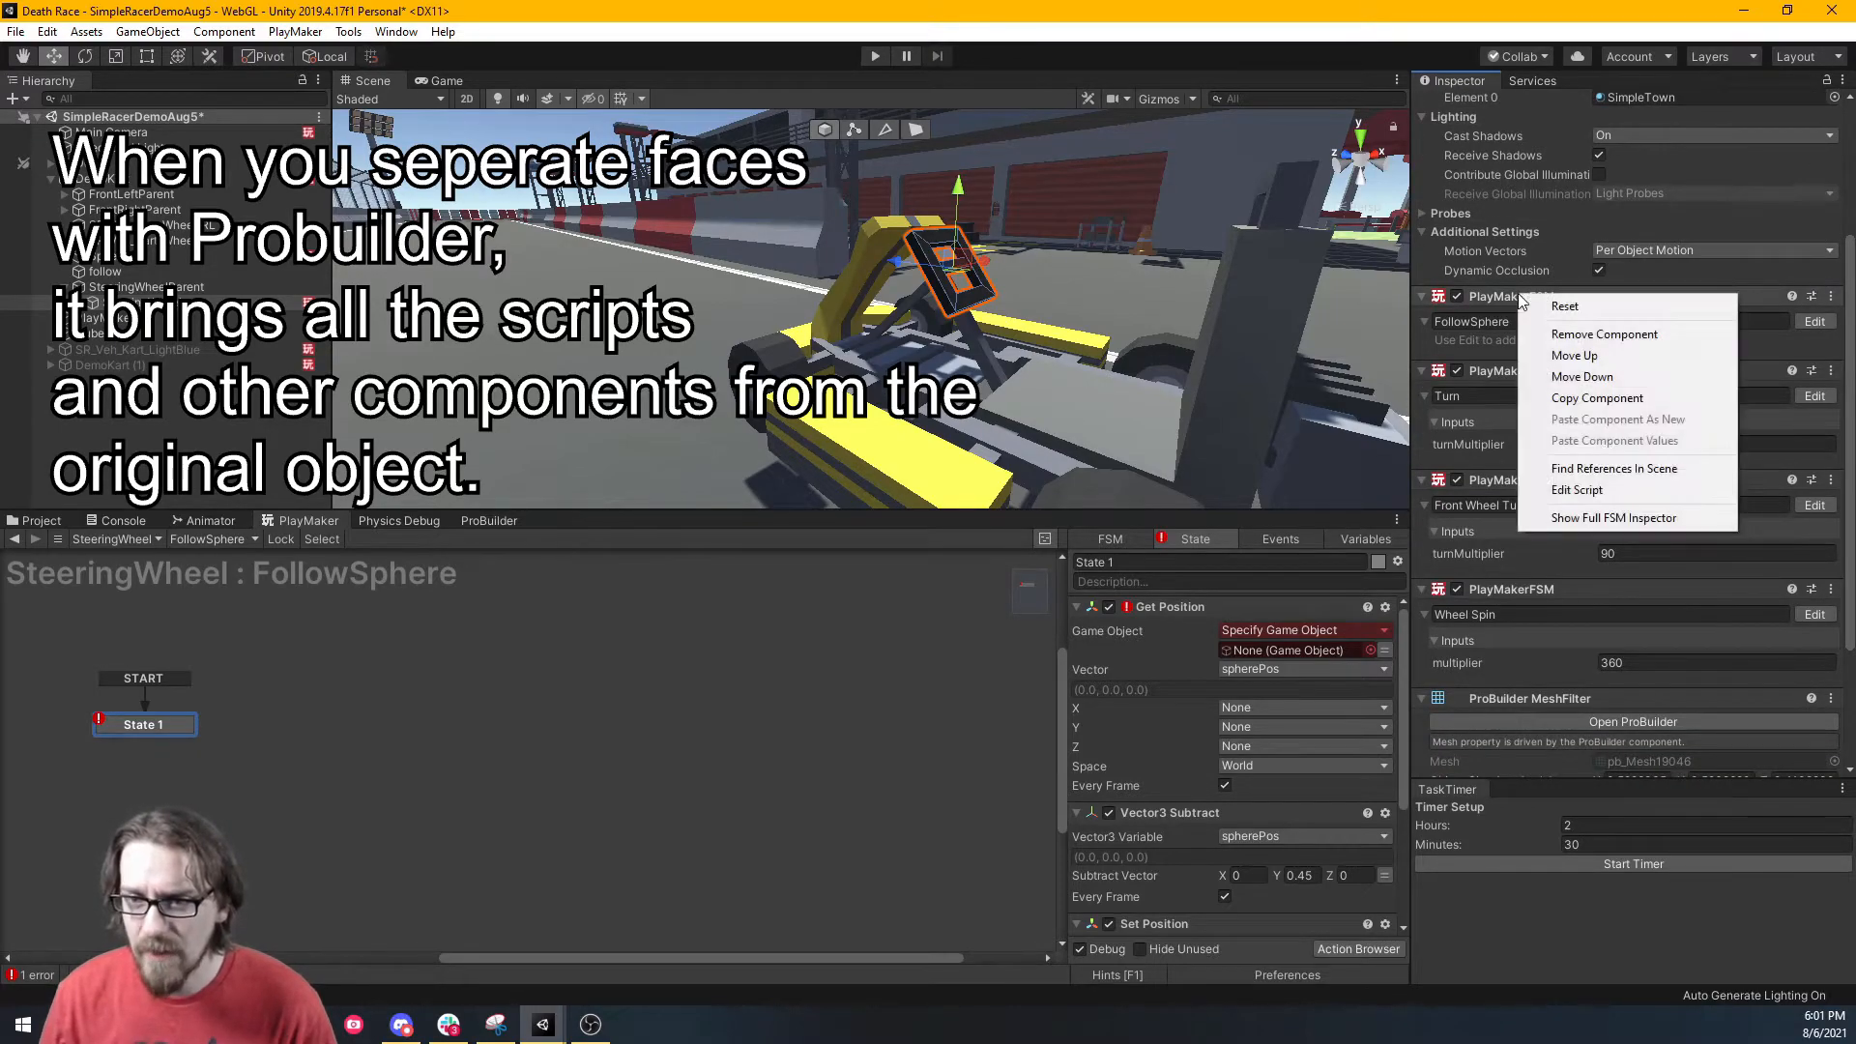
left_click(1576, 334)
right_click(1508, 299)
left_click(1538, 337)
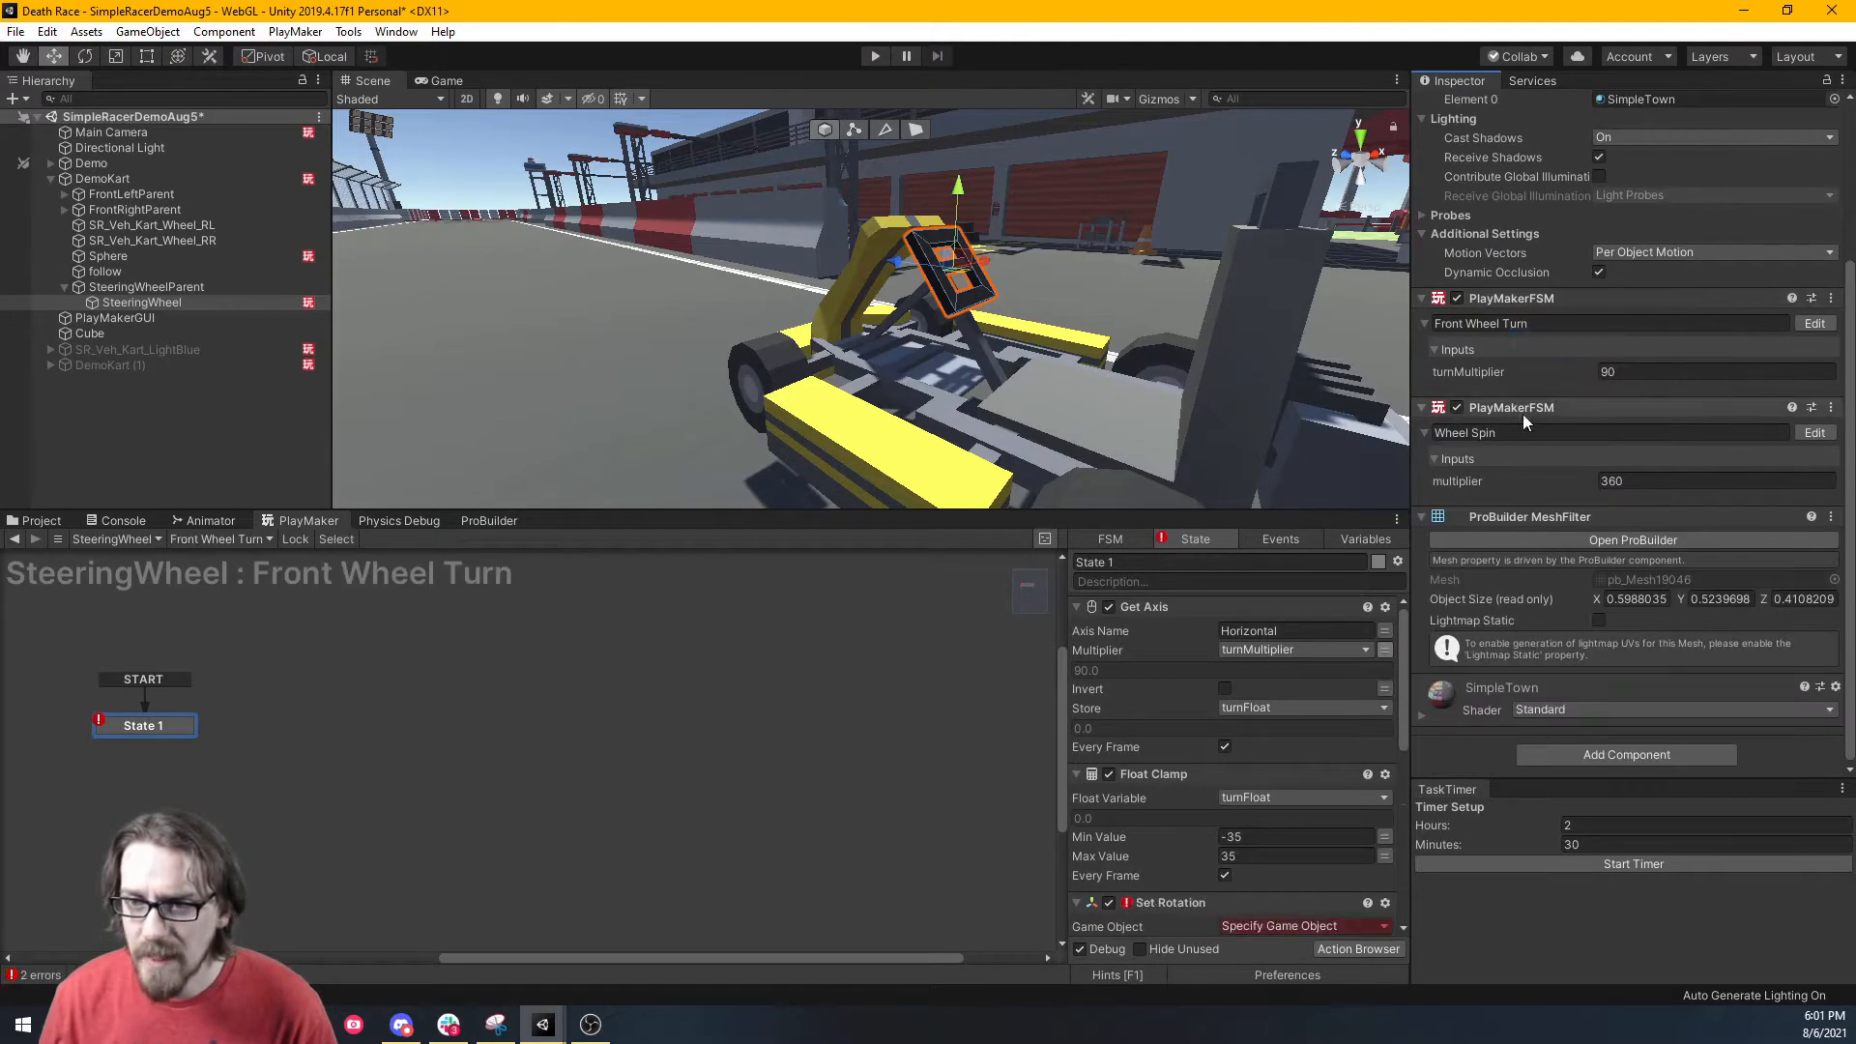
right_click(1500, 405)
left_click(1540, 440)
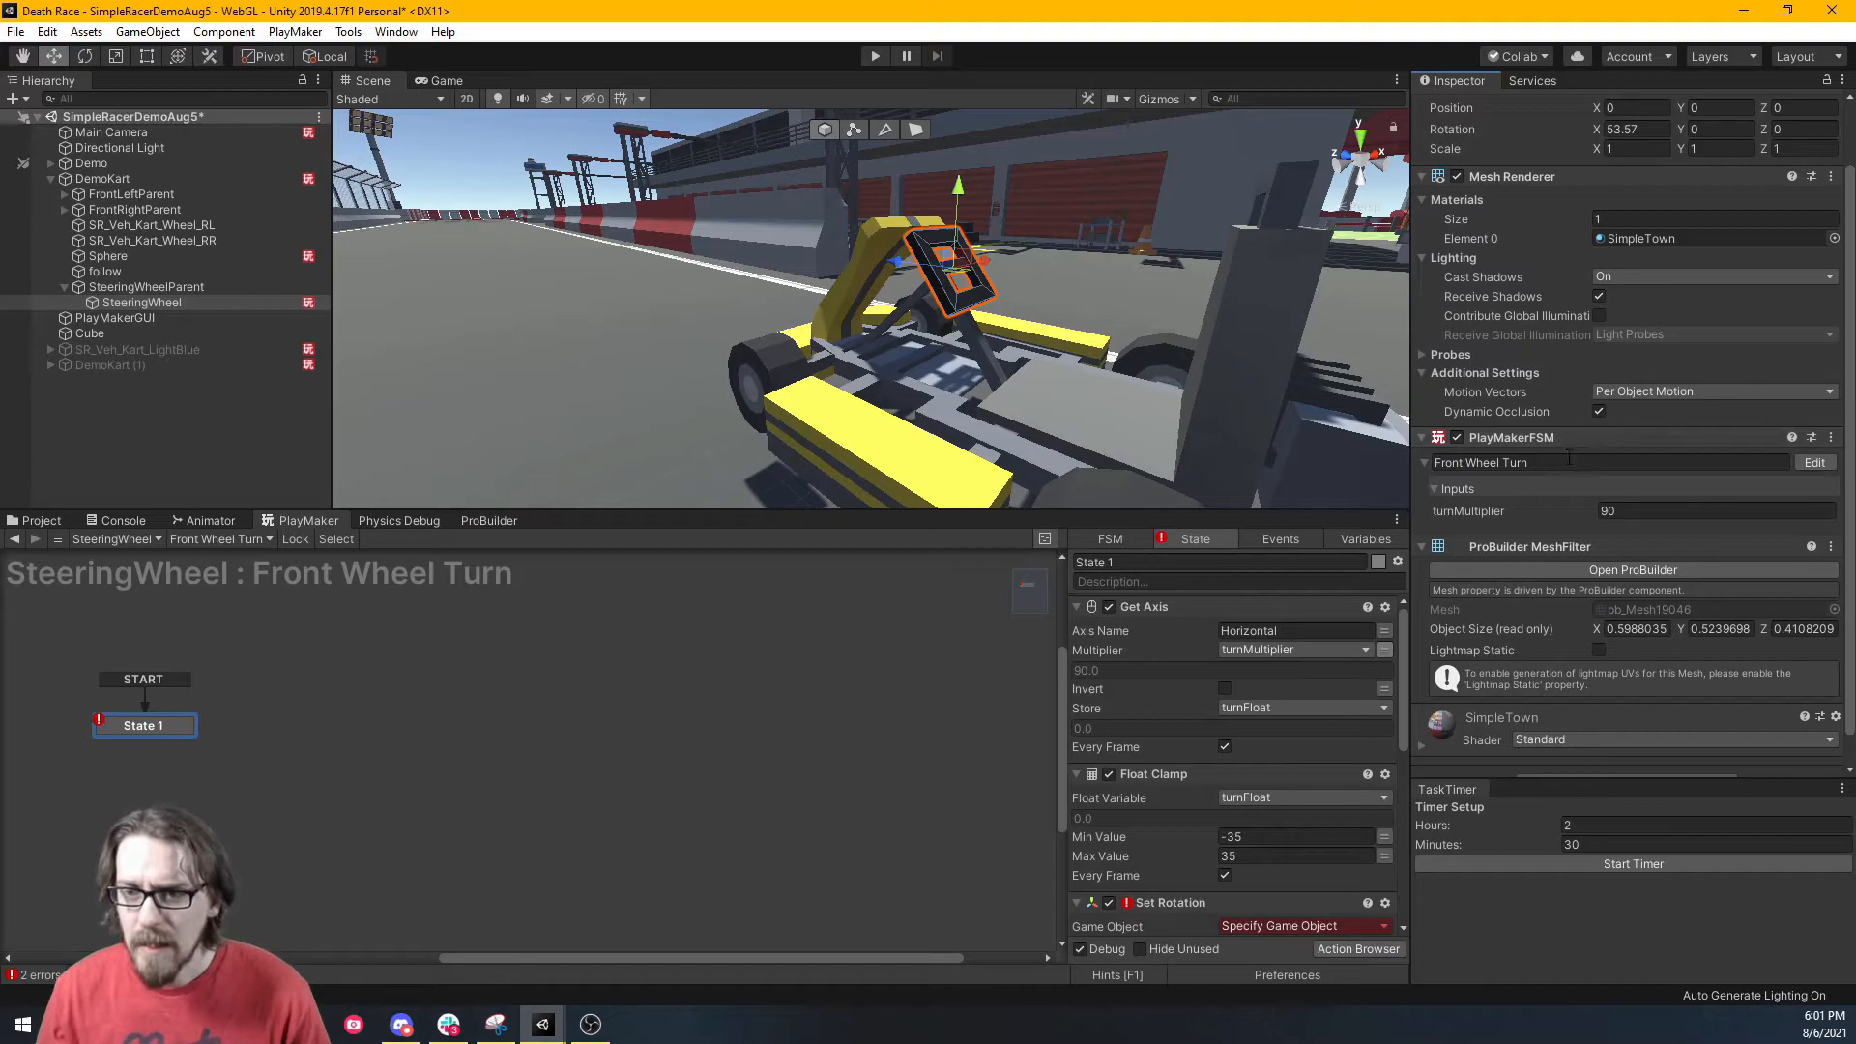
Rename the Front Wheel Turn FSM to 'Steering Wheel Turn' and open it in PlayMaker.
left_click(1568, 462)
type("Steering Wheel Turn")
key("Return")
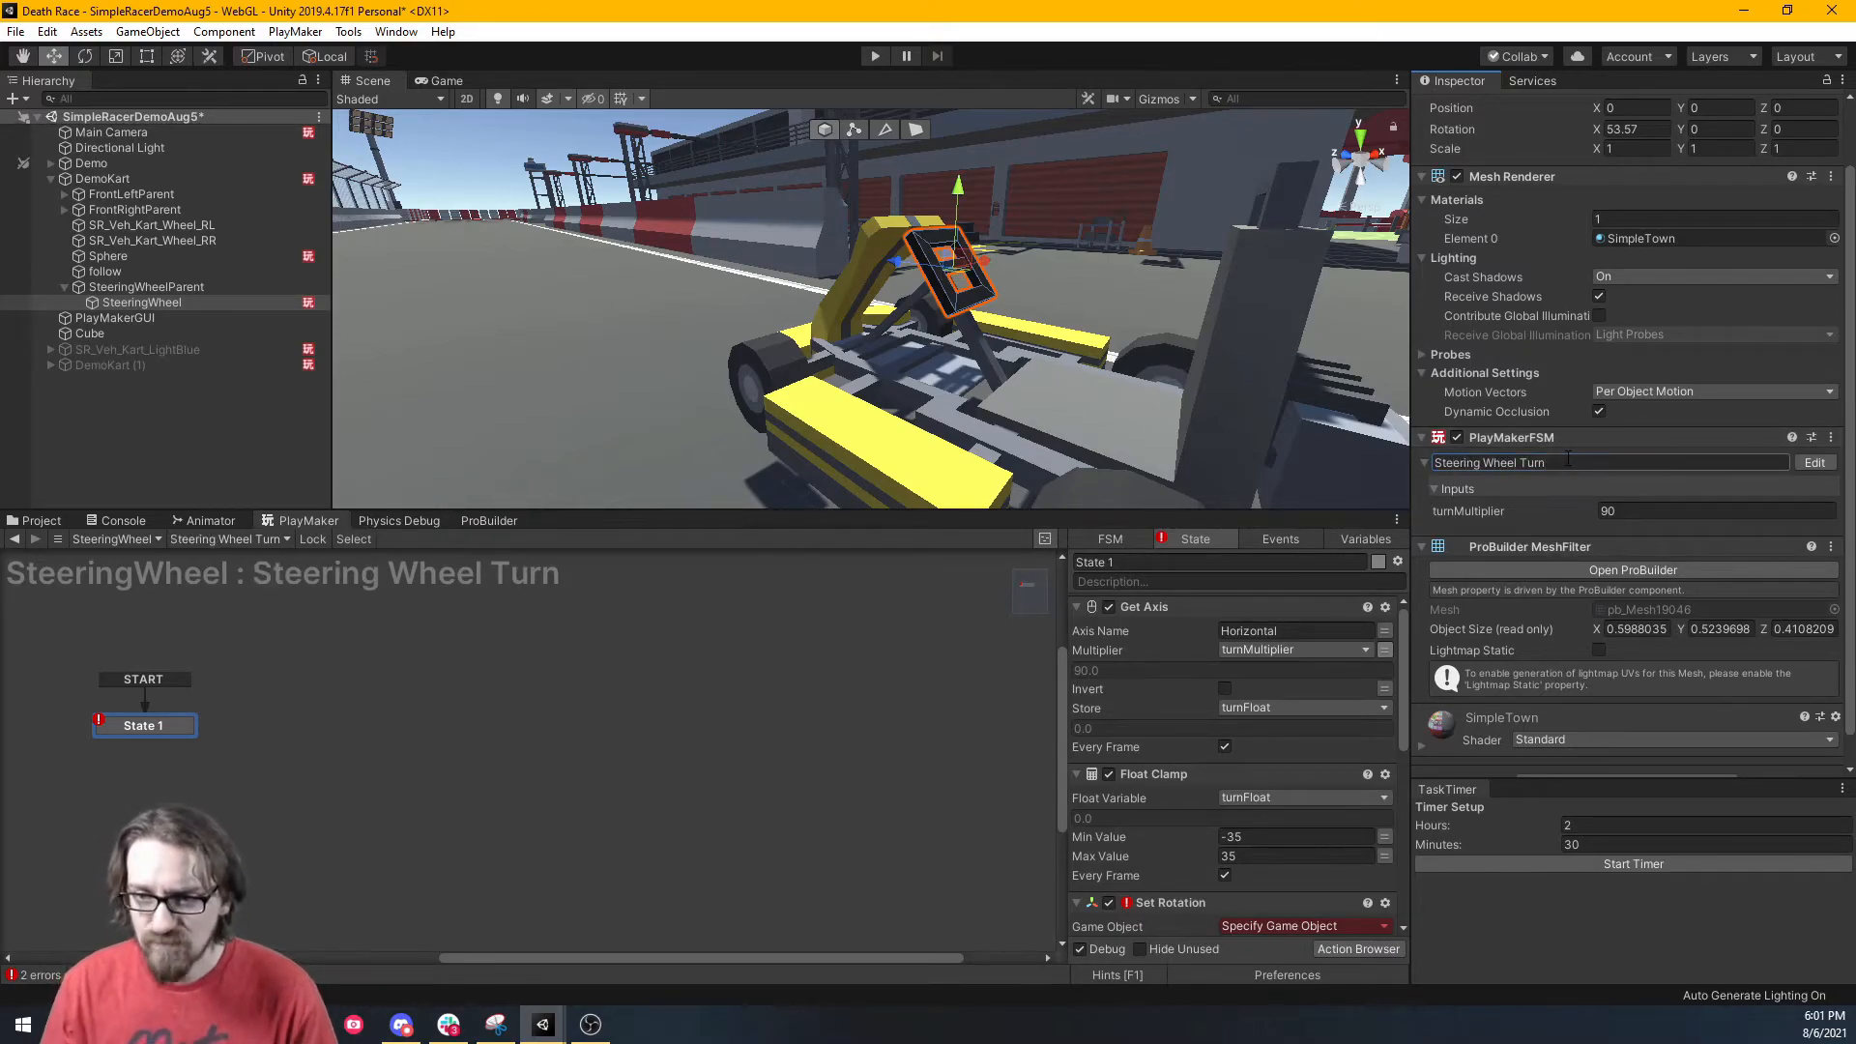
left_click(1807, 461)
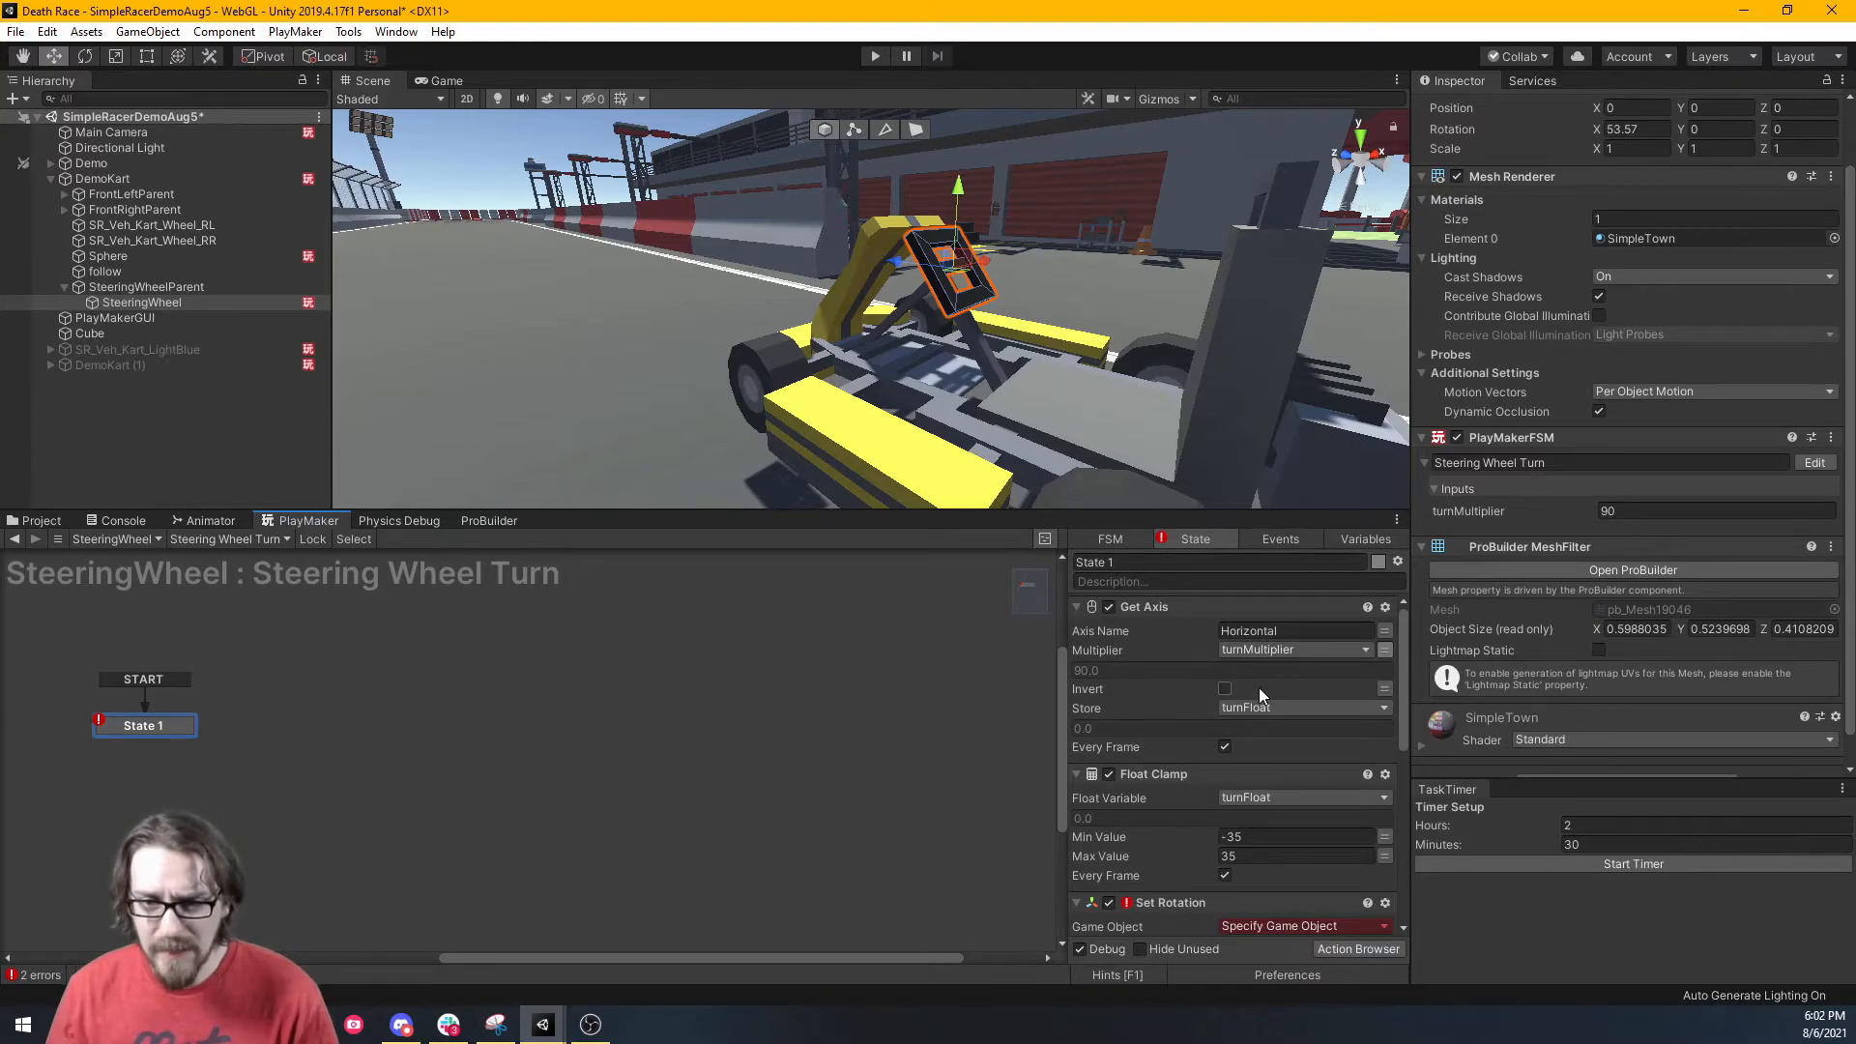
Set the Set Rotation action's Game Object to Use Owner.
left_click_drag(1250, 513, 1253, 388)
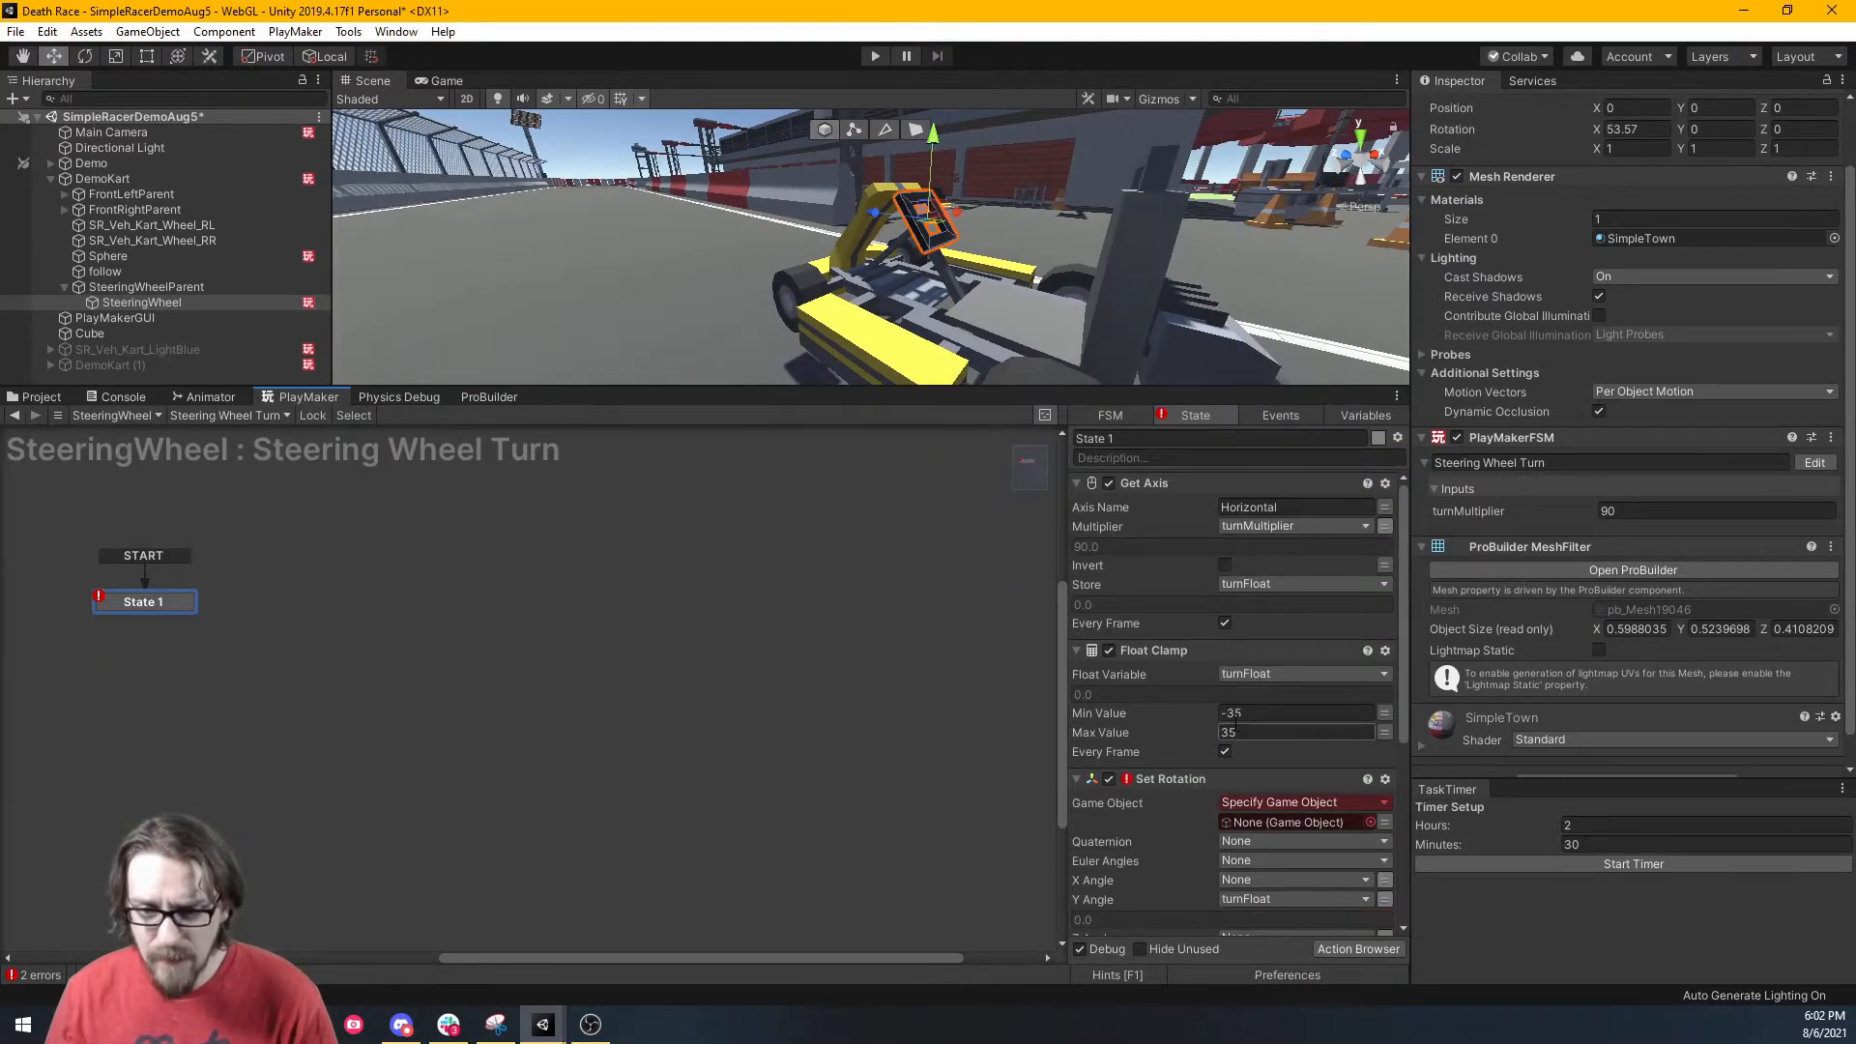
scroll(1234, 723, "down", 3)
left_click(1343, 670)
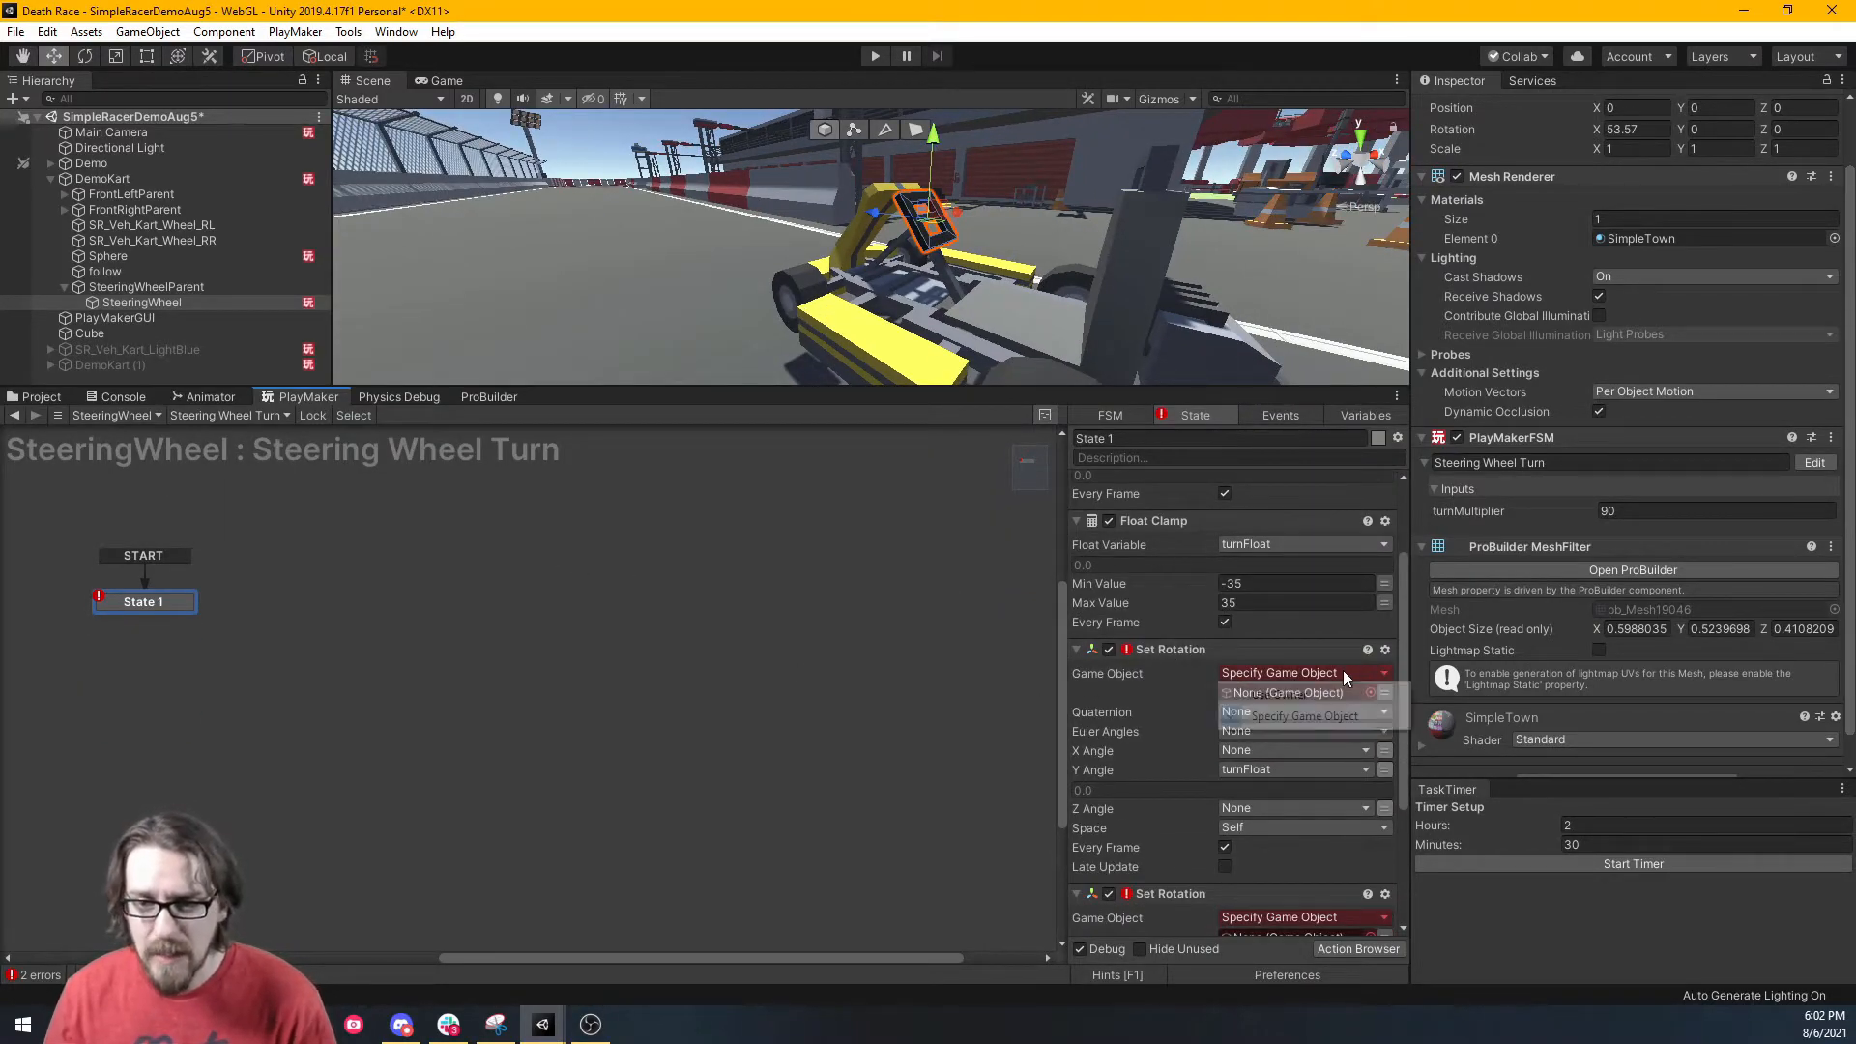
left_click(1324, 692)
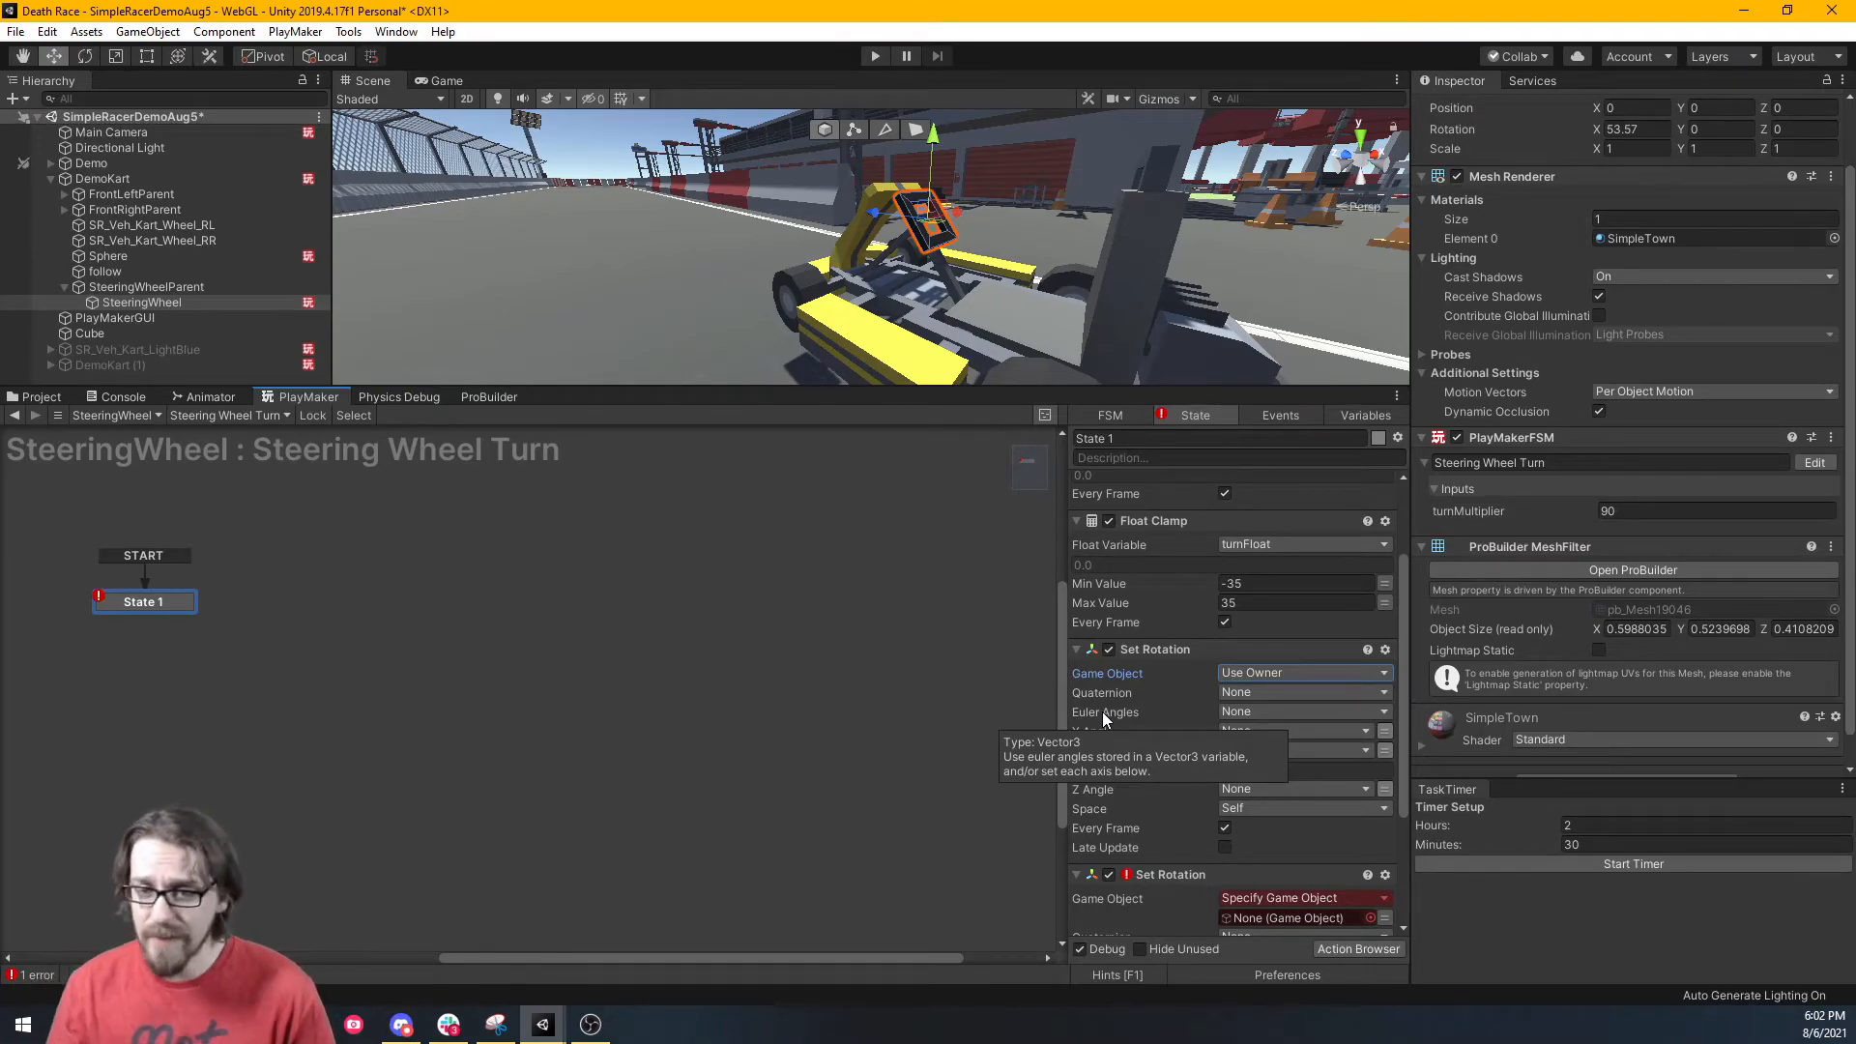
Delete the erroring duplicate Set Rotation action and give the scene view more room.
scroll(1314, 827, "down", 3)
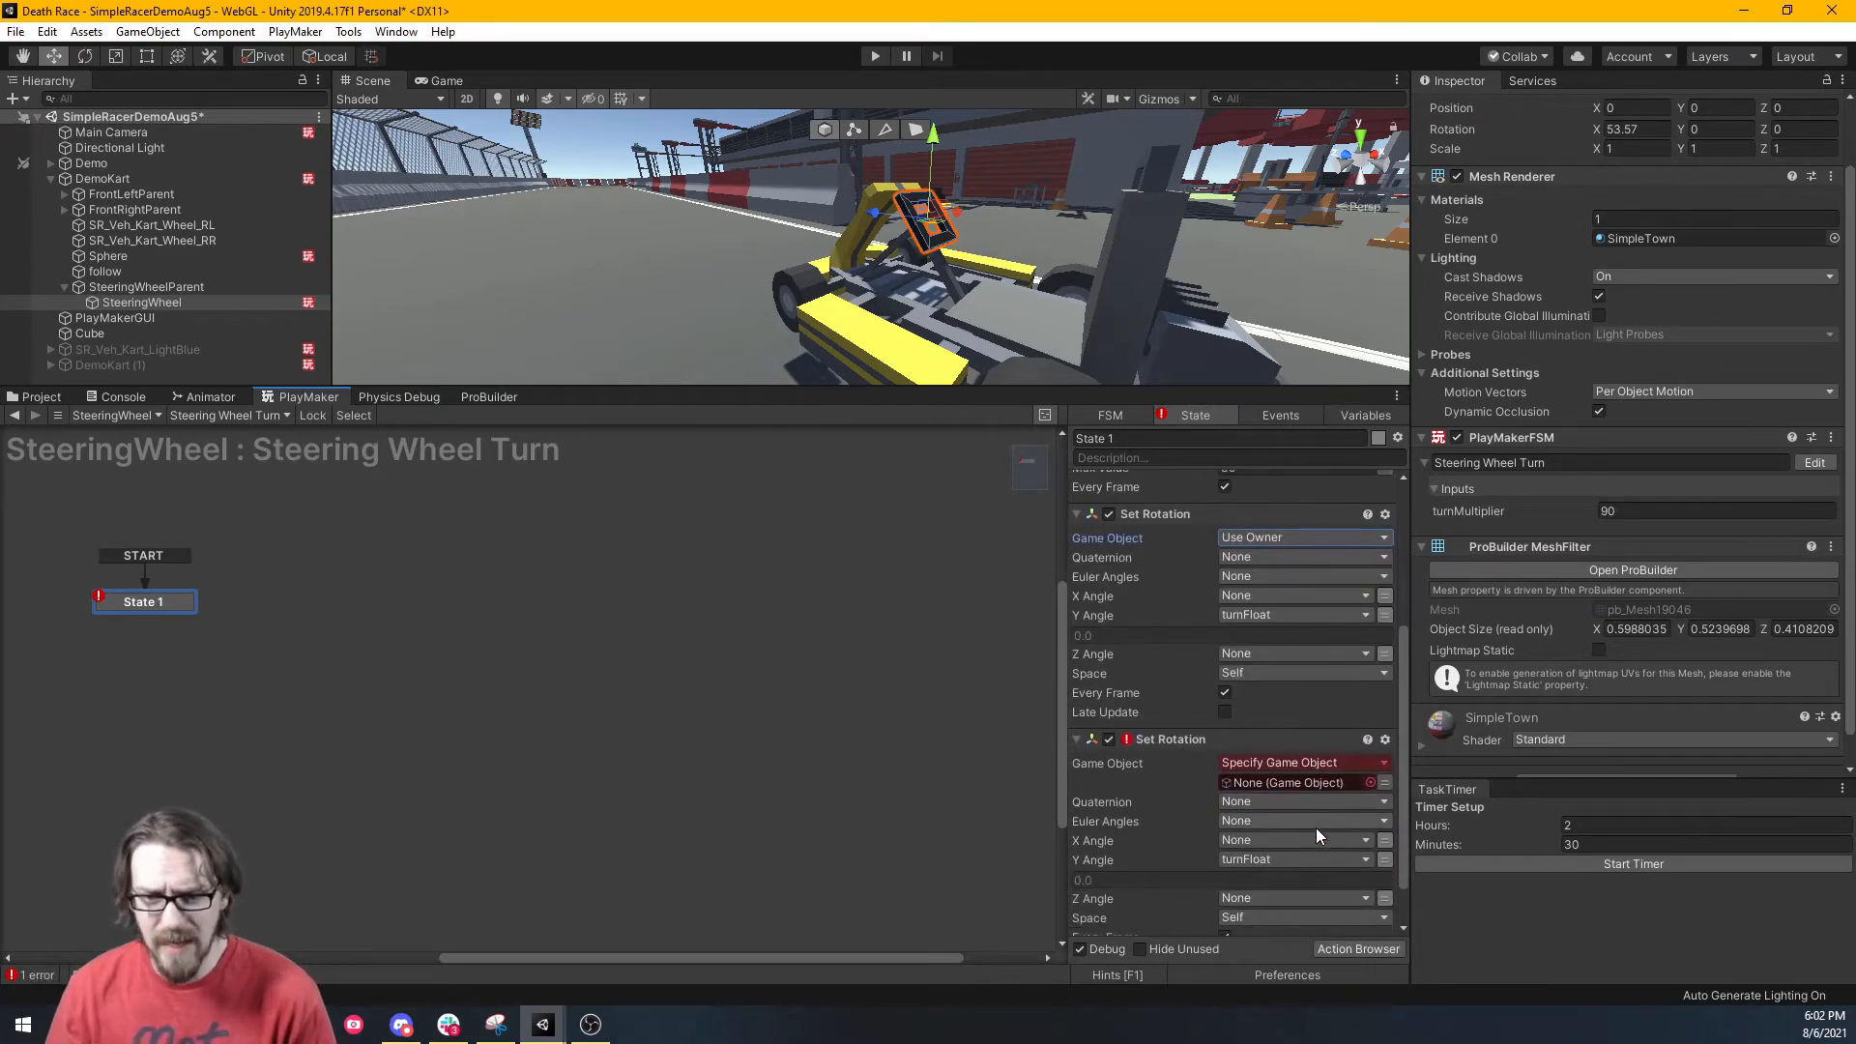
left_click(1190, 736)
key("Delete")
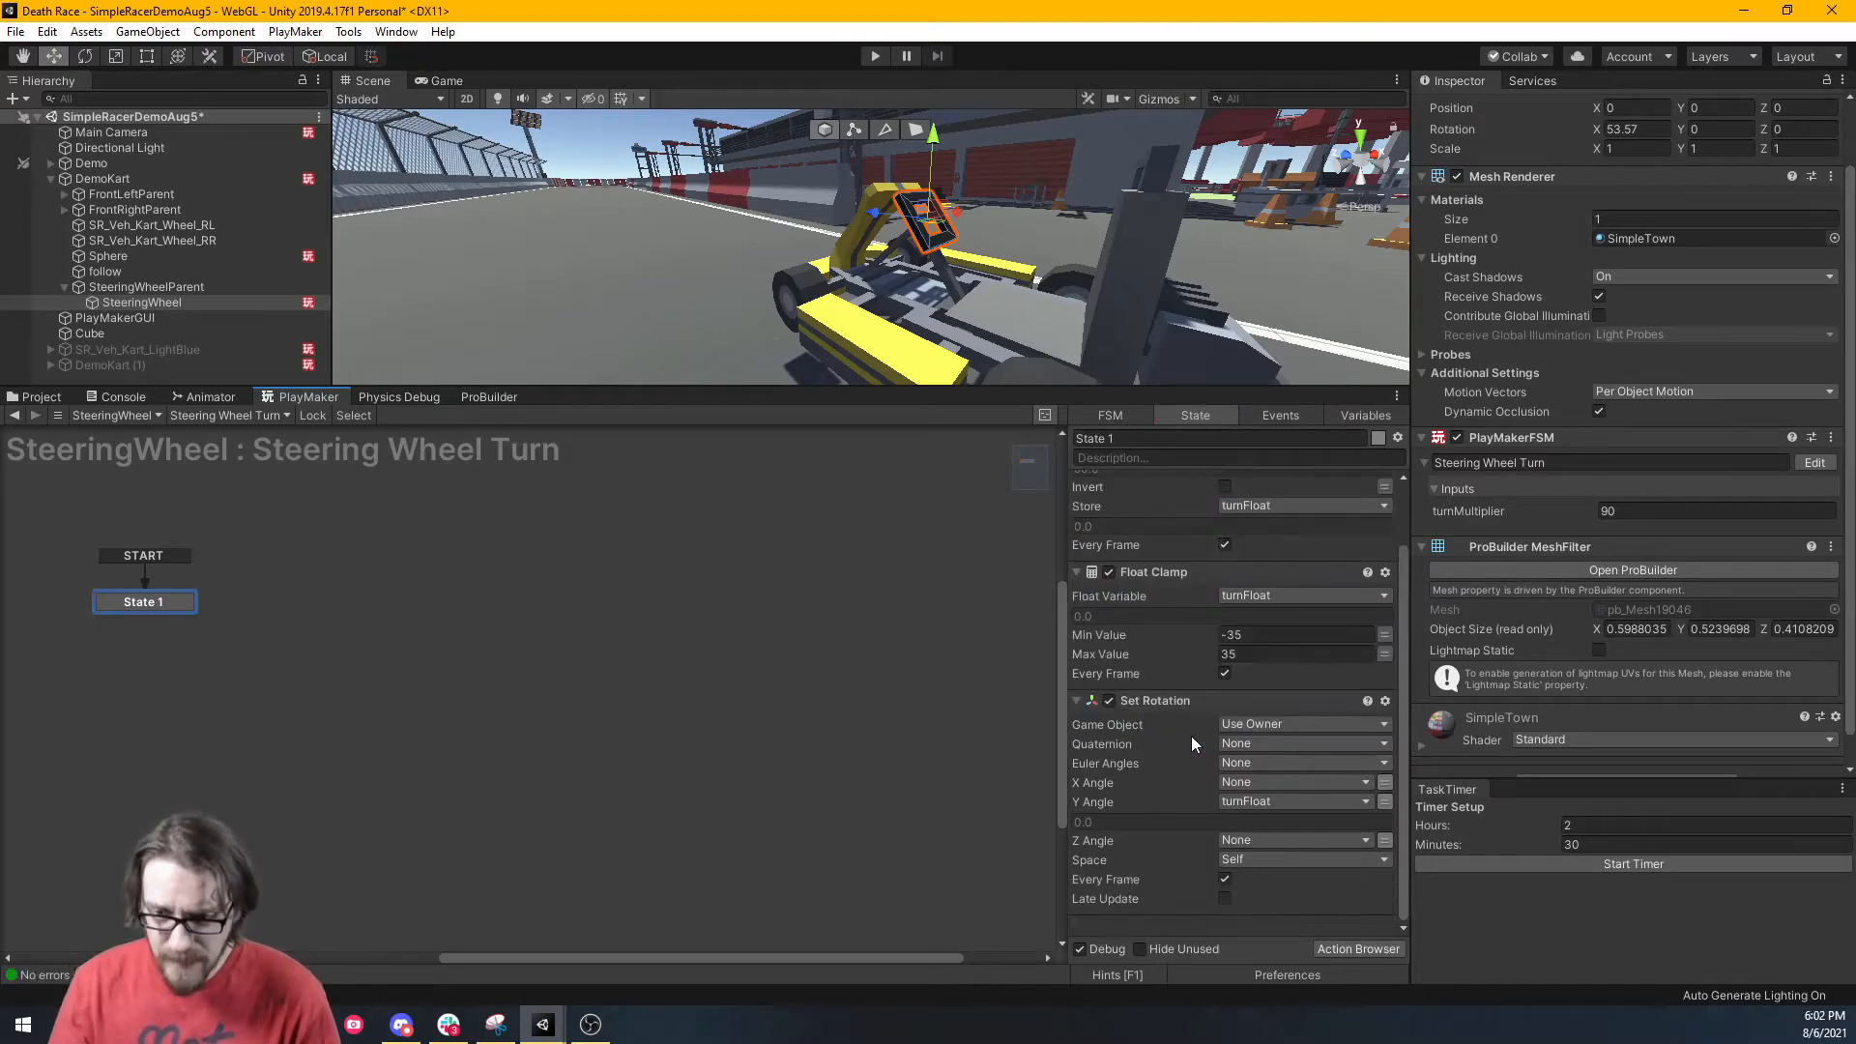
scroll(1160, 711, "up", 2)
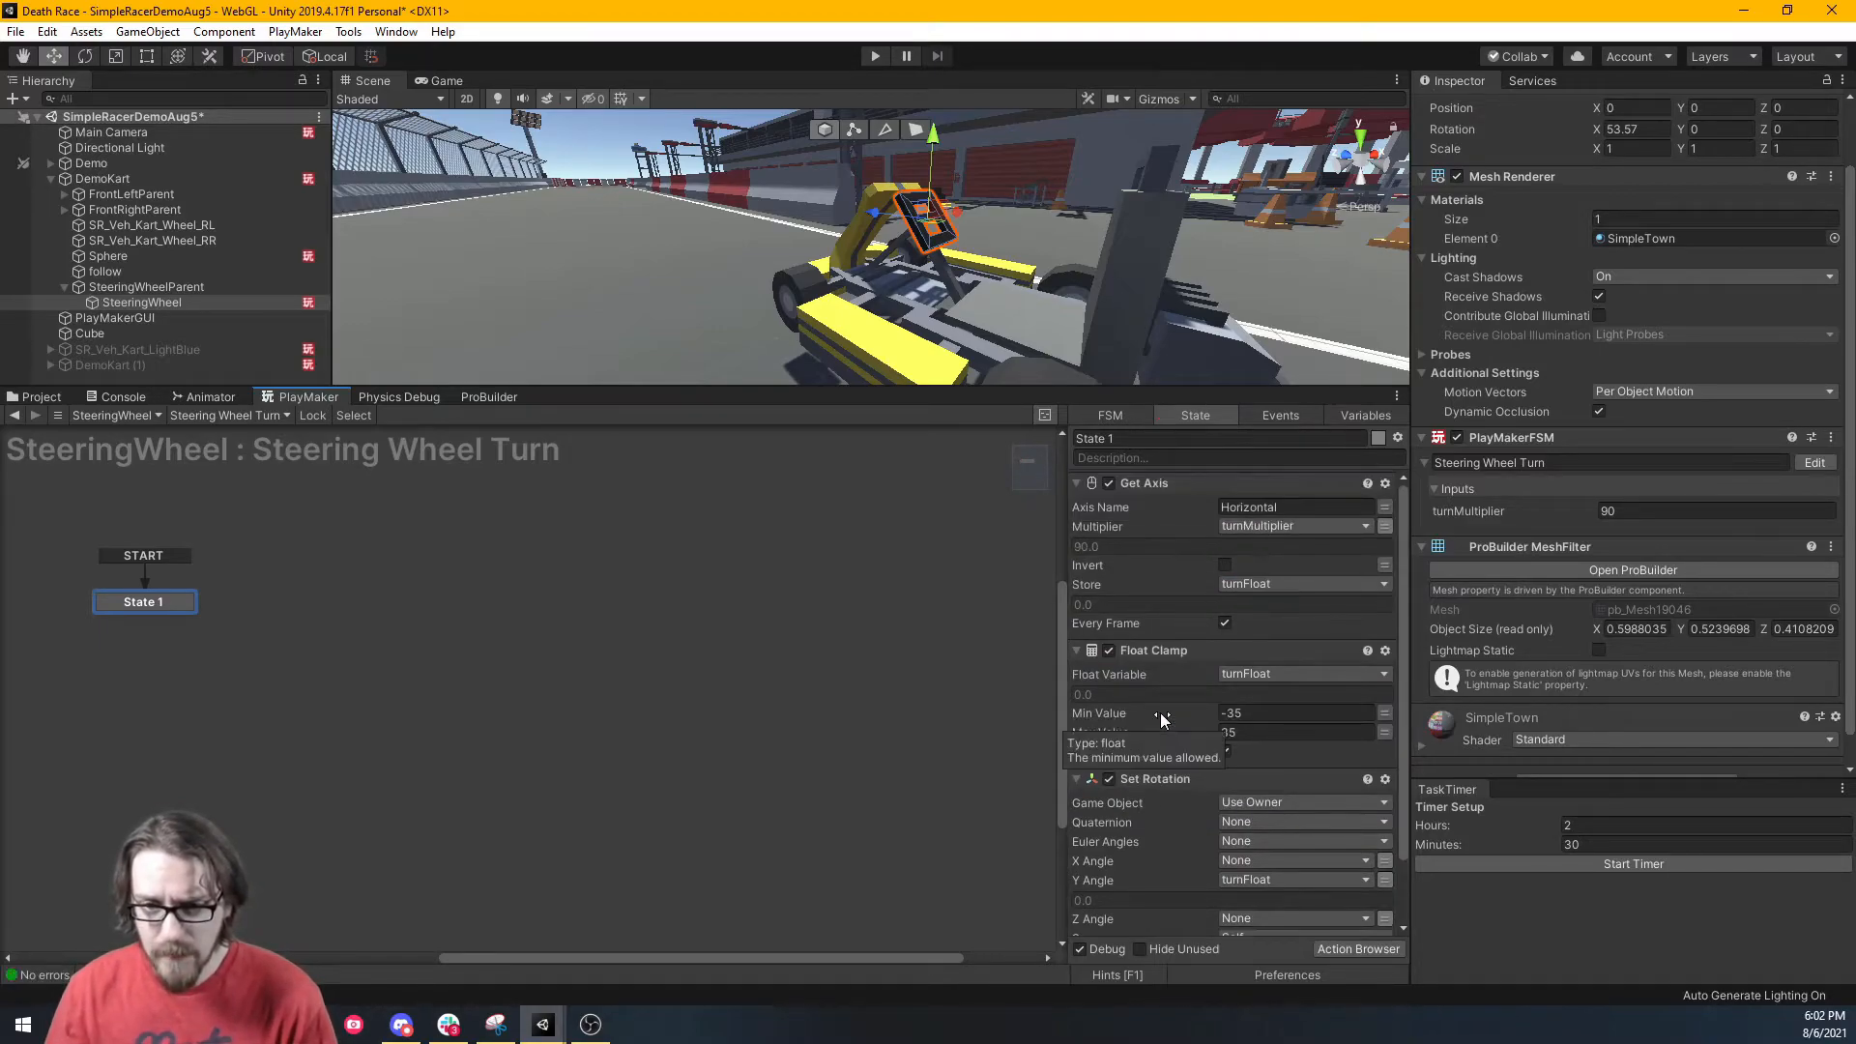
scroll(1160, 711, "down", 2)
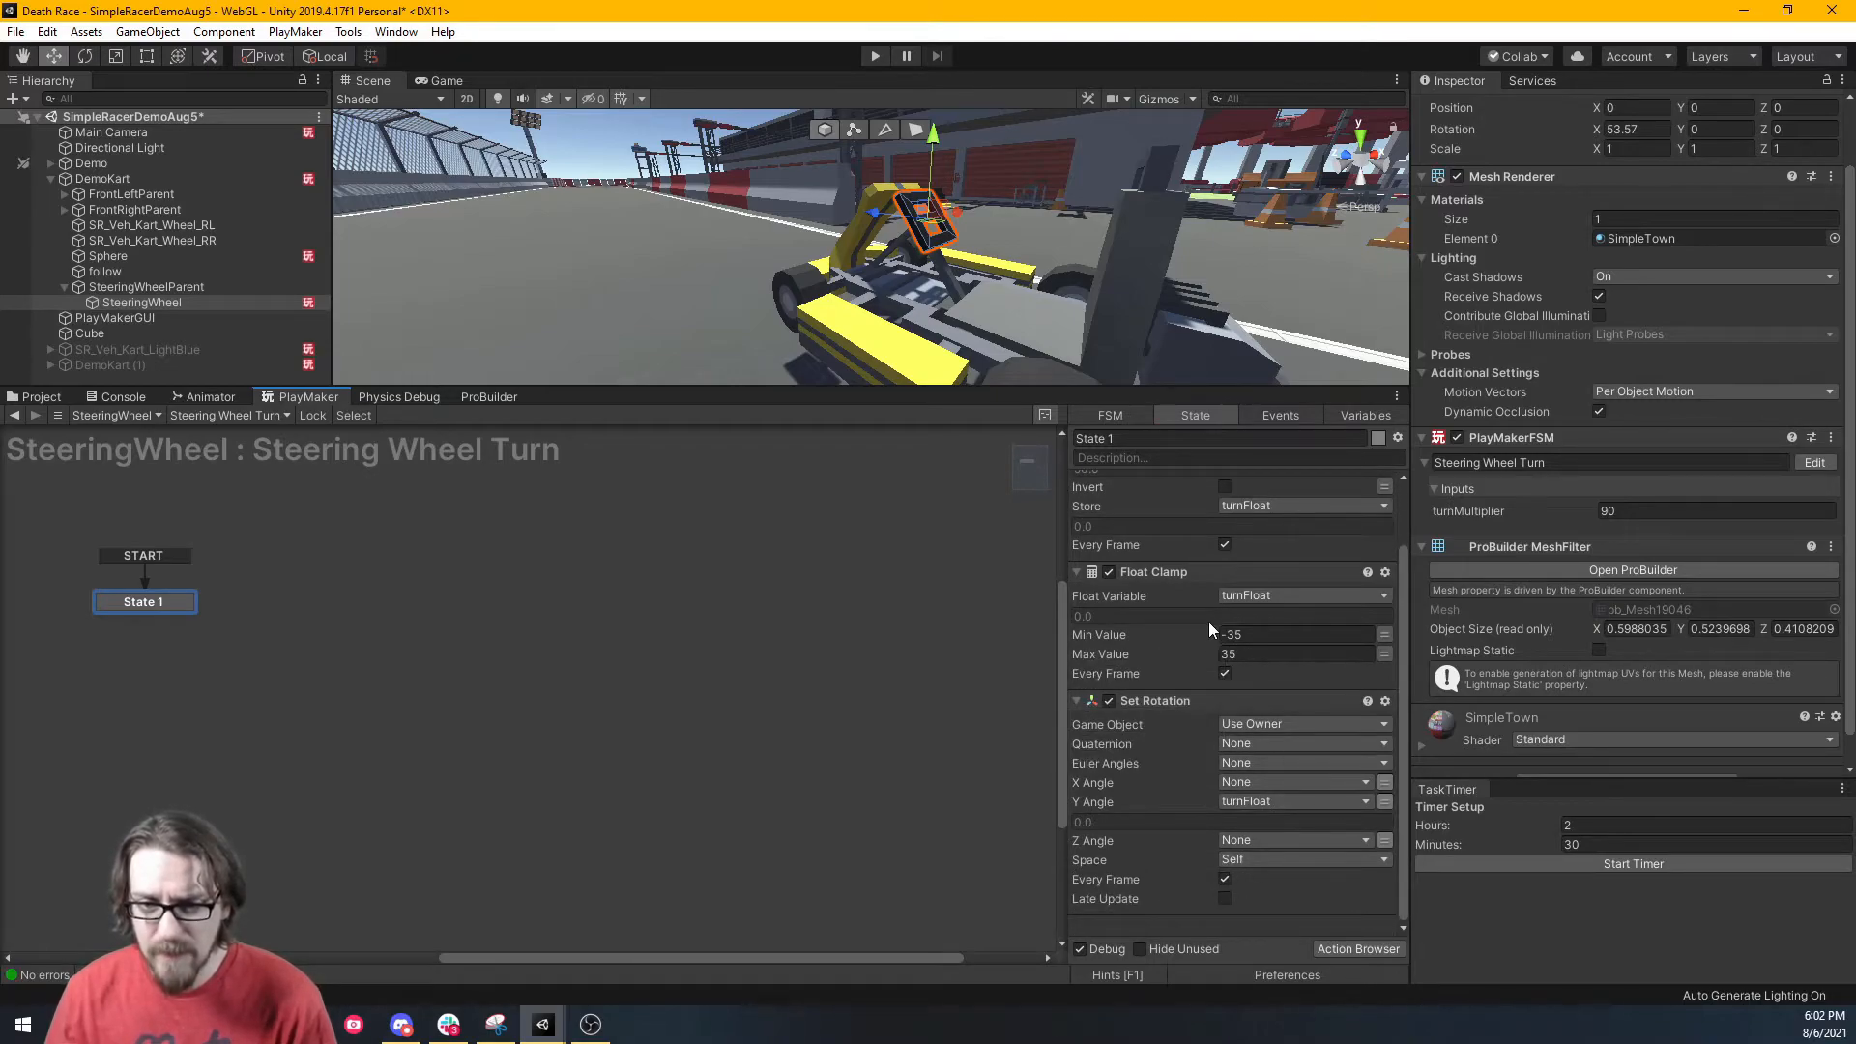
left_click_drag(984, 390, 984, 401)
scroll(1251, 723, "up", 2)
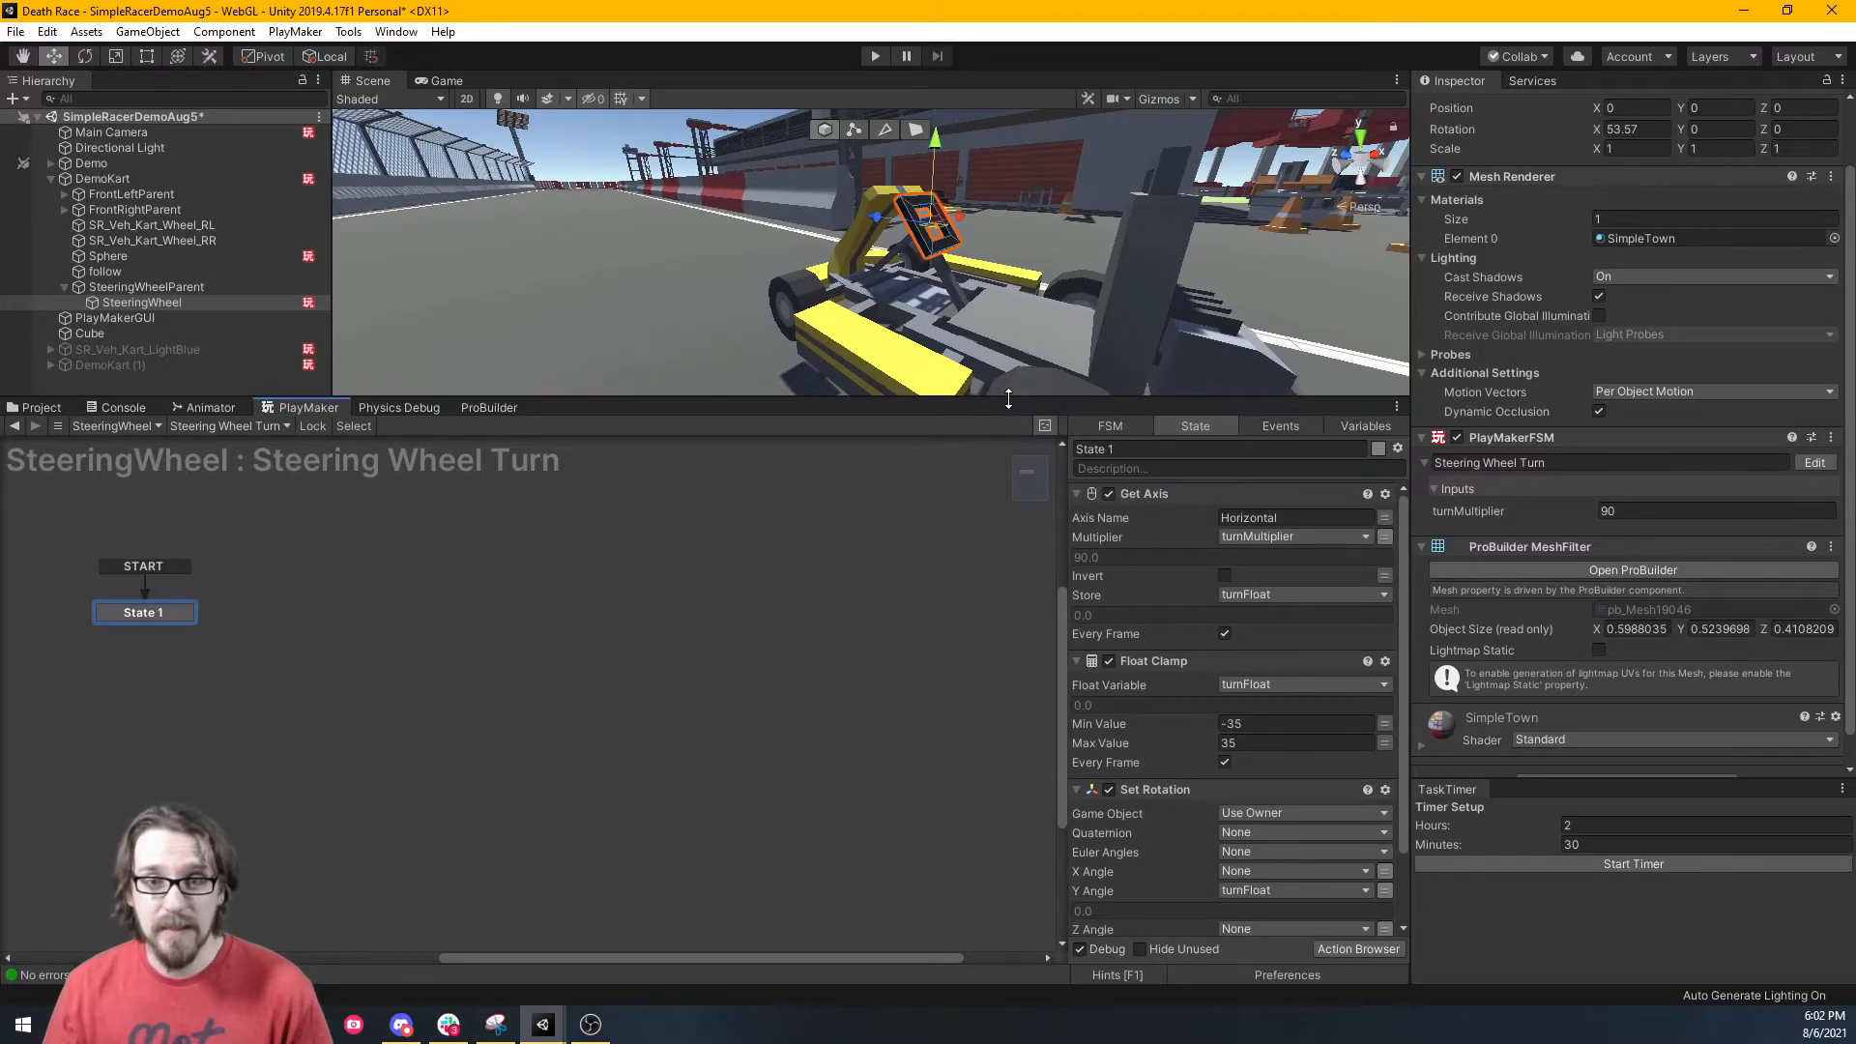
left_click_drag(1008, 398, 992, 563)
Start play mode in the Game view and steer left and right to check the steering wheel.
left_click(436, 77)
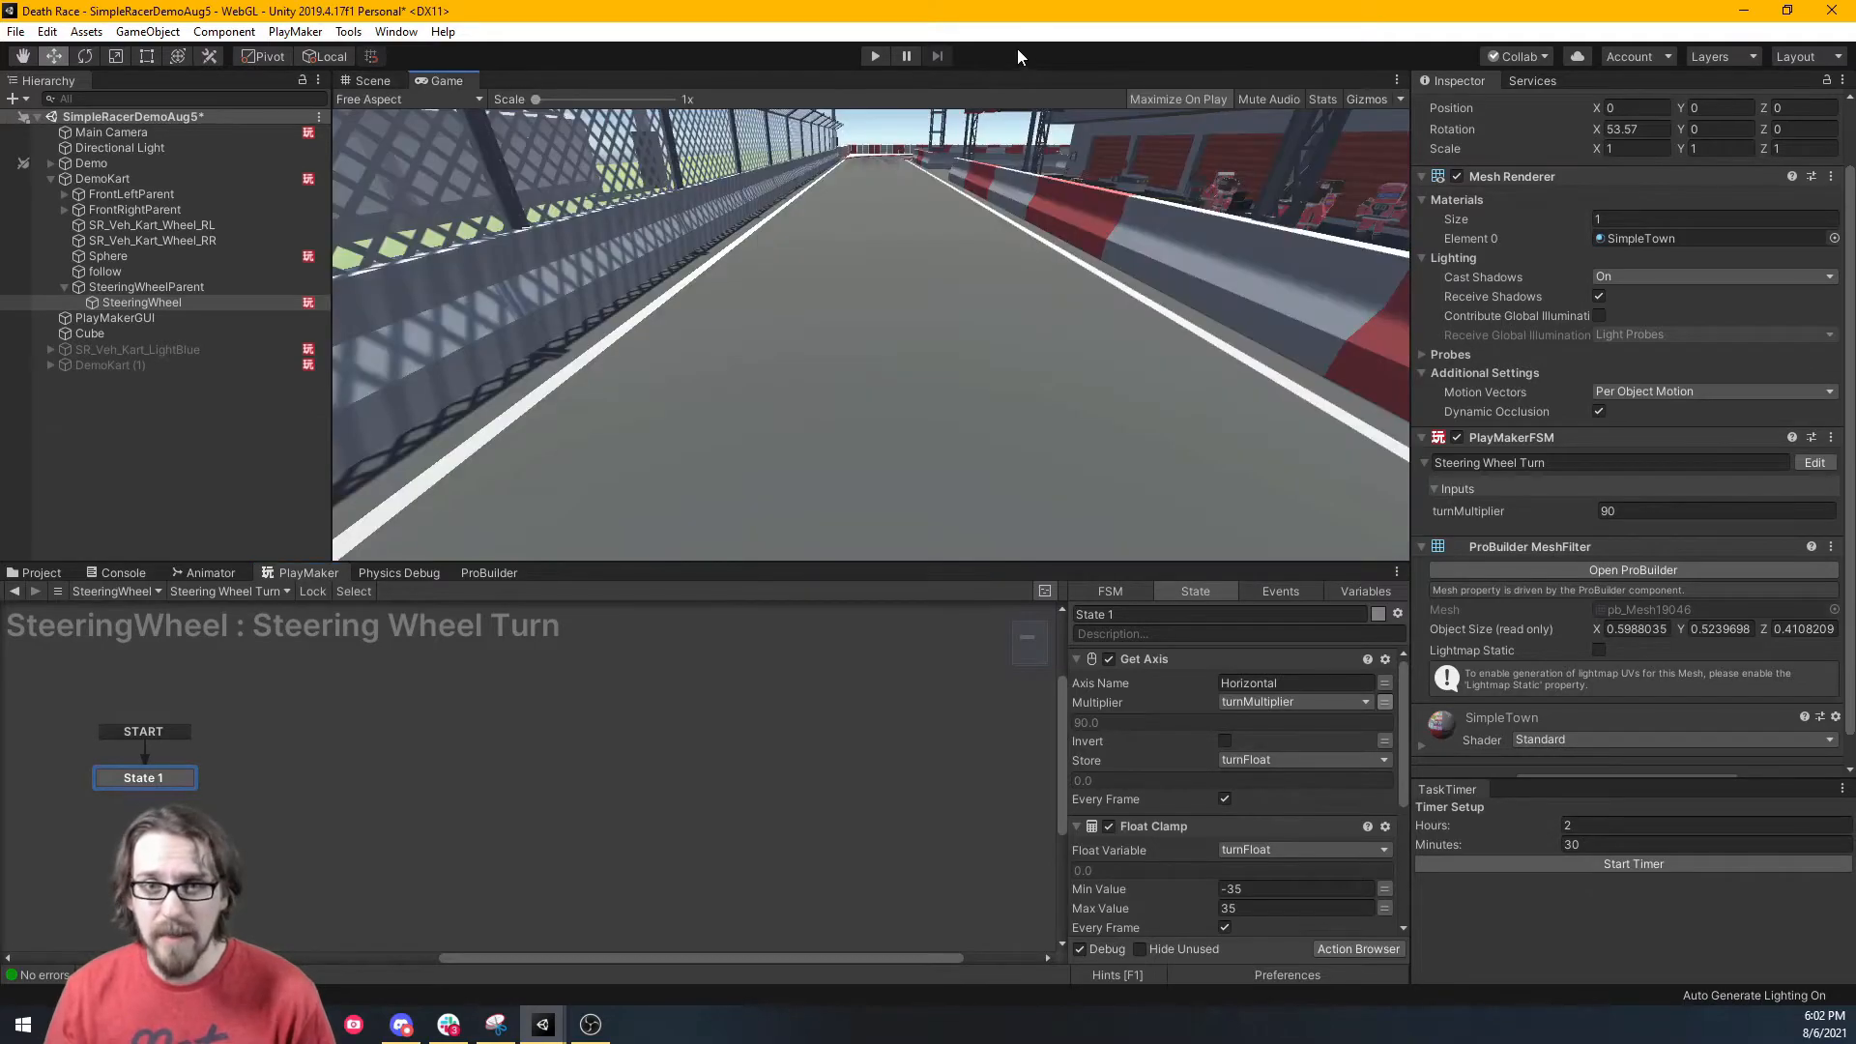
left_click(870, 58)
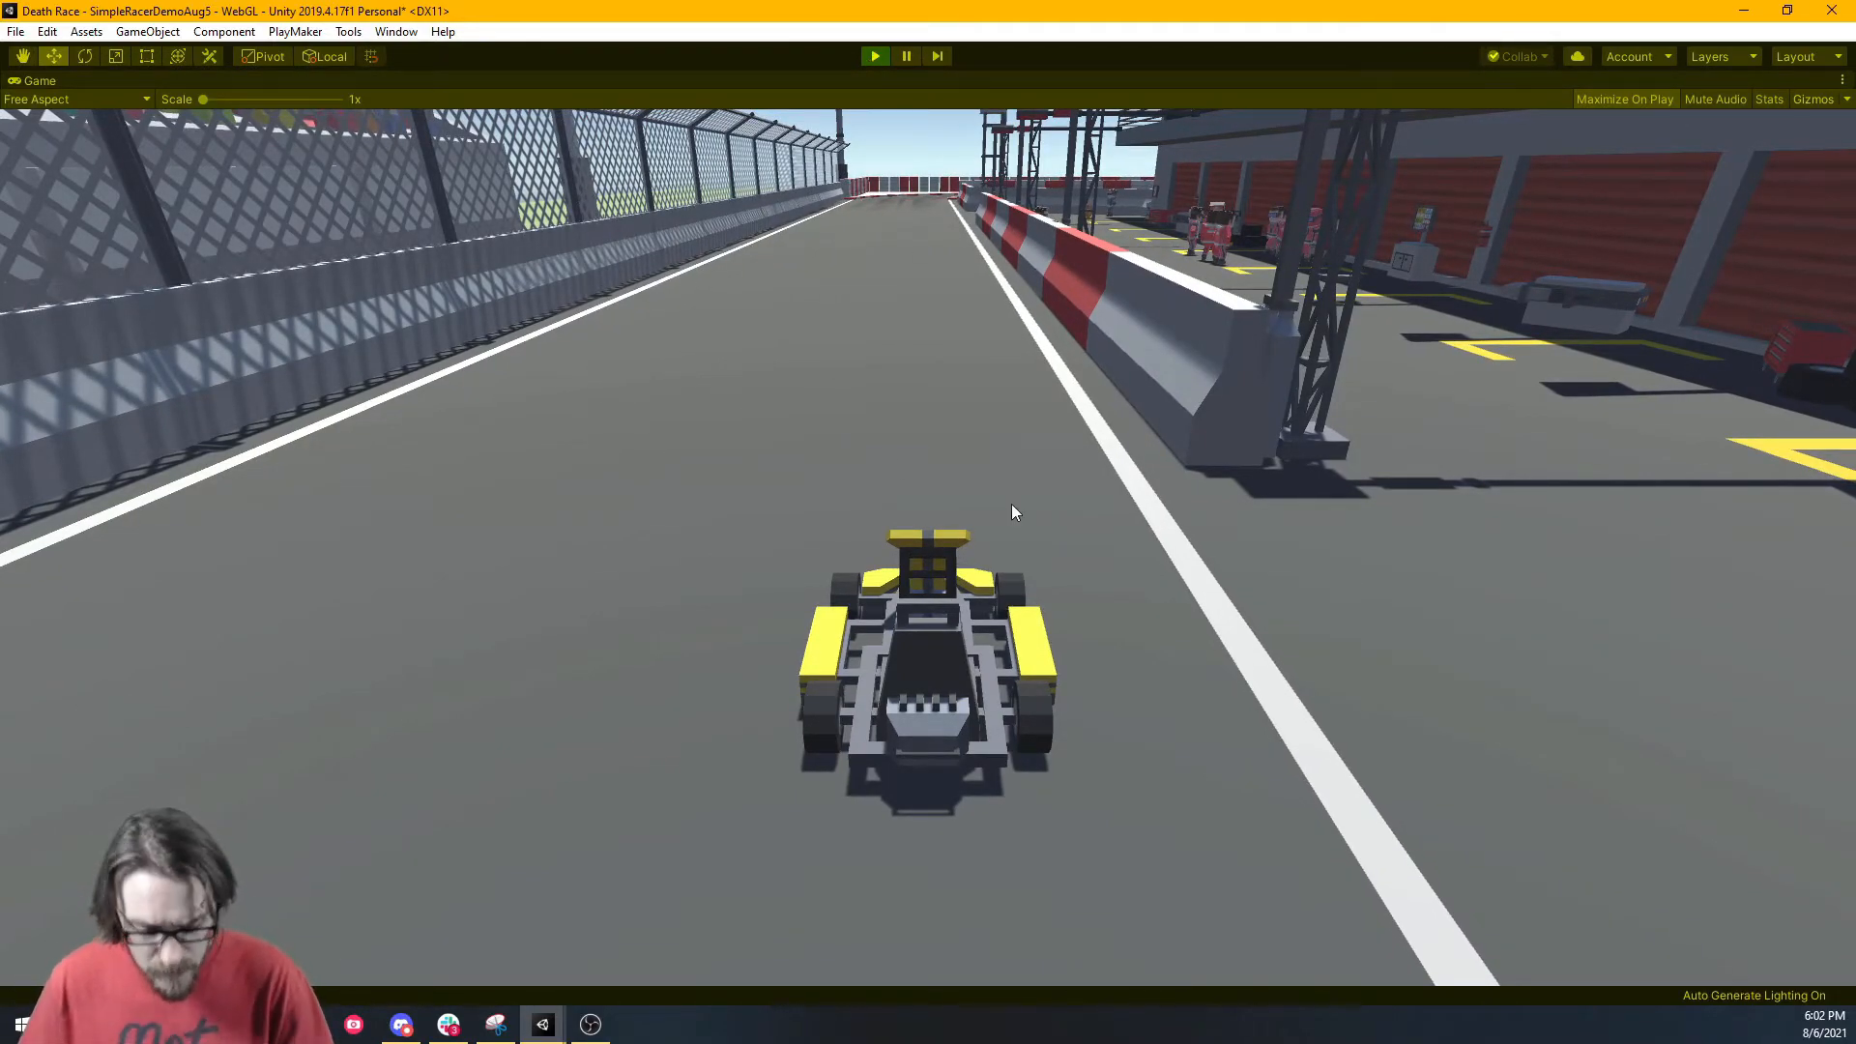
key("a")
key("d")
key("a")
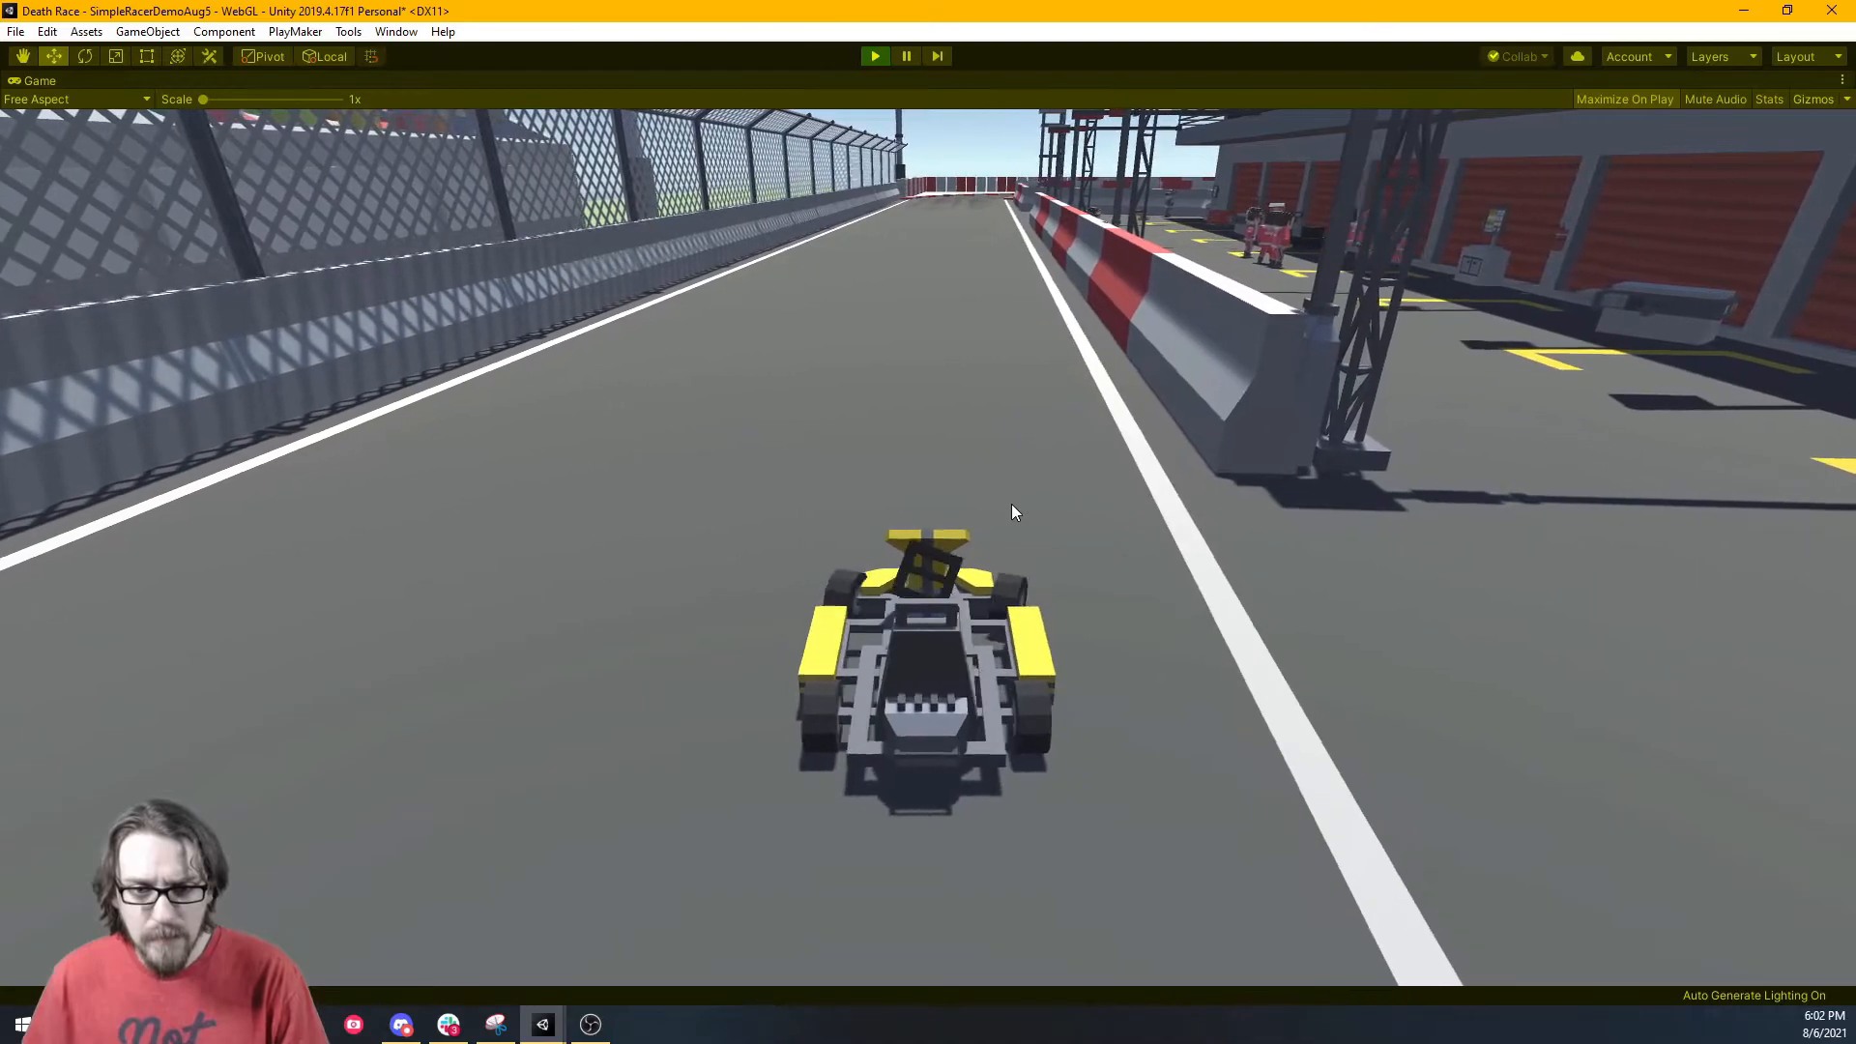
Drive the kart around the track's bends and back across the start line.
key("w")
key("a")
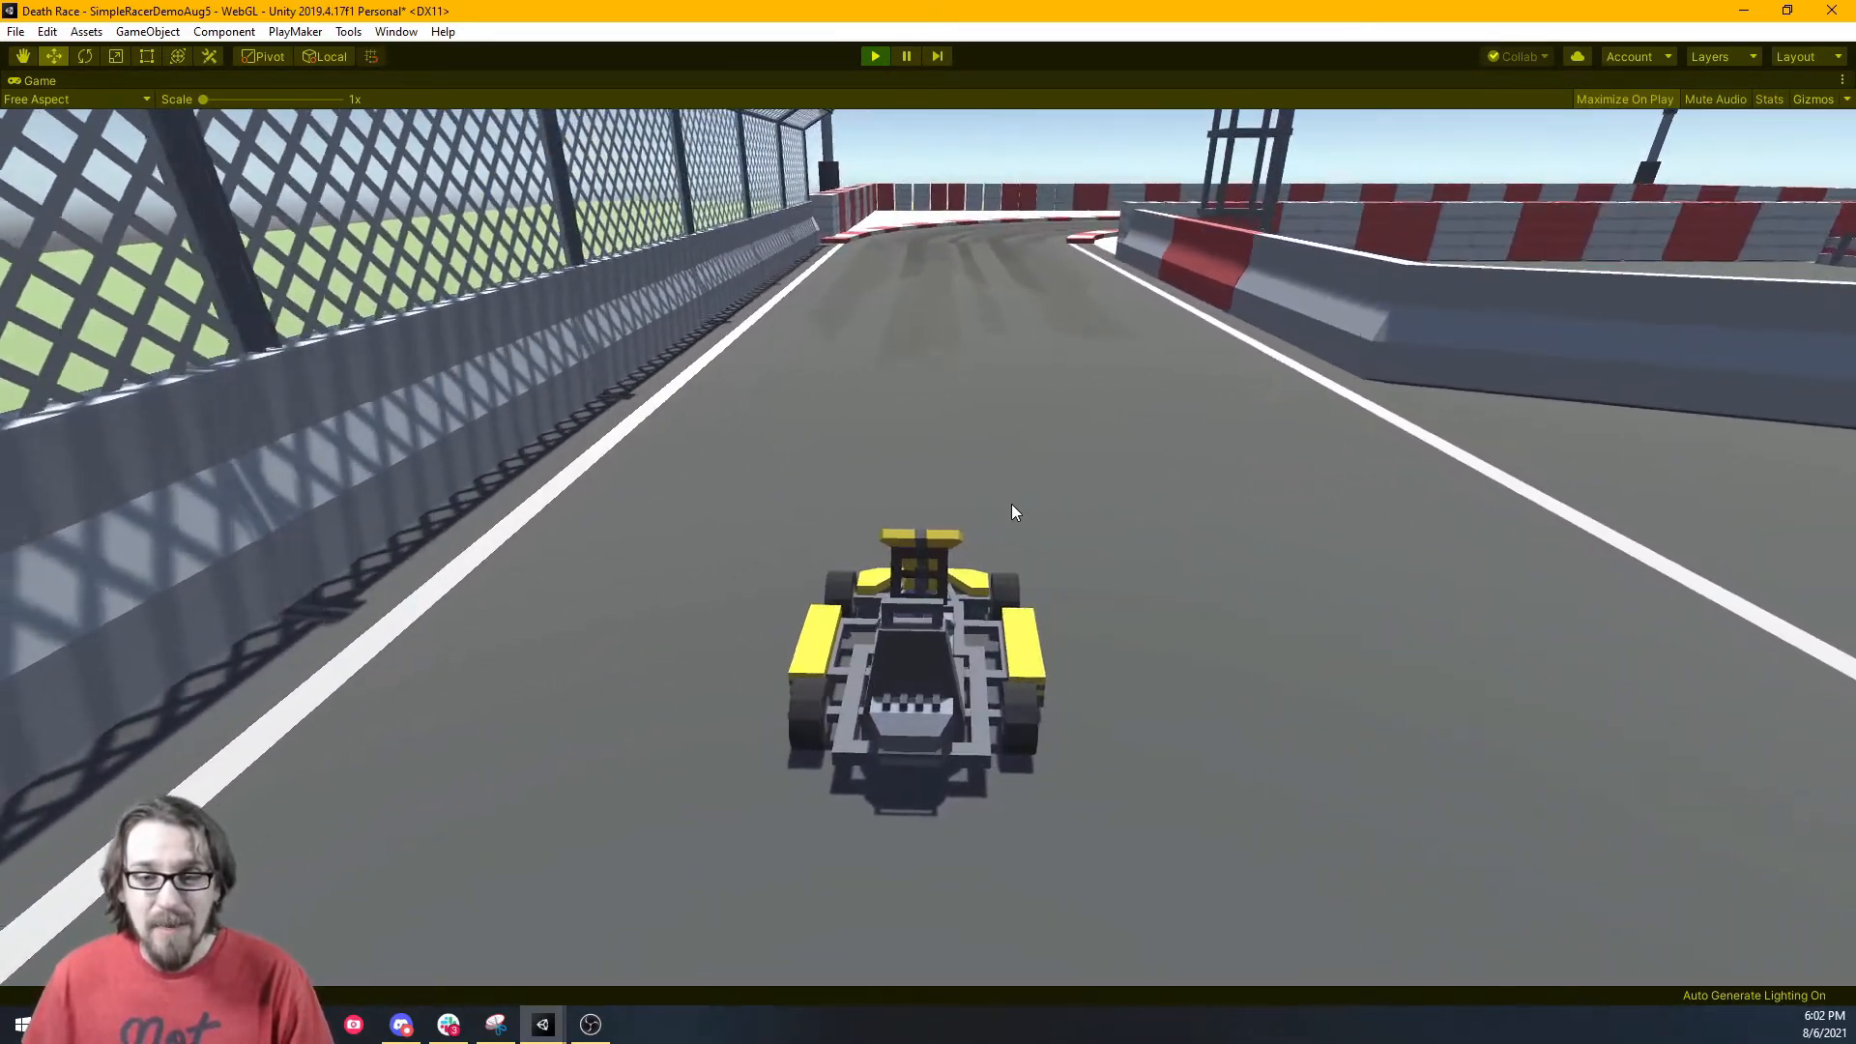
key("d")
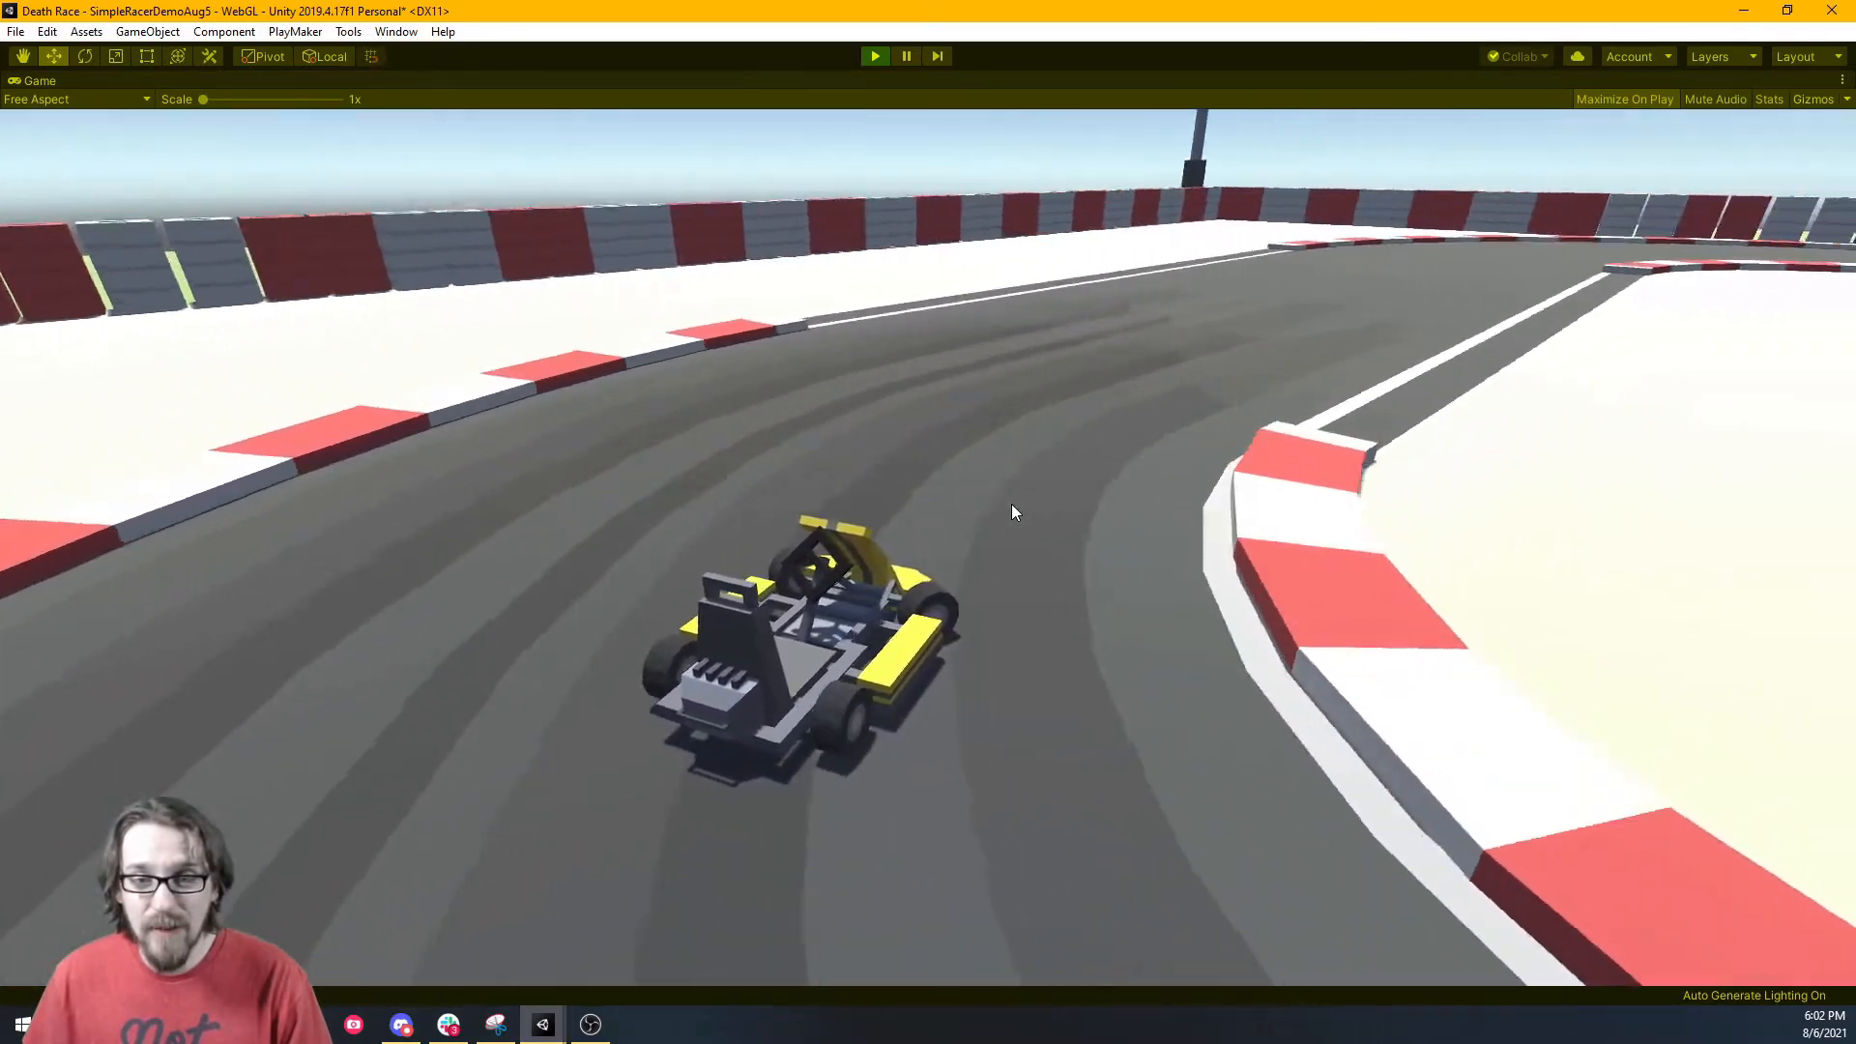
key("d")
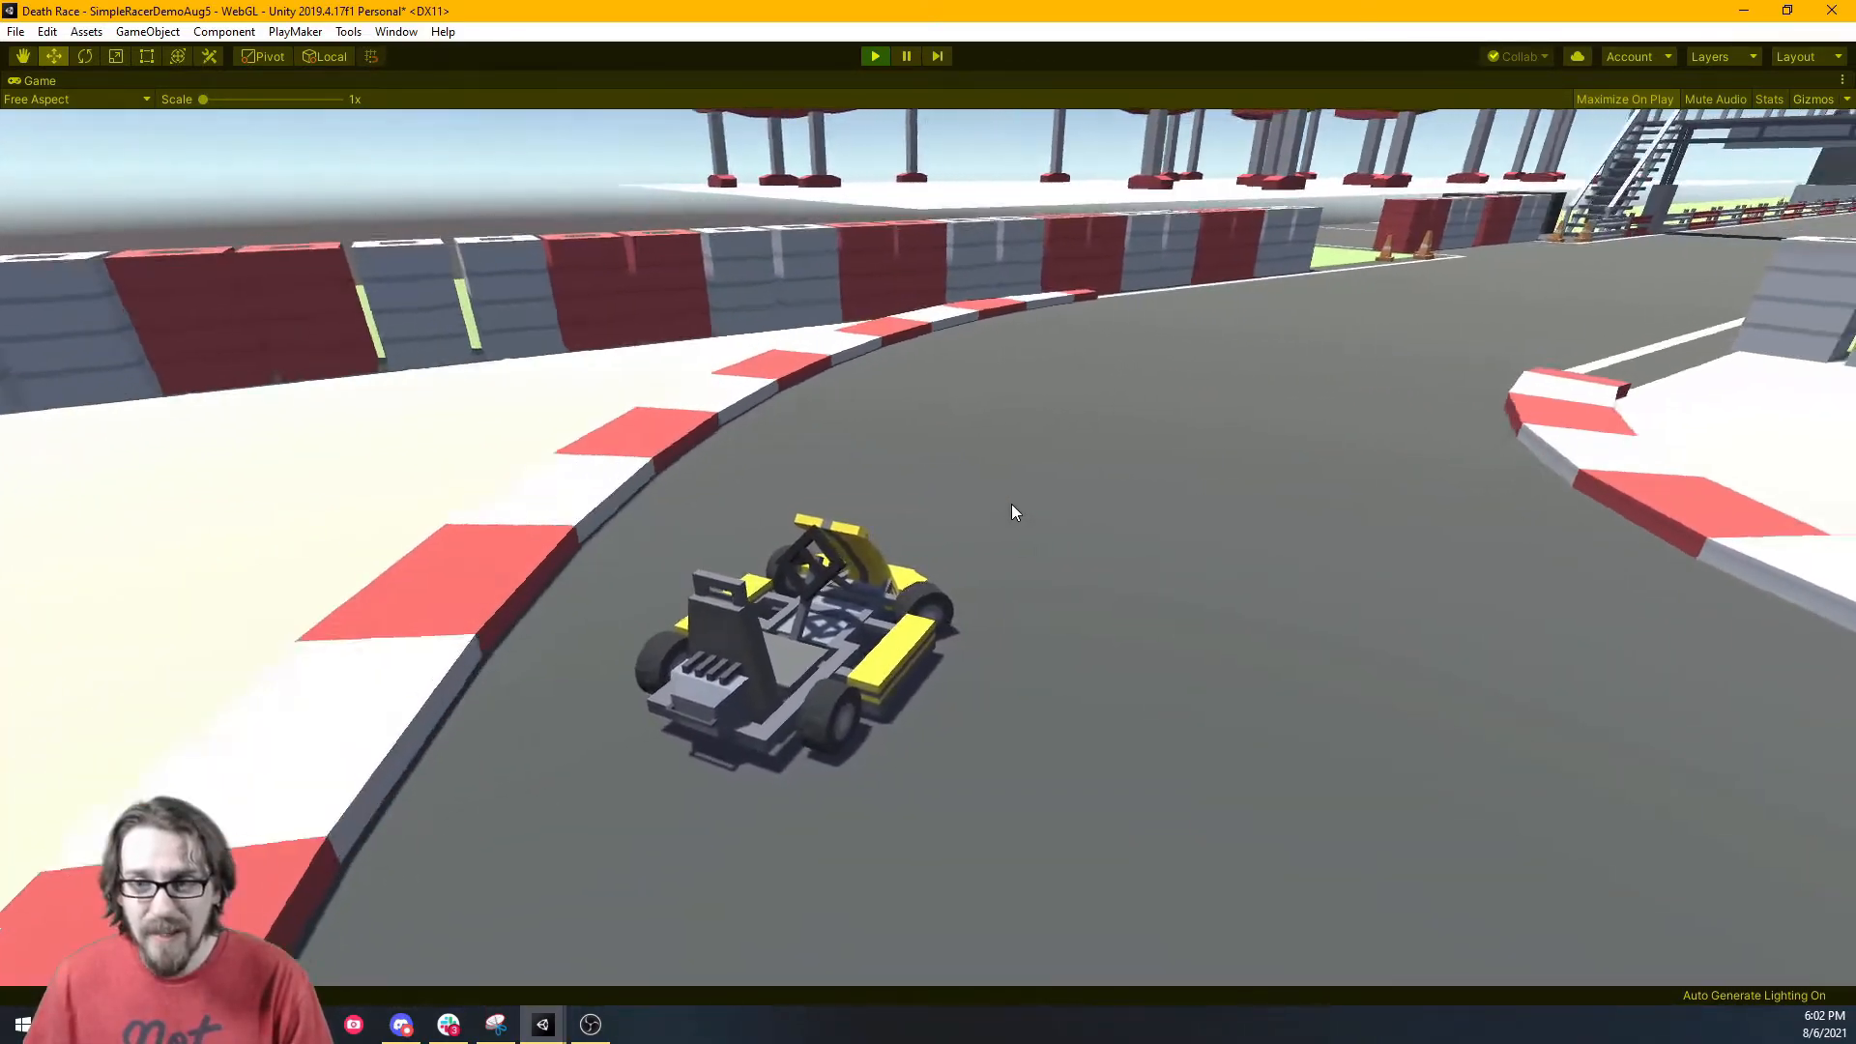
key("d")
key("a")
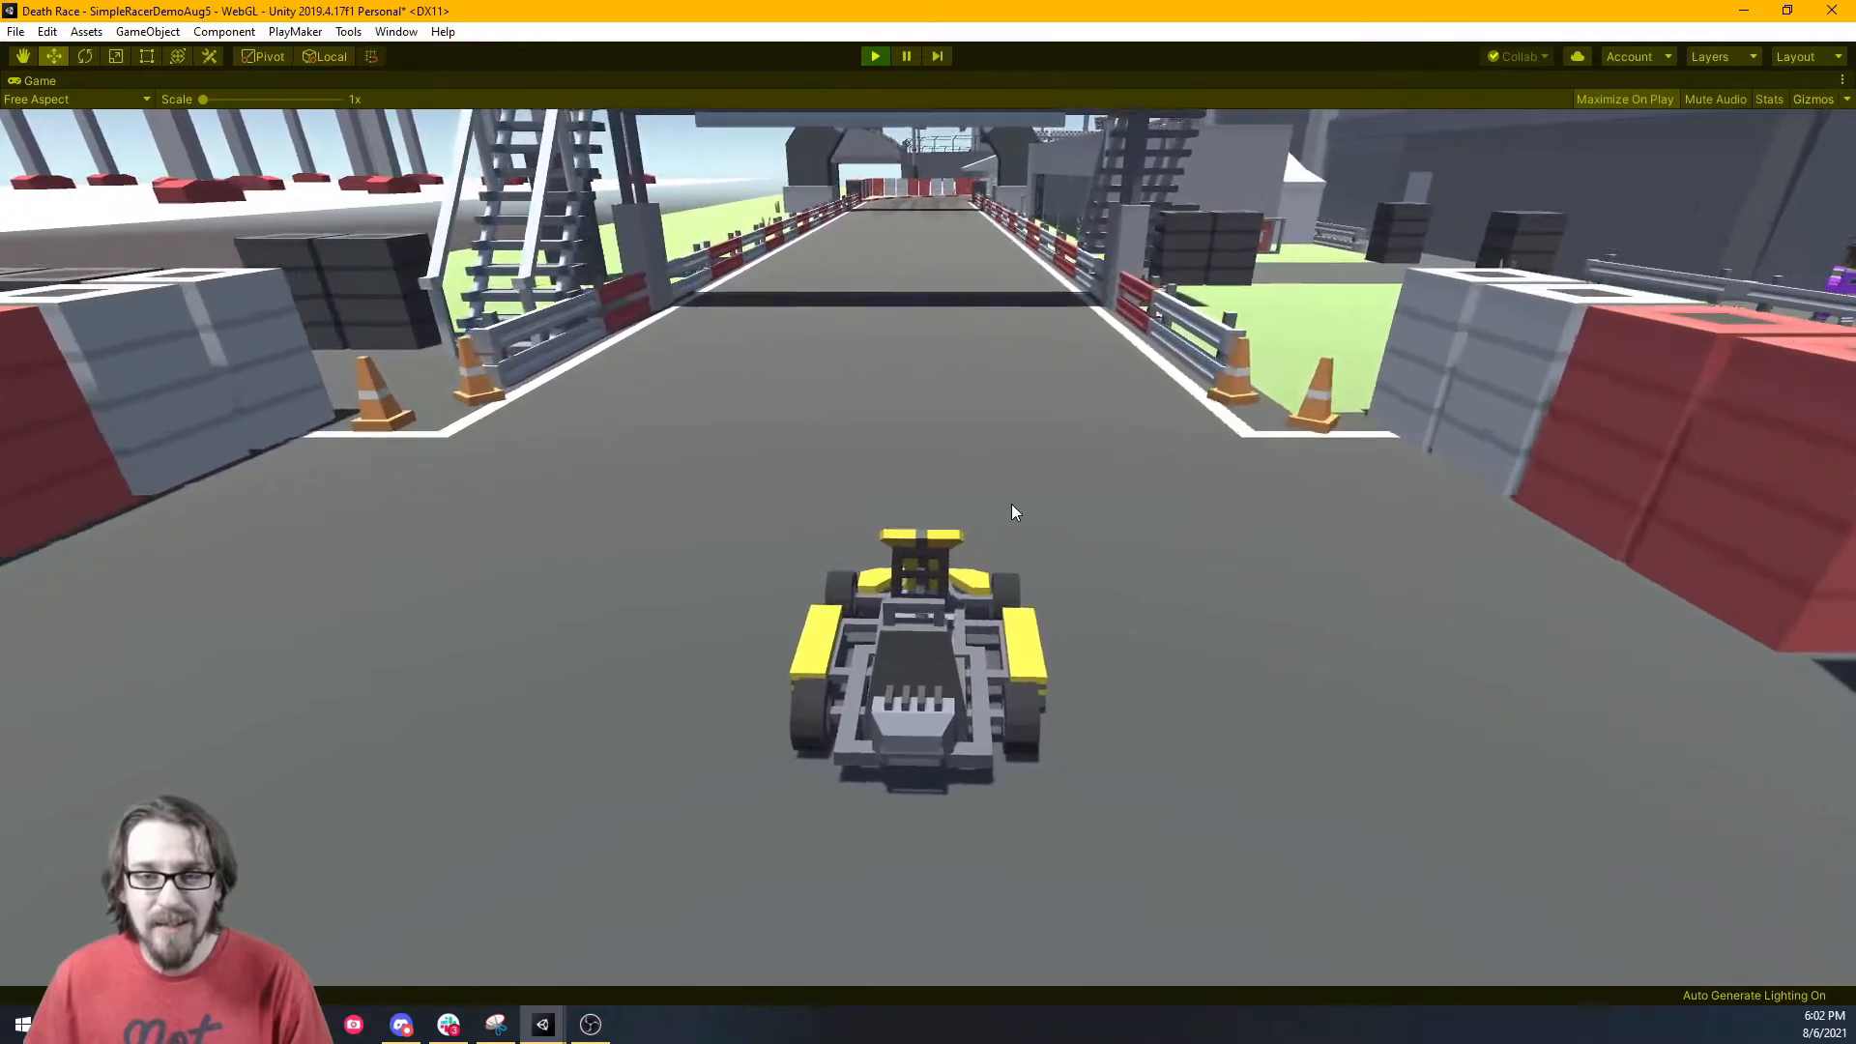
key("a")
key("d")
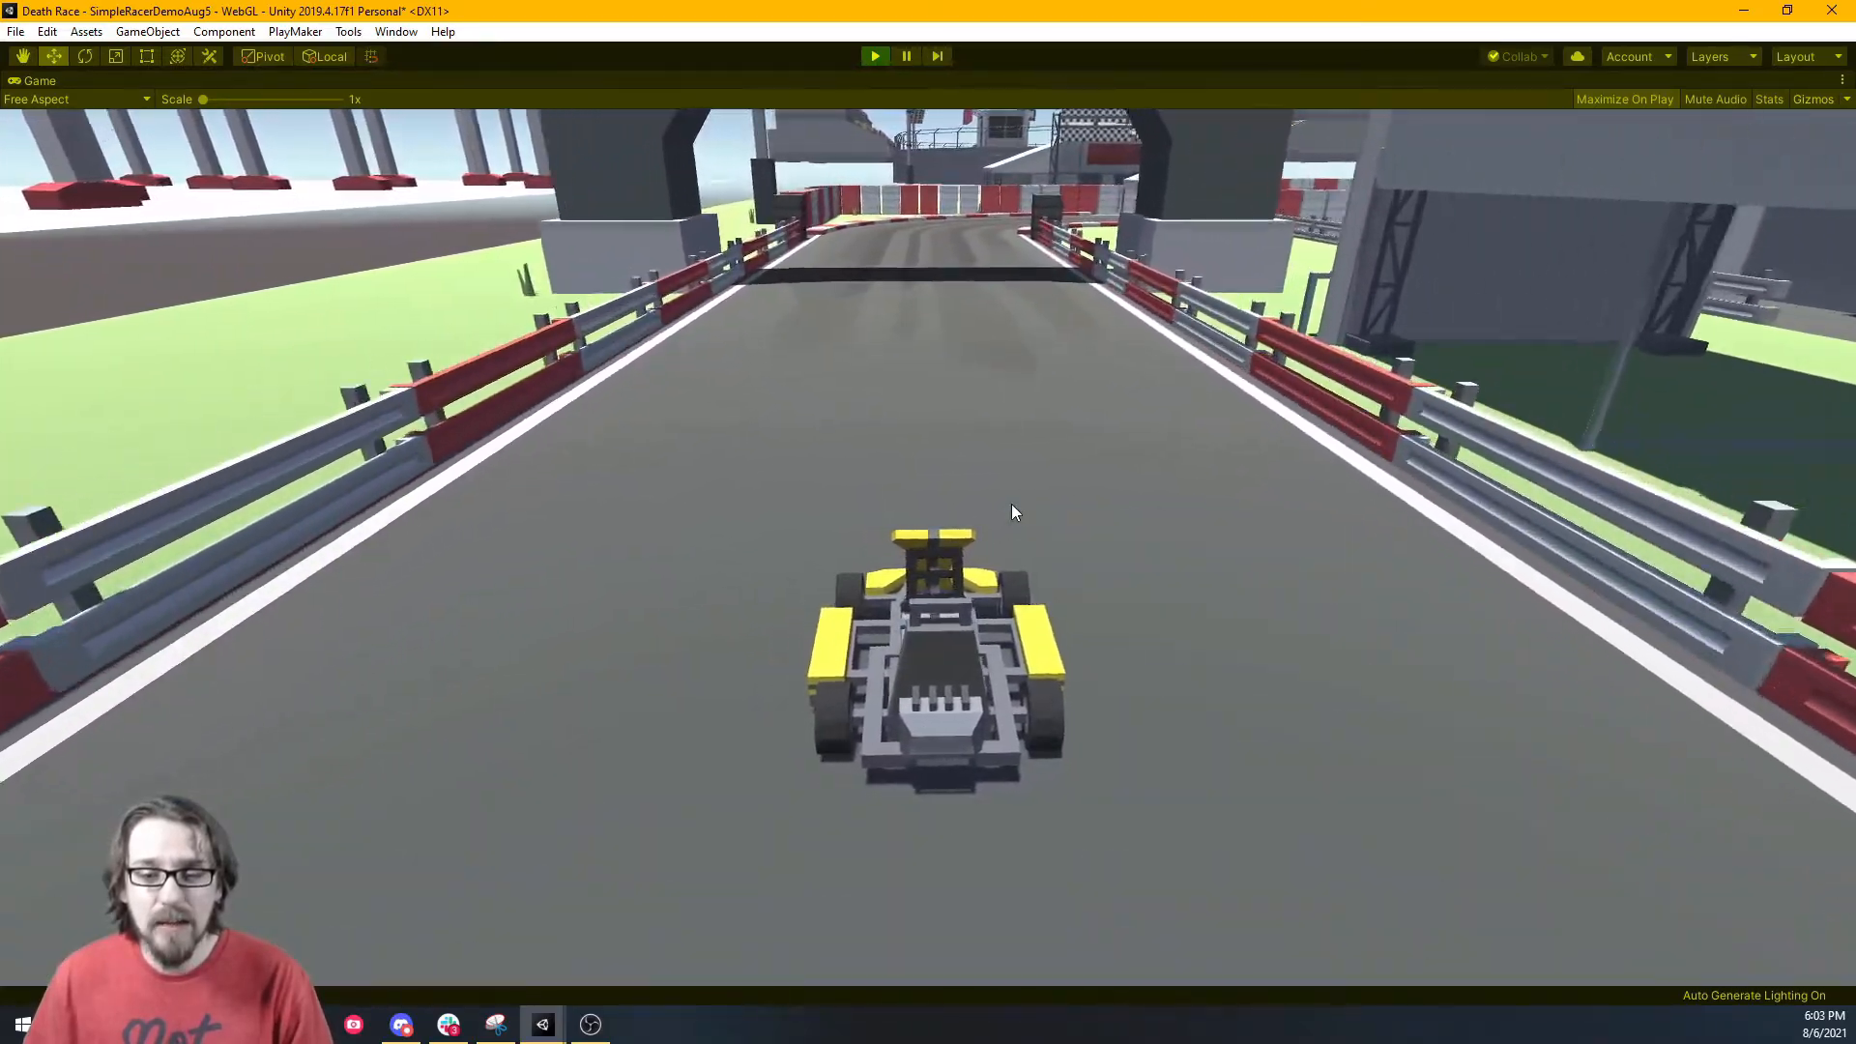
key("d")
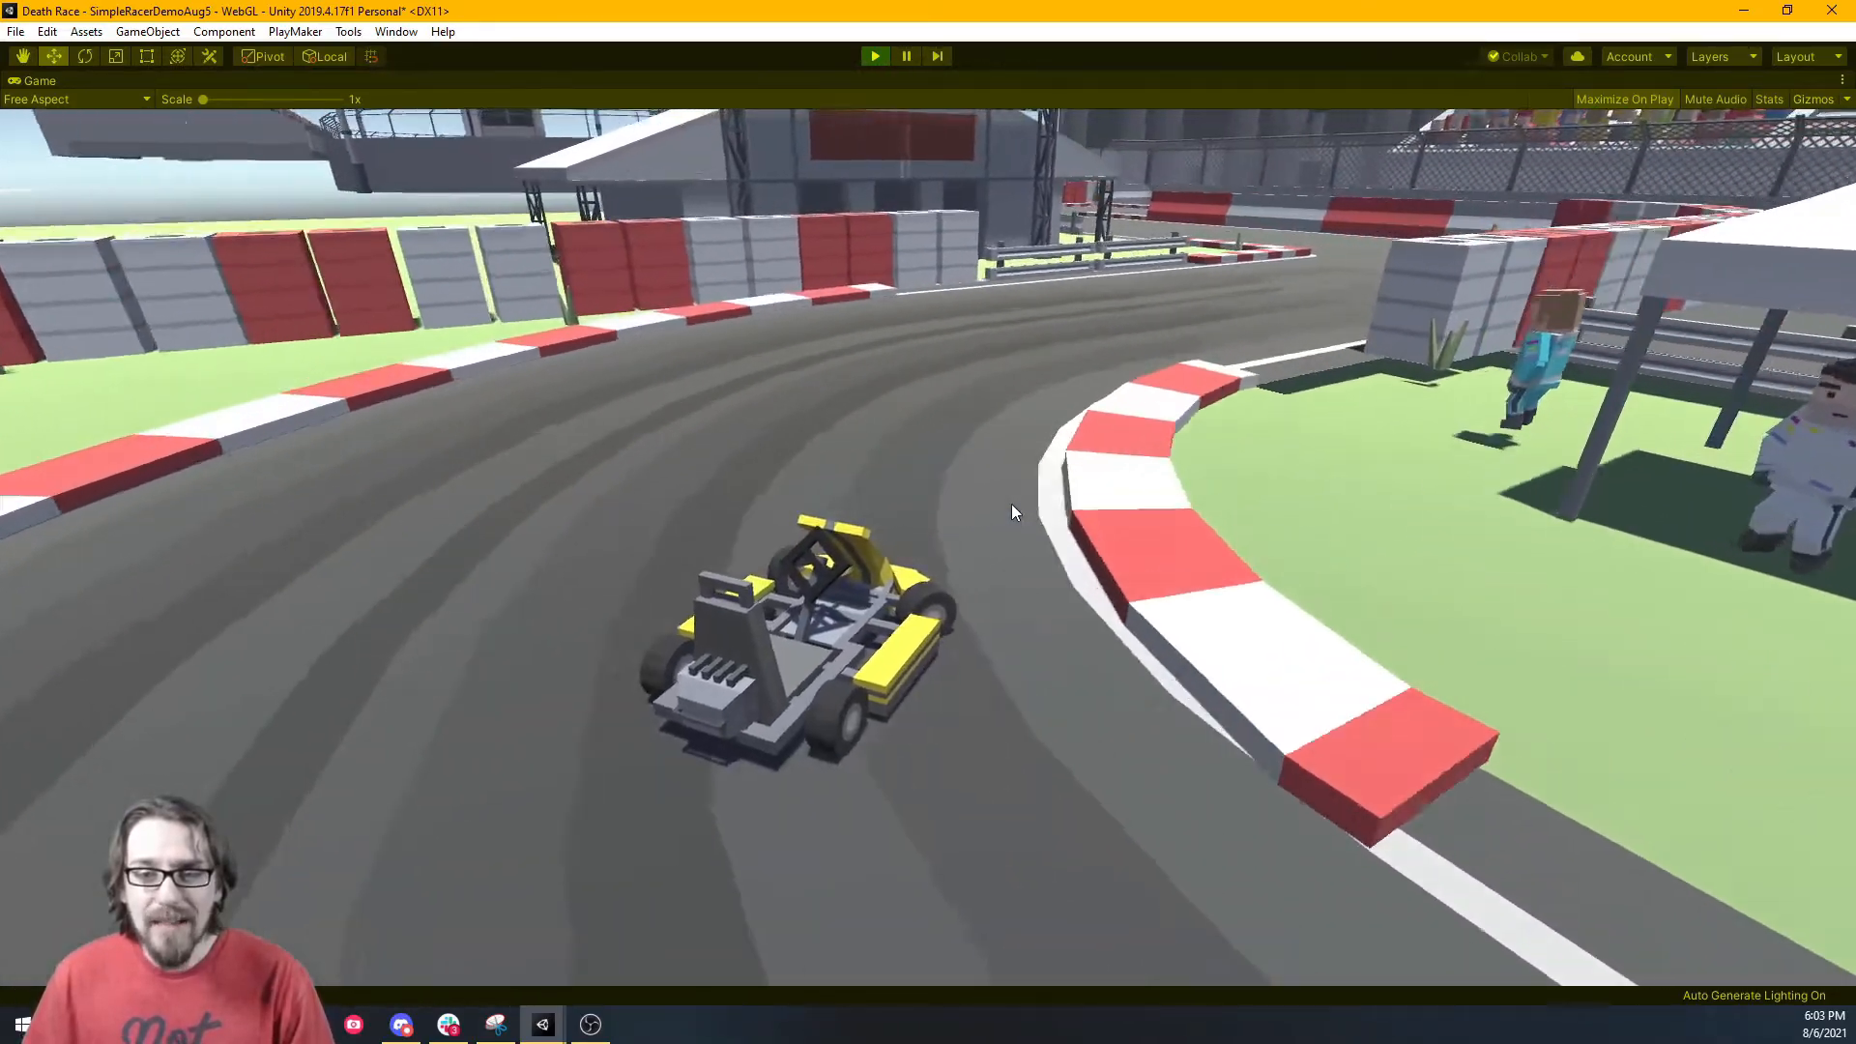
key("a")
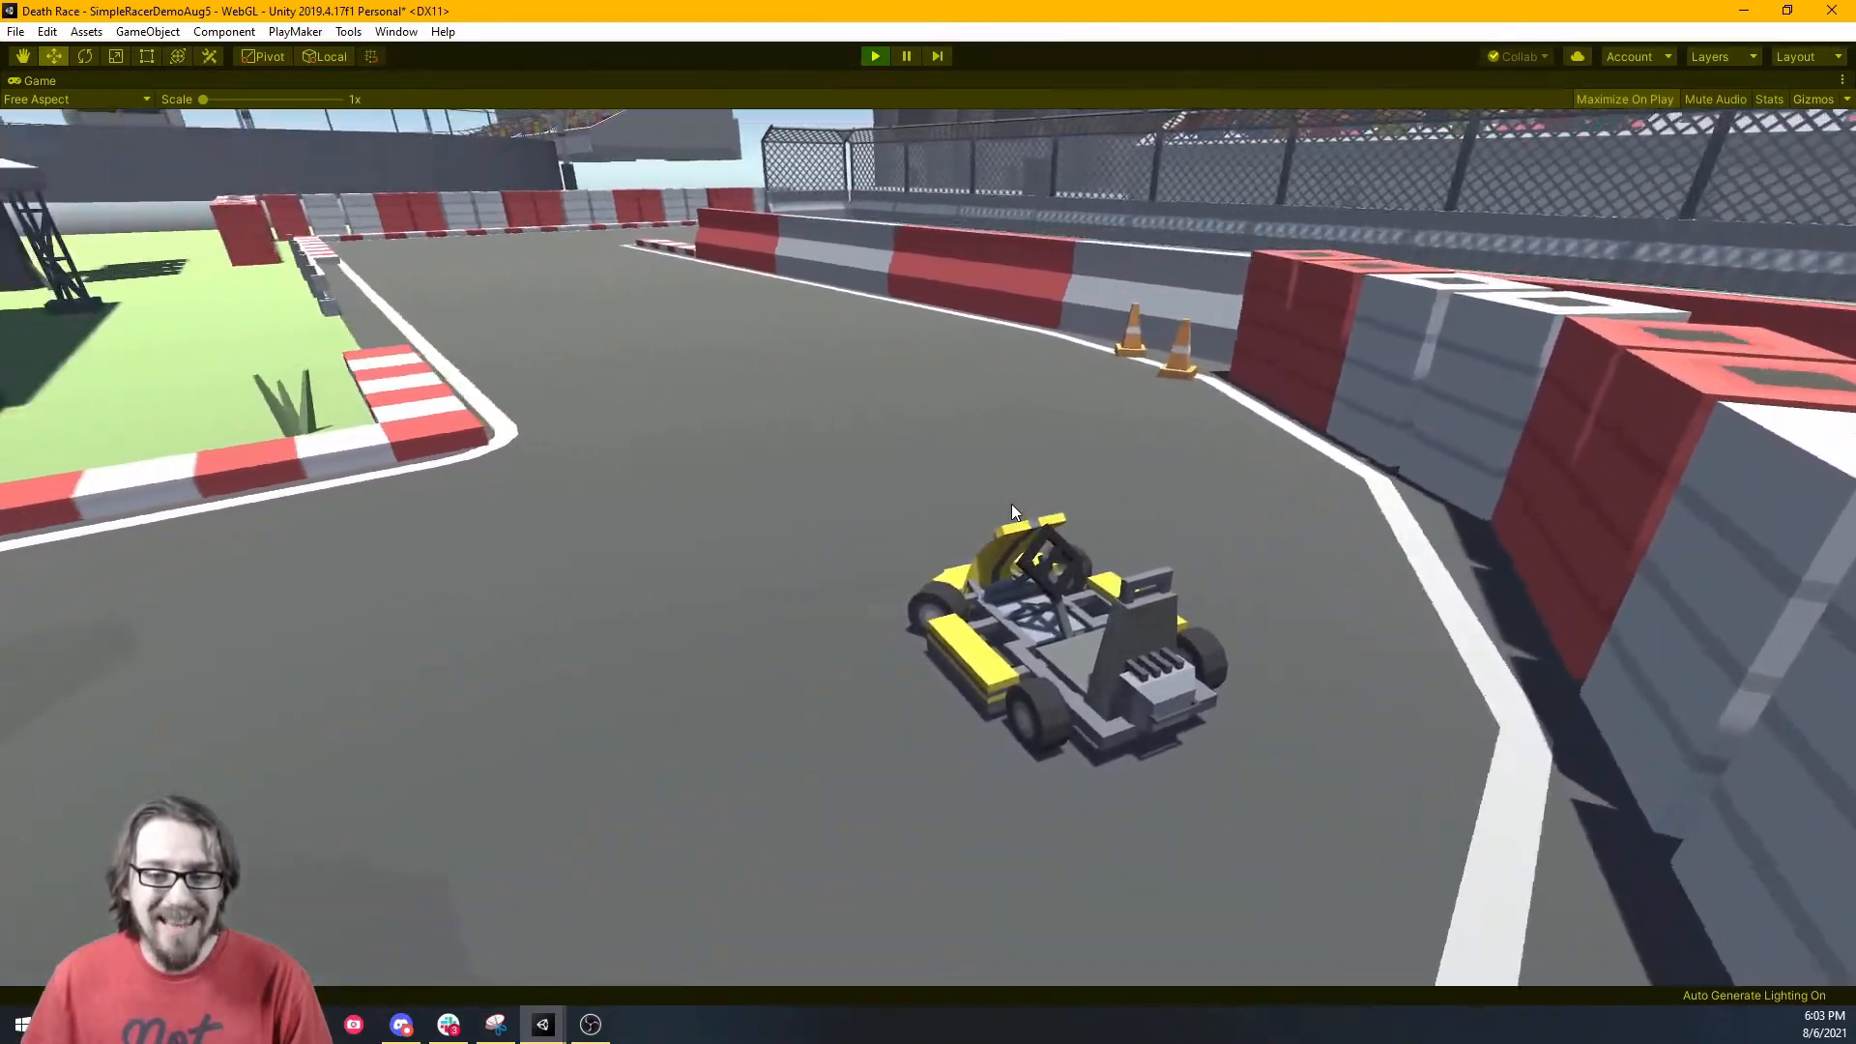
key("d")
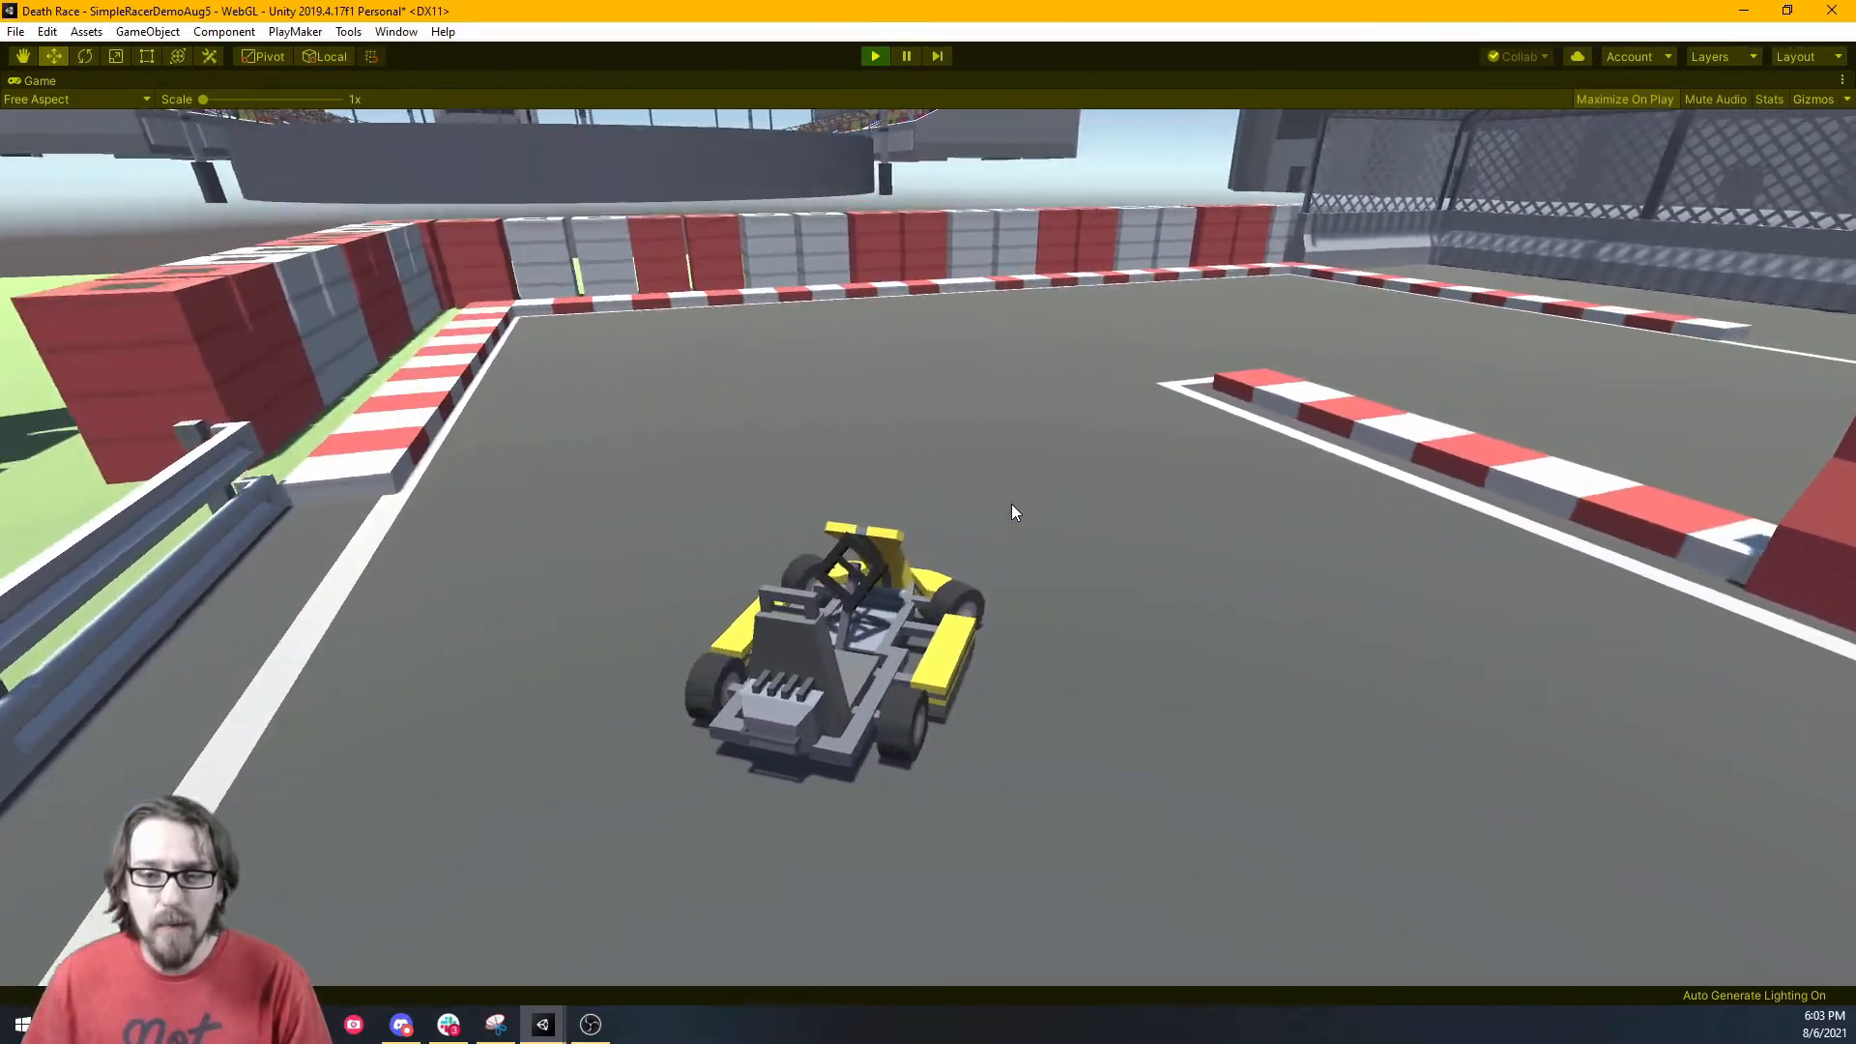
key("d")
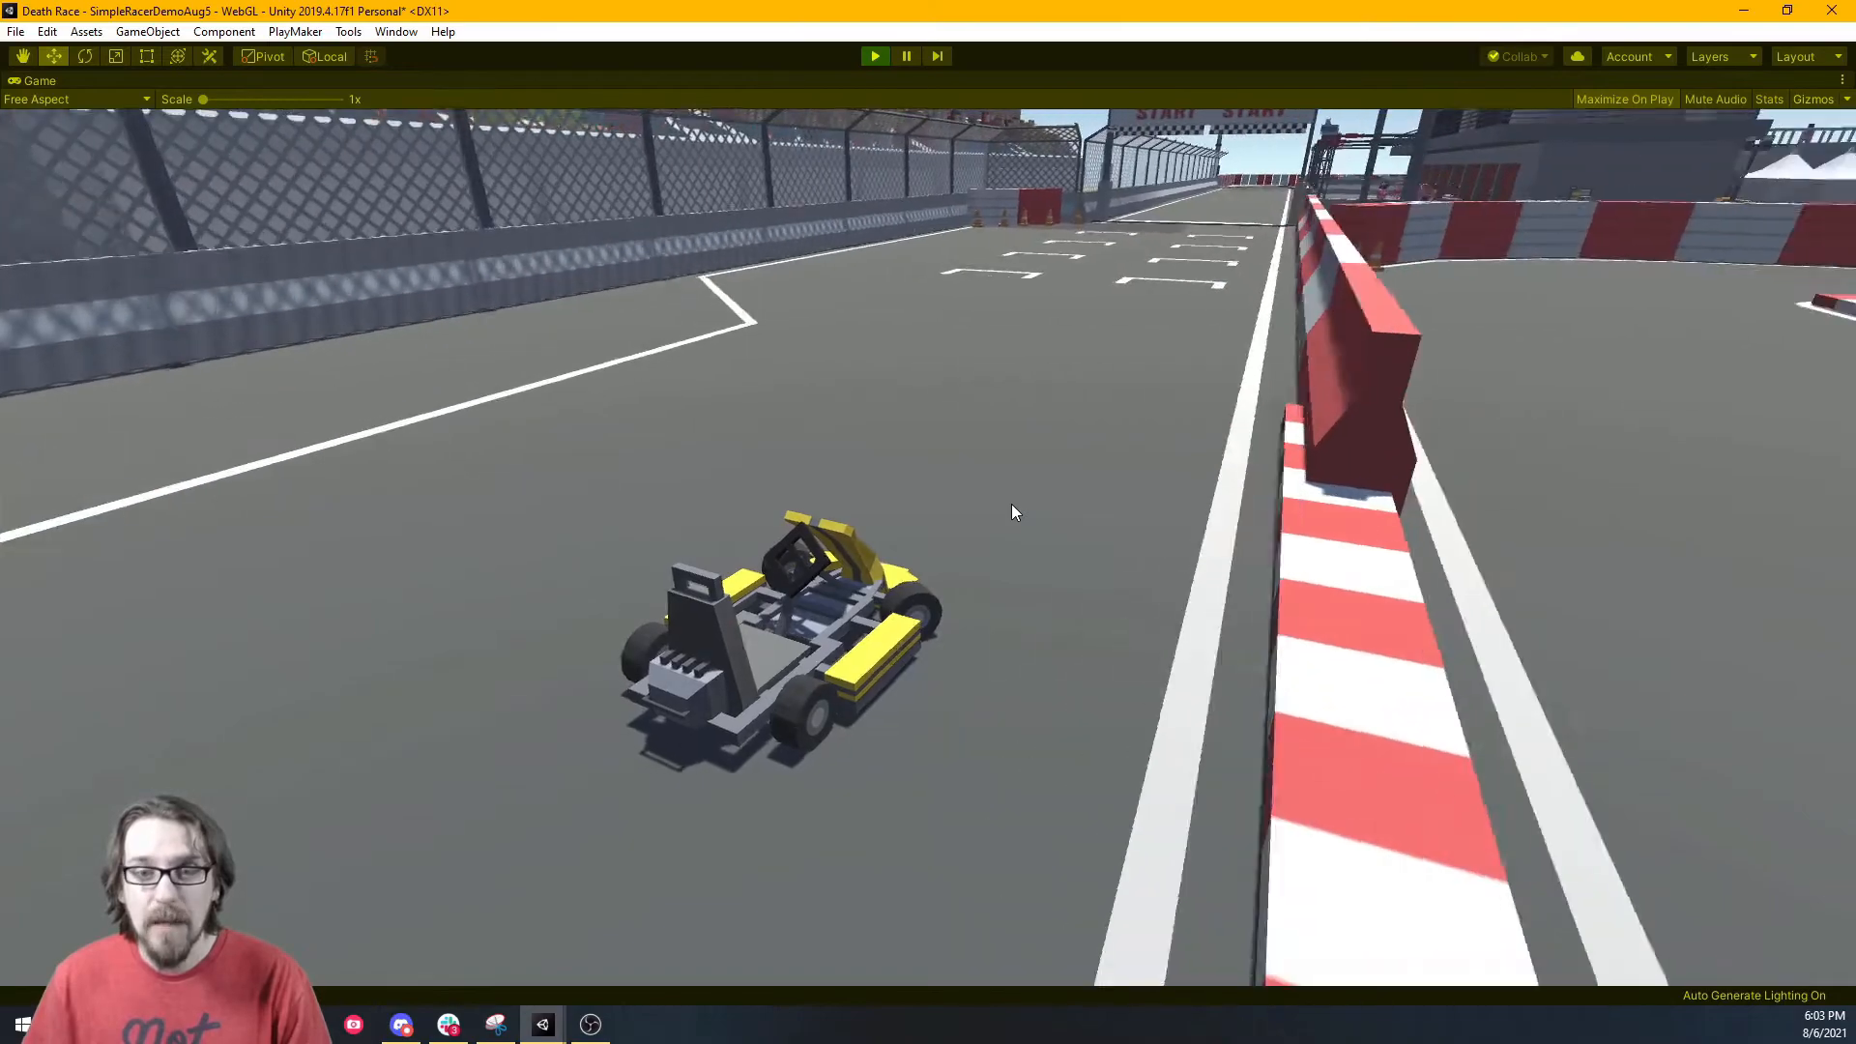
key("w")
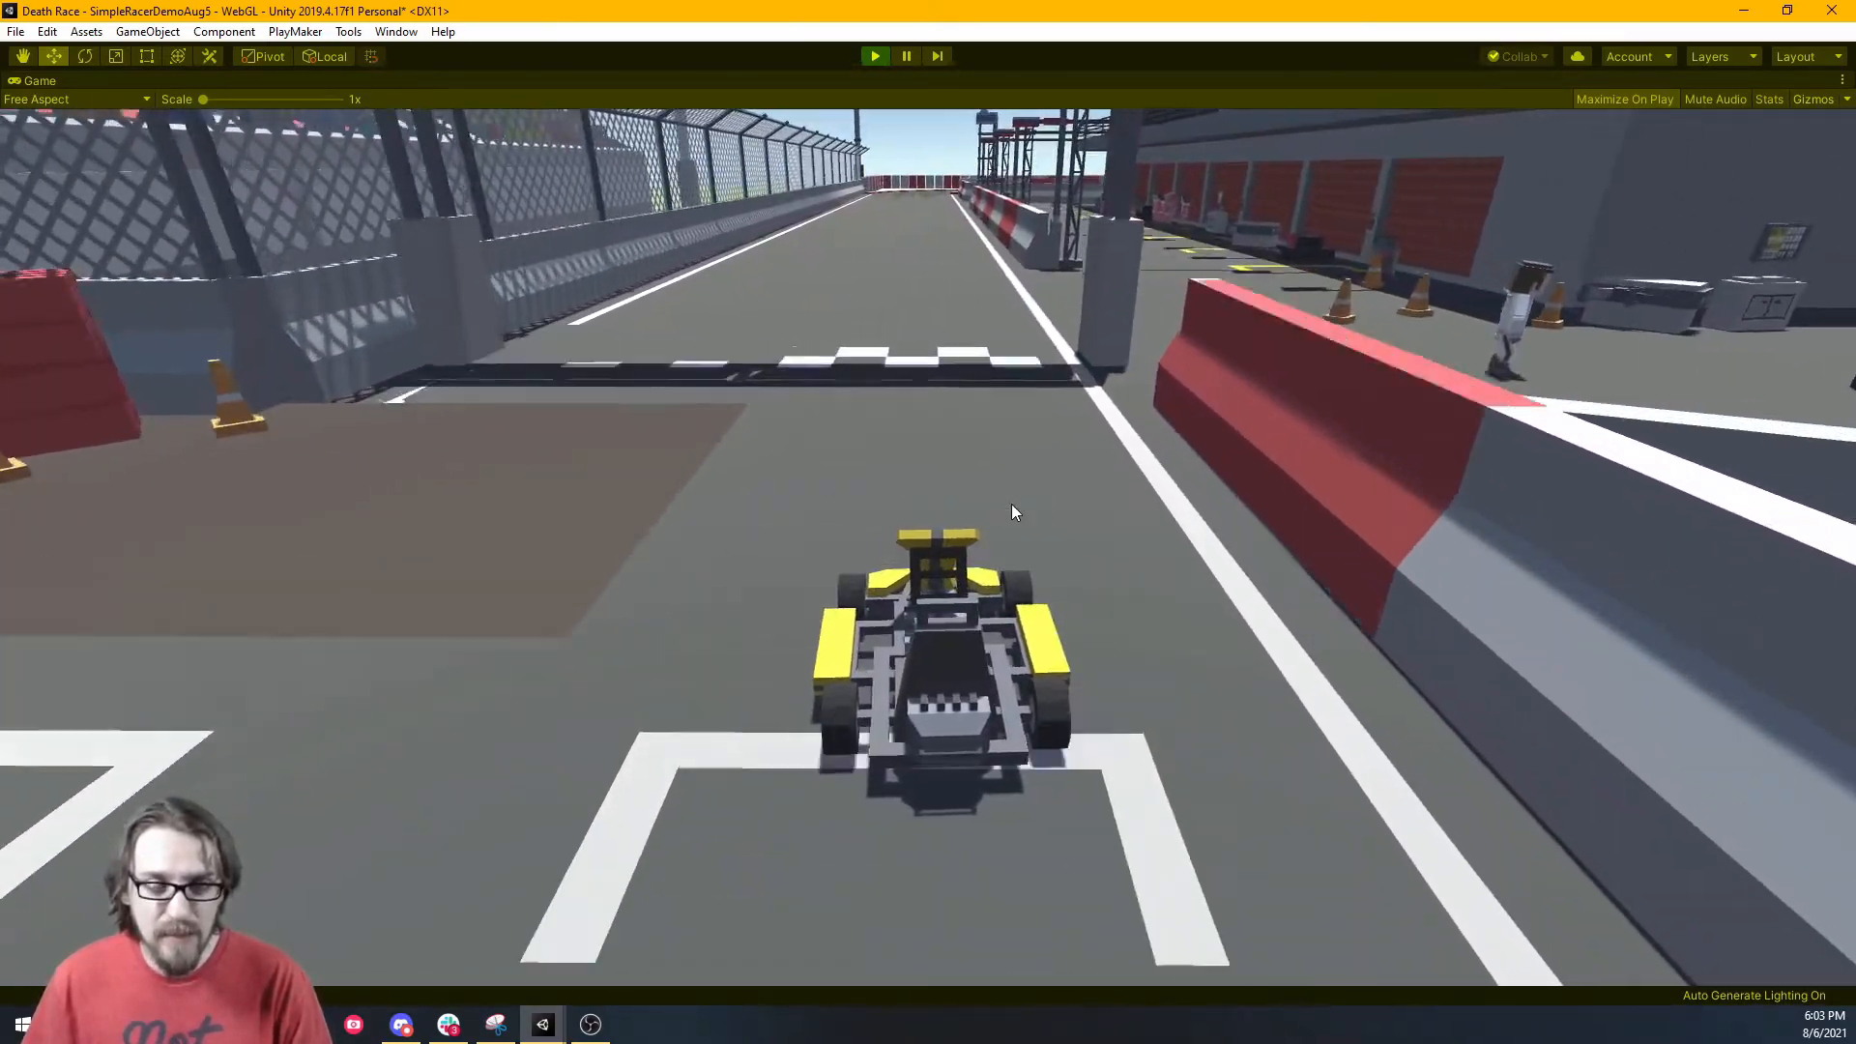
key("w")
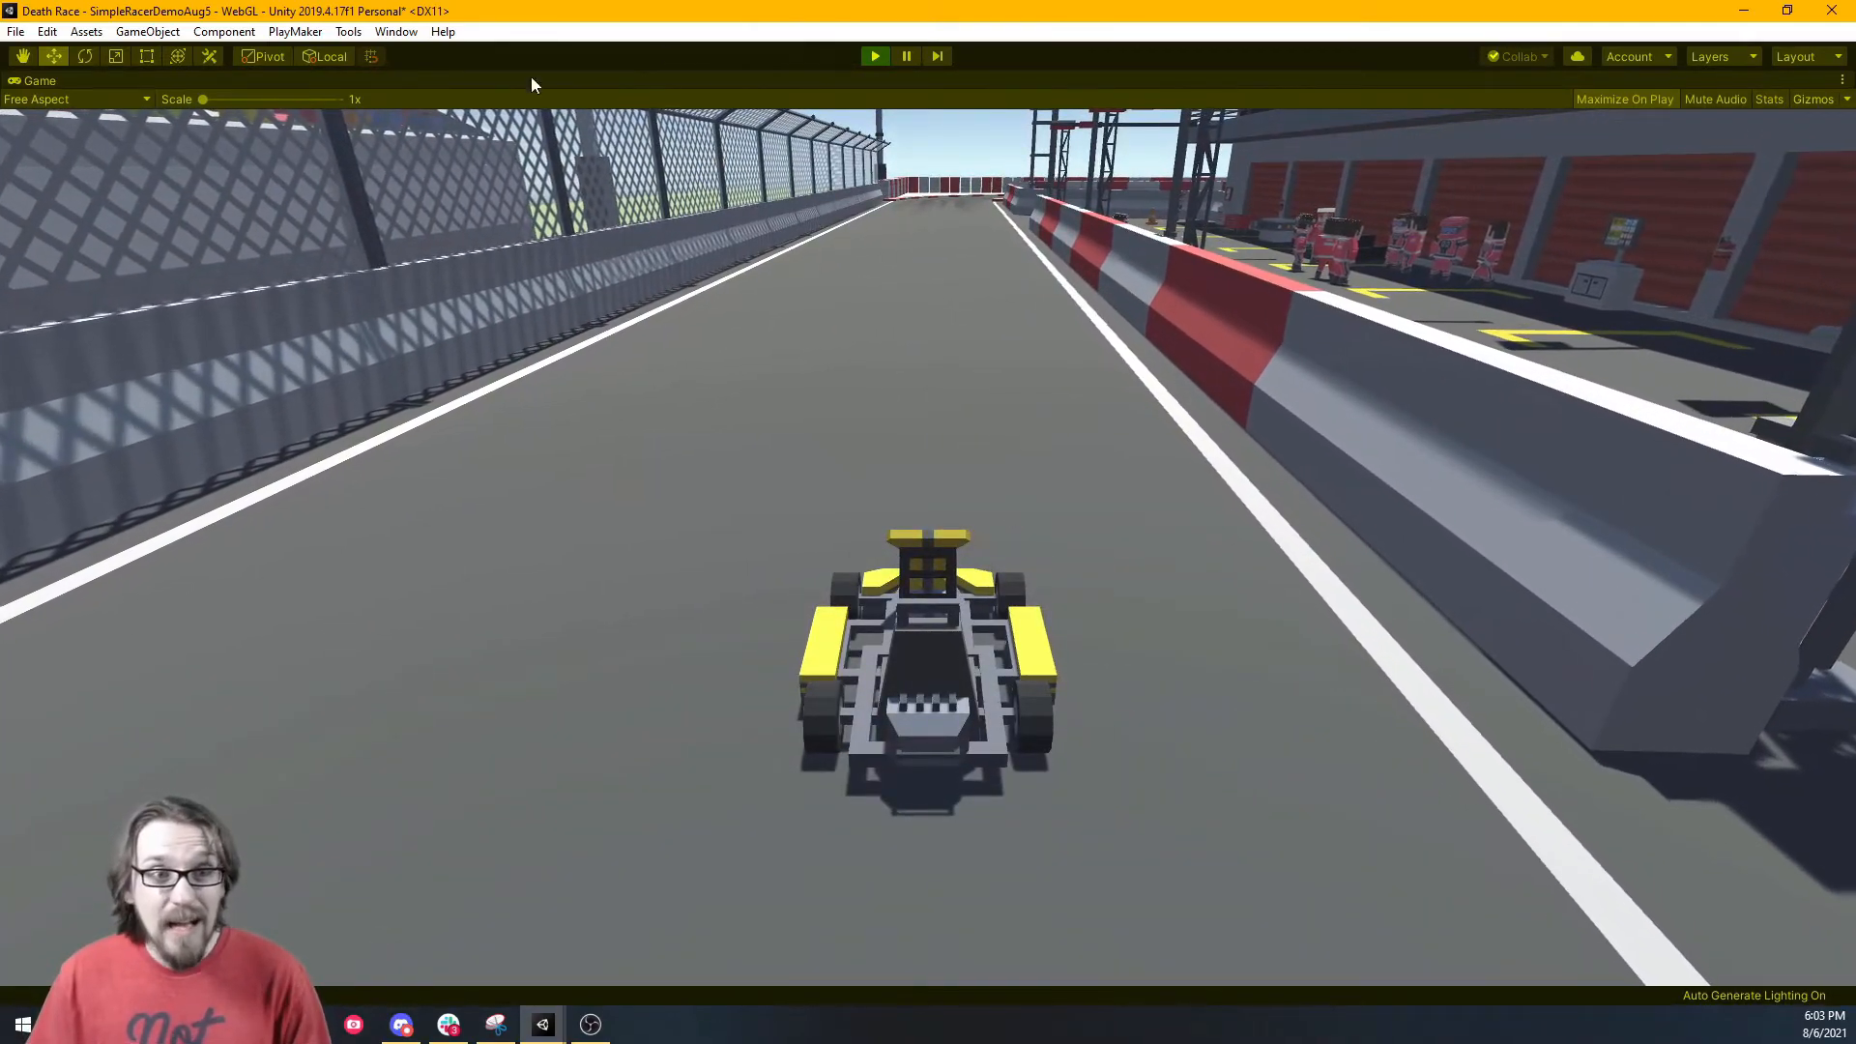
Stop play mode, fly the scene camera over the stadium, and select SR_Veh_Kart_LightBlue.
left_click(874, 56)
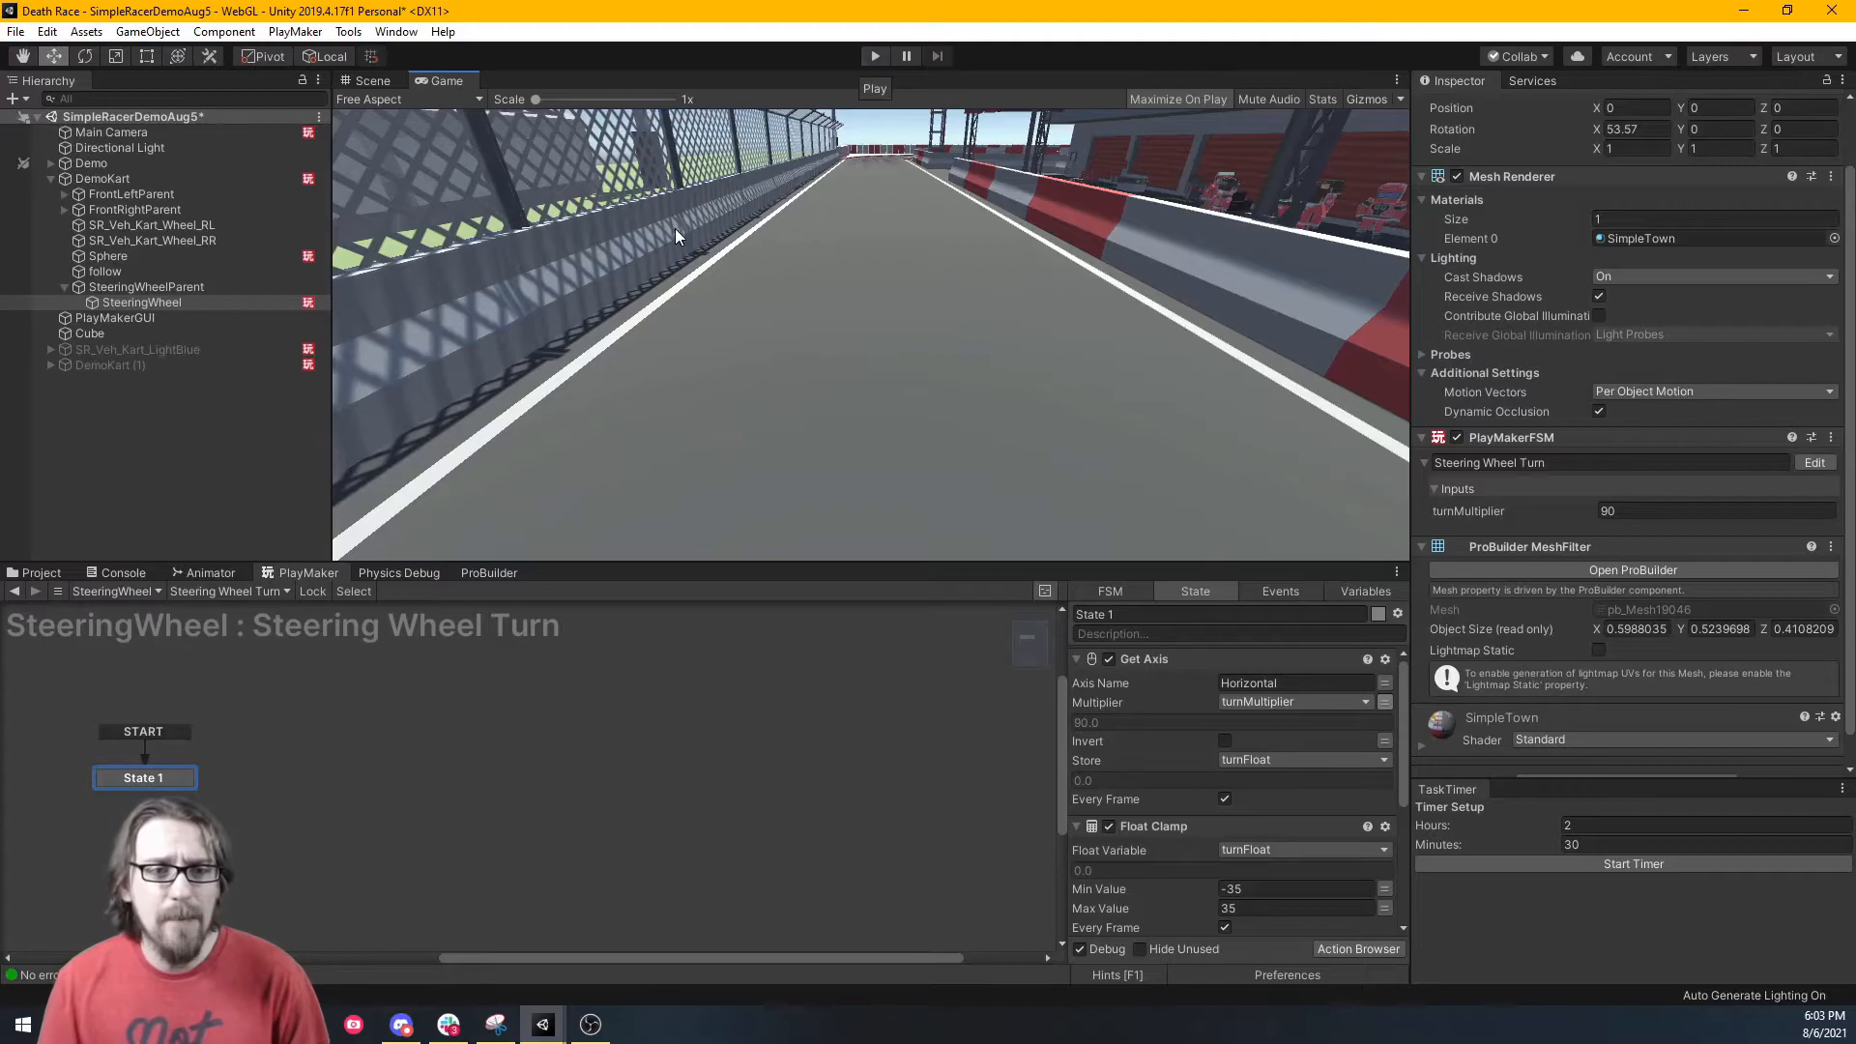
key("s")
right_click_drag(594, 217, 1383, 319)
right_click_drag(1575, 187, 1414, 337)
left_click(114, 179)
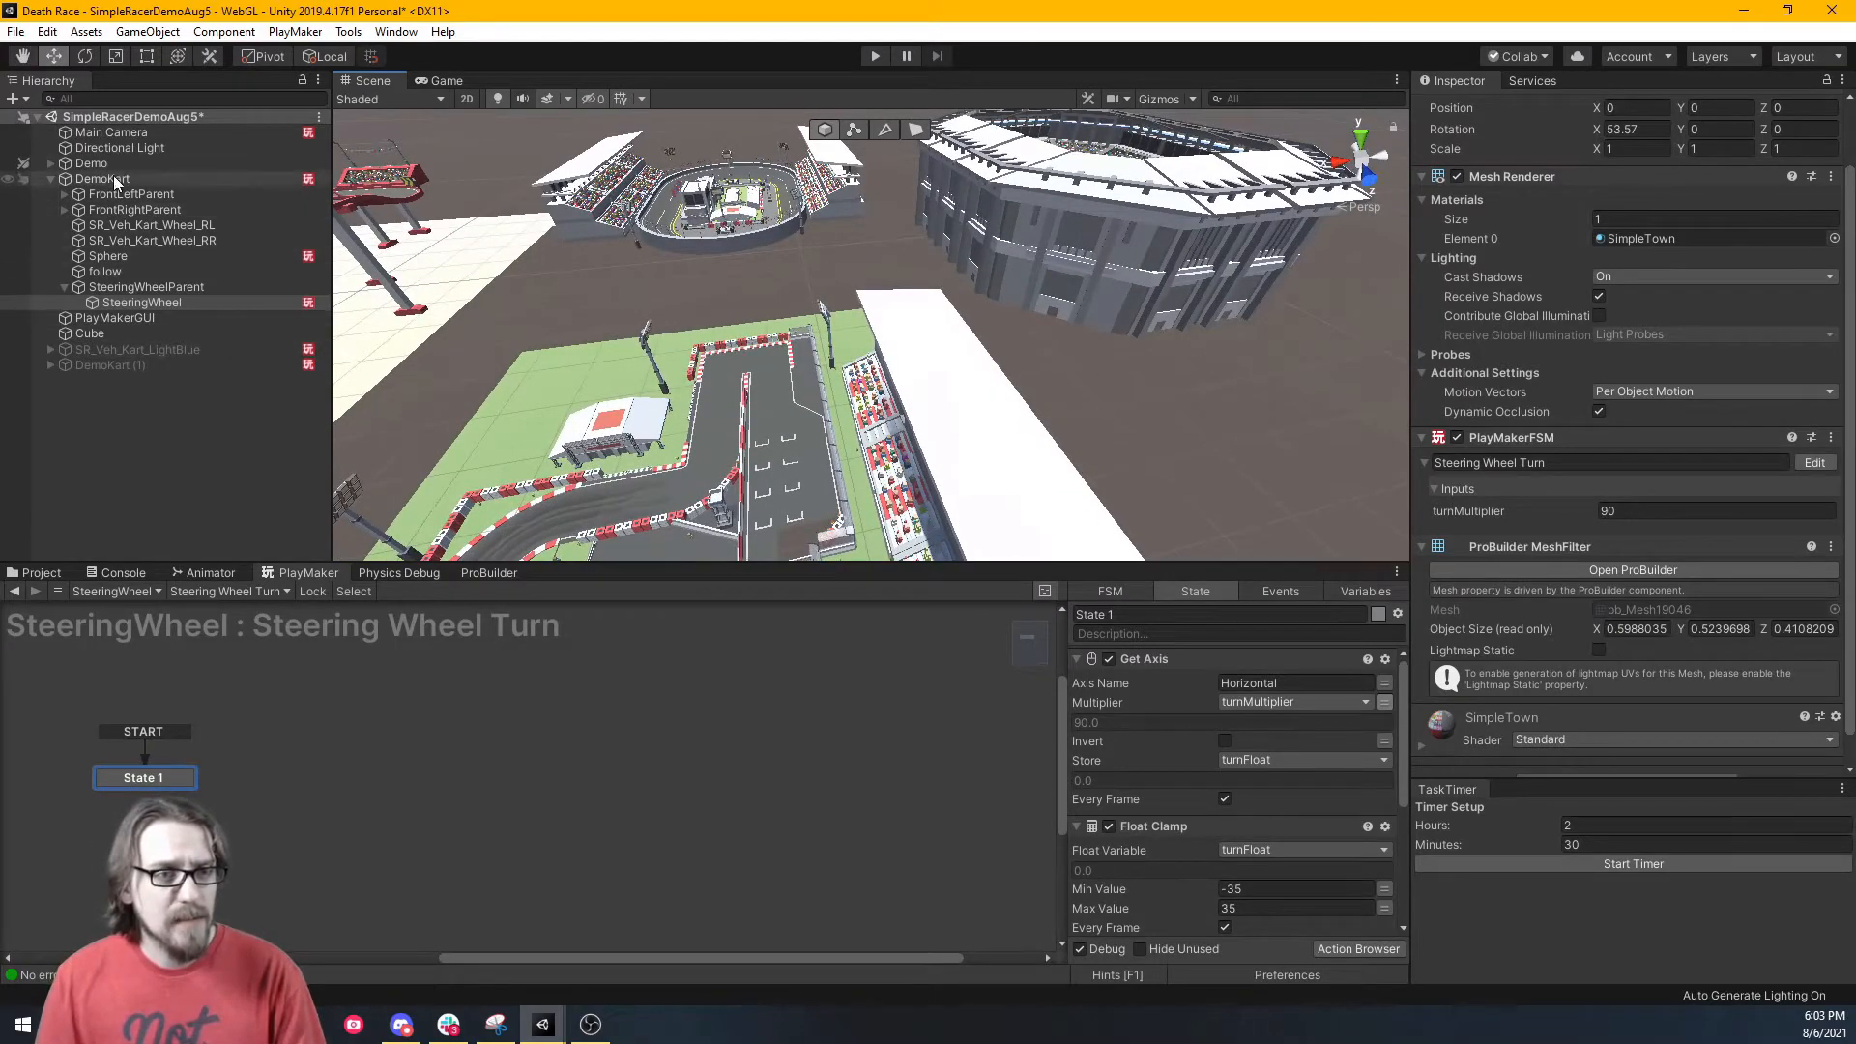
right_click_drag(703, 276, 853, 401)
key("w")
left_click(127, 365)
left_click(127, 349)
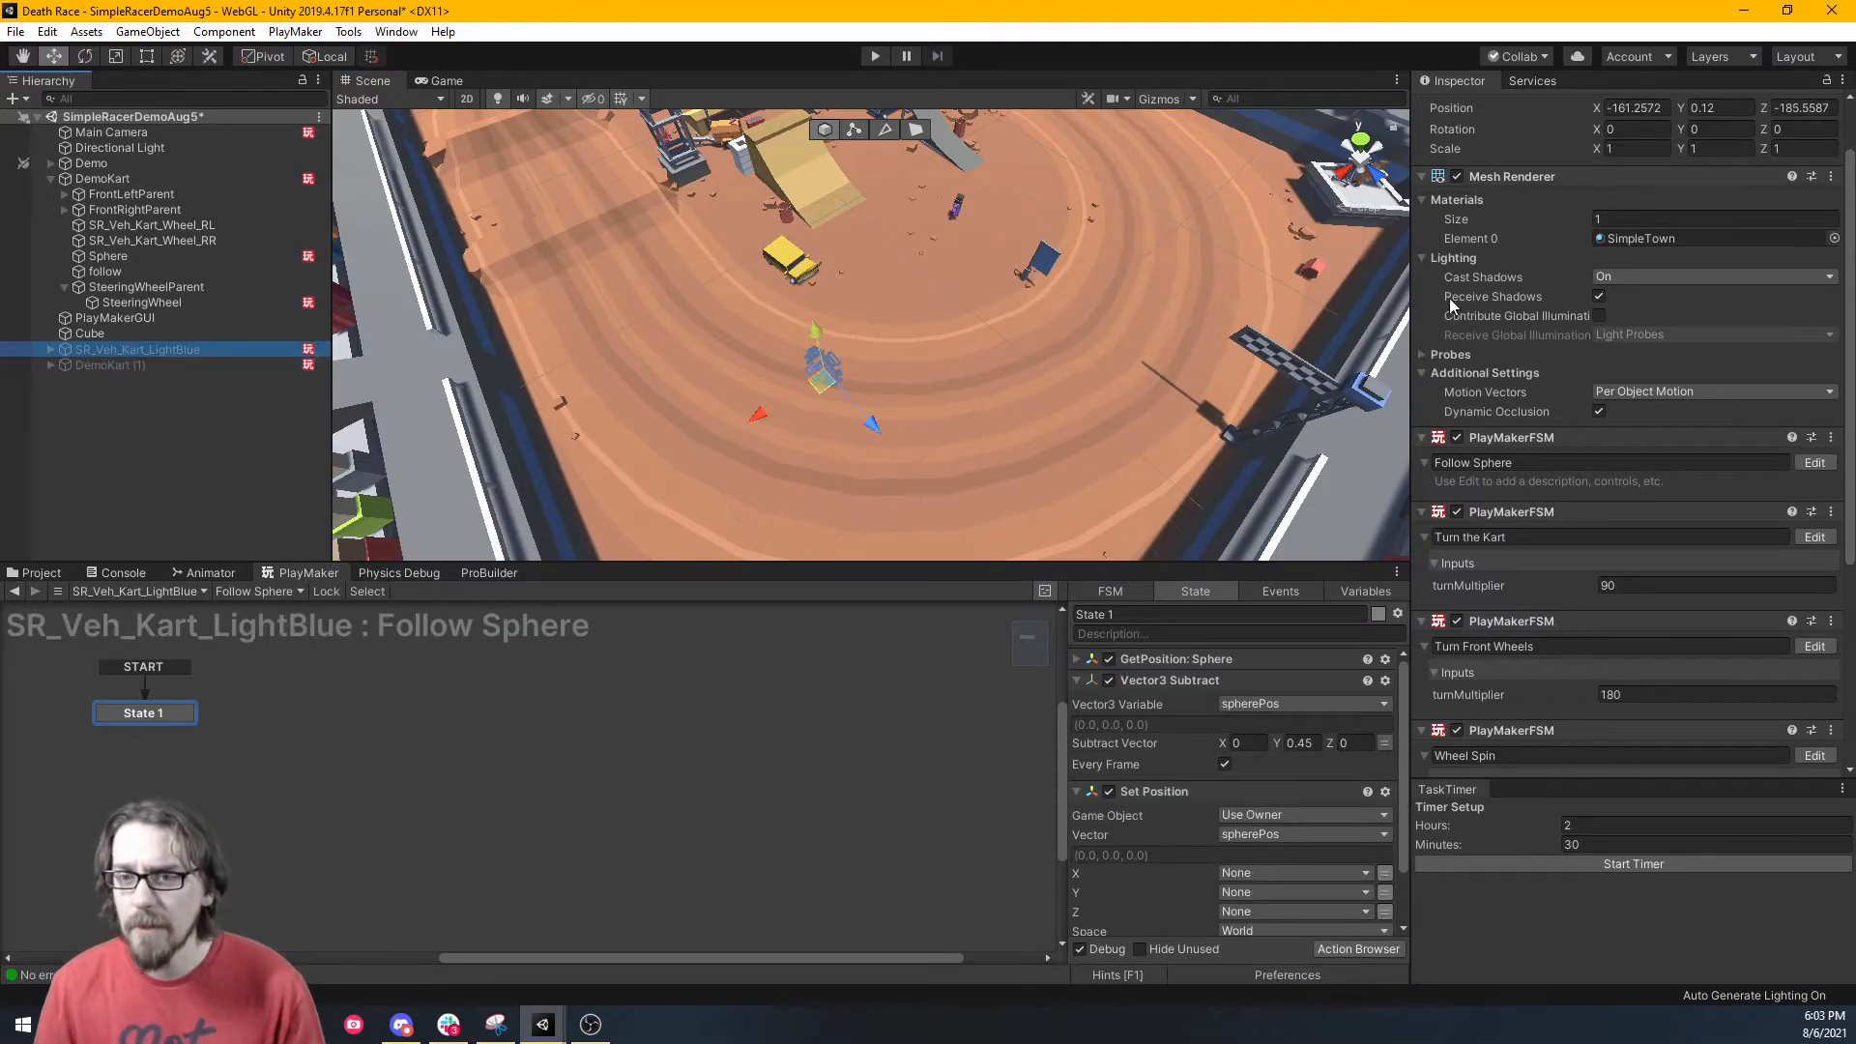
Frame the light-blue kart in the scene and deactivate the old DemoKart.
scroll(1469, 293, "up", 3)
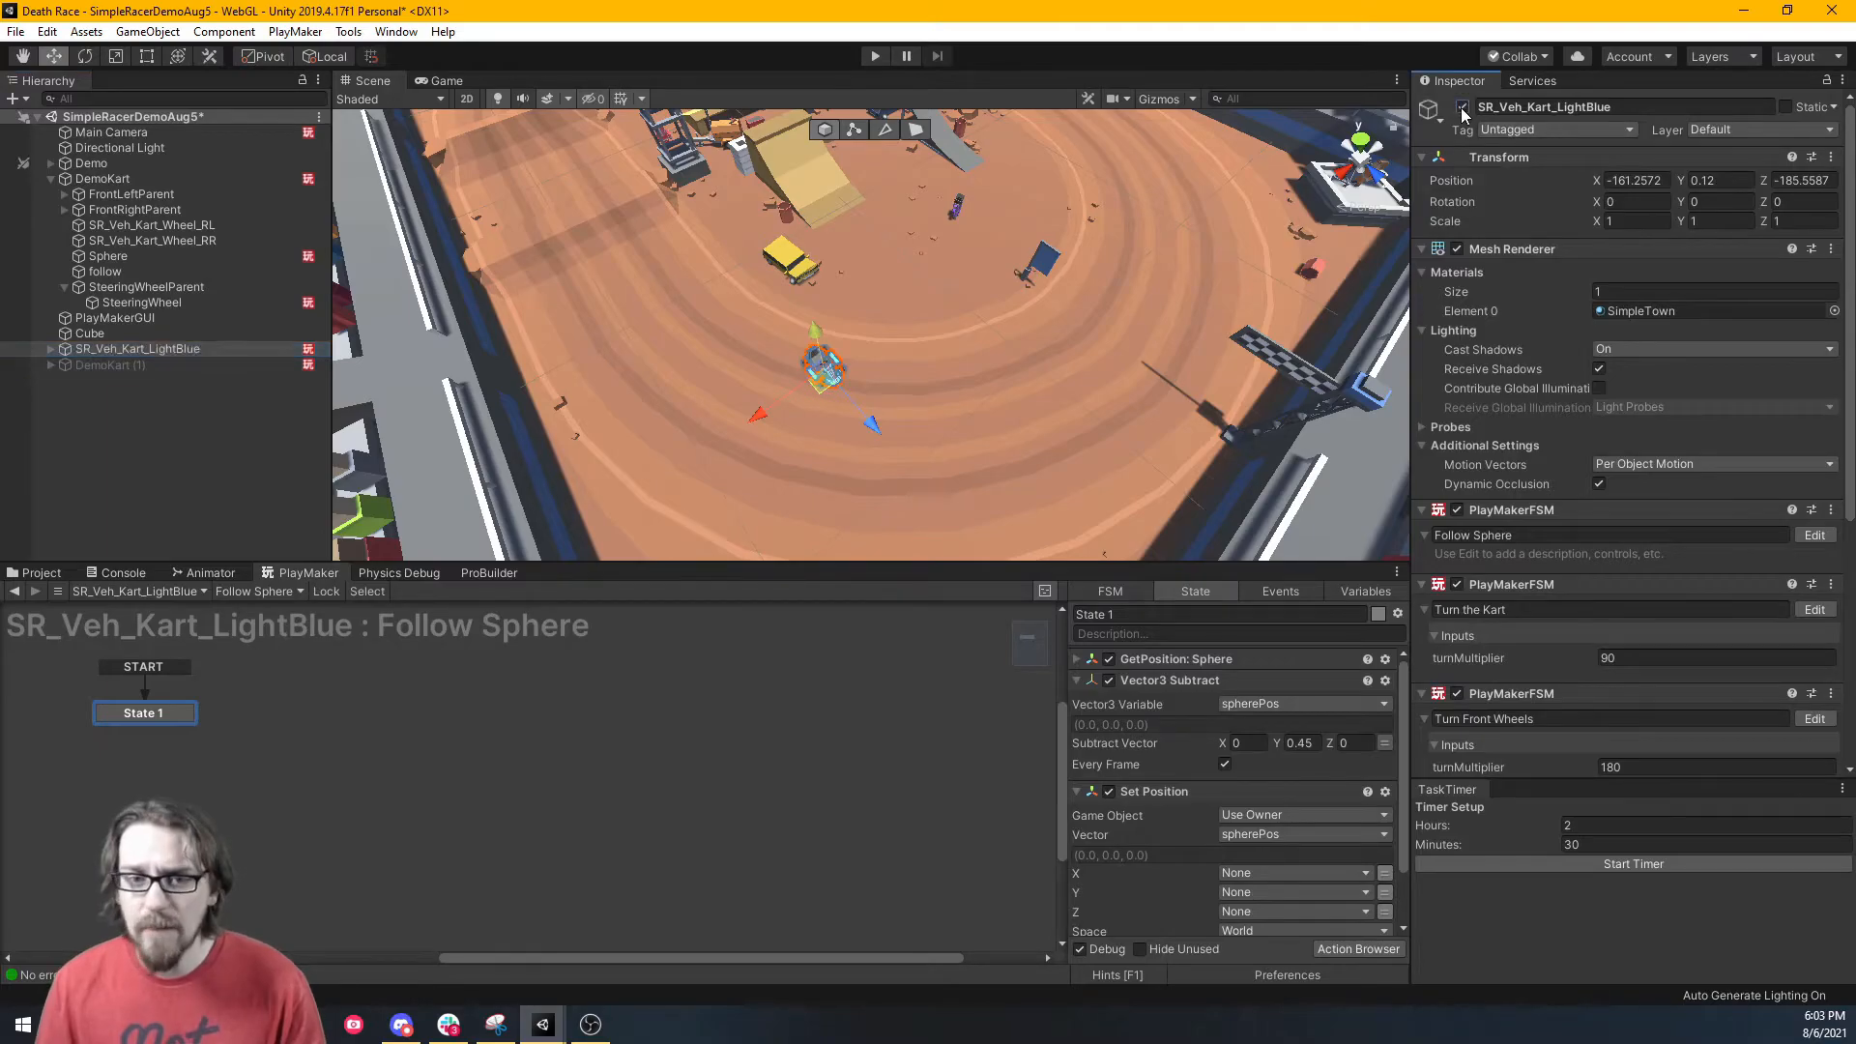
right_click_drag(843, 423, 1150, 243)
key("f")
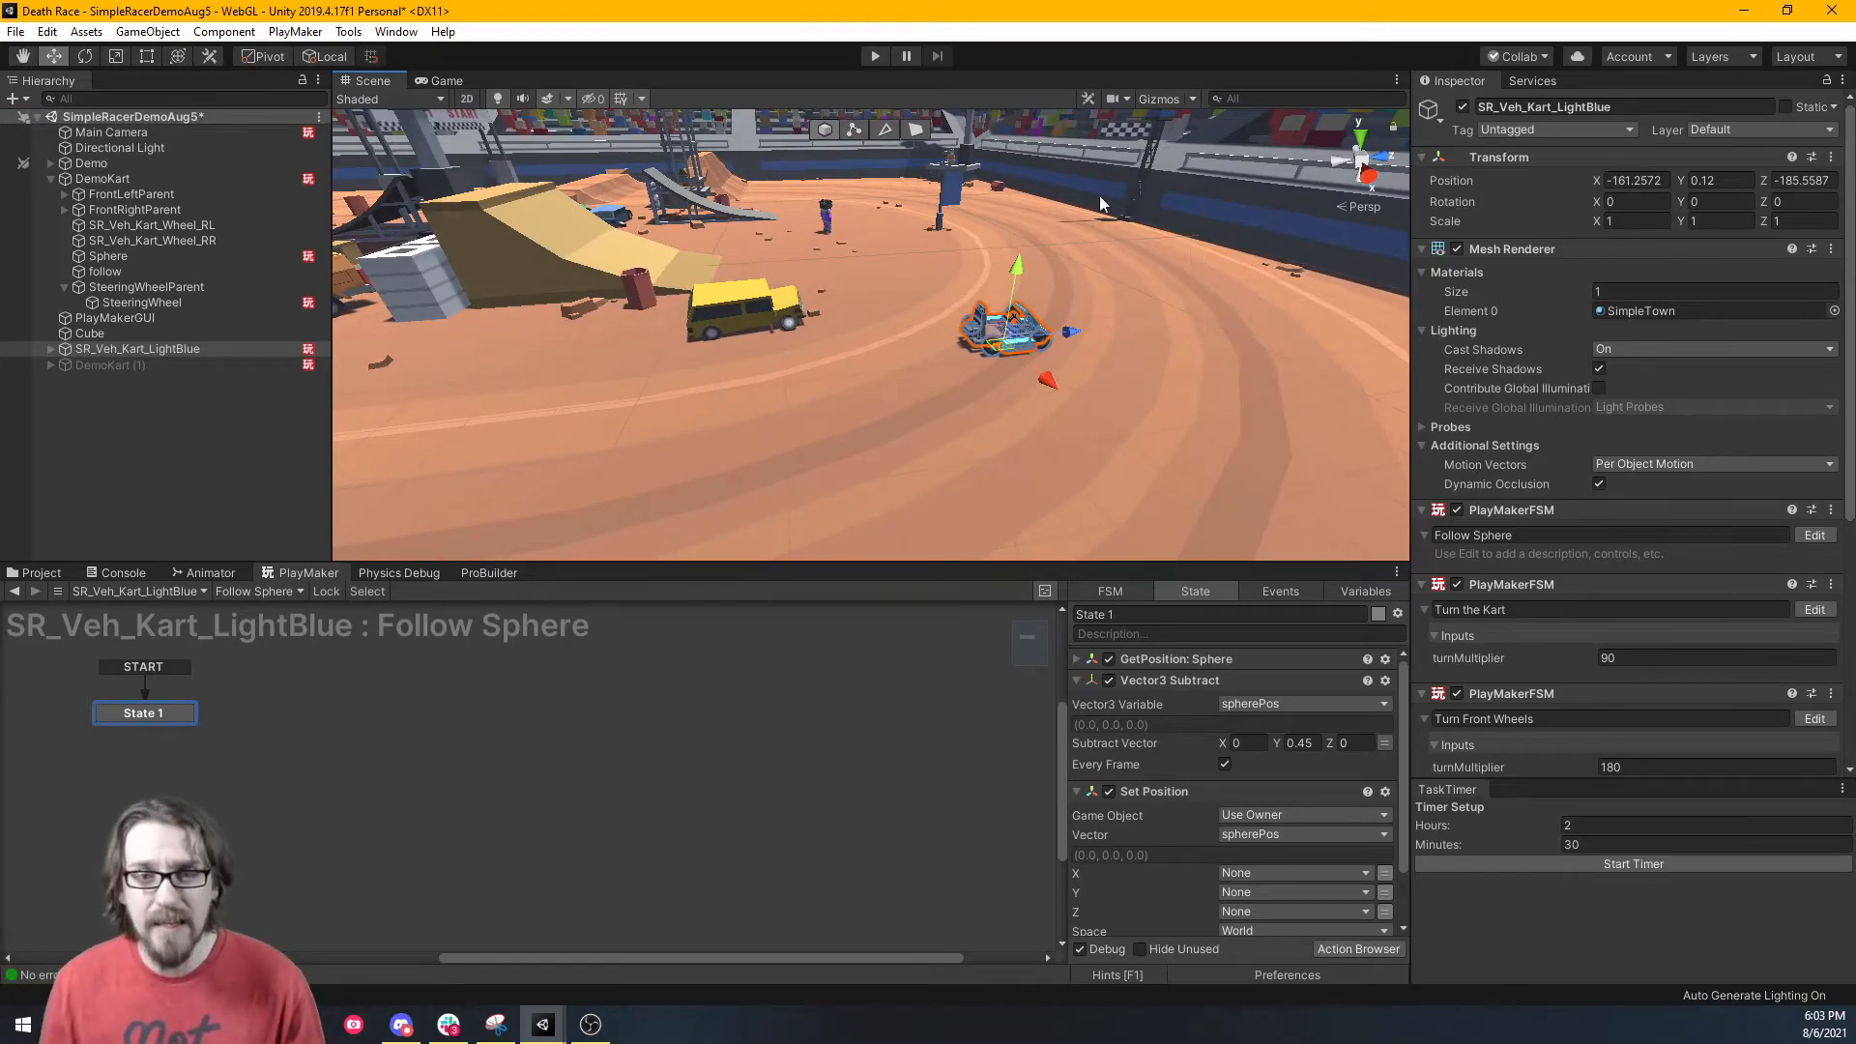
right_click_drag(879, 362, 656, 344)
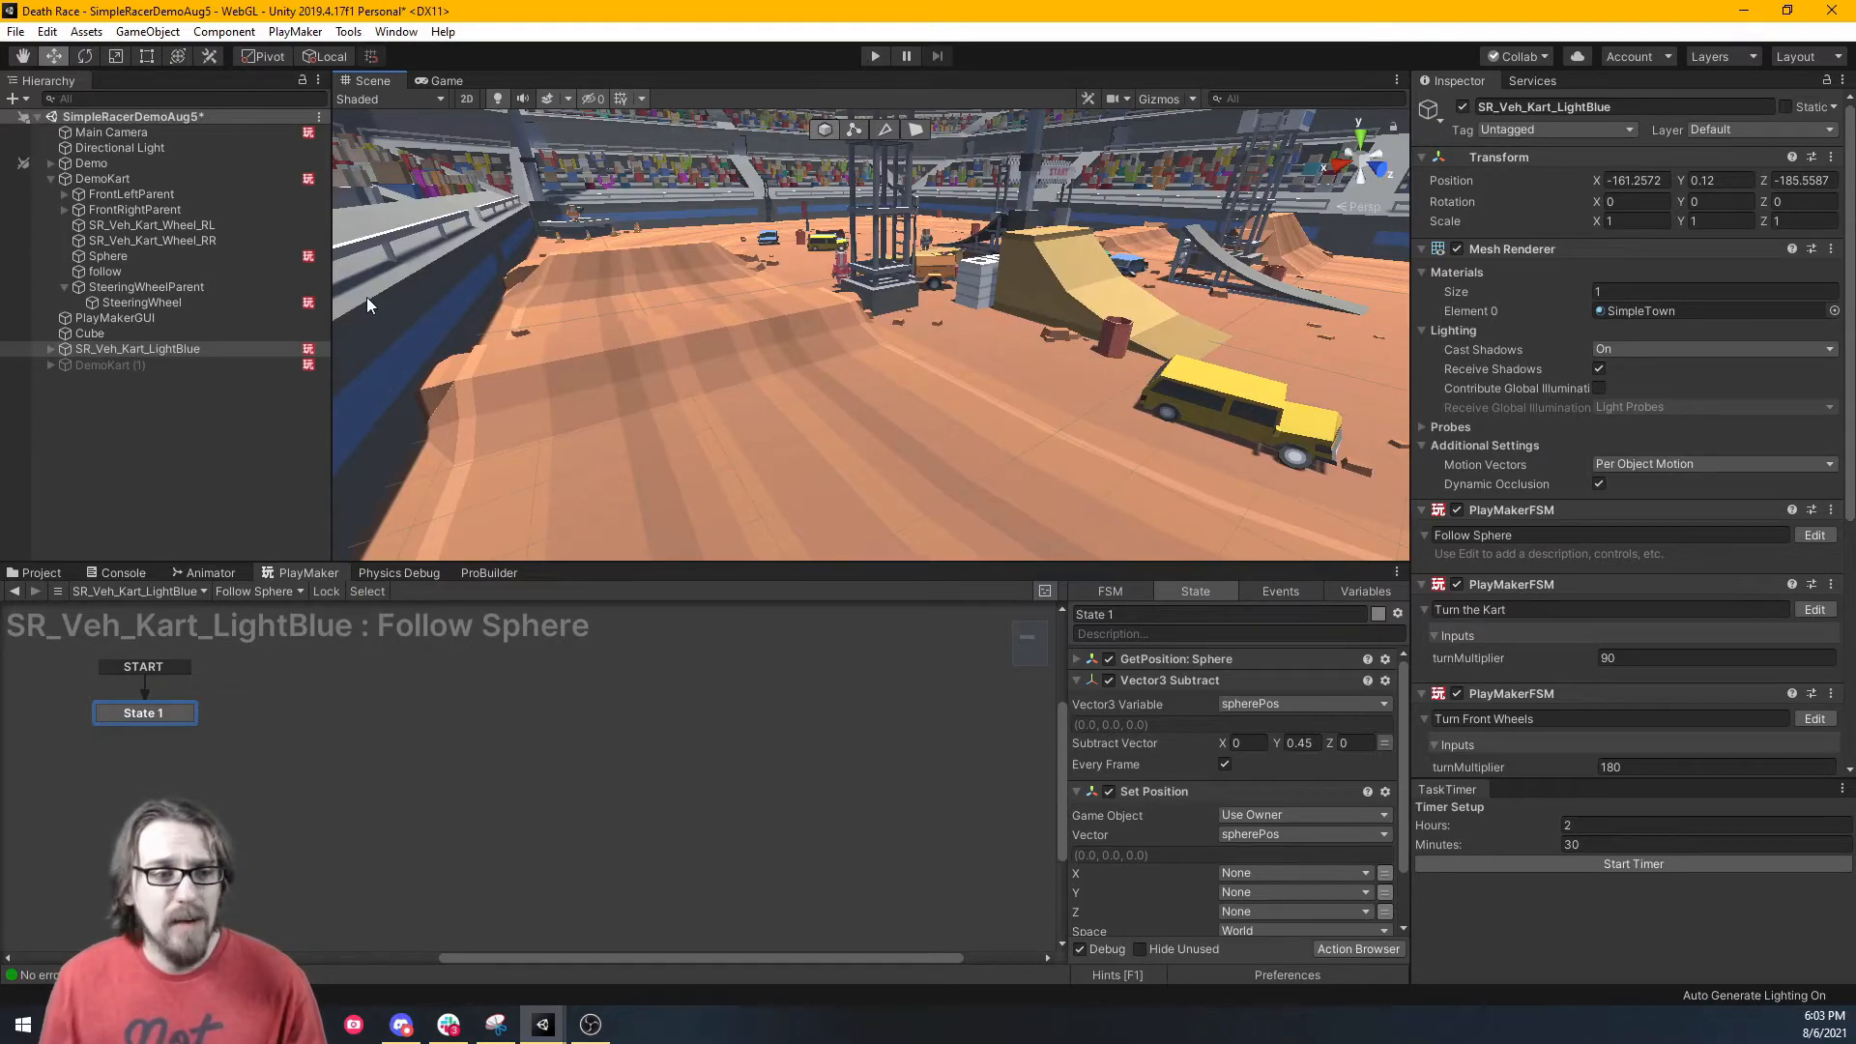
left_click(120, 180)
left_click(1463, 109)
Set the Main Camera's Smooth Follow Target Object to the light-blue kart's followPoint.
left_click(101, 134)
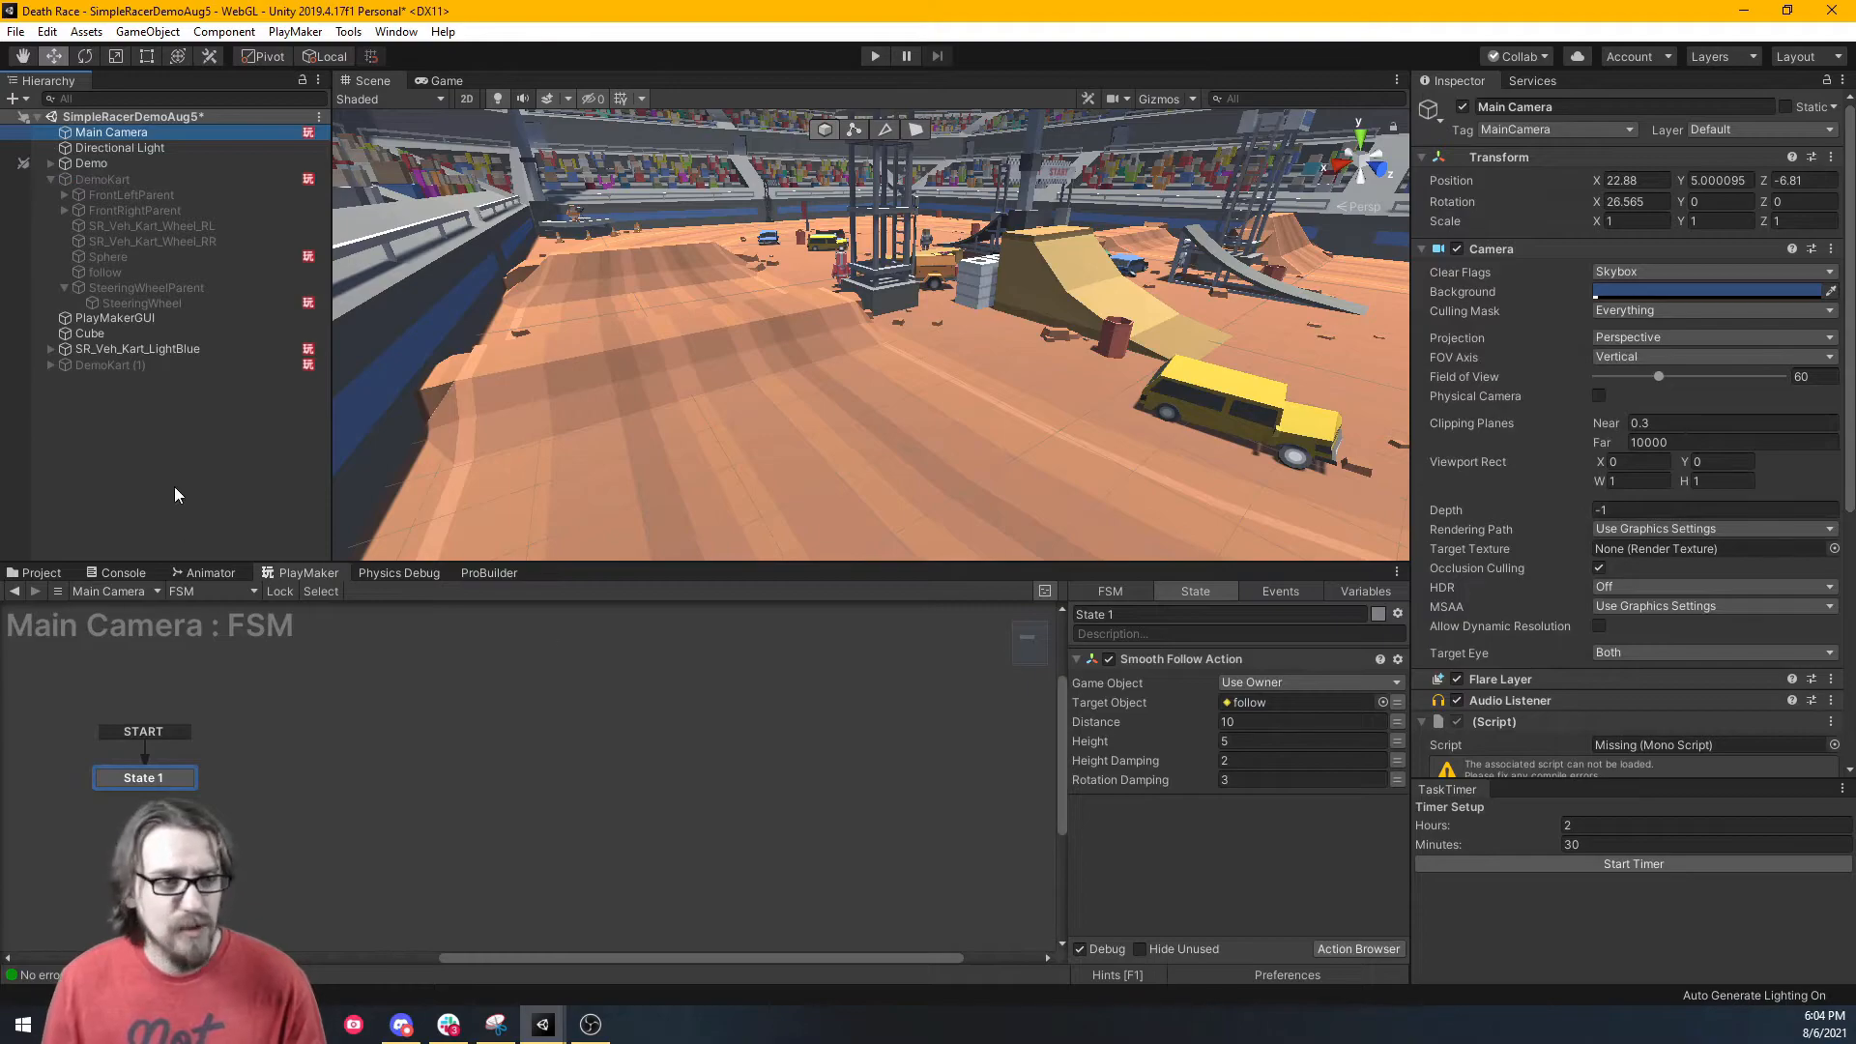
left_click(50, 347)
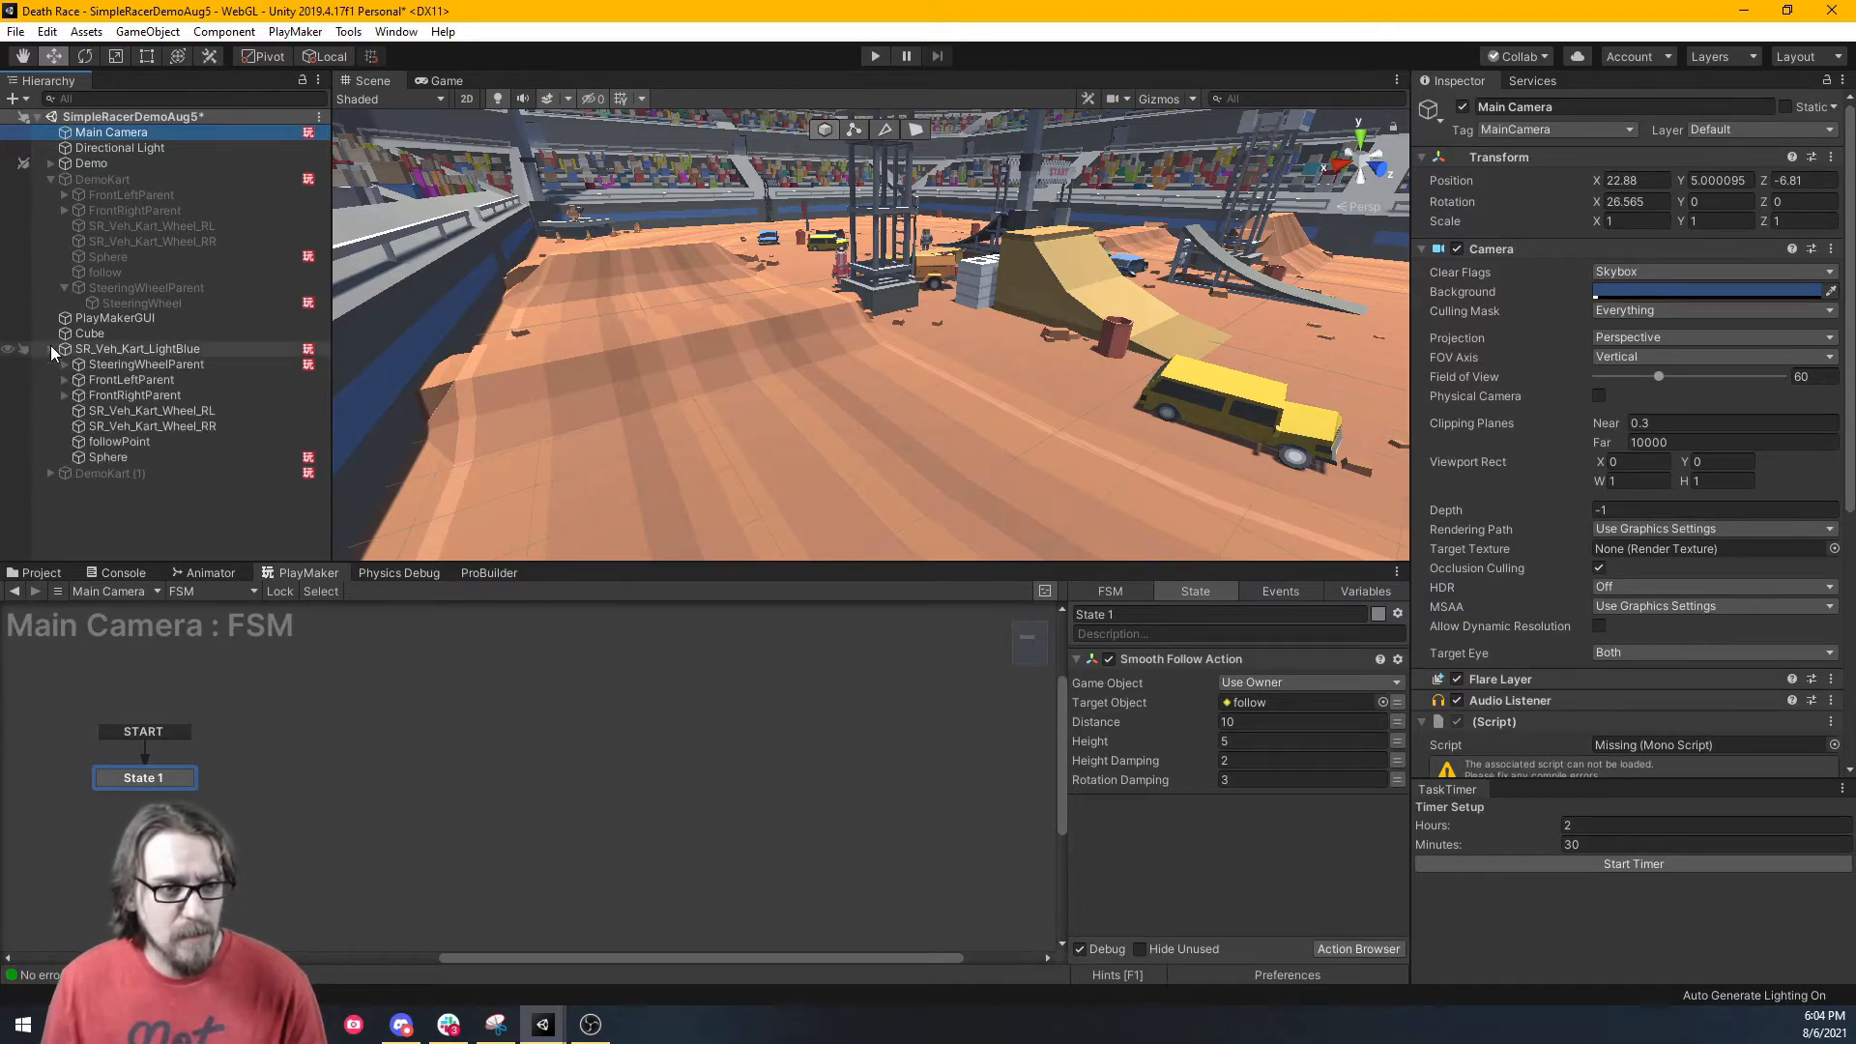
left_click_drag(151, 447, 1240, 705)
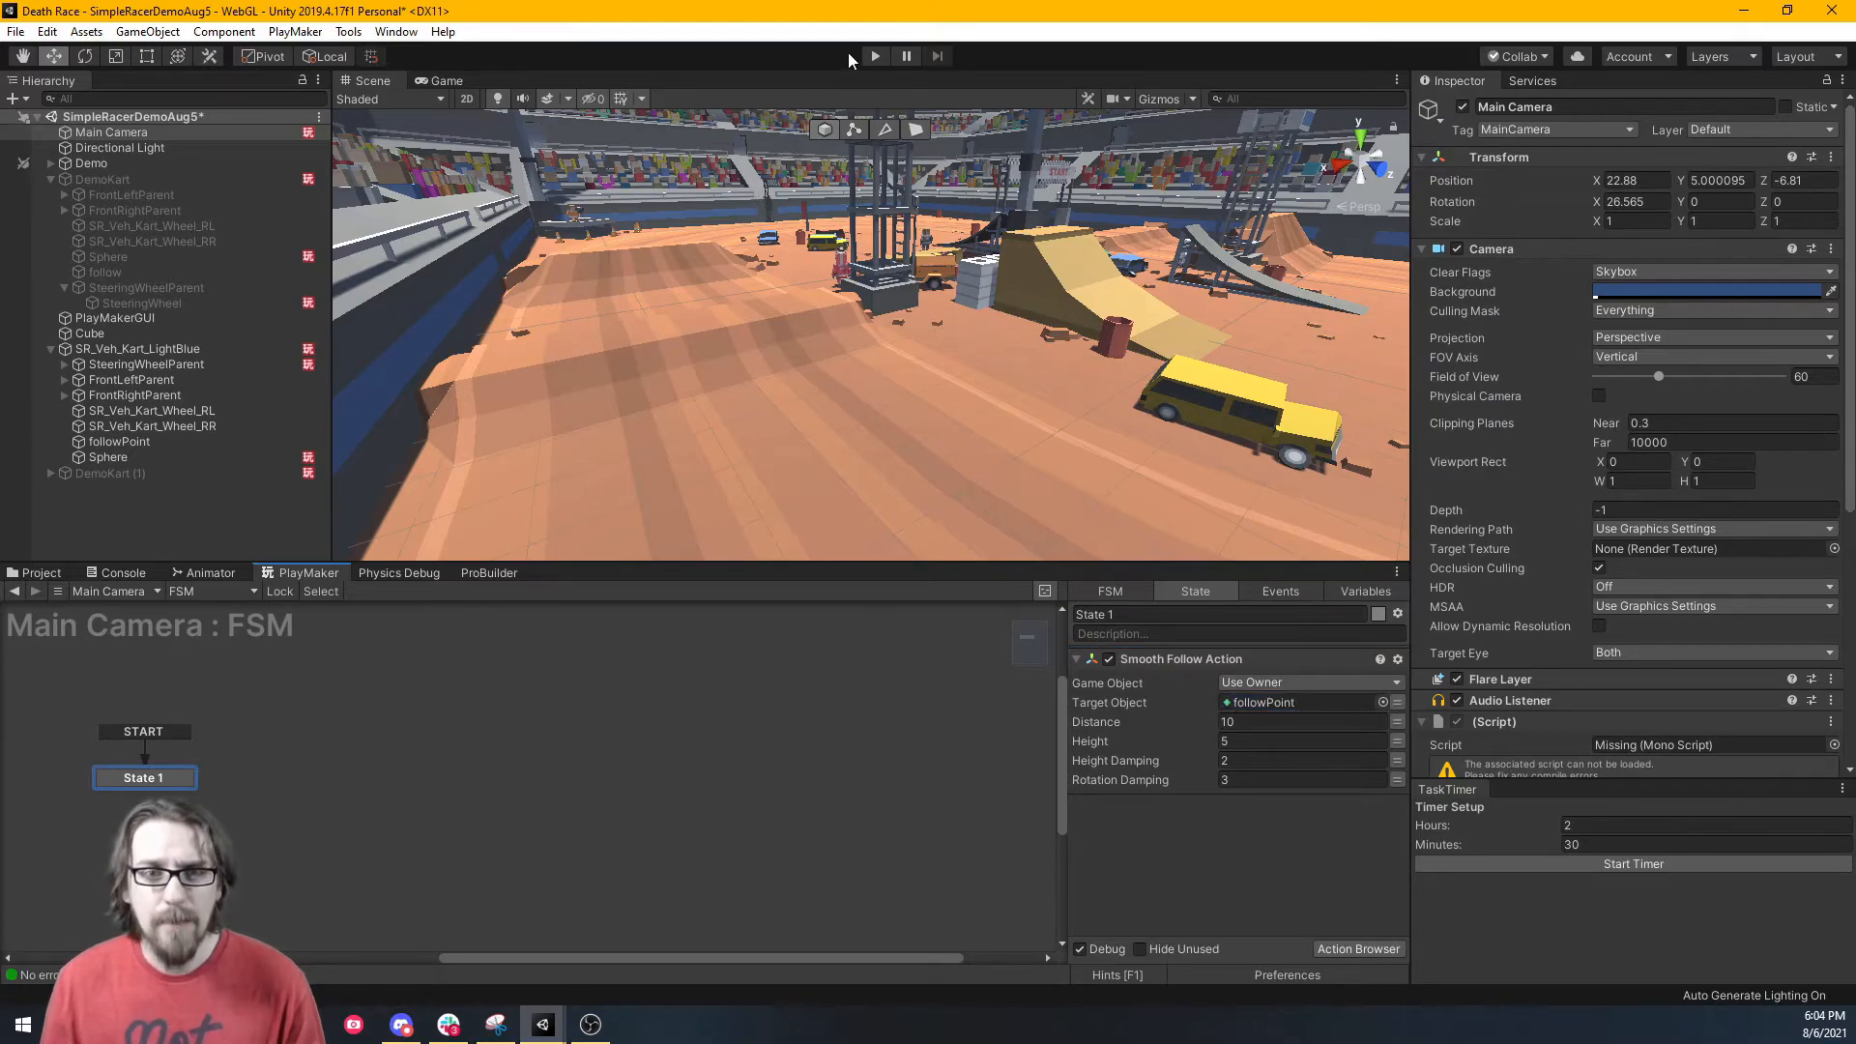
Start play mode and drive the light-blue kart up the ramp and under the START gate.
left_click(874, 57)
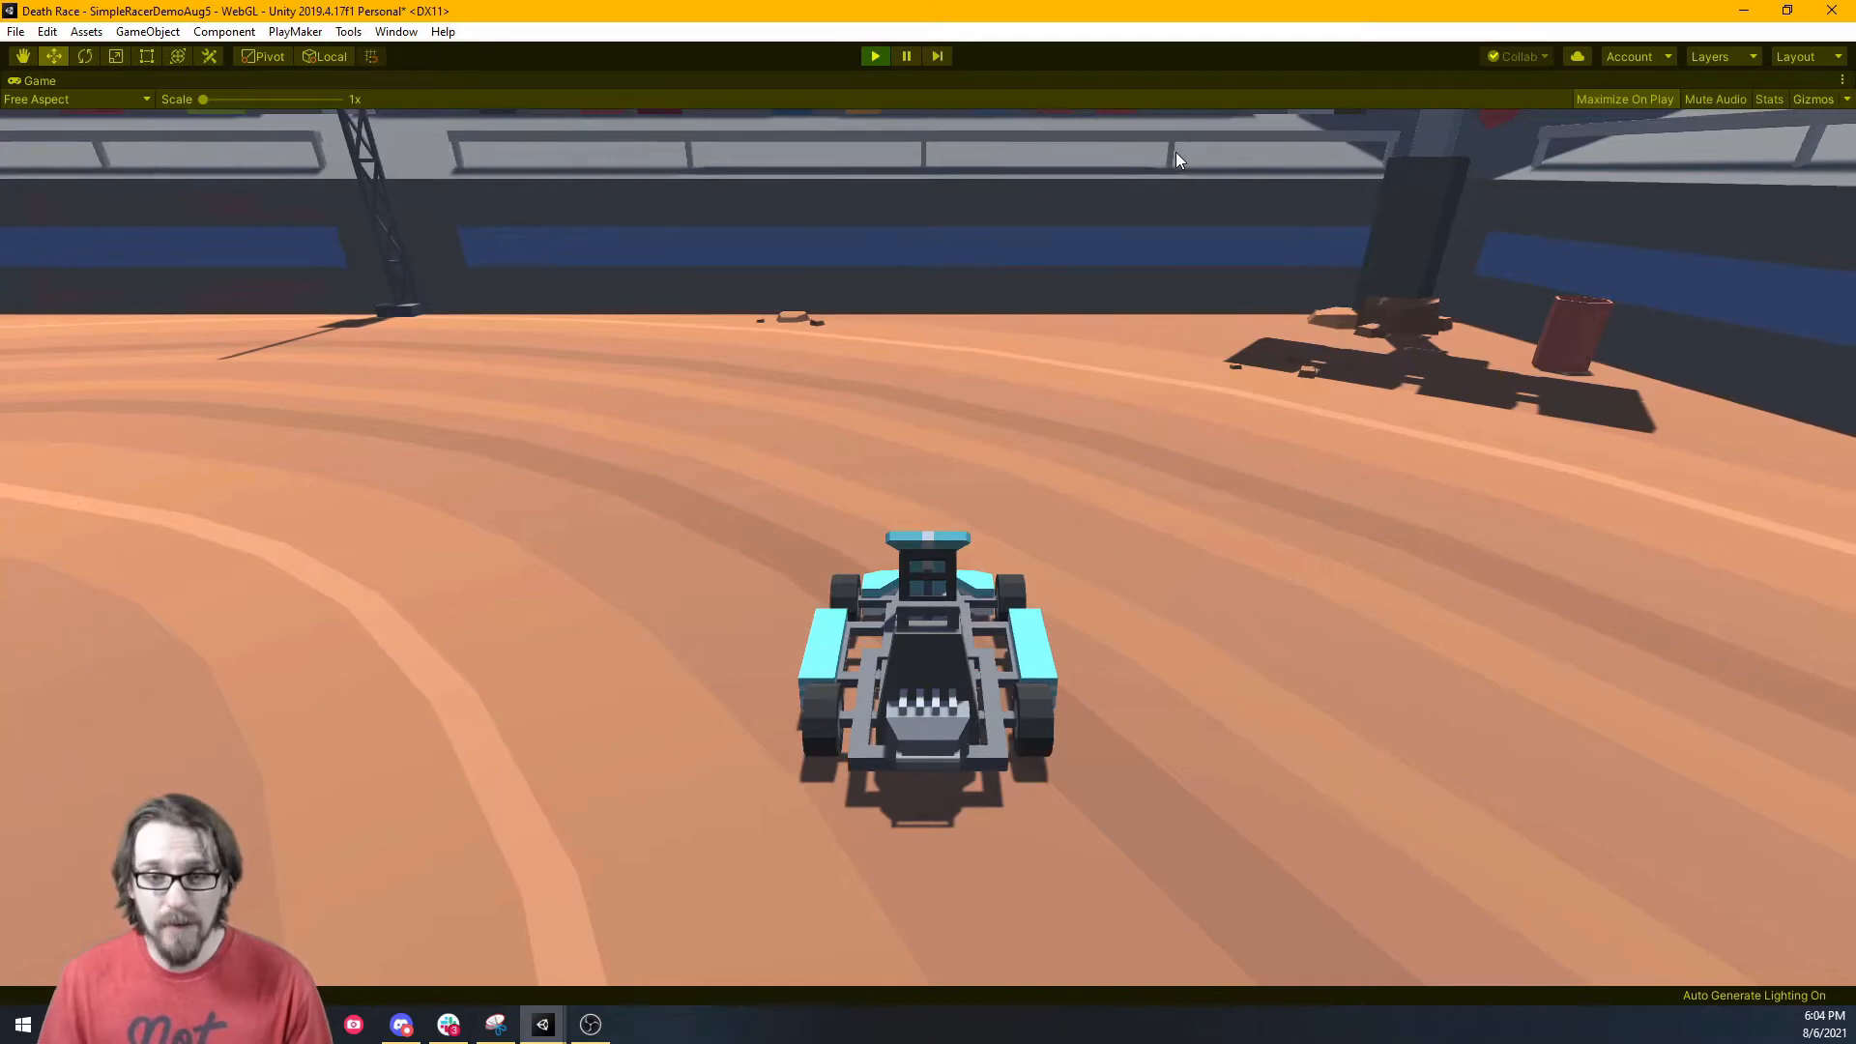
key("w")
key("a")
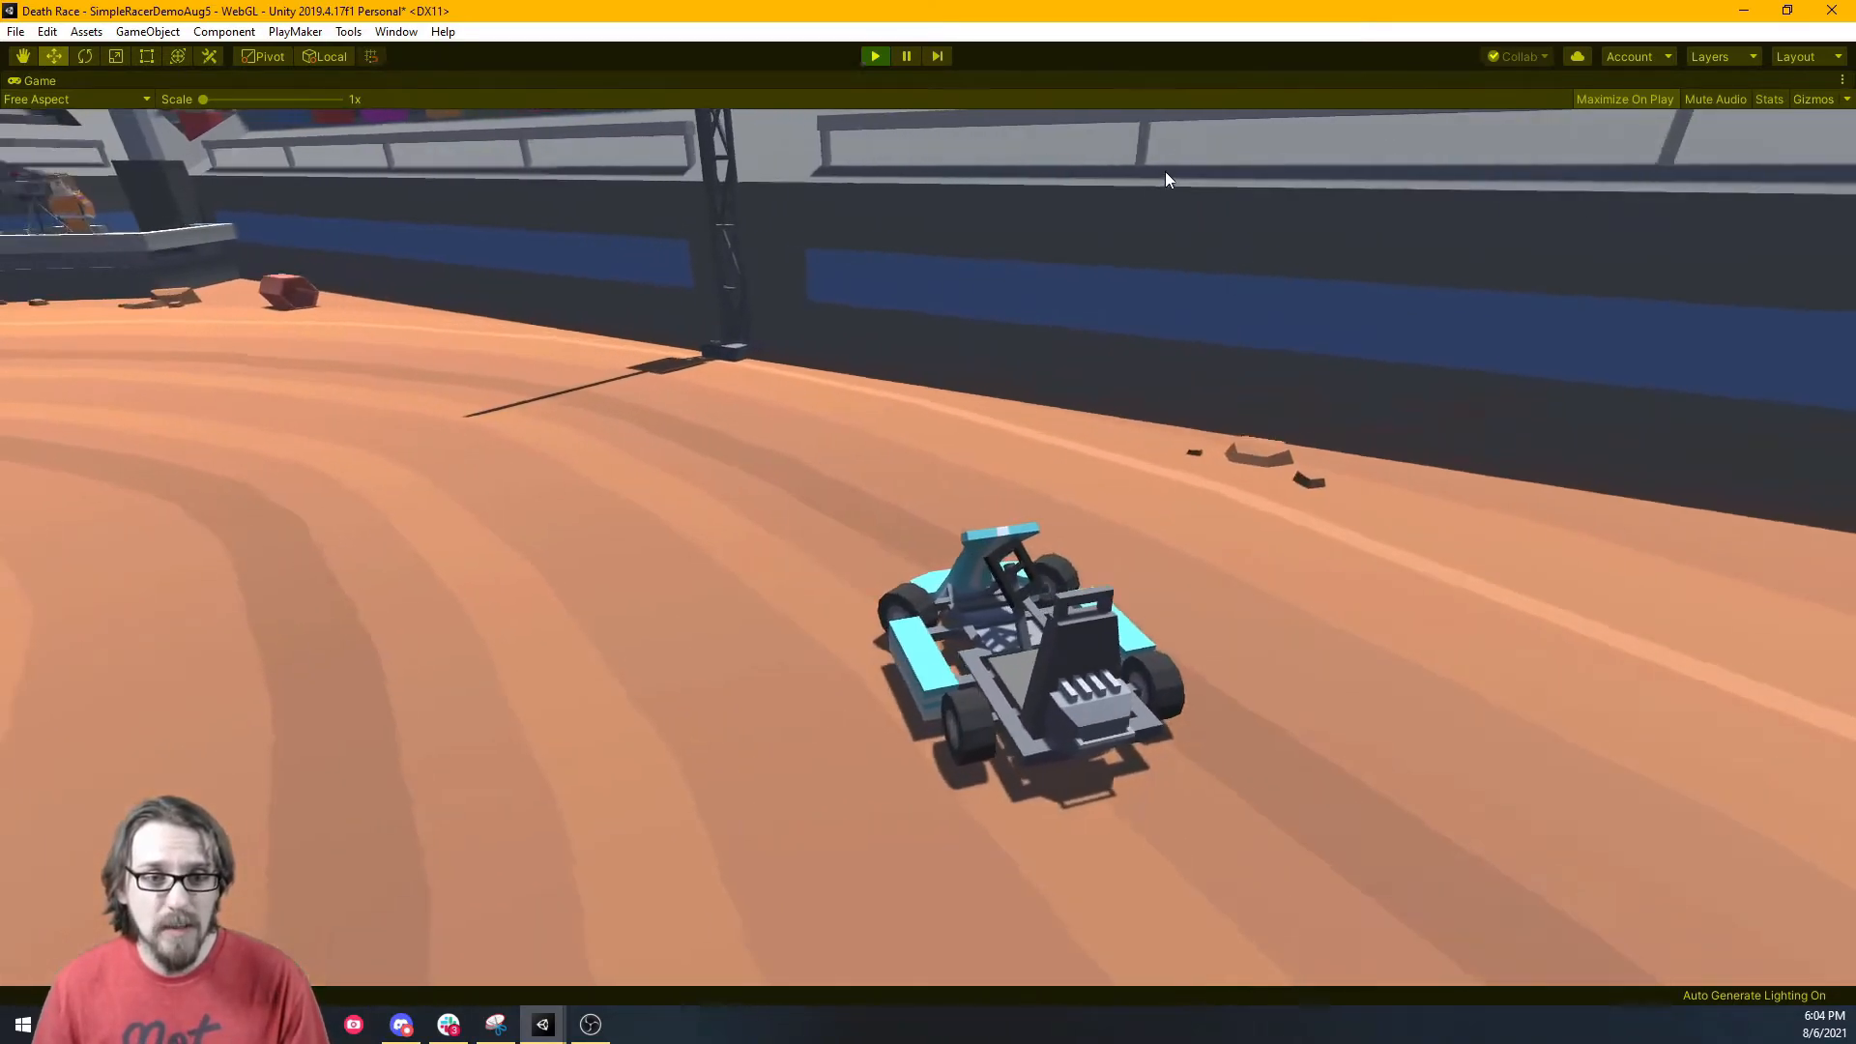
key("w")
key("a")
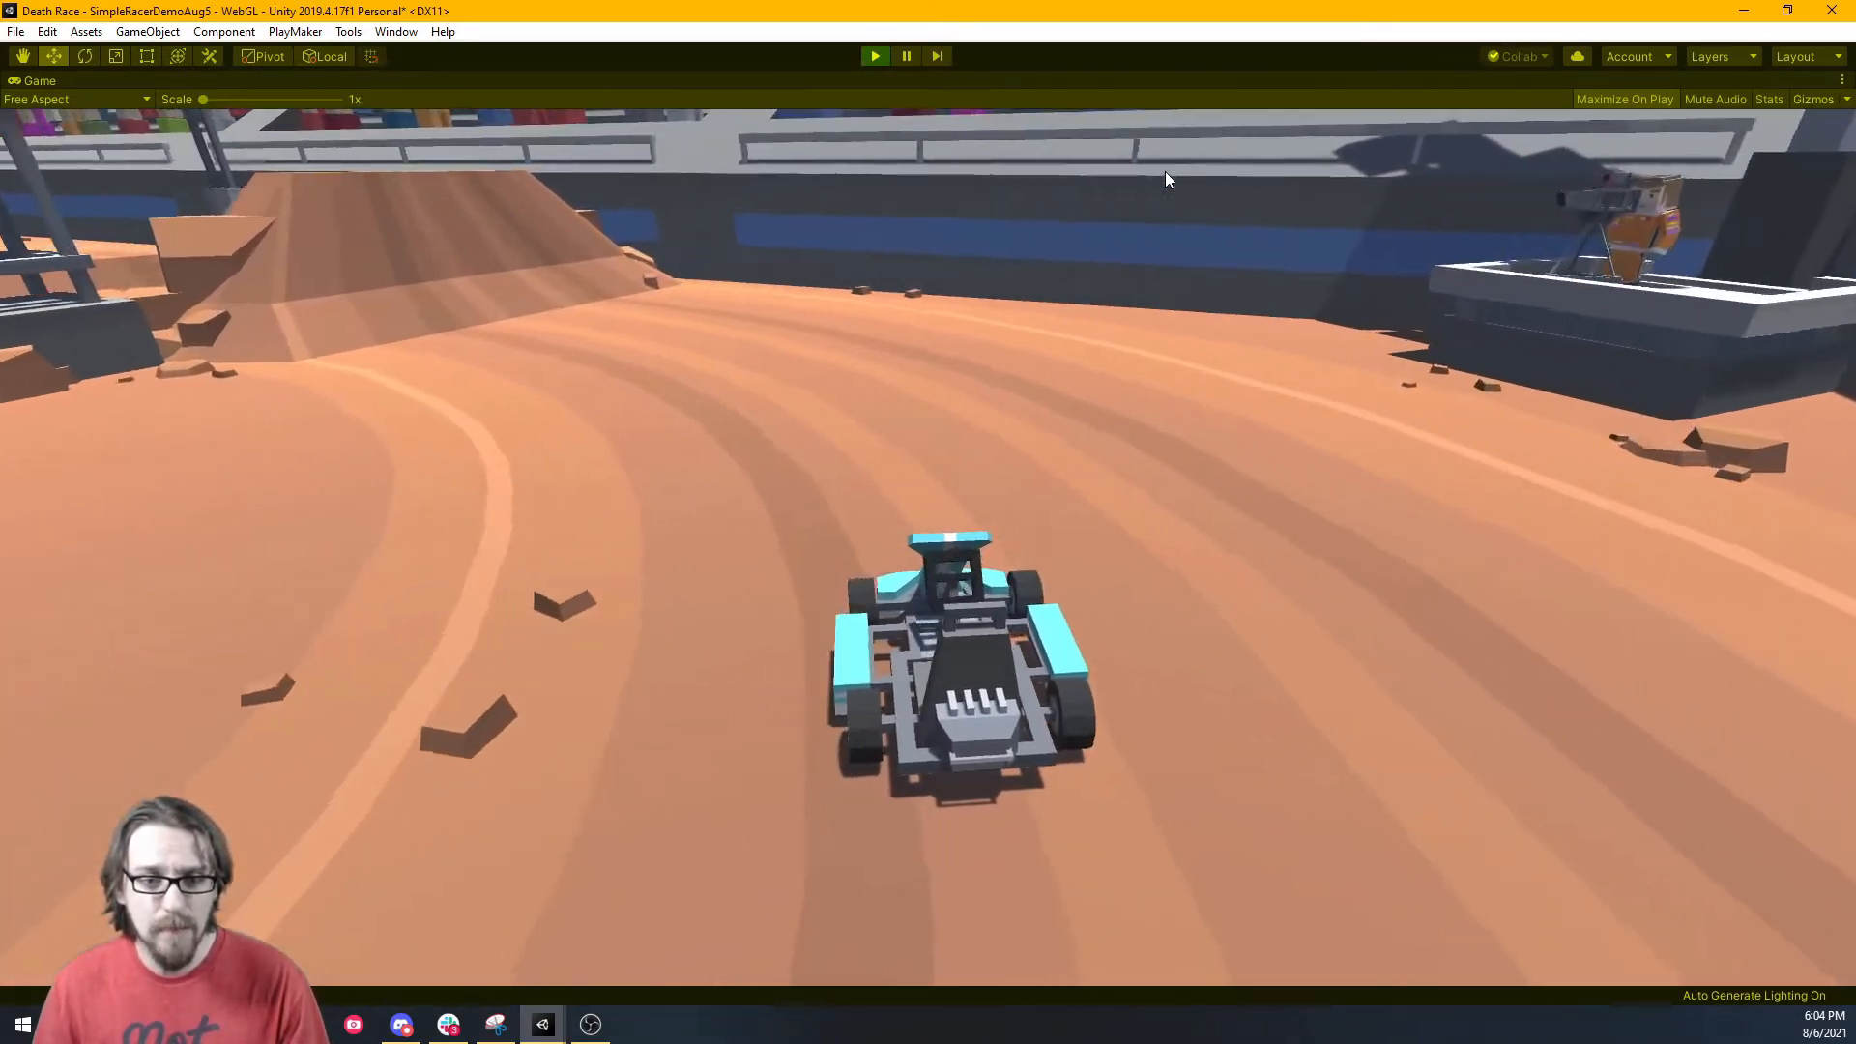
key("w")
key("a")
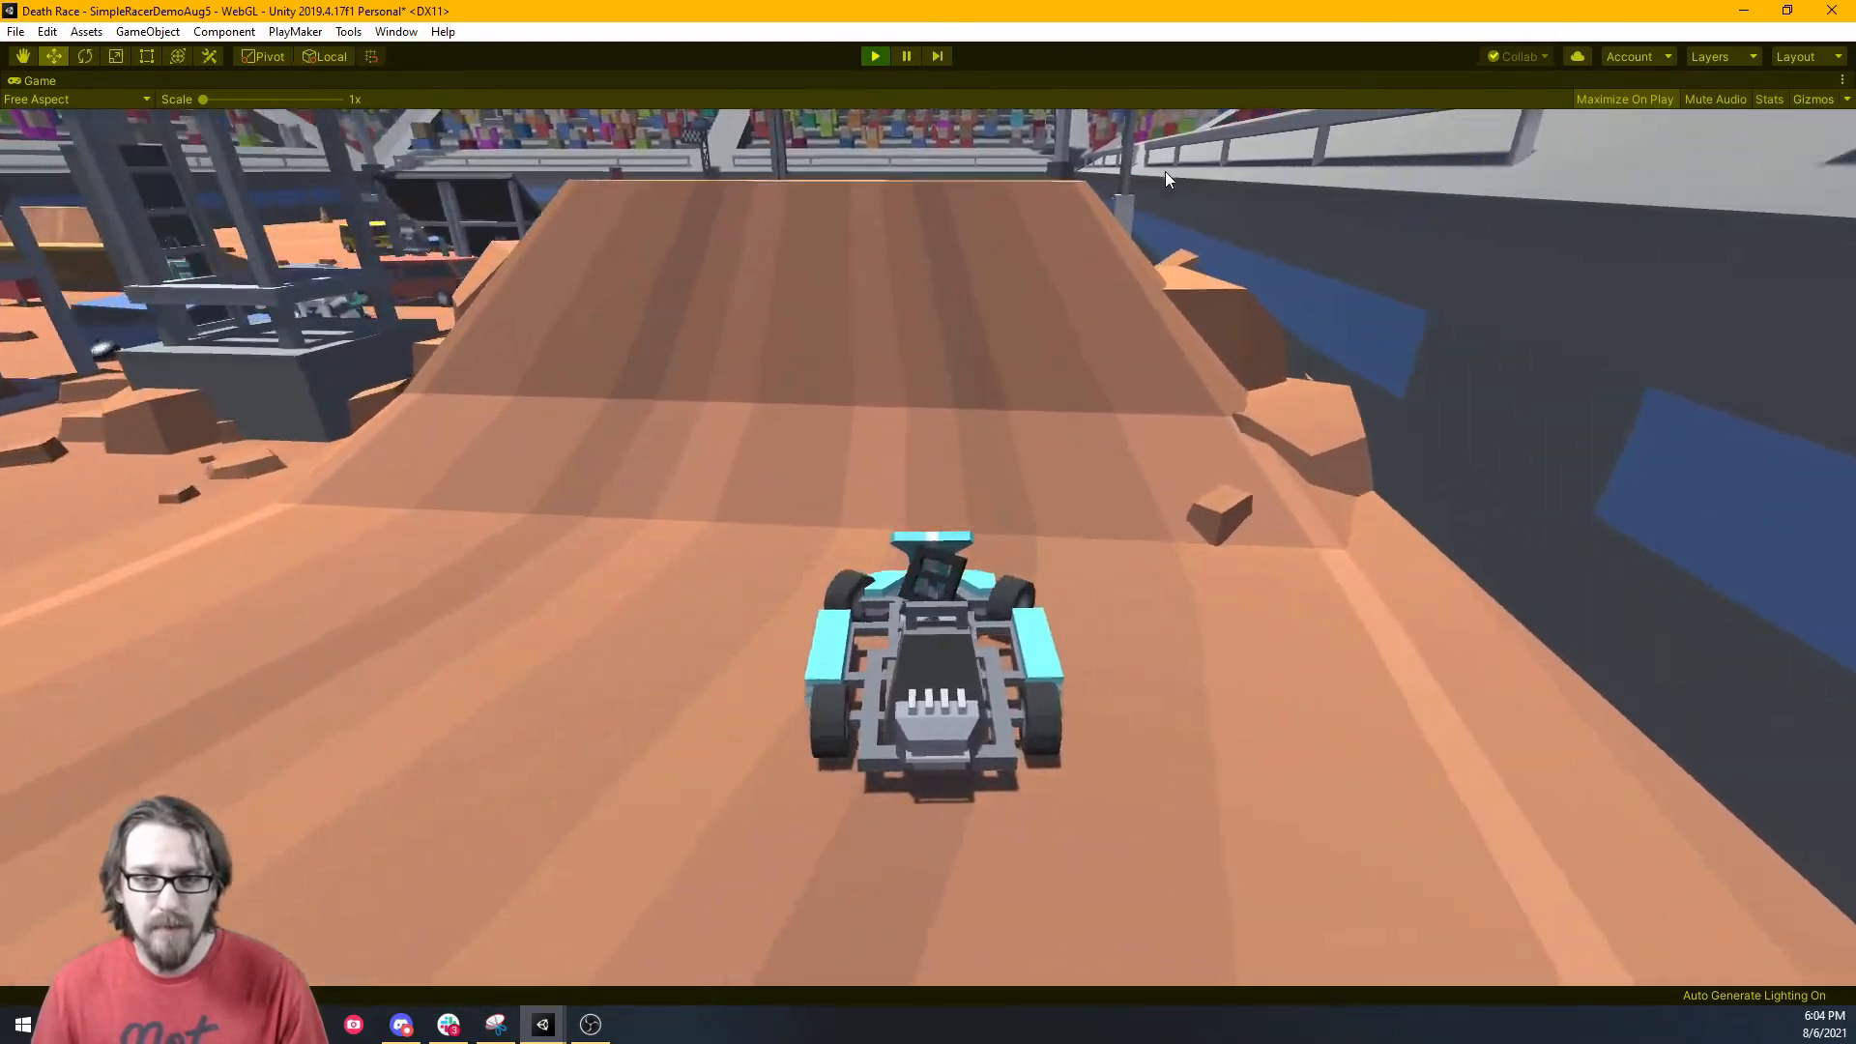
key("w")
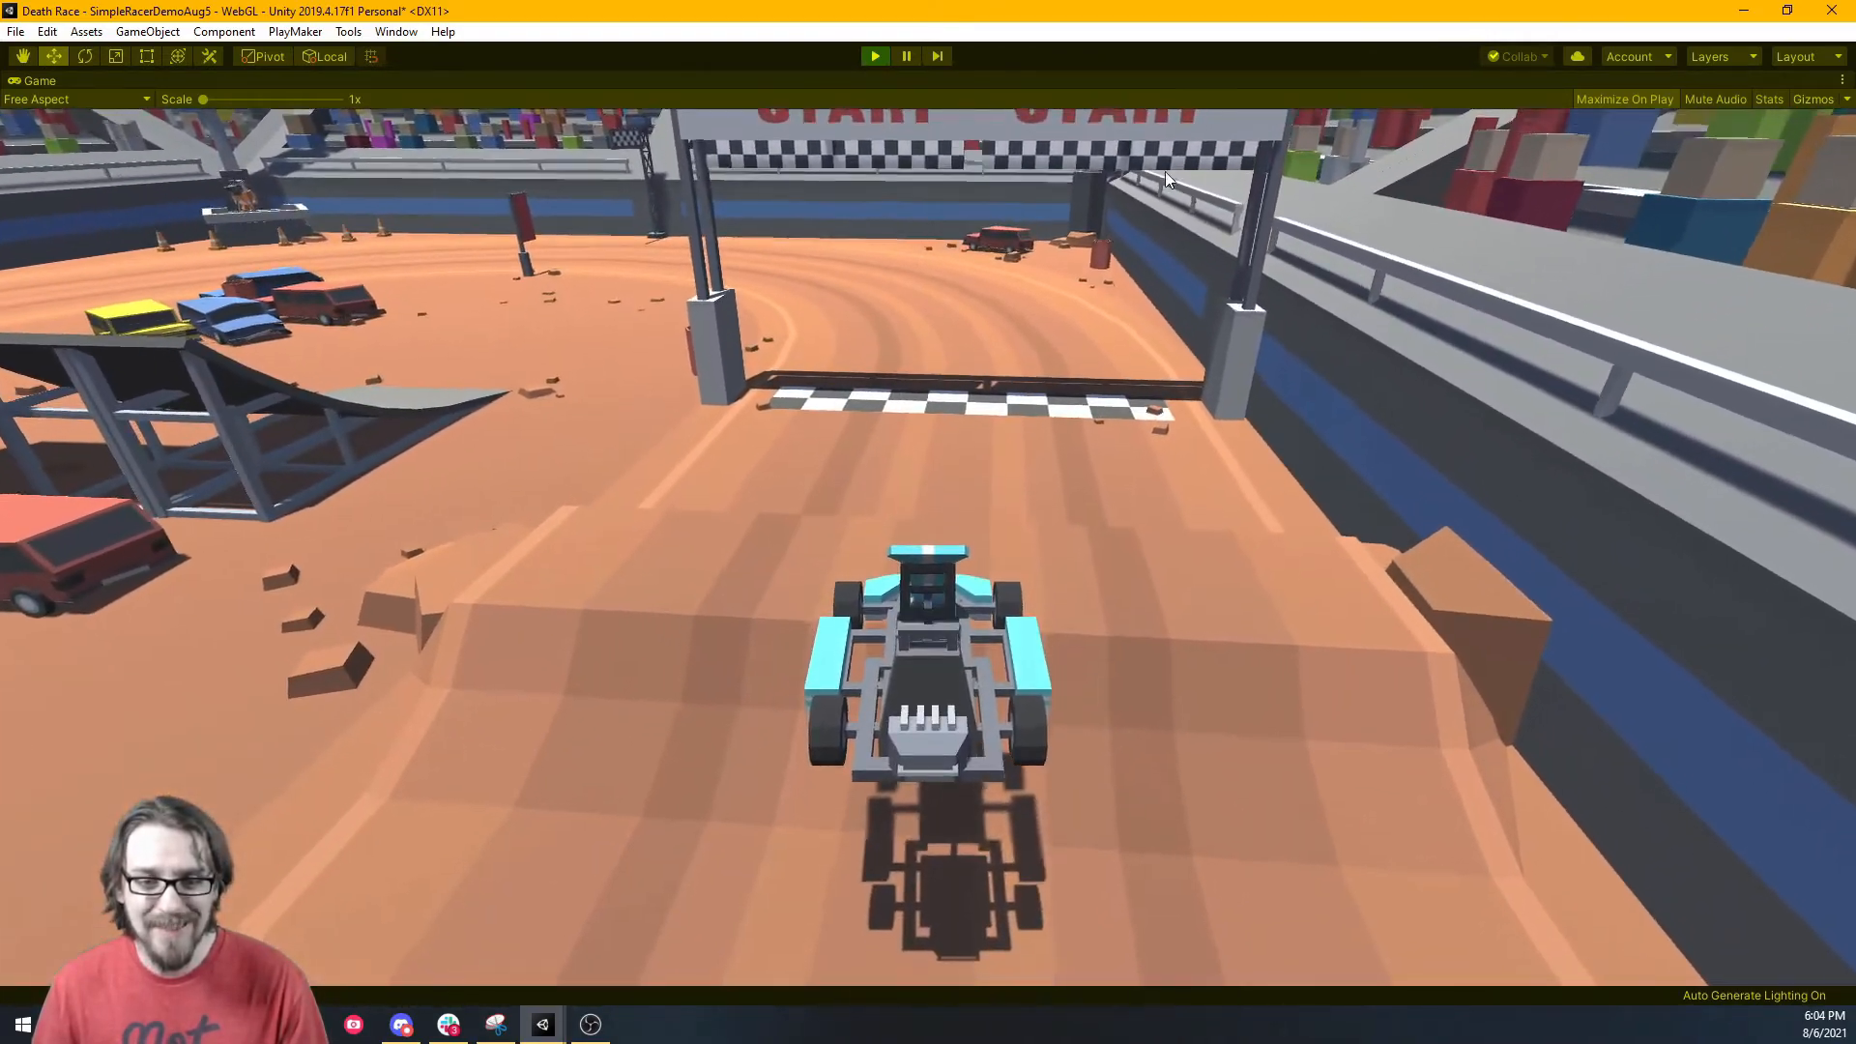
Round the left curve, drive over the next dirt ramp, and continue along the track.
key("w")
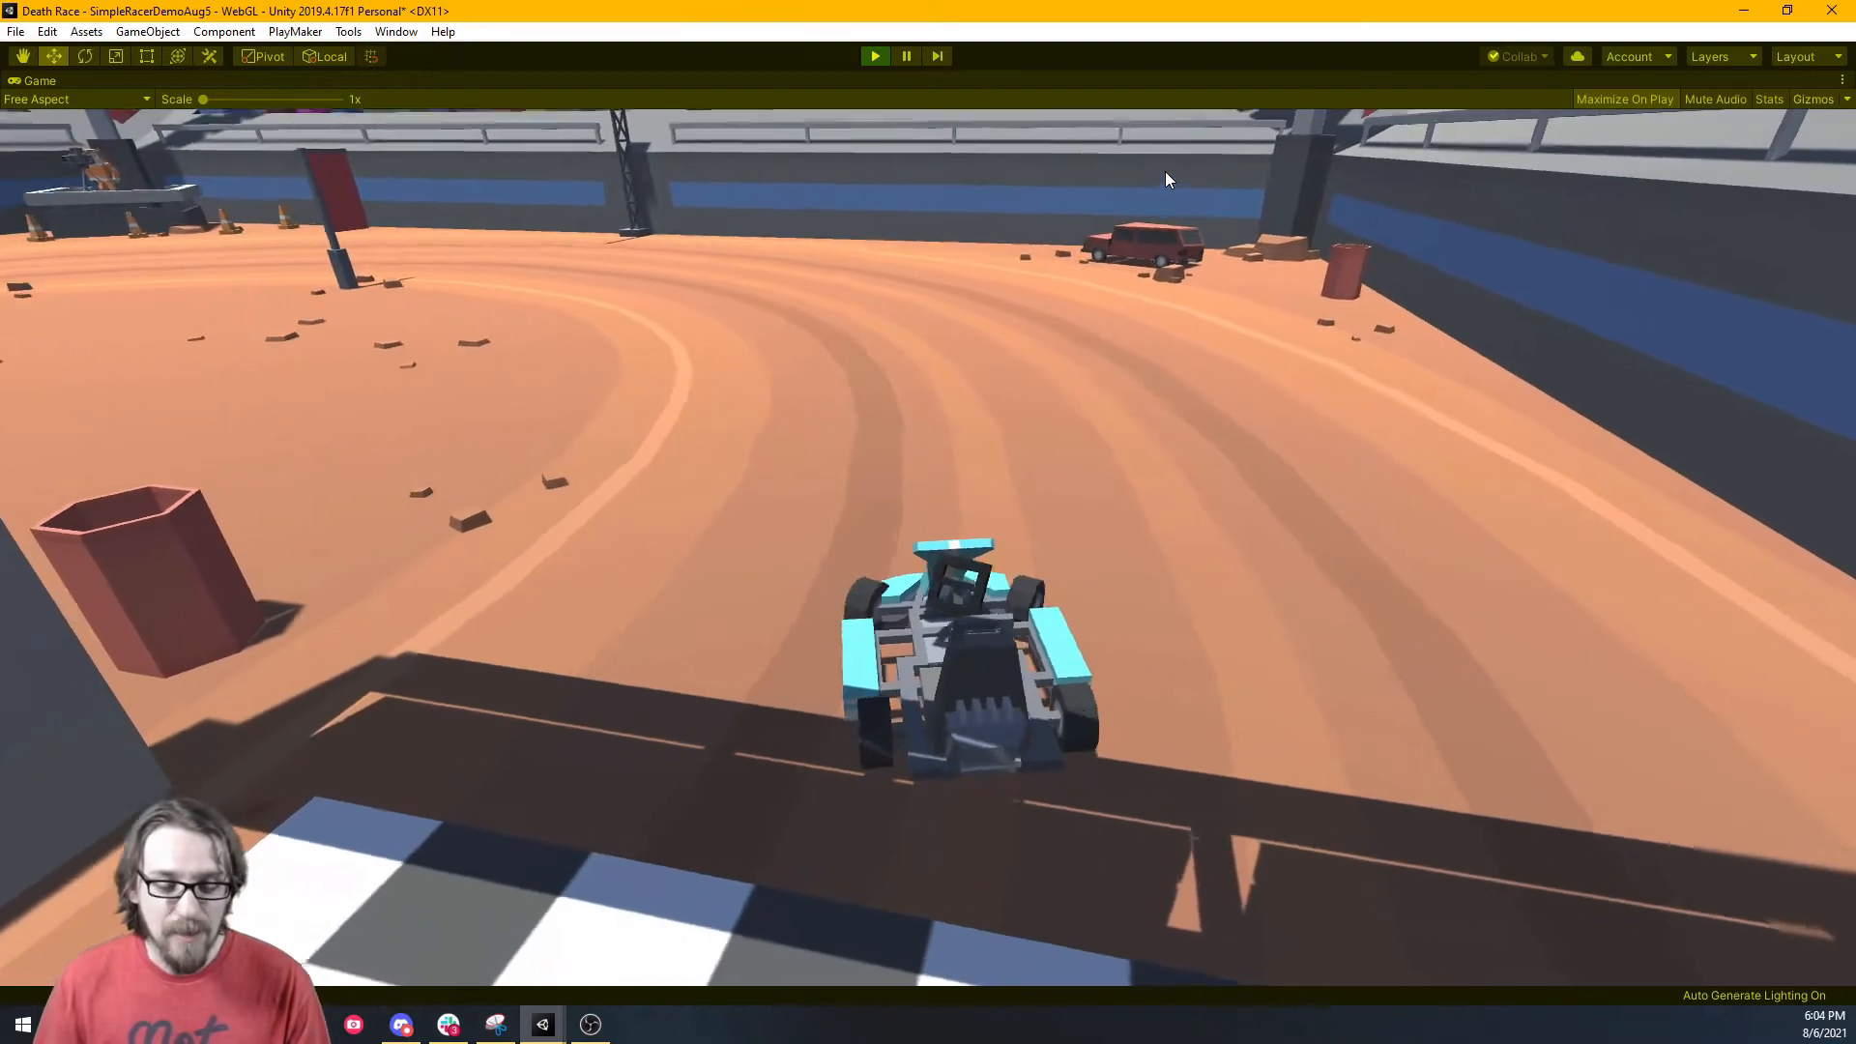
key("a")
key("w")
key("a")
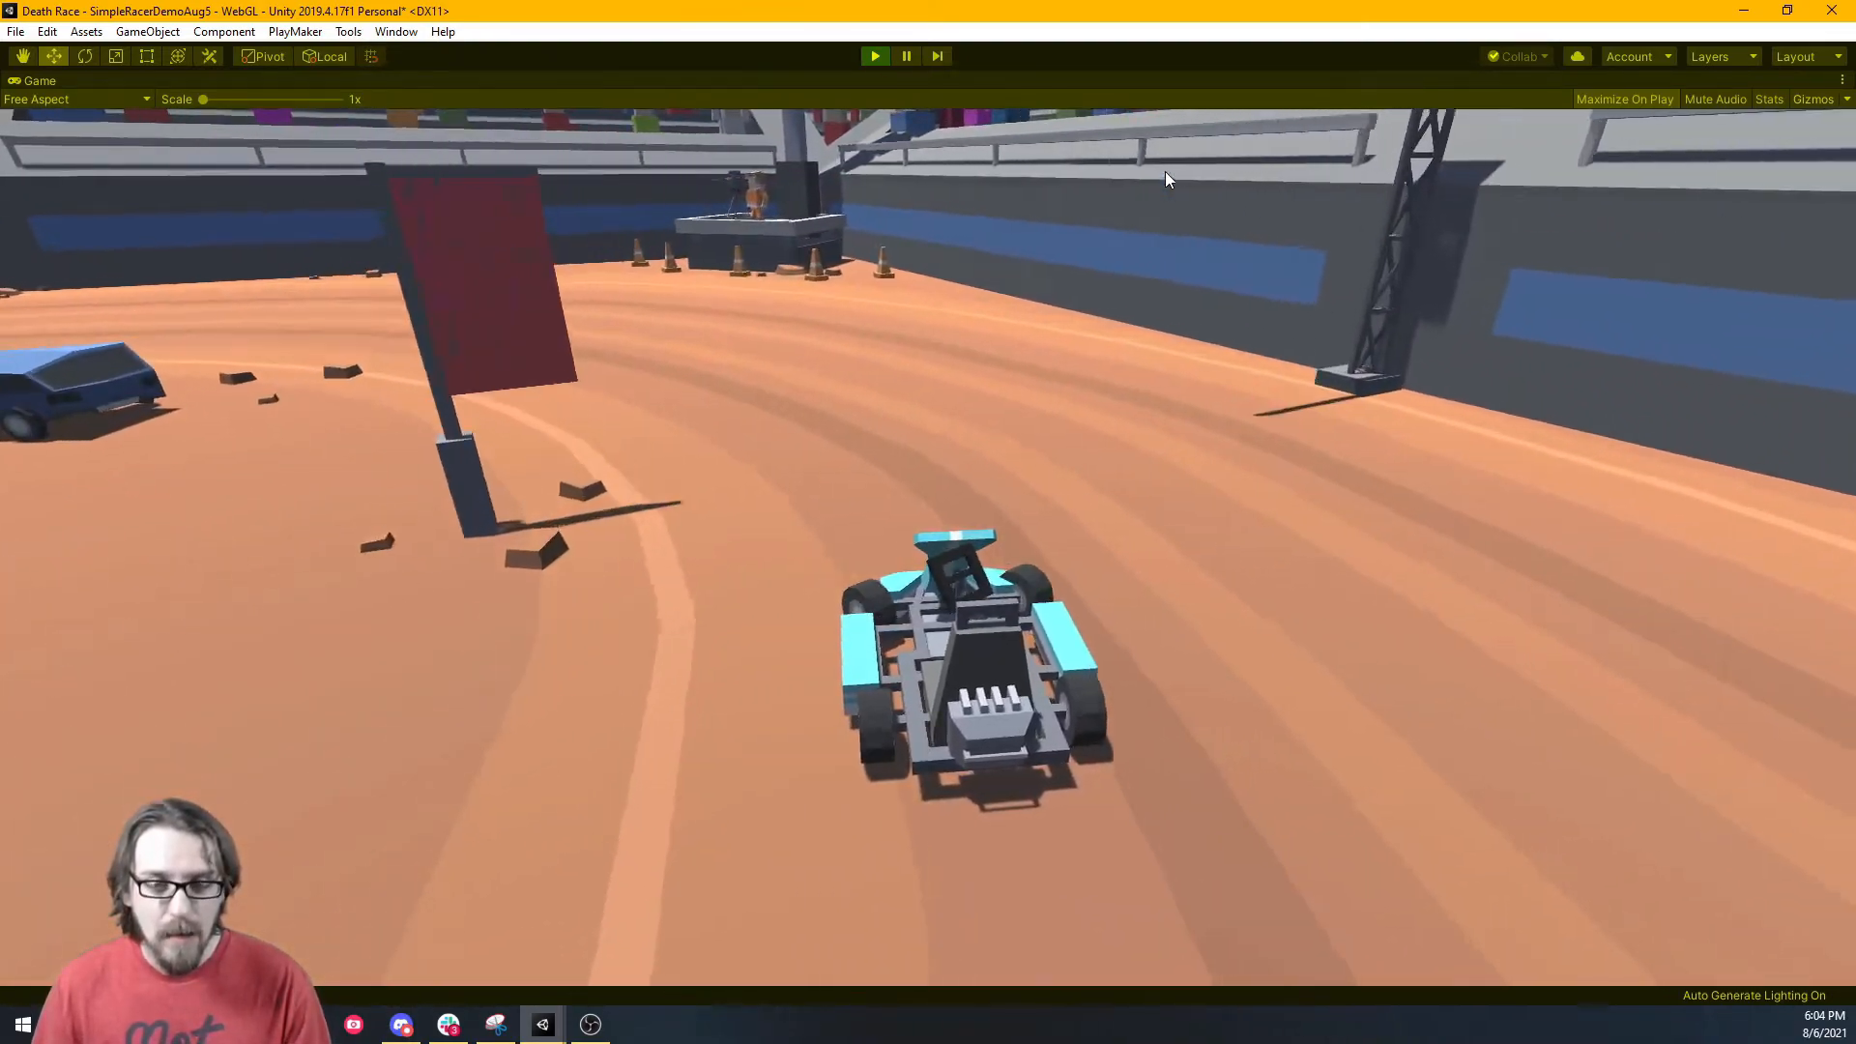
key("w")
key("a")
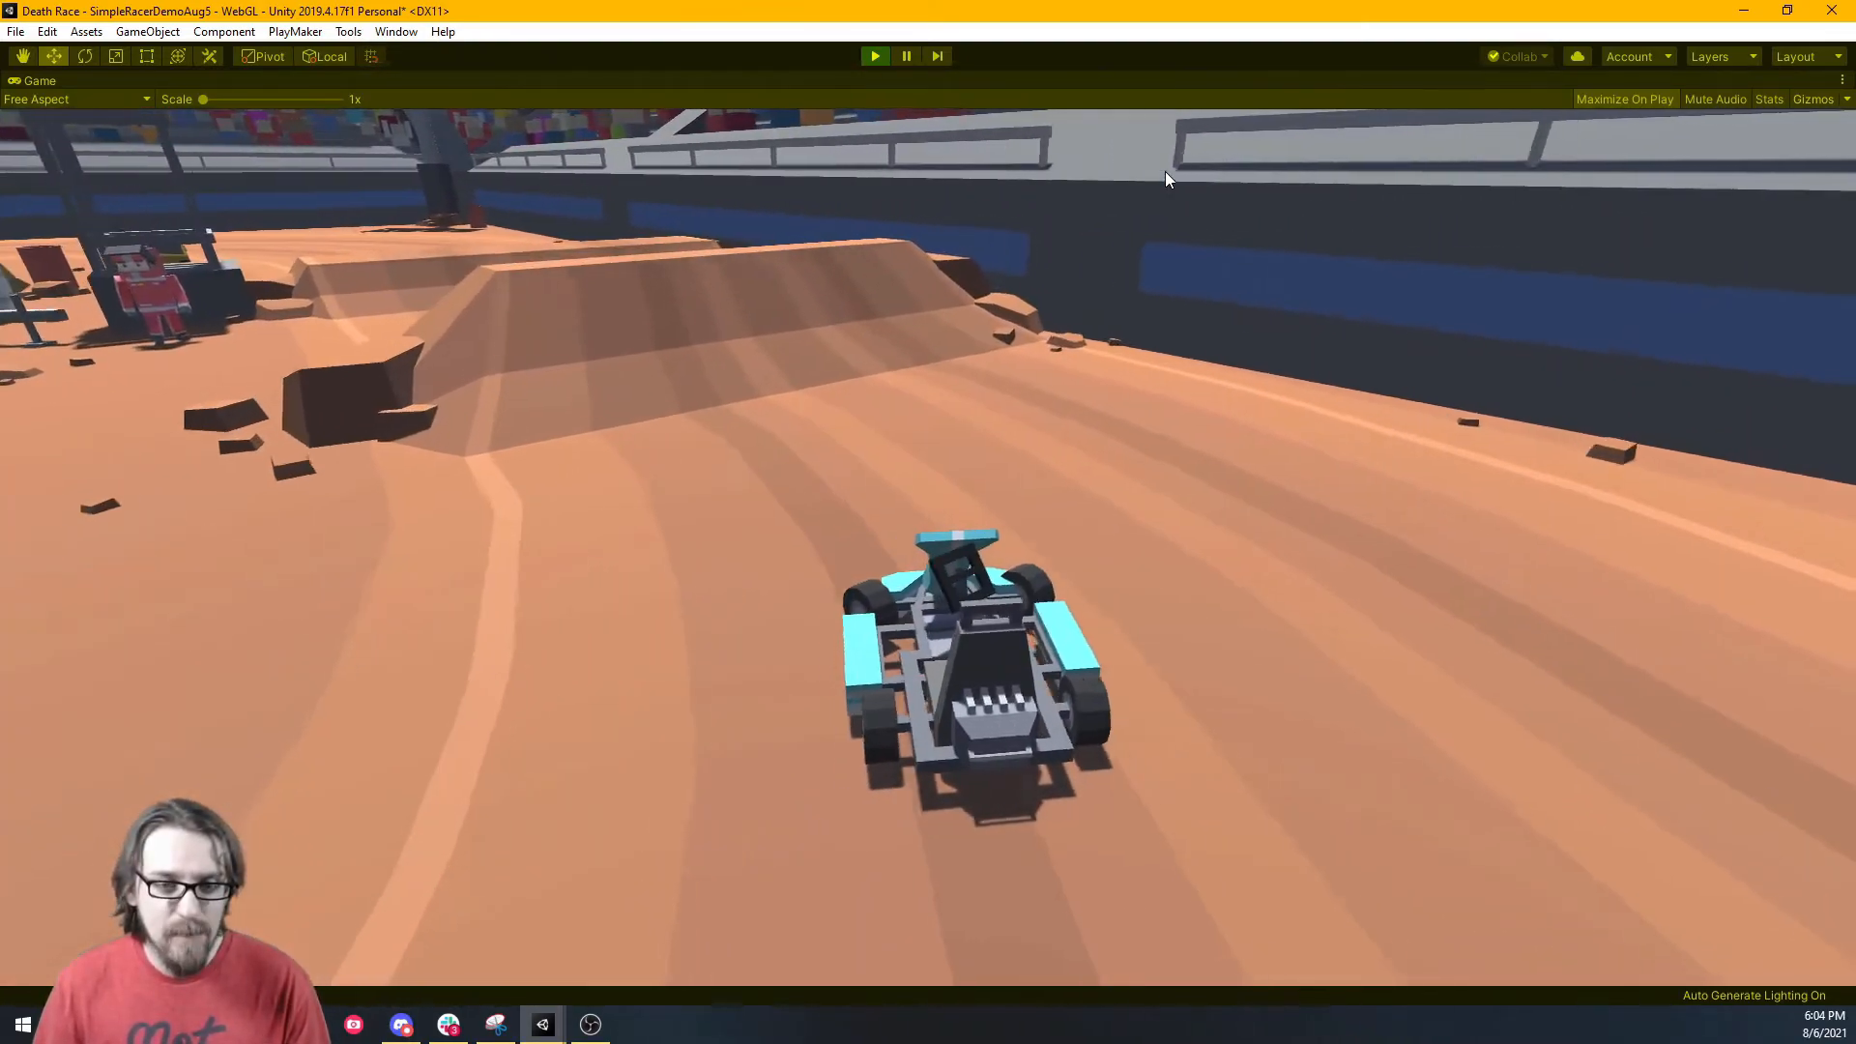
key("w")
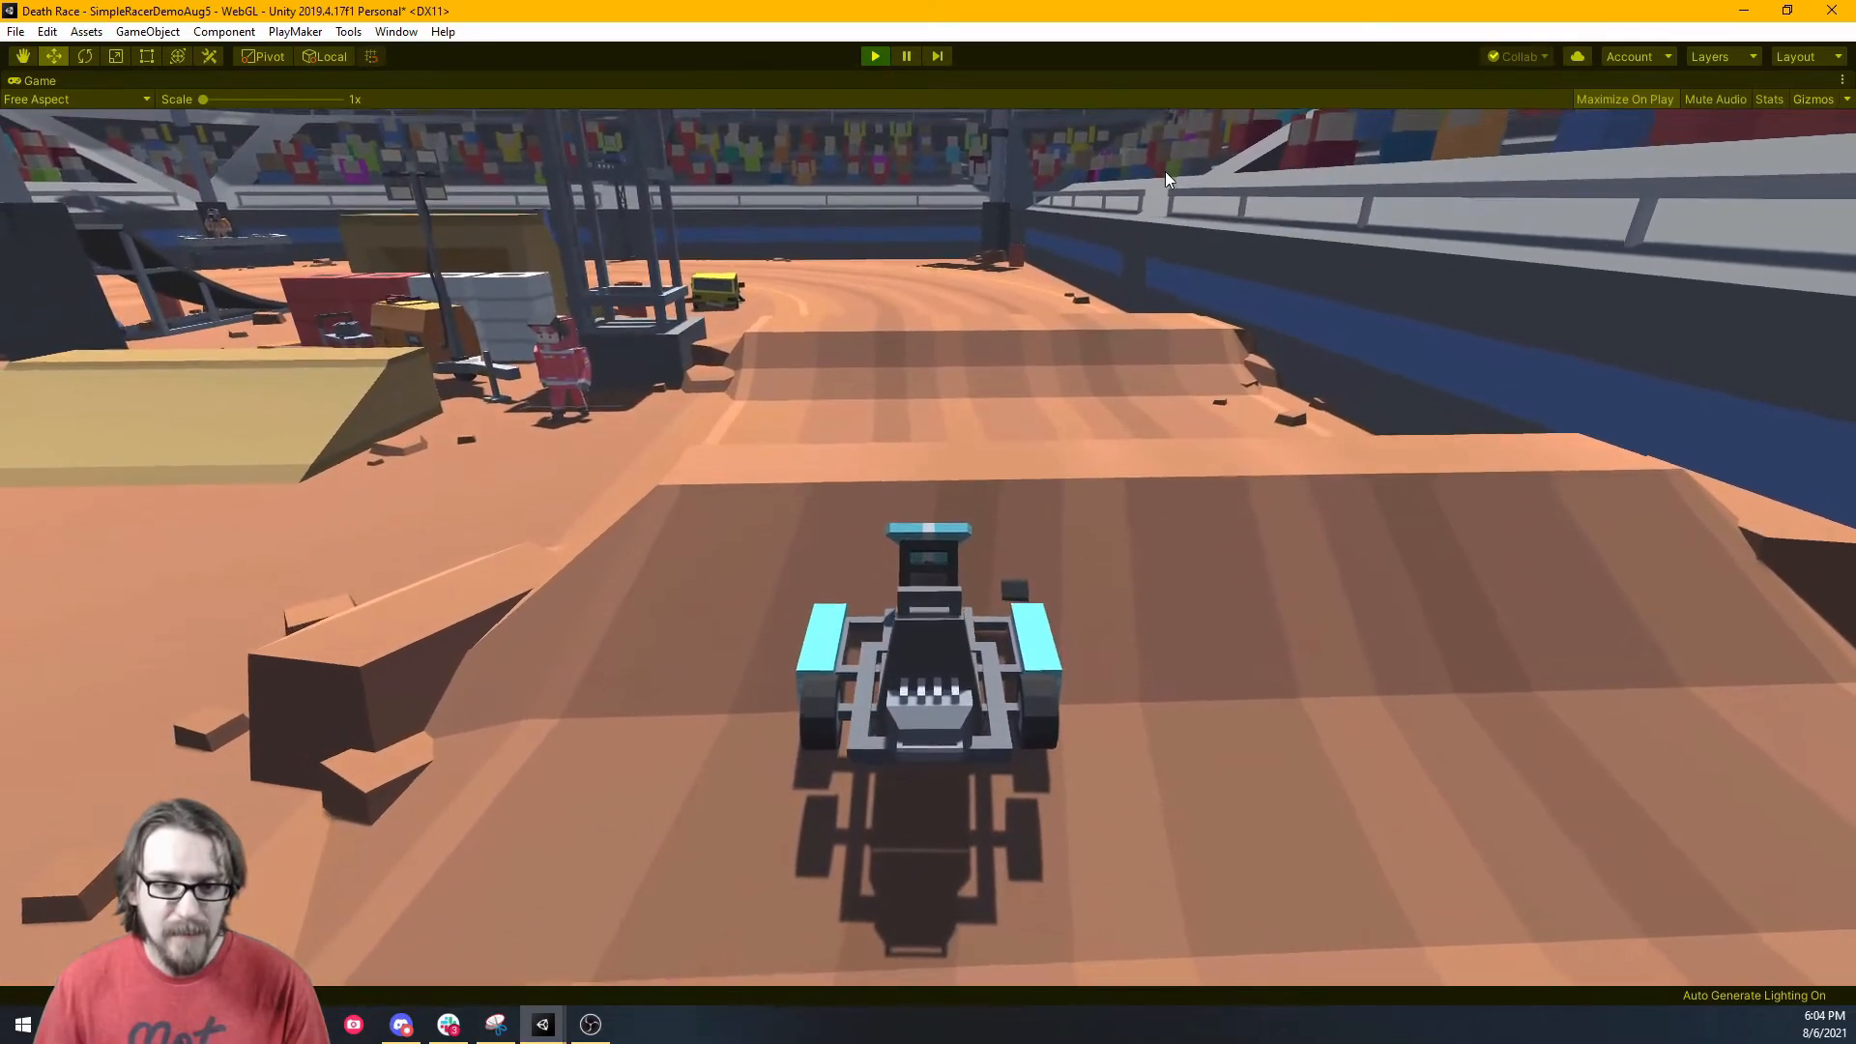
key("w")
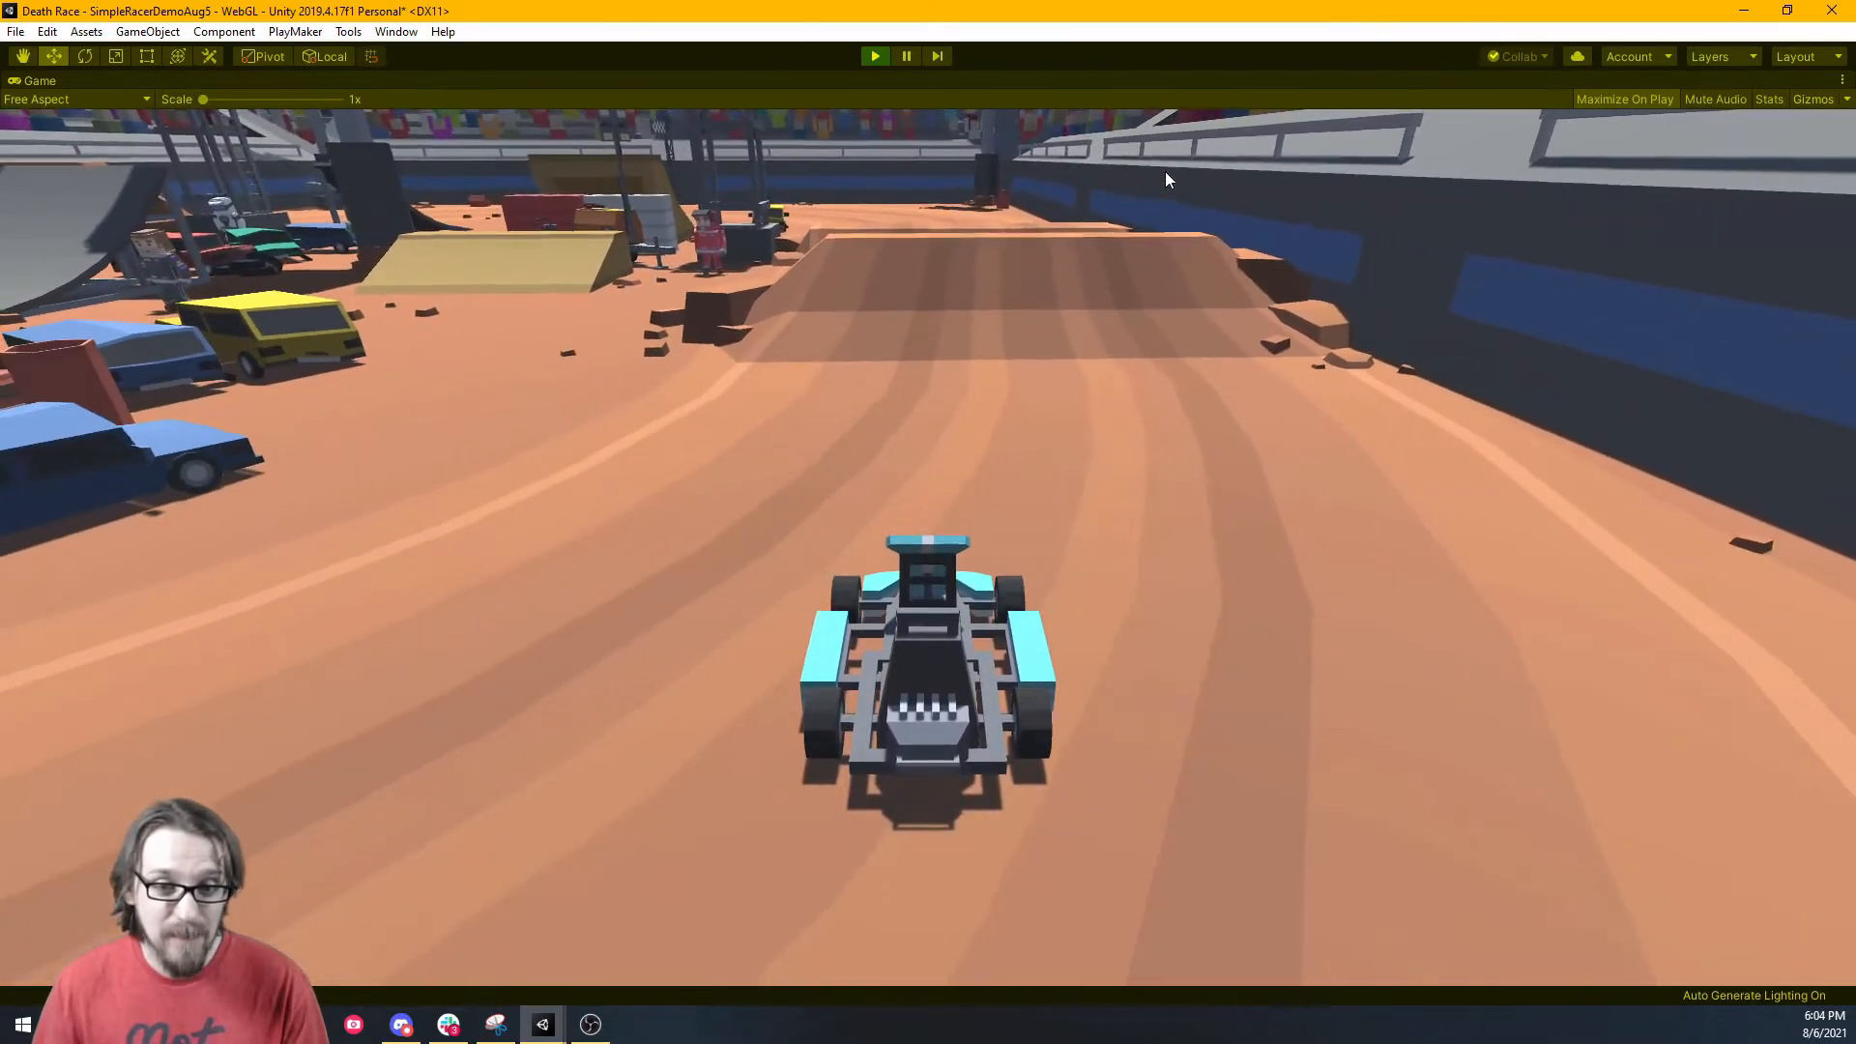
key("w")
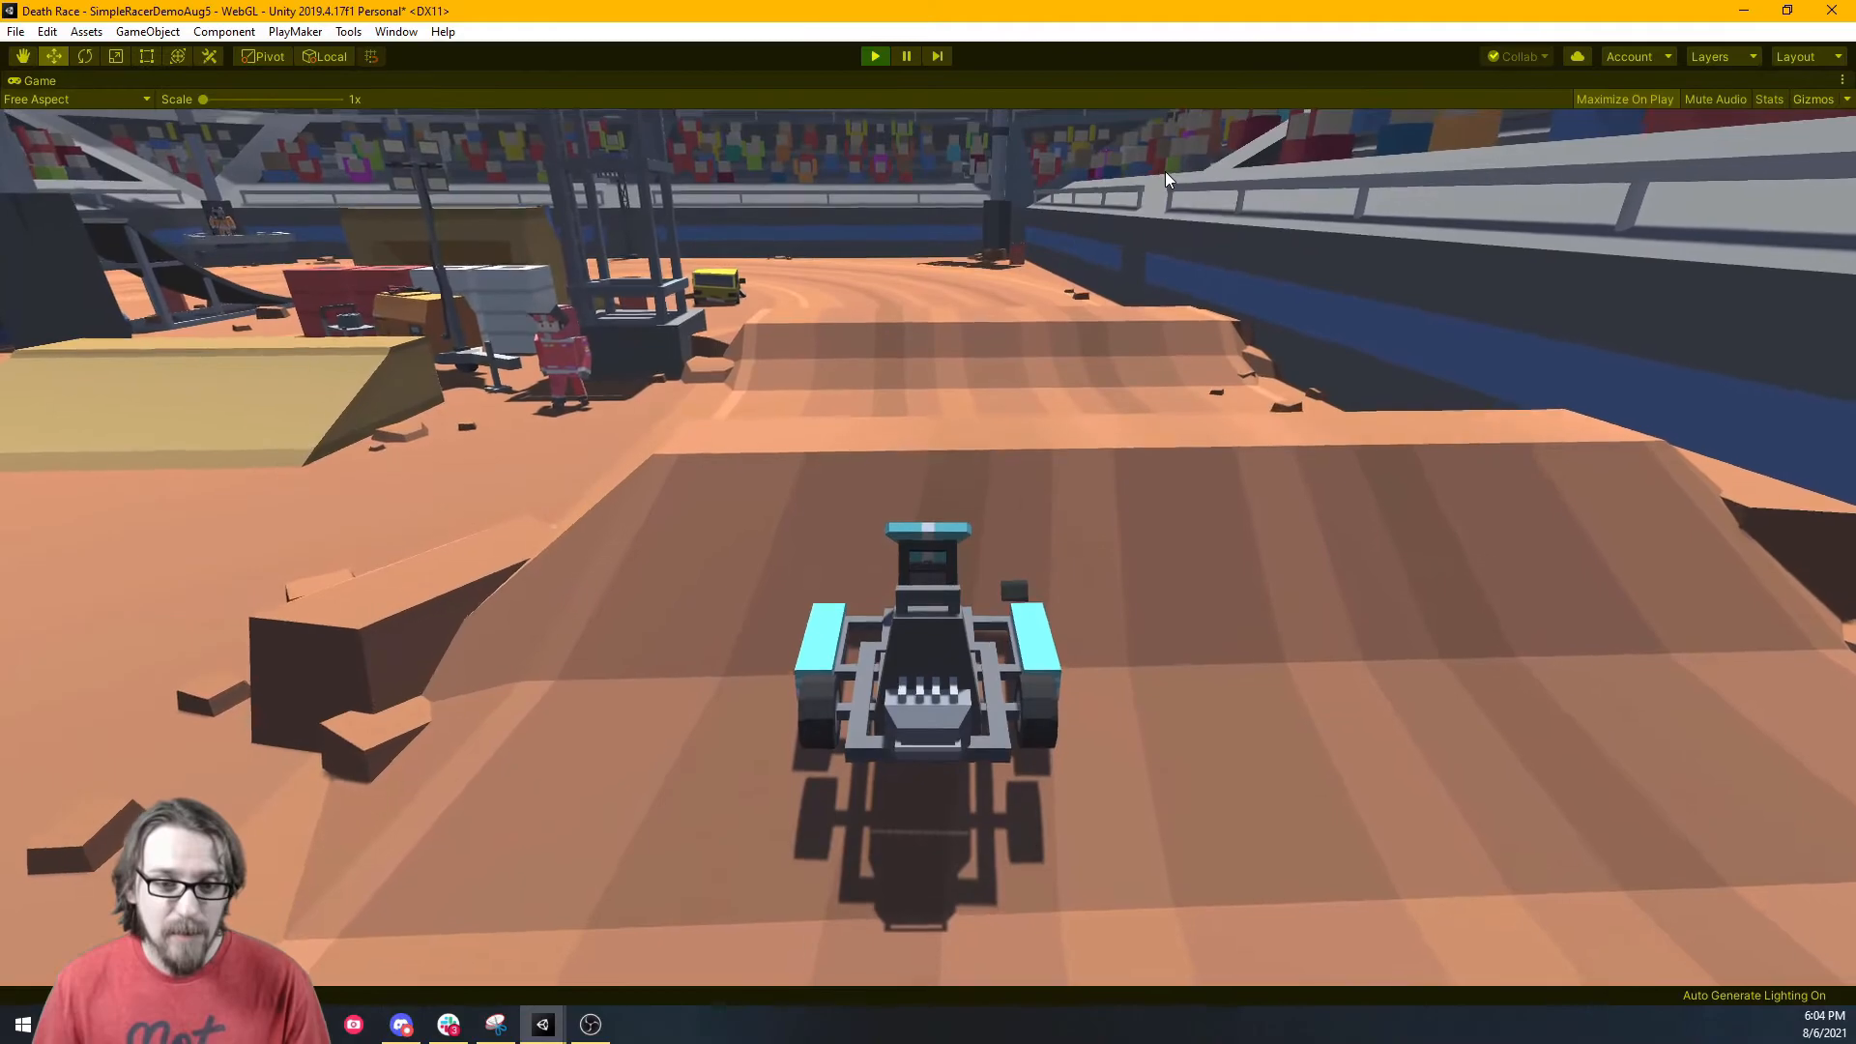
key("w")
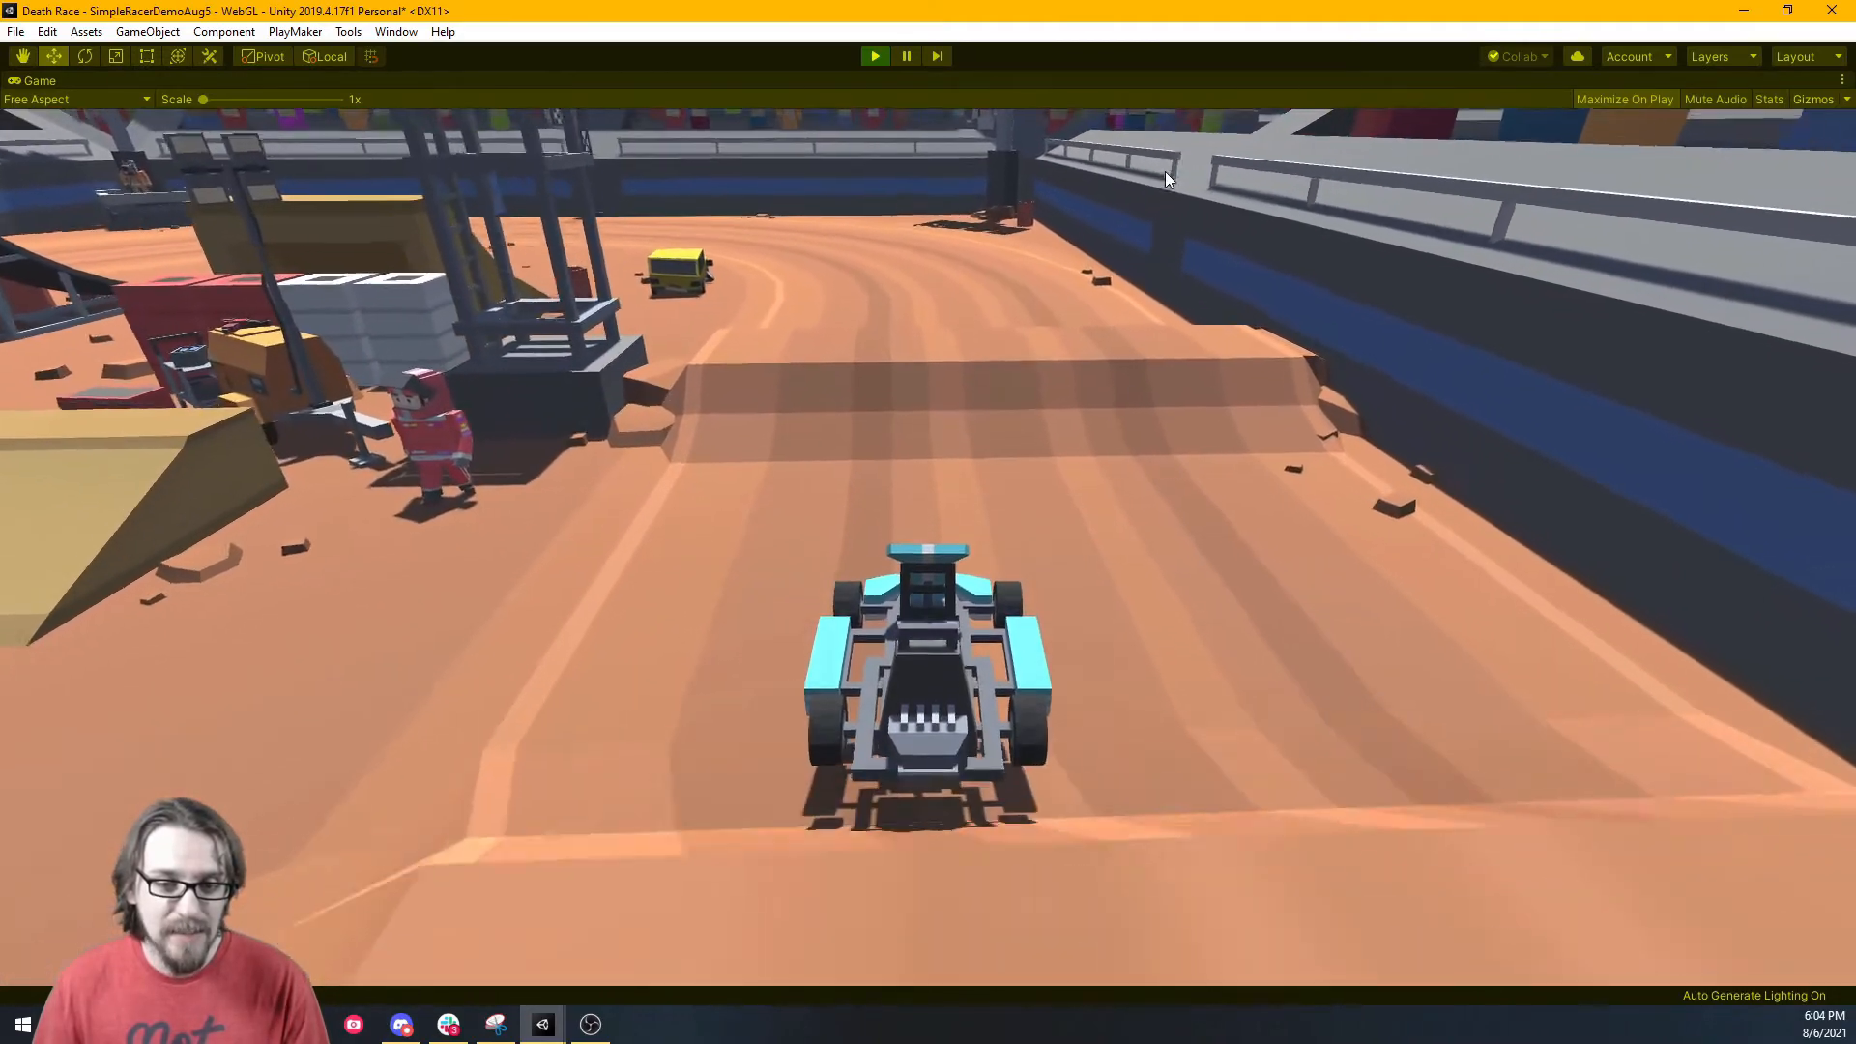
key("w")
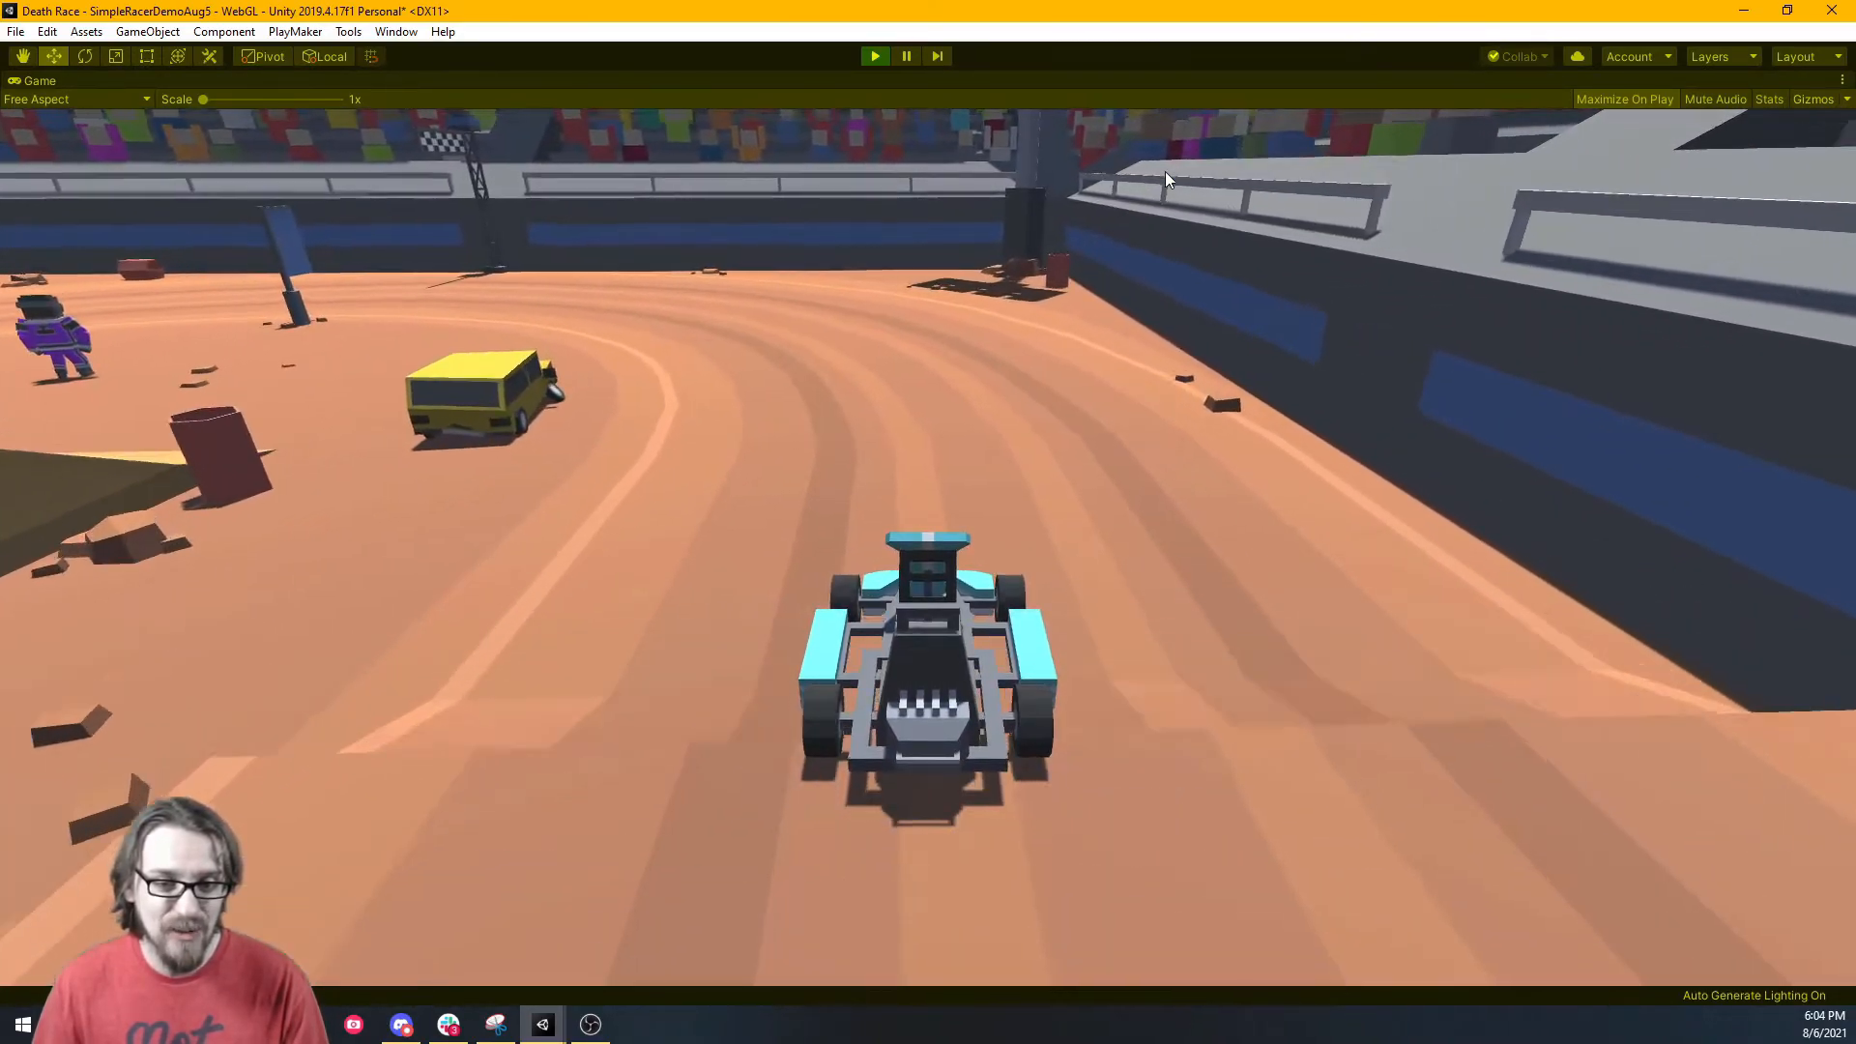
key("a")
key("a")
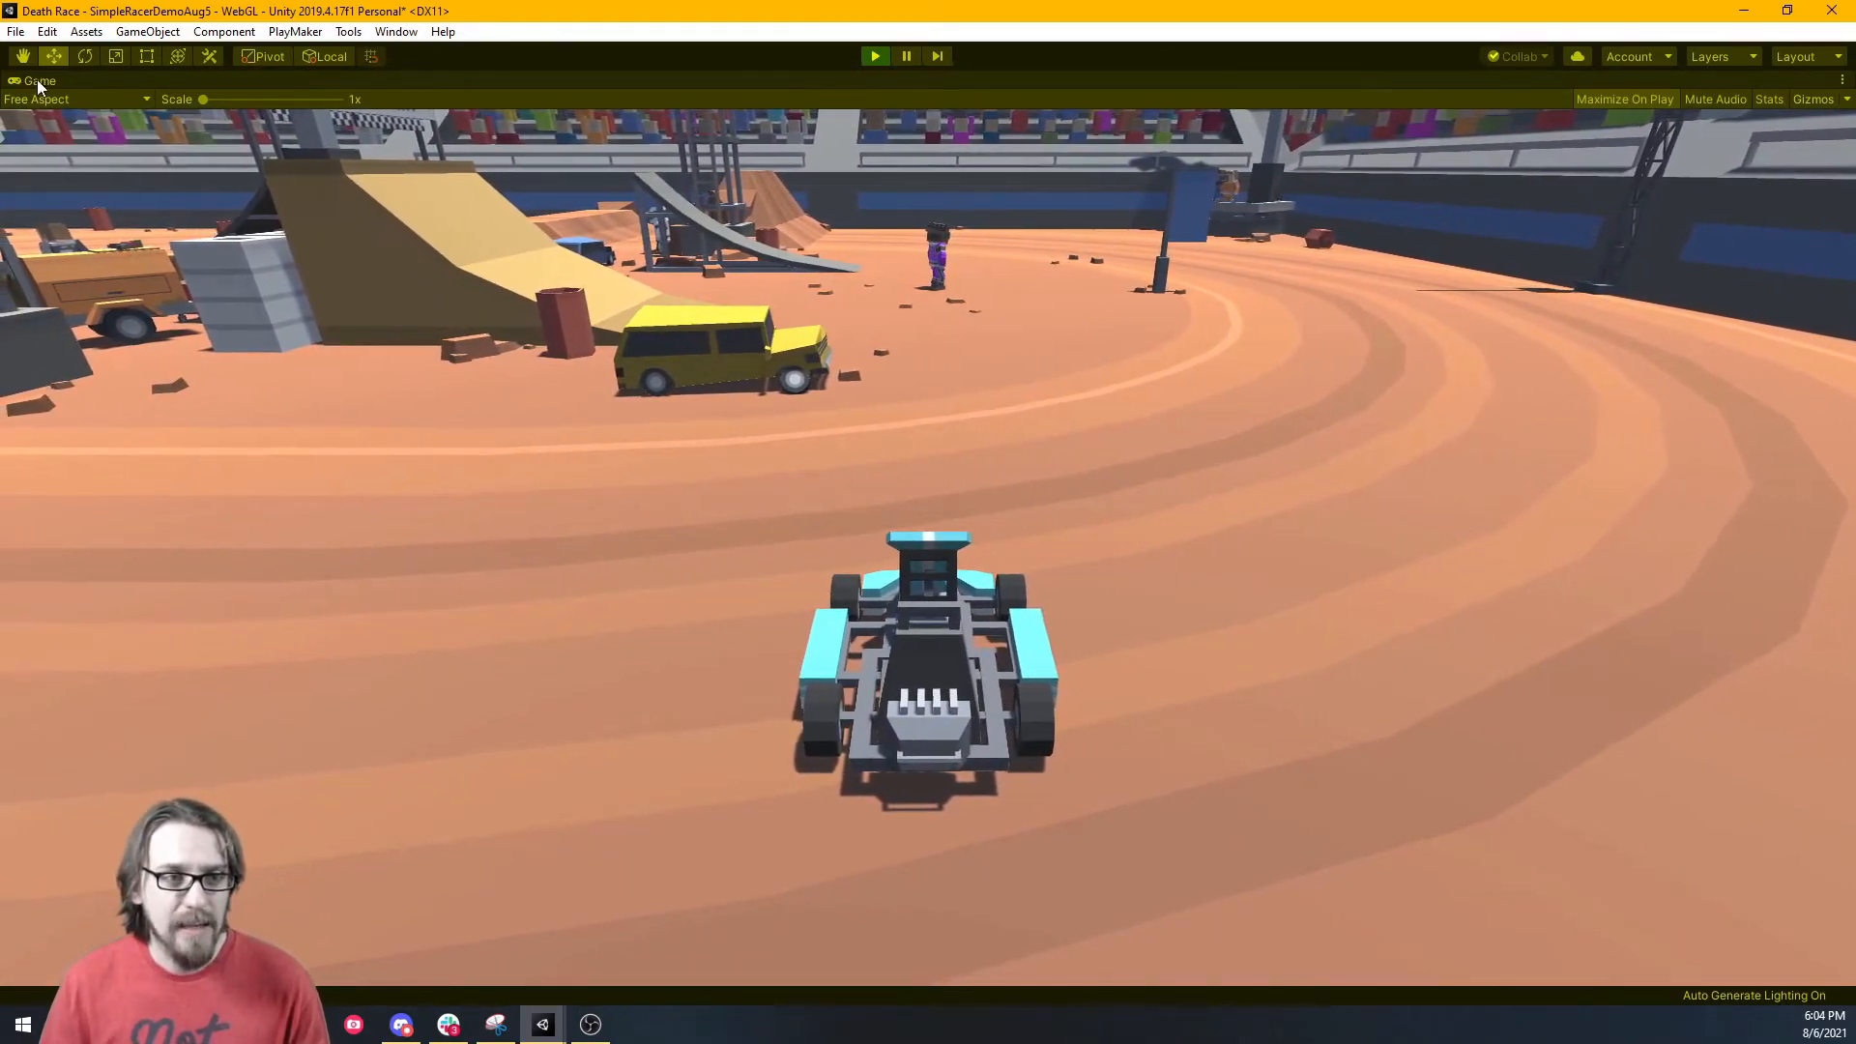
right_click(39, 81)
Enable the Sphere's Mesh Renderer, disable the kart's Mesh Renderer, and deactivate SteeringWheelParent.
left_click(89, 141)
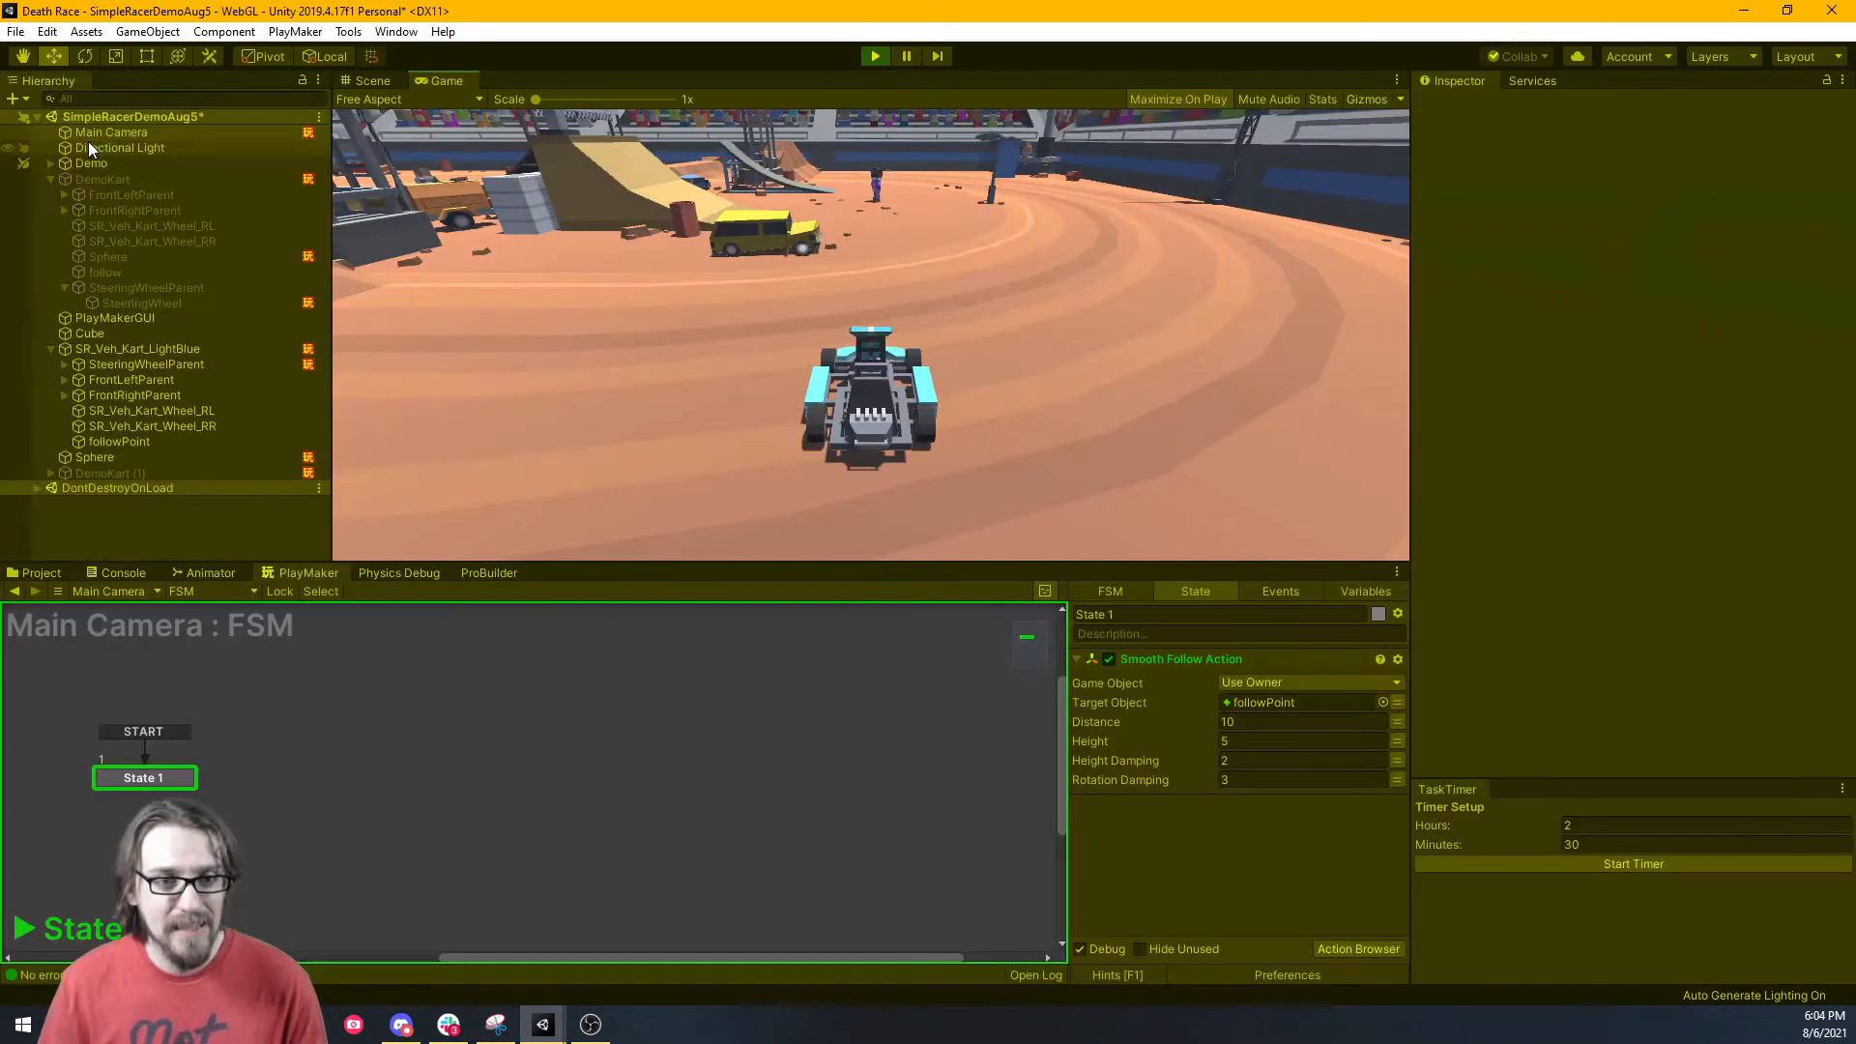
left_click(136, 458)
left_click(1457, 298)
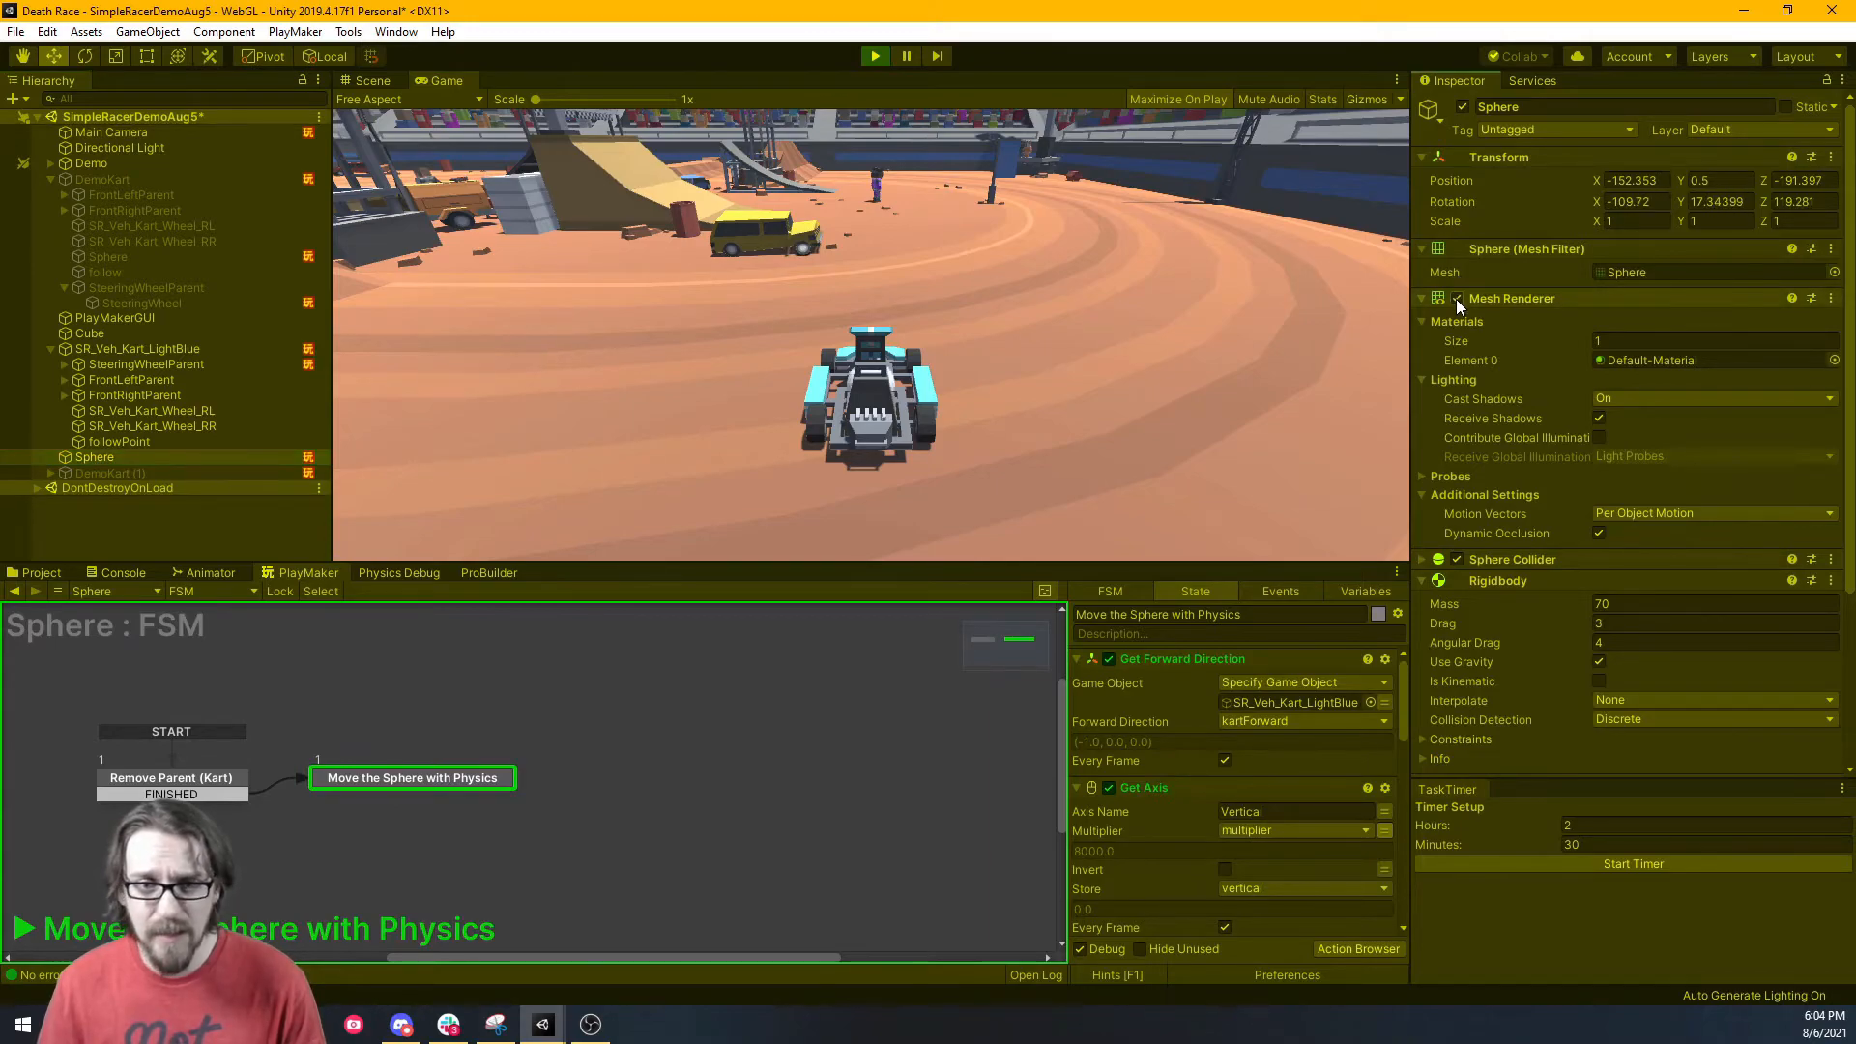
left_click(147, 348)
left_click(1458, 249)
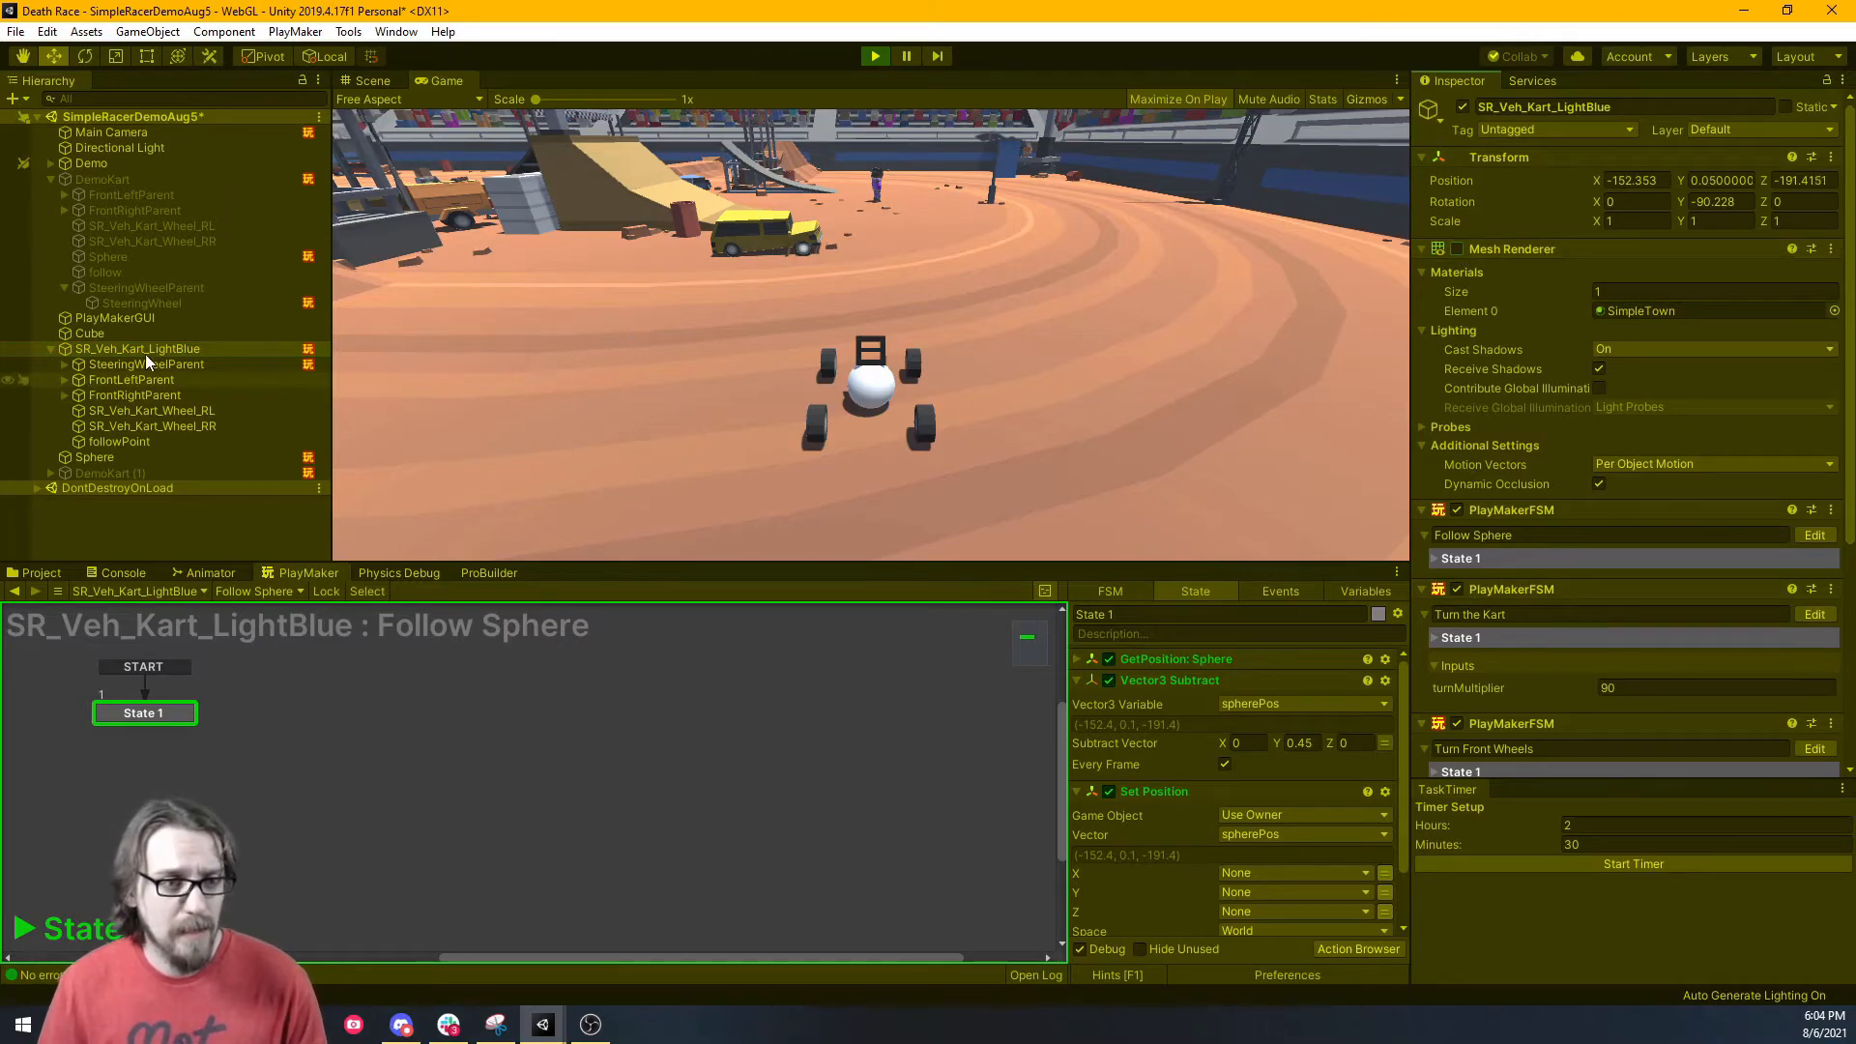
left_click(183, 362)
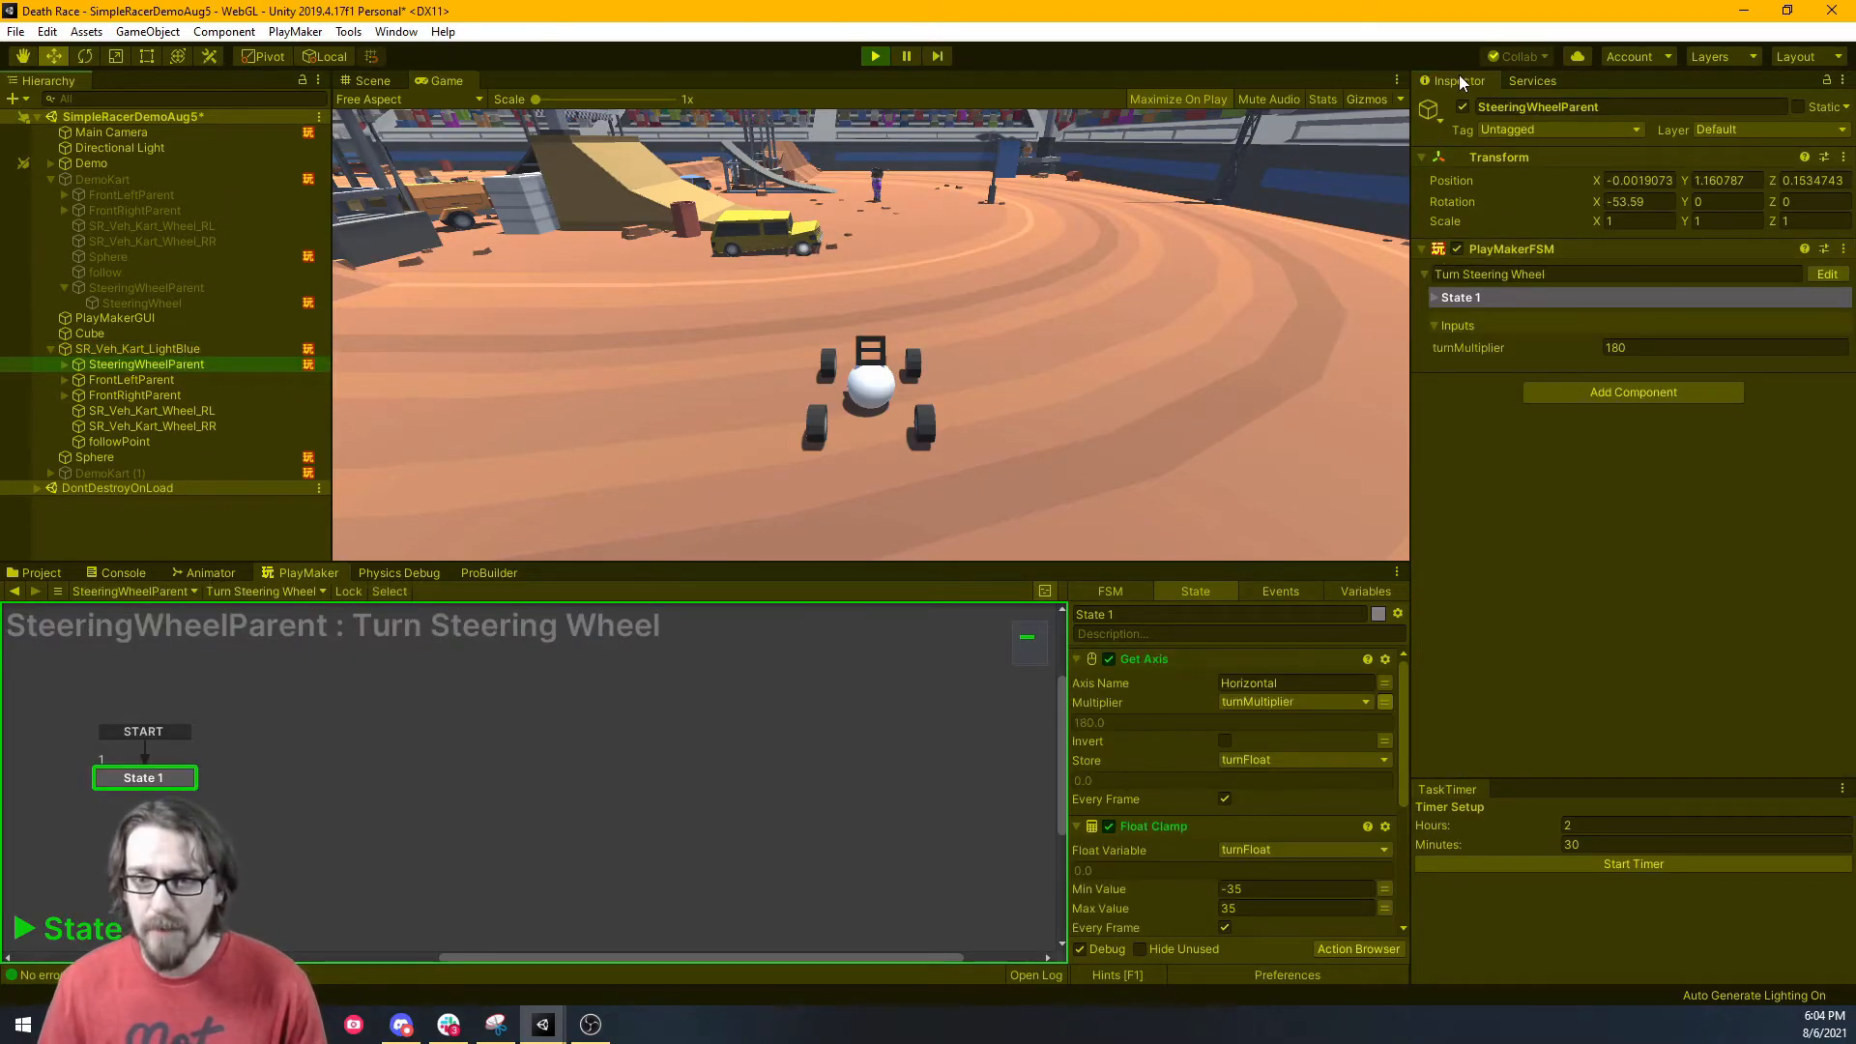
left_click(1463, 108)
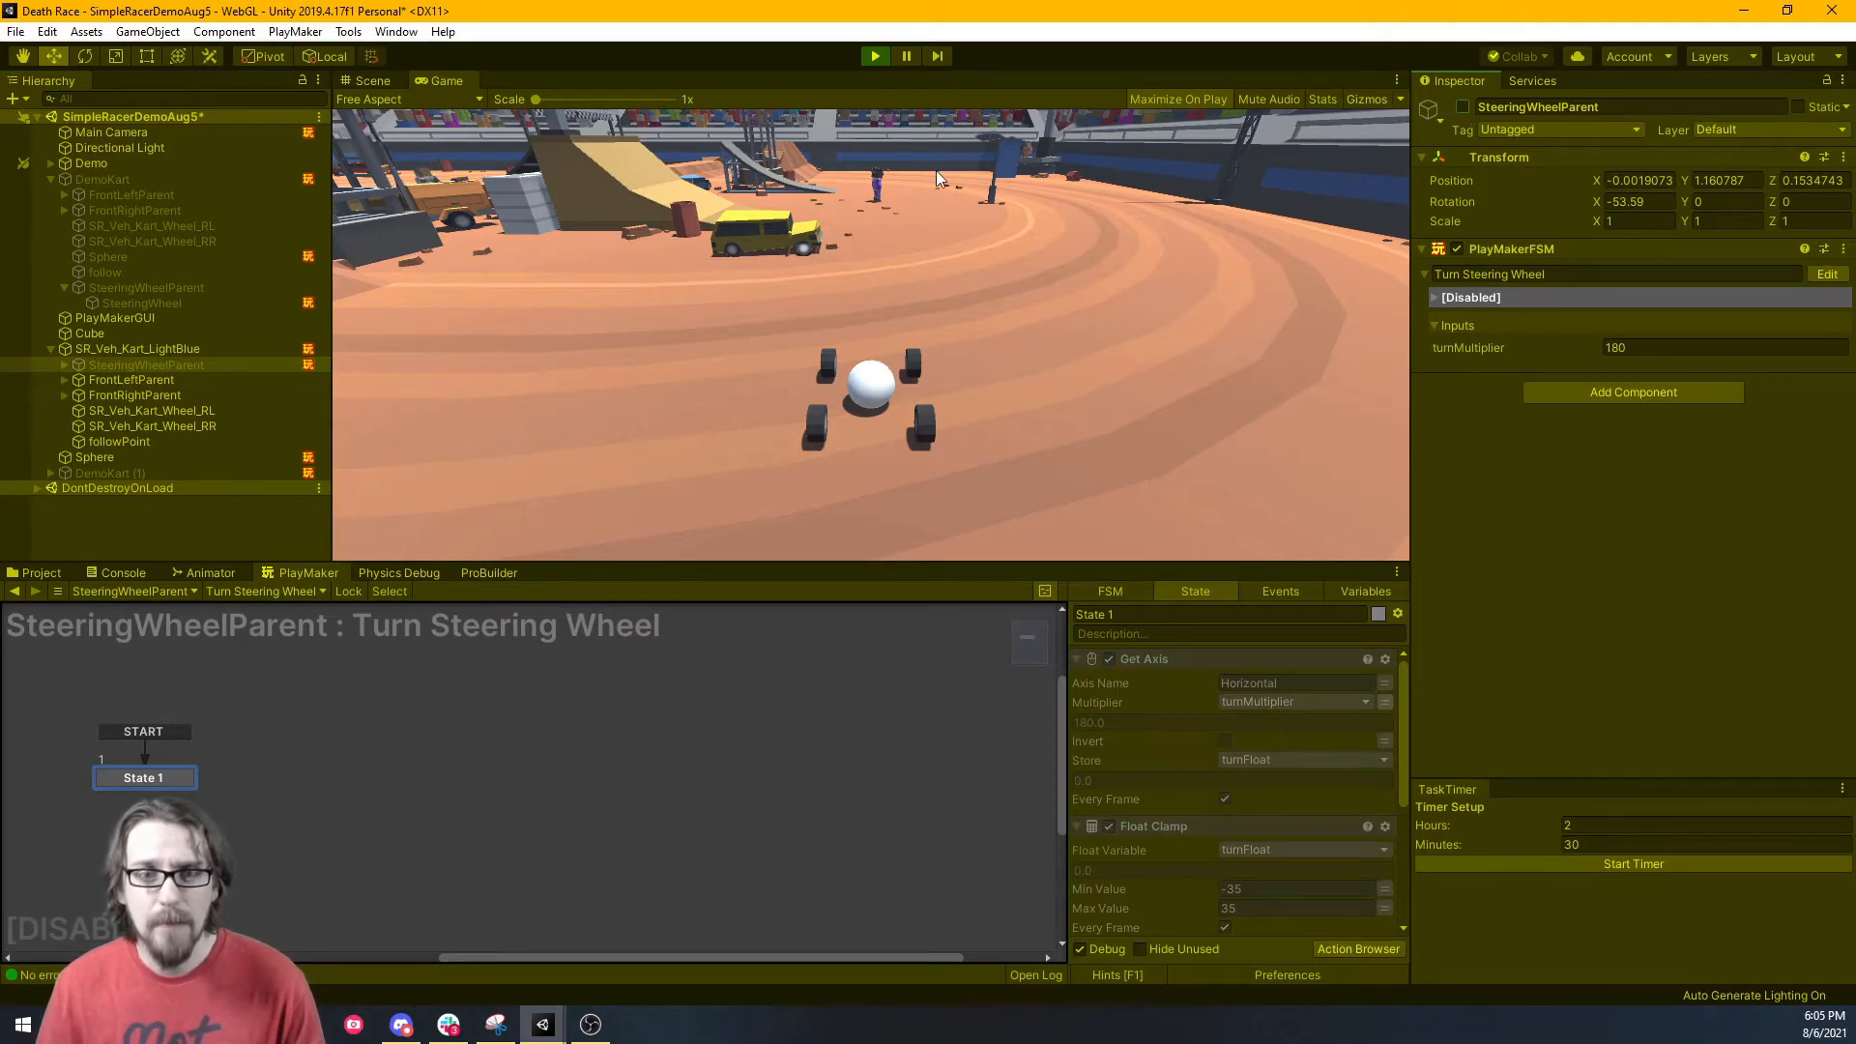
right_click(425, 86)
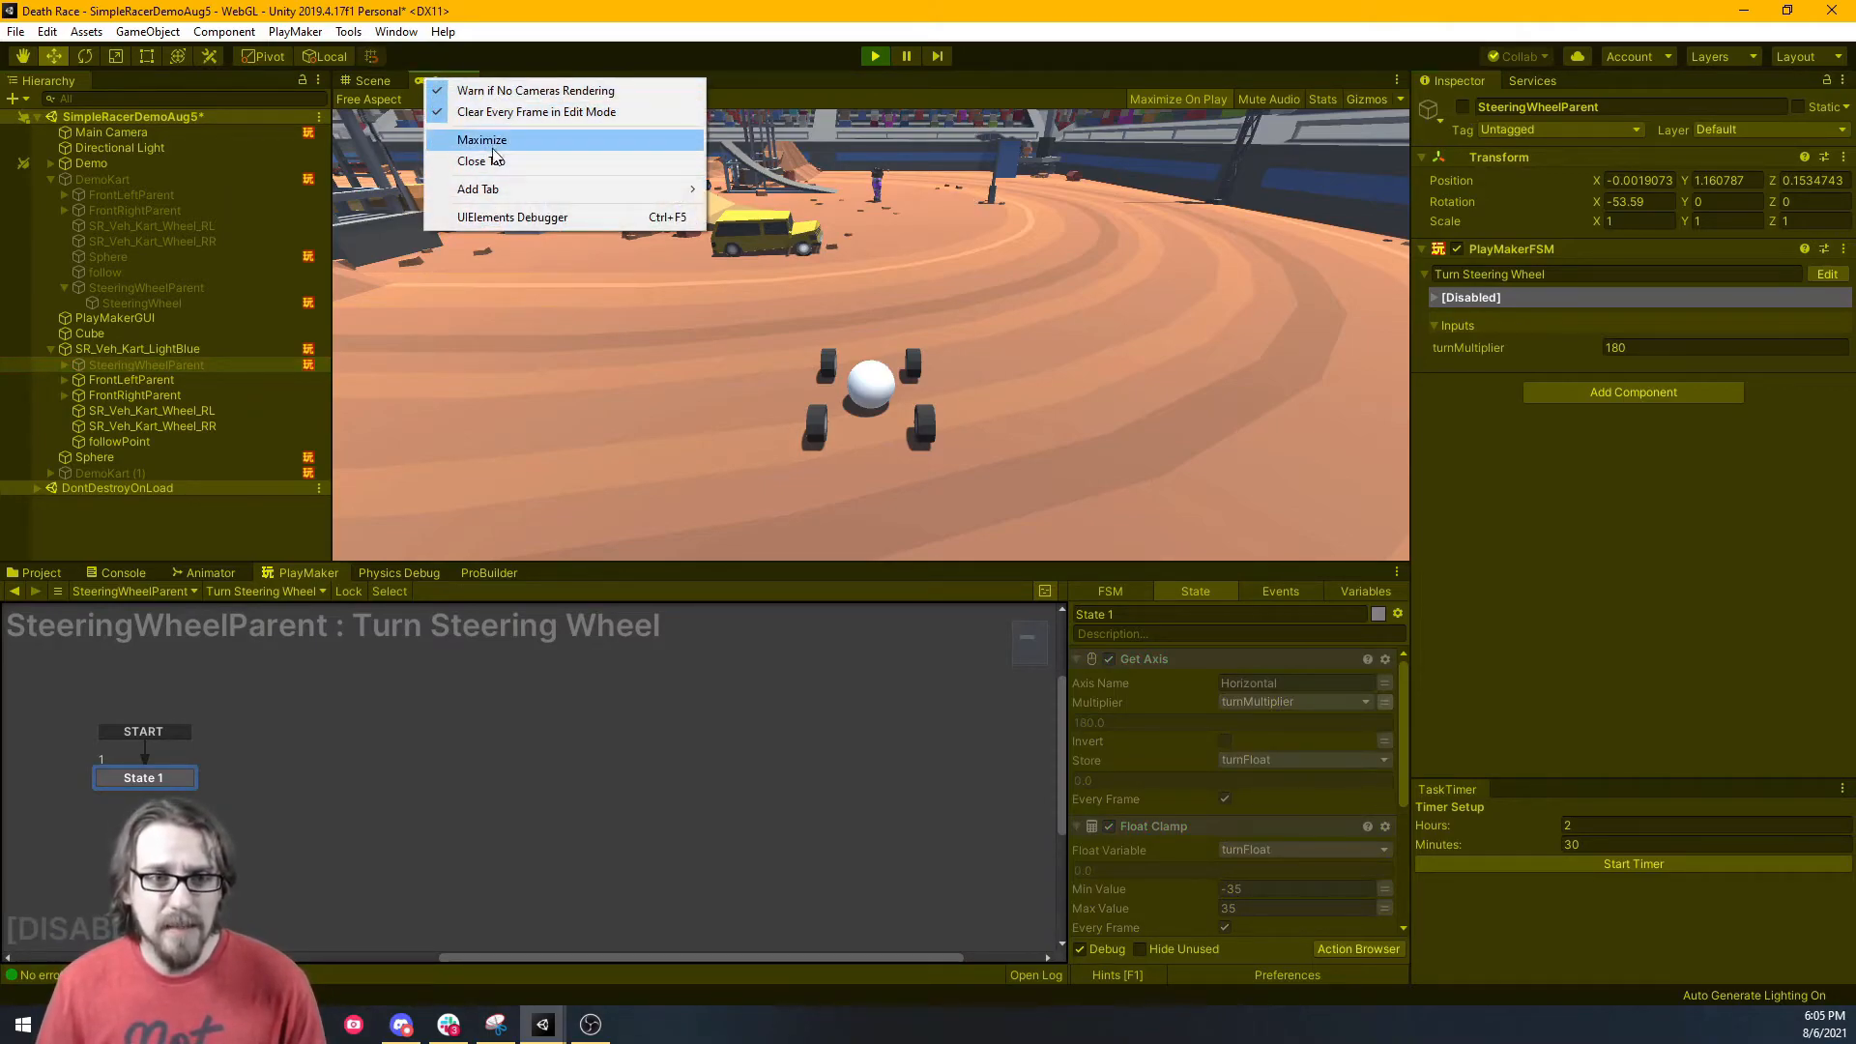
Maximize the Game view and drive the car around the curve toward the dirt ramp.
left_click(488, 142)
key("w")
key("d")
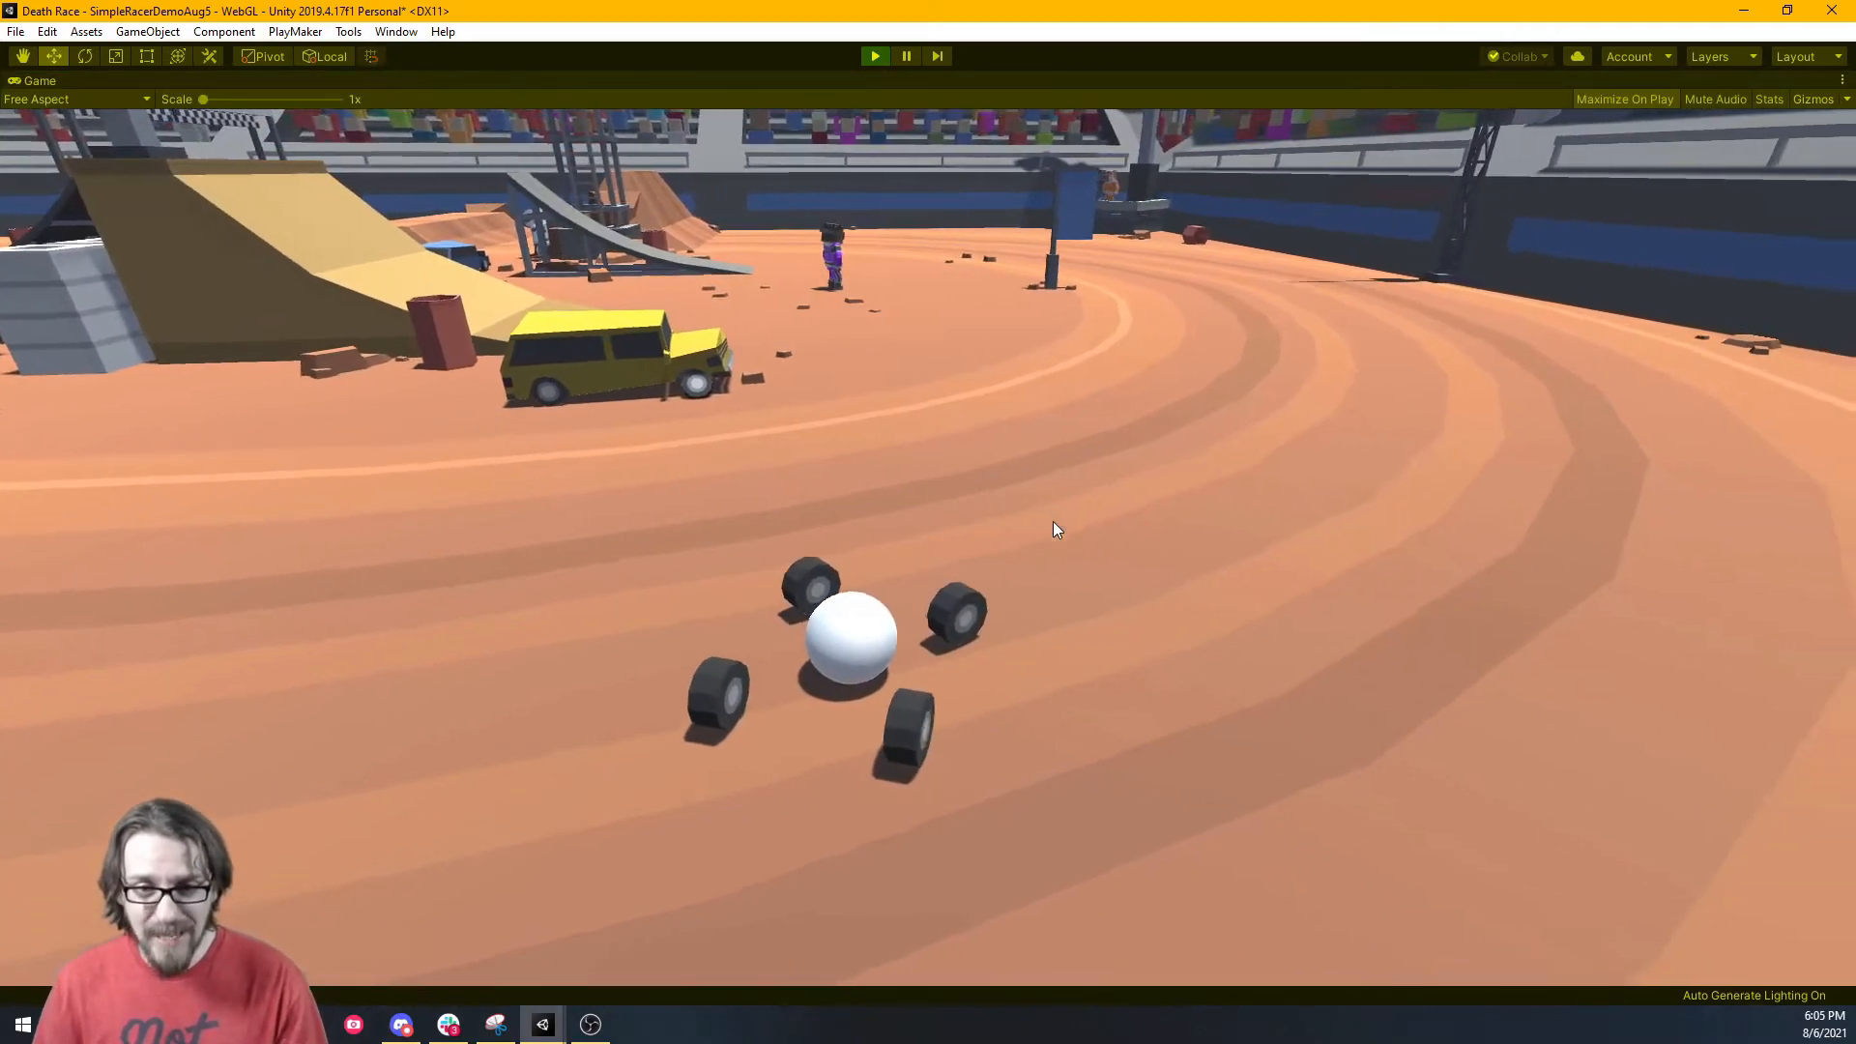
key("d")
key("a")
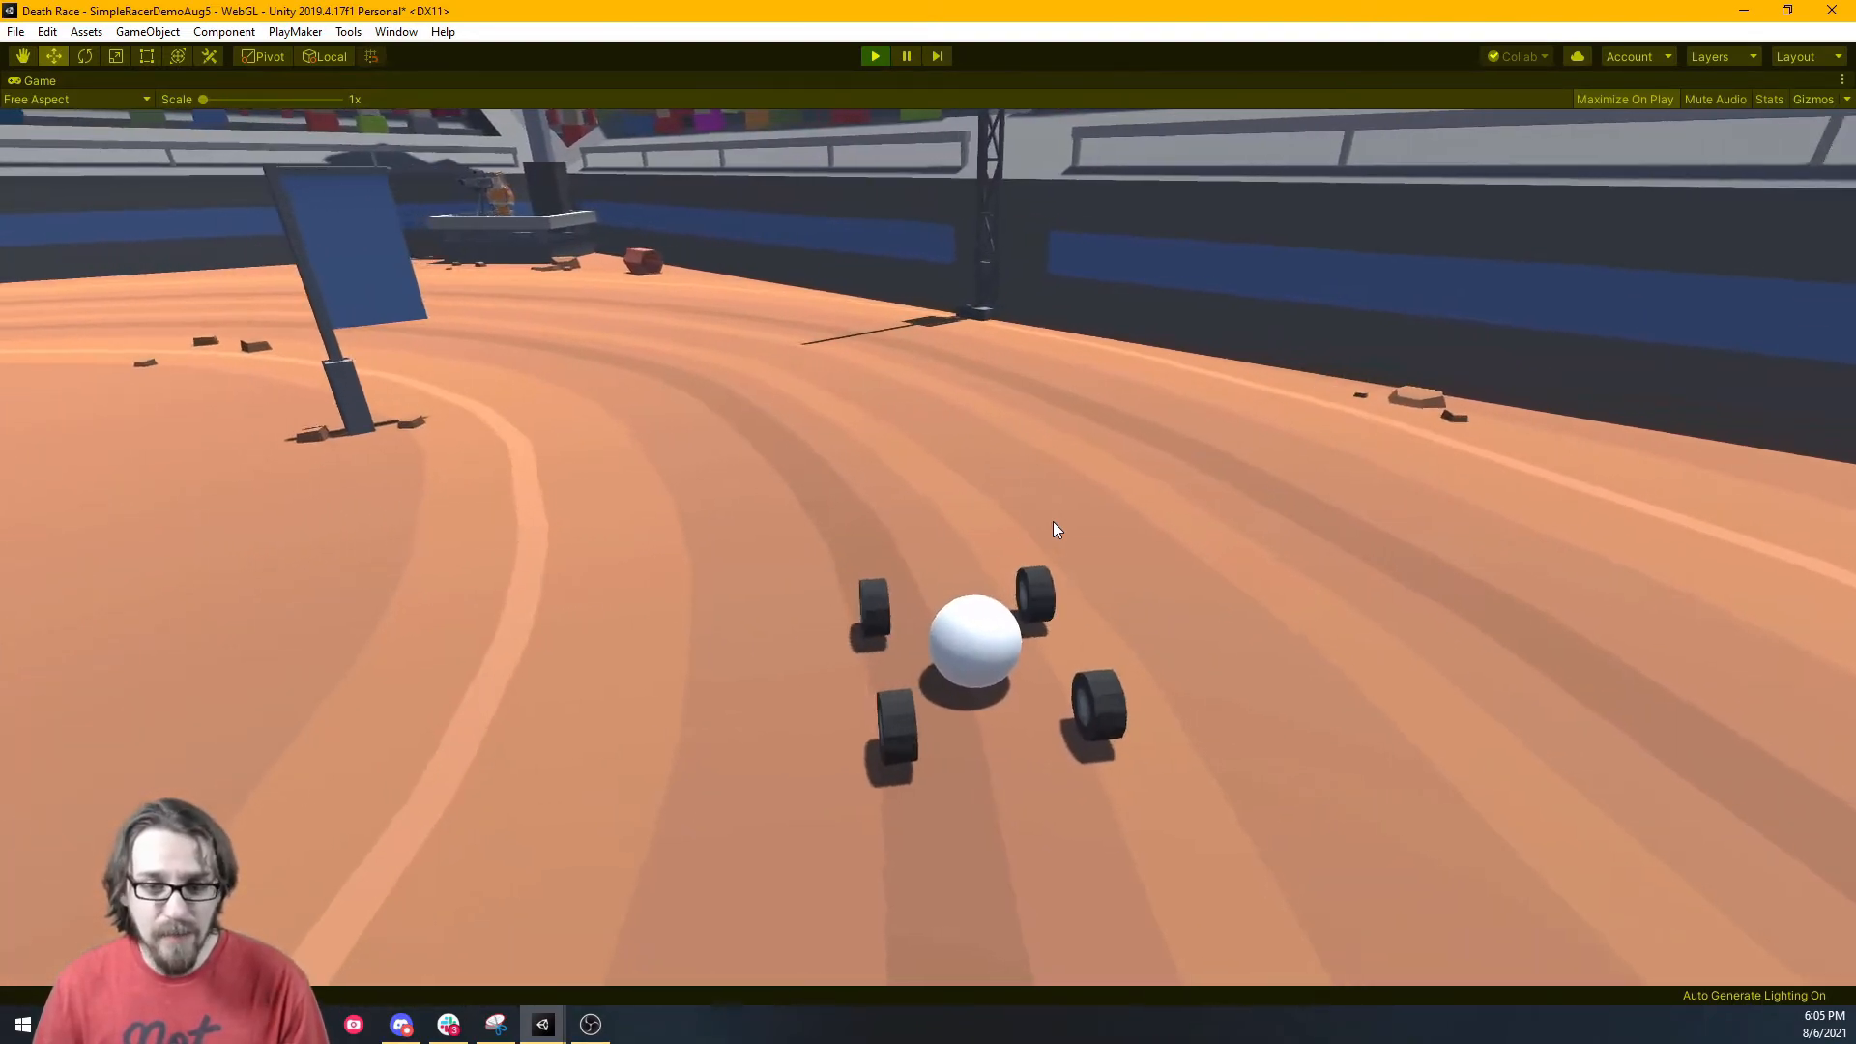
key("a")
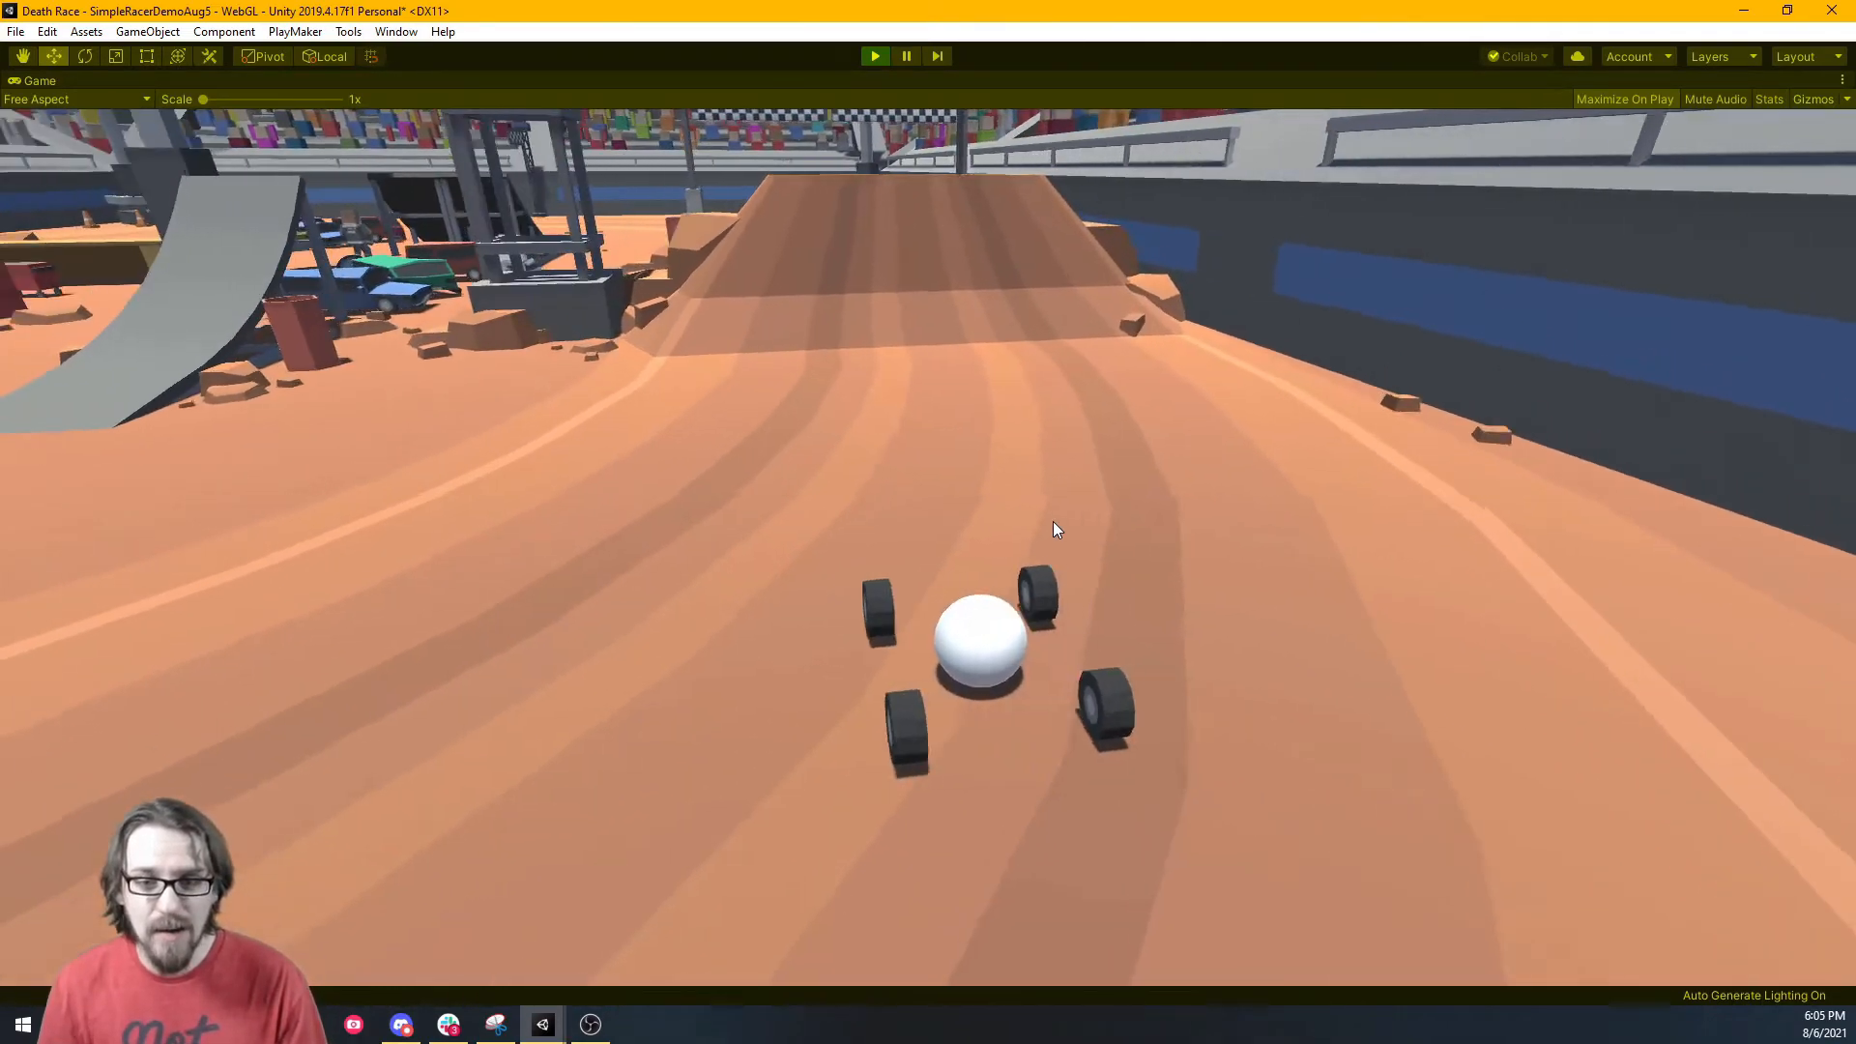
Climb the dirt ramp several times, then reverse down it steering right.
key("w")
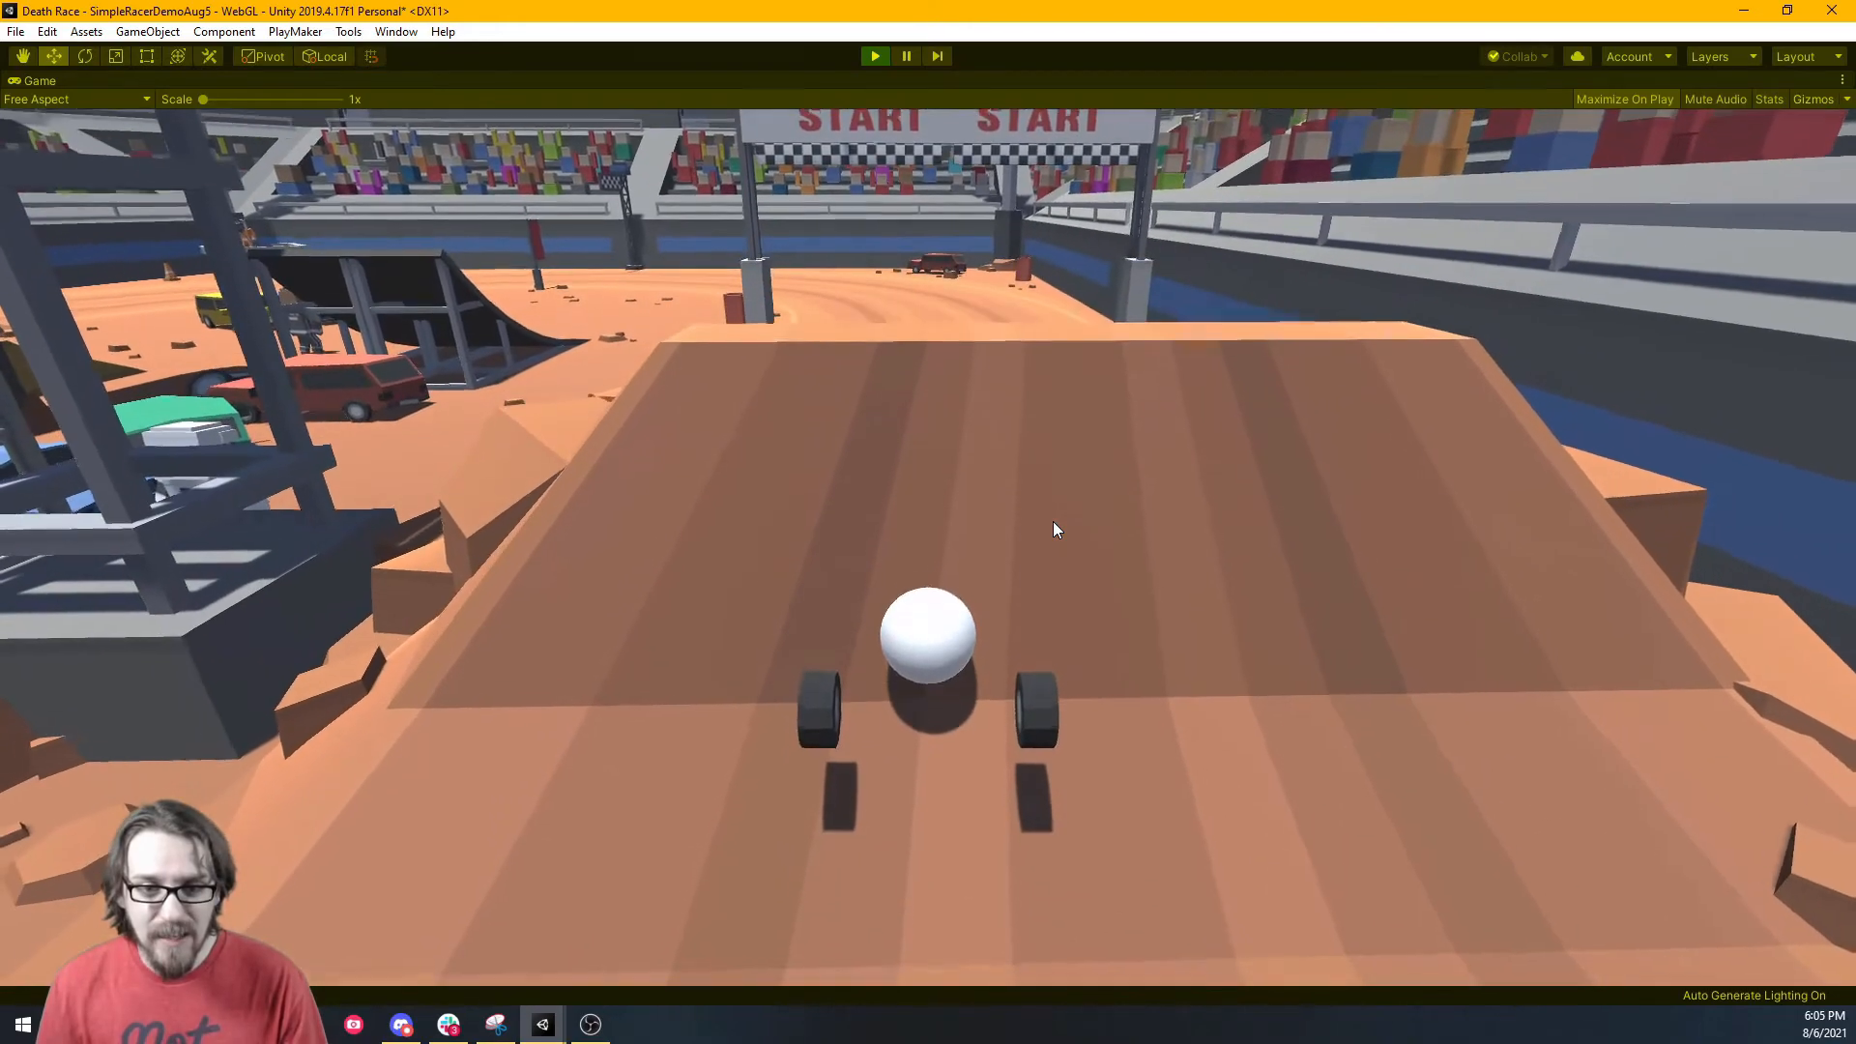
key("w")
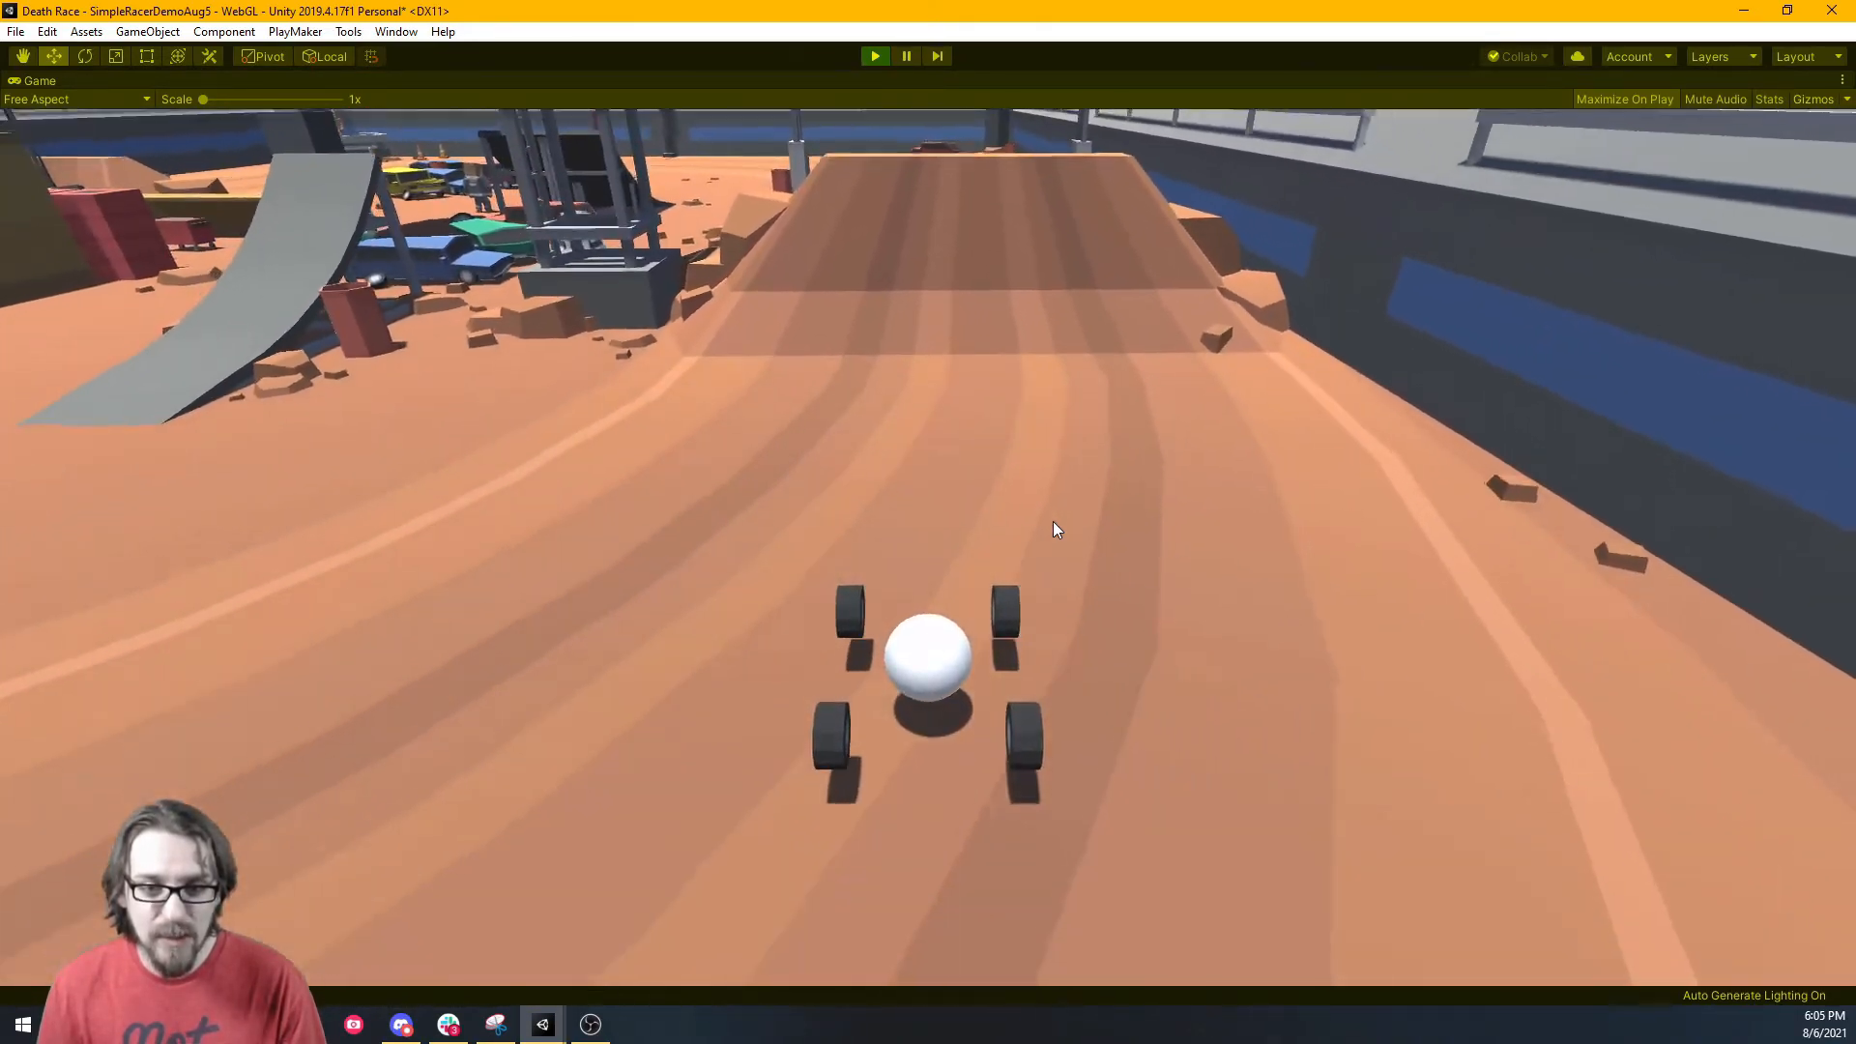
key("w")
key("s")
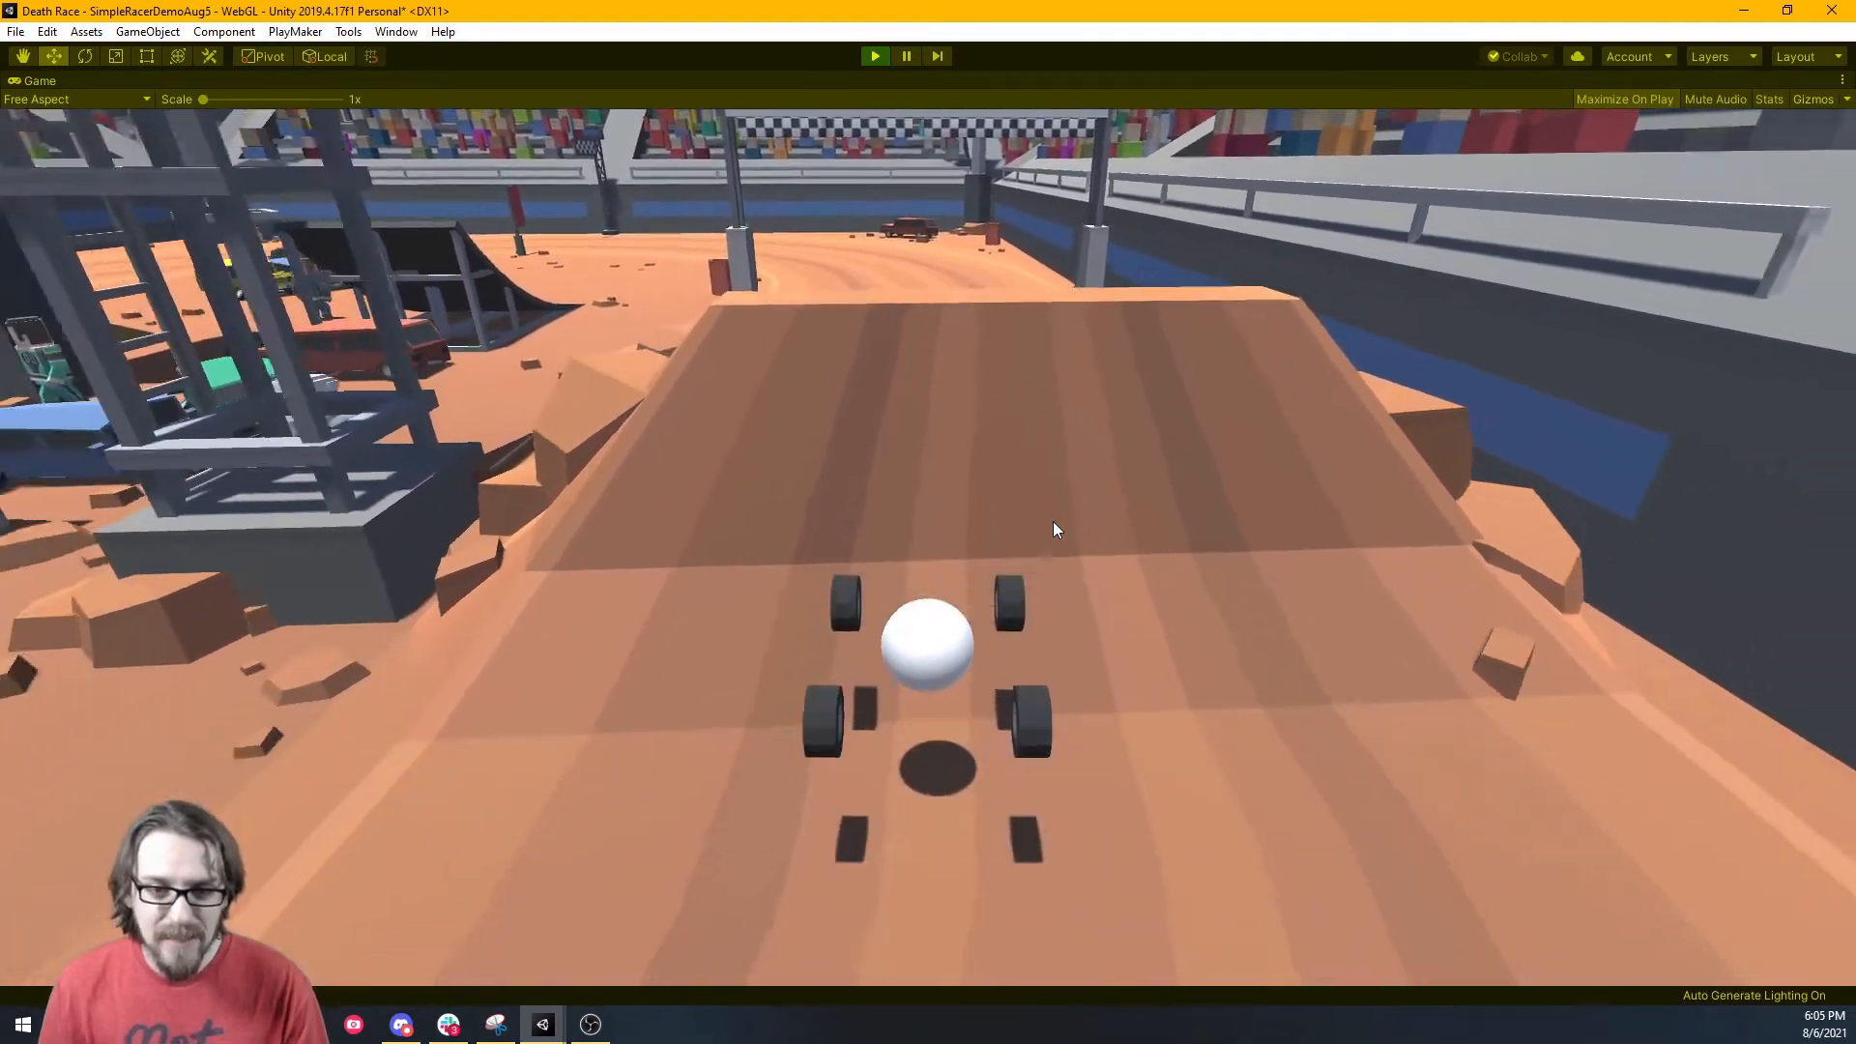
key("d")
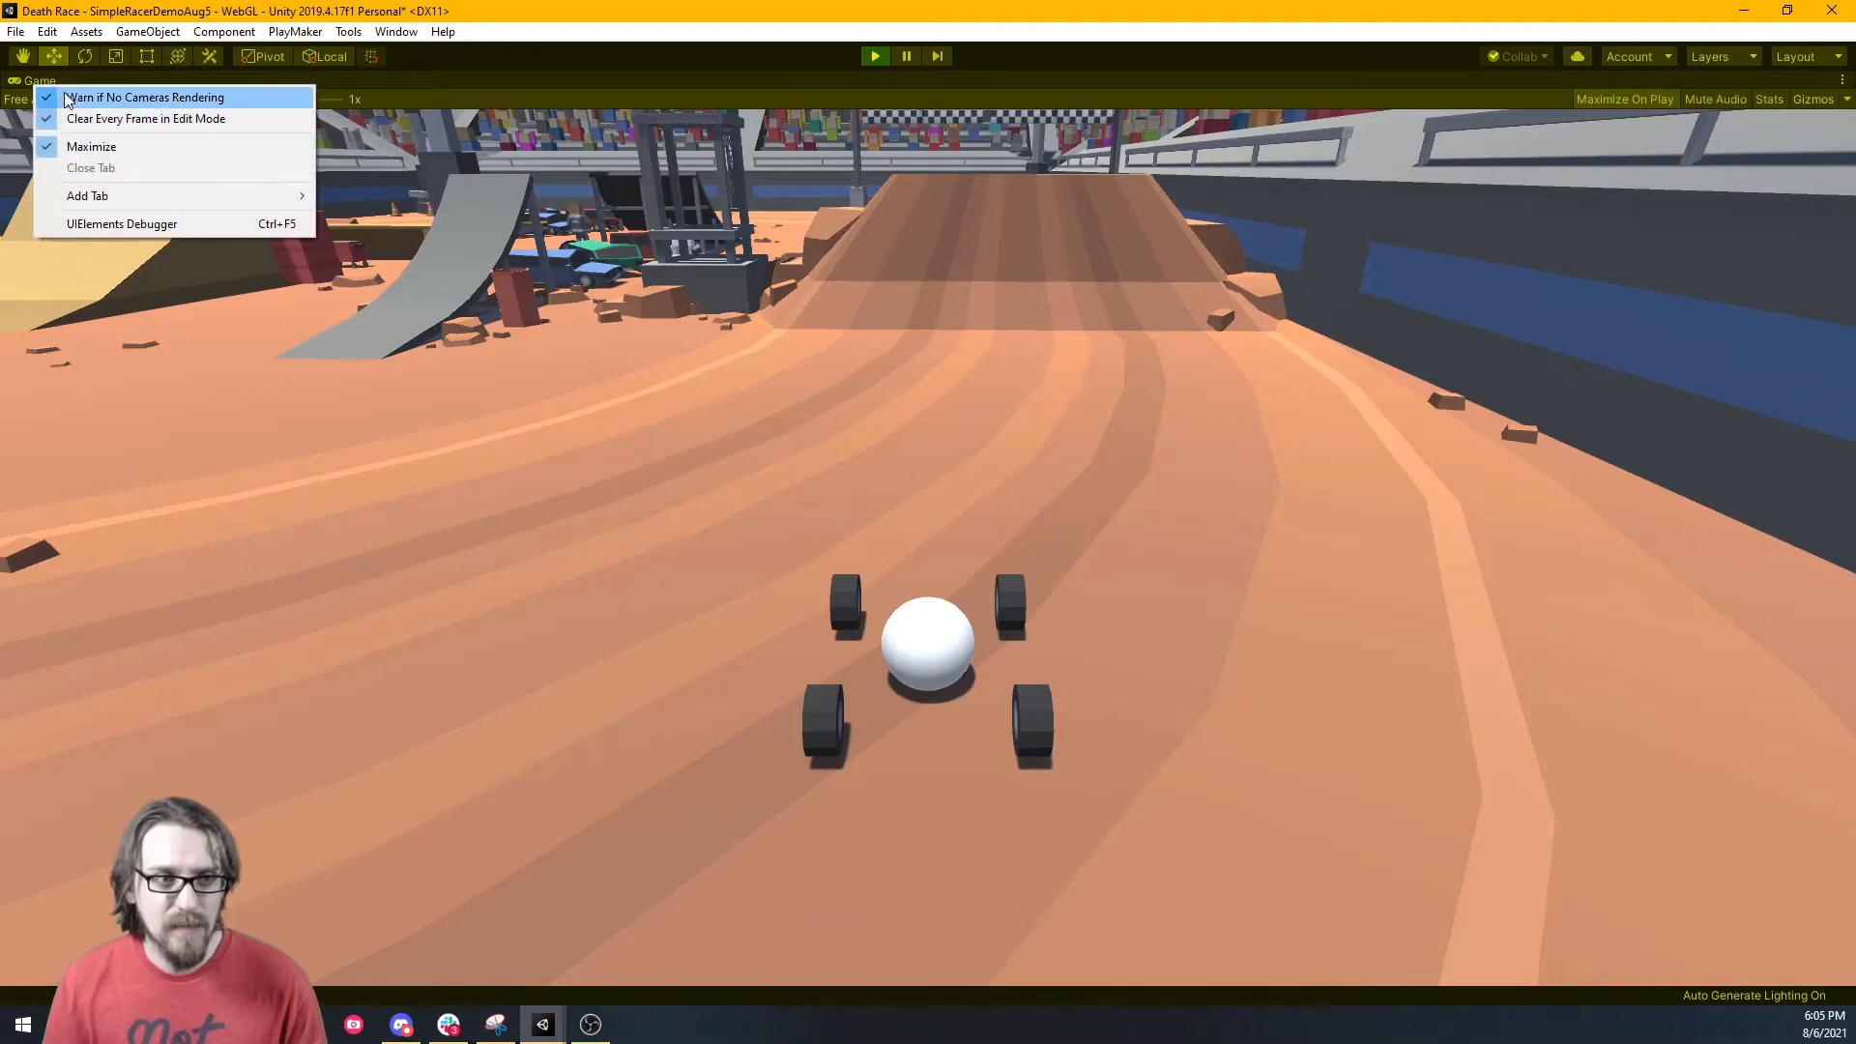
Restore the editor layout, stop Play mode, and frame the light-blue kart from its side.
left_click(90, 147)
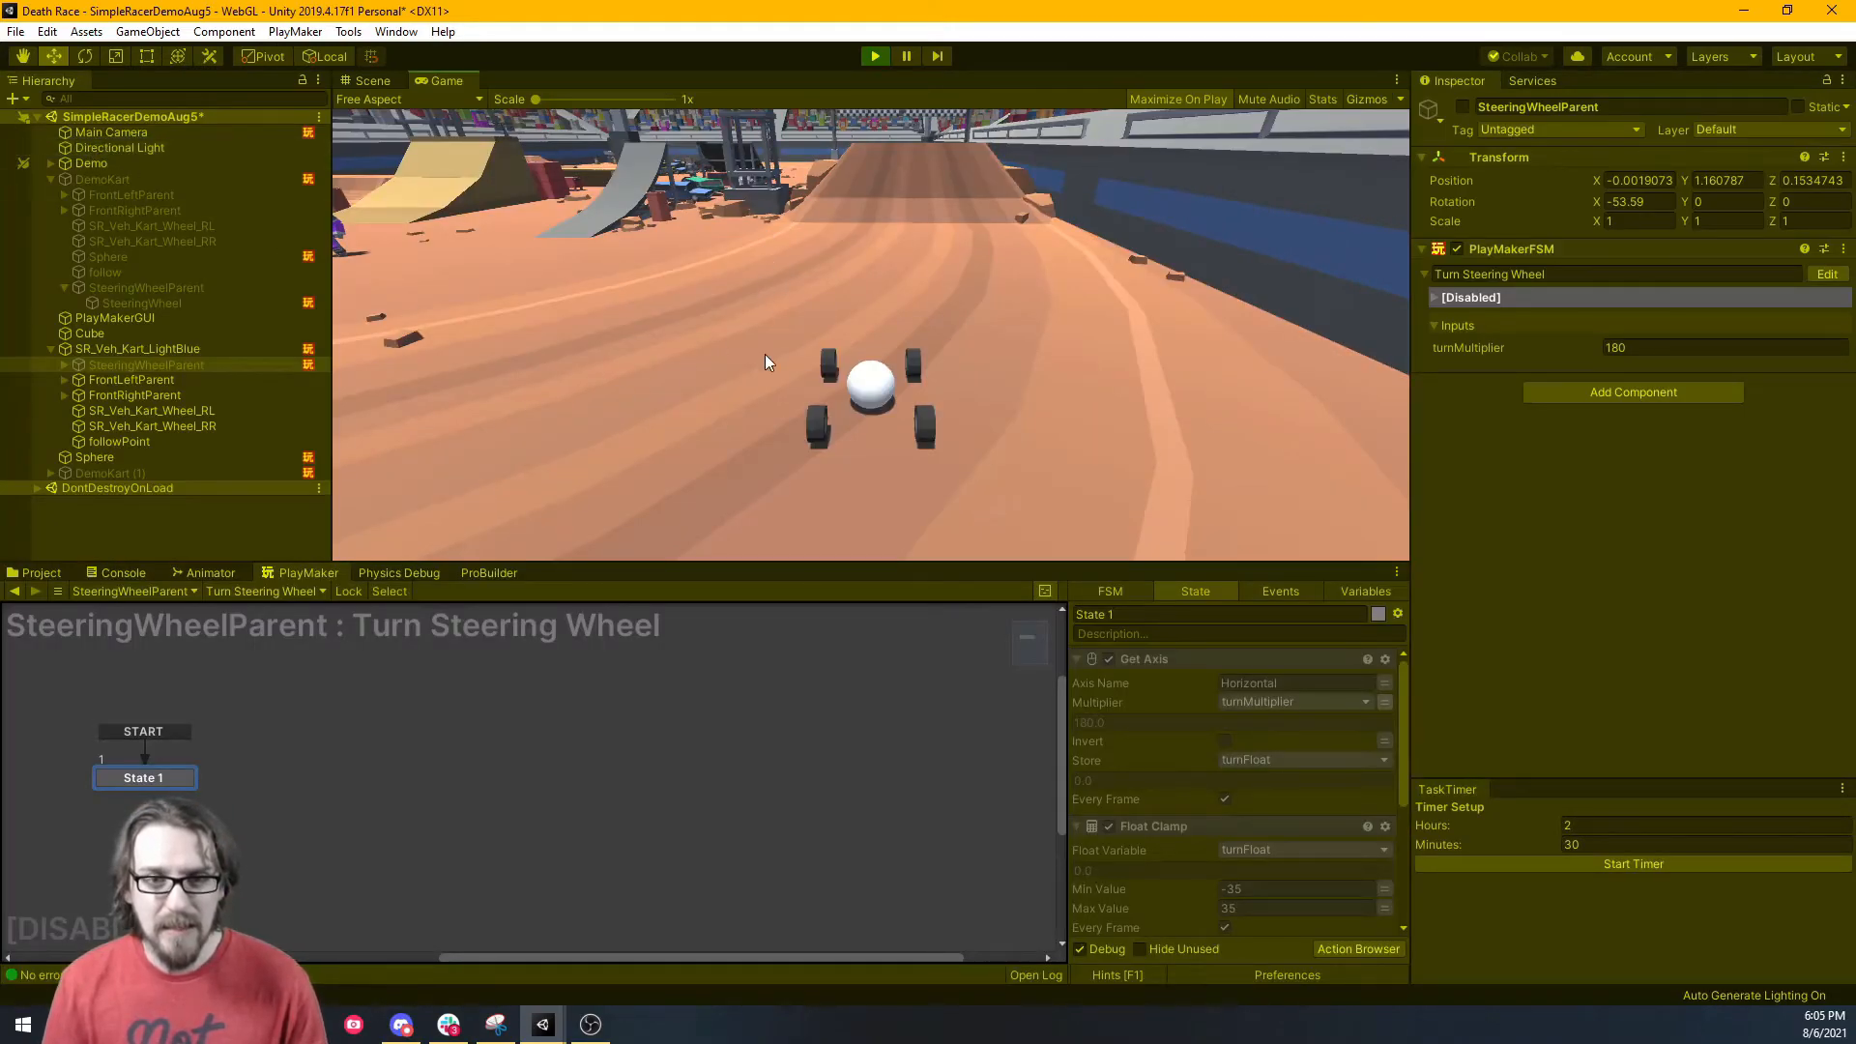
left_click(876, 57)
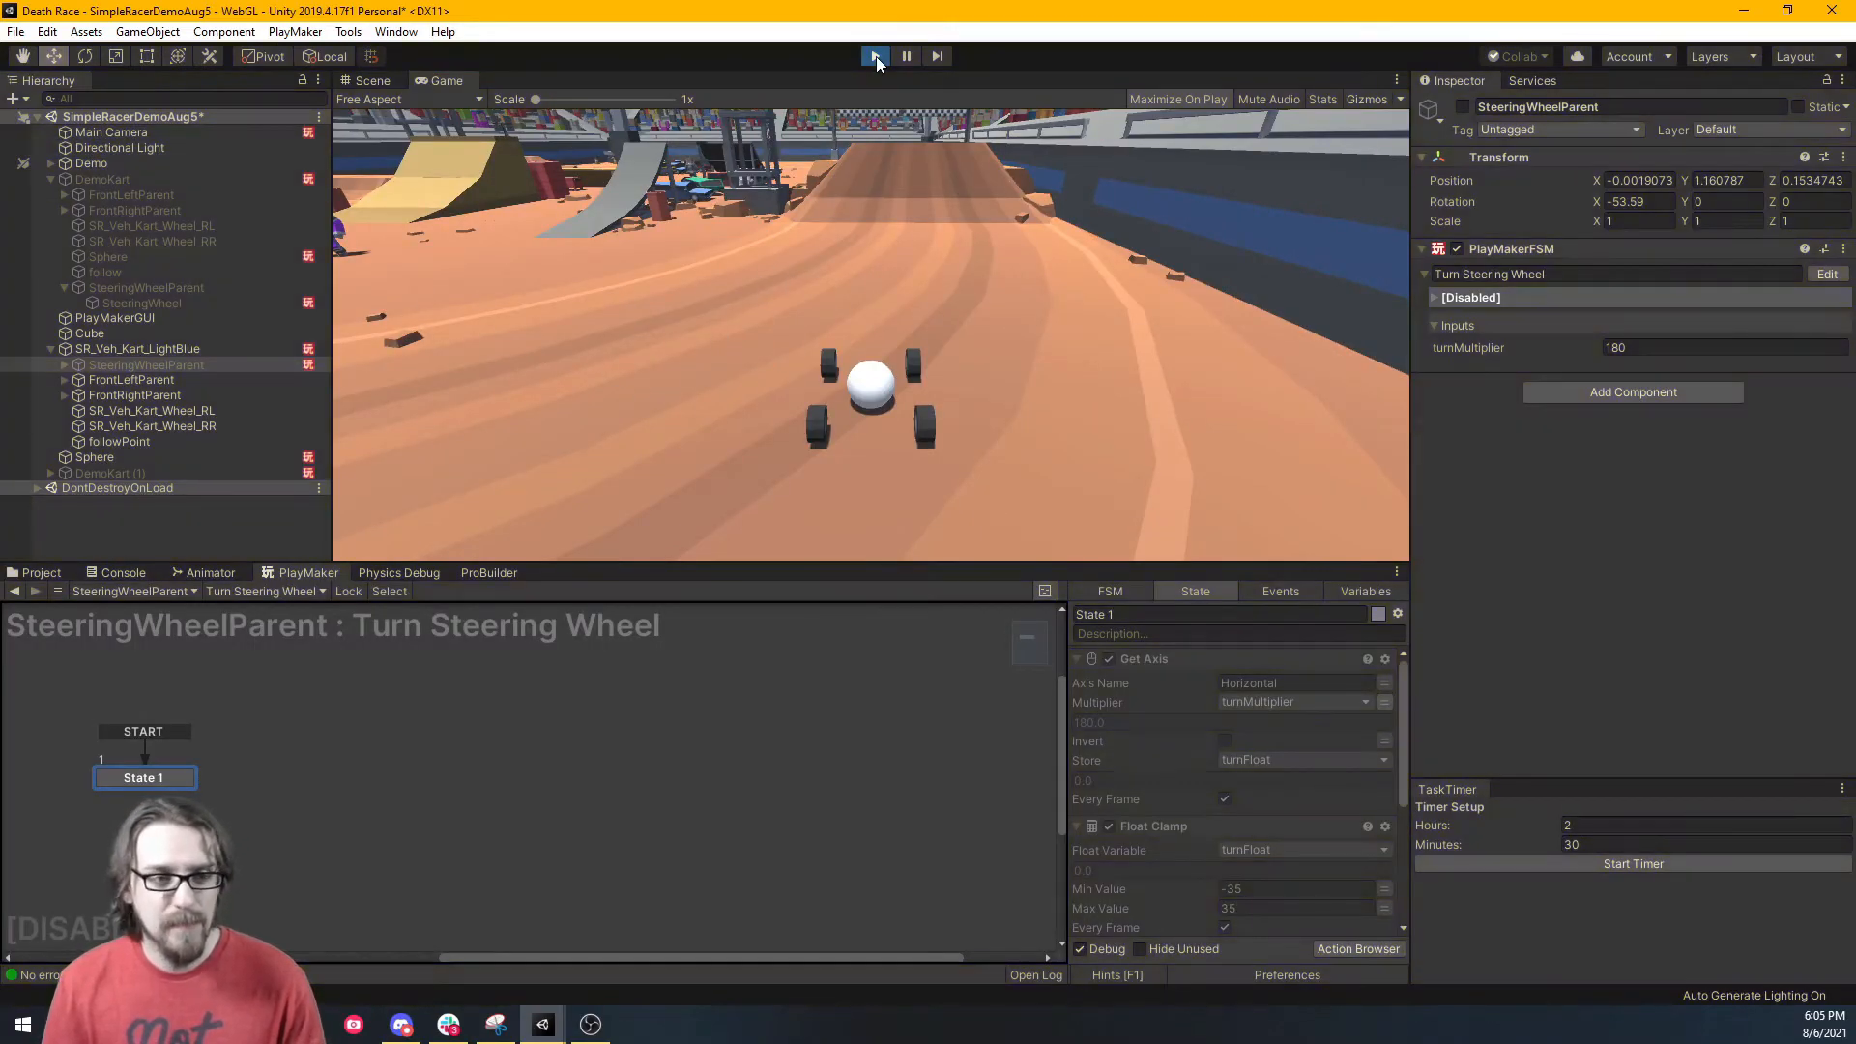
left_click(135, 348)
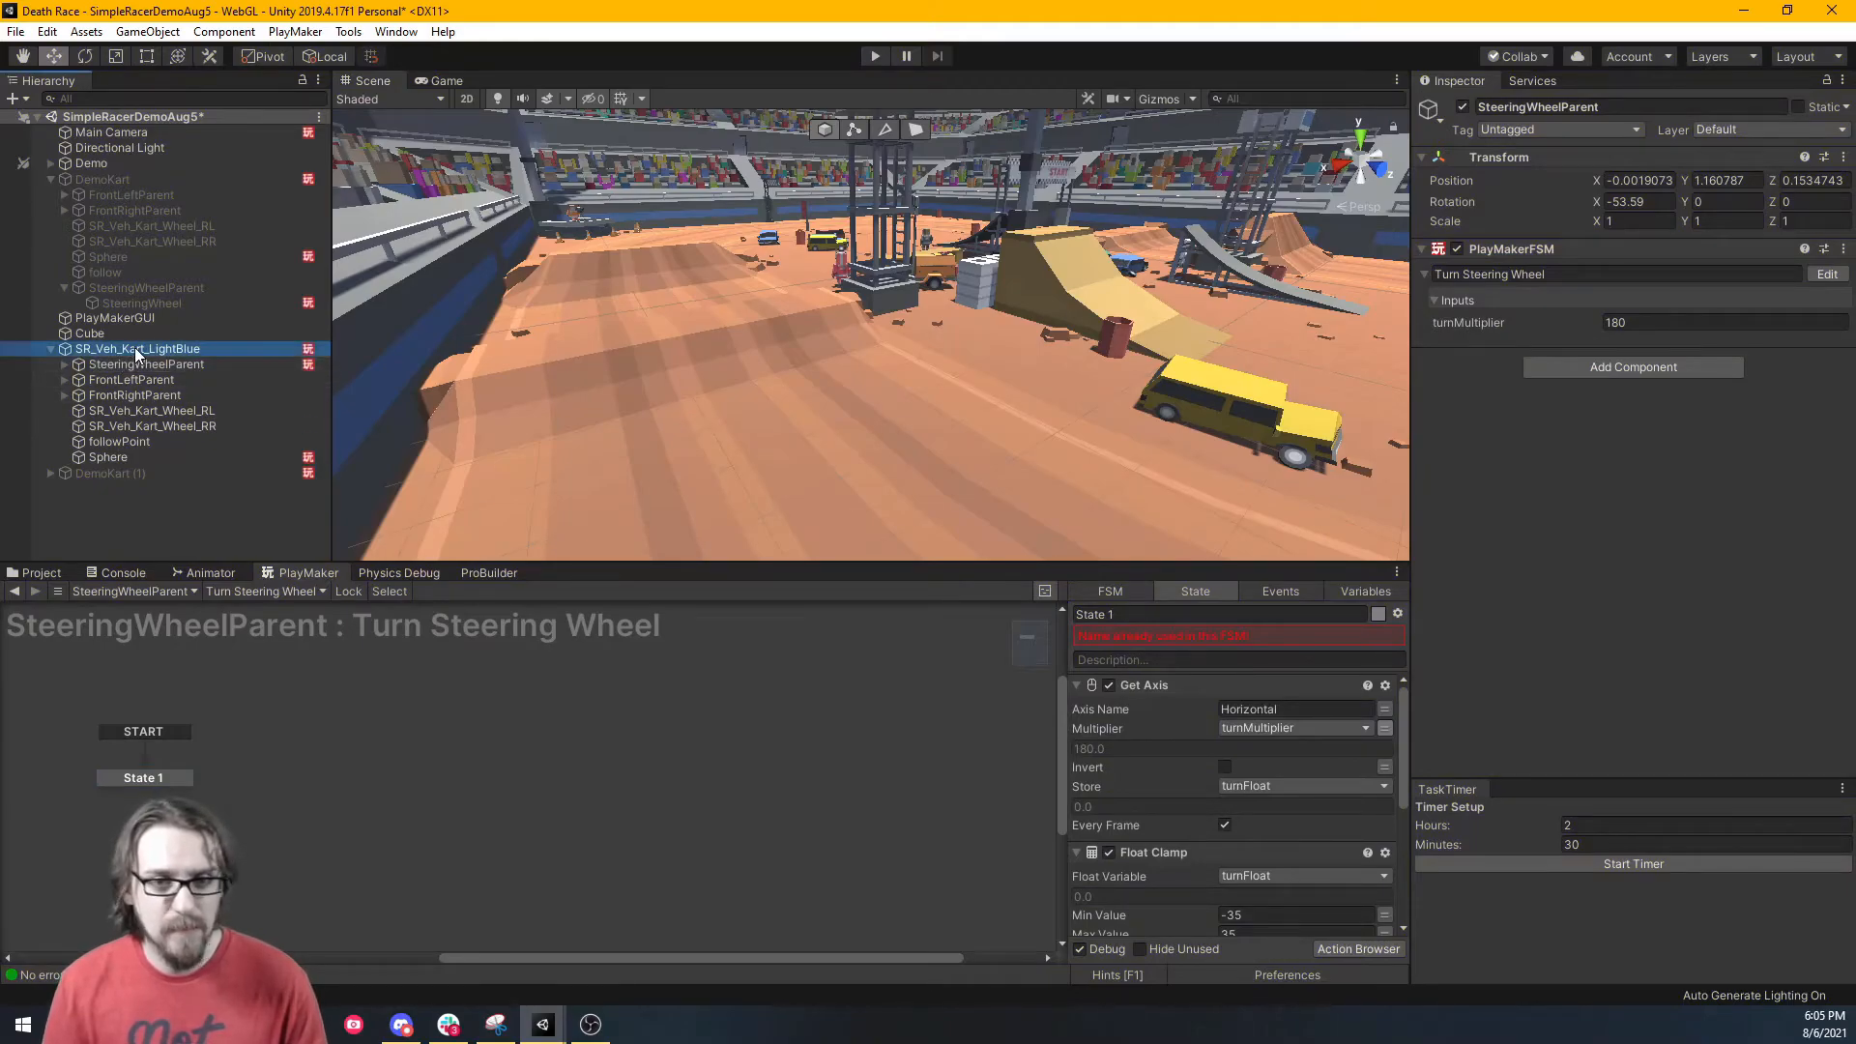
key("f")
right_click_drag(943, 418, 1291, 431)
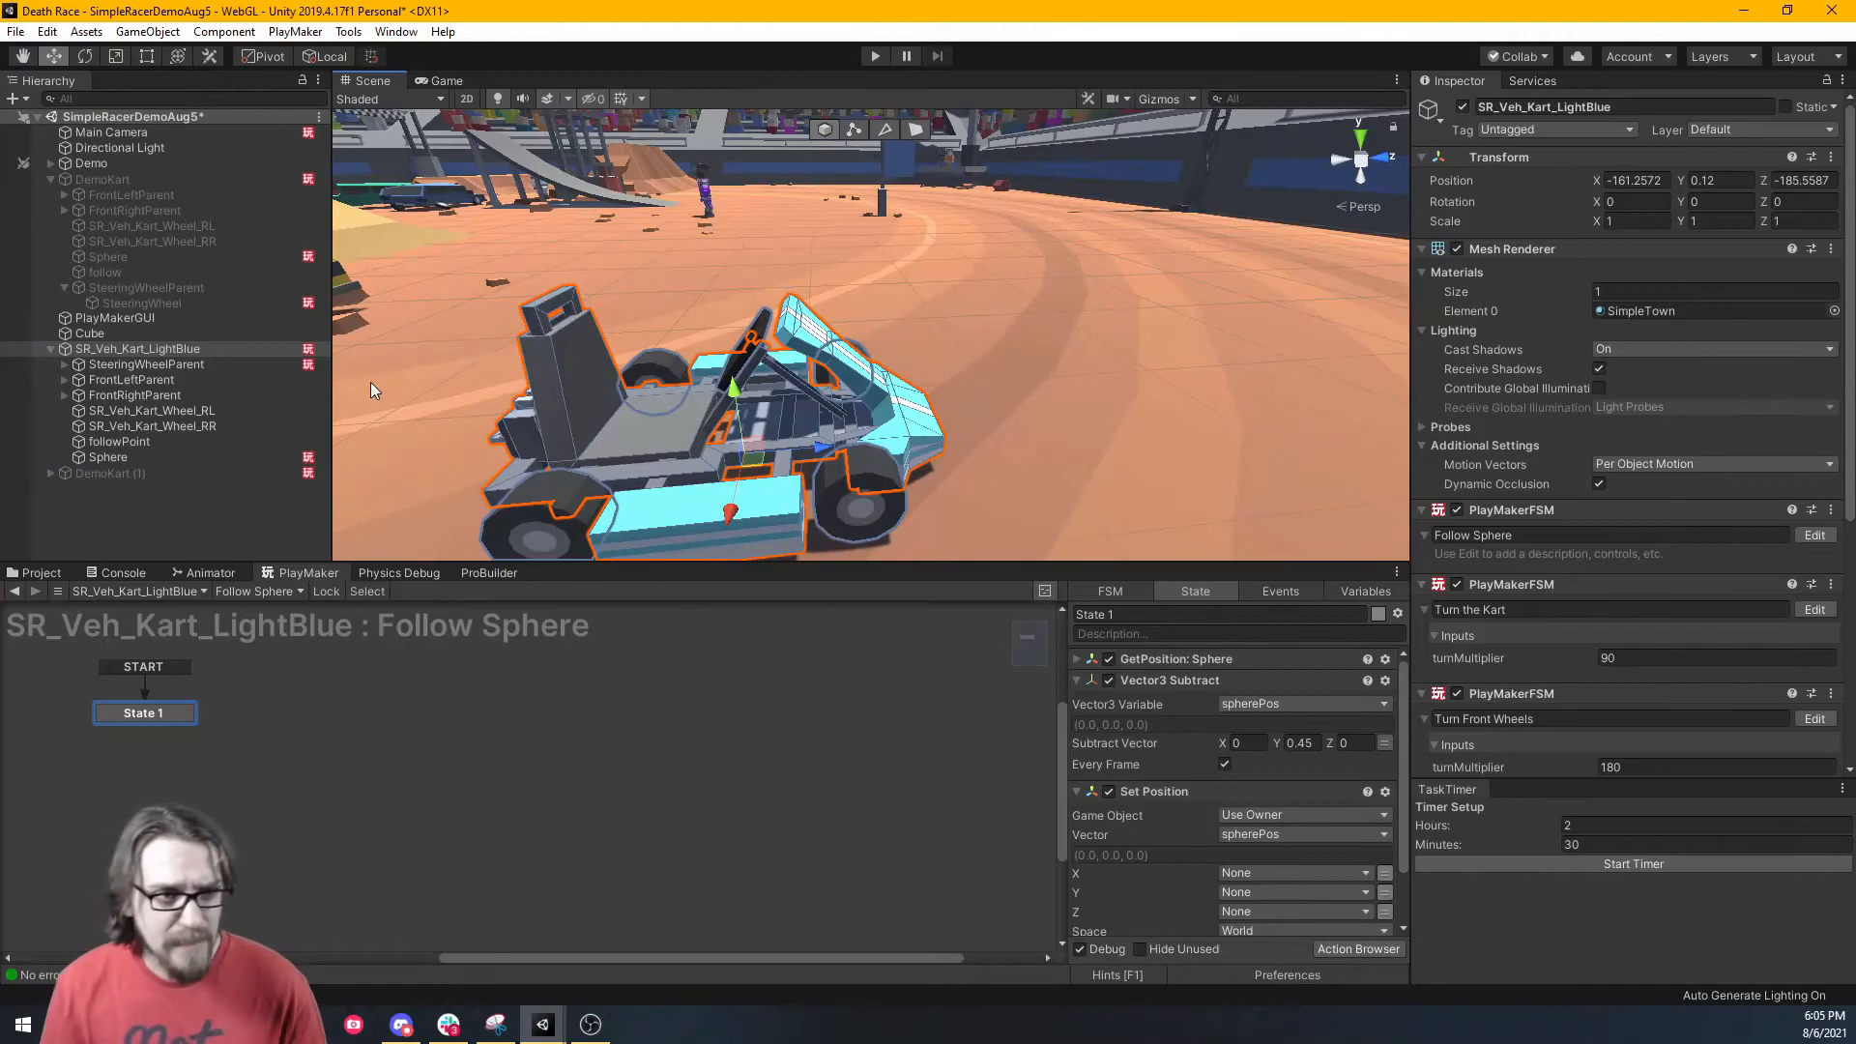
Enable the kart Sphere's Mesh Renderer and, in orthographic Left view, move its Z from 0.89 to 1.04.
left_click(114, 457)
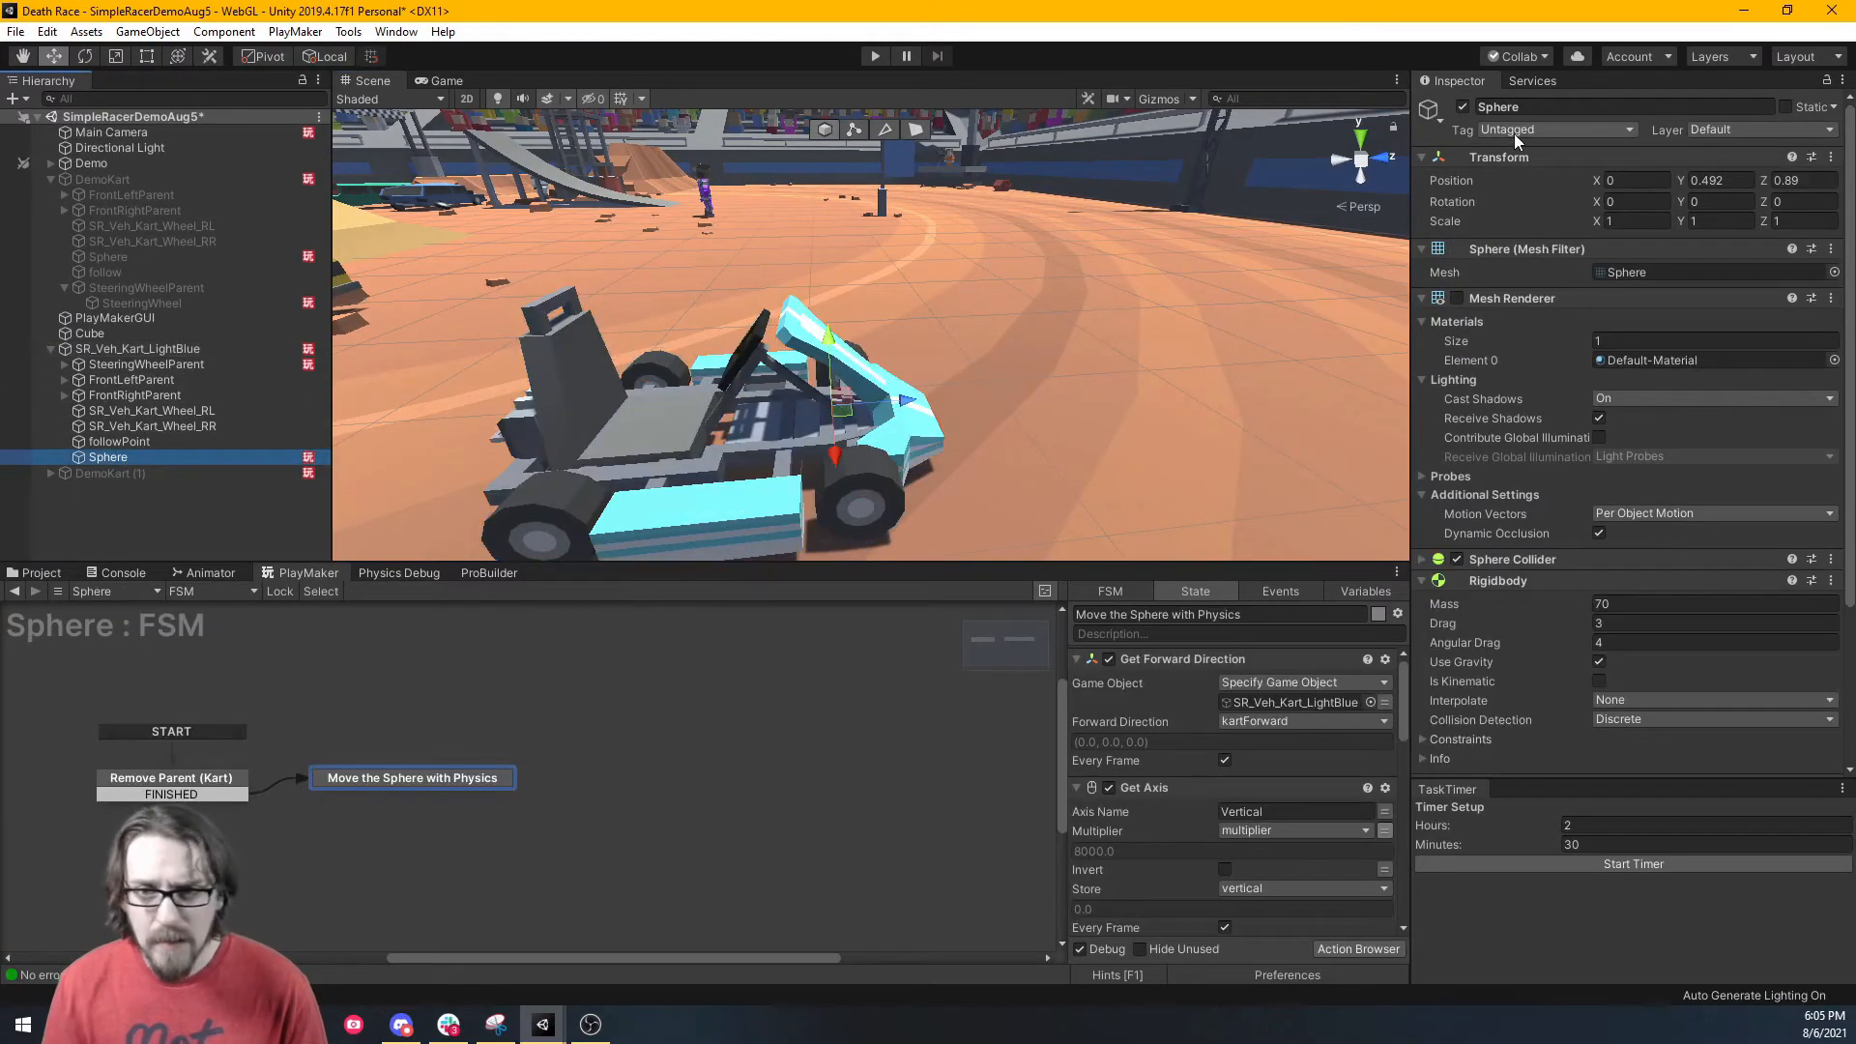
left_click(1458, 298)
right_click_drag(1063, 315, 1007, 307)
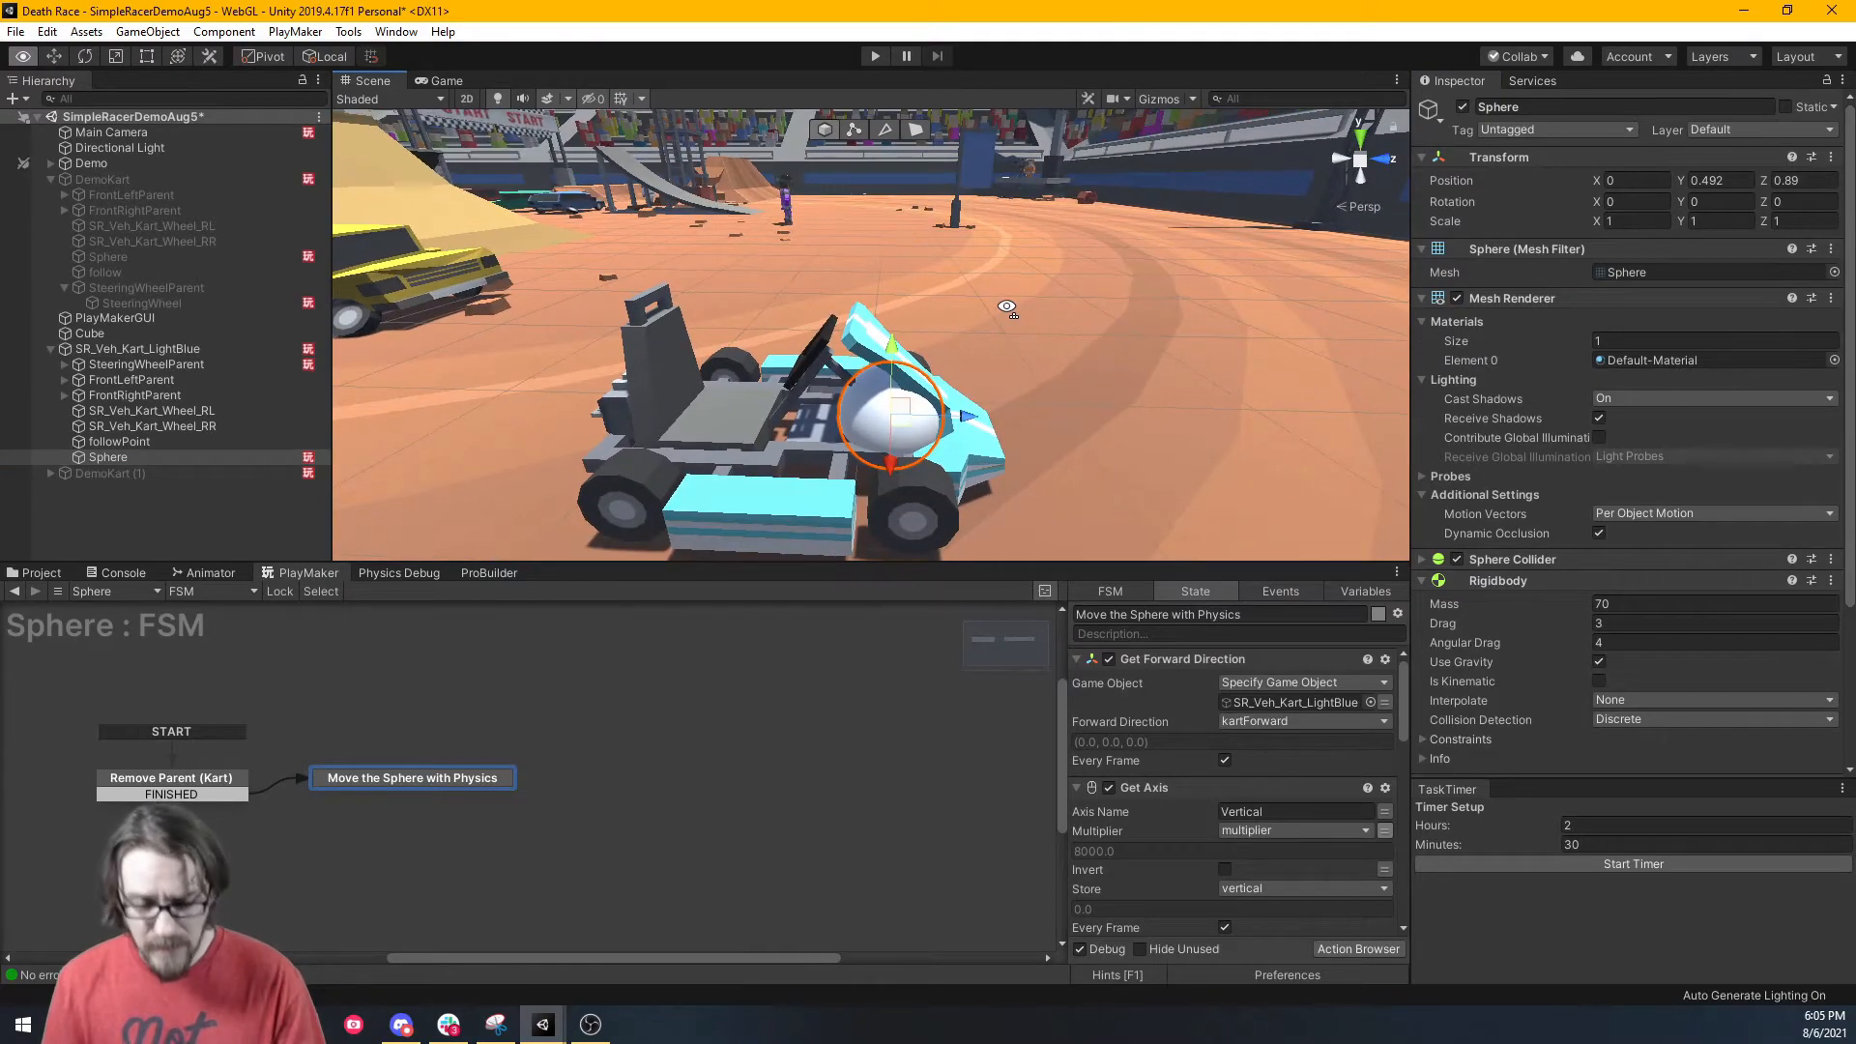
left_click(1370, 207)
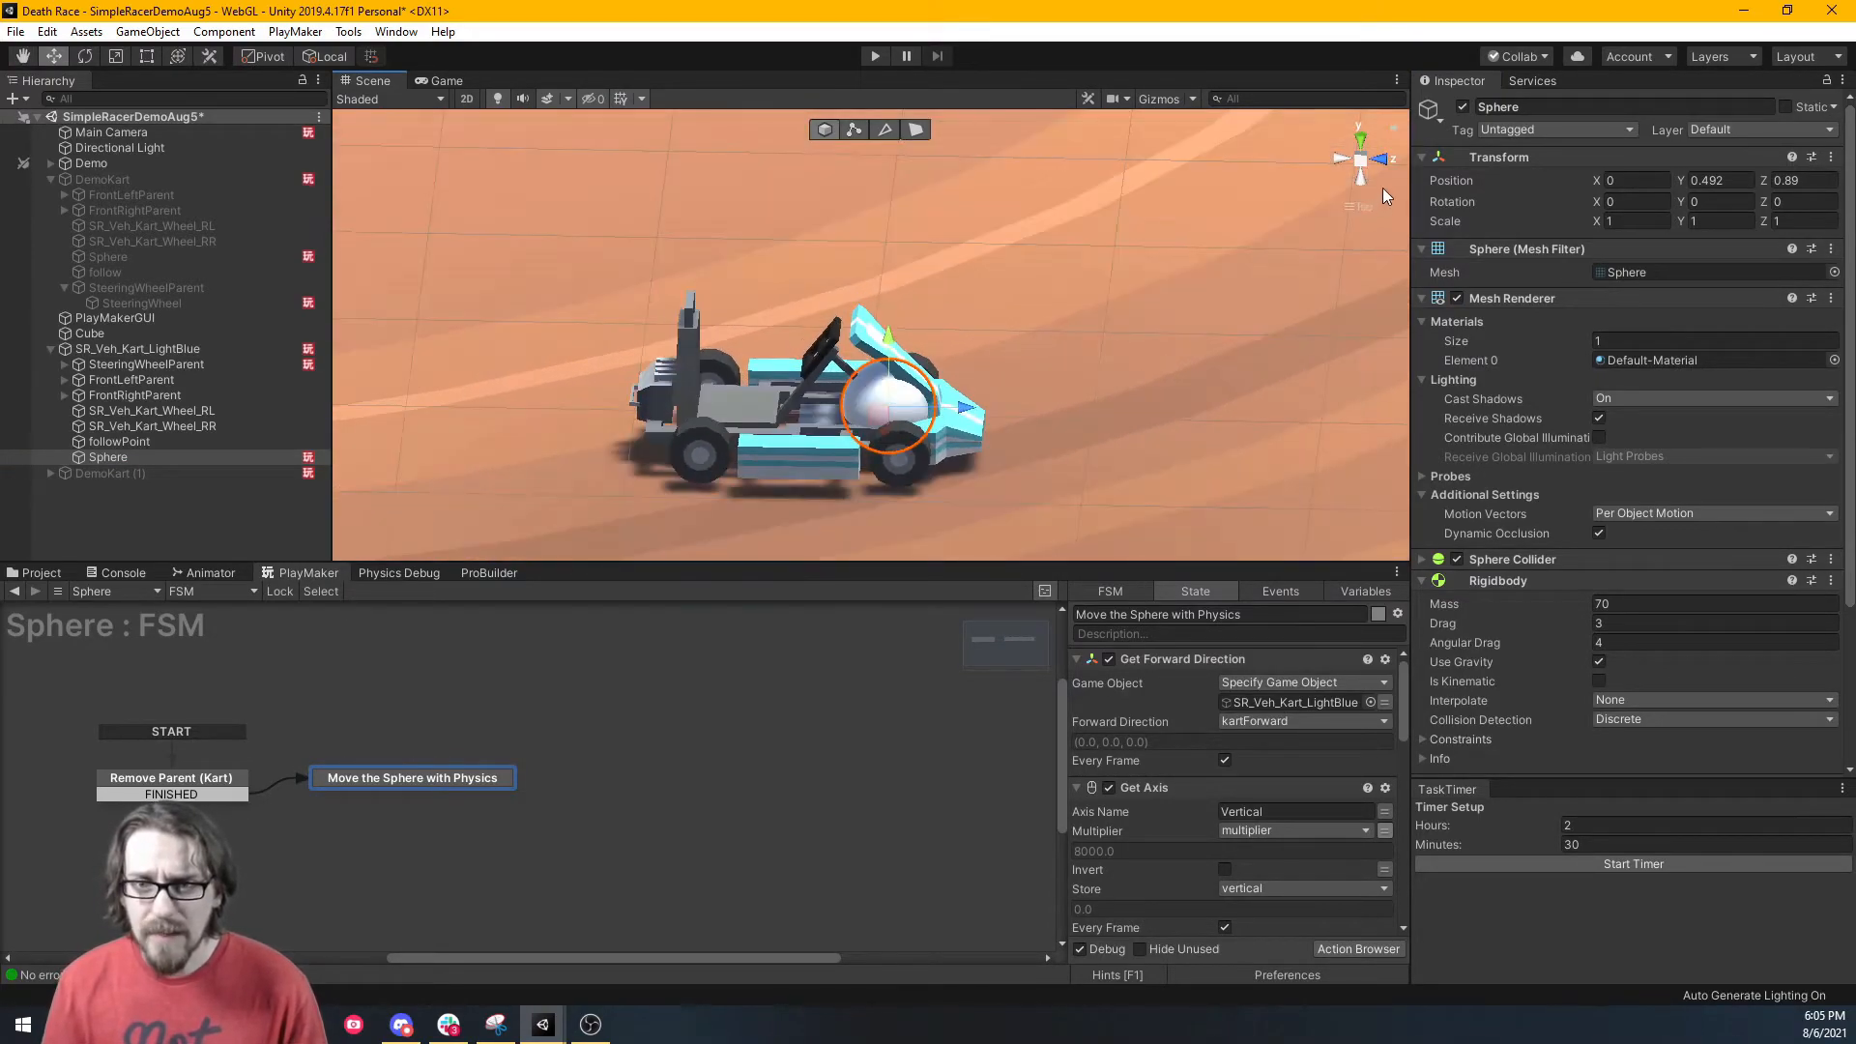
left_click(1387, 161)
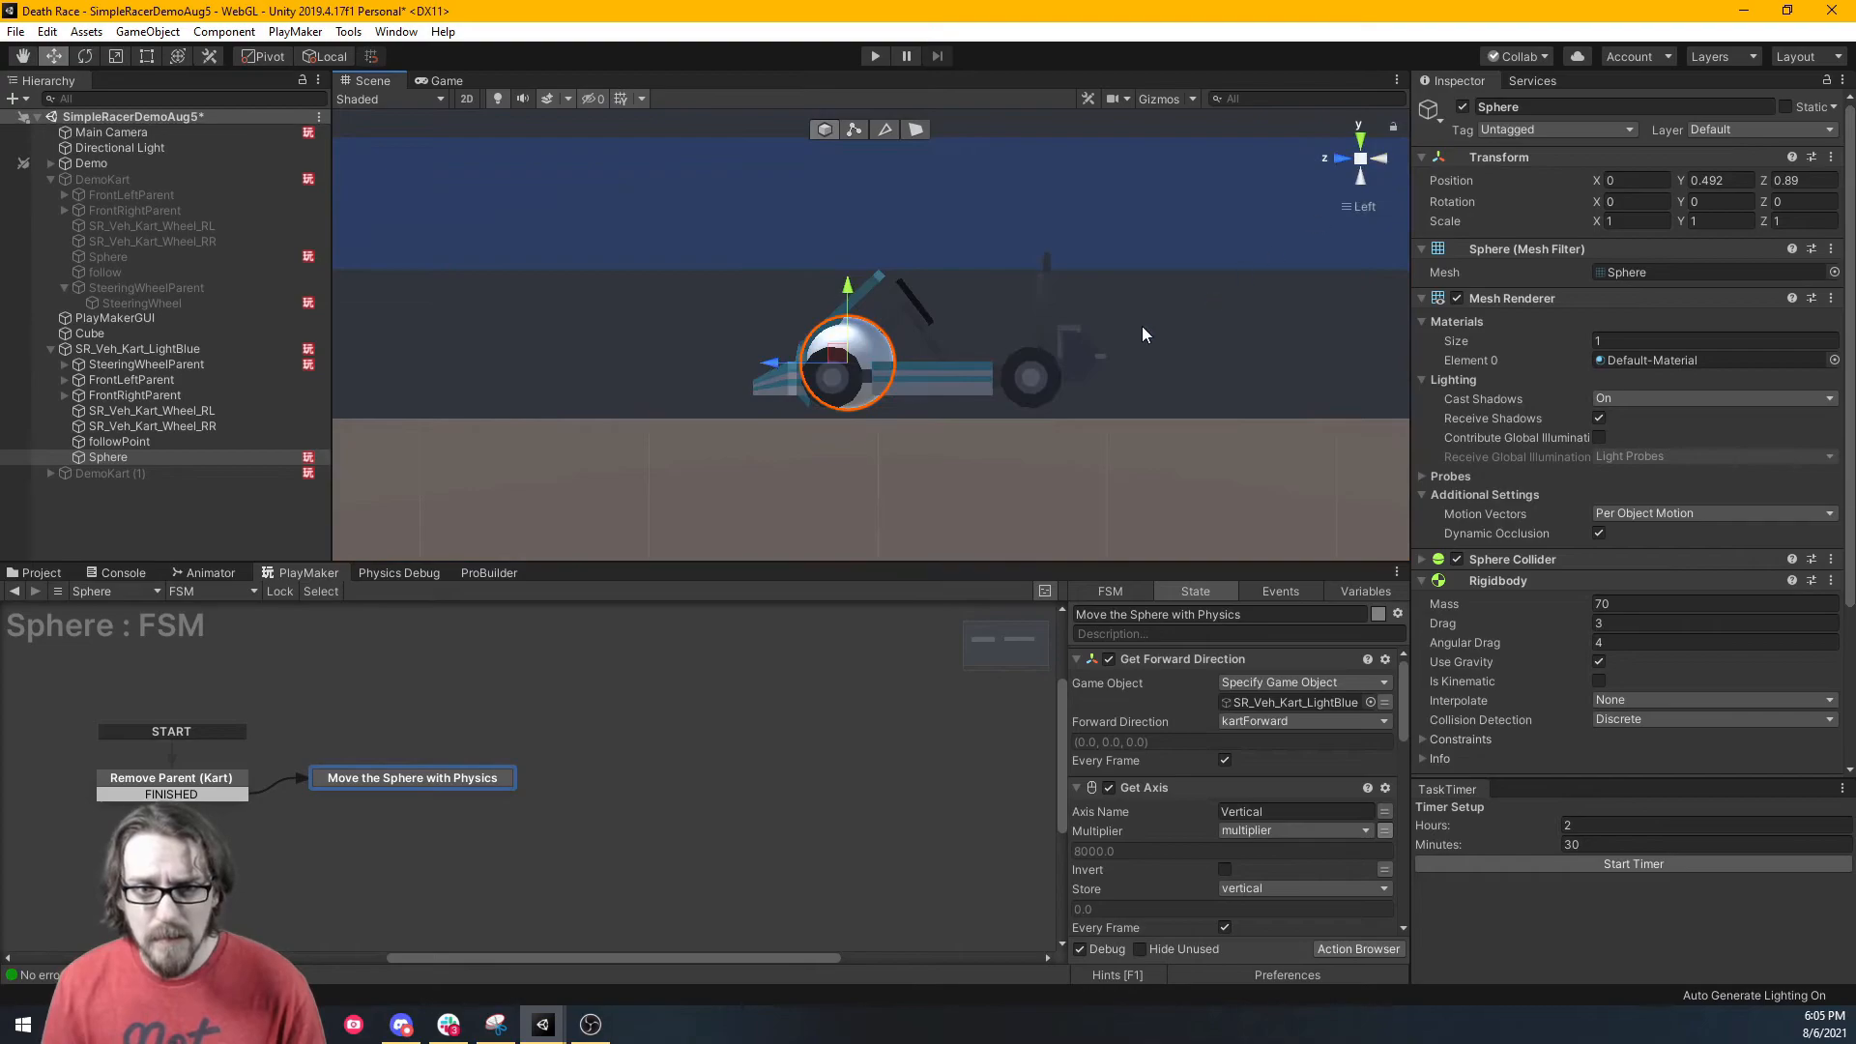
left_click_drag(768, 361, 753, 372)
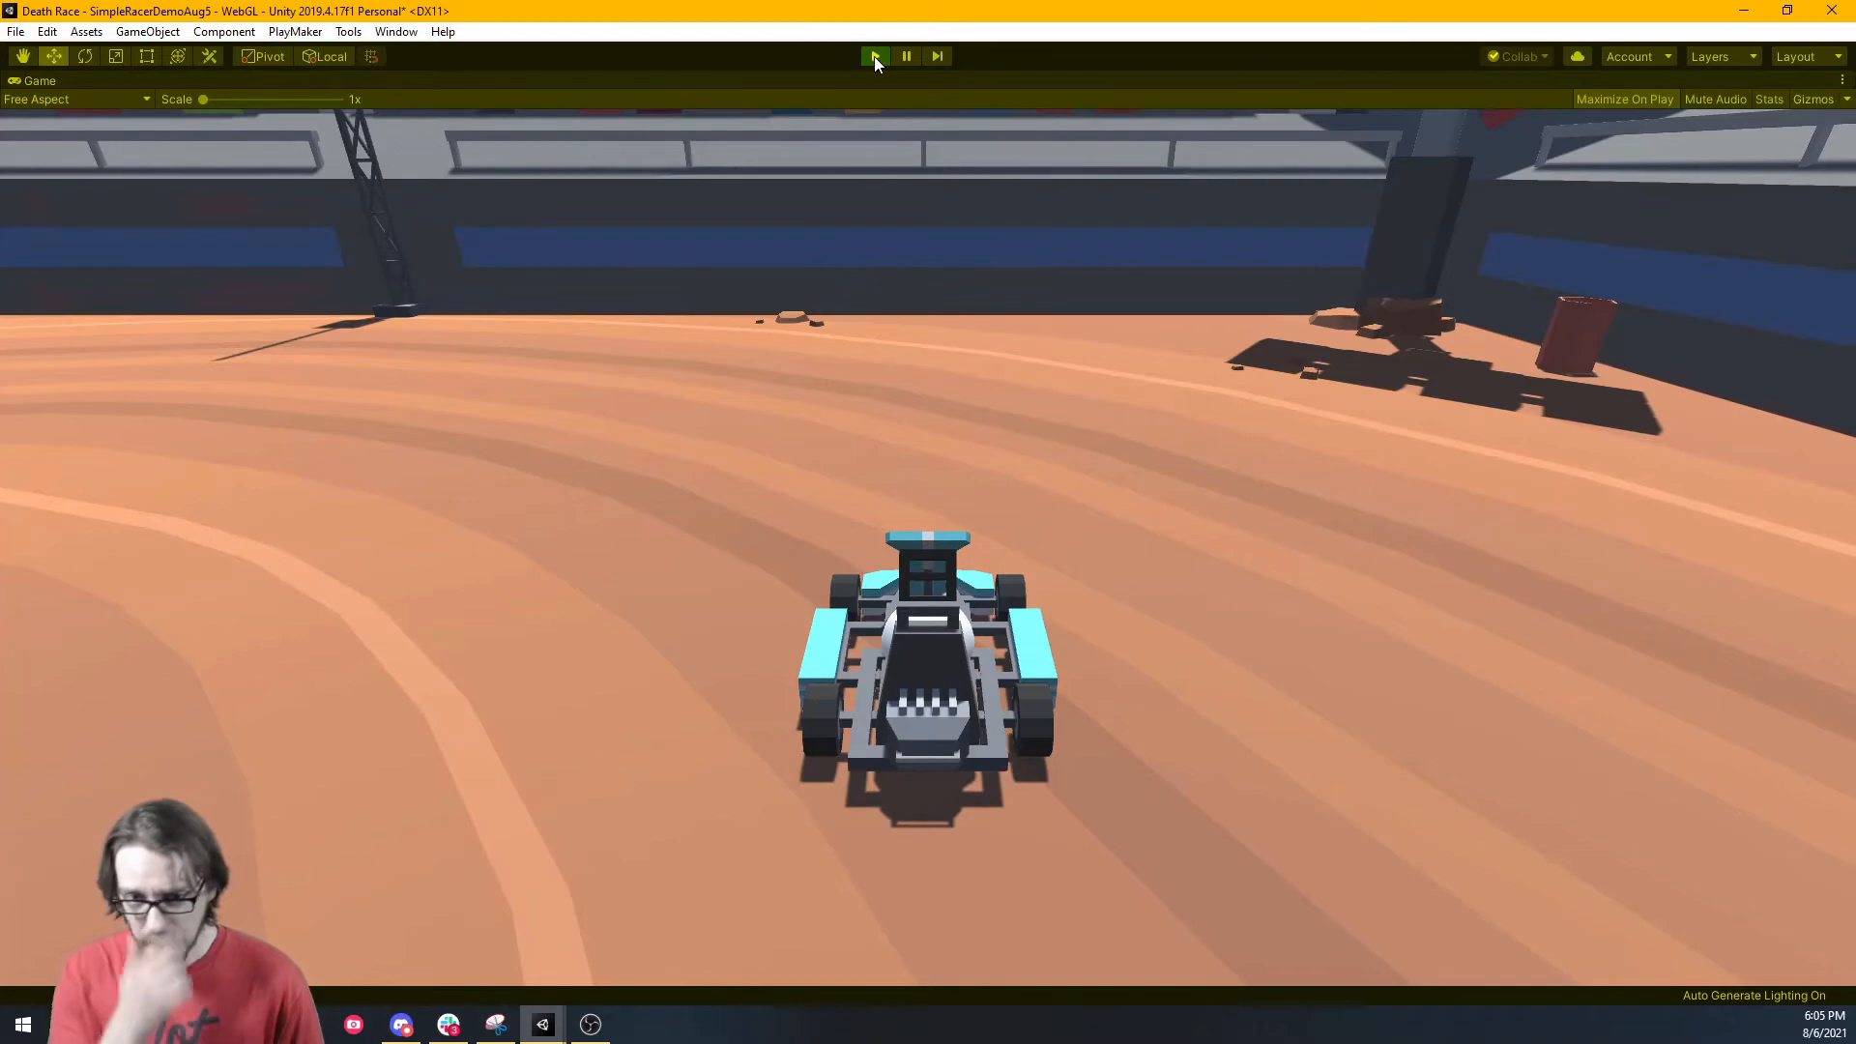
Un-maximize the Game view to restore the docked layout and steer the kart left.
right_click(31, 85)
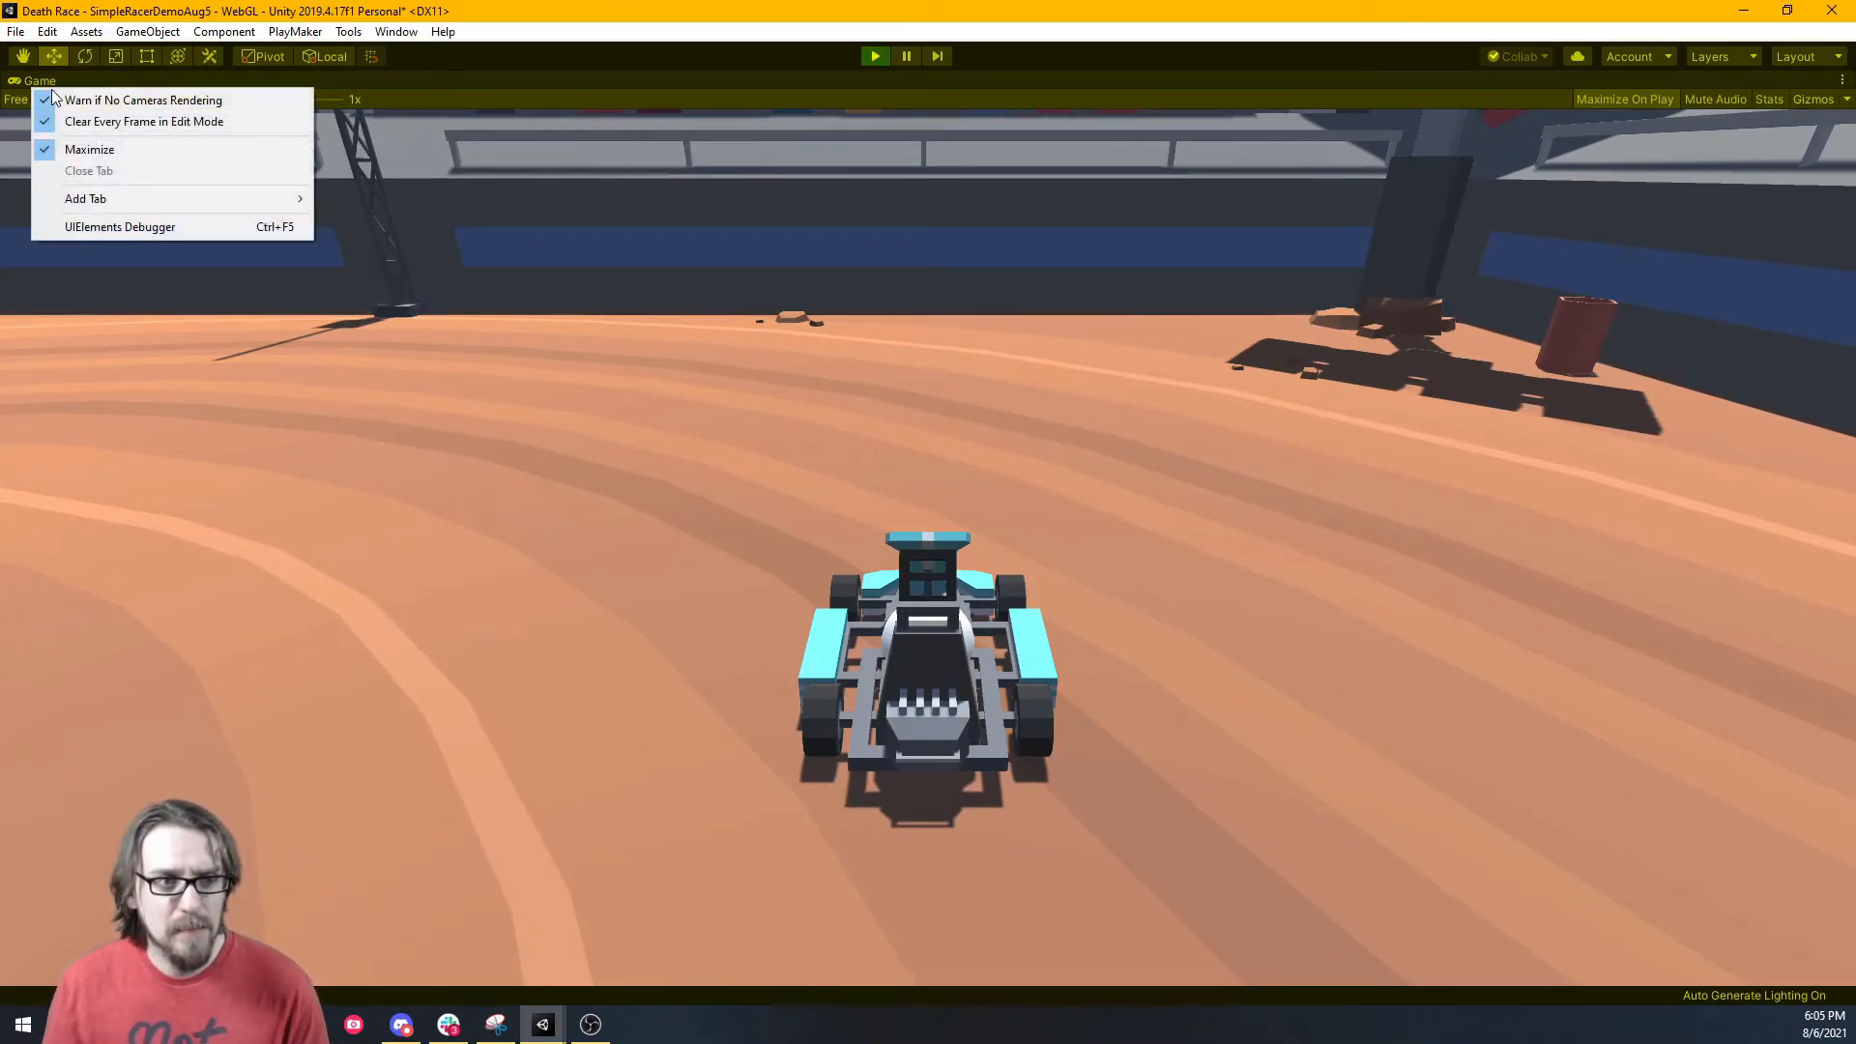
left_click(79, 149)
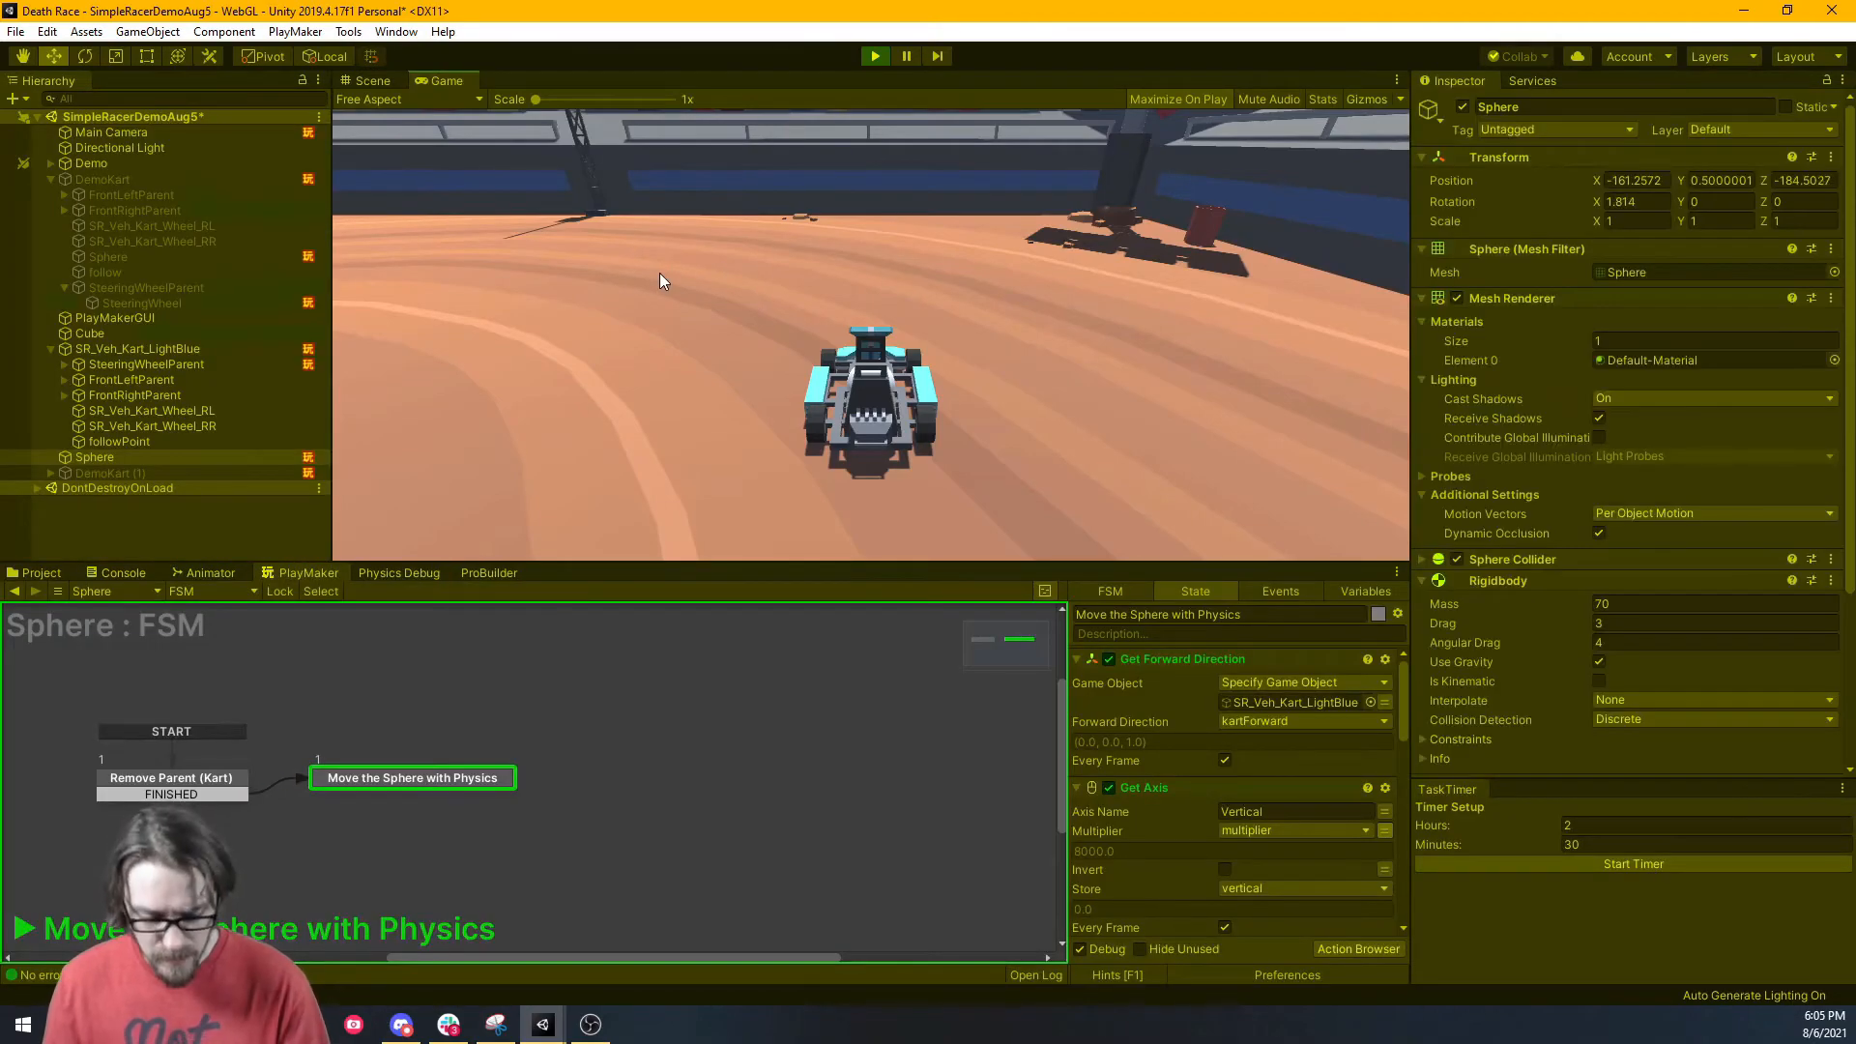
key("a")
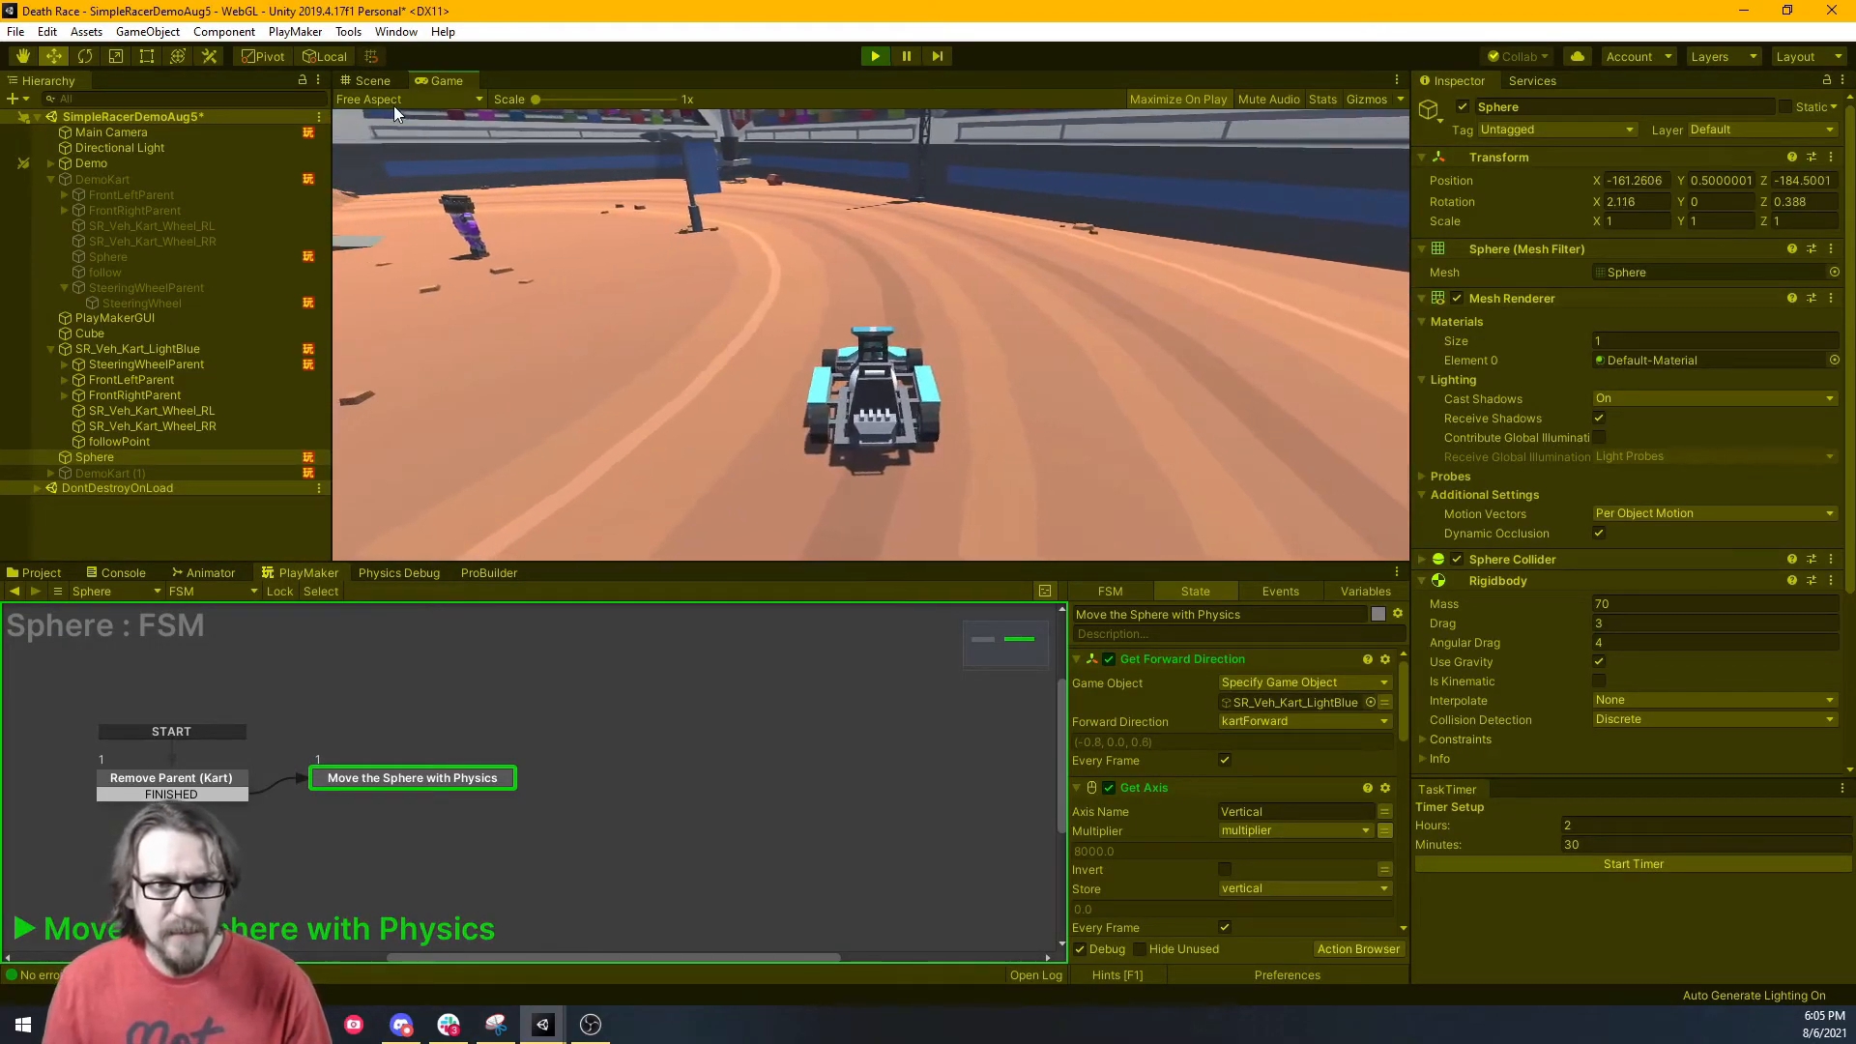
In the Scene view, inspect the kart from right, left and back views, framing the sphere.
left_click(371, 80)
right_click_drag(692, 240, 543, 259)
left_click(1341, 161)
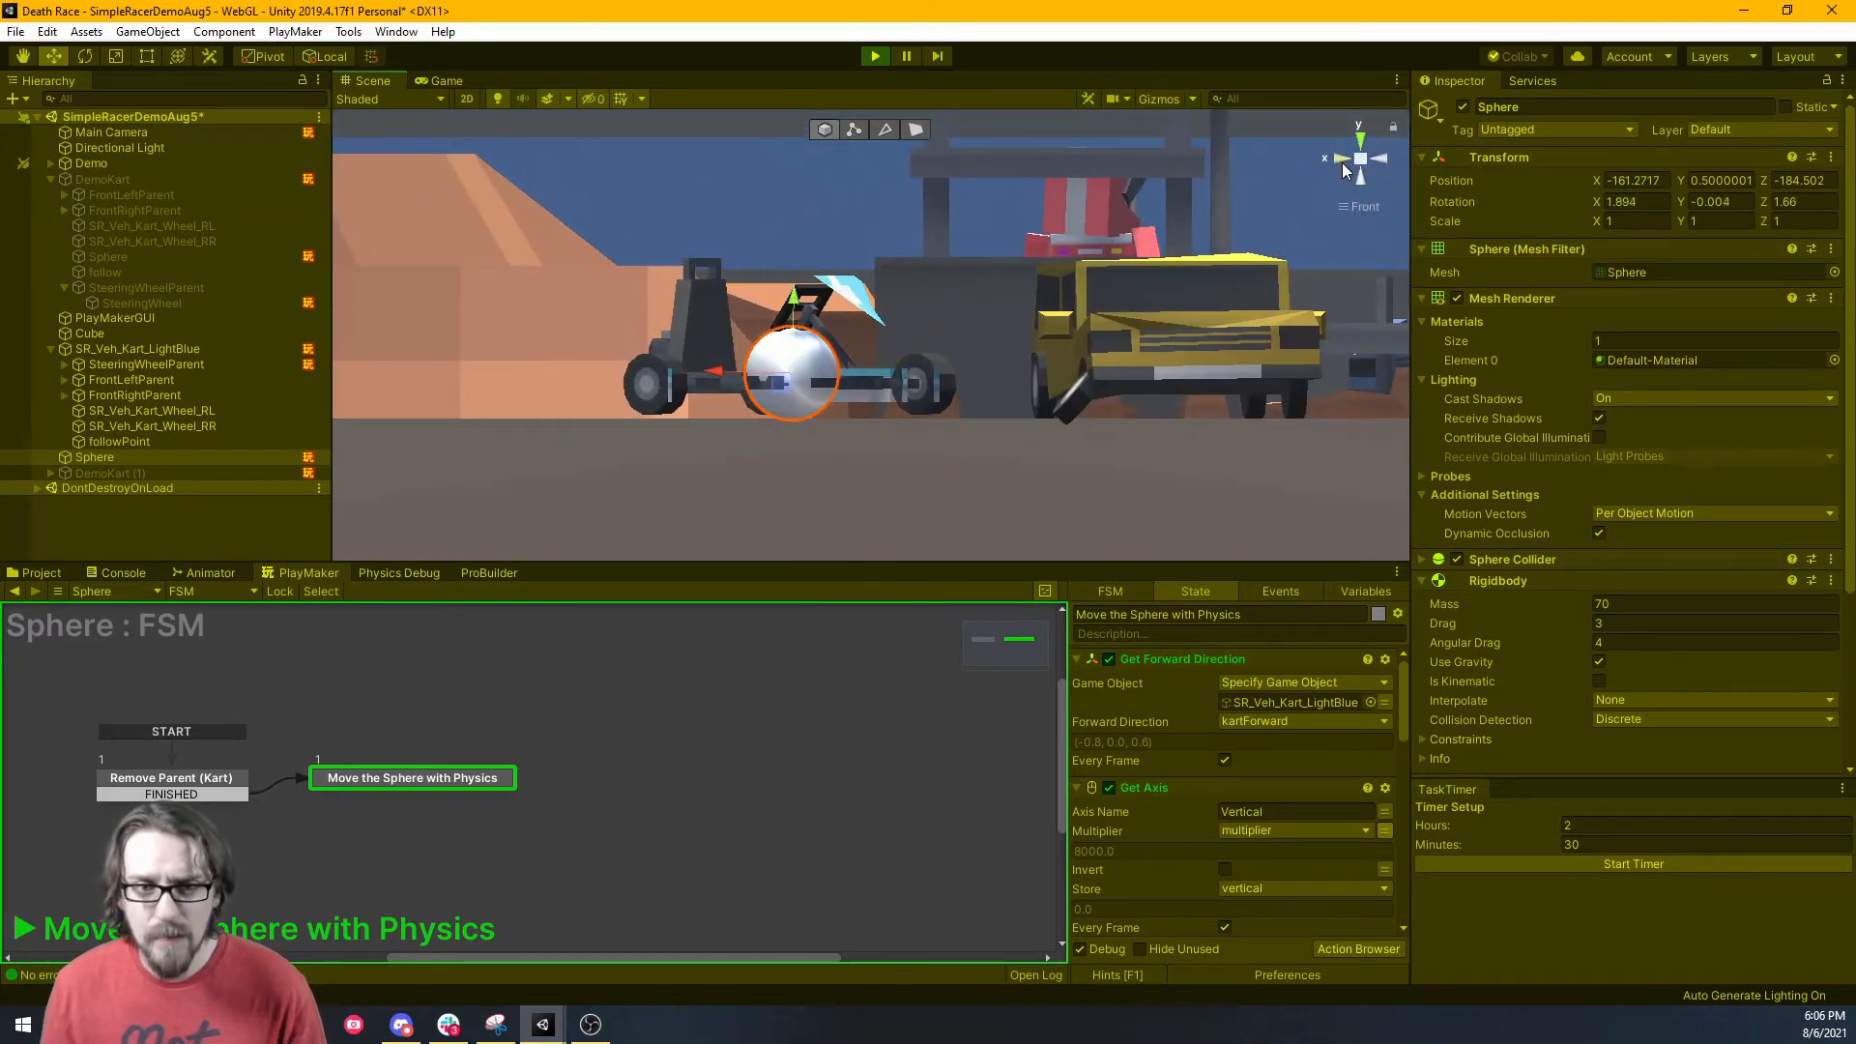
left_click(1385, 163)
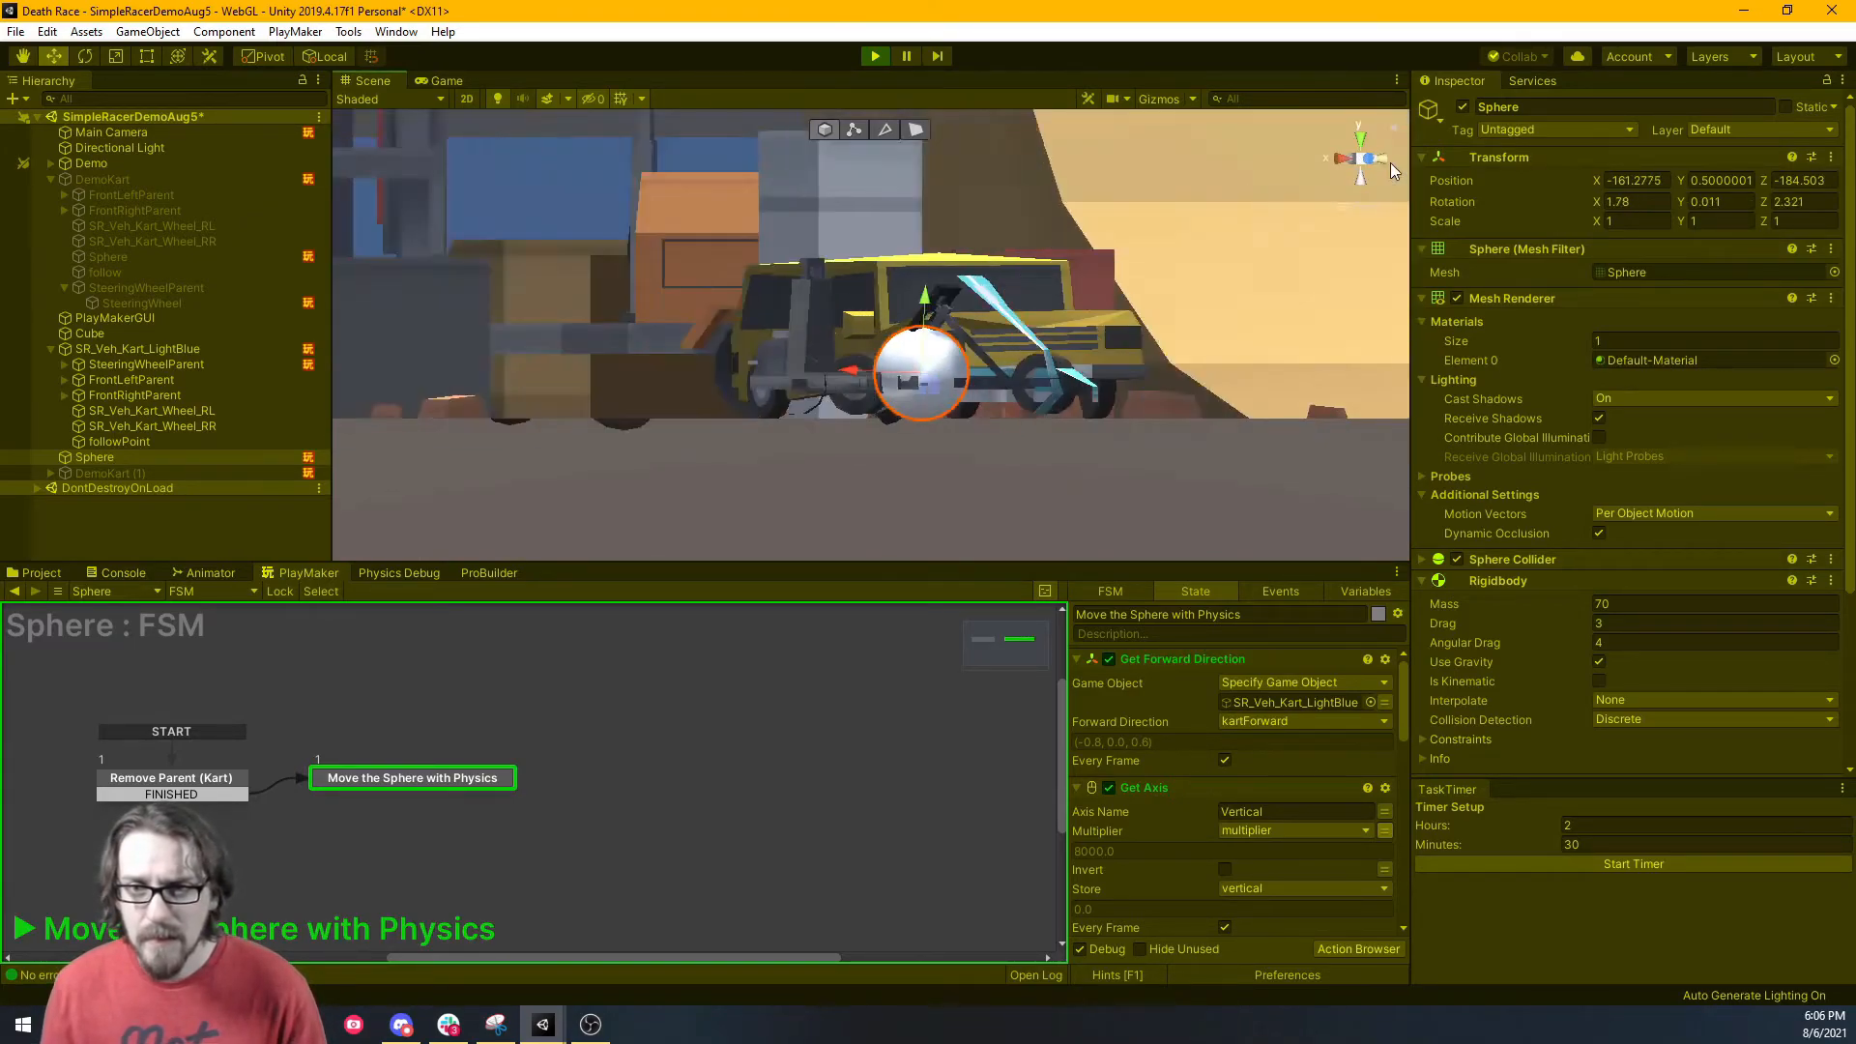
left_click(1388, 162)
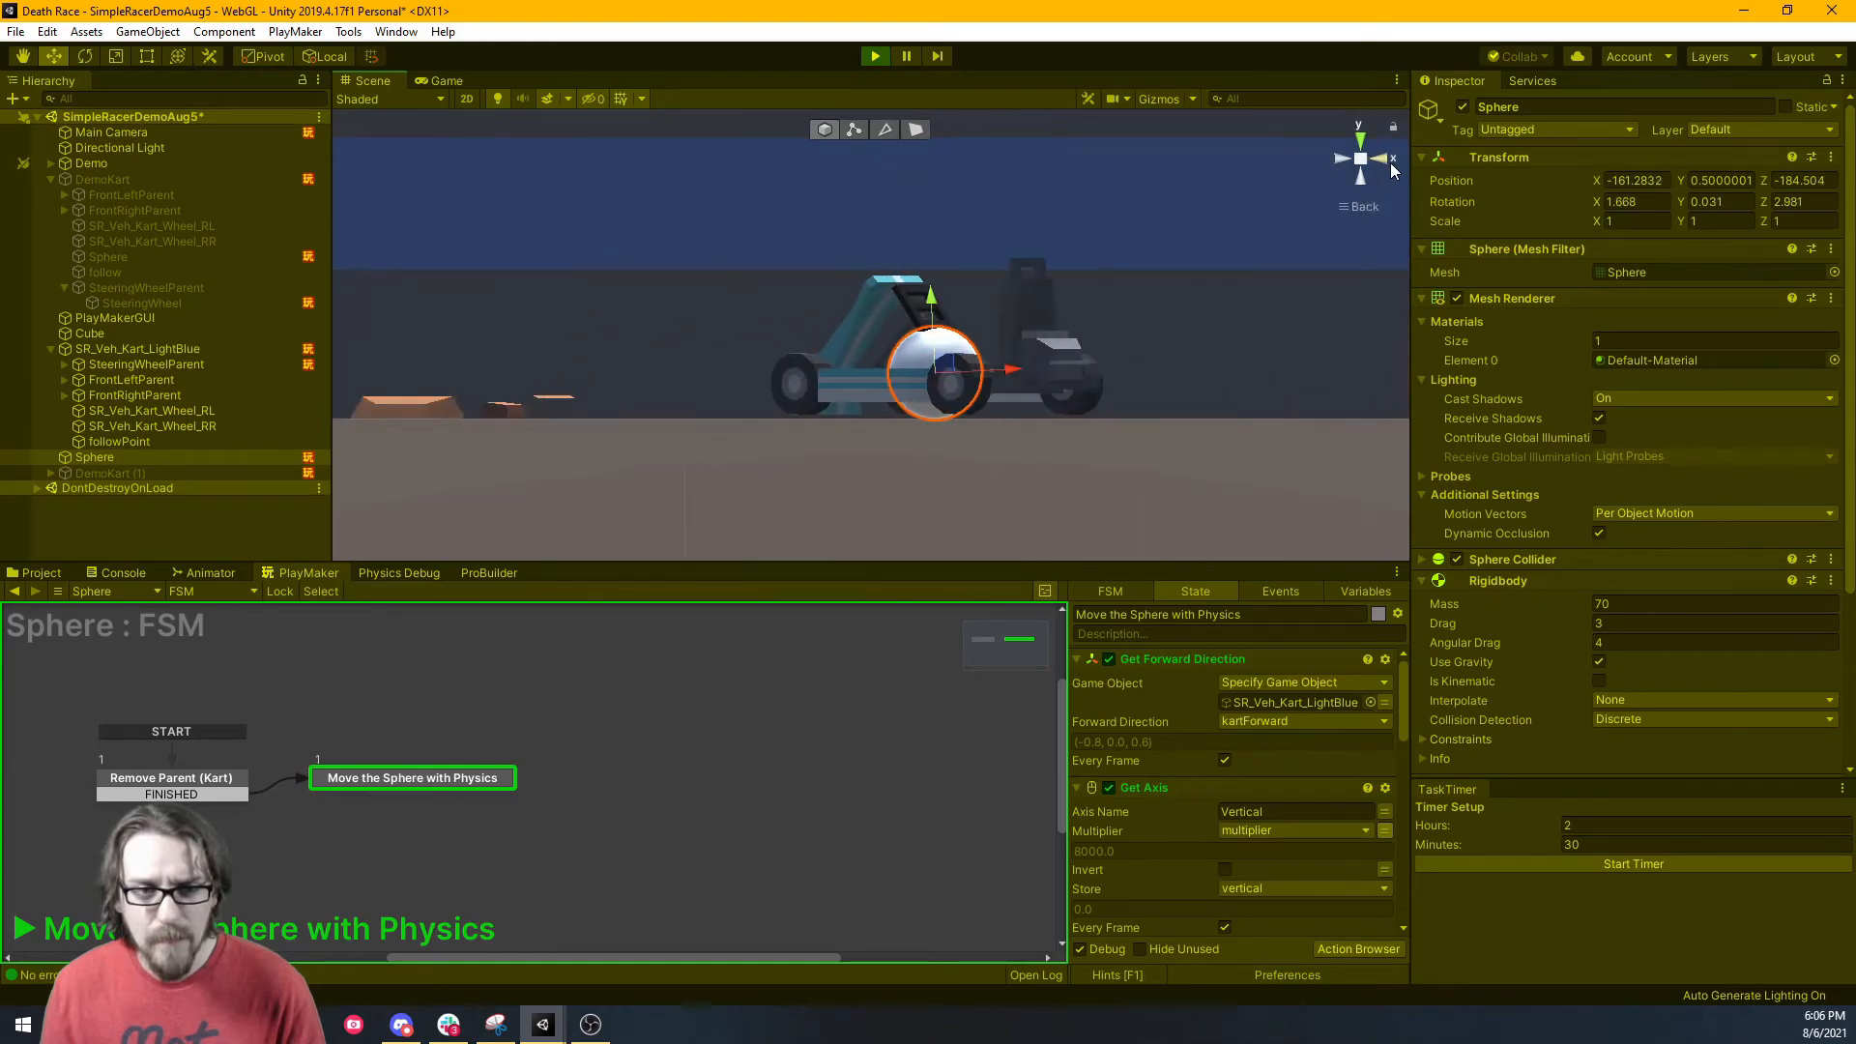
key("f")
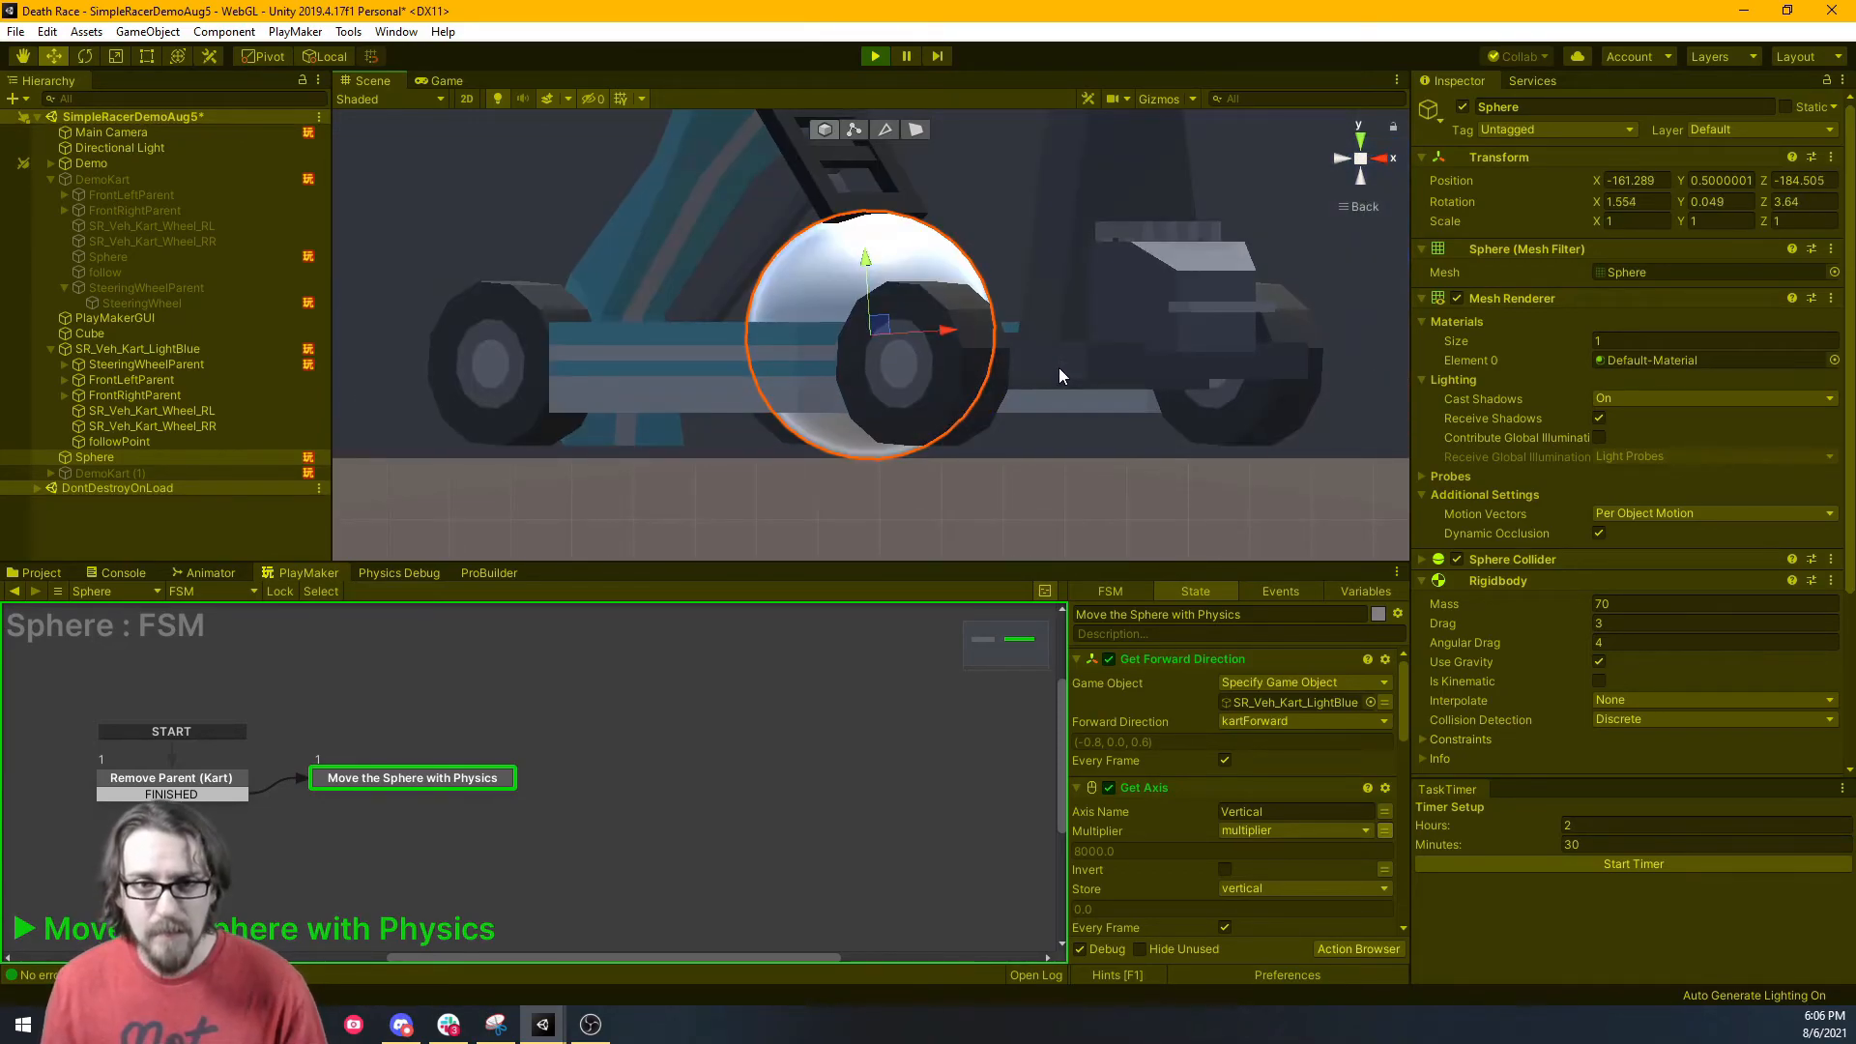
Return to perspective, fly out to a wider side view, and select SR_Veh_Kart_LightBlue to see its Follow Sphere FSM.
left_click(1367, 202)
right_click_drag(1025, 276, 1226, 320)
key("a")
key("s")
key("s")
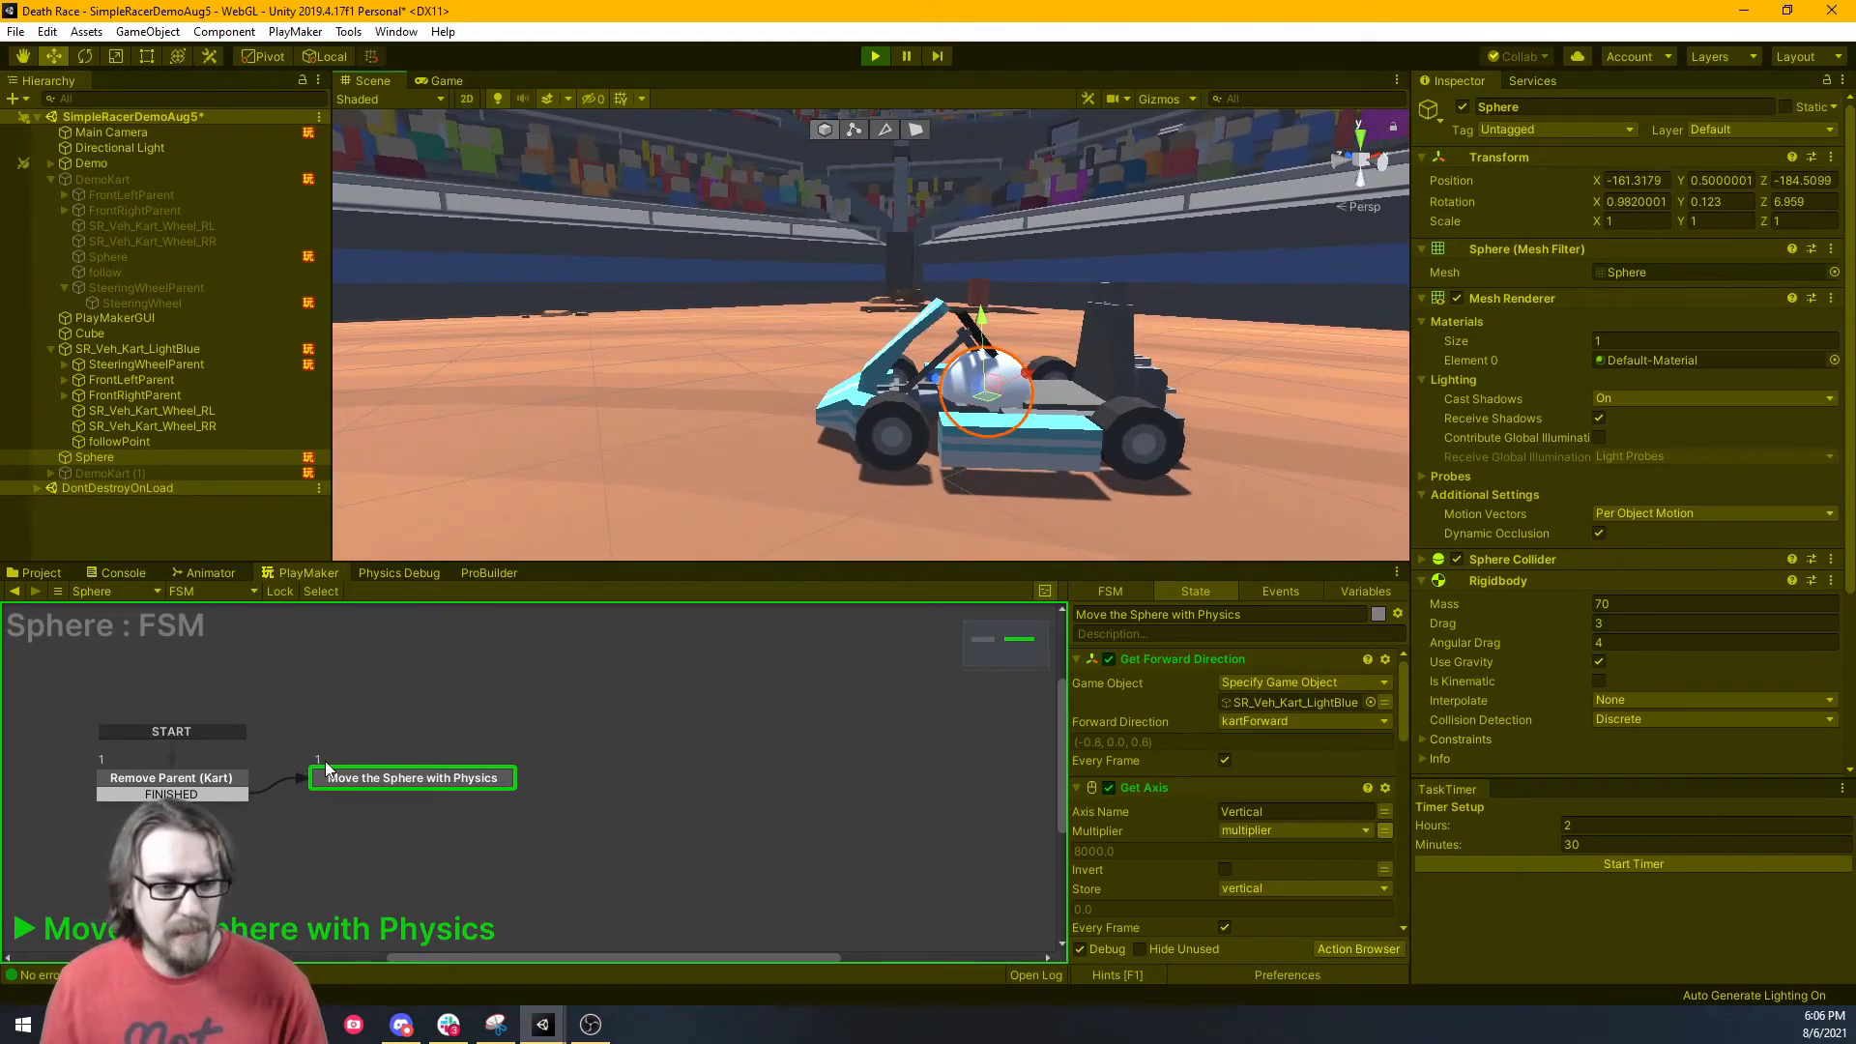
left_click(155, 350)
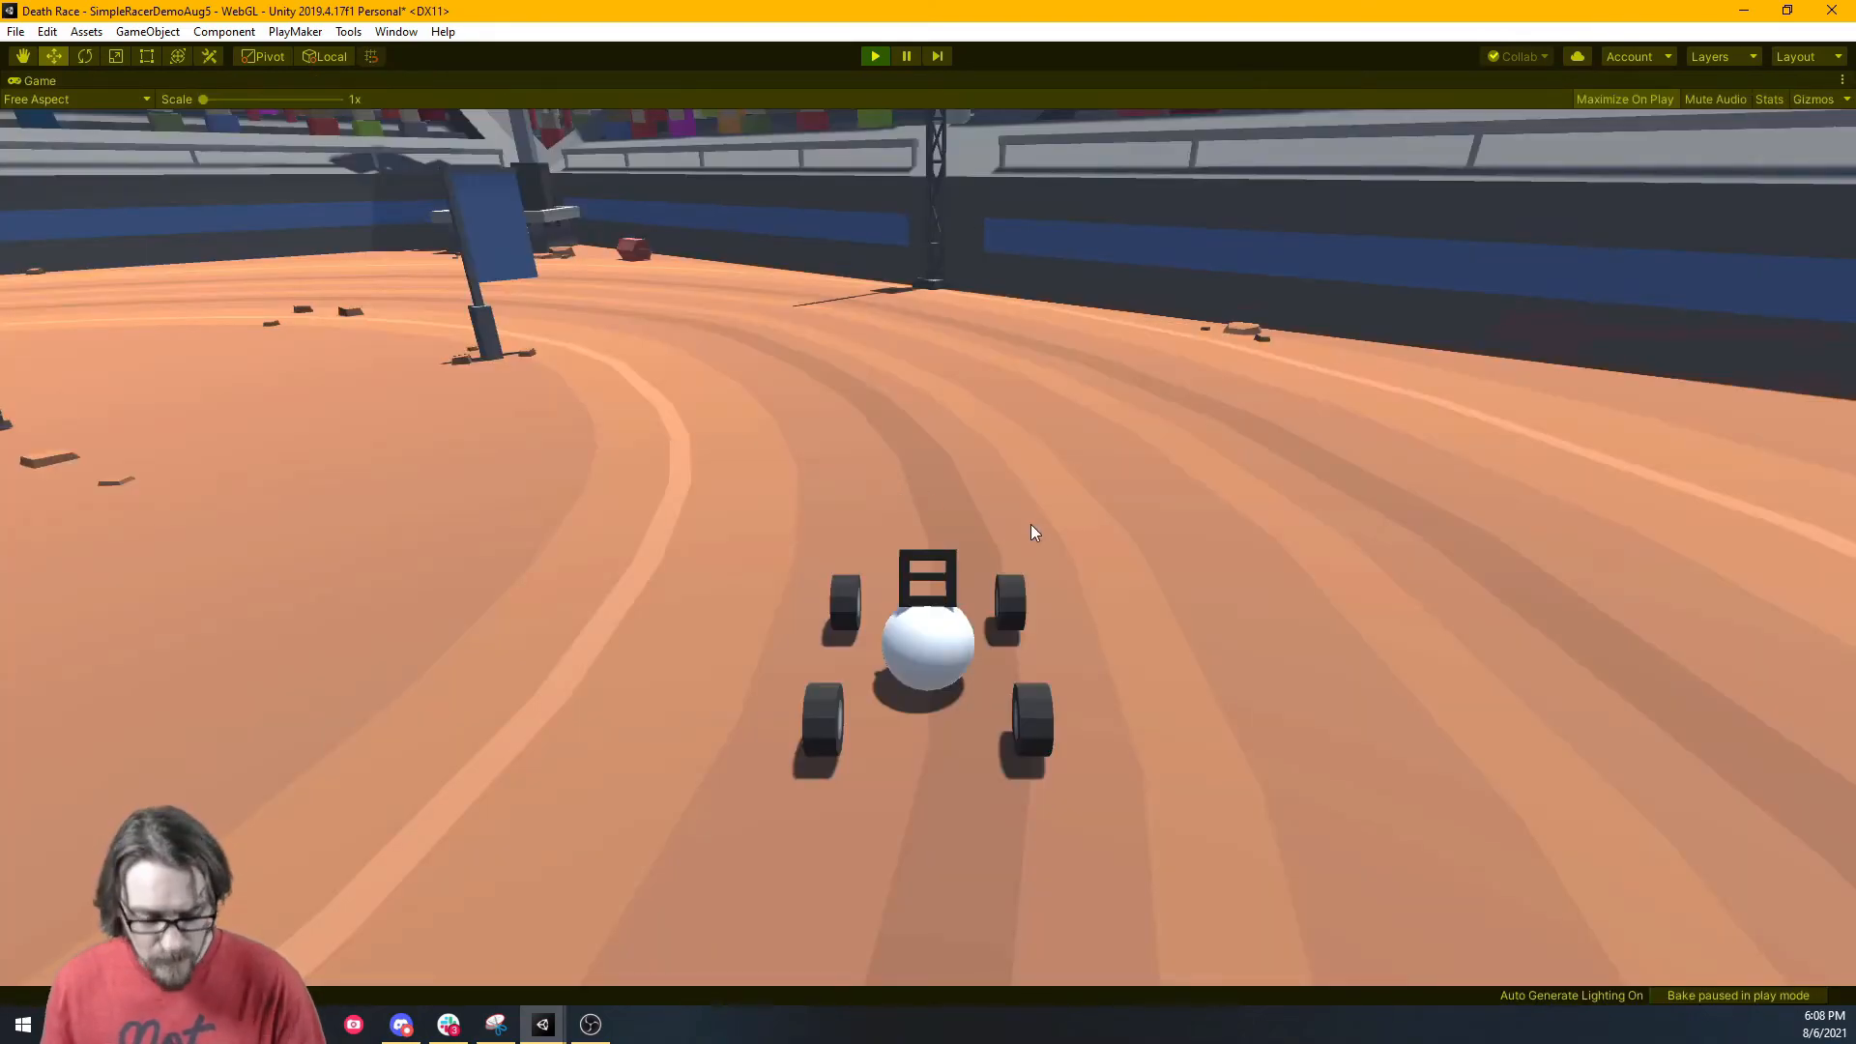
Drive the car back along the track, onto the dirt ramp, and right past the purple character.
key("a")
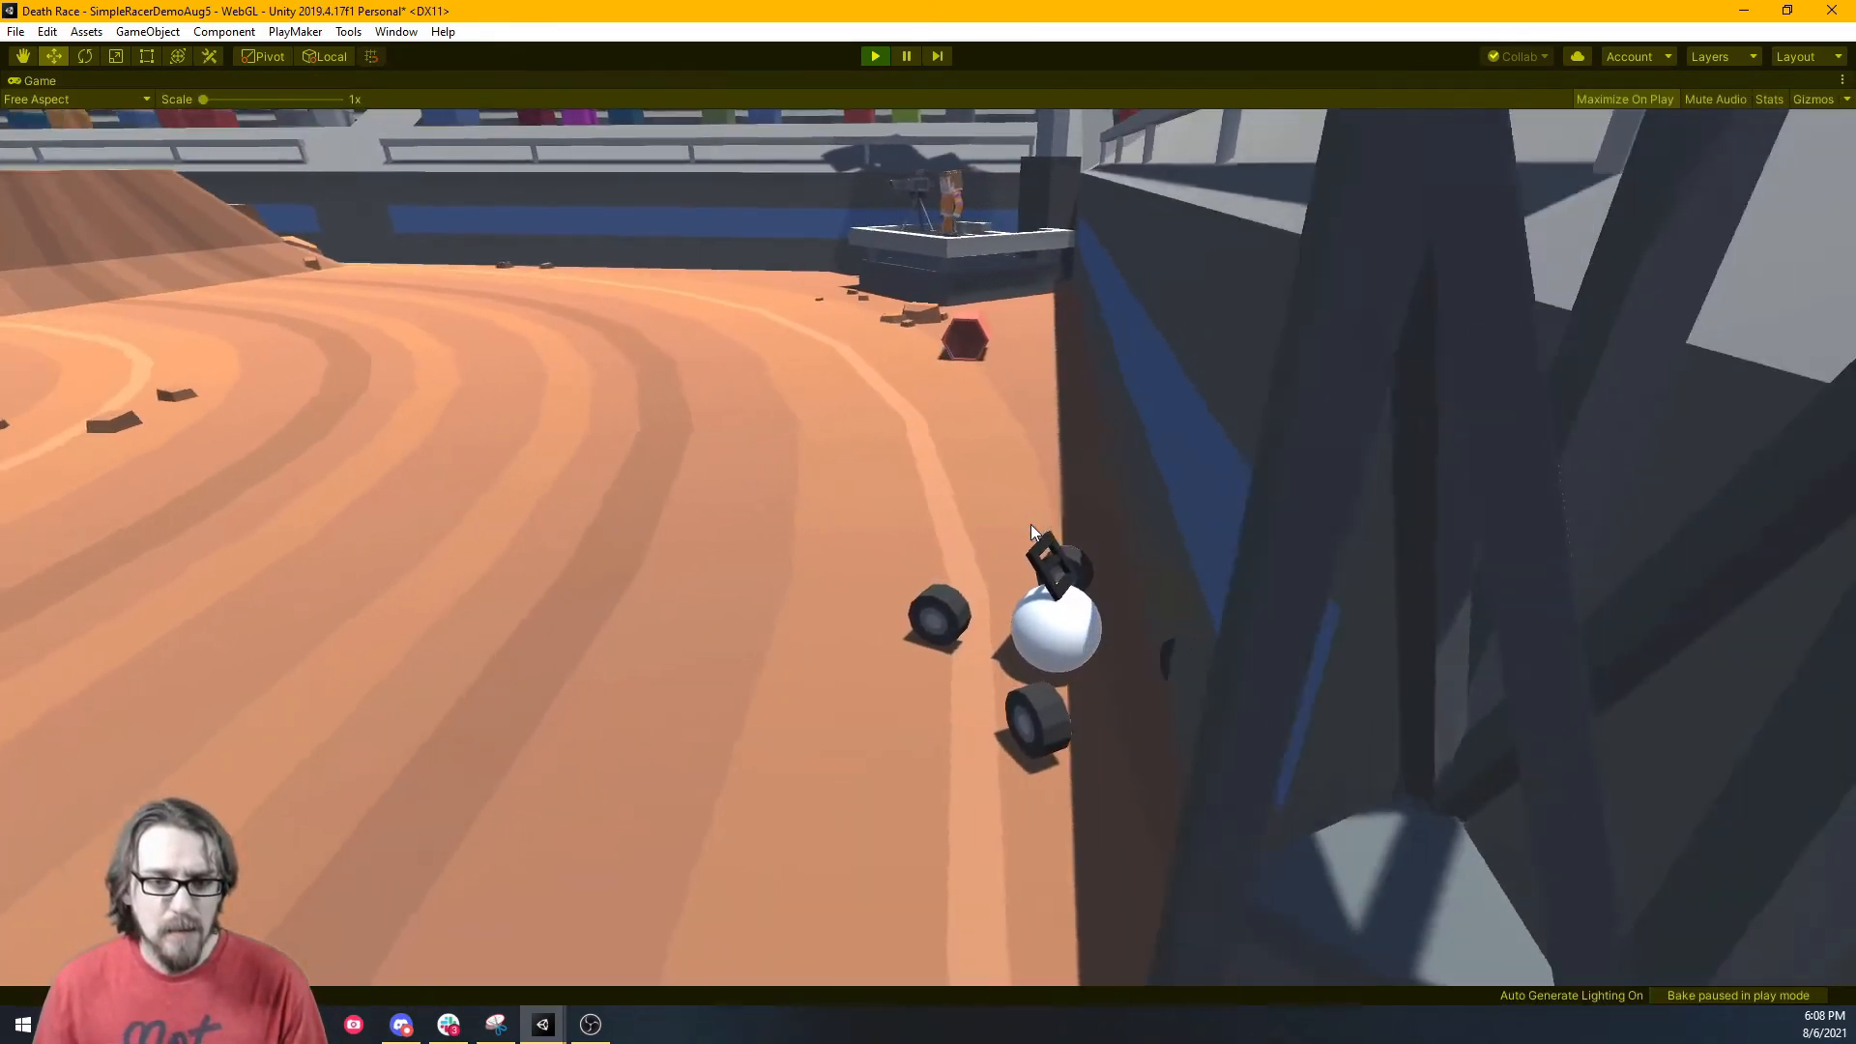
key("a")
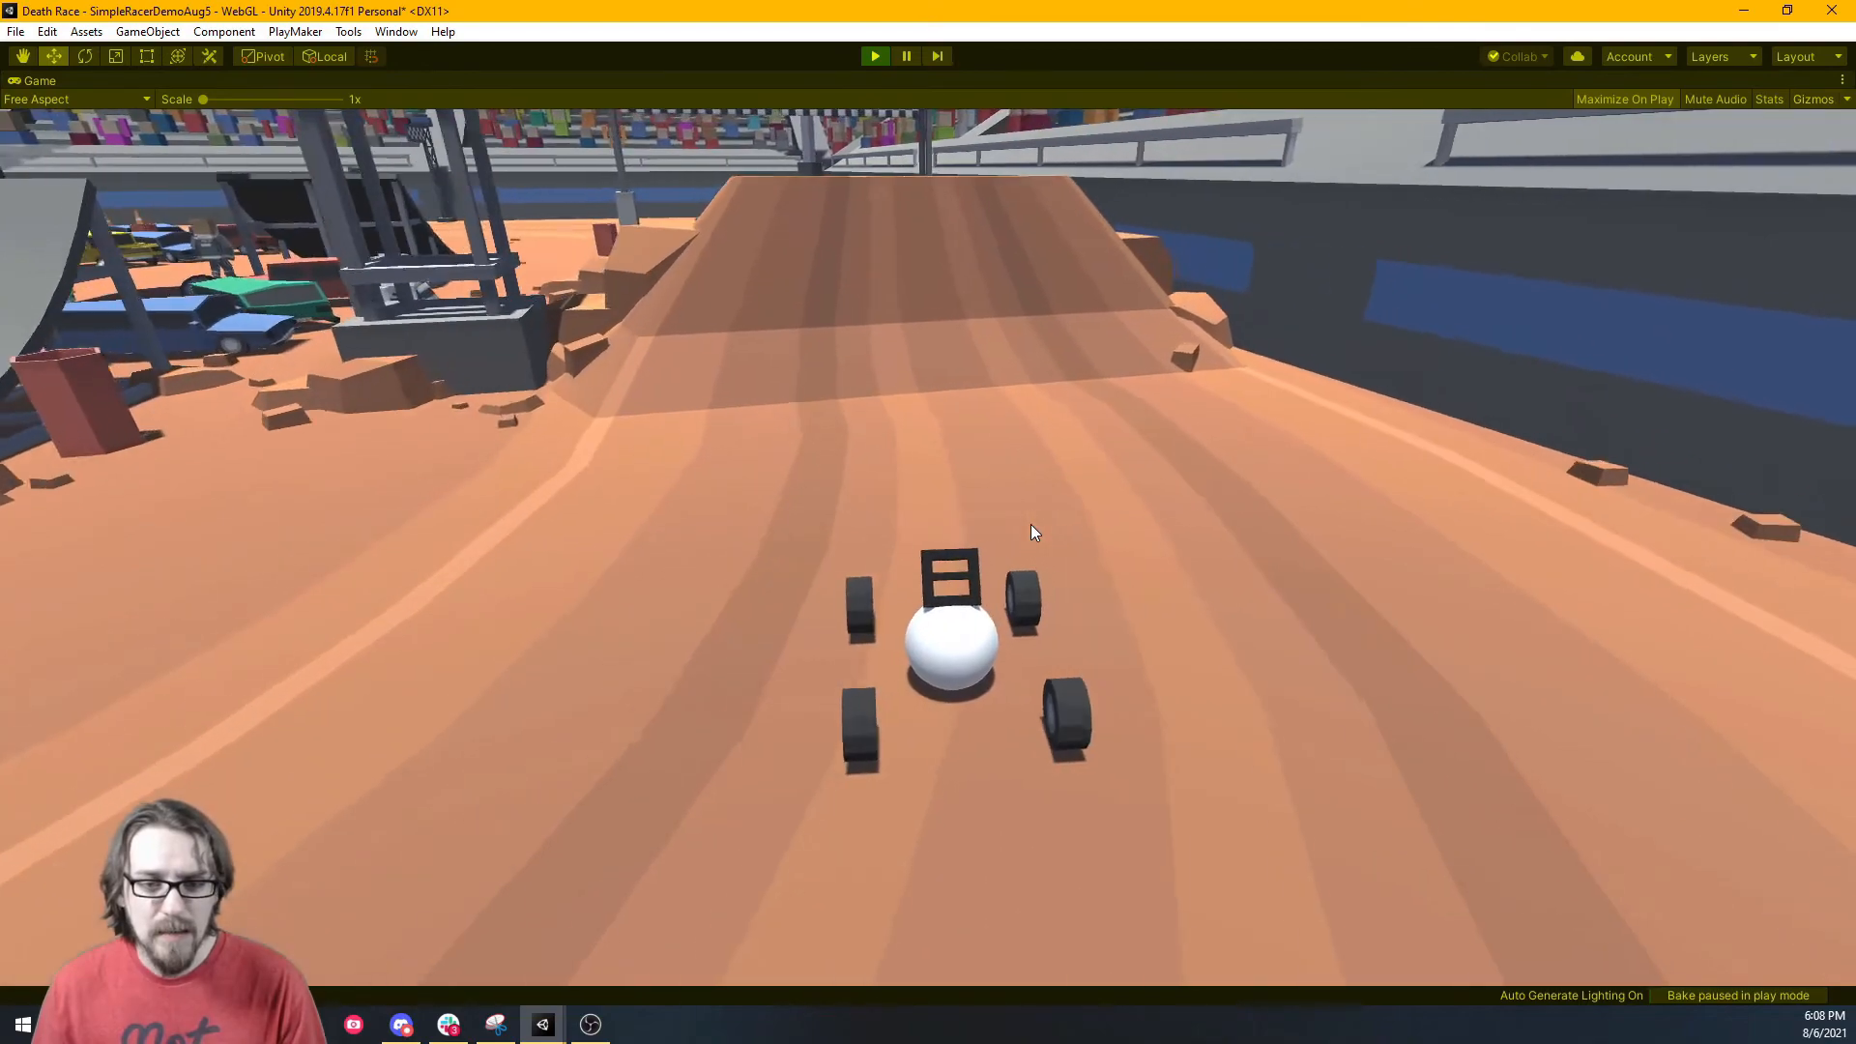
key("w")
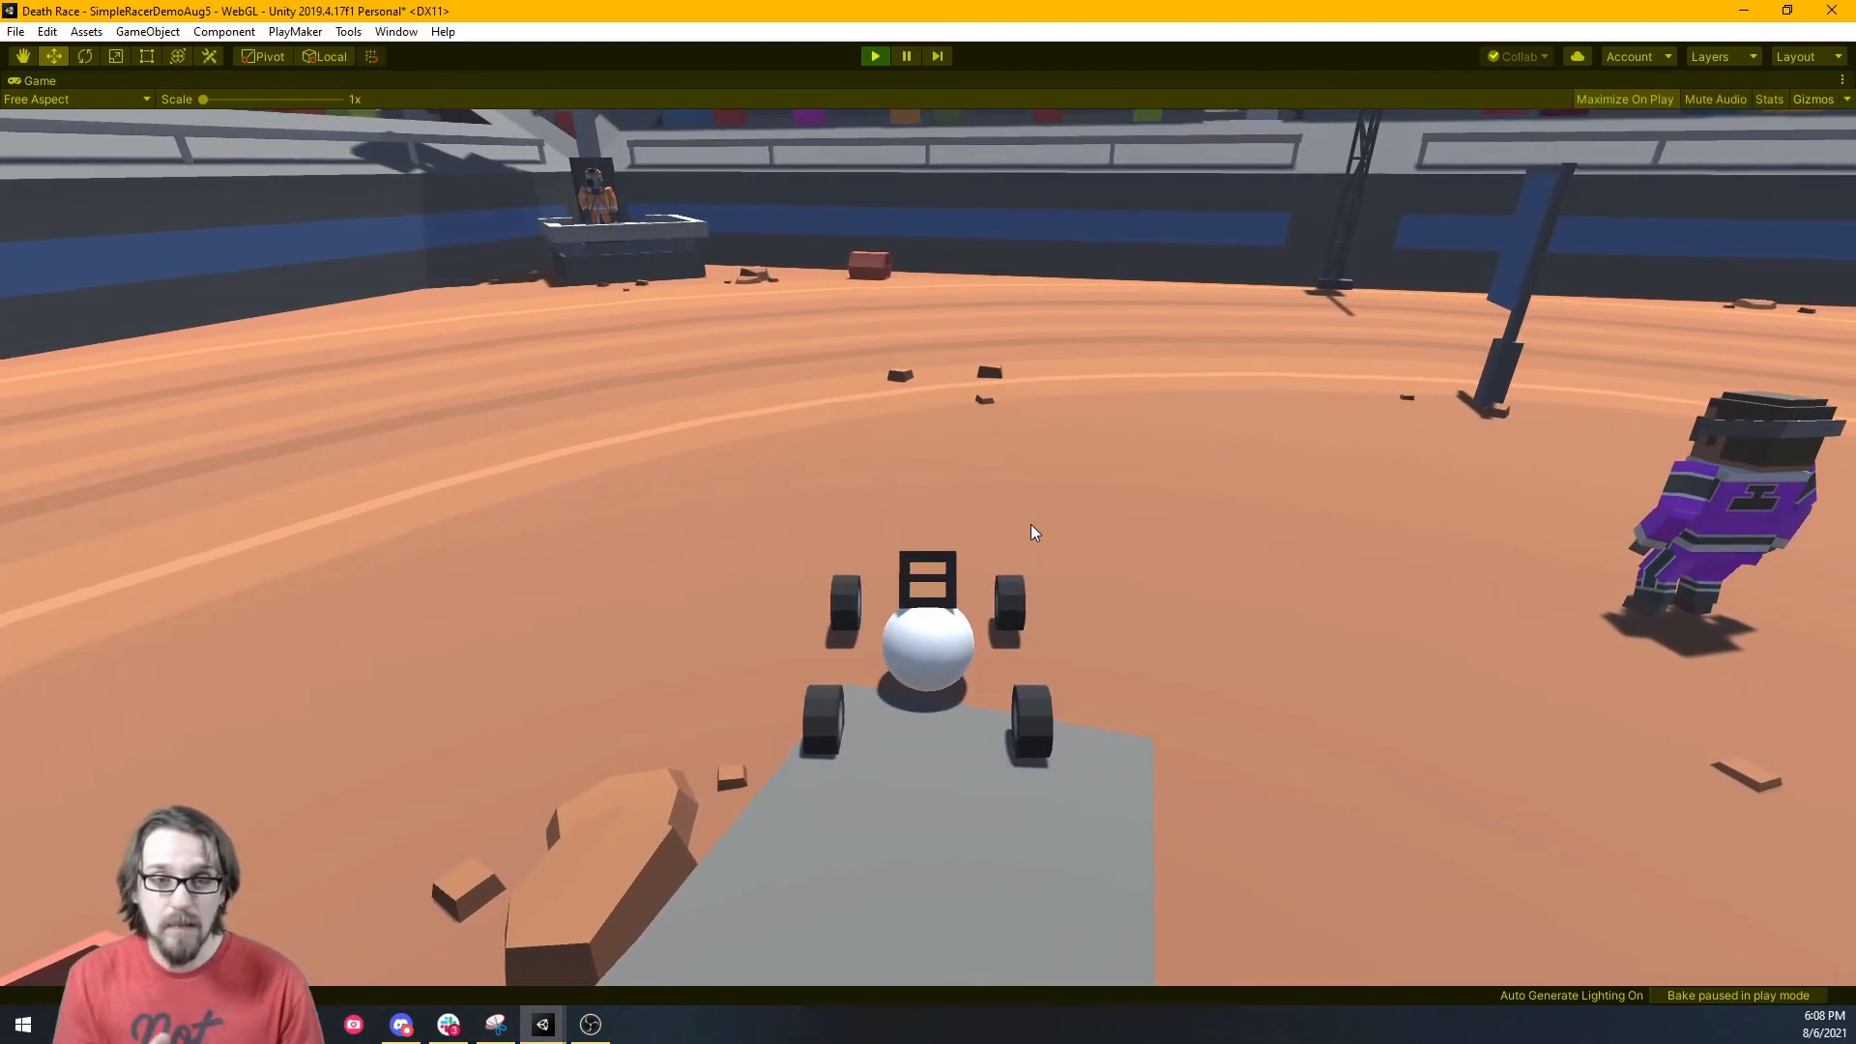
key("d")
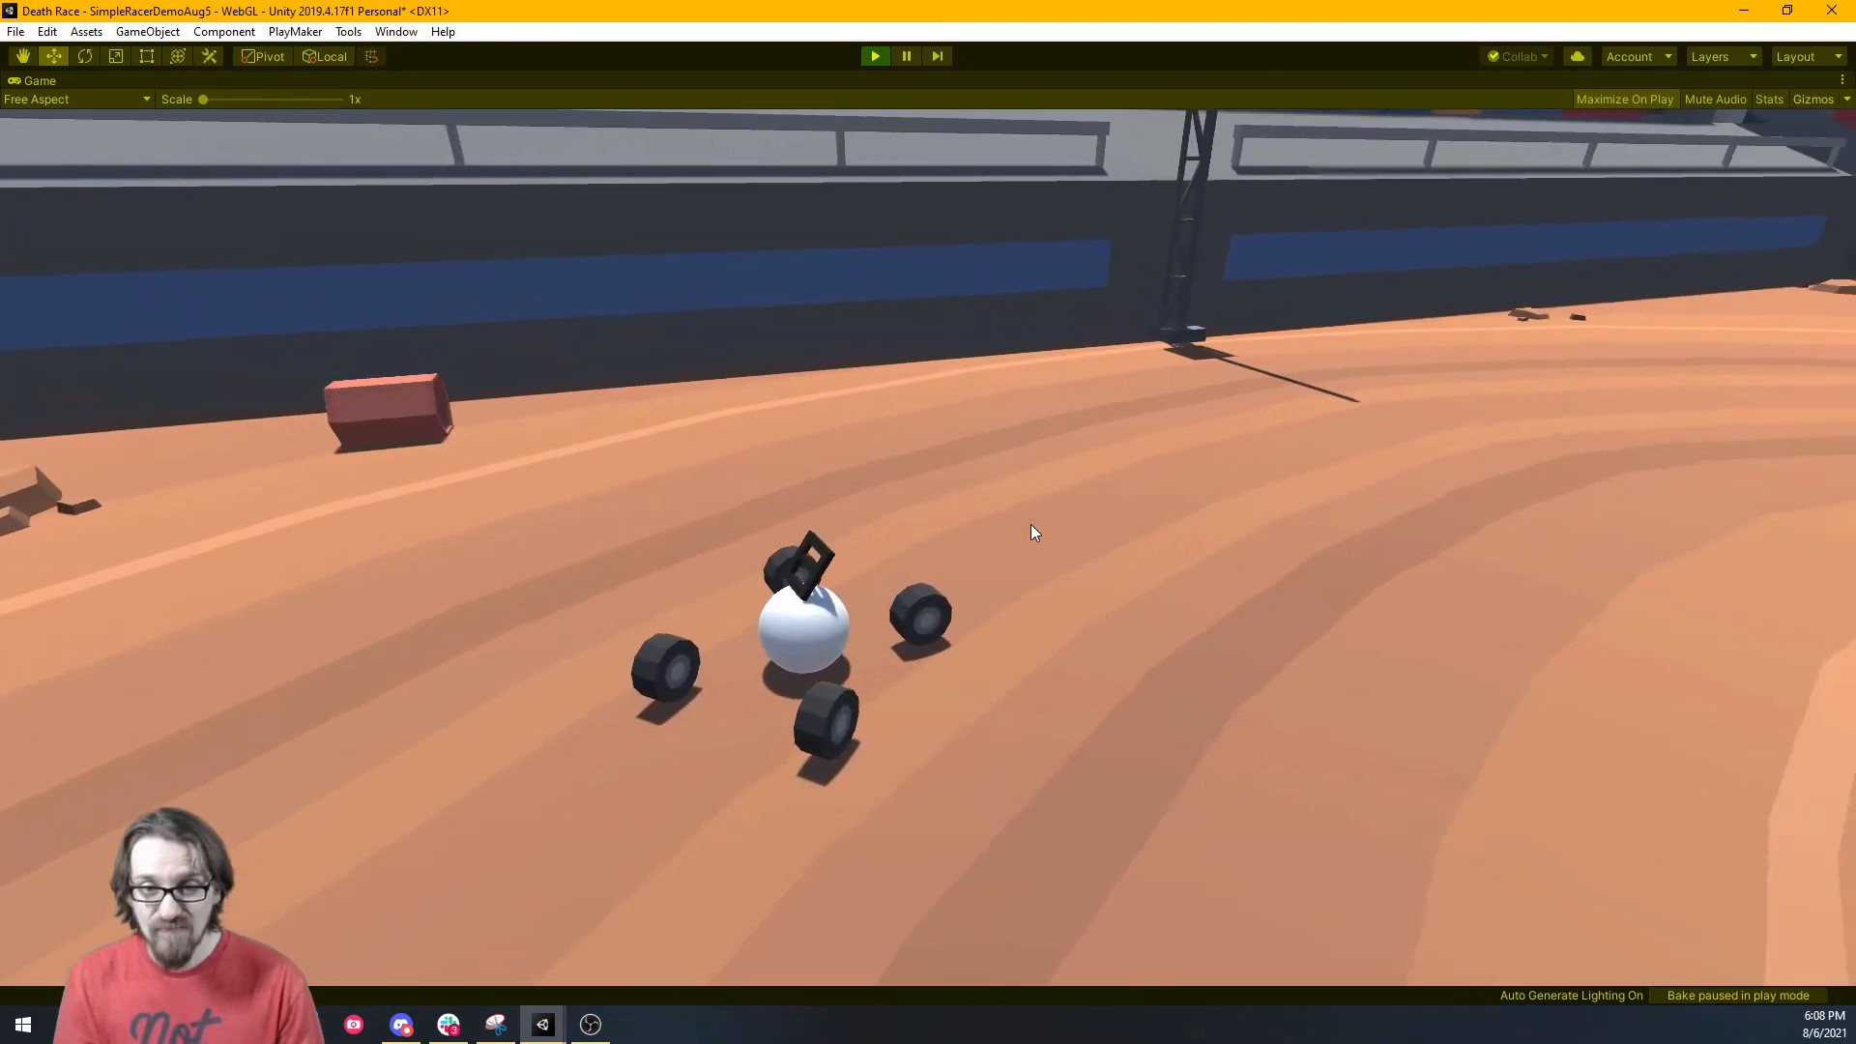
key("d")
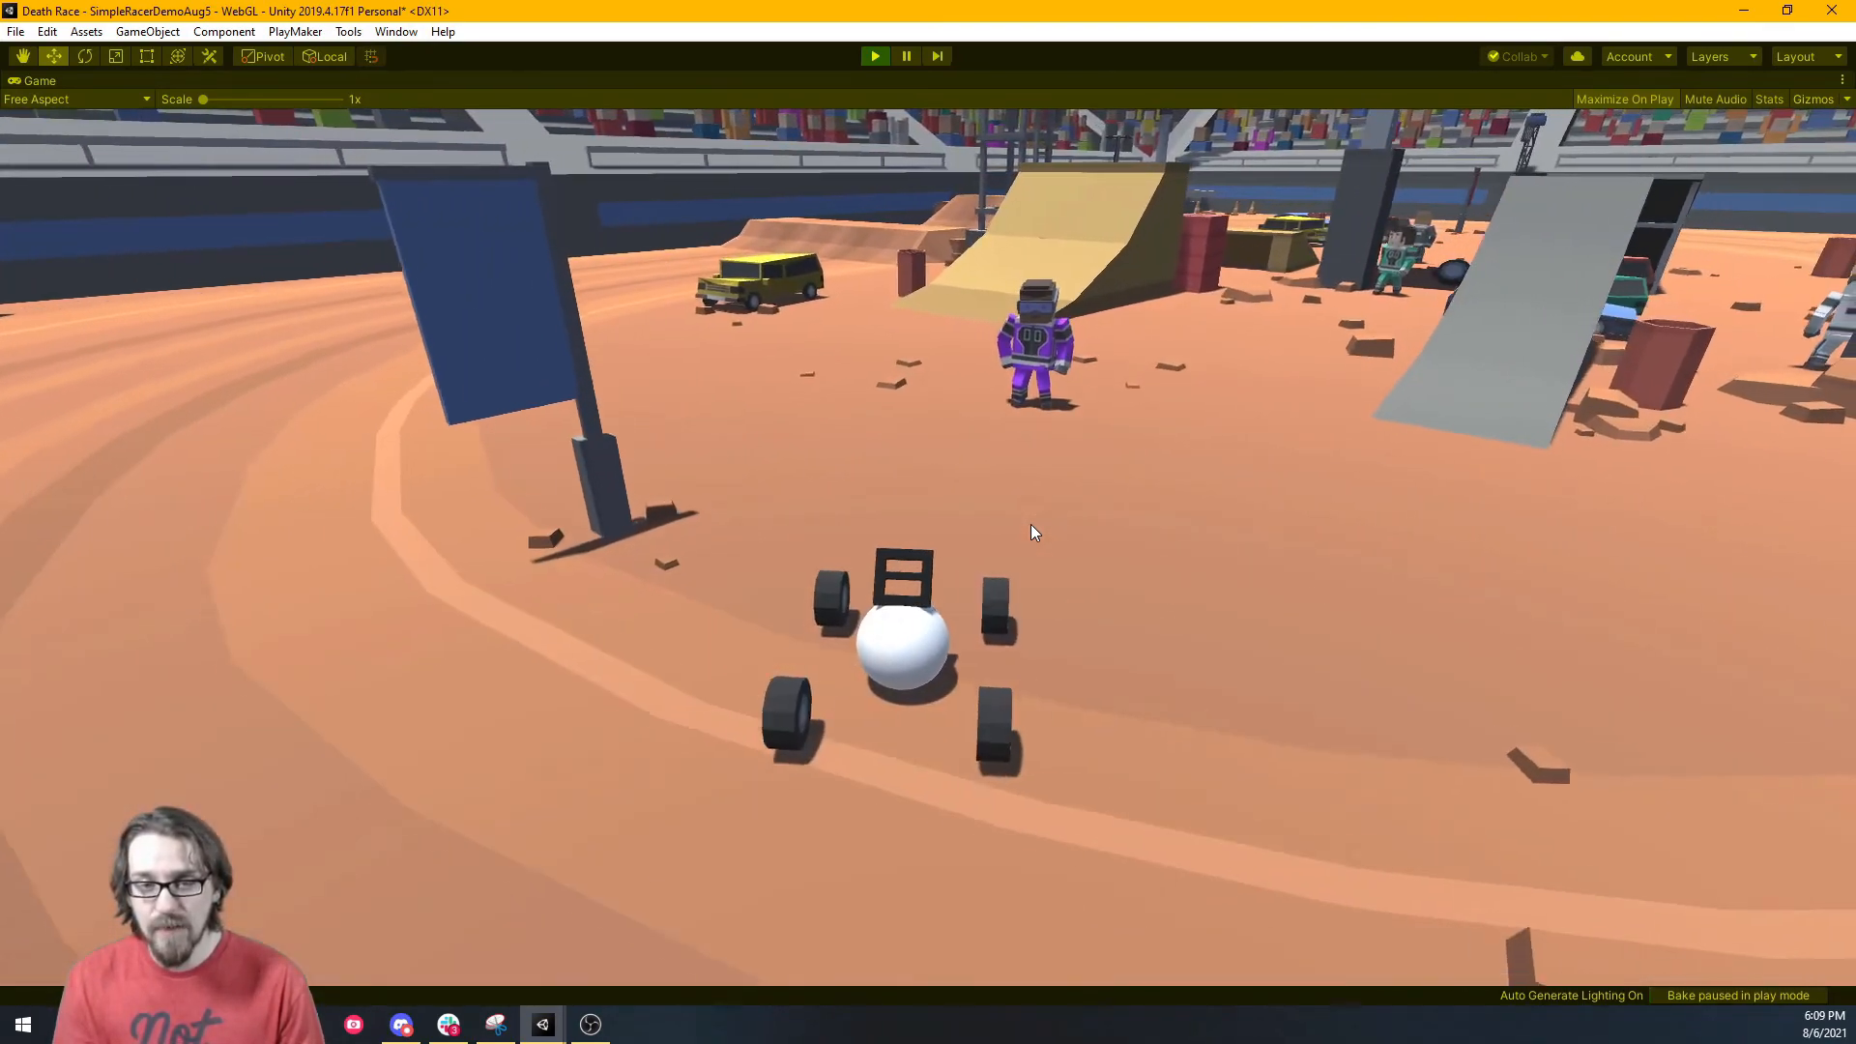
Line the car up with the yellow ramp and climb it, reversing off once before driving up again.
key("a")
key("a")
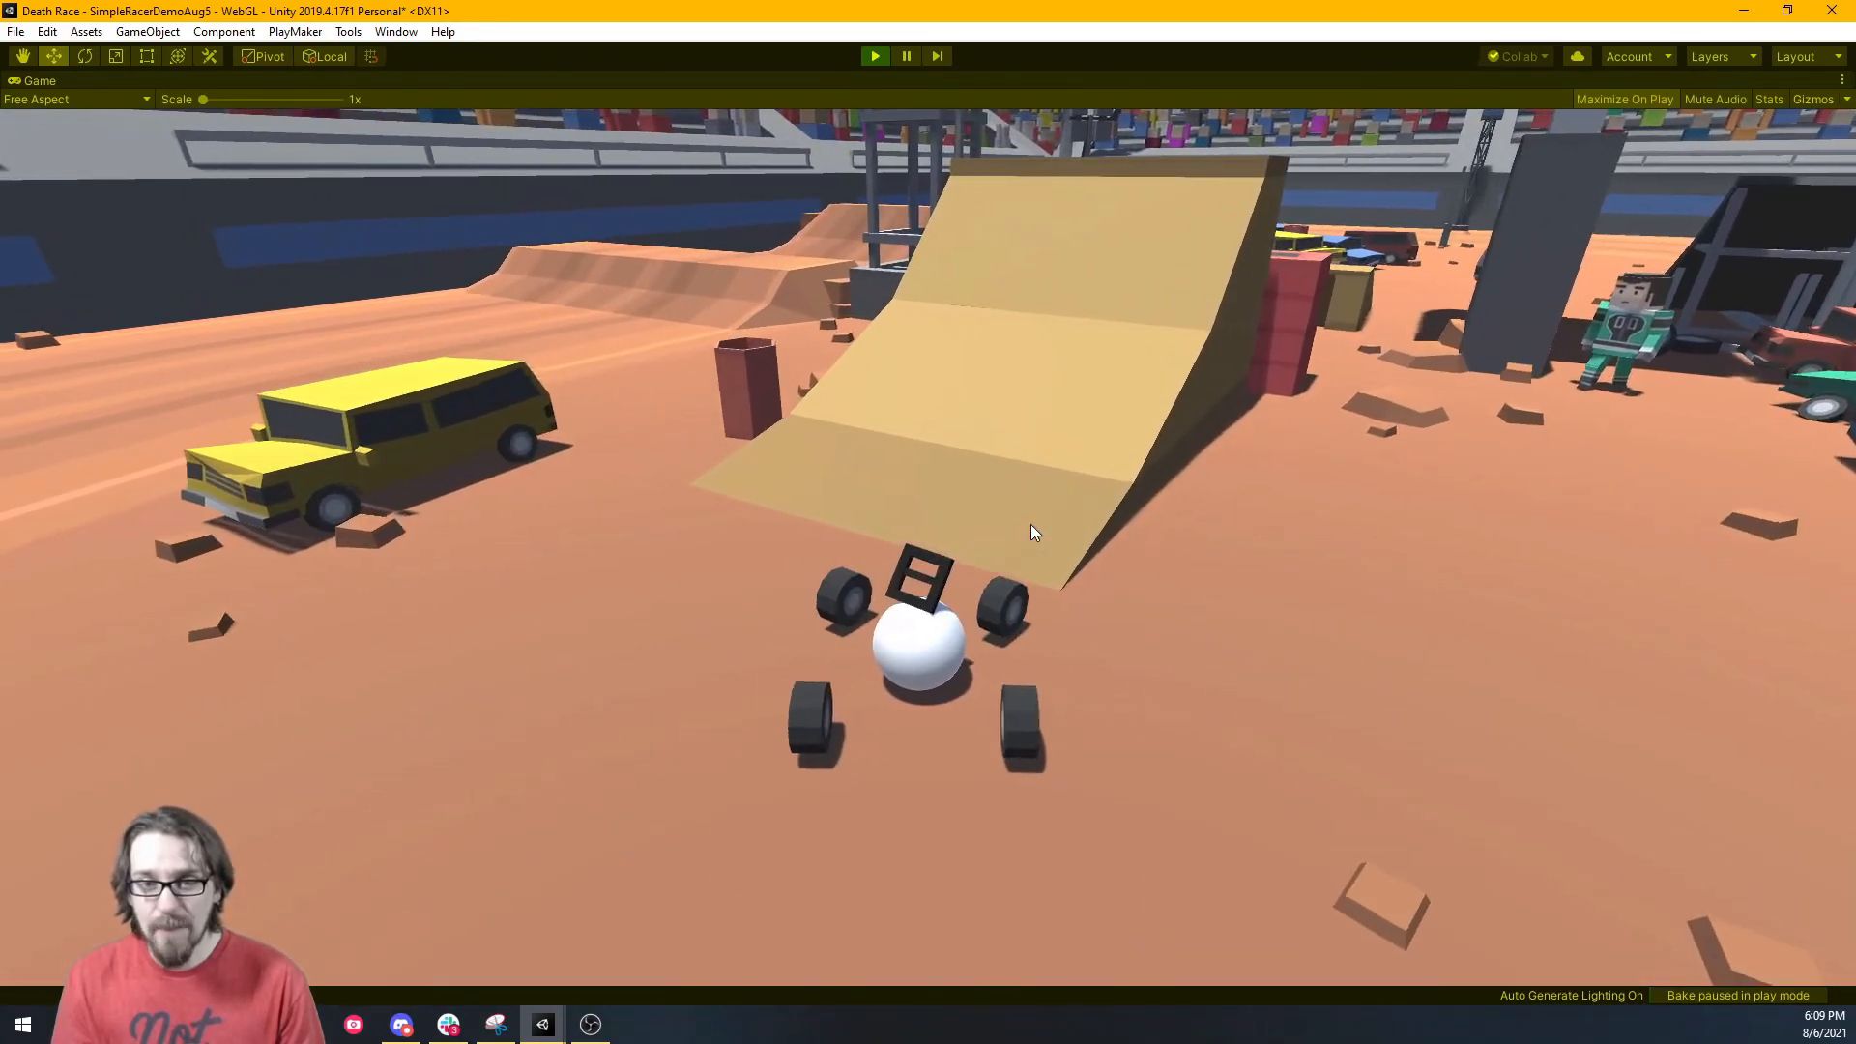
key("d")
key("w")
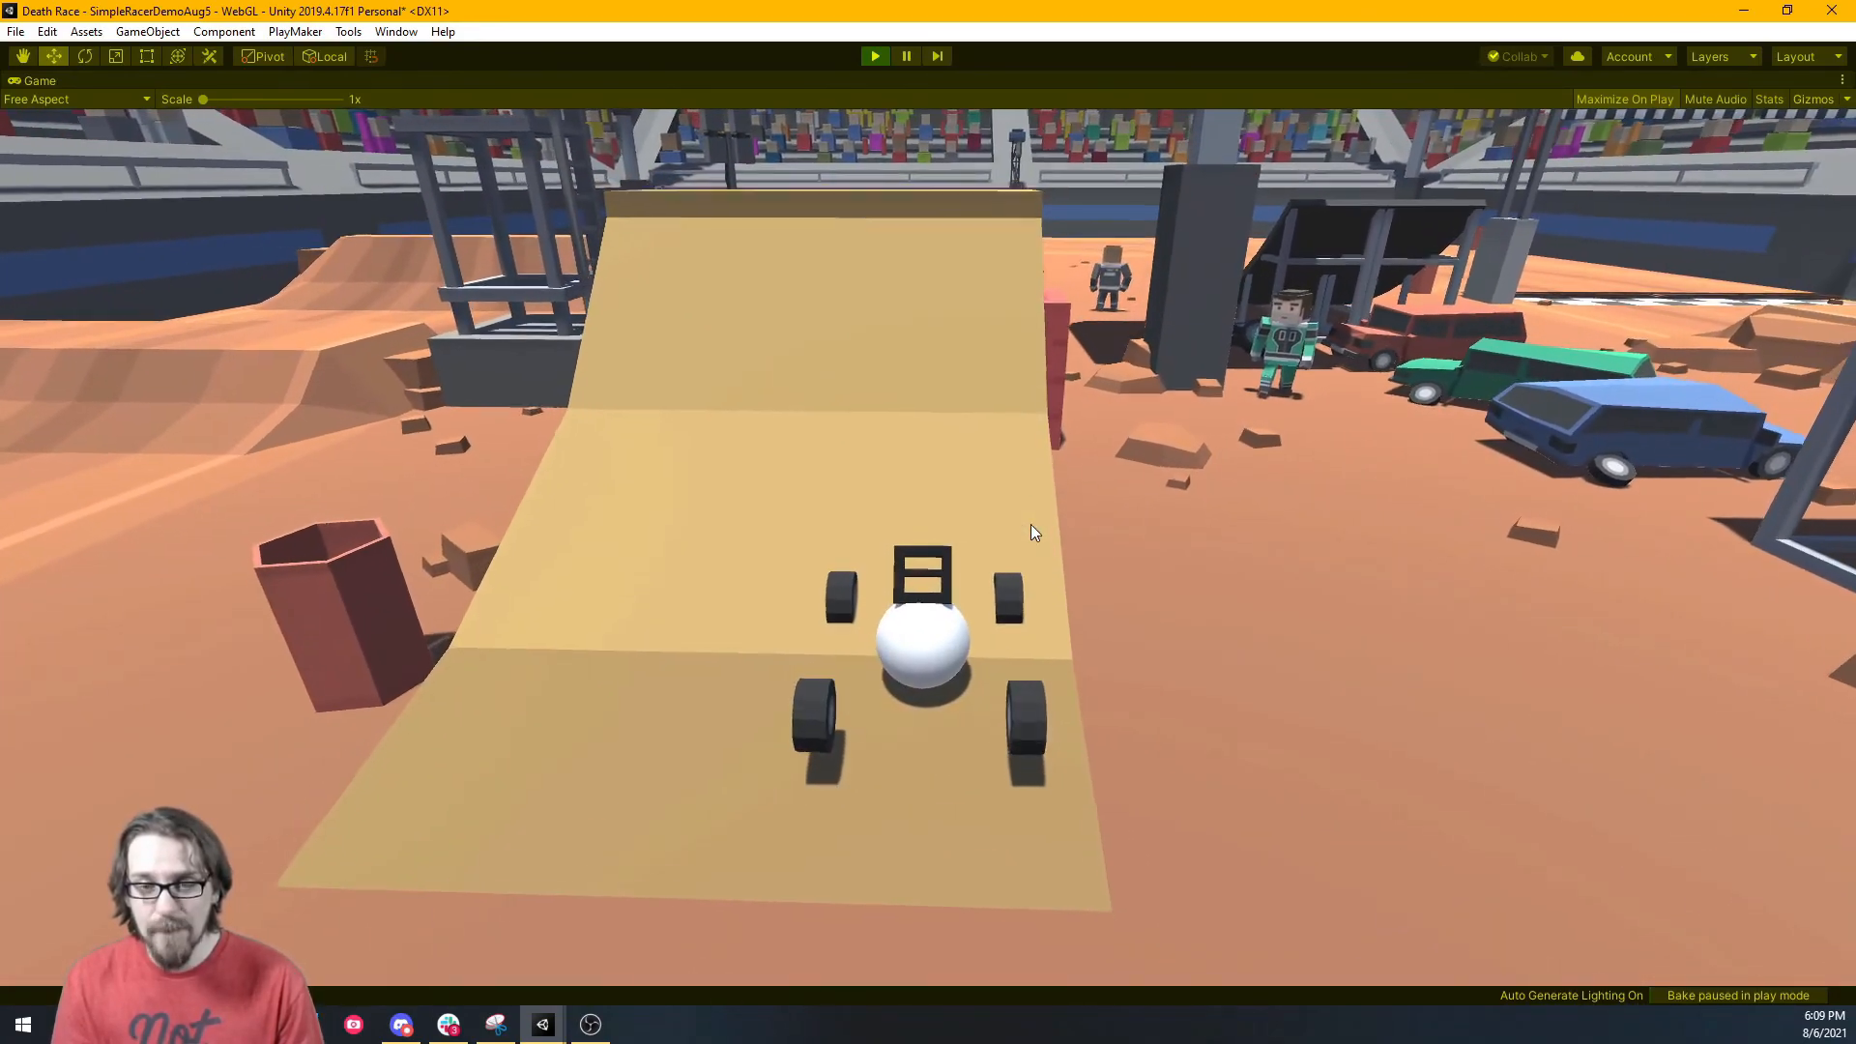
key("w")
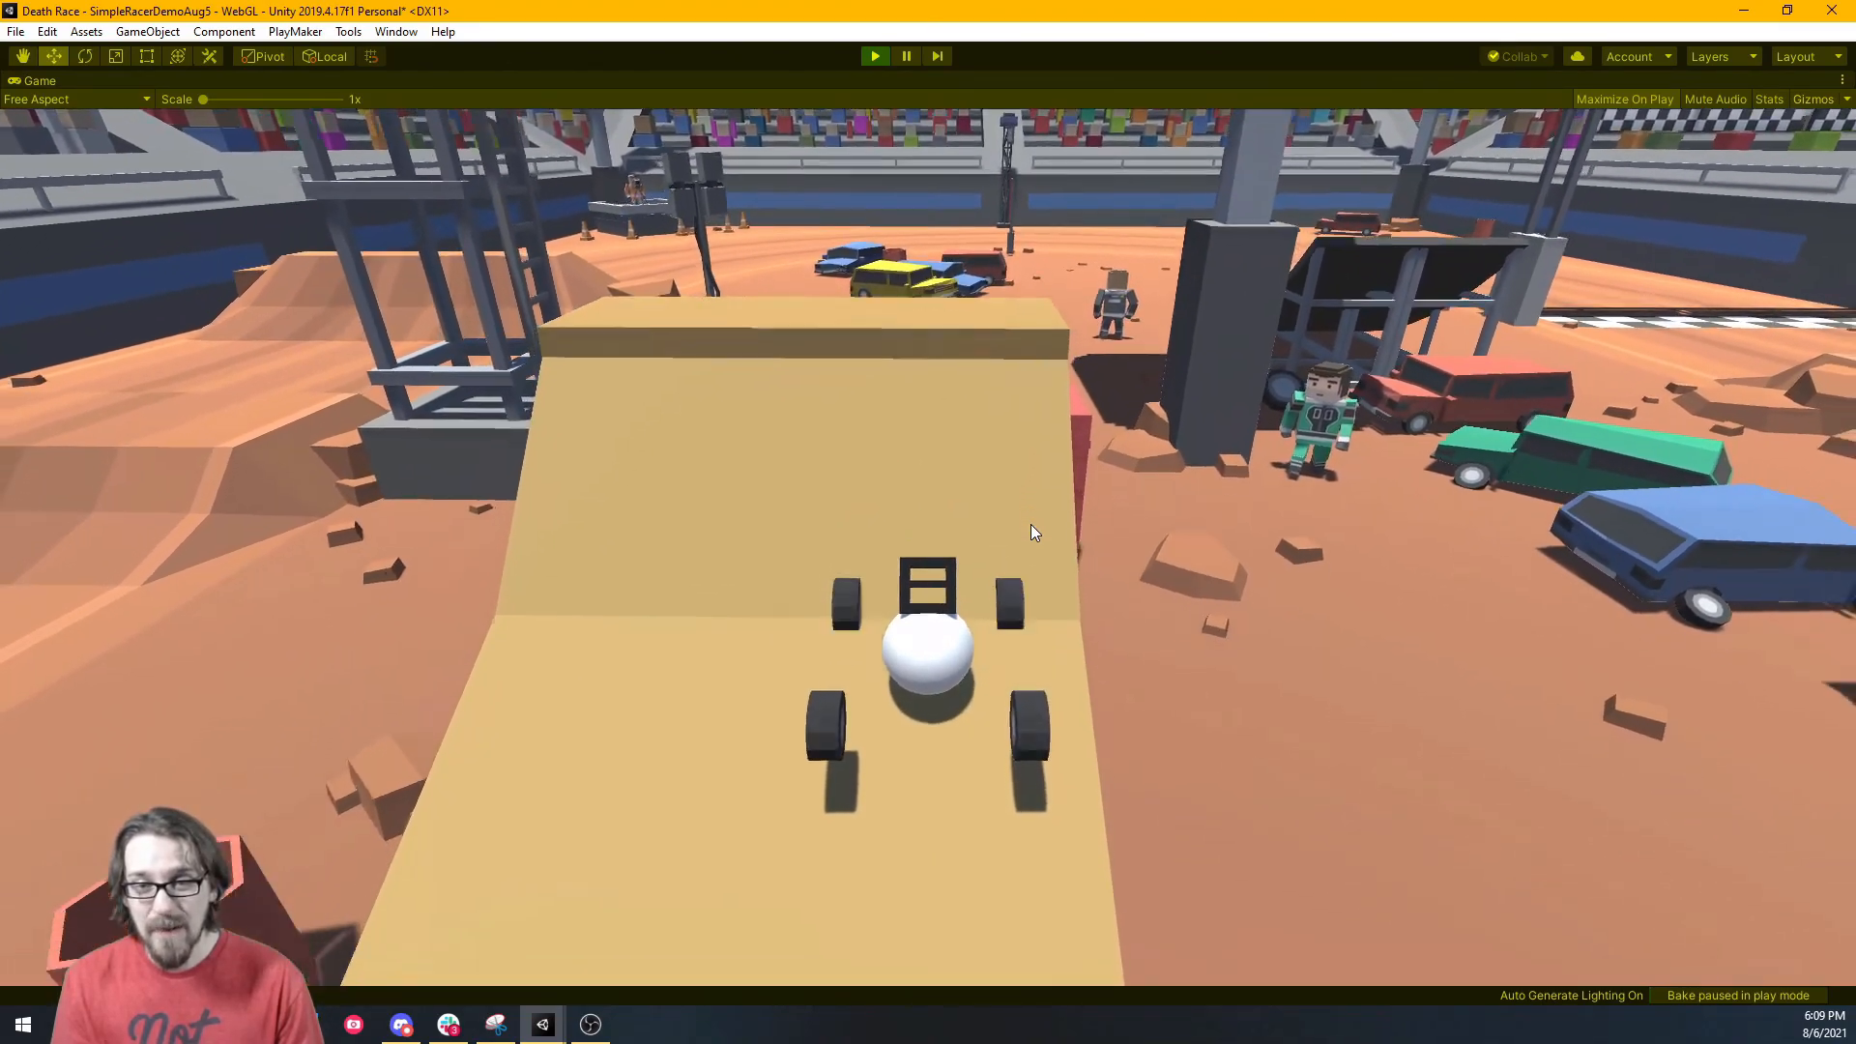
key("s")
key("w")
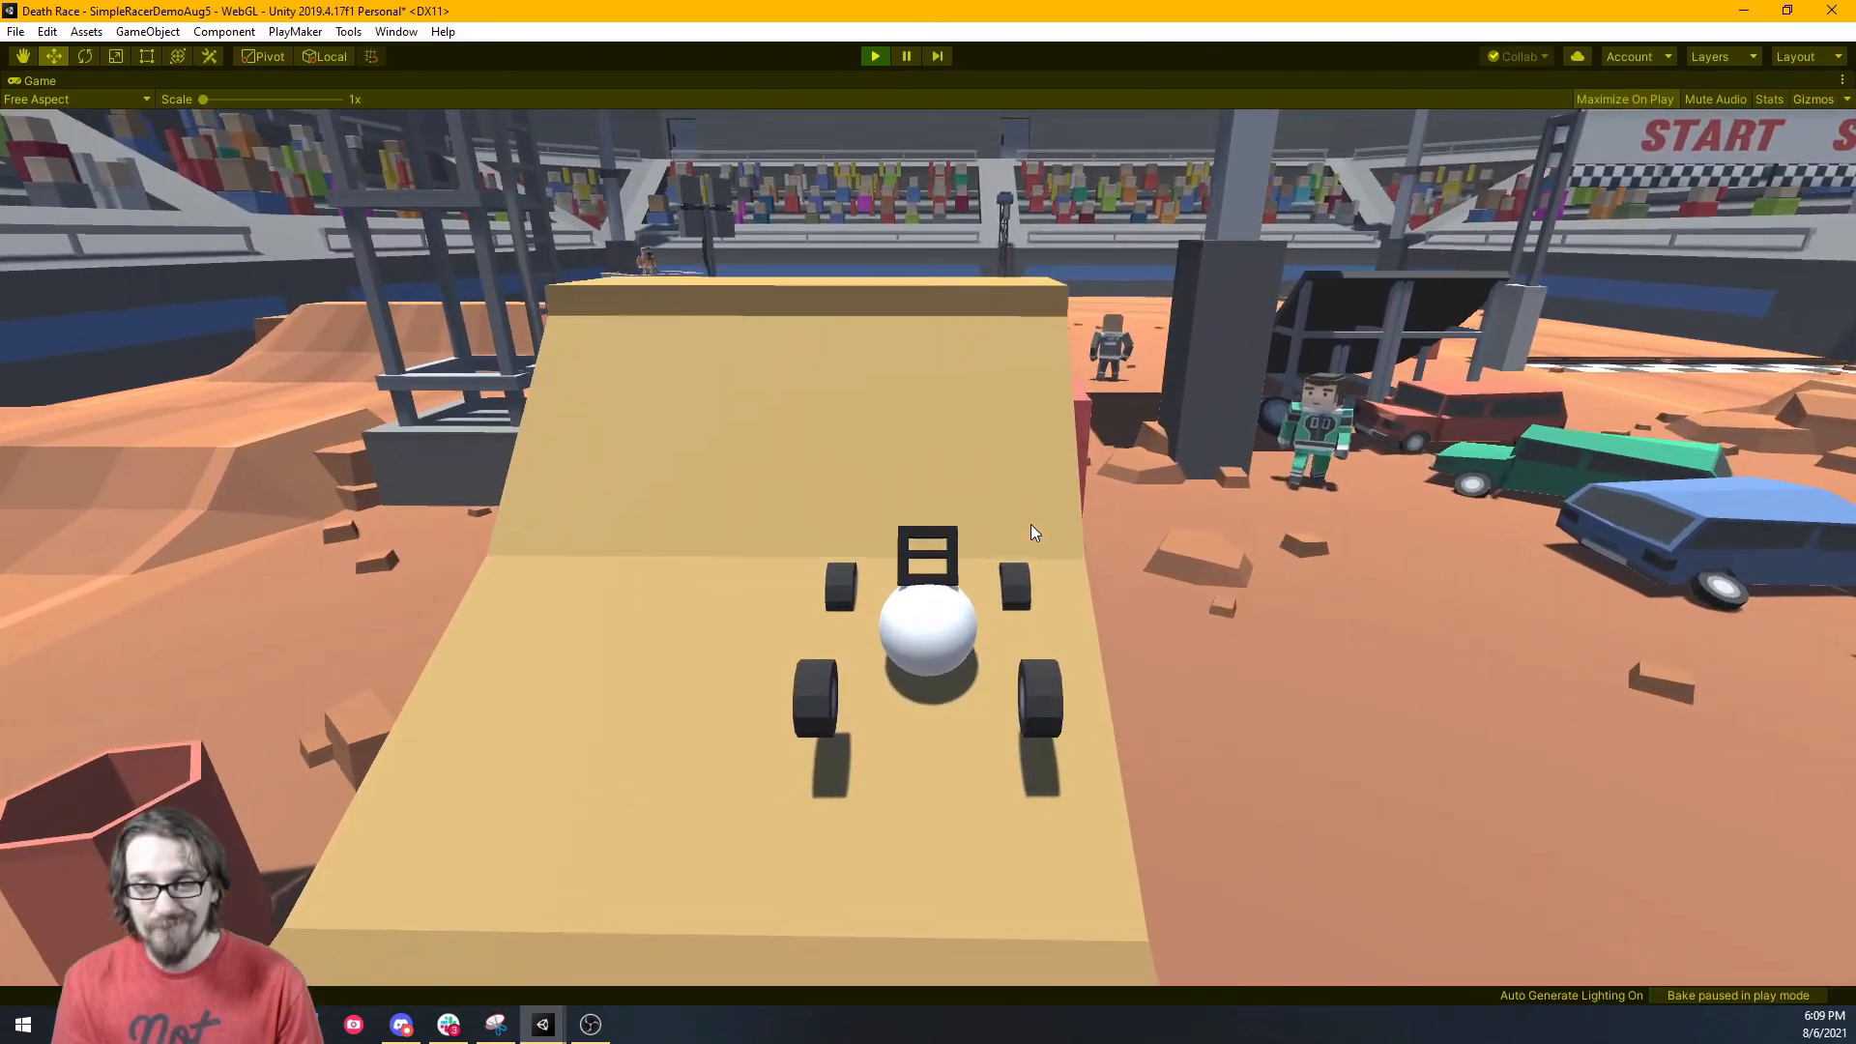
key("w")
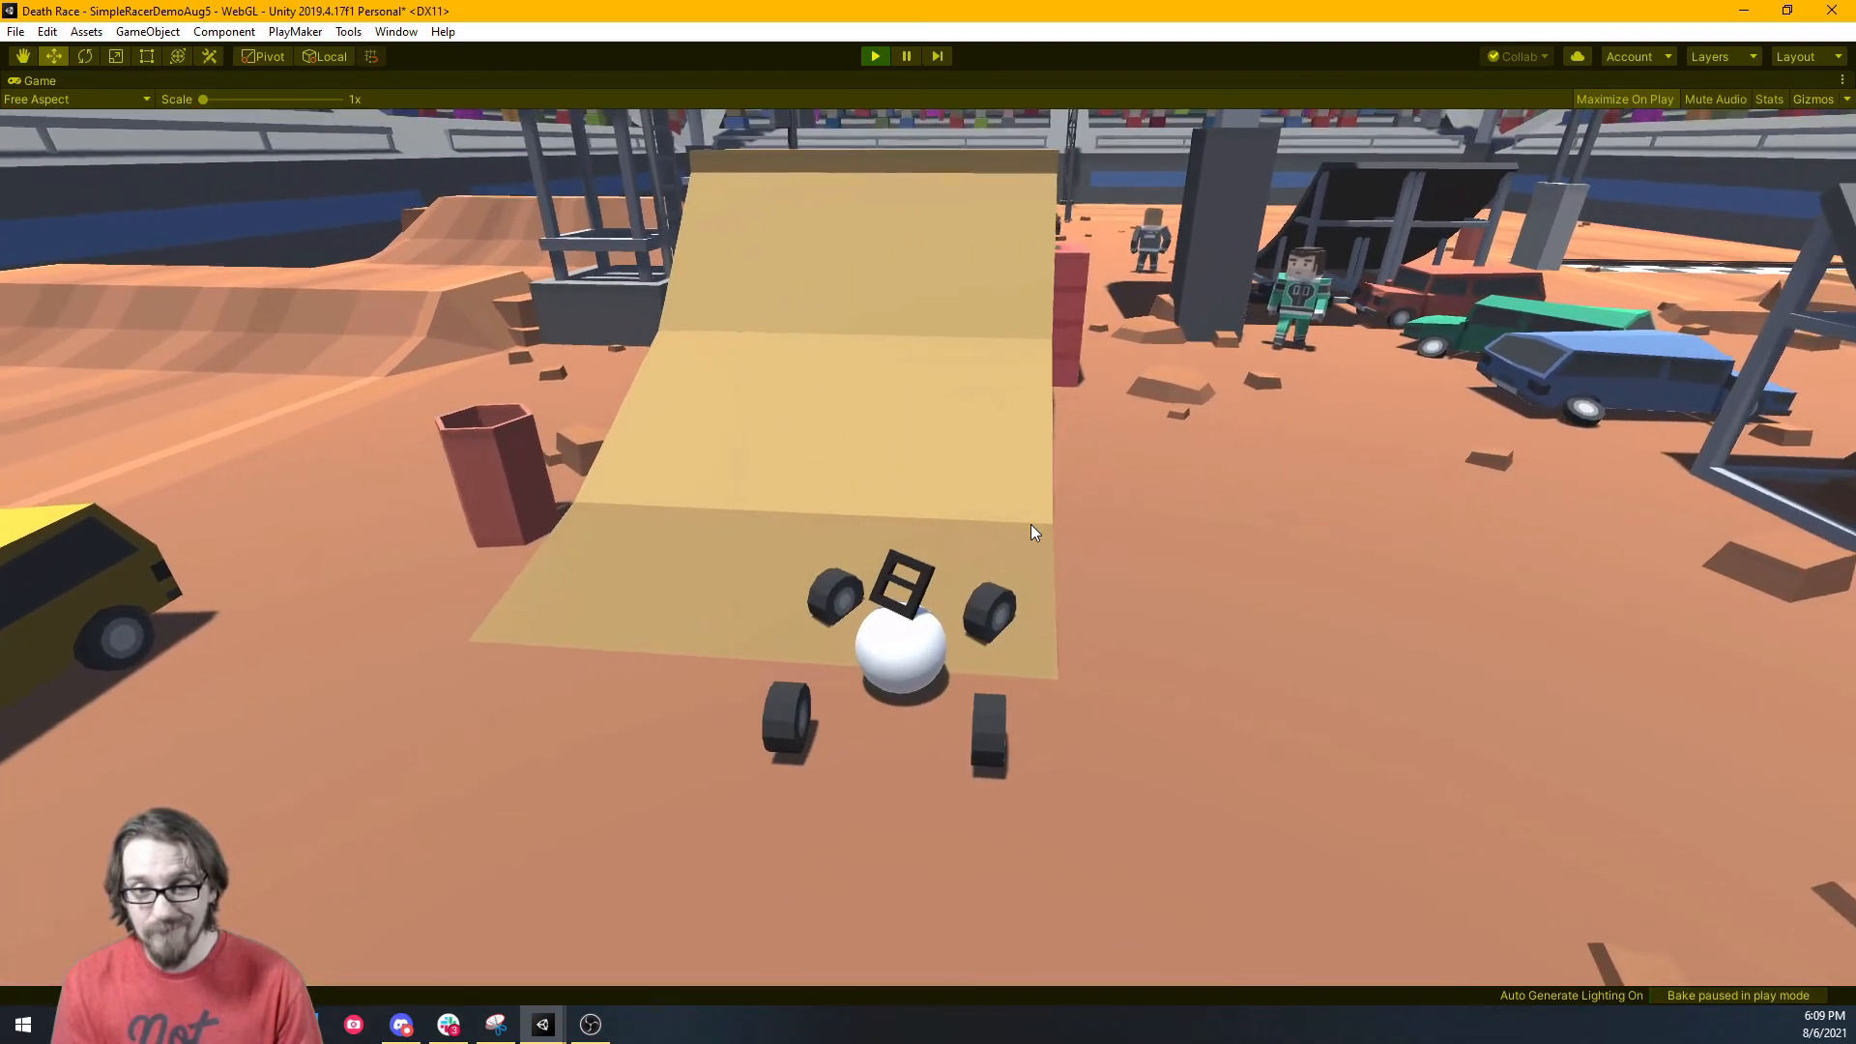